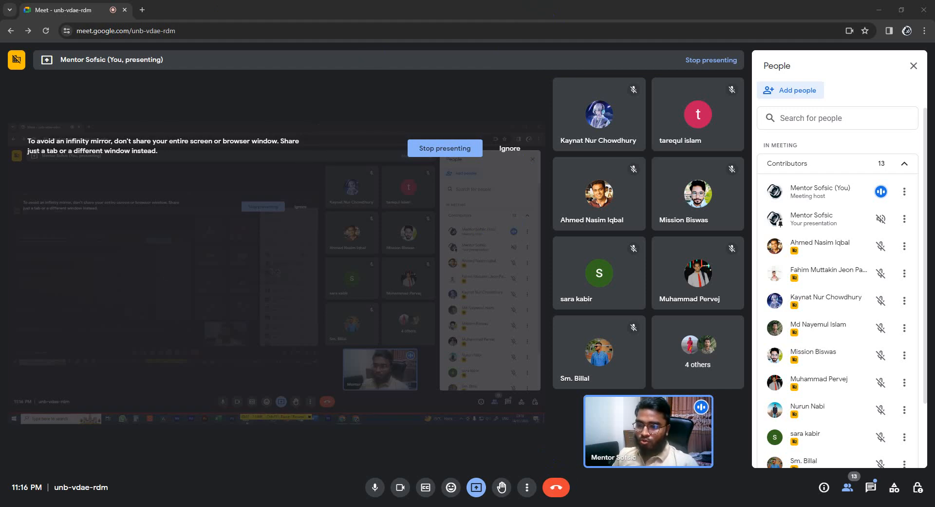
Switch to File Explorer and open the Quran Sikkha Academy folder inside Client Drive.
{"action": "left_click", "coordinate": [423, 506]}
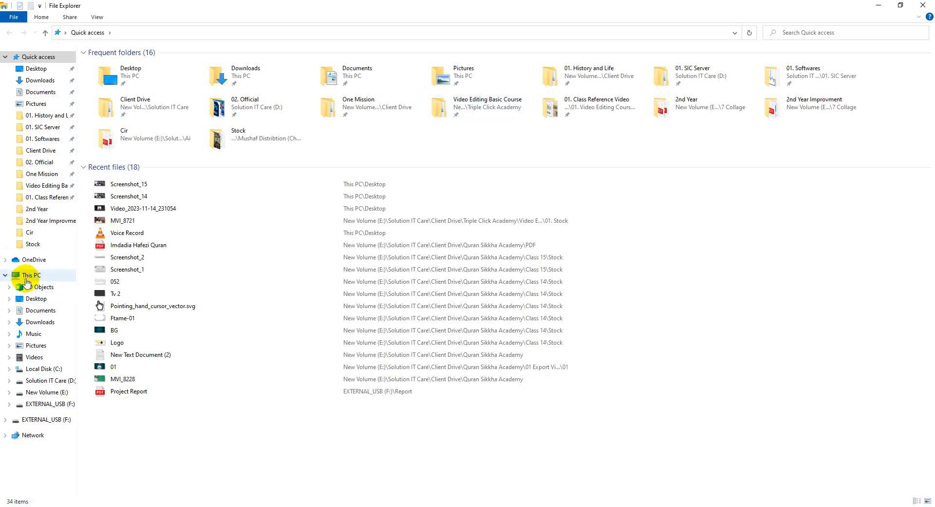
{"action": "left_click", "coordinate": [20, 275]}
{"action": "left_click", "coordinate": [34, 150]}
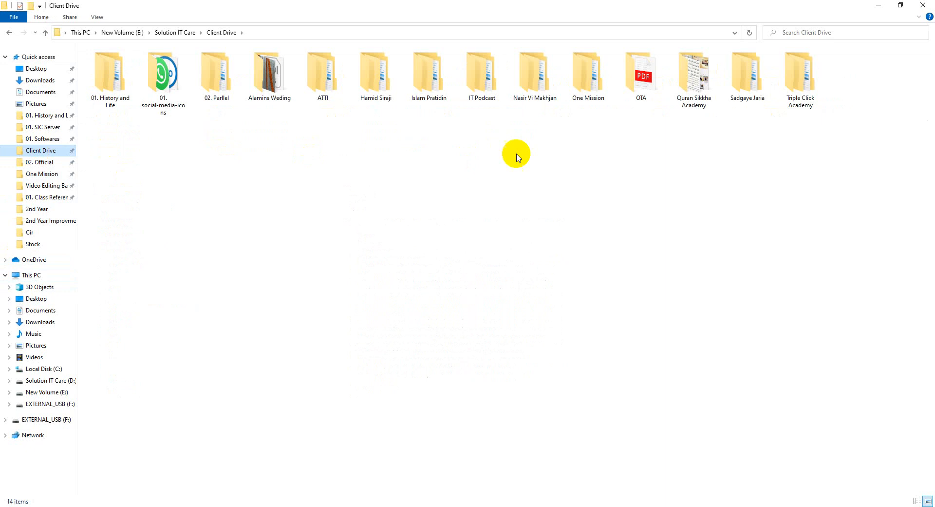
{"action": "double_click", "coordinate": [690, 88]}
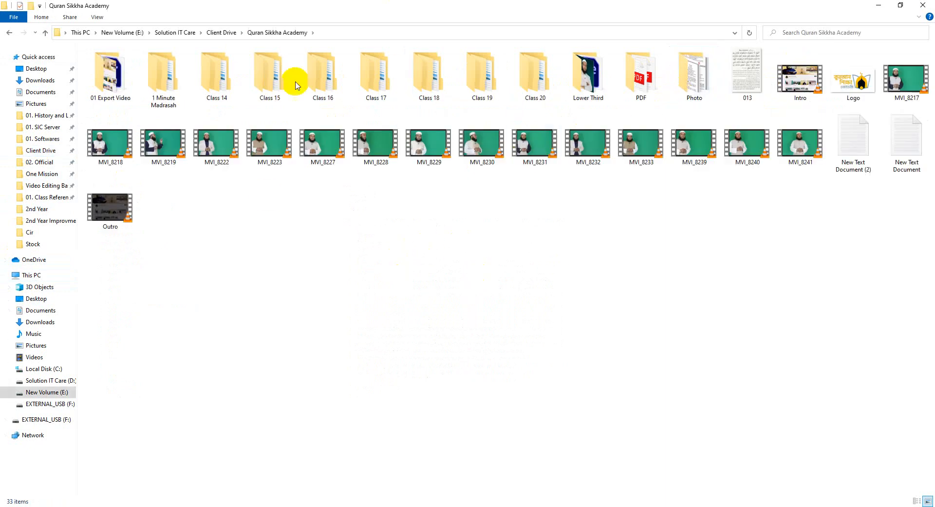
Check the contents of Class 20's Stock and Render subfolders, and return to the Quran Sikkha Academy folder.
{"action": "double_click", "coordinate": [529, 81]}
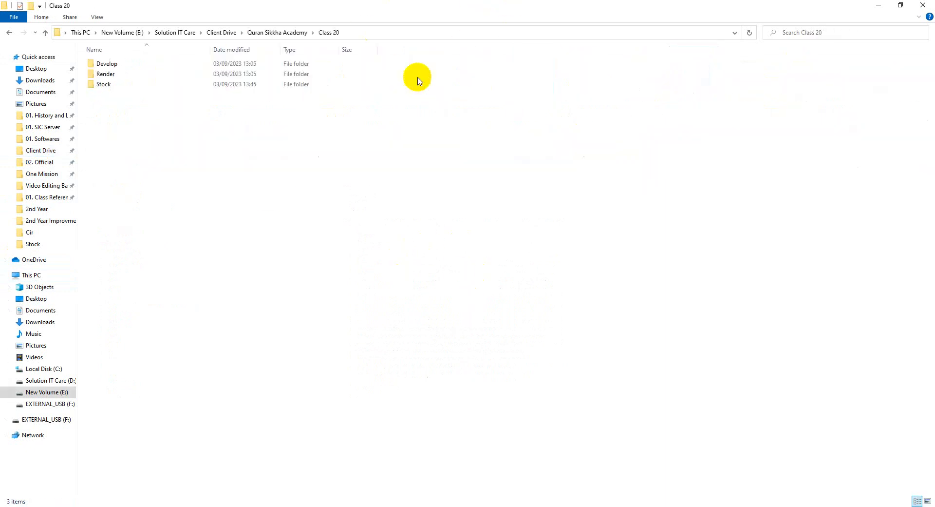
{"action": "double_click", "coordinate": [119, 86]}
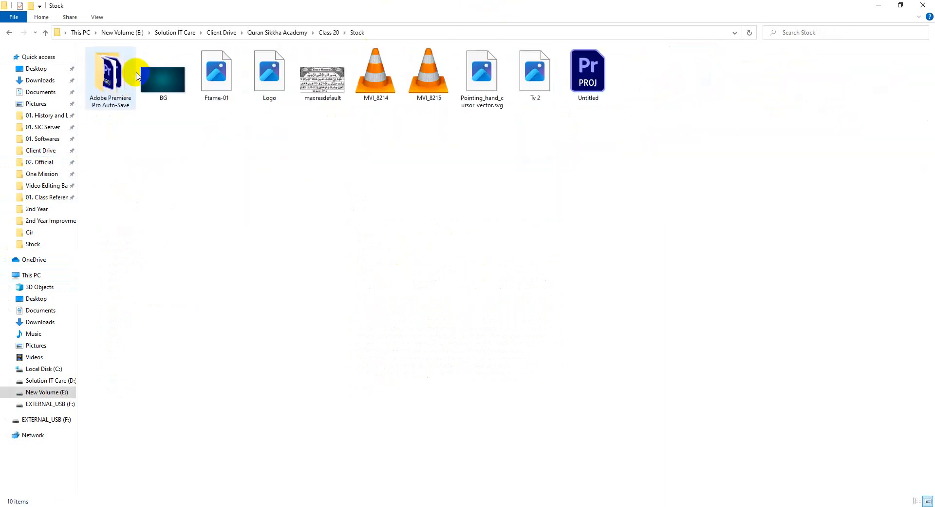
{"action": "left_click", "coordinate": [9, 32]}
{"action": "double_click", "coordinate": [125, 73]}
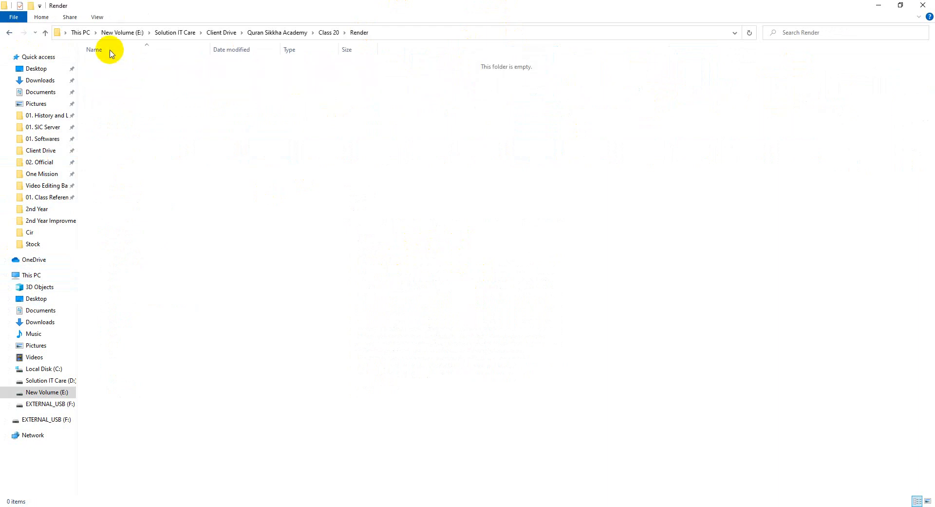
{"action": "left_click", "coordinate": [10, 33]}
{"action": "left_click", "coordinate": [9, 32]}
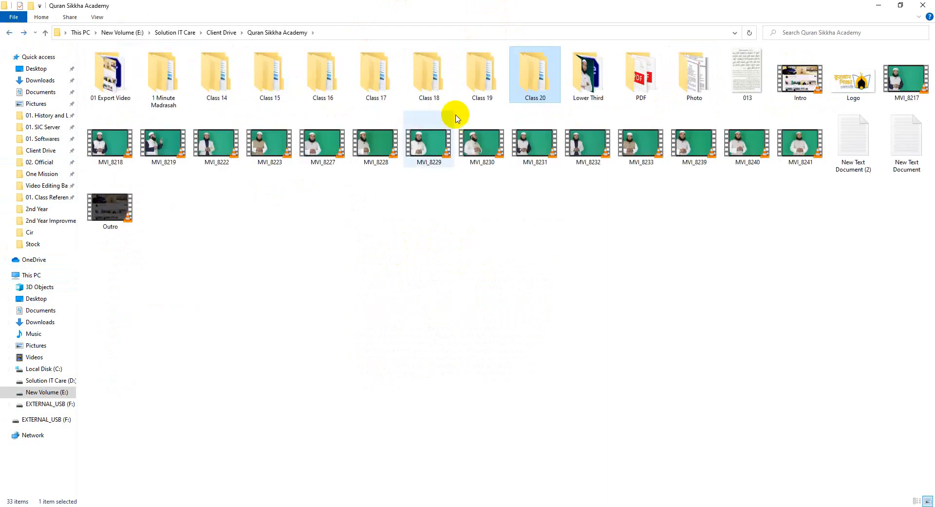
Examine the green-screen MVI video clips in the Quran Sikkha Academy folder, starting with MVI_8217.
{"action": "left_click", "coordinate": [439, 285]}
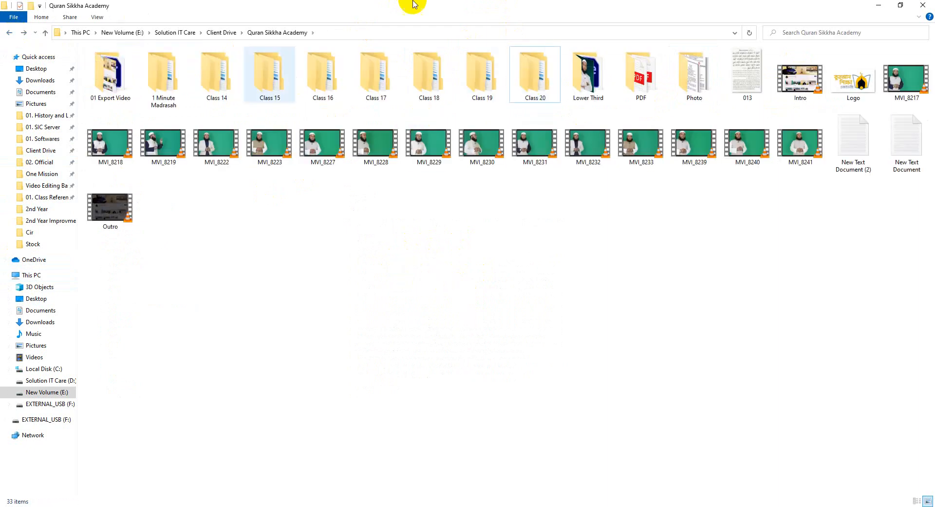
{"action": "left_click", "coordinate": [905, 80]}
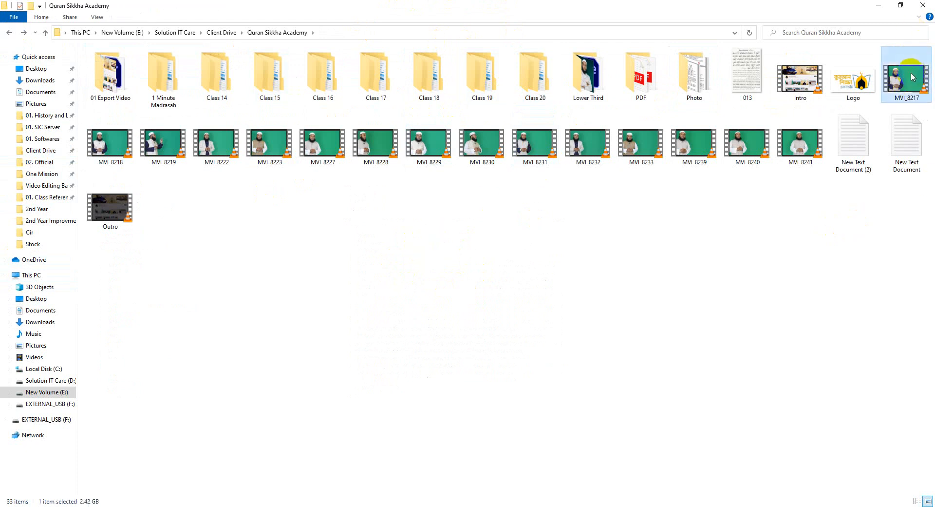
{"action": "left_click", "coordinate": [103, 141]}
{"action": "left_click", "coordinate": [218, 197]}
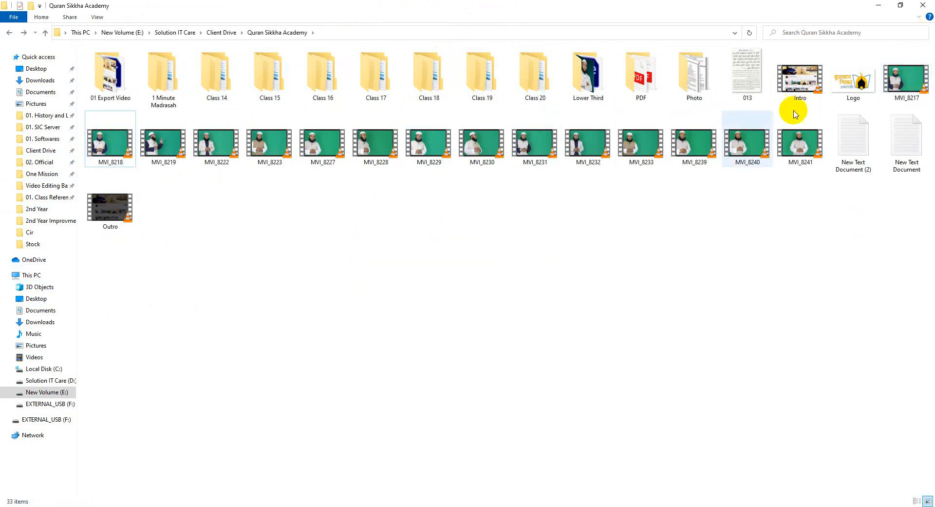
{"action": "left_click", "coordinate": [902, 78]}
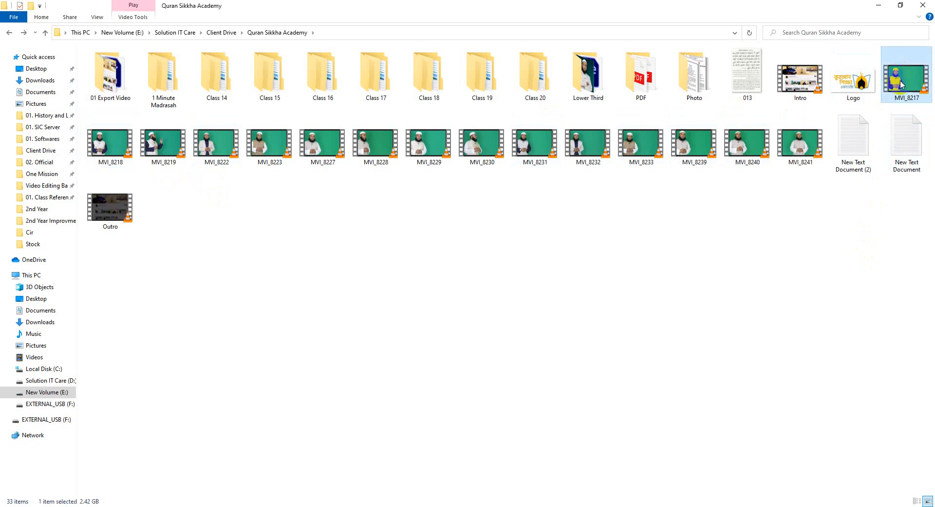
{"action": "left_click", "coordinate": [110, 143]}
{"action": "left_click", "coordinate": [162, 164]}
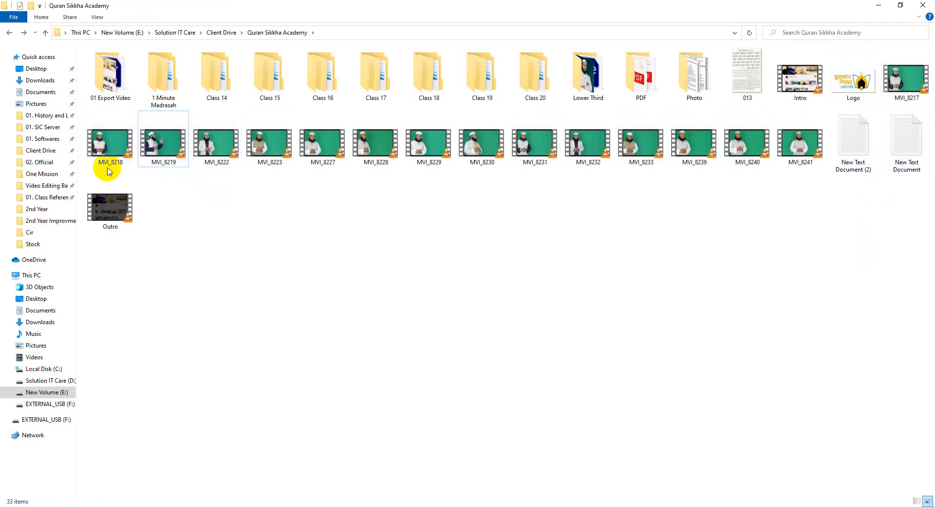
{"action": "left_click", "coordinate": [901, 76]}
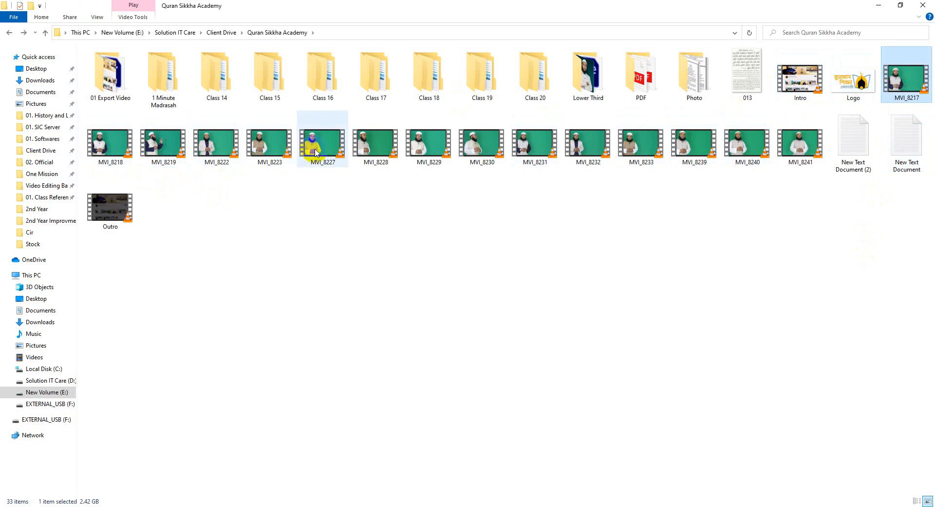
{"action": "left_click", "coordinate": [216, 147]}
{"action": "left_click", "coordinate": [268, 161]}
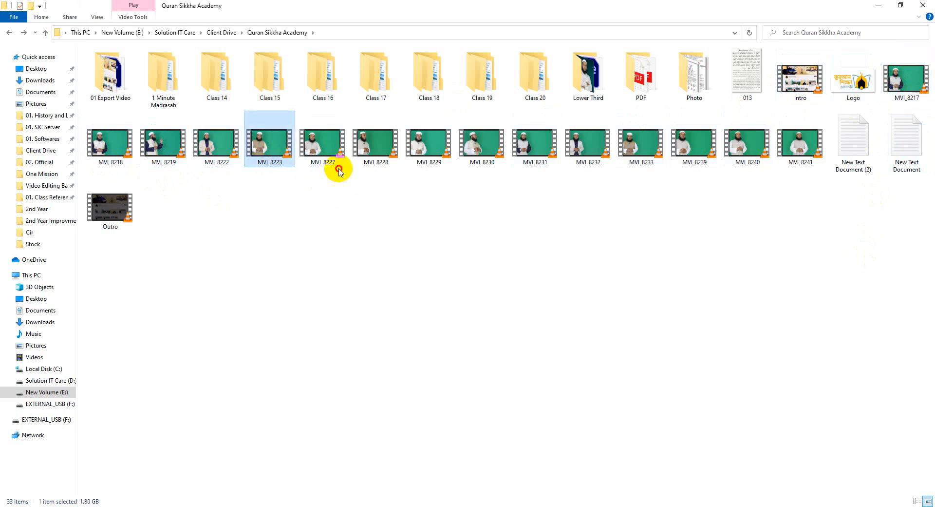
{"action": "left_click_drag", "start_coordinate": [317, 184], "coordinate": [389, 141]}
{"action": "left_click", "coordinate": [430, 173]}
{"action": "left_click_drag", "start_coordinate": [429, 173], "coordinate": [507, 130]}
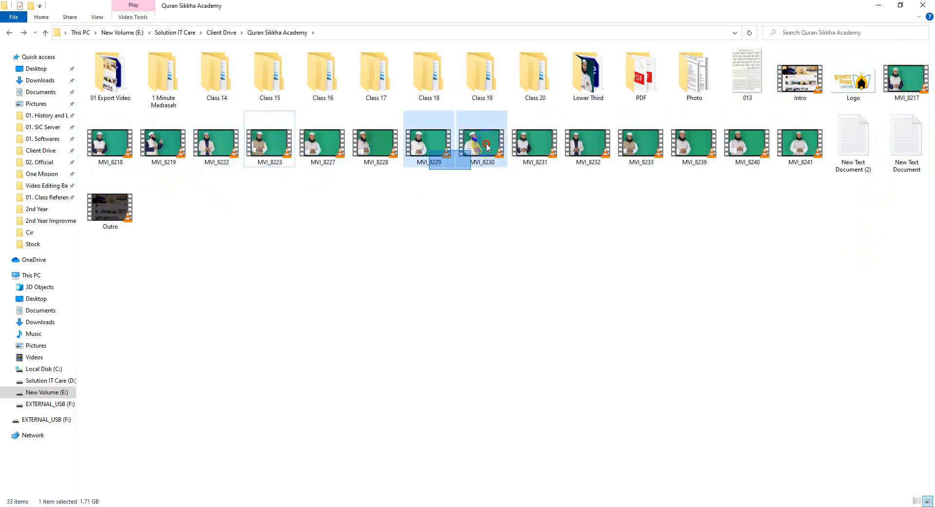
{"action": "left_click", "coordinate": [544, 196]}
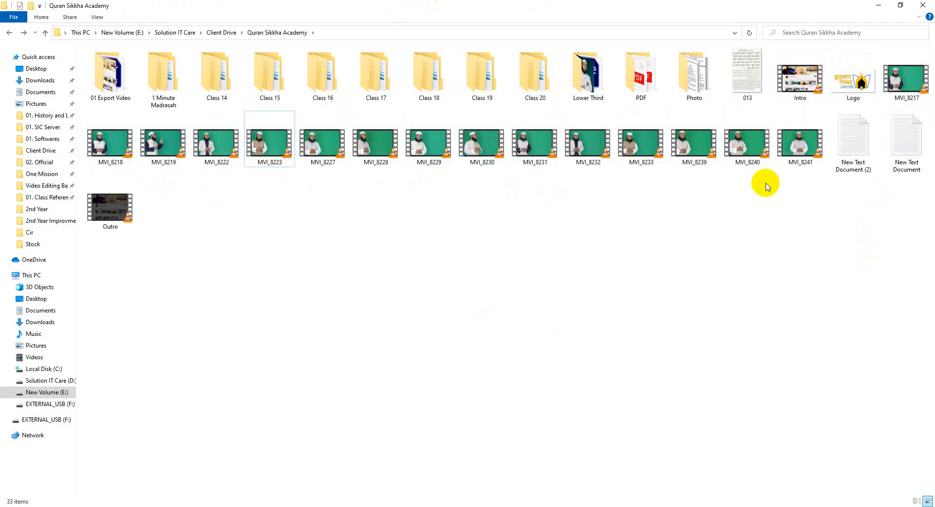
{"action": "left_click", "coordinate": [907, 82]}
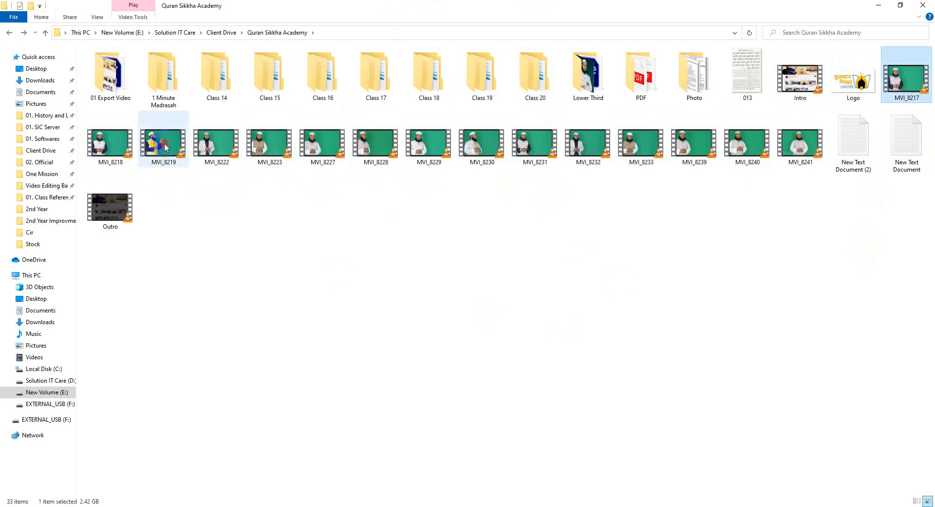
{"action": "left_click", "coordinate": [148, 155]}
{"action": "left_click", "coordinate": [292, 237]}
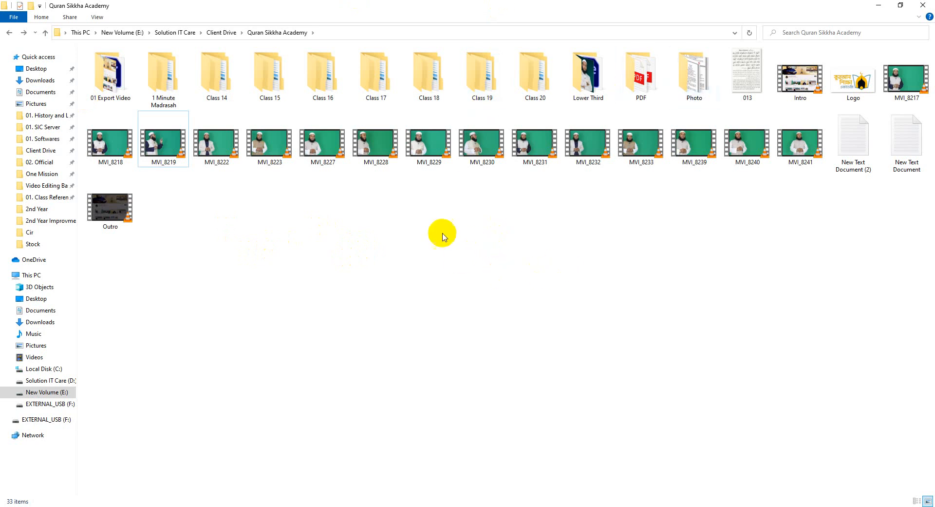
Go back to the Client Drive folder and reopen the Quran Sikkha Academy folder.
{"action": "left_click", "coordinate": [8, 33]}
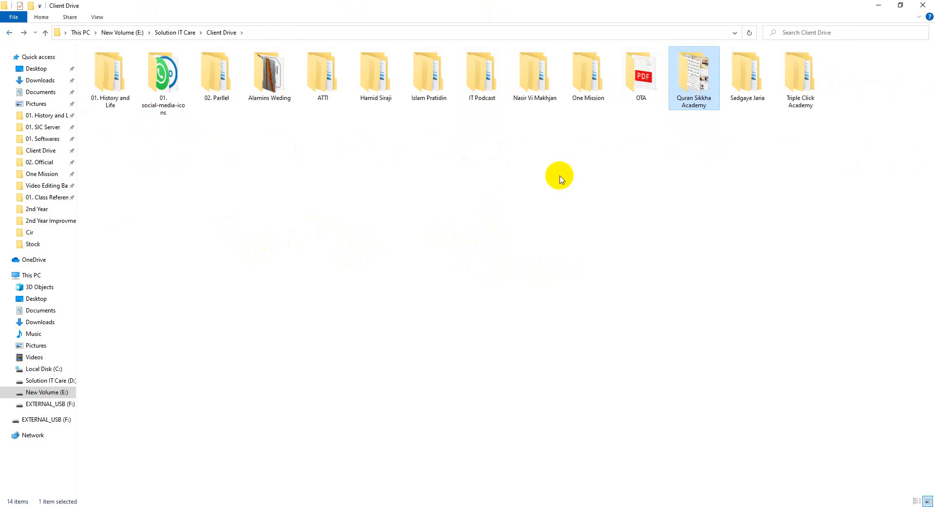
{"action": "left_click", "coordinate": [437, 131]}
{"action": "double_click", "coordinate": [701, 81]}
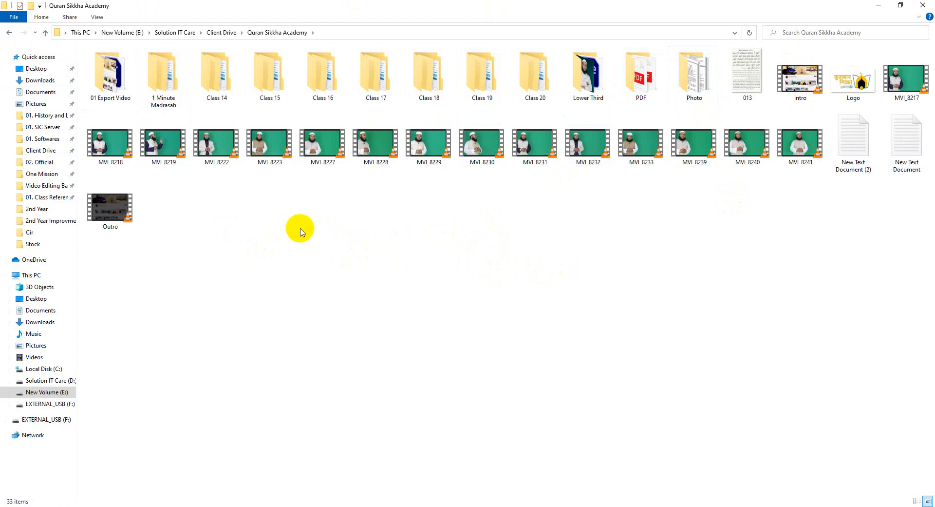
{"action": "right_click", "coordinate": [287, 211]}
{"action": "left_click", "coordinate": [533, 266]}
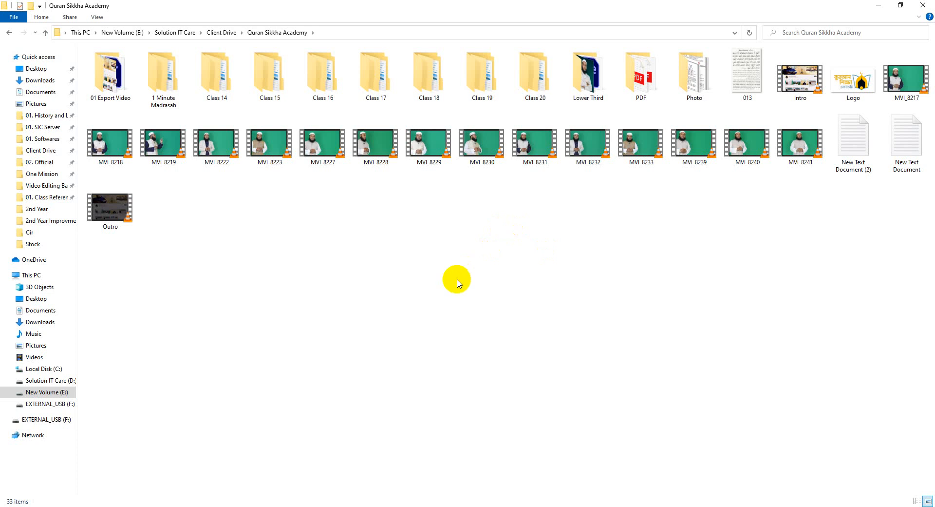
{"action": "key", "text": "ctrl+shift+n"}
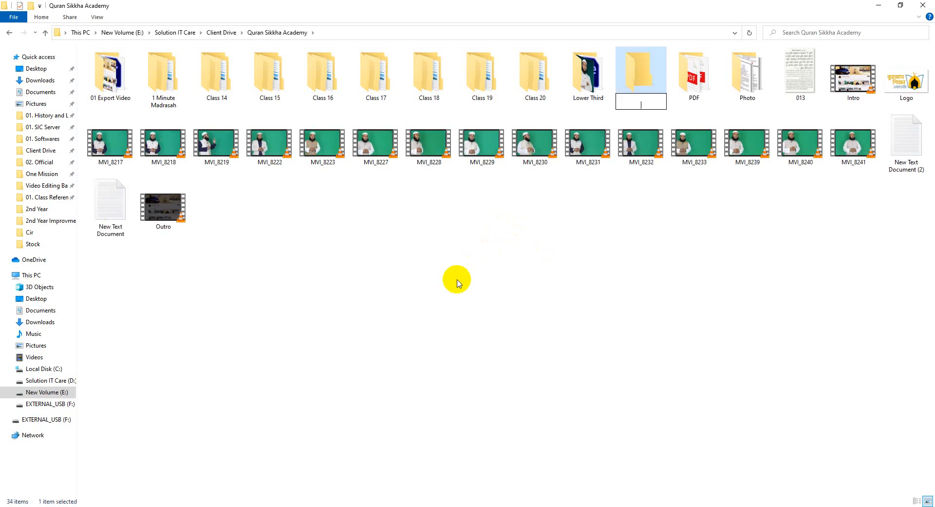
{"action": "key", "text": "Return"}
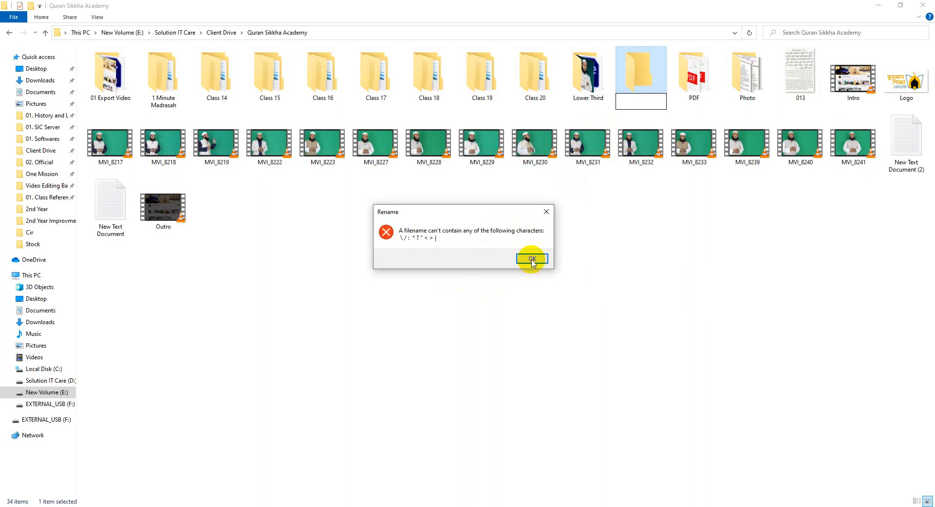
{"action": "left_click", "coordinate": [531, 258]}
{"action": "left_click", "coordinate": [636, 68]}
{"action": "key", "text": "Delete"}
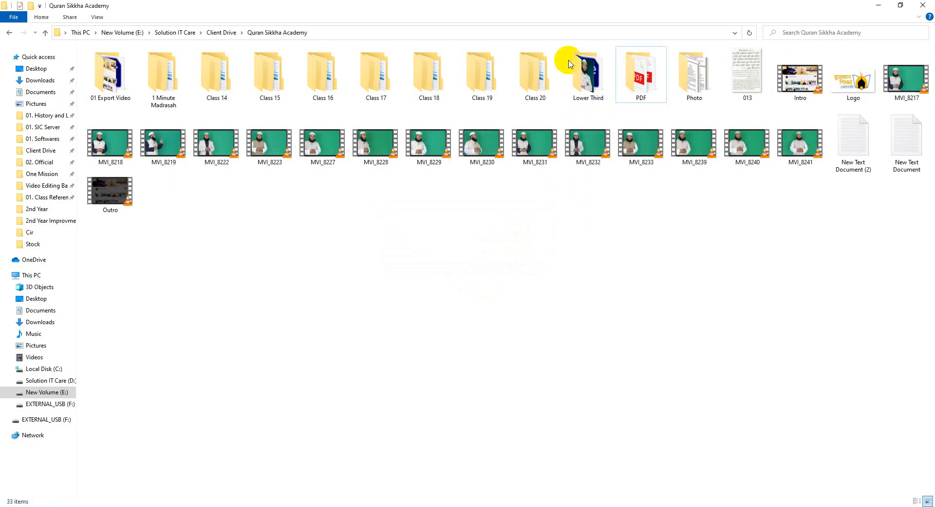
Show the Class 20 folder's contents as large thumbnails and open its Stock subfolder.
{"action": "double_click", "coordinate": [534, 73]}
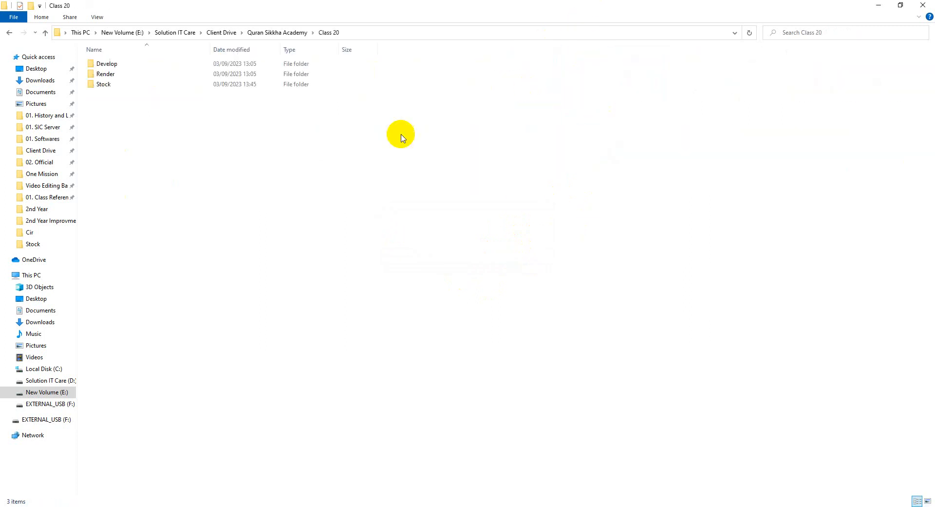
{"action": "right_click", "coordinate": [190, 126]}
{"action": "left_click", "coordinate": [320, 143]}
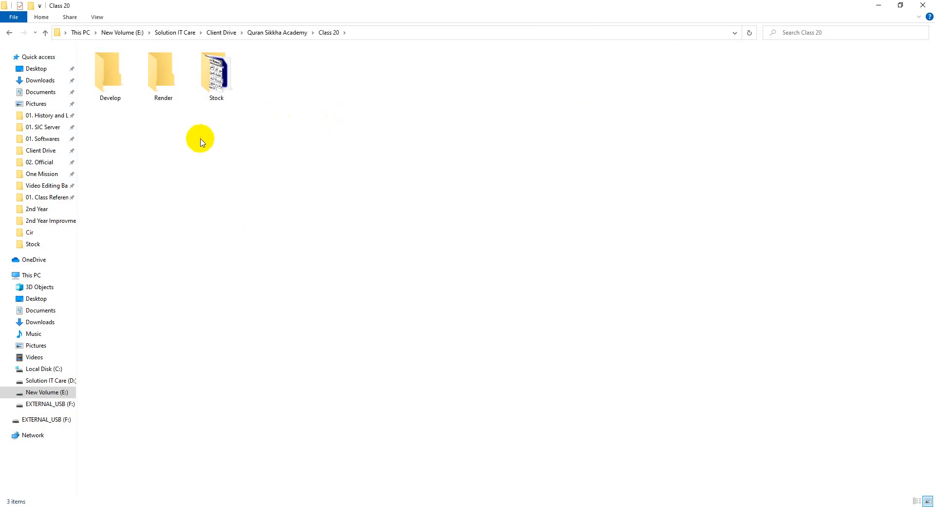
{"action": "double_click", "coordinate": [219, 75]}
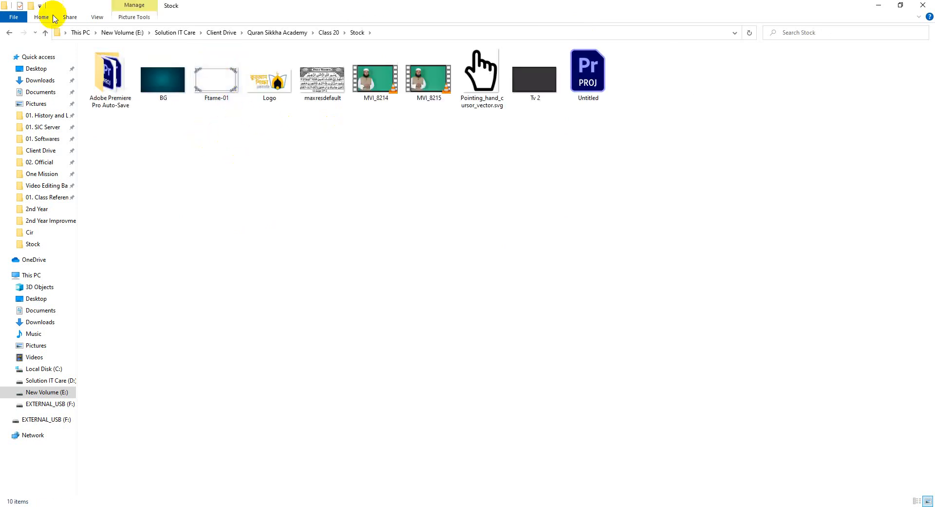
Preview the BG, Ftame-01 and Logo images from the Stock folder, closing each preview.
{"action": "double_click", "coordinate": [162, 79]}
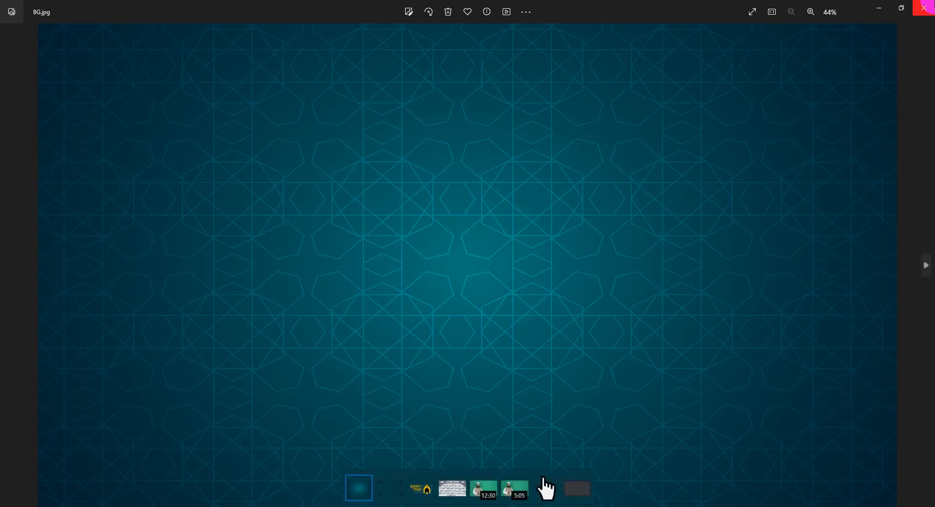
{"action": "left_click", "coordinate": [922, 8]}
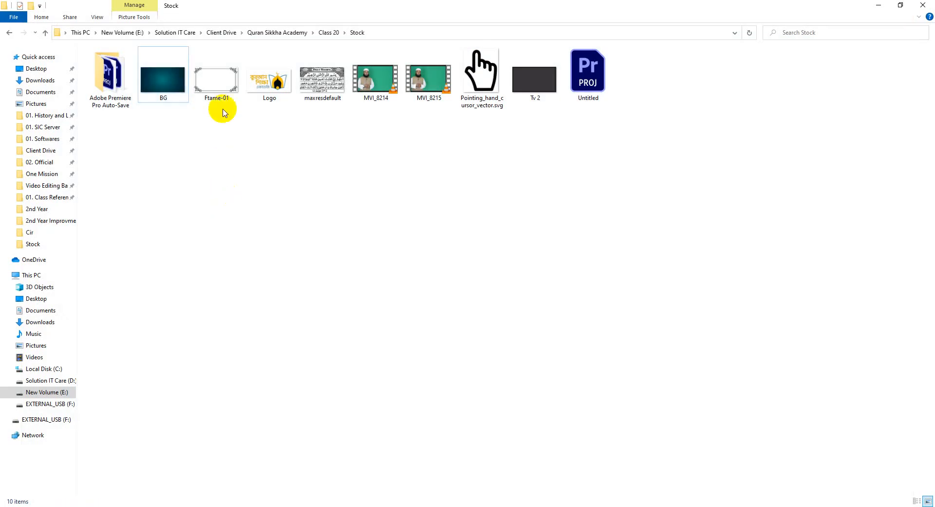
{"action": "left_click", "coordinate": [221, 92]}
{"action": "double_click", "coordinate": [220, 91]}
{"action": "key", "text": "Escape"}
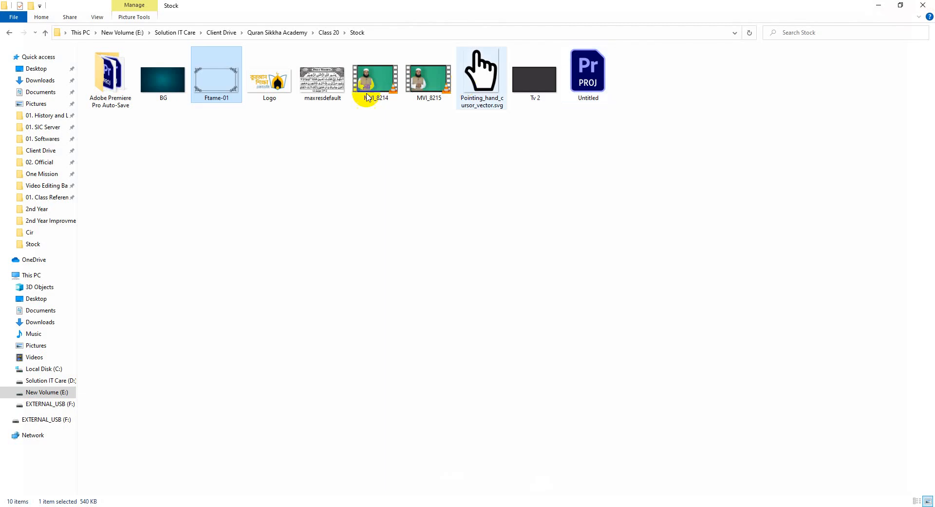
{"action": "double_click", "coordinate": [264, 95]}
{"action": "key", "text": "Escape"}
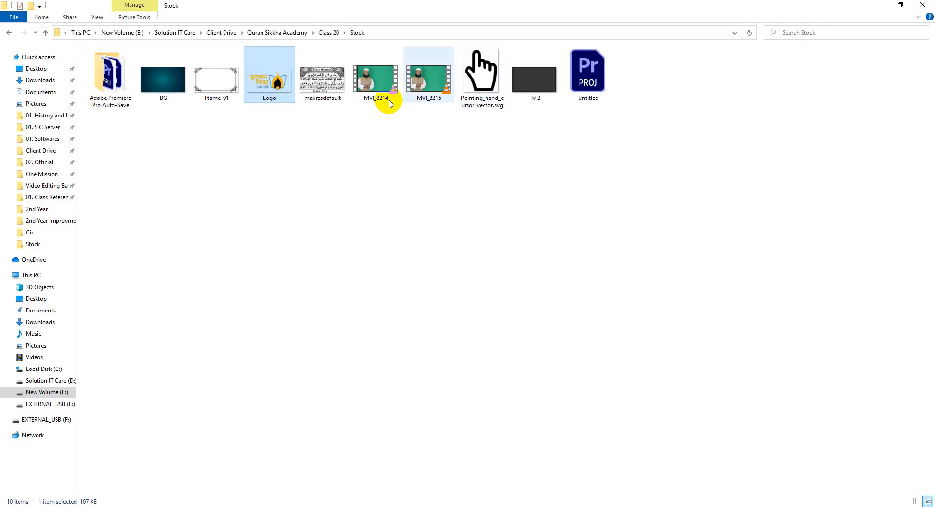
Point out the MVI_8214 and MVI_8215 clips and the pointing hand image, and preview the Tv 2 image.
{"action": "left_click_drag", "start_coordinate": [374, 118], "coordinate": [453, 49]}
{"action": "left_click", "coordinate": [456, 135]}
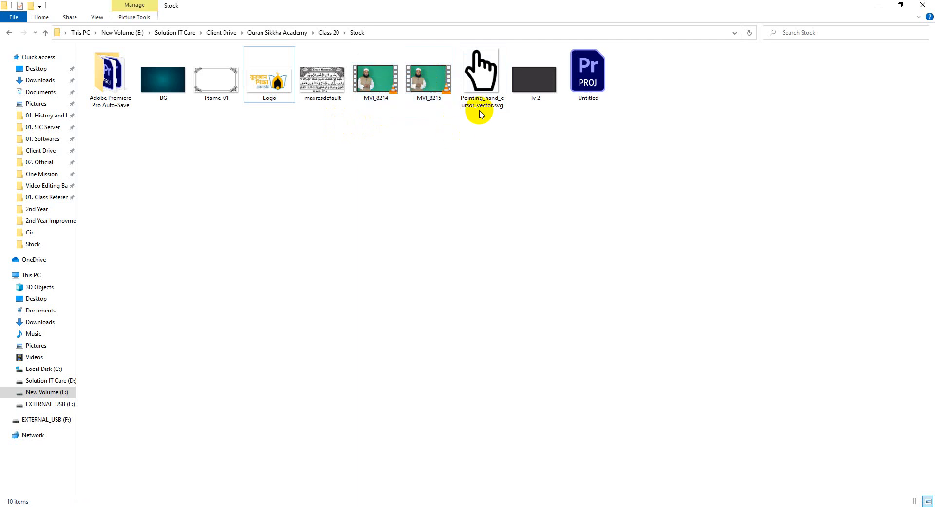
{"action": "left_click", "coordinate": [493, 83]}
{"action": "double_click", "coordinate": [534, 80]}
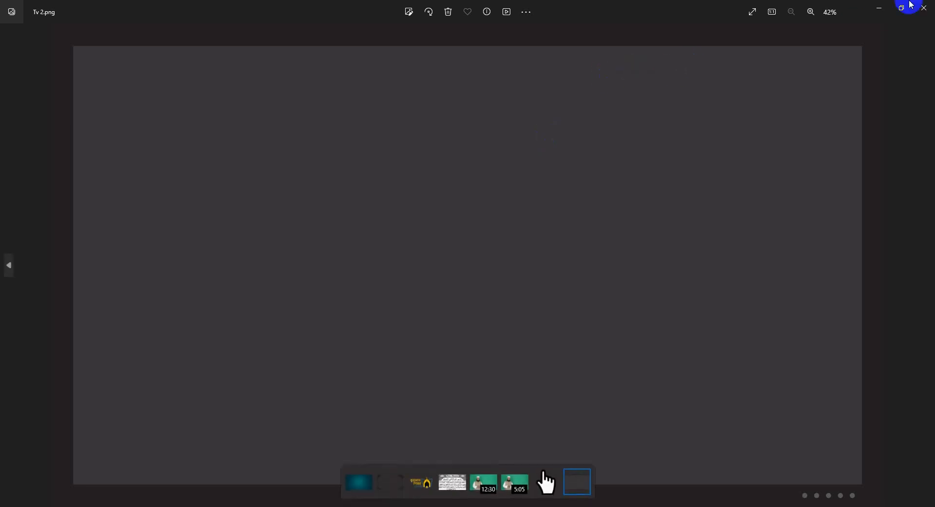
{"action": "left_click", "coordinate": [921, 8]}
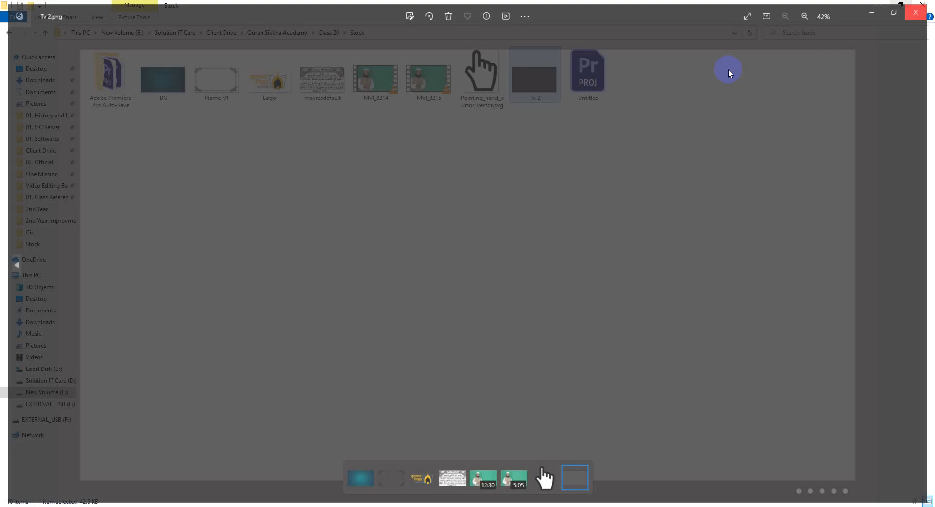
Delete the Untitled Premiere project and the Adobe Premiere Pro Auto-Save folder from the Stock folder.
{"action": "left_click", "coordinate": [590, 78]}
{"action": "key", "text": "Delete"}
{"action": "left_click", "coordinate": [117, 78]}
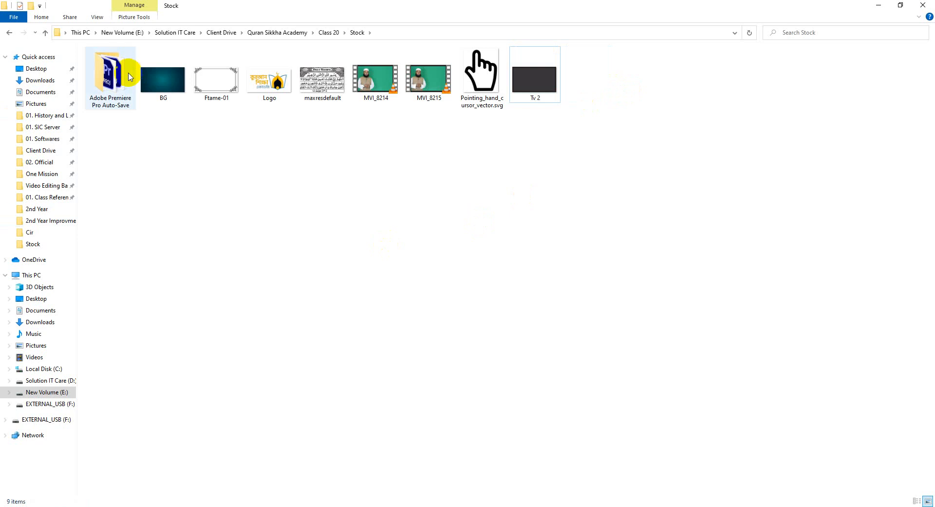
{"action": "key", "text": "Delete"}
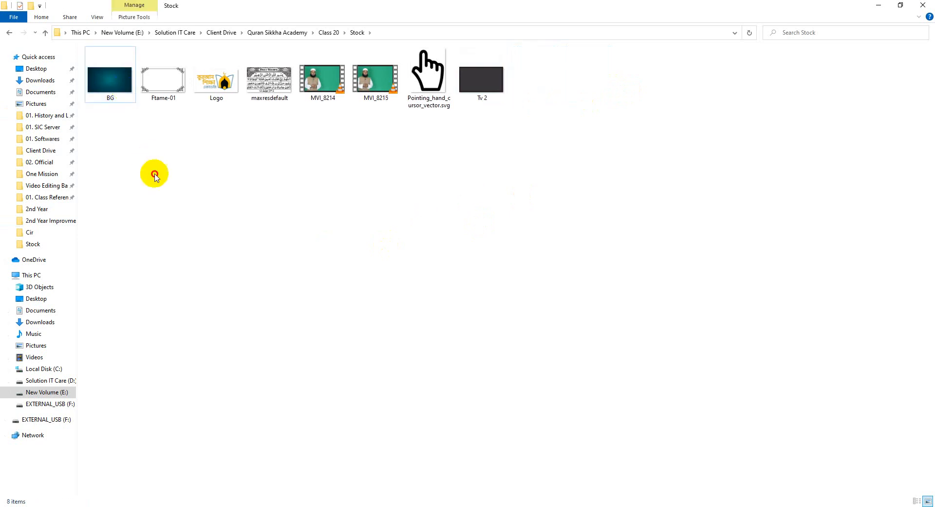
Return to Class 20 to point out its subfolders, then reopen it from the Quran Sikkha Academy folder.
{"action": "left_click", "coordinate": [6, 32]}
{"action": "left_click_drag", "start_coordinate": [111, 121], "coordinate": [272, 75]}
{"action": "left_click", "coordinate": [271, 75]}
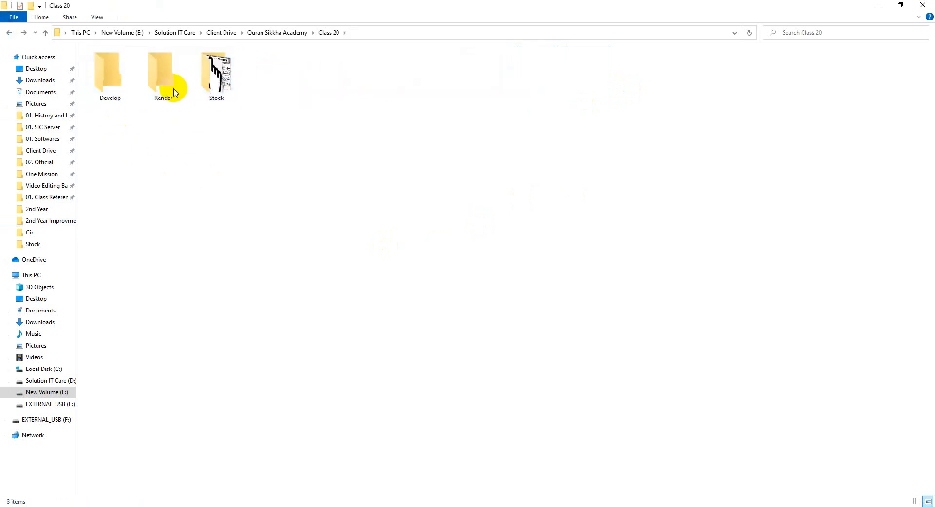
{"action": "left_click", "coordinate": [218, 77]}
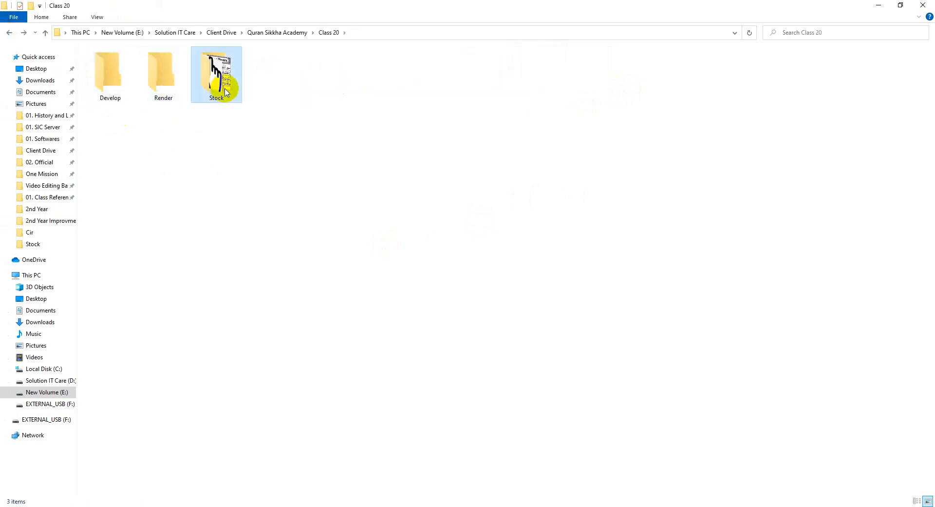
{"action": "left_click", "coordinate": [13, 36]}
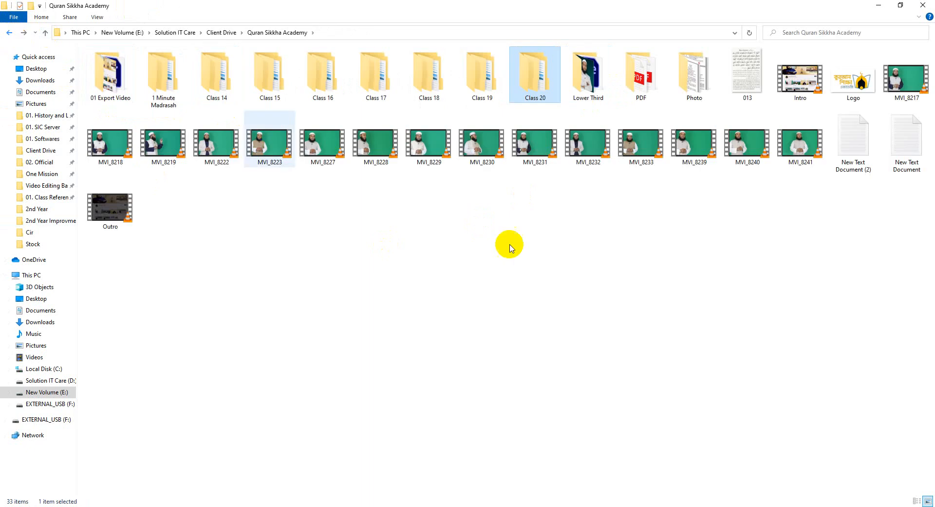
{"action": "double_click", "coordinate": [534, 79]}
{"action": "right_click", "coordinate": [301, 142]}
{"action": "left_click", "coordinate": [314, 179]}
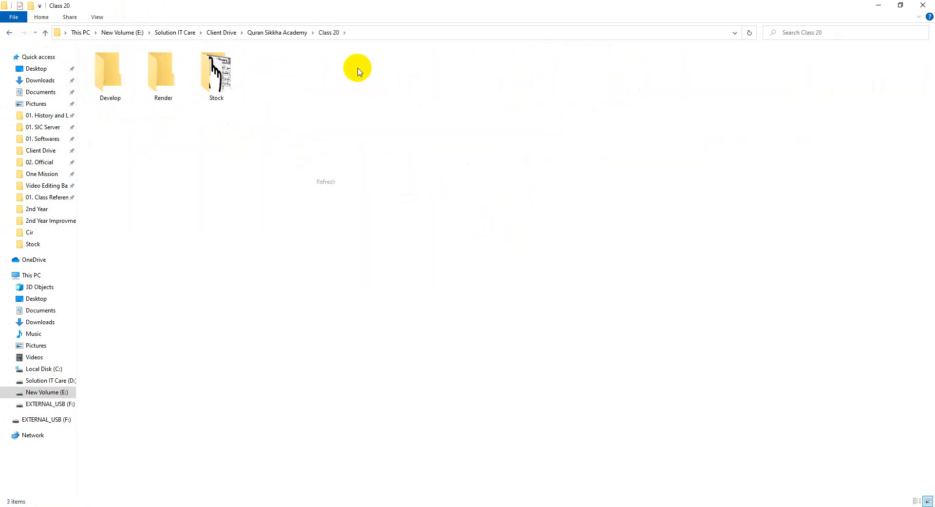
{"action": "right_click", "coordinate": [354, 115]}
{"action": "left_click", "coordinate": [376, 155]}
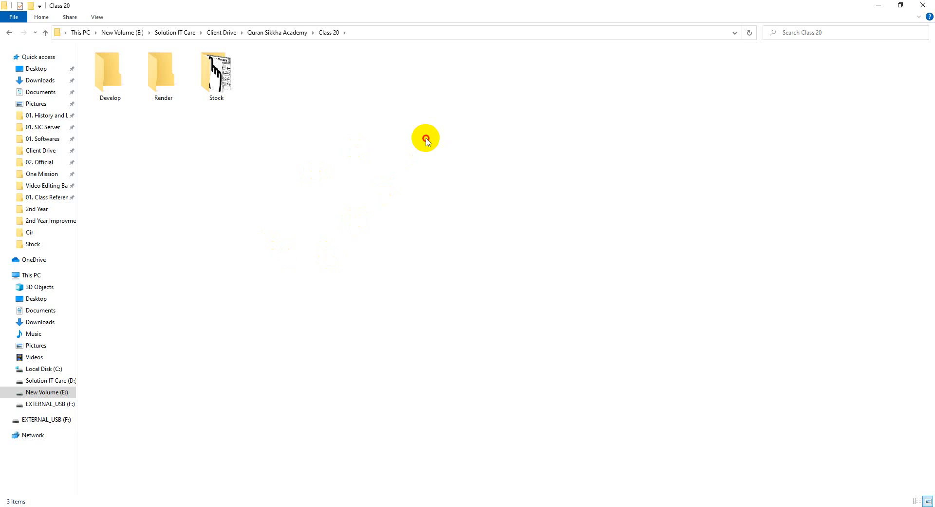
{"action": "right_click", "coordinate": [319, 122]}
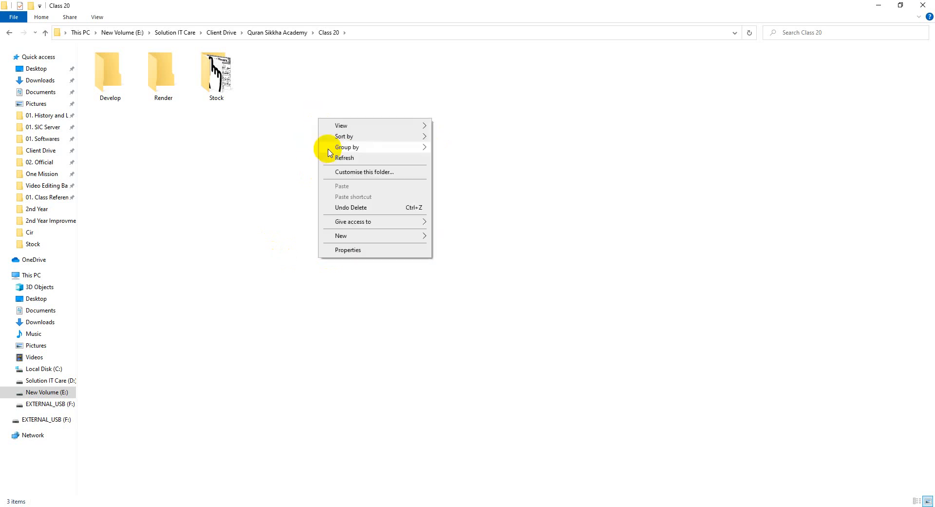
{"action": "left_click", "coordinate": [333, 159]}
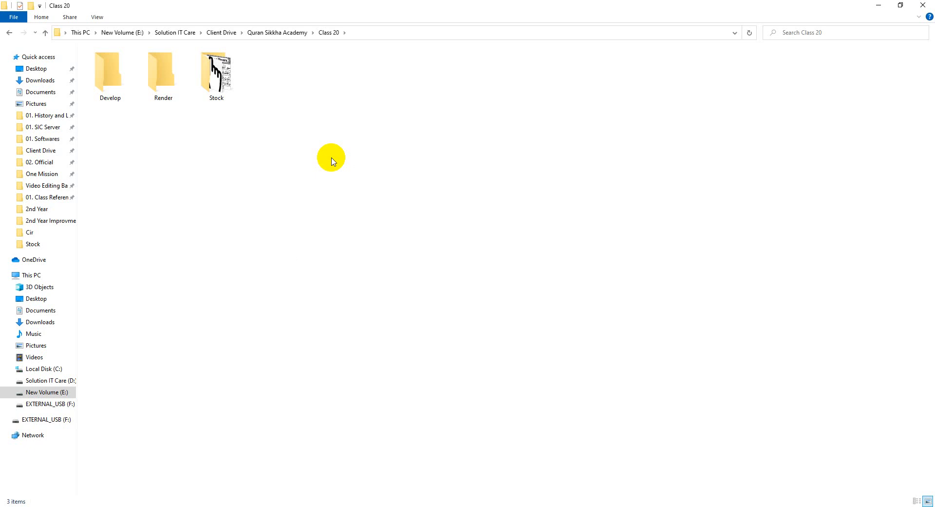
Switch to the Google Meet call and look through the list of participants.
{"action": "left_click", "coordinate": [604, 505]}
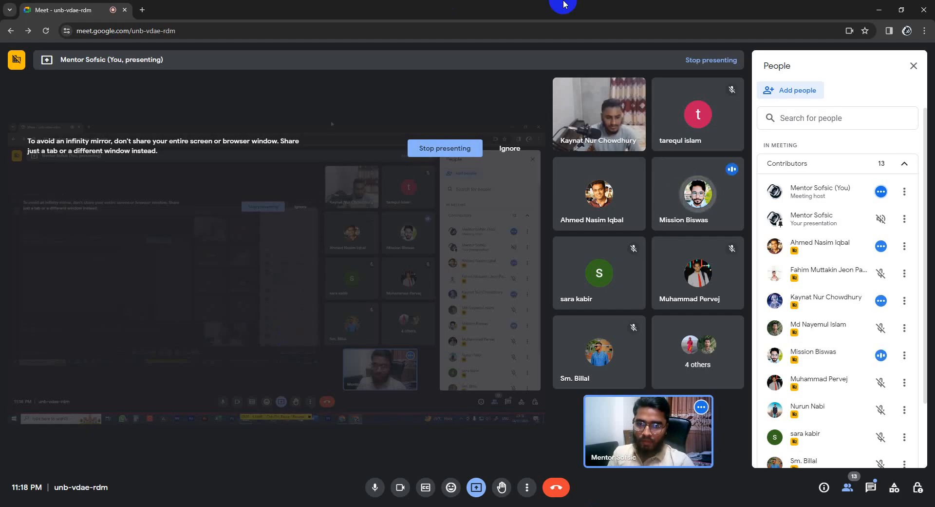
{"action": "scroll", "coordinate": [782, 270], "scroll_direction": "down", "scroll_amount": 1}
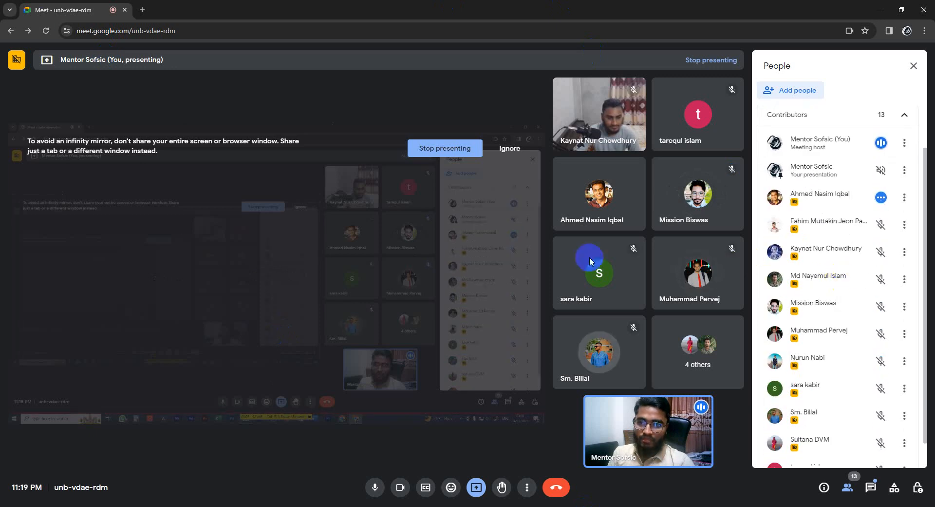
{"action": "scroll", "coordinate": [822, 292], "scroll_direction": "down", "scroll_amount": 1}
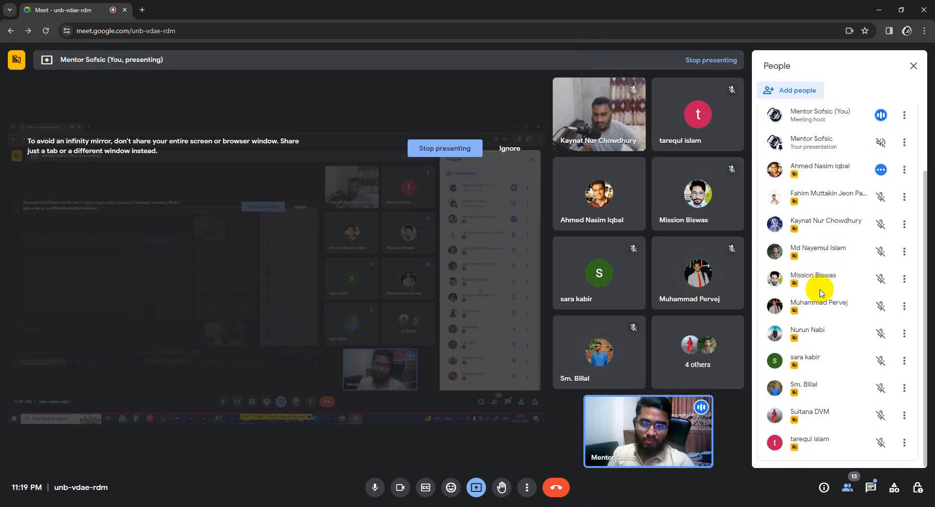
{"action": "scroll", "coordinate": [822, 292], "scroll_direction": "up", "scroll_amount": 2}
{"action": "scroll", "coordinate": [822, 292], "scroll_direction": "down", "scroll_amount": 1}
{"action": "scroll", "coordinate": [821, 292], "scroll_direction": "down", "scroll_amount": 1}
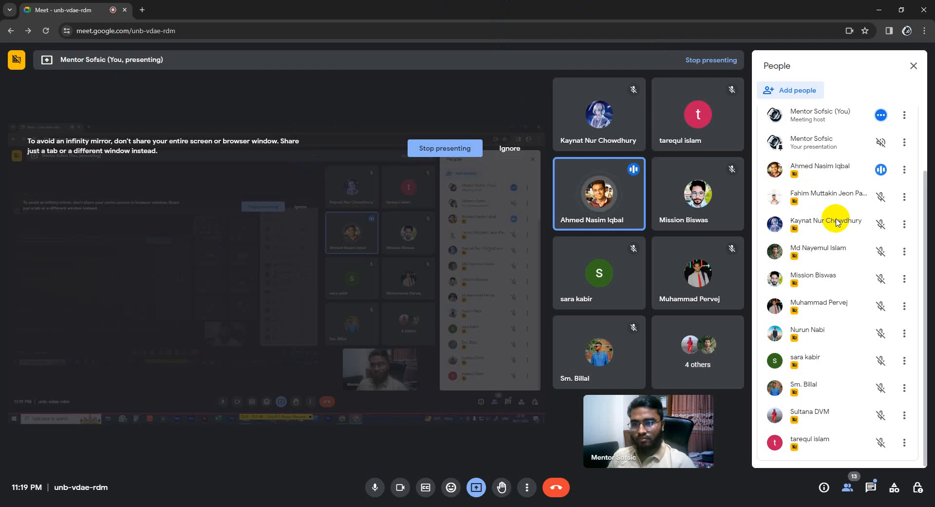
{"action": "scroll", "coordinate": [834, 222], "scroll_direction": "up", "scroll_amount": 2}
{"action": "scroll", "coordinate": [777, 272], "scroll_direction": "down", "scroll_amount": 2}
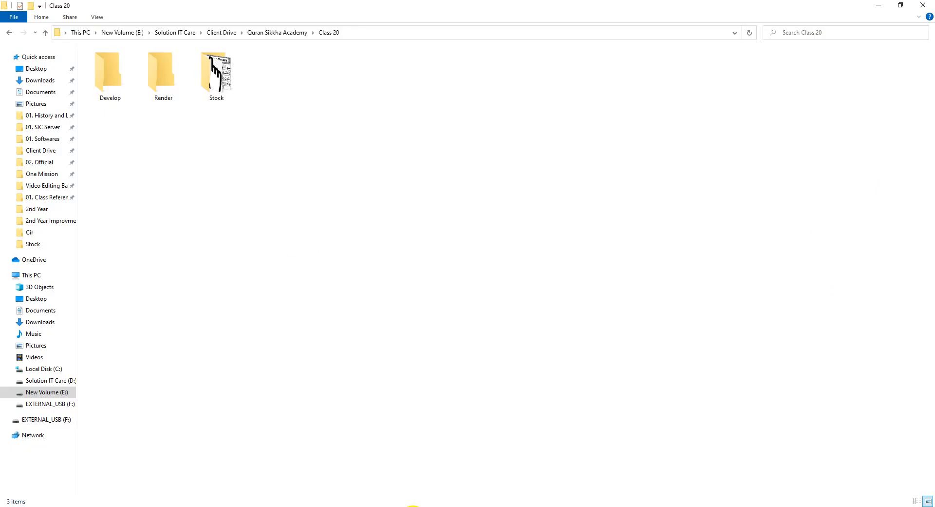
Return to the Class 20 folder in File Explorer, open its Stock subfolder and point out the stock files.
{"action": "right_click", "coordinate": [272, 103]}
{"action": "left_click", "coordinate": [297, 142]}
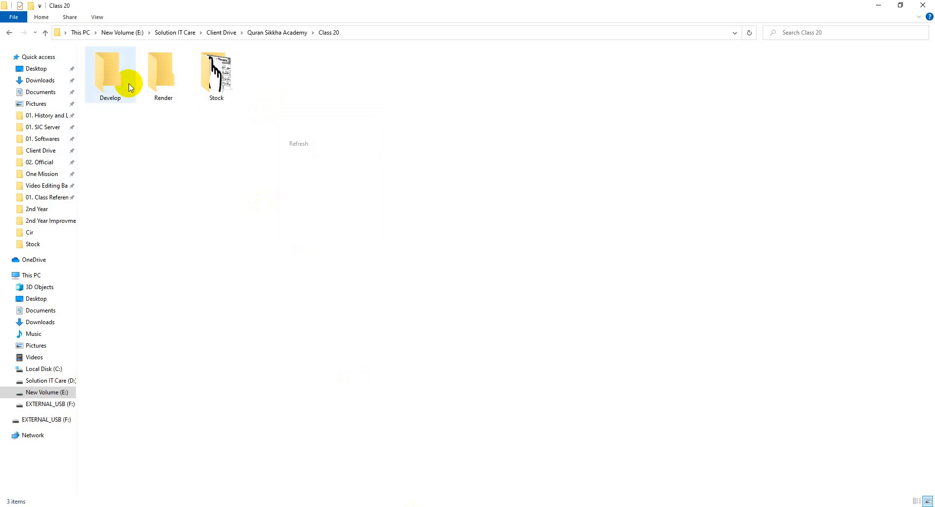
{"action": "left_click_drag", "start_coordinate": [111, 123], "coordinate": [225, 80]}
{"action": "double_click", "coordinate": [224, 80]}
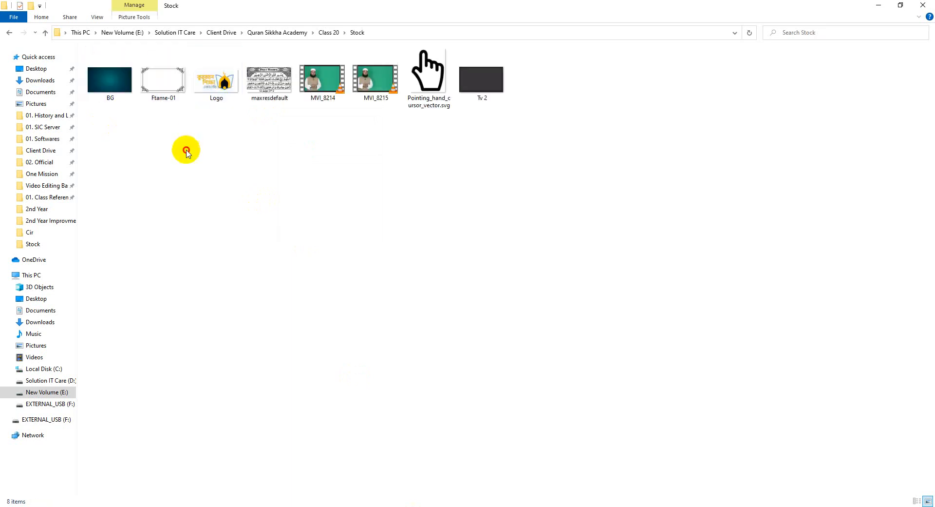
{"action": "left_click_drag", "start_coordinate": [159, 101], "coordinate": [468, 90]}
{"action": "left_click", "coordinate": [338, 125]}
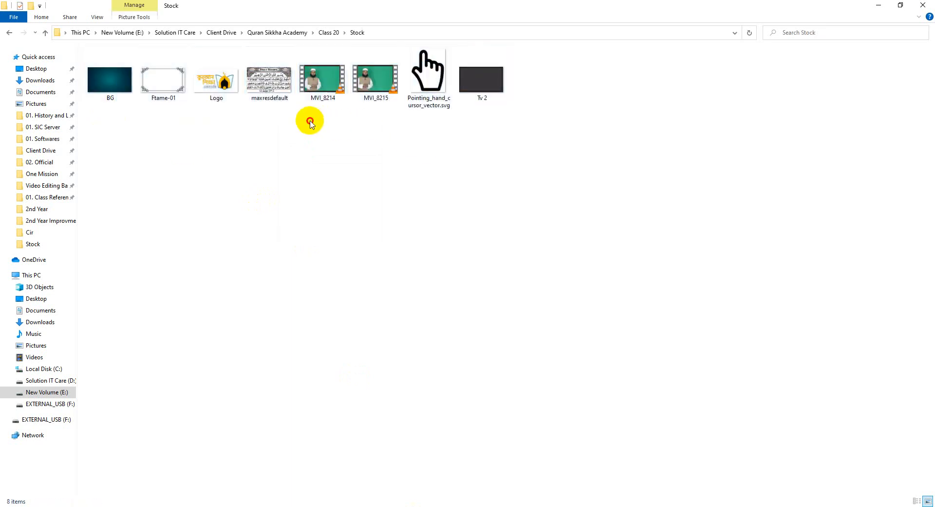
{"action": "left_click_drag", "start_coordinate": [310, 122], "coordinate": [366, 87]}
{"action": "left_click", "coordinate": [432, 185]}
Turn off the camera in the Google Meet call and return to the Stock folder in File Explorer.
{"action": "left_click", "coordinate": [602, 506]}
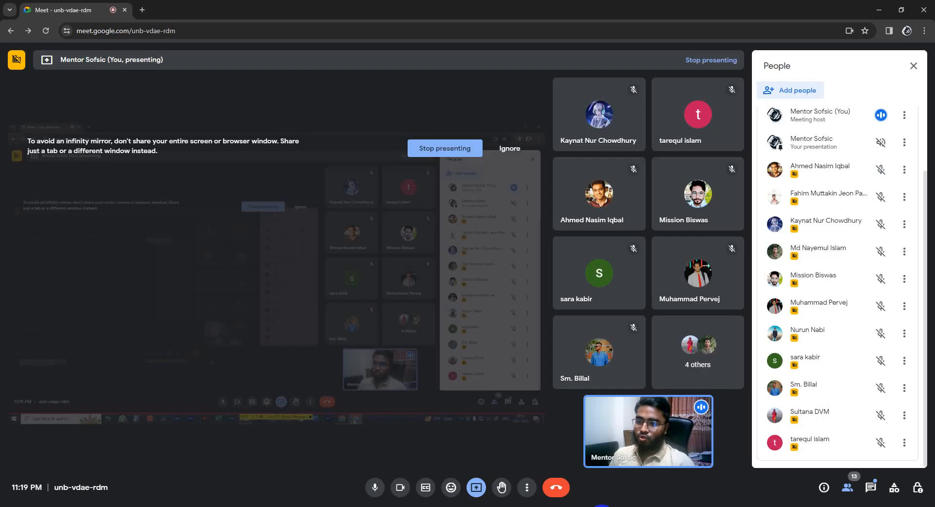
{"action": "left_click", "coordinate": [396, 493]}
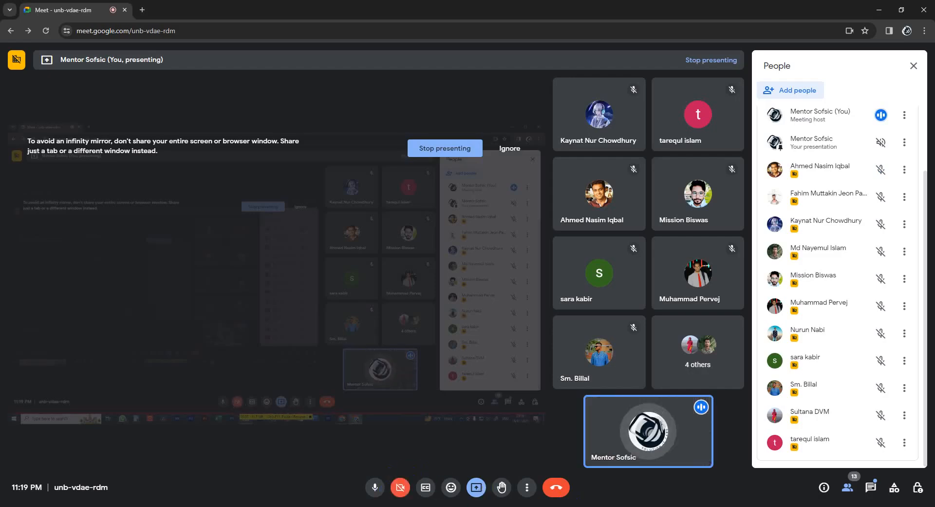
{"action": "left_click", "coordinate": [453, 506]}
{"action": "left_click", "coordinate": [432, 251]}
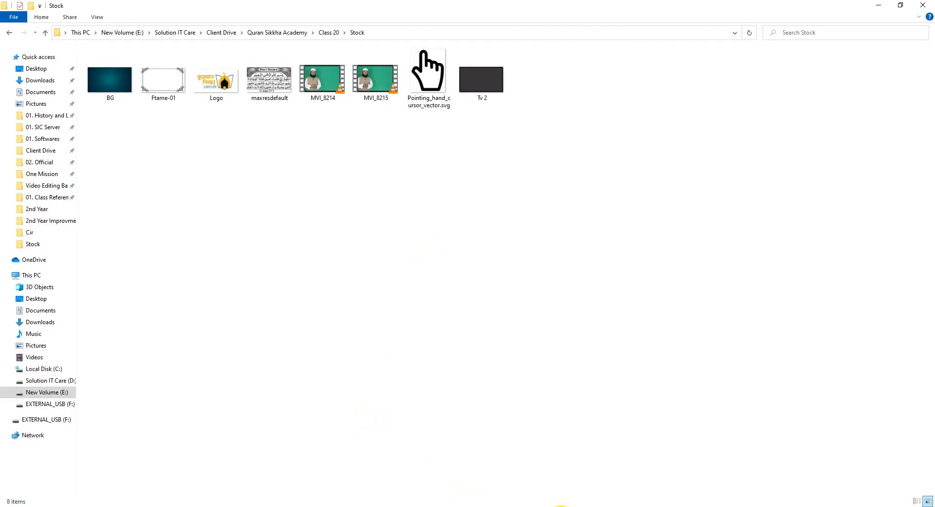
Launch Adobe Premiere Pro and copy the path of the Class 20 Develop folder from File Explorer.
{"action": "left_click", "coordinate": [558, 506]}
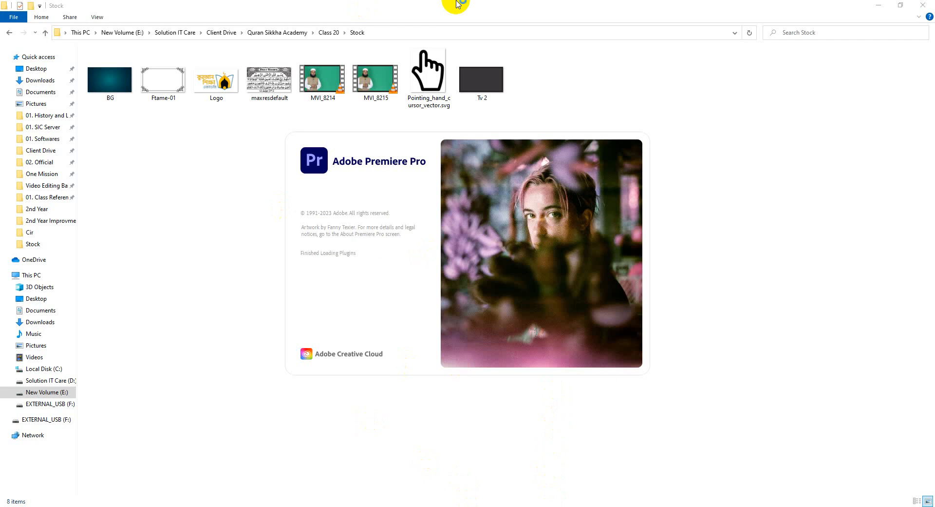
{"action": "left_click", "coordinate": [11, 33]}
{"action": "left_click", "coordinate": [112, 78]}
{"action": "double_click", "coordinate": [112, 77]}
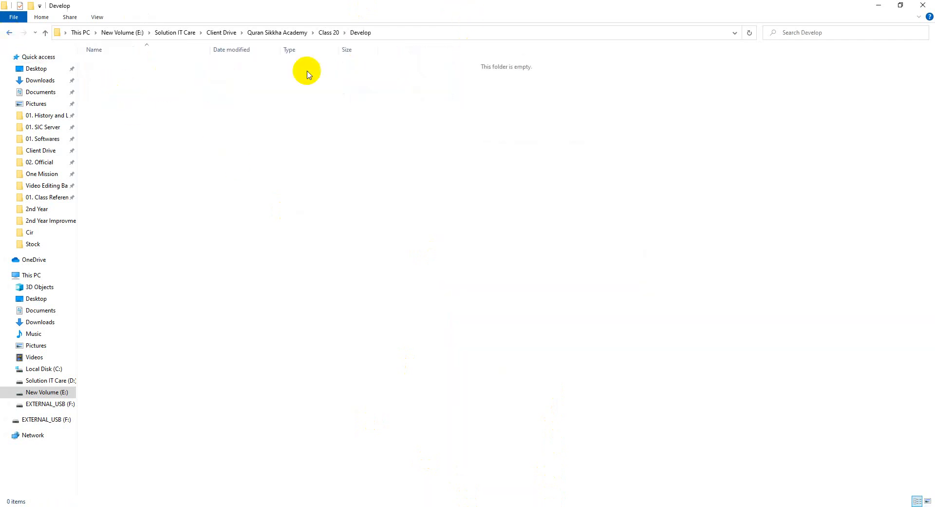
{"action": "left_click", "coordinate": [388, 31]}
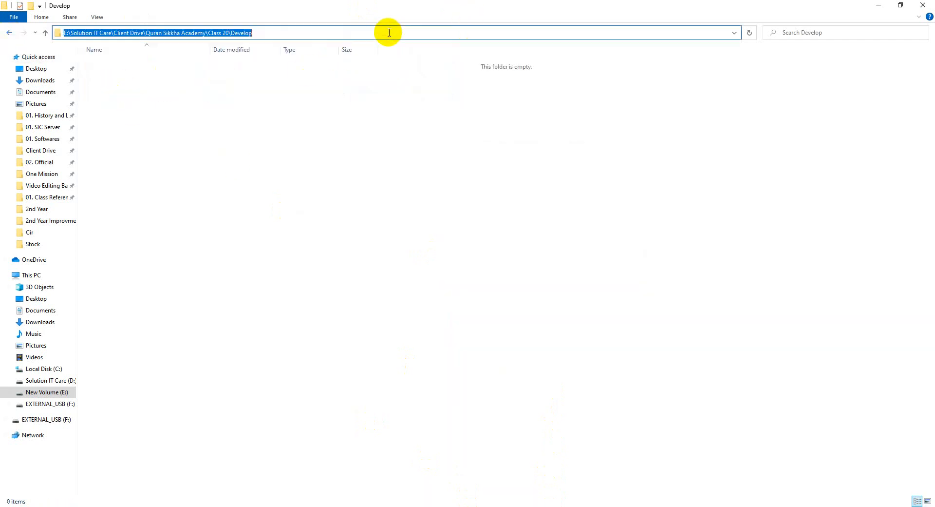
{"action": "right_click", "coordinate": [222, 34]}
{"action": "left_click", "coordinate": [236, 63]}
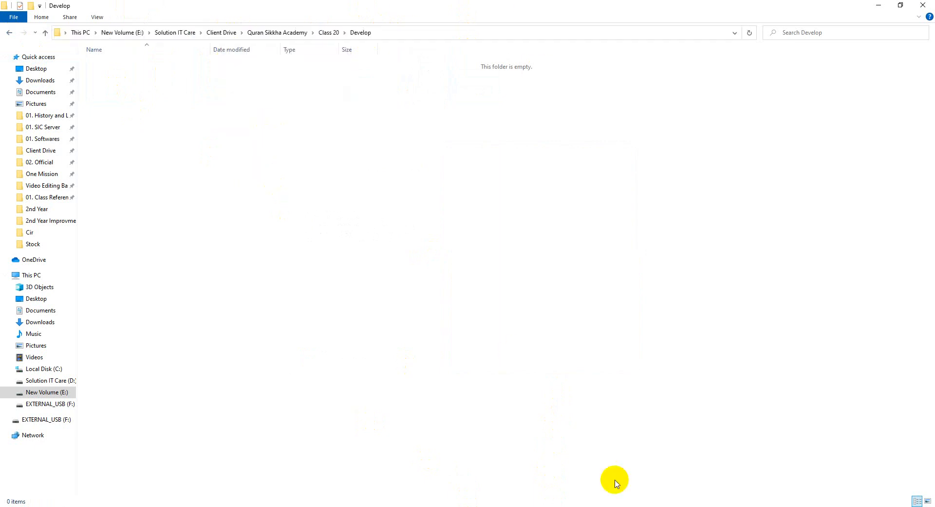
Create a new Premiere Pro project named Untitled, using the copied Class 20 Develop folder path as its location.
{"action": "mouse_move", "coordinate": [559, 504]}
{"action": "left_click", "coordinate": [560, 475]}
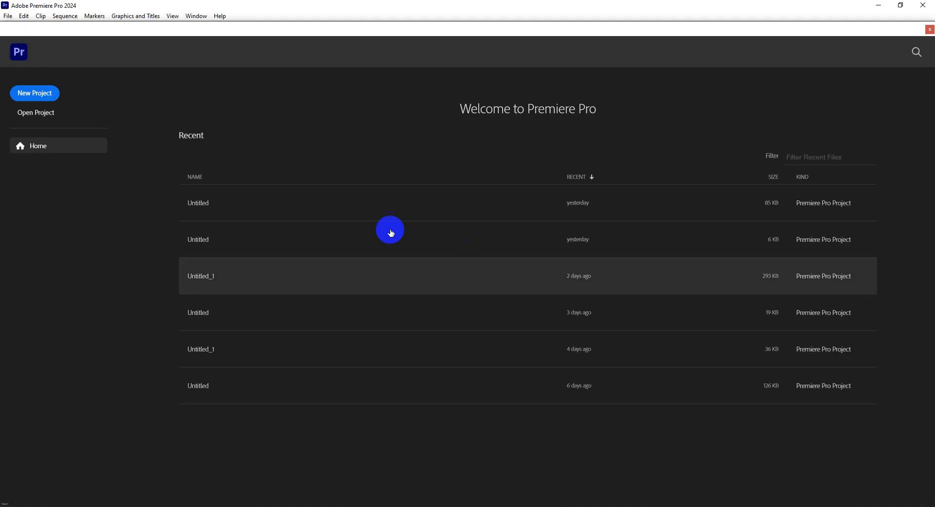
{"action": "left_click", "coordinate": [42, 94]}
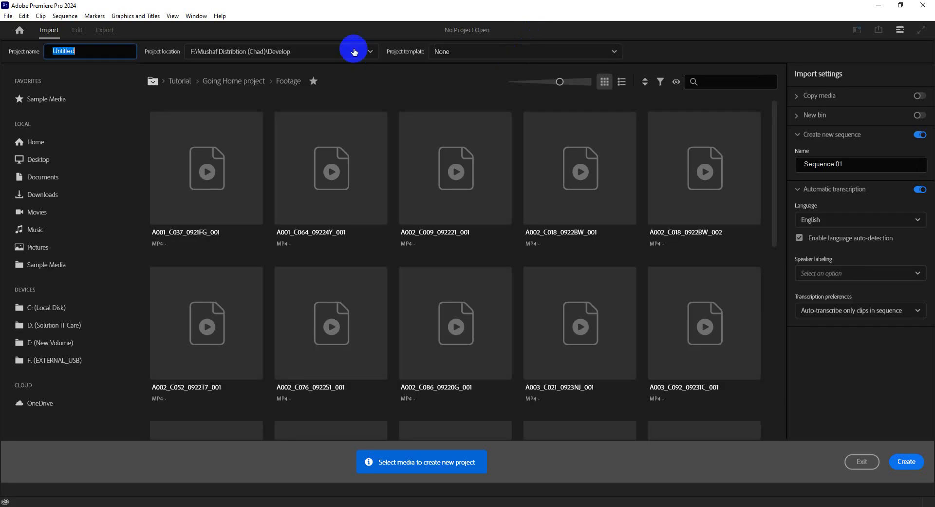
{"action": "left_click", "coordinate": [354, 53]}
{"action": "left_click", "coordinate": [223, 179]}
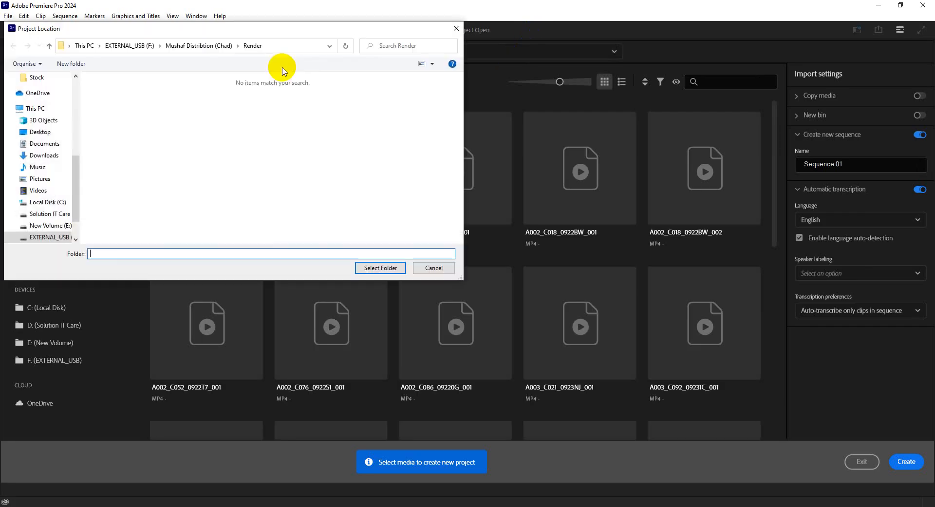
{"action": "left_click", "coordinate": [286, 45]}
{"action": "key", "text": "ctrl+v"}
{"action": "key", "text": "Return"}
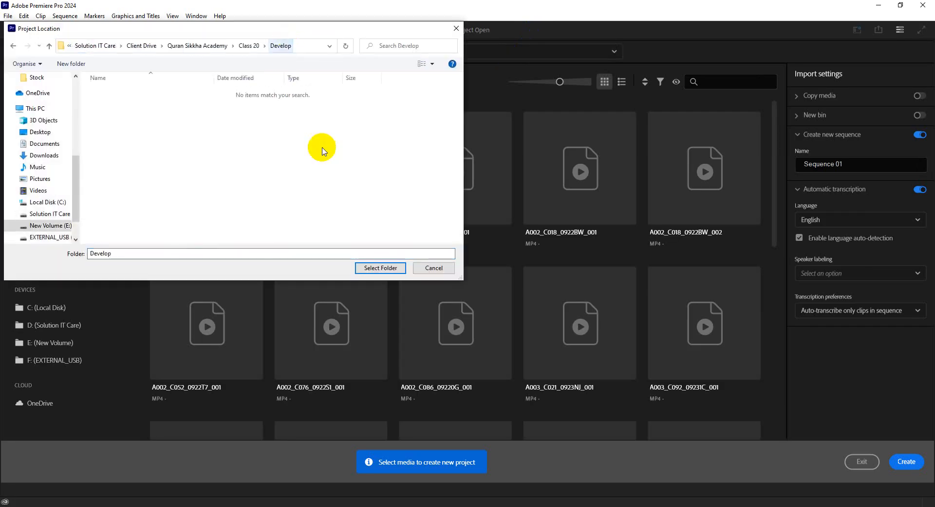
{"action": "left_click", "coordinate": [381, 267]}
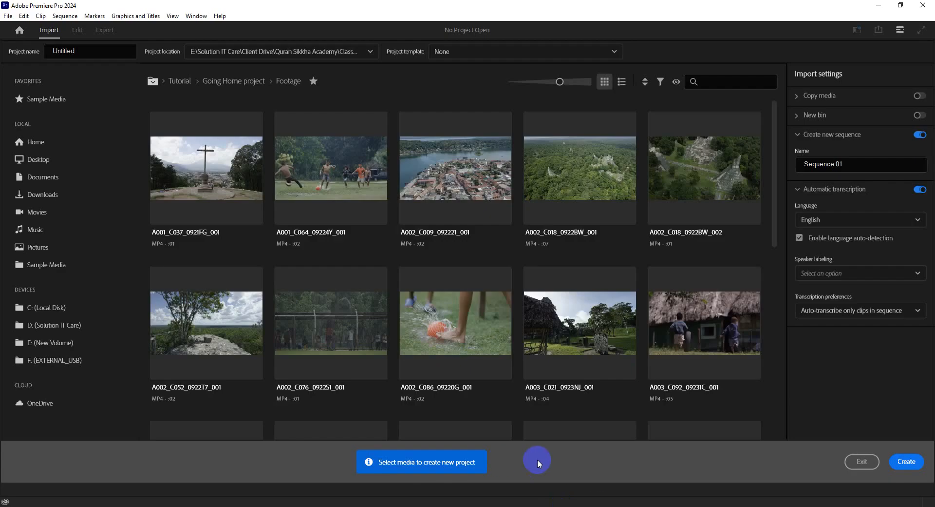
{"action": "left_click", "coordinate": [907, 462]}
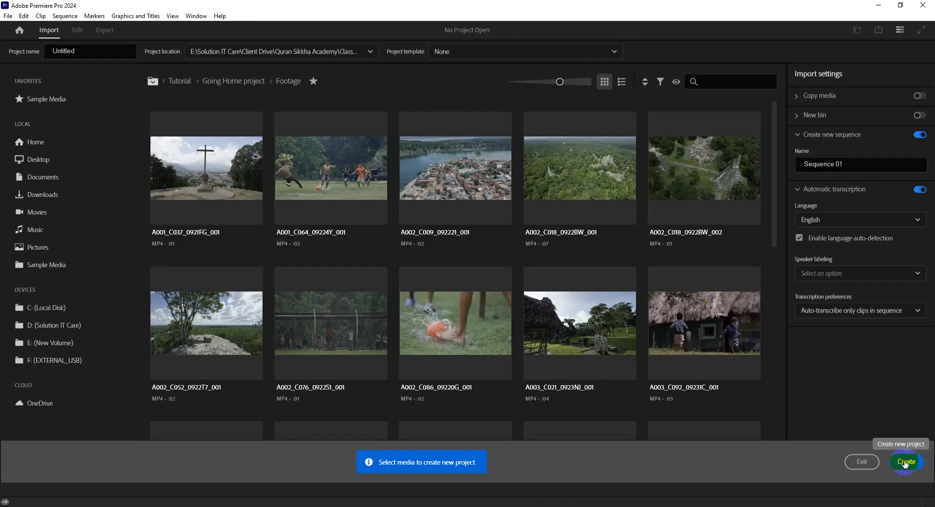
{"action": "left_click", "coordinate": [905, 463]}
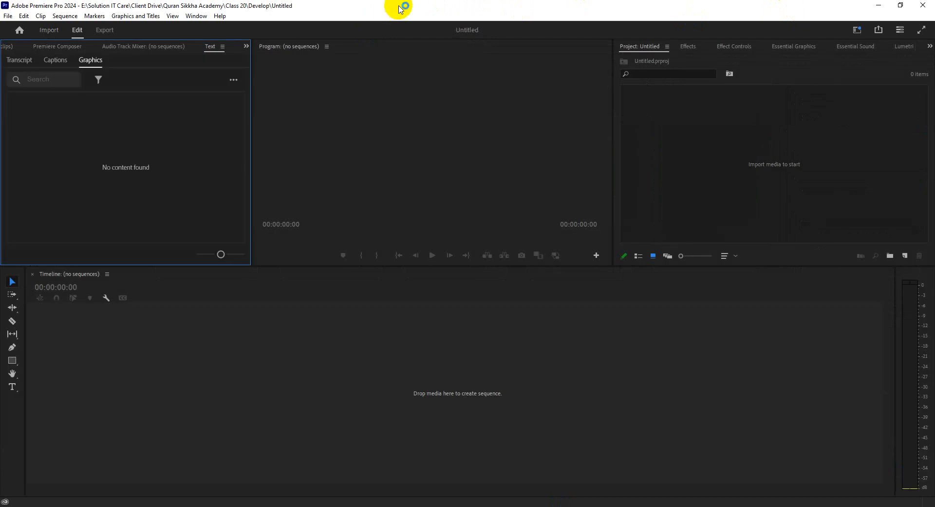
Dock the Project panel as the first tab of the Source panel group and make the timeline area shorter.
{"action": "left_click", "coordinate": [651, 49]}
{"action": "left_click_drag", "start_coordinate": [651, 49], "coordinate": [11, 52]}
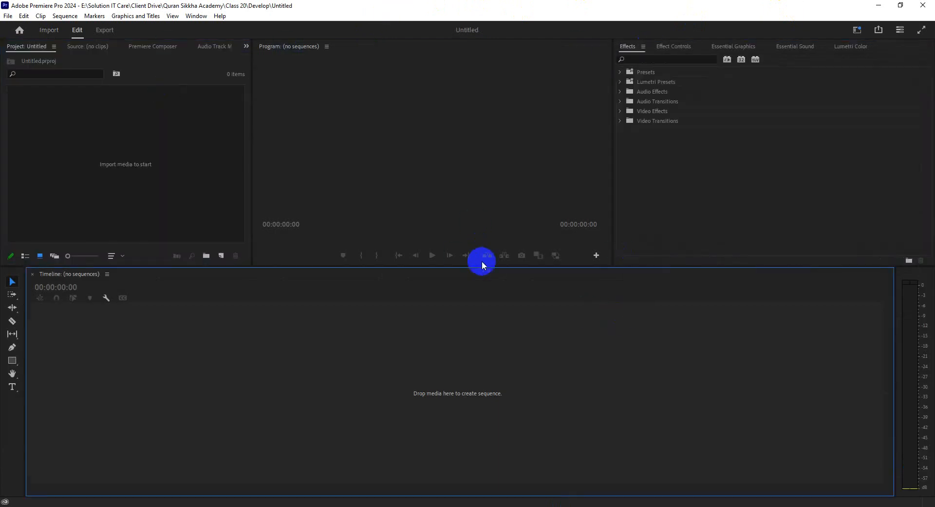
{"action": "left_click_drag", "start_coordinate": [480, 267], "coordinate": [483, 353]}
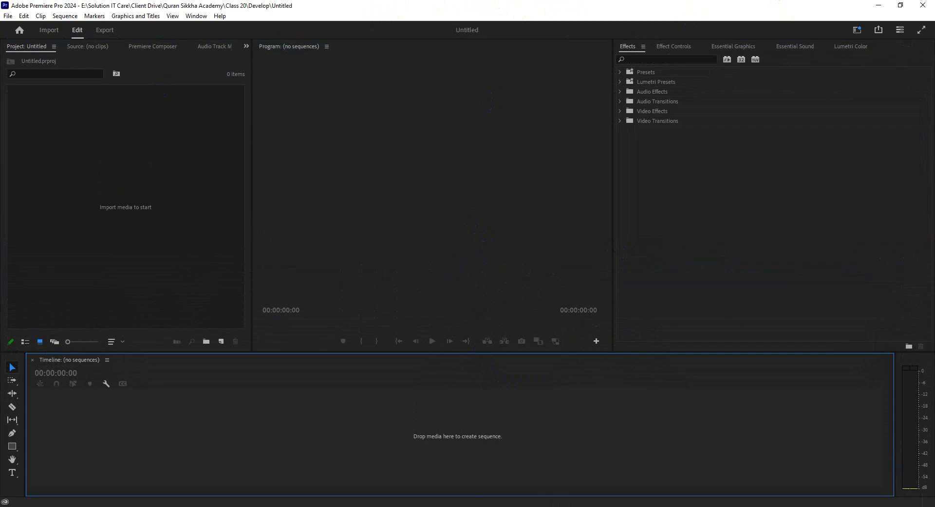
Switch to File Explorer and open the Stock folder of Class 20.
{"action": "key", "text": "alt+Tab"}
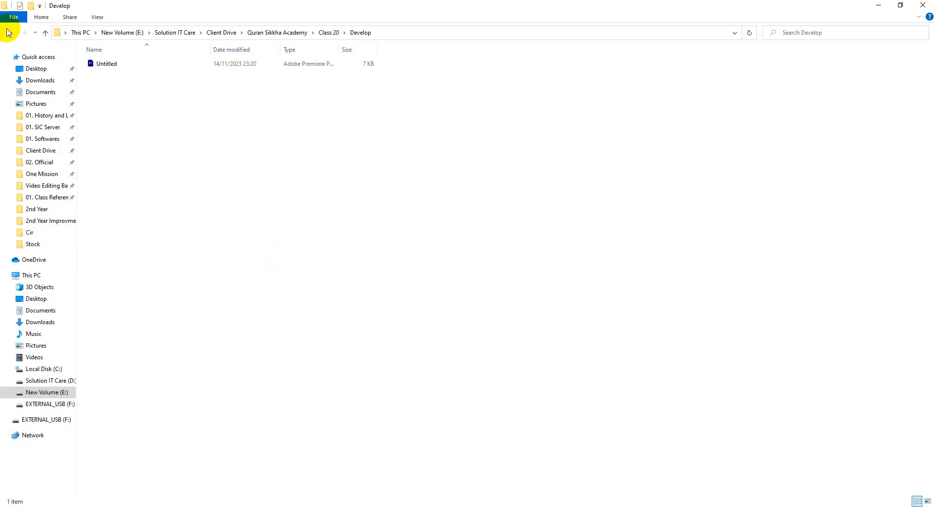
{"action": "left_click", "coordinate": [9, 32]}
{"action": "double_click", "coordinate": [224, 84]}
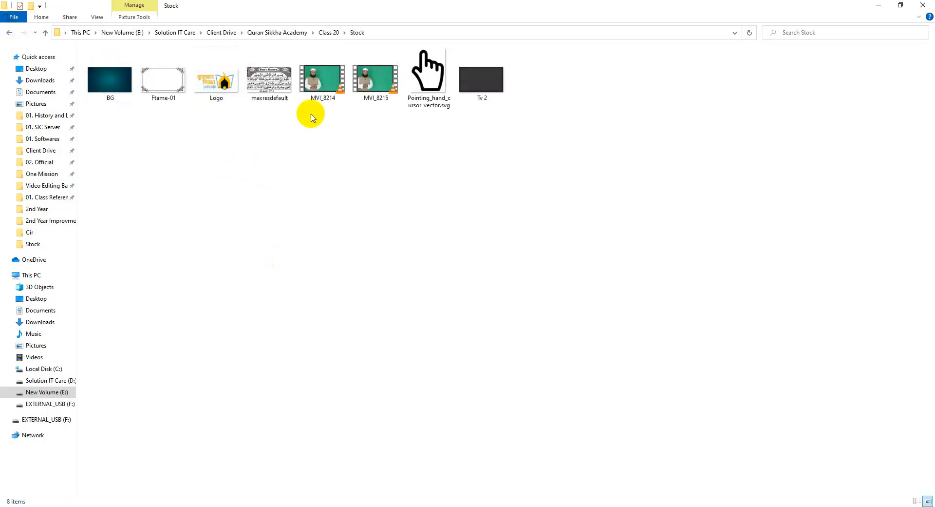
{"action": "left_click_drag", "start_coordinate": [314, 122], "coordinate": [370, 83]}
{"action": "left_click", "coordinate": [336, 140]}
{"action": "left_click", "coordinate": [363, 168]}
Check the frame size and frame rate in the detailed properties of the MVI_8214 video.
{"action": "left_click", "coordinate": [316, 89]}
{"action": "right_click", "coordinate": [317, 88]}
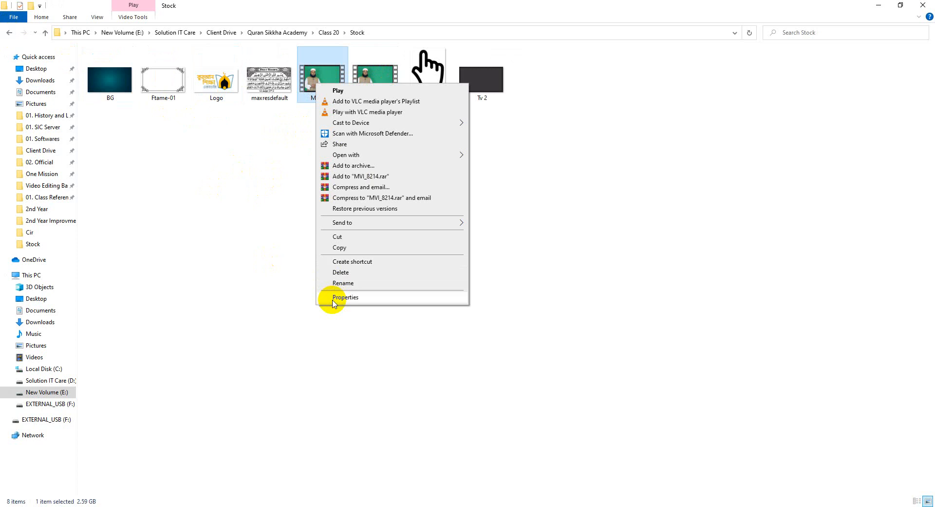
{"action": "left_click", "coordinate": [338, 296]}
{"action": "left_click", "coordinate": [382, 107]}
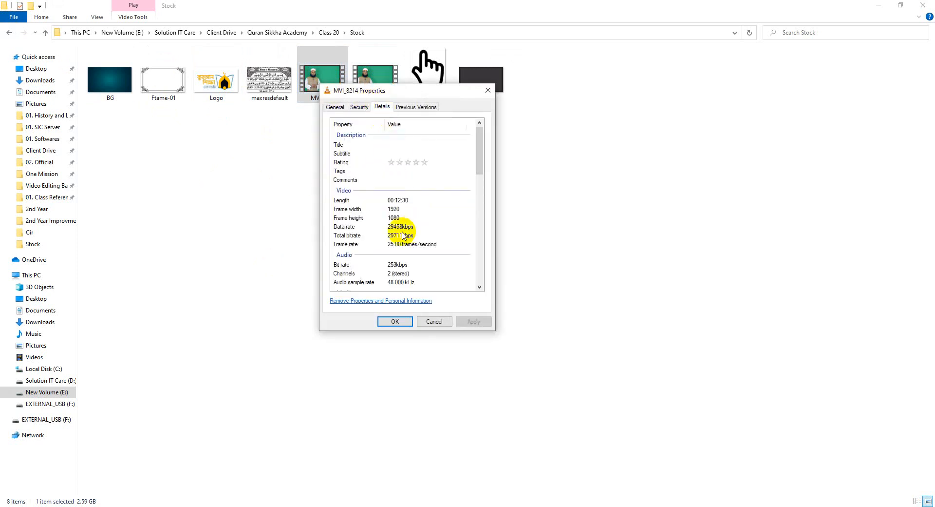
{"action": "left_click", "coordinate": [487, 91]}
{"action": "left_click", "coordinate": [430, 190]}
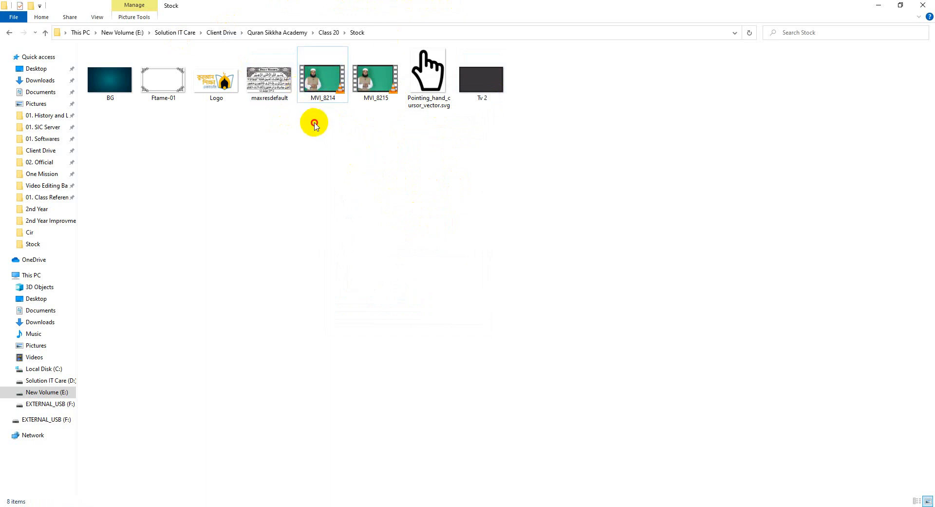
Bring the MVI_8214 video from the Stock folder into Premiere Pro's empty timeline to create a matching sequence.
{"action": "left_click_drag", "start_coordinate": [313, 122], "coordinate": [374, 88]}
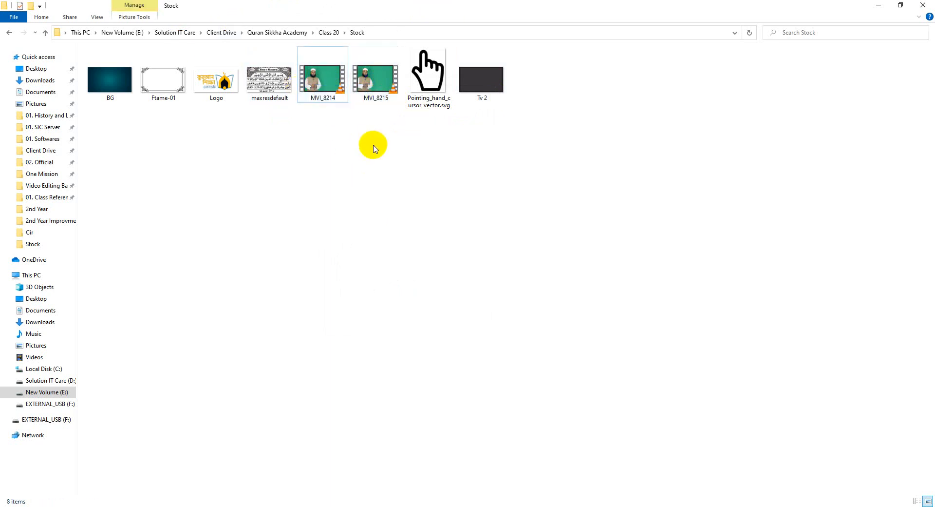
{"action": "left_click_drag", "start_coordinate": [320, 117], "coordinate": [409, 194]}
{"action": "left_click", "coordinate": [324, 73]}
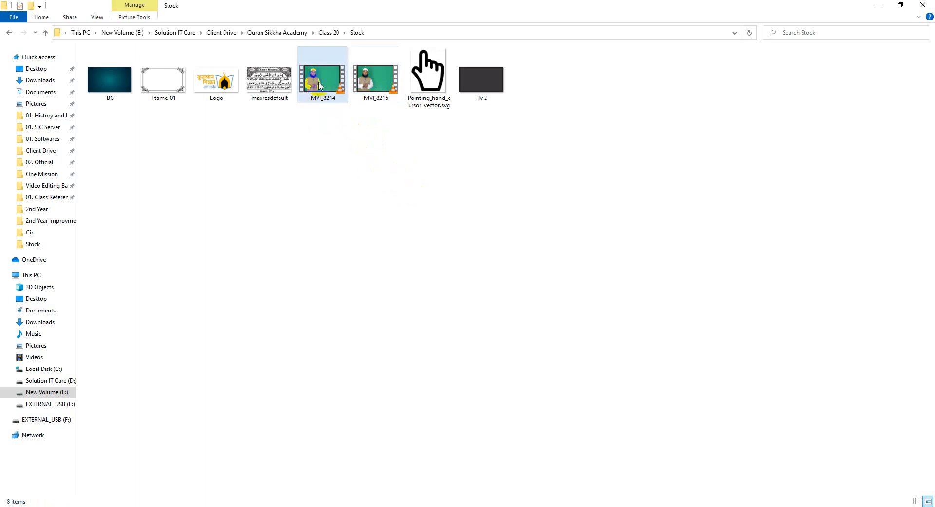
{"action": "left_click_drag", "start_coordinate": [324, 73], "coordinate": [398, 431]}
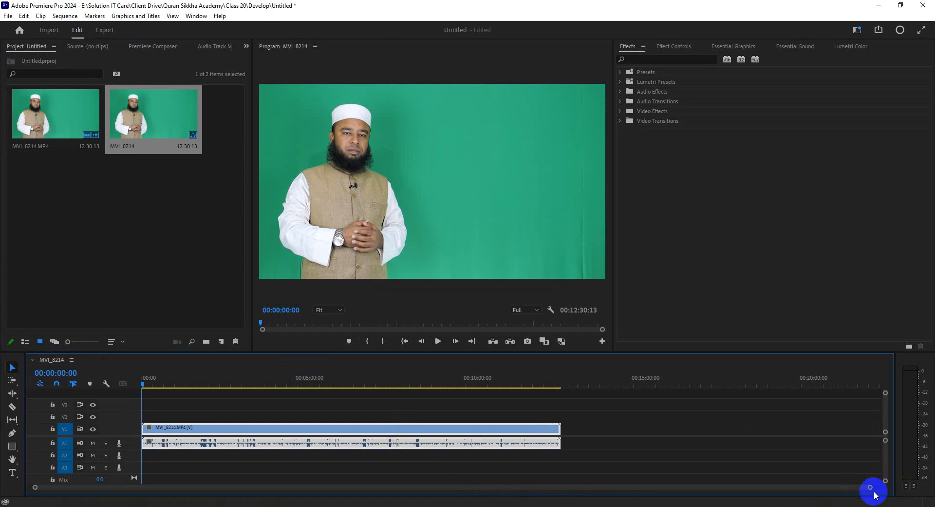
Zoom the timeline in on the clip, make the timeline area taller and widen the Program monitor.
{"action": "left_click_drag", "start_coordinate": [870, 491], "coordinate": [779, 487]}
{"action": "left_click_drag", "start_coordinate": [319, 351], "coordinate": [322, 340]}
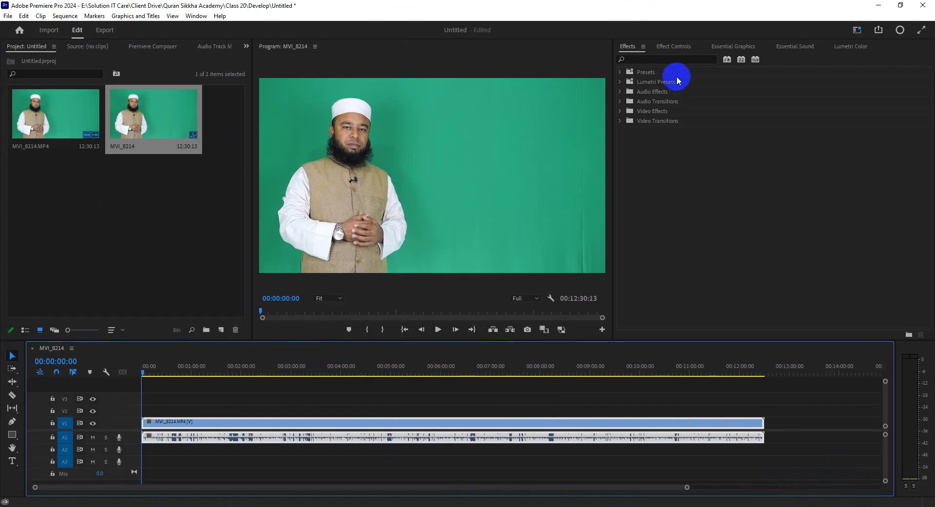
{"action": "left_click_drag", "start_coordinate": [613, 151], "coordinate": [710, 189]}
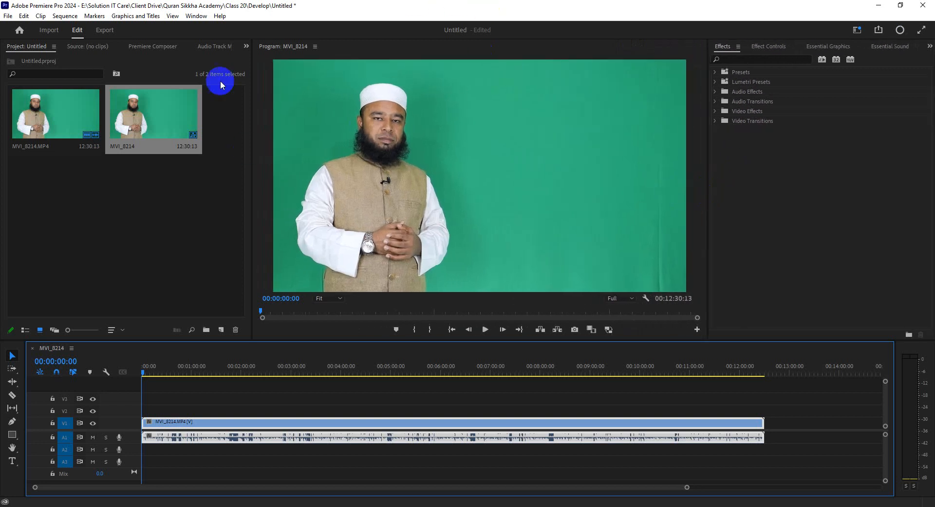
Apply the Ultra Key effect to the MVI_8214 clip and sample the green backdrop as its key color.
{"action": "left_click", "coordinate": [742, 59]}
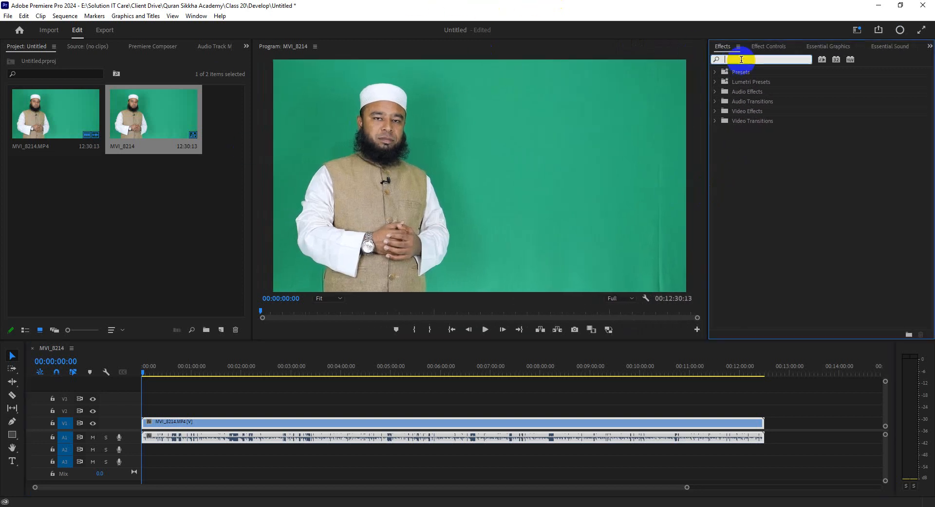
{"action": "type", "text": "ultra"}
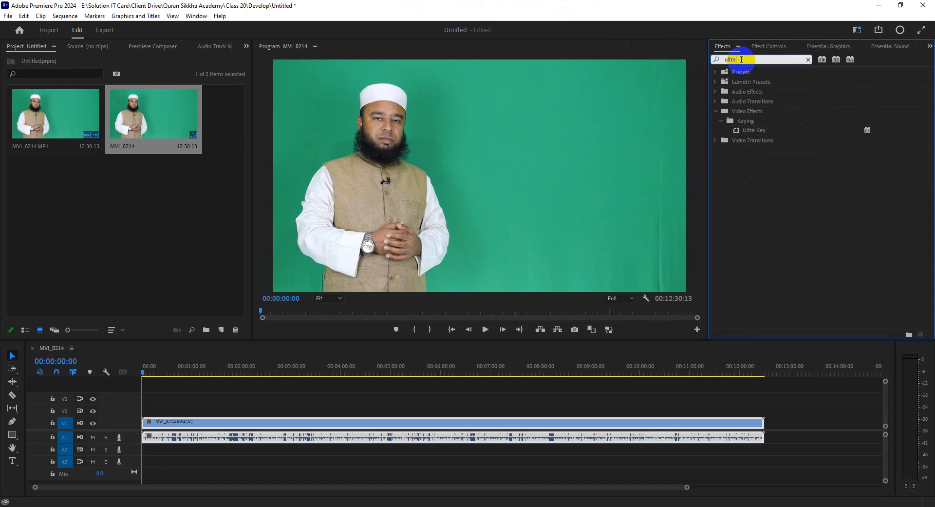
{"action": "left_click_drag", "start_coordinate": [790, 130], "coordinate": [438, 404]}
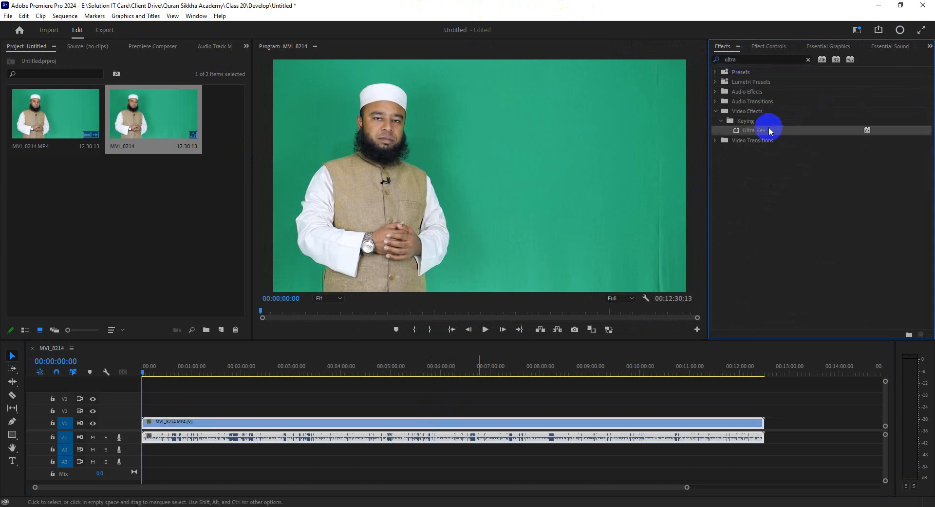
{"action": "left_click", "coordinate": [765, 46]}
{"action": "left_click", "coordinate": [801, 260]}
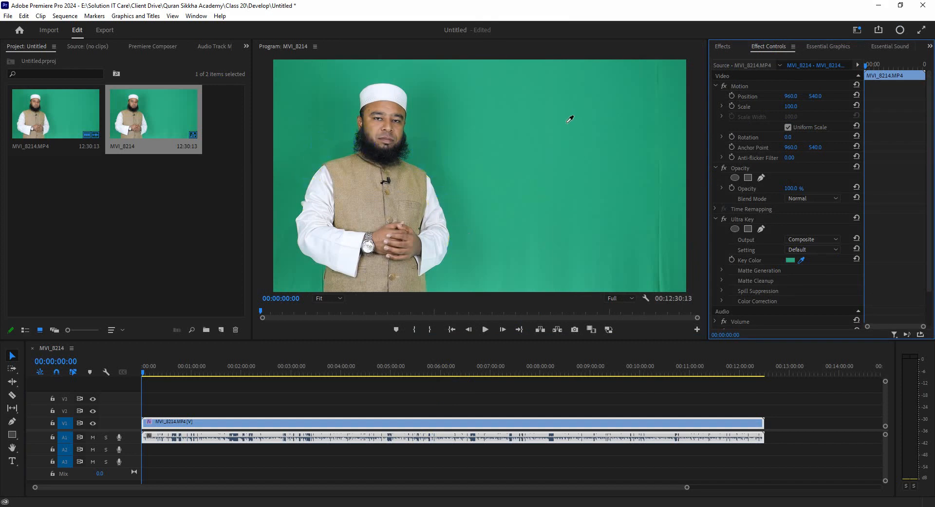
{"action": "left_click", "coordinate": [537, 79]}
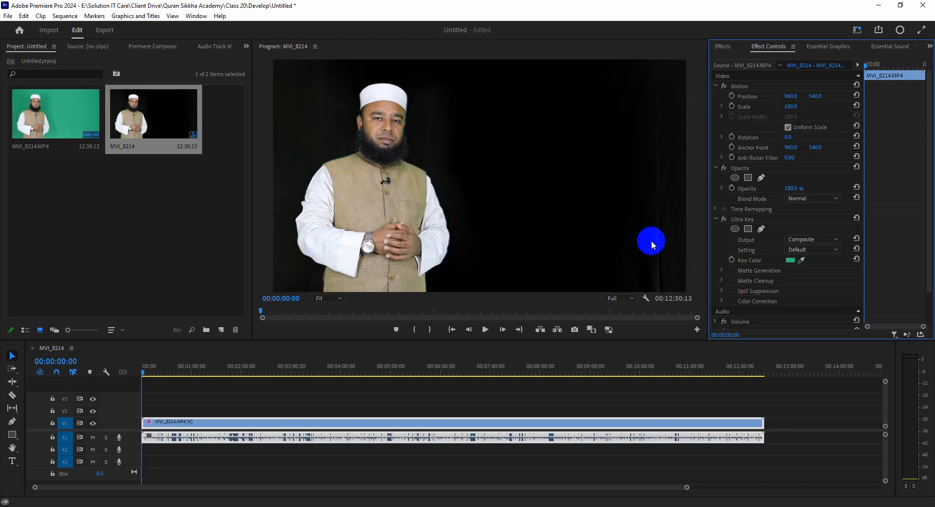
Make the timeline's video track area taller and move the MVI_8214 video from track V1 up to V2.
{"action": "left_click_drag", "start_coordinate": [529, 340], "coordinate": [530, 318]}
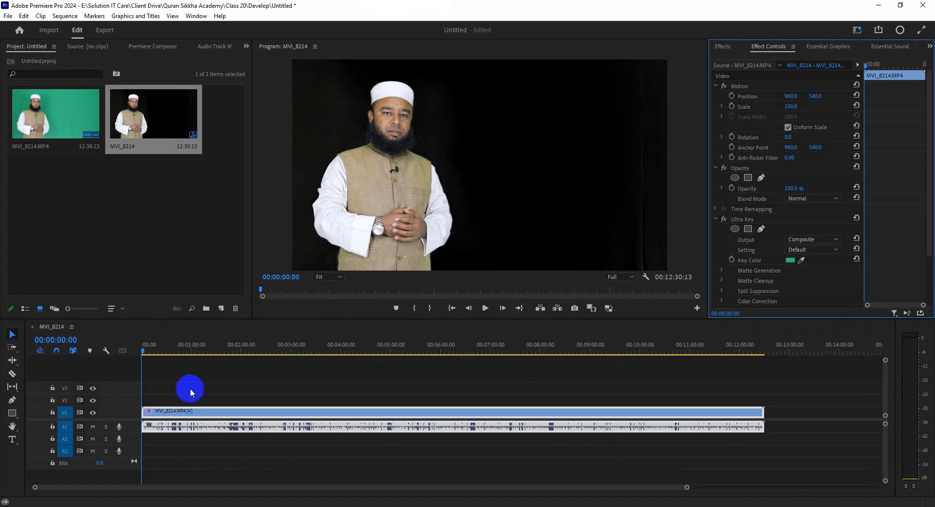
{"action": "left_click_drag", "start_coordinate": [134, 419], "coordinate": [129, 433]}
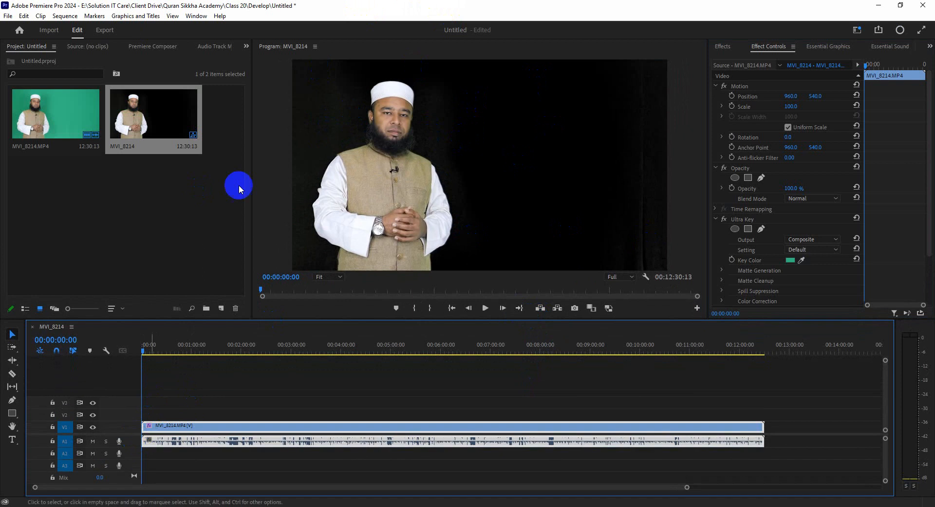
{"action": "left_click", "coordinate": [331, 385]}
{"action": "left_click", "coordinate": [302, 432]}
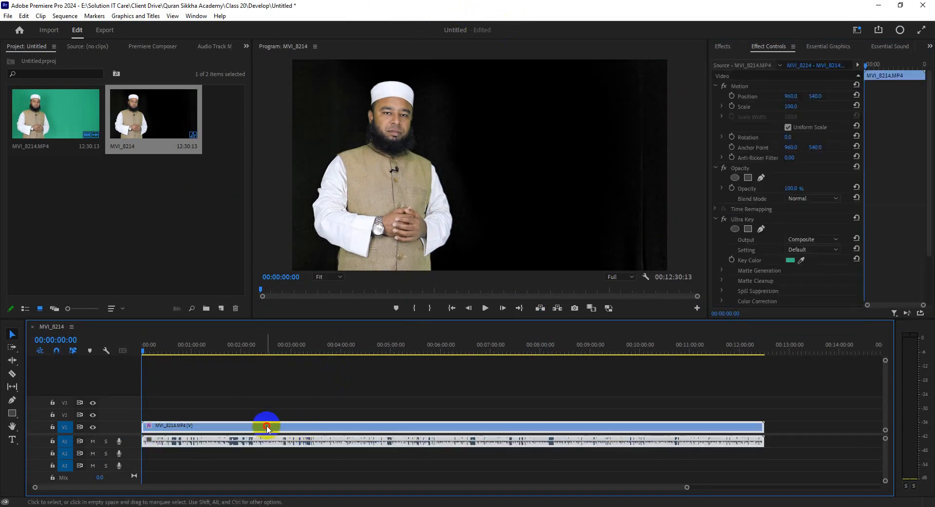
{"action": "left_click_drag", "start_coordinate": [267, 428], "coordinate": [242, 418]}
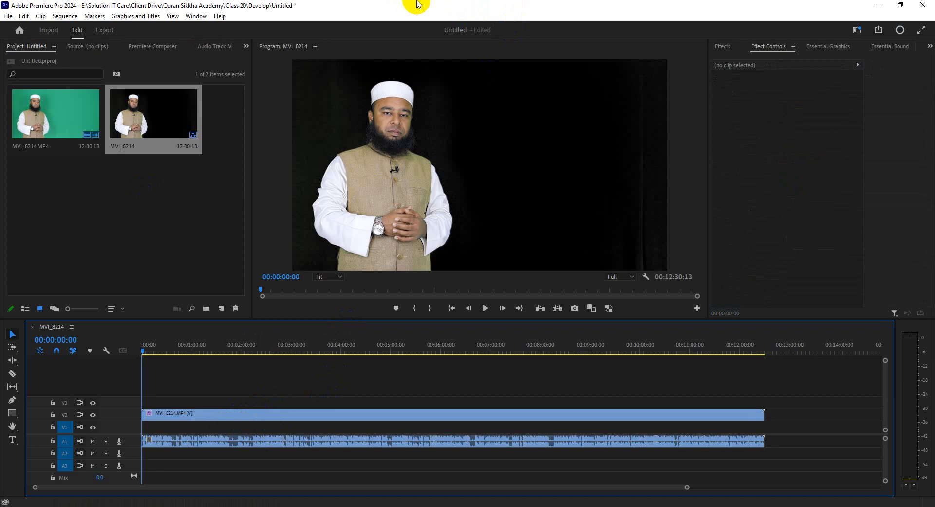
Place the BG image from the Stock folder at the start of track V1 and extend it to the end of the MVI_8214 clip.
{"action": "left_click", "coordinate": [443, 506]}
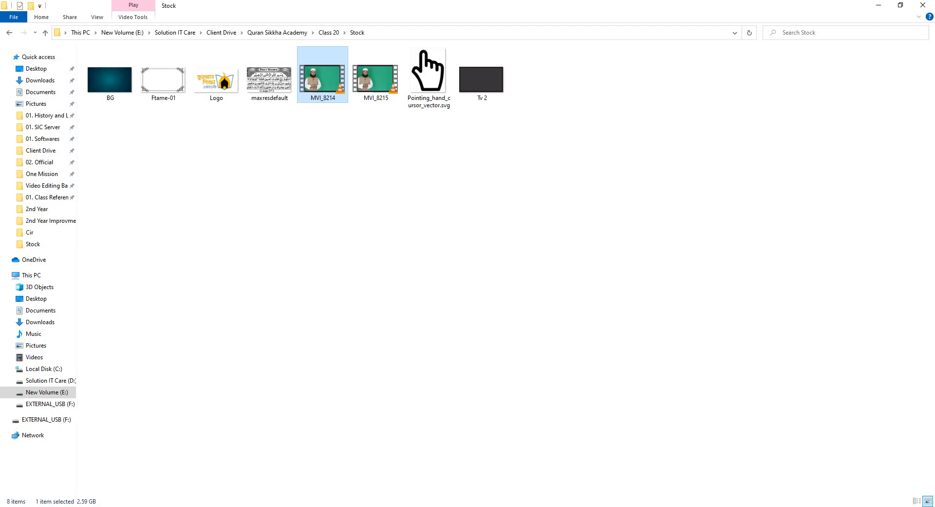
{"action": "left_click", "coordinate": [269, 173]}
{"action": "left_click_drag", "start_coordinate": [108, 81], "coordinate": [143, 427]}
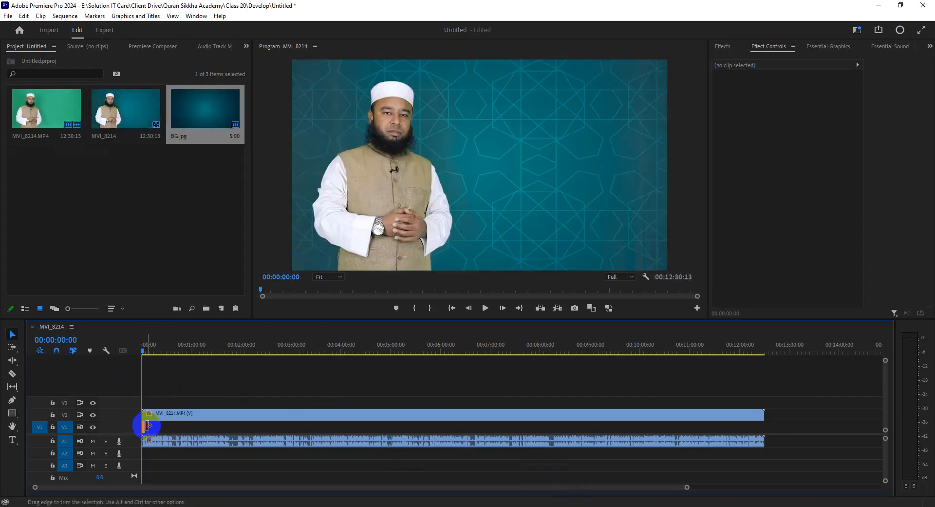
{"action": "left_click_drag", "start_coordinate": [239, 425], "coordinate": [764, 426]}
{"action": "left_click", "coordinate": [713, 426]}
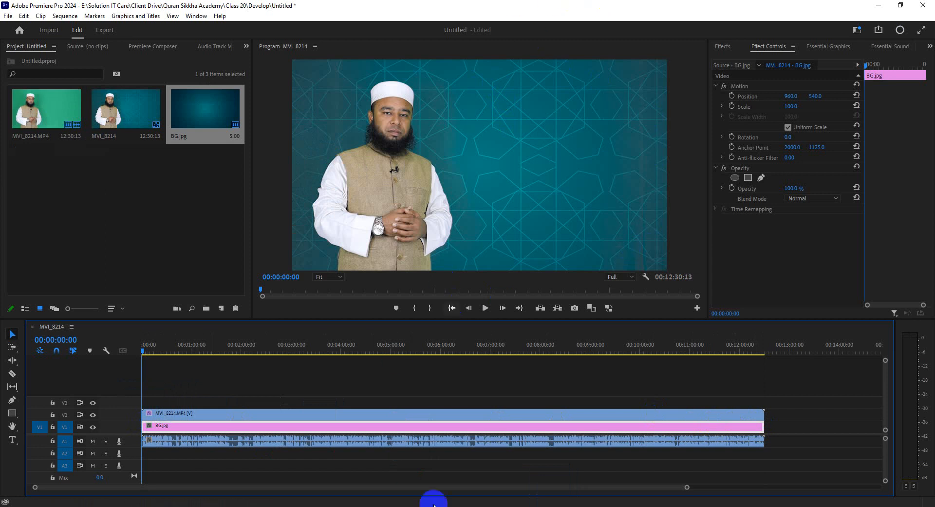
Check the pixel dimensions of the BG image in its file properties, then return to Premiere Pro.
{"action": "key", "text": "alt+Tab"}
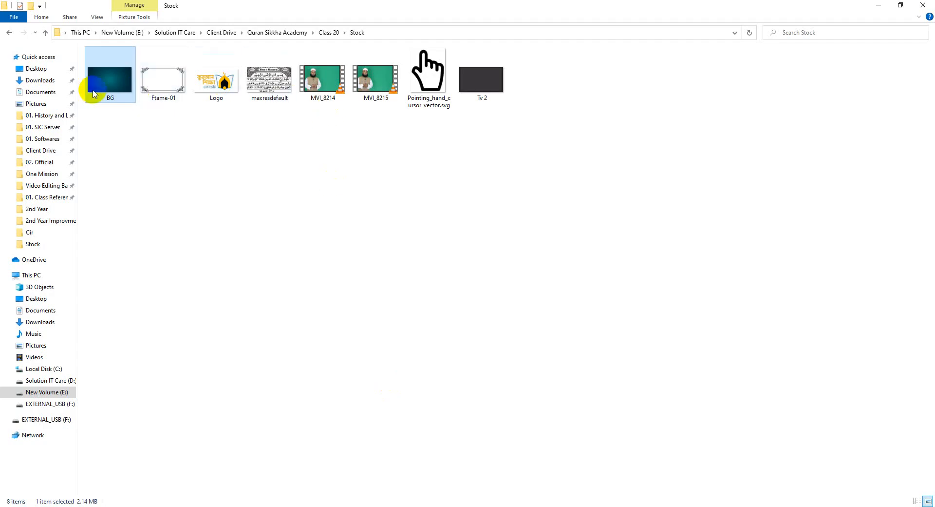
{"action": "right_click", "coordinate": [93, 91]}
{"action": "left_click", "coordinate": [118, 355]}
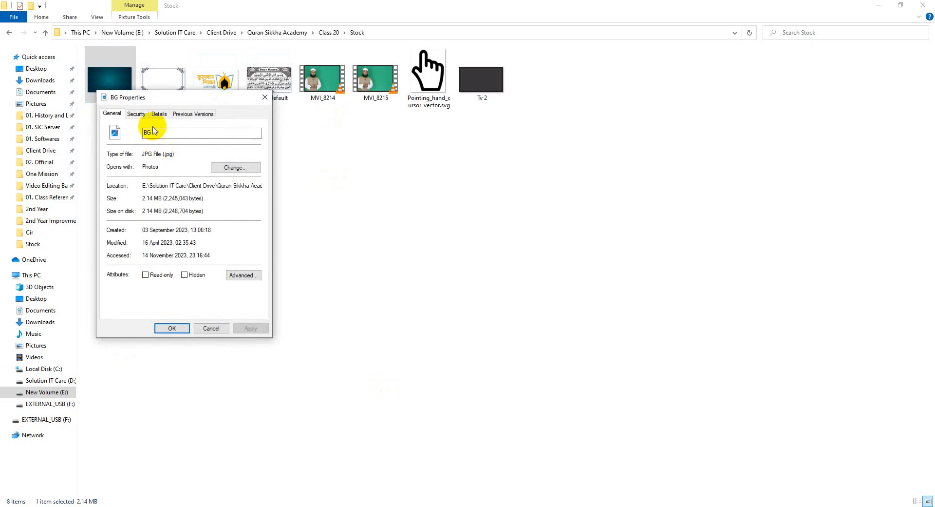
{"action": "left_click", "coordinate": [159, 113]}
{"action": "scroll", "coordinate": [198, 265], "scroll_direction": "down", "scroll_amount": 1}
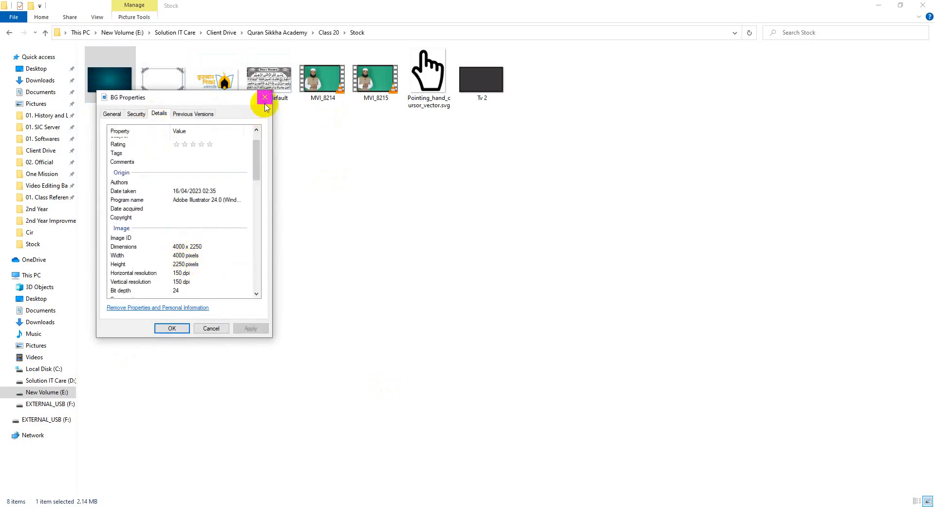
{"action": "left_click", "coordinate": [264, 97]}
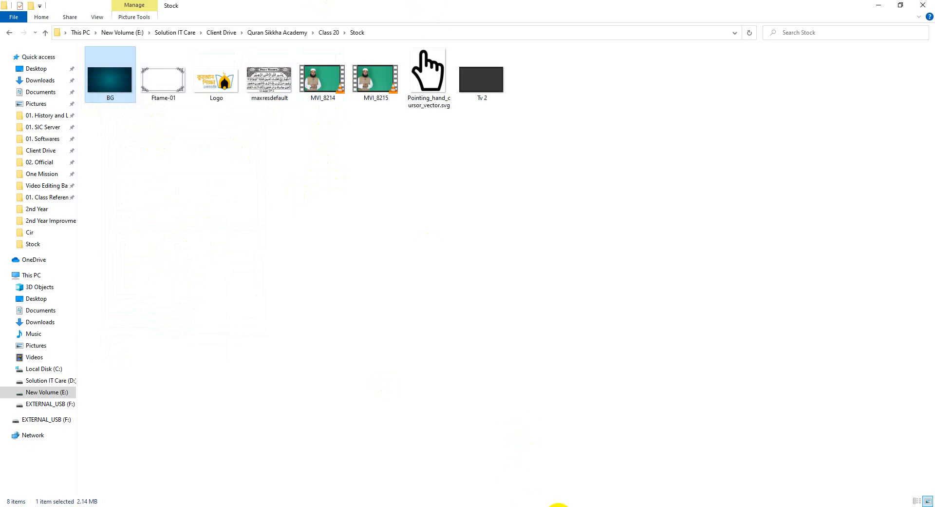
{"action": "left_click", "coordinate": [558, 504]}
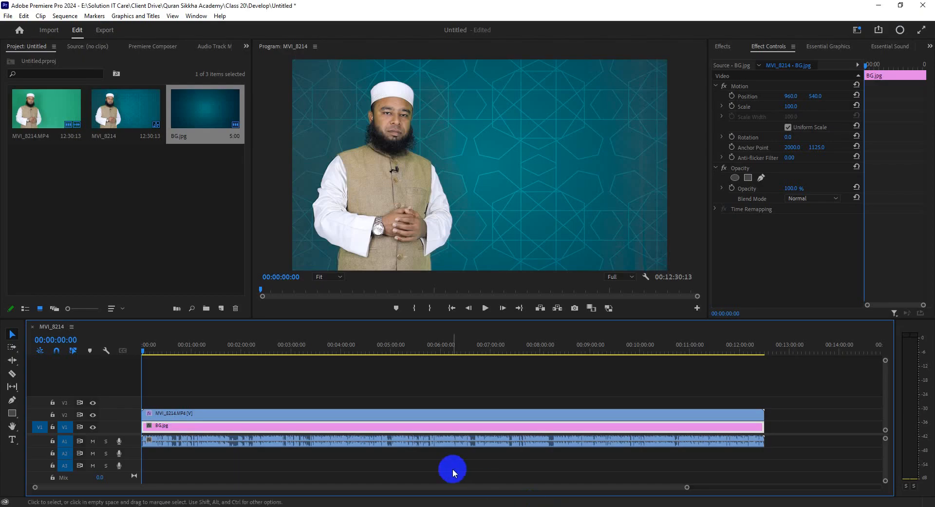
Scale the BG.jpg clip on track V1 to the sequence's frame size.
{"action": "left_click_drag", "start_coordinate": [686, 487], "coordinate": [666, 488]}
{"action": "left_click", "coordinate": [390, 396]}
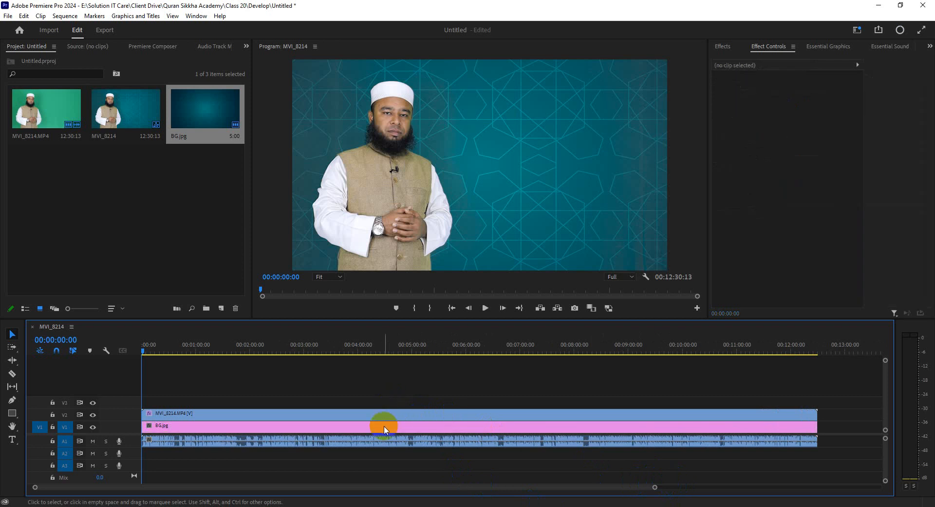
{"action": "left_click", "coordinate": [384, 425]}
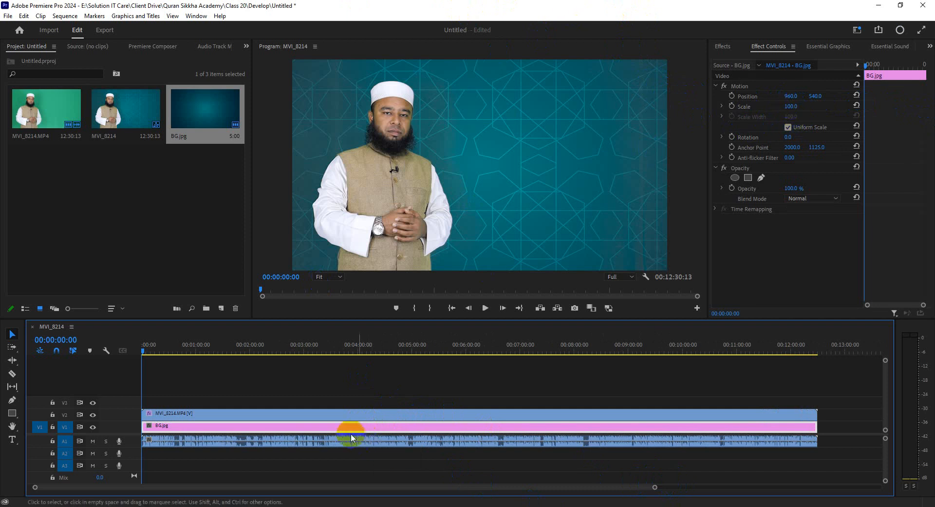
{"action": "right_click", "coordinate": [340, 428]}
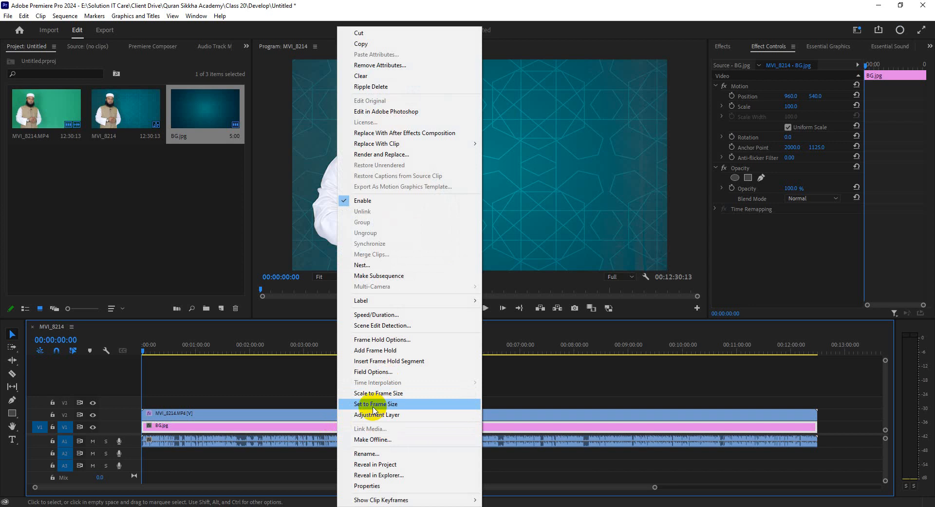
{"action": "left_click", "coordinate": [398, 394]}
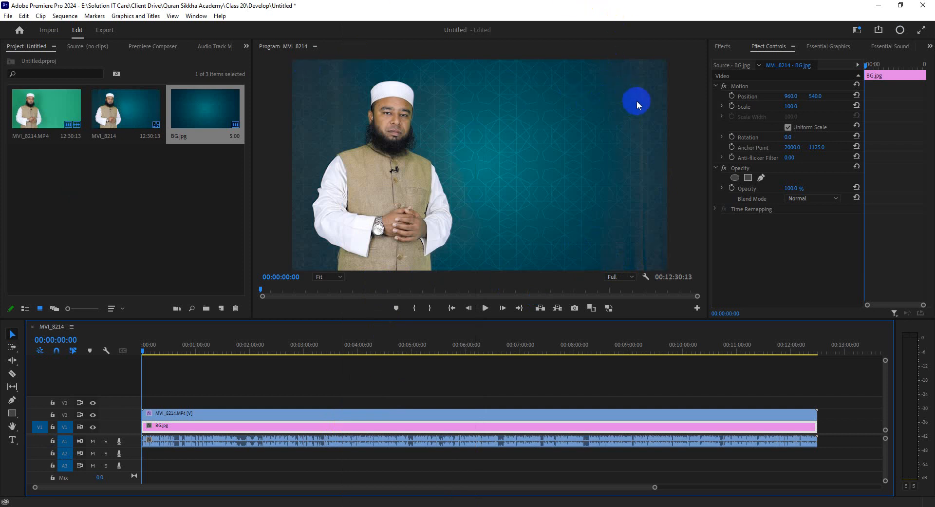
Enlarge the Program monitor by shortening the timeline area, and save the project.
{"action": "left_click_drag", "start_coordinate": [559, 319], "coordinate": [546, 363]}
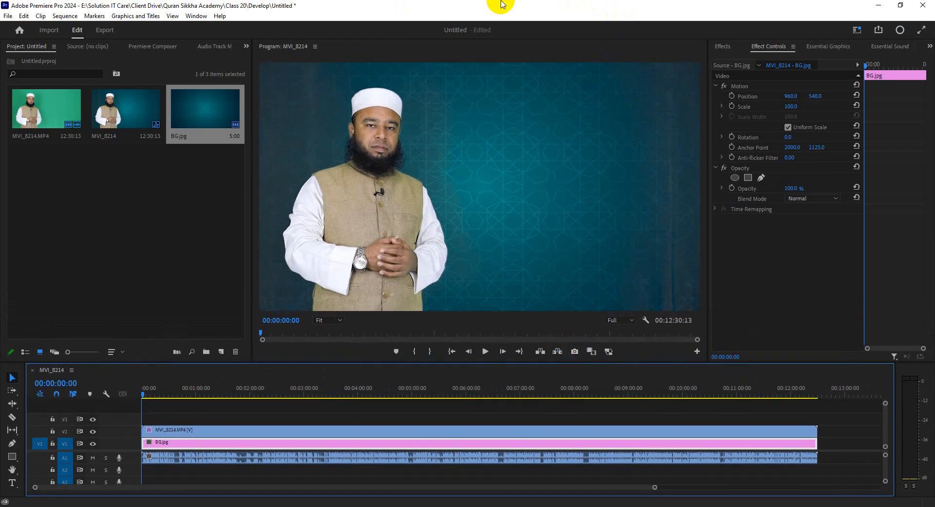
{"action": "key", "text": "ctrl+s"}
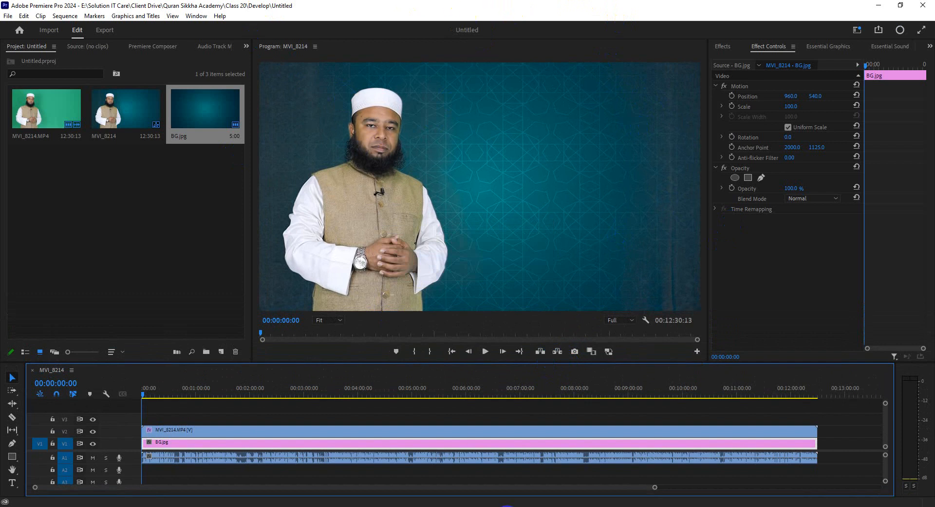
Switch to File Explorer to review the Class 20 folder and its Stock files, and return to Premiere Pro.
{"action": "left_click", "coordinate": [419, 506]}
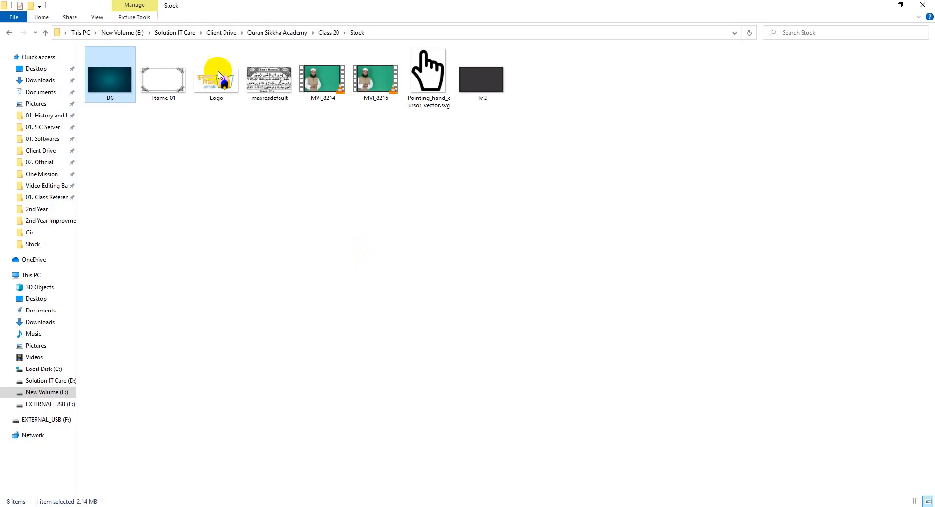
{"action": "left_click", "coordinate": [8, 33]}
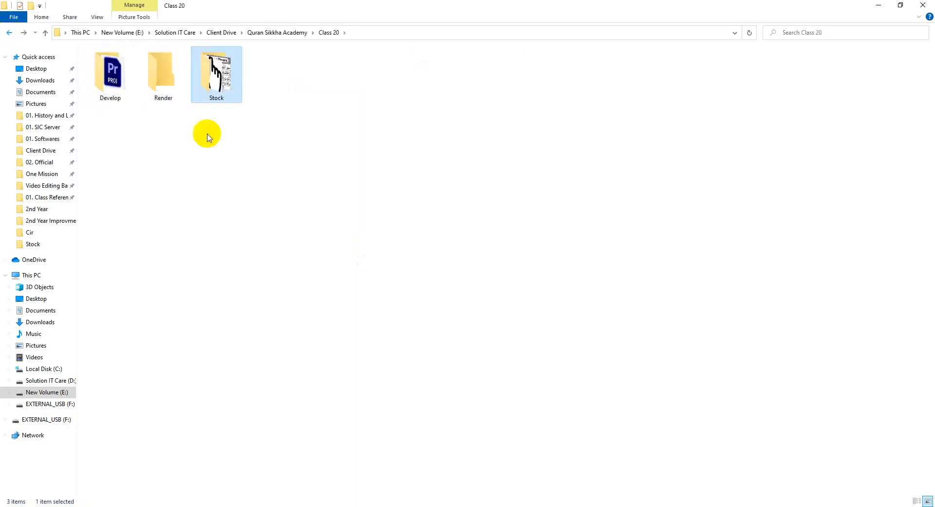
{"action": "double_click", "coordinate": [218, 81]}
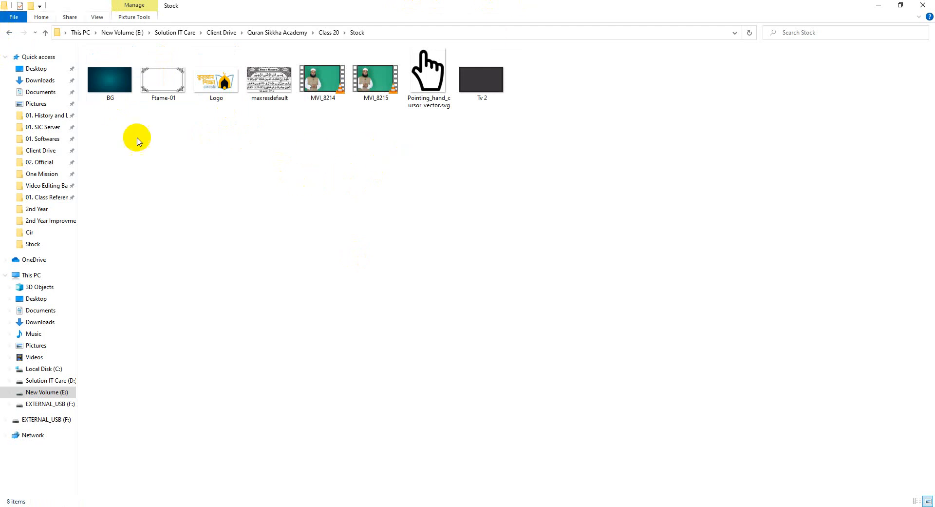
{"action": "left_click", "coordinate": [10, 34]}
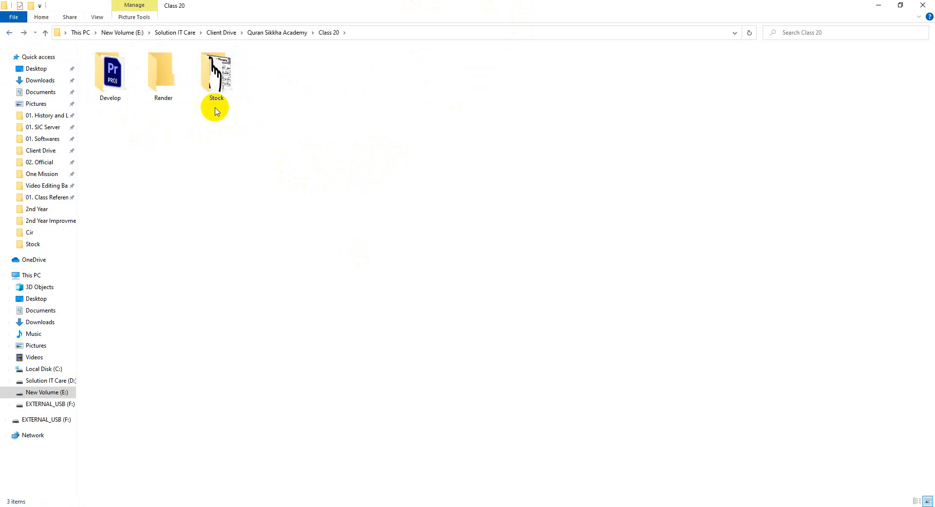
{"action": "double_click", "coordinate": [223, 84]}
{"action": "left_click_drag", "start_coordinate": [151, 124], "coordinate": [475, 93]}
{"action": "left_click", "coordinate": [473, 138]}
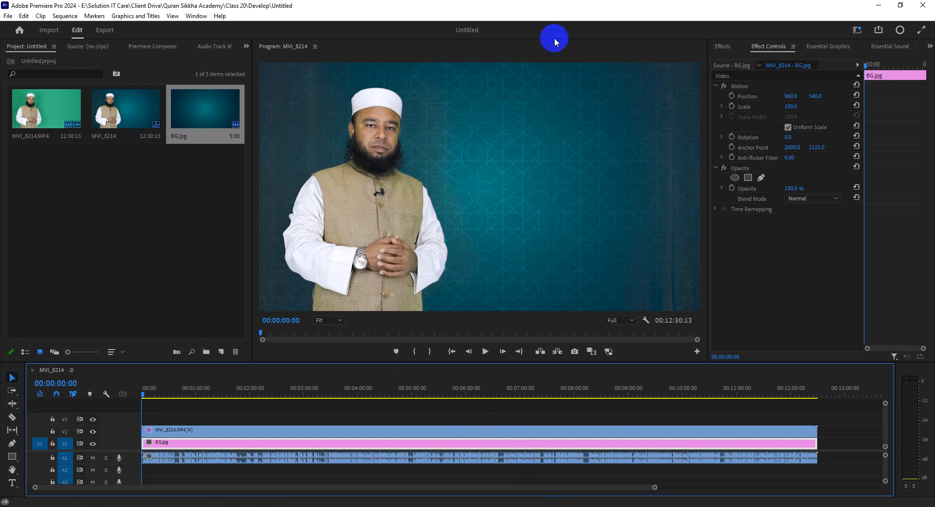
Show the effect settings of the MVI_8214 clip on track V2 and dock Effect Controls beside the Project panel.
{"action": "left_click", "coordinate": [565, 431]}
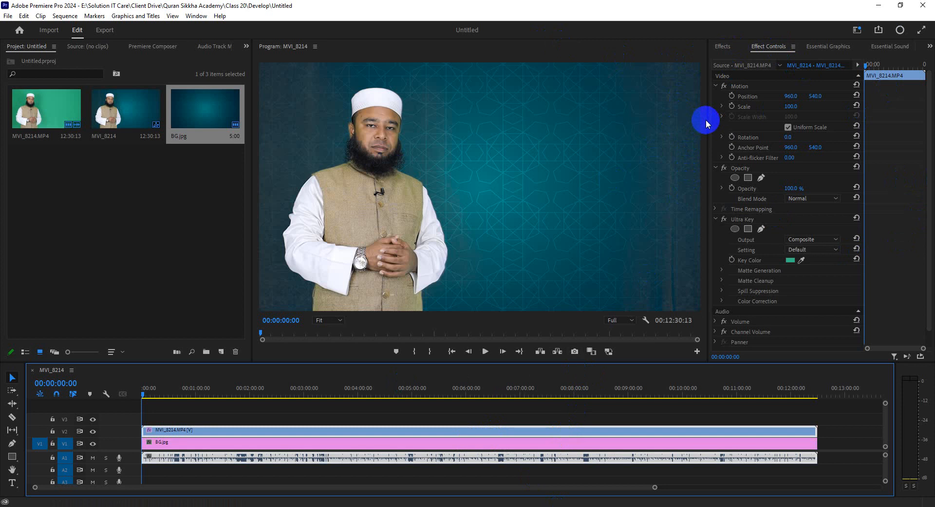
{"action": "left_click_drag", "start_coordinate": [708, 120], "coordinate": [696, 120]}
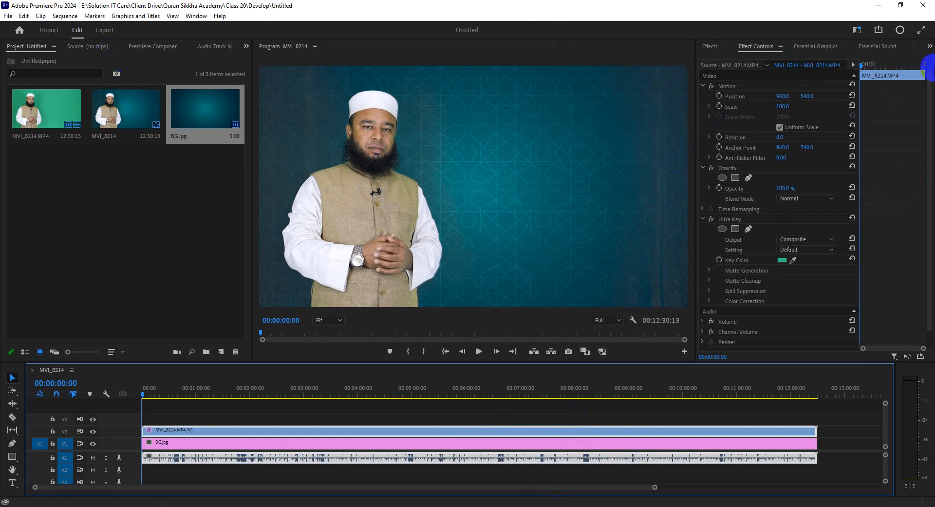
{"action": "left_click_drag", "start_coordinate": [747, 42], "coordinate": [75, 48]}
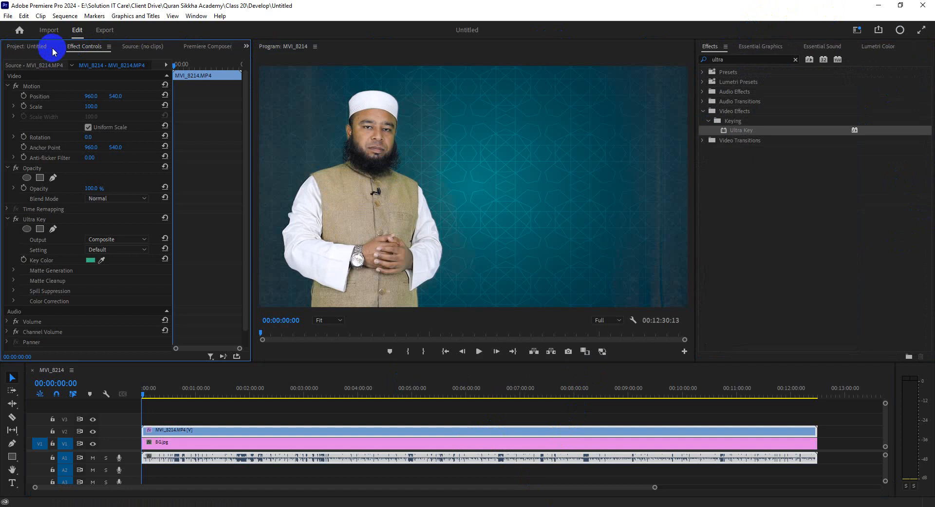
Widen the Effect Controls and Program monitor areas, and clear the "ultra" effects search.
{"action": "left_click_drag", "start_coordinate": [252, 108], "coordinate": [324, 106]}
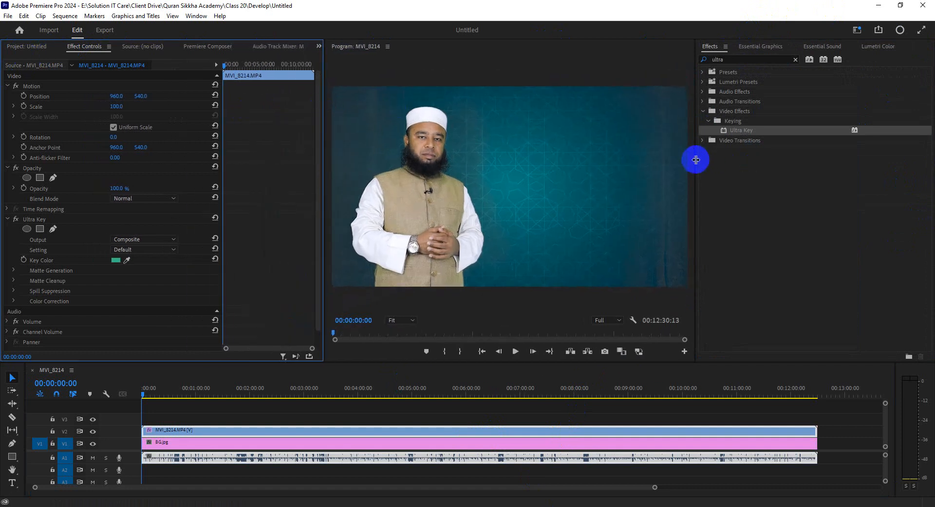
{"action": "left_click_drag", "start_coordinate": [696, 160], "coordinate": [818, 161]}
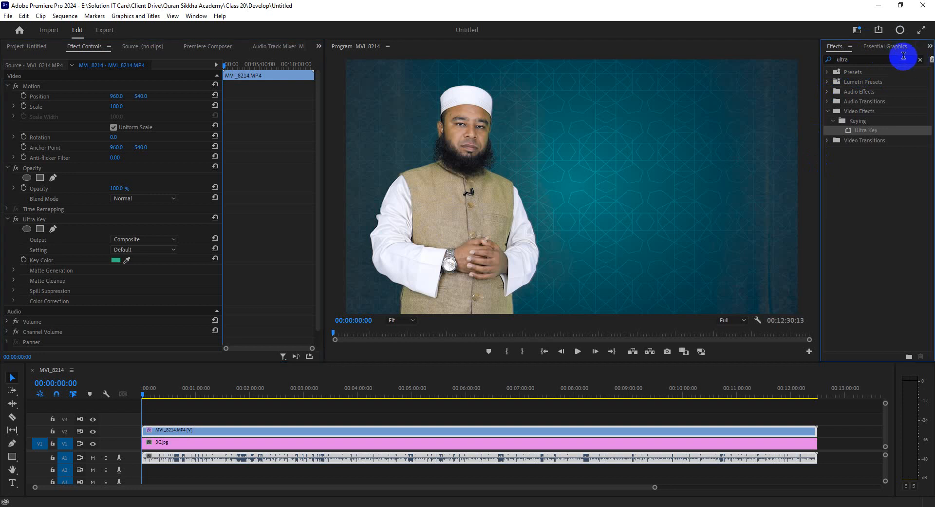
{"action": "left_click", "coordinate": [919, 61]}
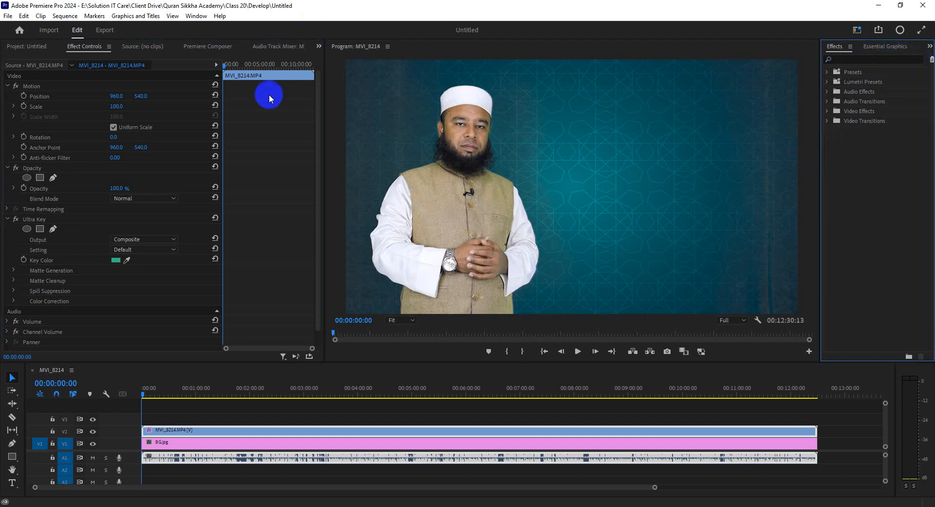
{"action": "left_click_drag", "start_coordinate": [222, 116], "coordinate": [172, 121]}
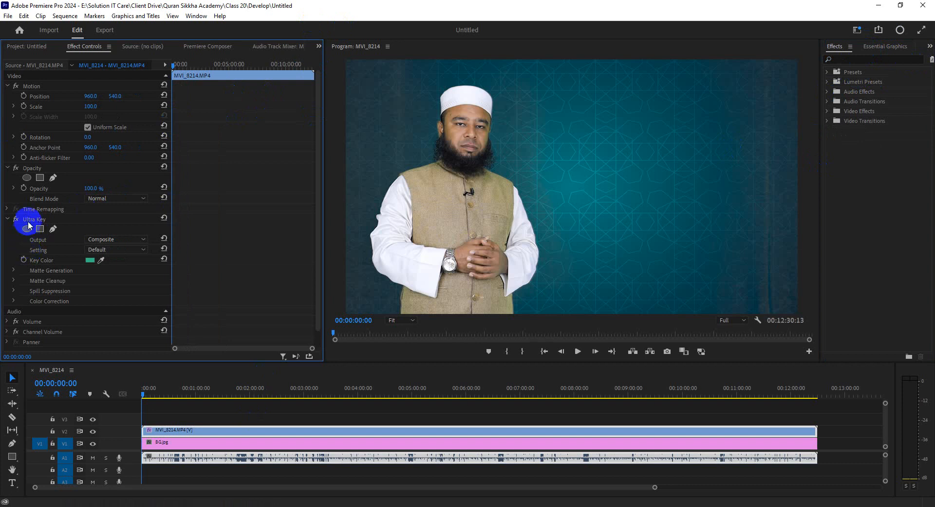
Set the Ultra Key's Matte Generation Tolerance and Pedestal to 100, and play a moment of the keyed footage.
{"action": "scroll", "coordinate": [228, 210], "scroll_direction": "down", "scroll_amount": 1}
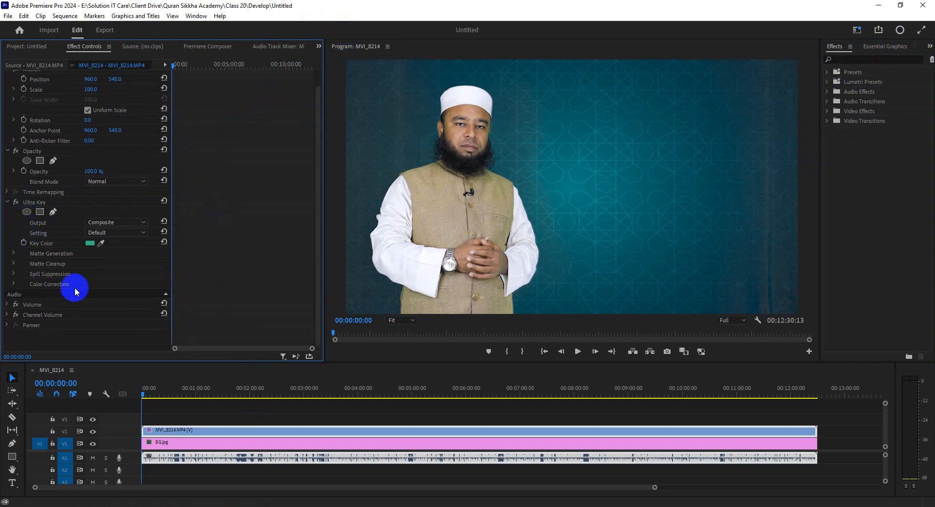
{"action": "left_click", "coordinate": [139, 392]}
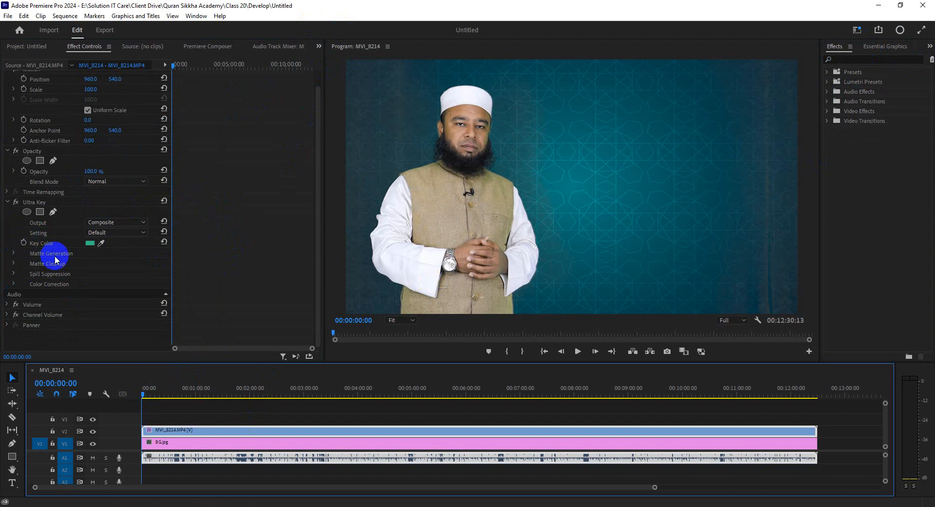
{"action": "left_click", "coordinate": [14, 253]}
{"action": "scroll", "coordinate": [146, 277], "scroll_direction": "down", "scroll_amount": 3}
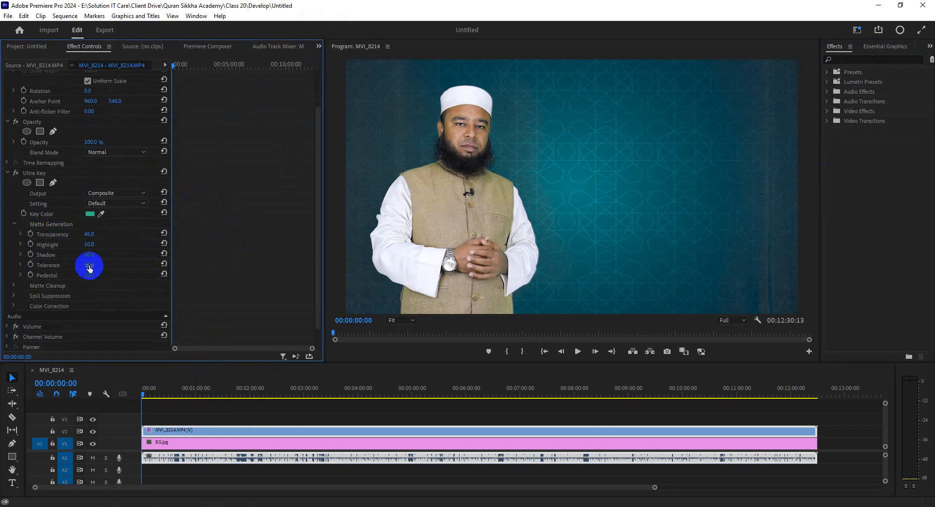
{"action": "left_click_drag", "start_coordinate": [89, 265], "coordinate": [399, 269]}
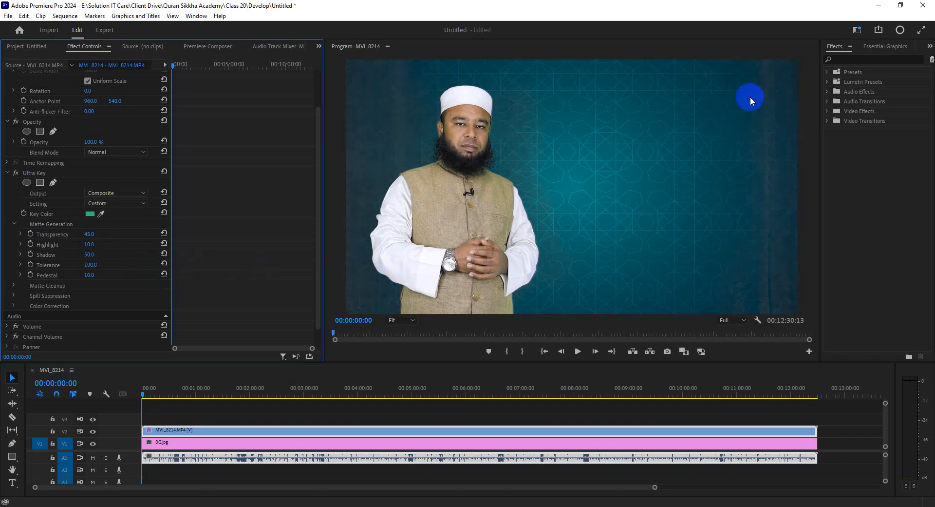
{"action": "left_click", "coordinate": [90, 276]}
{"action": "left_click_drag", "start_coordinate": [91, 277], "coordinate": [378, 273]}
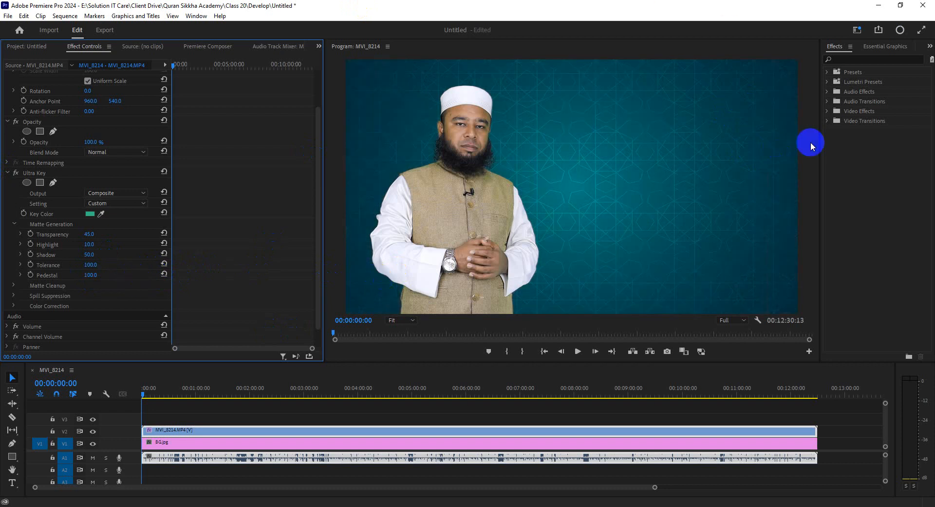
{"action": "key", "text": "space"}
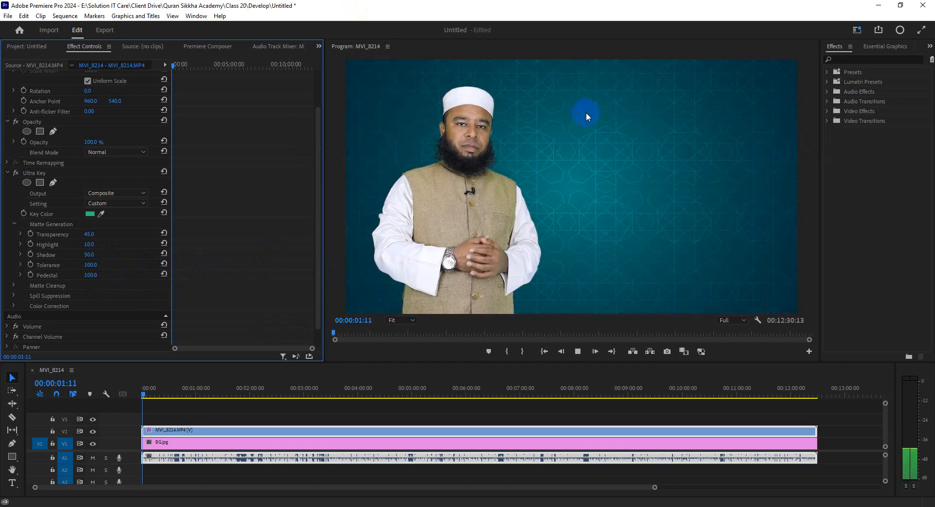
{"action": "key", "text": "space"}
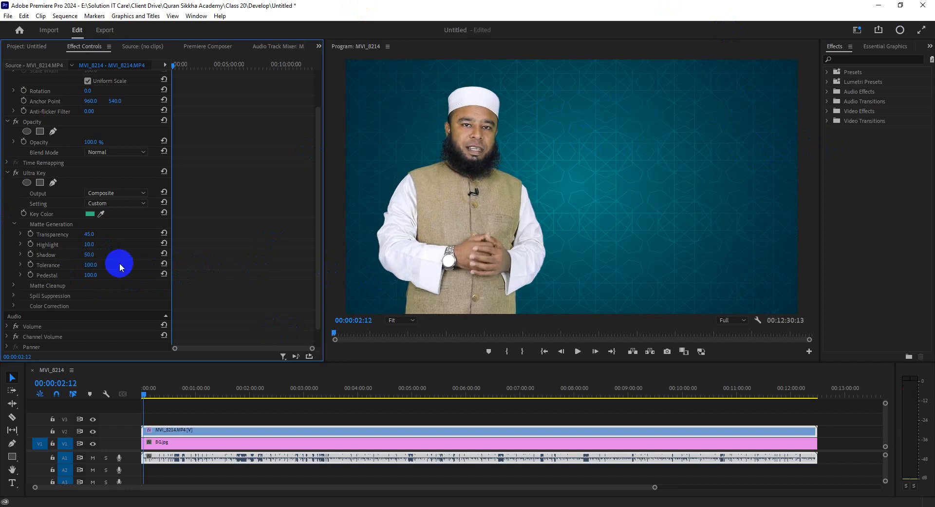
Inspect the key edges in the maximized Program monitor, and set the Ultra Key's Matte Cleanup Contrast to 20.
{"action": "scroll", "coordinate": [126, 282], "scroll_direction": "down", "scroll_amount": 1}
{"action": "left_click", "coordinate": [14, 276]}
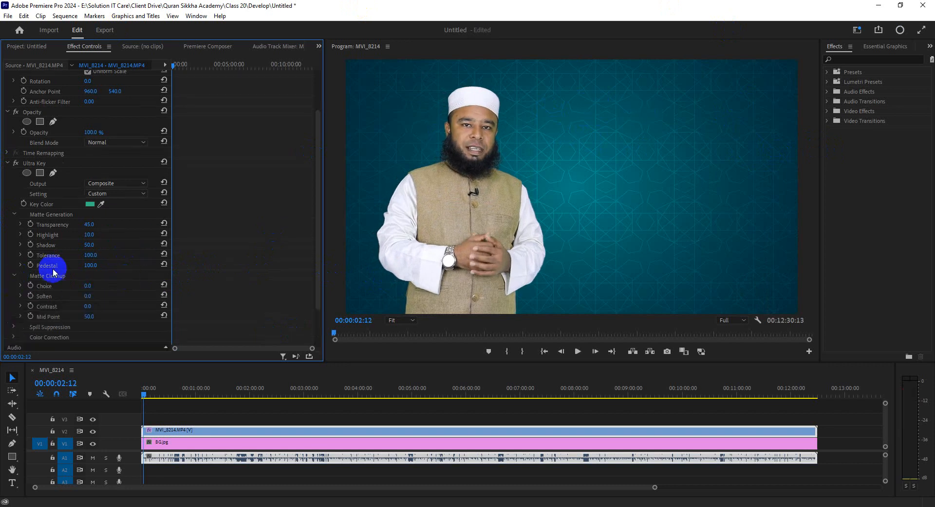
{"action": "double_click", "coordinate": [536, 47]}
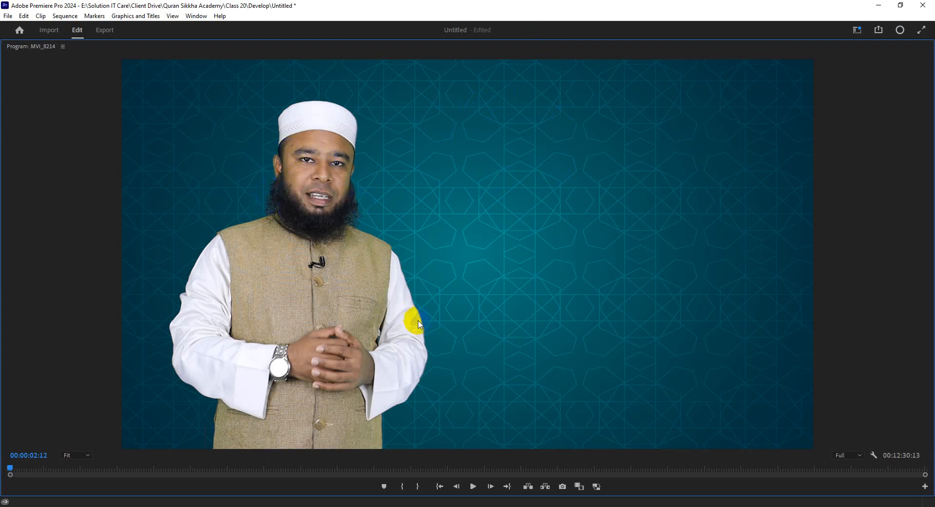
{"action": "double_click", "coordinate": [470, 49]}
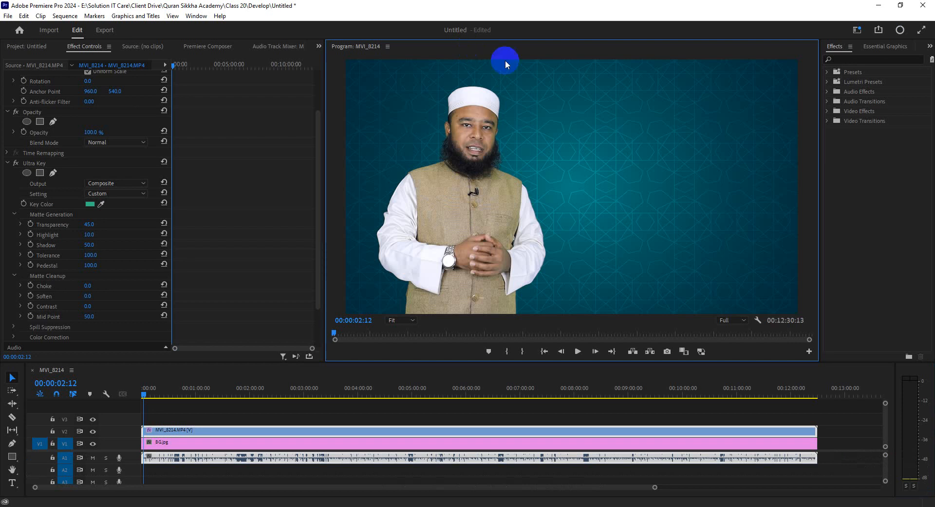
{"action": "scroll", "coordinate": [119, 266], "scroll_direction": "down", "scroll_amount": 1}
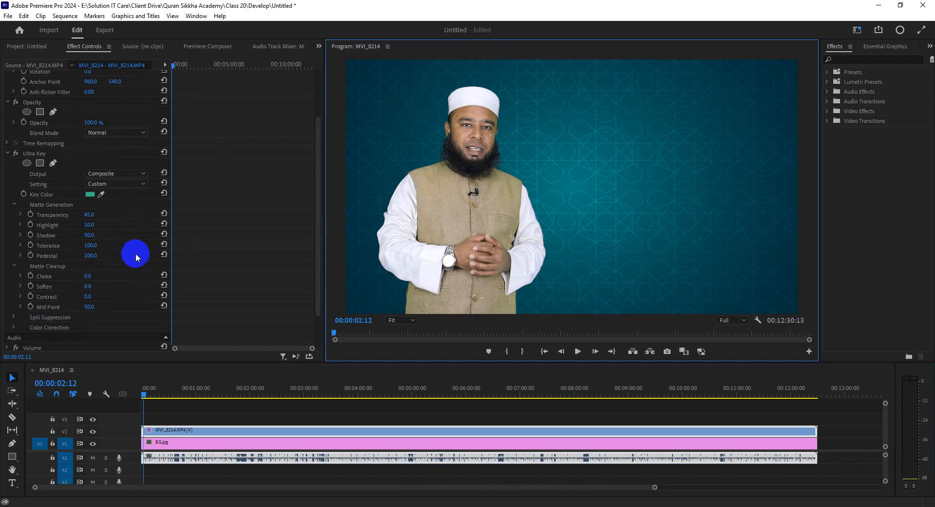
{"action": "scroll", "coordinate": [122, 263], "scroll_direction": "down", "scroll_amount": 1}
{"action": "scroll", "coordinate": [119, 263], "scroll_direction": "down", "scroll_amount": 1}
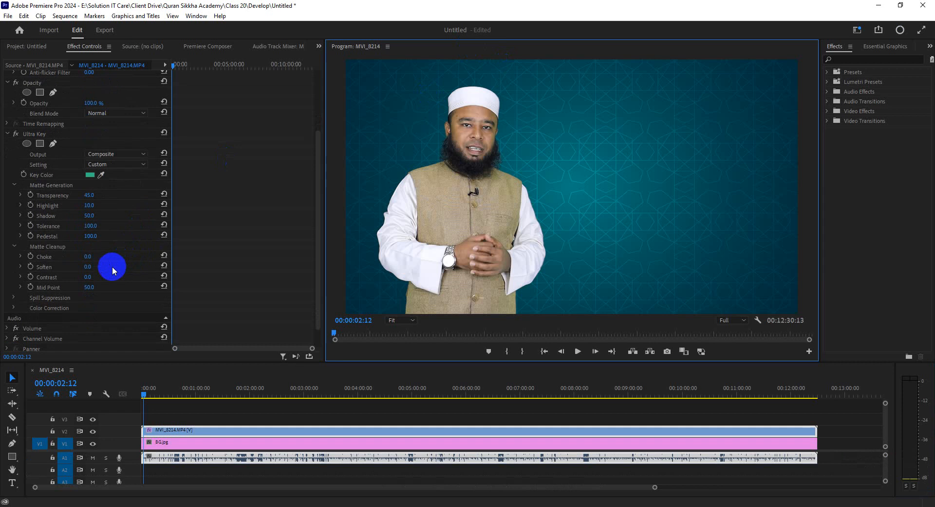
{"action": "left_click_drag", "start_coordinate": [88, 276], "coordinate": [98, 276]}
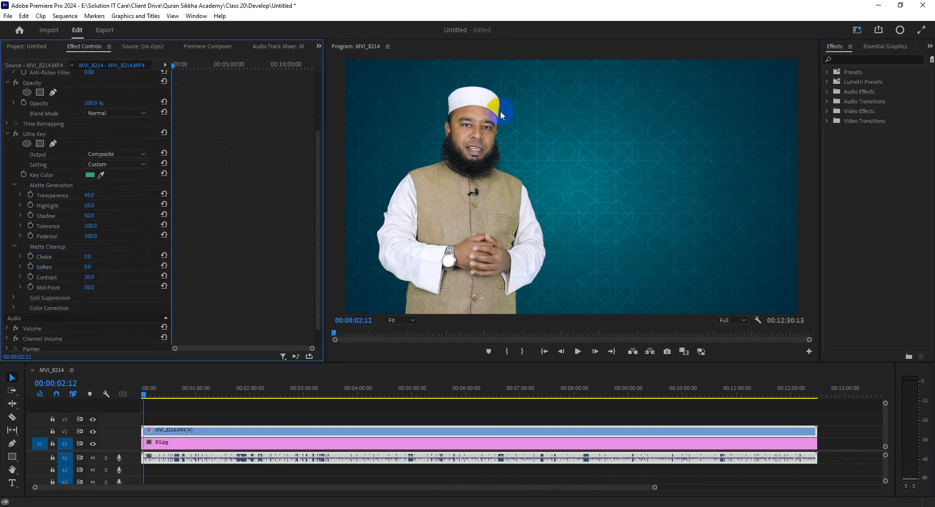
{"action": "left_click", "coordinate": [14, 247]}
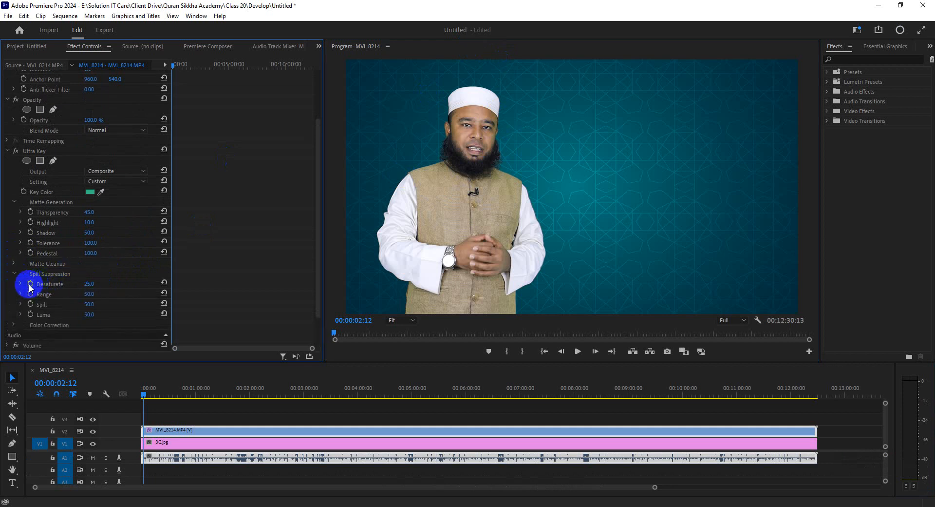
Try a higher Color Correction Luminance on the Ultra Key, and reset it to its default.
{"action": "left_click", "coordinate": [15, 274]}
{"action": "left_click", "coordinate": [14, 274]}
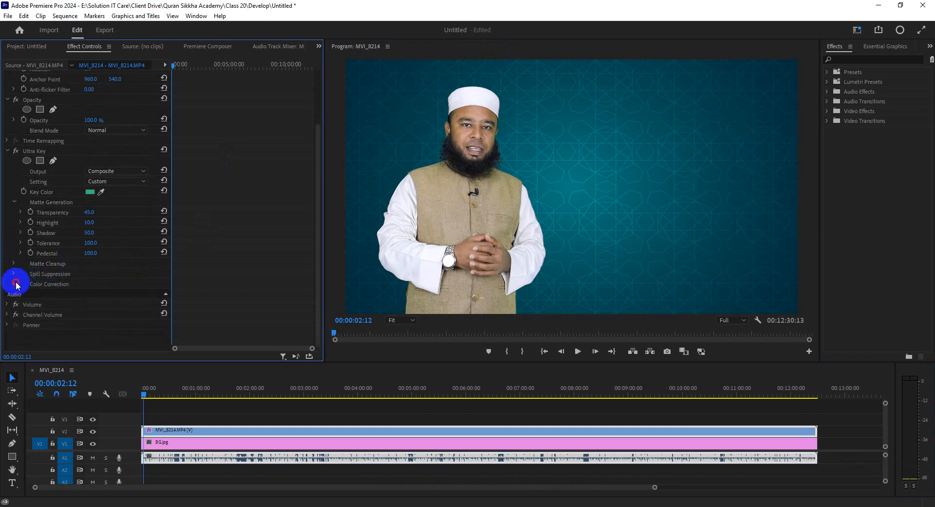
{"action": "left_click", "coordinate": [15, 284]}
{"action": "scroll", "coordinate": [132, 276], "scroll_direction": "down", "scroll_amount": 3}
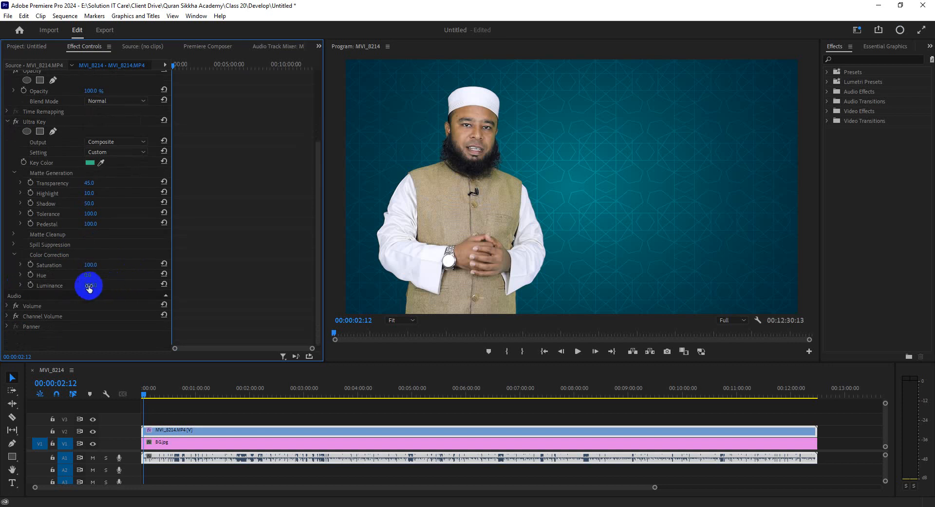
{"action": "left_click_drag", "start_coordinate": [89, 286], "coordinate": [485, 124]}
{"action": "double_click", "coordinate": [510, 45]}
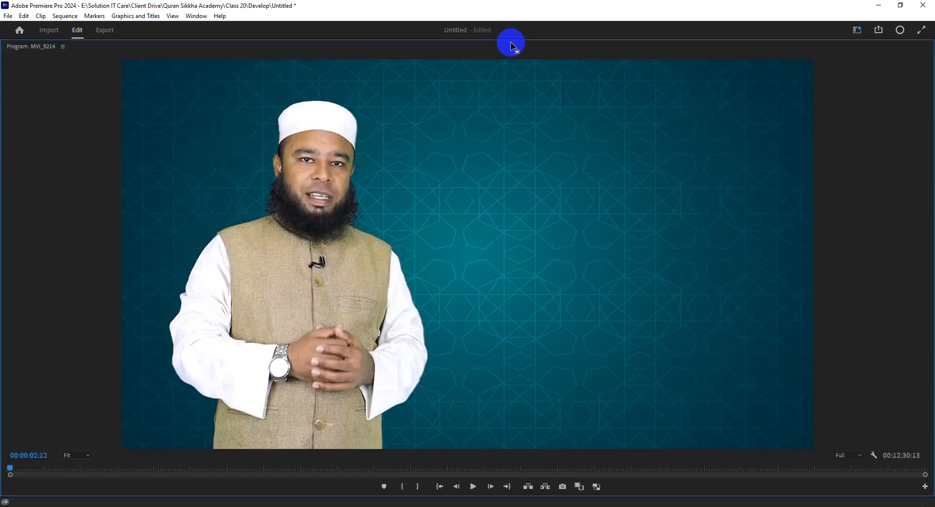
{"action": "double_click", "coordinate": [510, 45]}
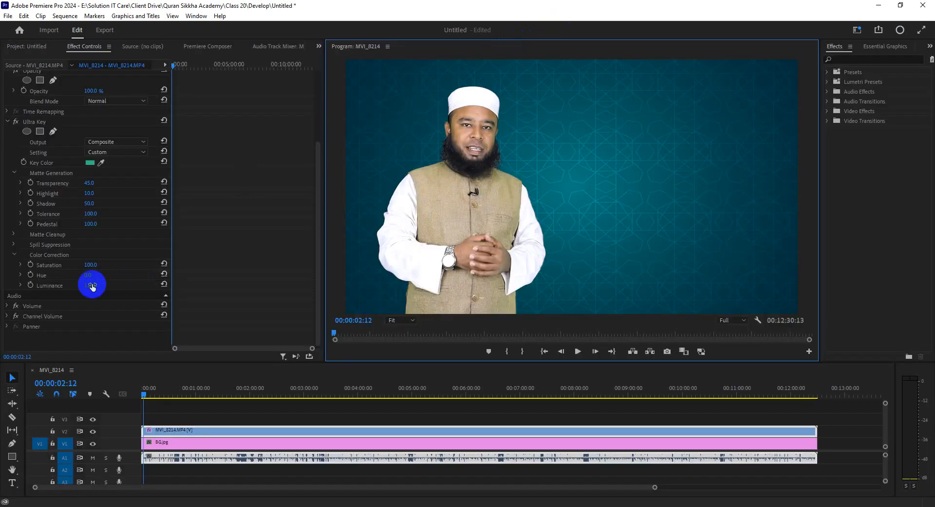
{"action": "left_click", "coordinate": [164, 284]}
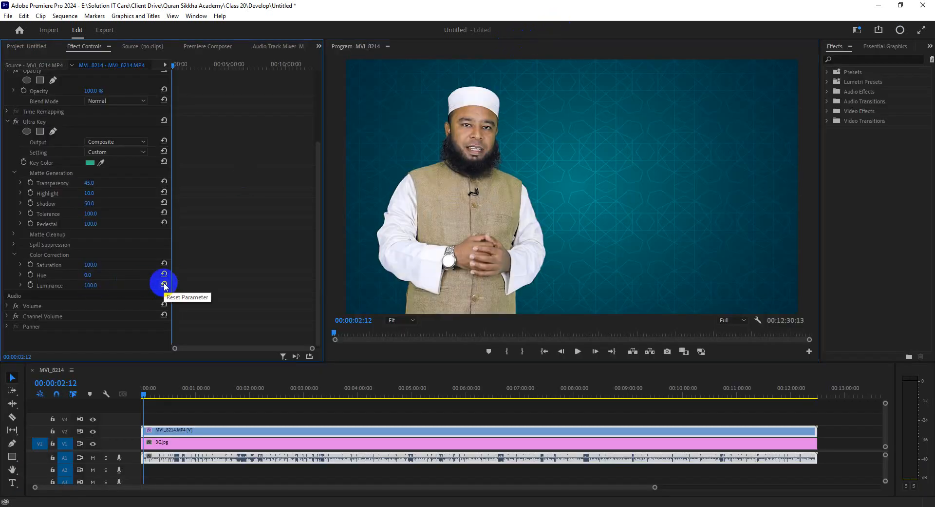
Set the Ultra Key's Color Correction Luminance to 107, and raise it to 200.
{"action": "left_click", "coordinate": [87, 287]}
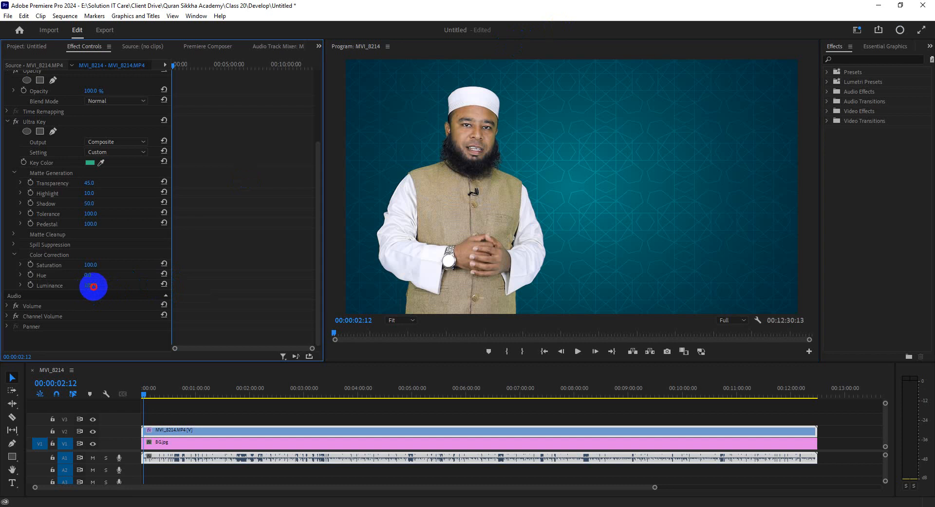
{"action": "left_click", "coordinate": [94, 287]}
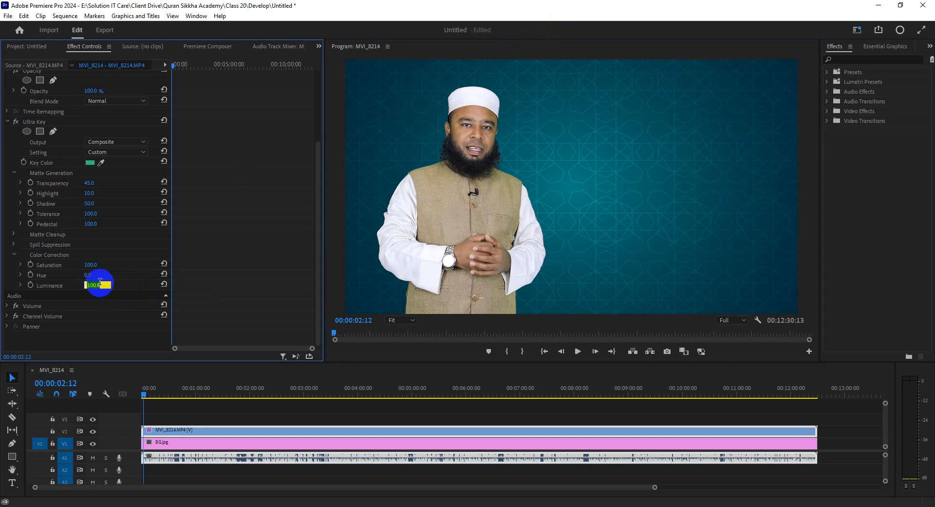
{"action": "type", "text": "107"}
{"action": "key", "text": "Return"}
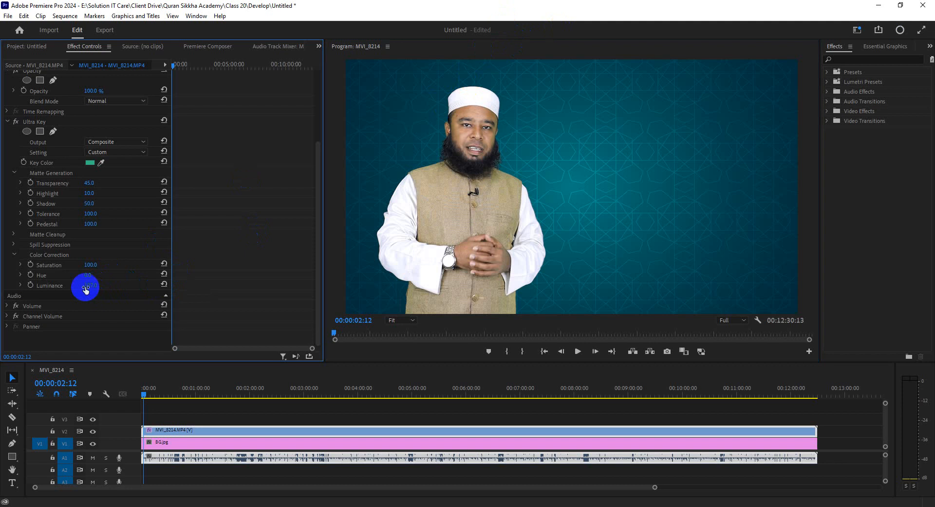
{"action": "left_click_drag", "start_coordinate": [85, 288], "coordinate": [201, 283]}
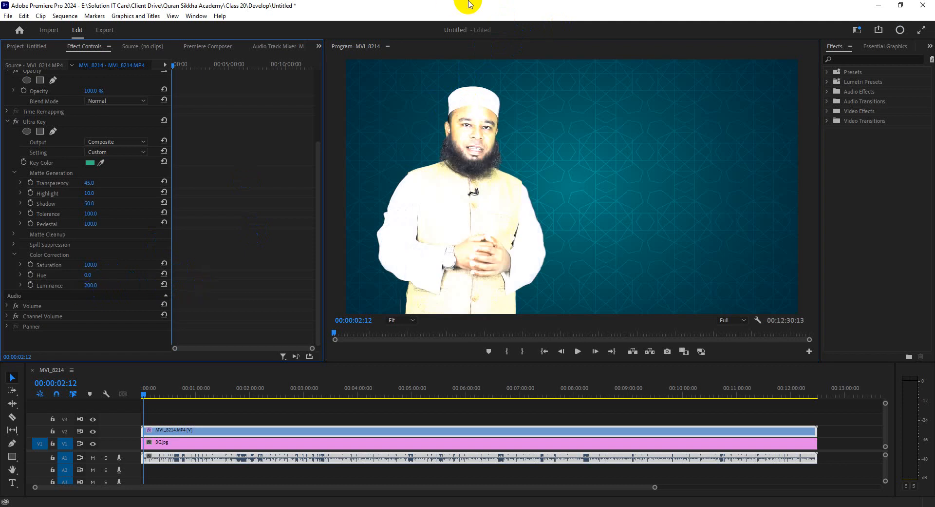
Undo the last luminance increase, and set the Ultra Key's Color Correction Luminance to 110.
{"action": "key", "text": "ctrl+z"}
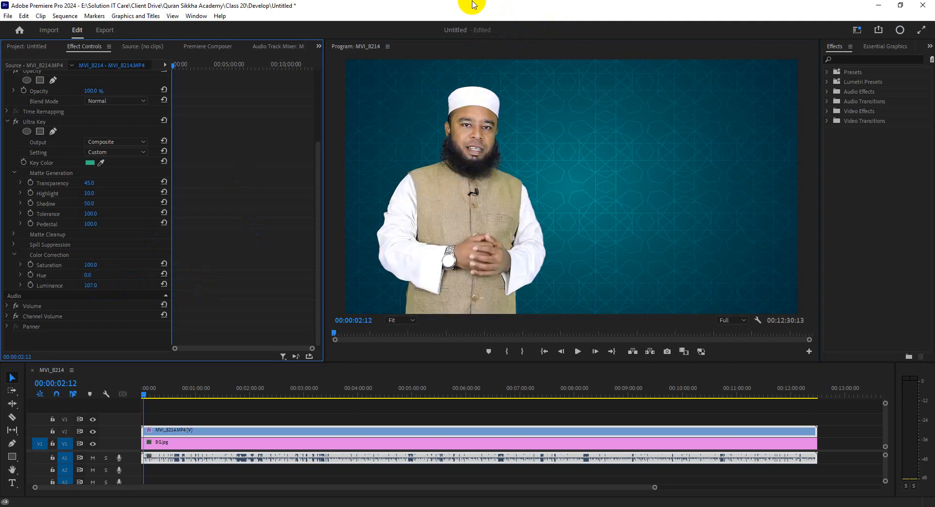
{"action": "left_click", "coordinate": [102, 282]}
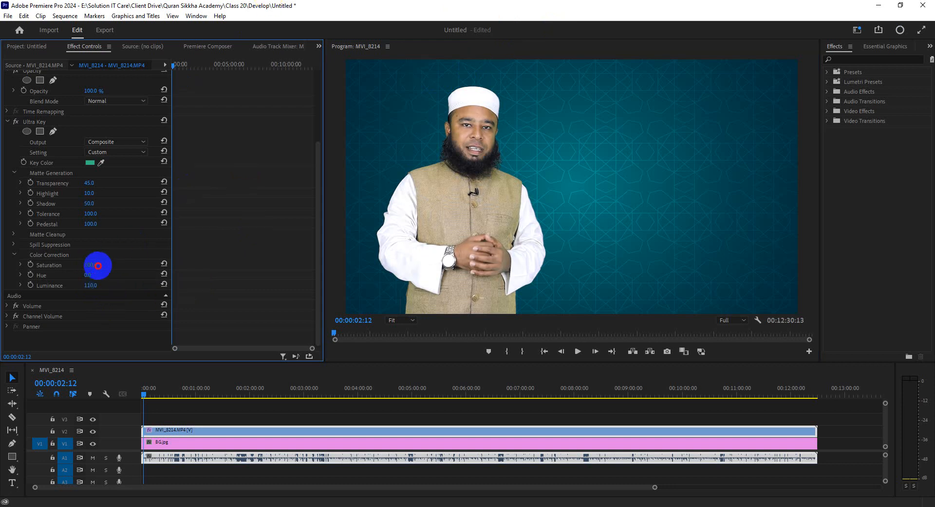
Try a Color Correction Saturation of 200 on the Ultra Key, and reset it to its default.
{"action": "left_click_drag", "start_coordinate": [98, 265], "coordinate": [317, 268]}
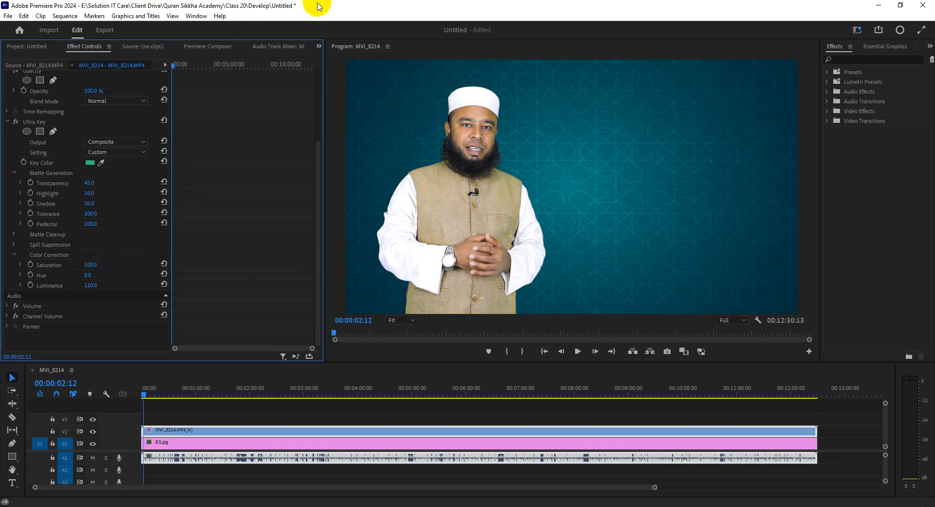
{"action": "left_click", "coordinate": [164, 263]}
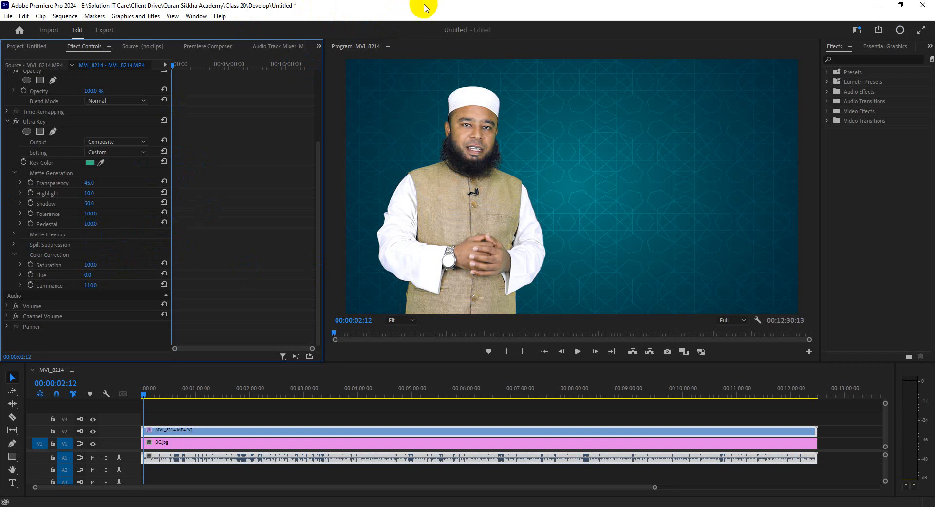
{"action": "left_click", "coordinate": [93, 274]}
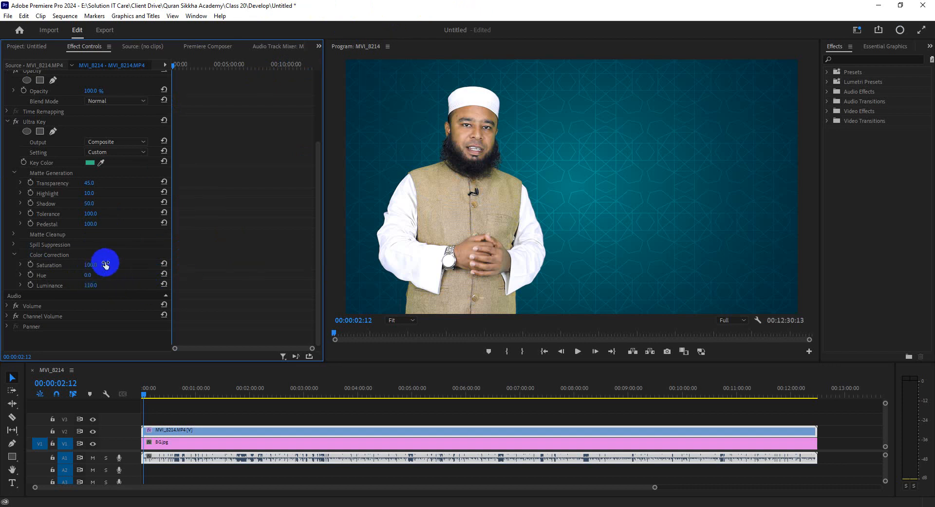
{"action": "left_click", "coordinate": [608, 506]}
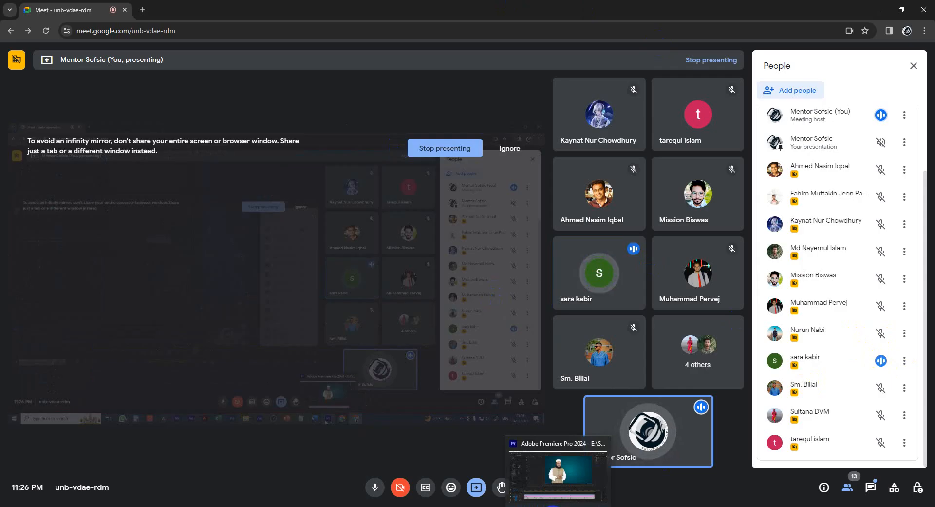
{"action": "left_click", "coordinate": [602, 470]}
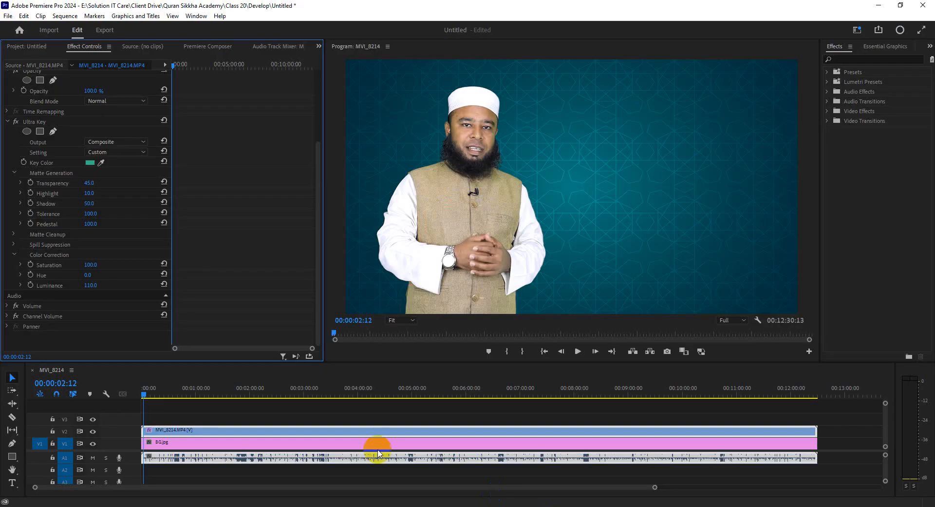
Select the MVI_8214 video clip, and set its Ultra Key Color Correction Saturation to 107.
{"action": "left_click", "coordinate": [289, 422]}
{"action": "left_click", "coordinate": [241, 442]}
{"action": "left_click", "coordinate": [241, 431]}
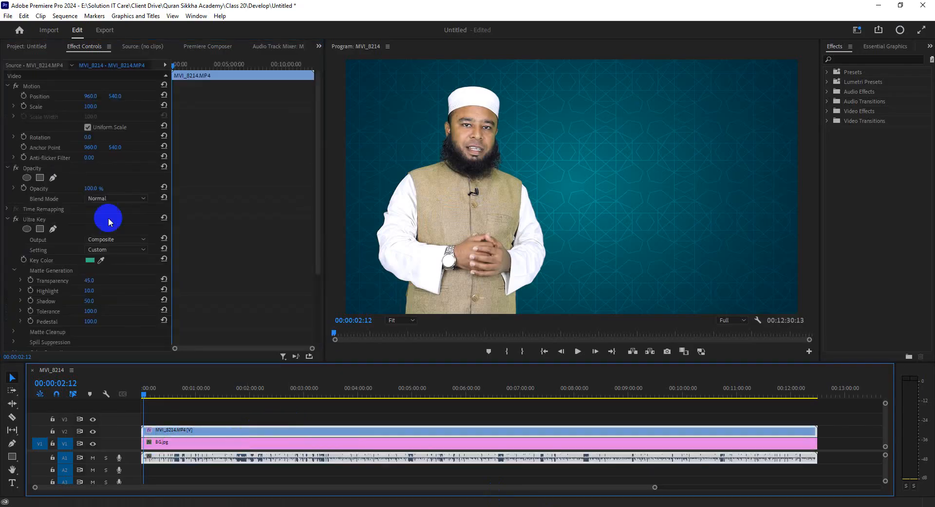
{"action": "scroll", "coordinate": [108, 314], "scroll_direction": "down", "scroll_amount": 1}
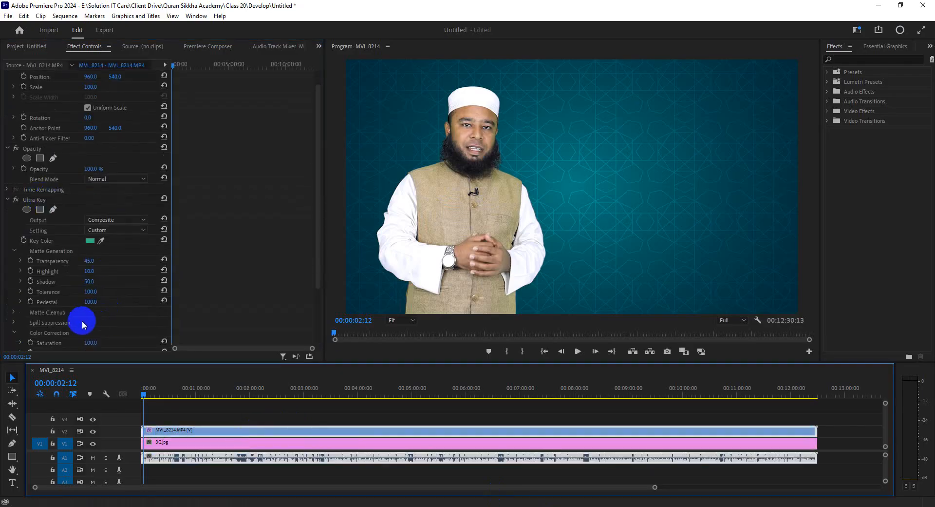
{"action": "scroll", "coordinate": [83, 325], "scroll_direction": "down", "scroll_amount": 3}
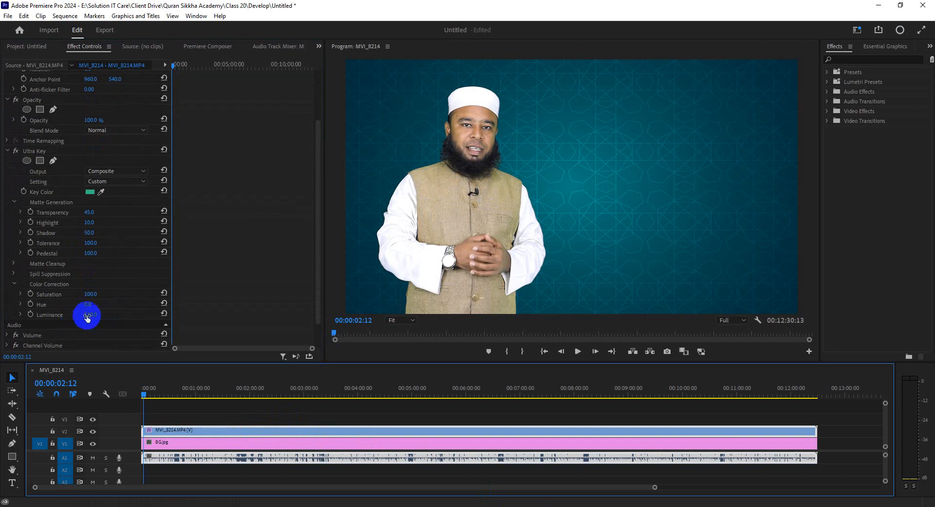
{"action": "left_click_drag", "start_coordinate": [87, 318], "coordinate": [89, 299]}
{"action": "left_click", "coordinate": [90, 294]}
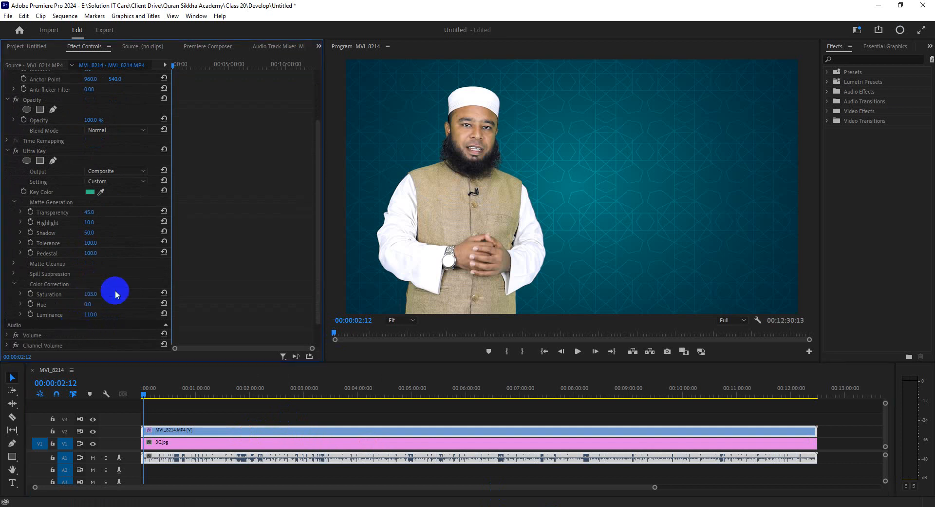
{"action": "left_click", "coordinate": [97, 293]}
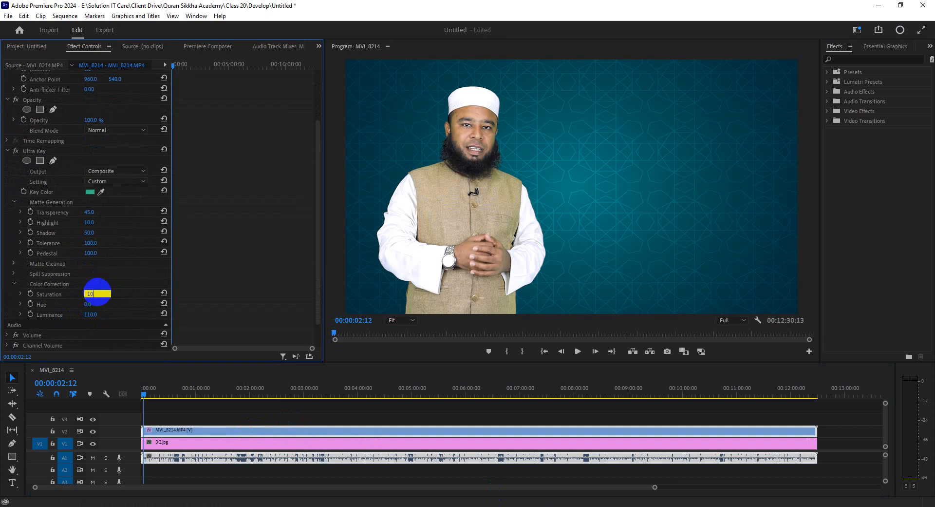
{"action": "left_click", "coordinate": [97, 293]}
Inspect the keyed picture in the maximized Program monitor, and restore the panel layout.
{"action": "double_click", "coordinate": [541, 46]}
{"action": "left_click", "coordinate": [428, 47]}
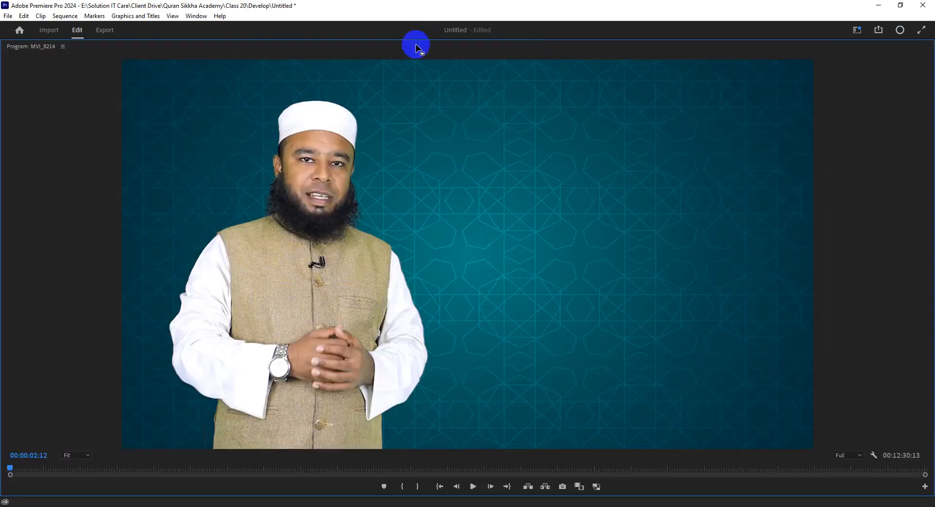
{"action": "double_click", "coordinate": [416, 47]}
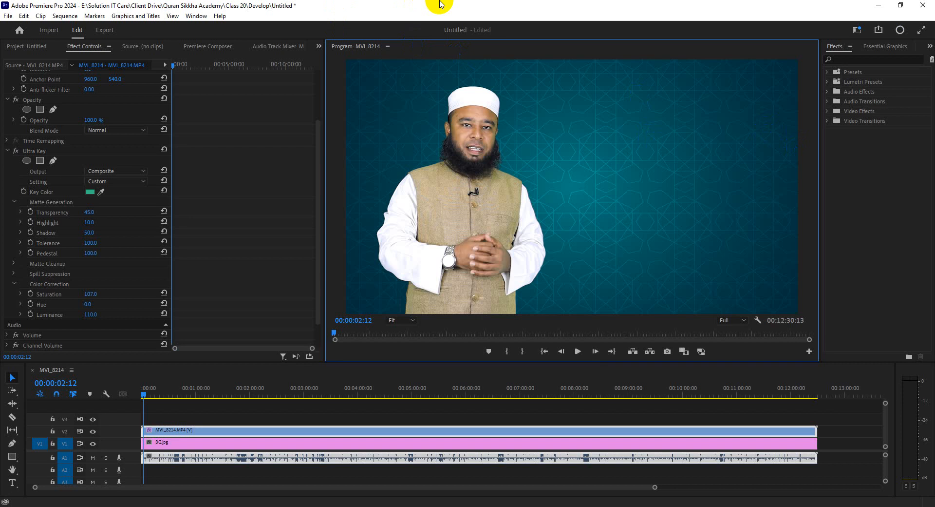
Collapse the Ultra Key's Color Correction group, and adjust the timeline view with a slightly wider time range and a taller panel.
{"action": "scroll", "coordinate": [119, 234], "scroll_direction": "down", "scroll_amount": 1}
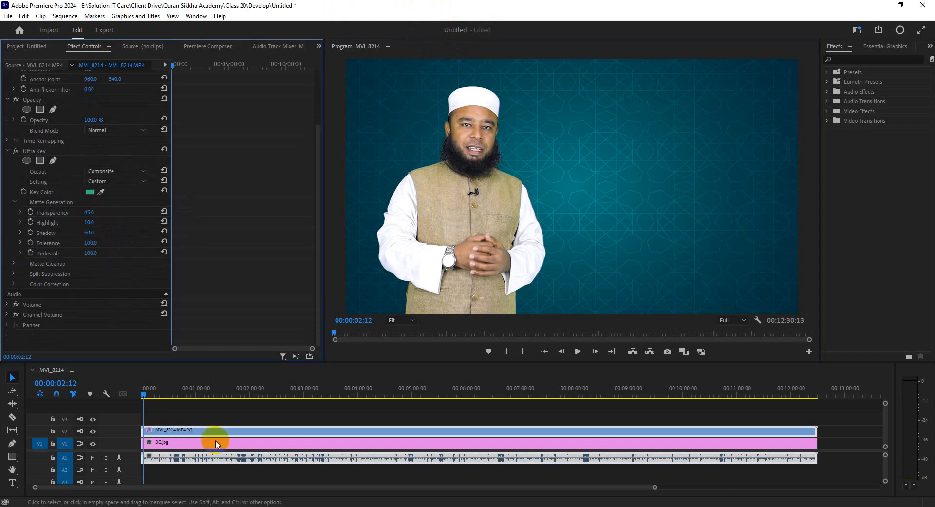
{"action": "left_click", "coordinate": [223, 410]}
{"action": "left_click_drag", "start_coordinate": [655, 487], "coordinate": [677, 488]}
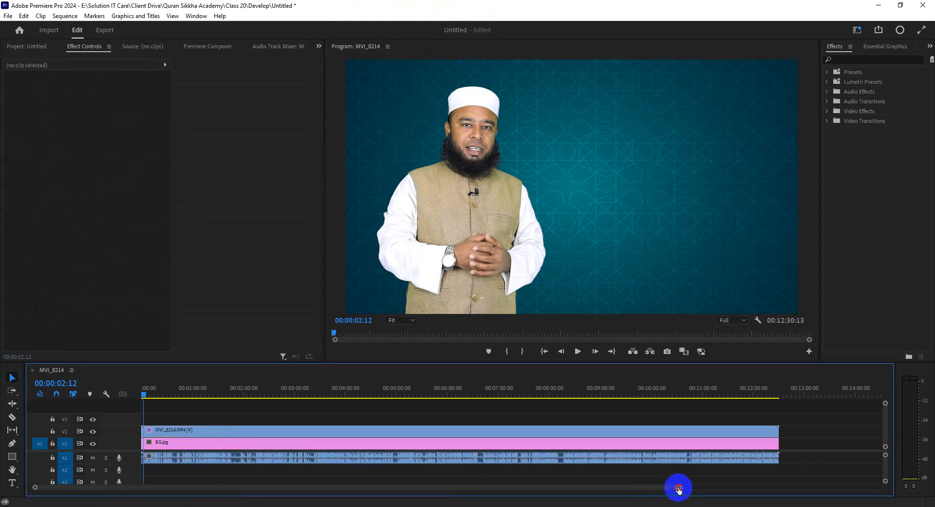
{"action": "left_click_drag", "start_coordinate": [530, 363], "coordinate": [536, 352]}
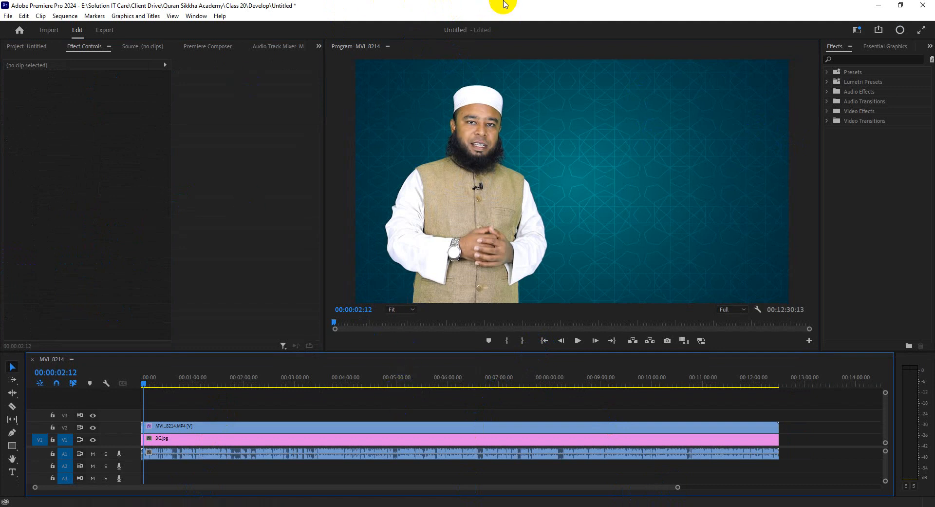
Give the MVI_8214 clip a Lumetri Color basic correction with Exposure 0.2 and Saturation 105.7.
{"action": "left_click", "coordinate": [432, 425]}
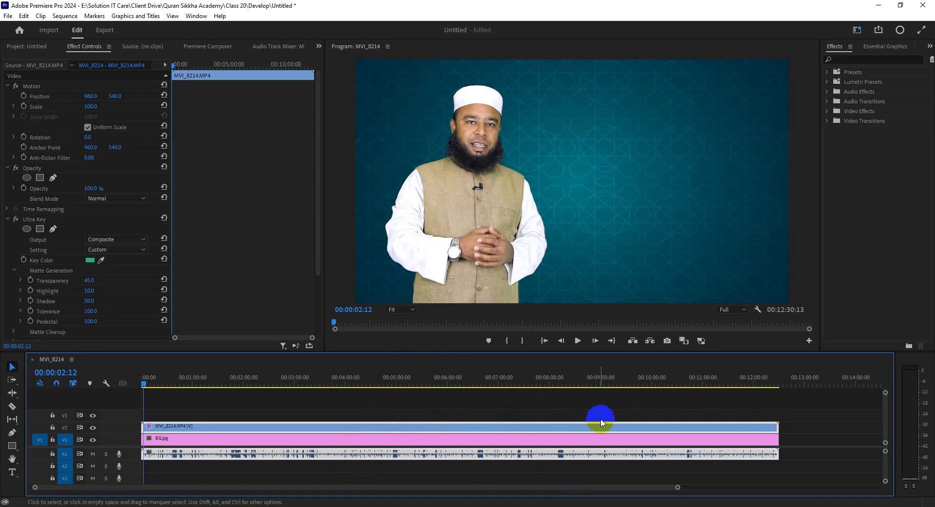
{"action": "left_click", "coordinate": [449, 409]}
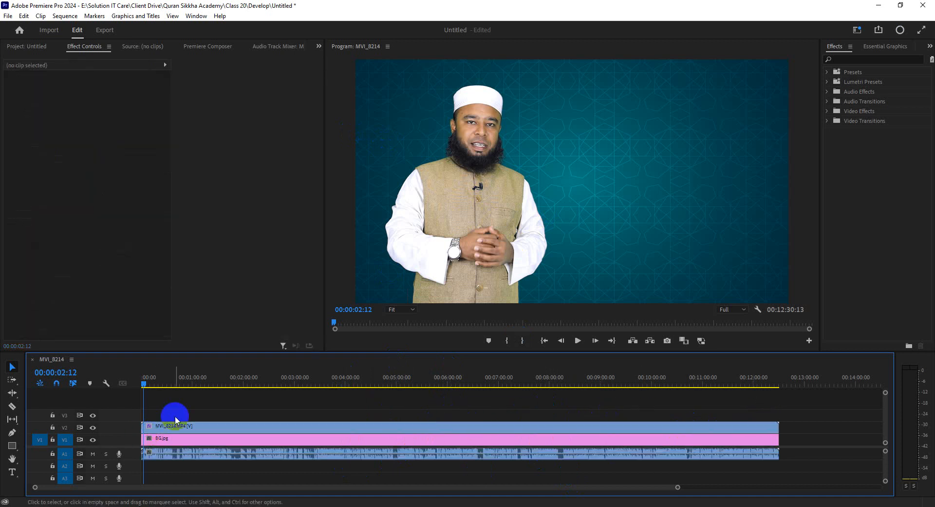
{"action": "left_click", "coordinate": [181, 428]}
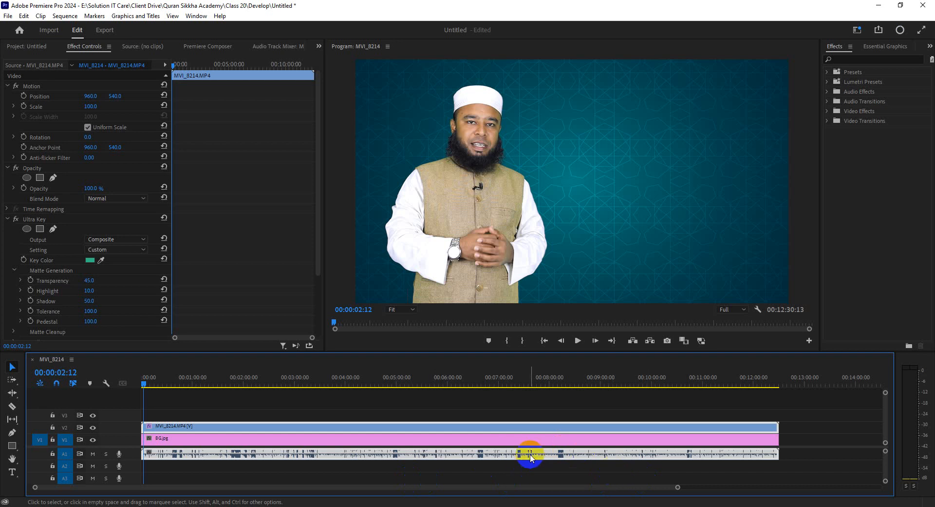
{"action": "left_click", "coordinate": [568, 427]}
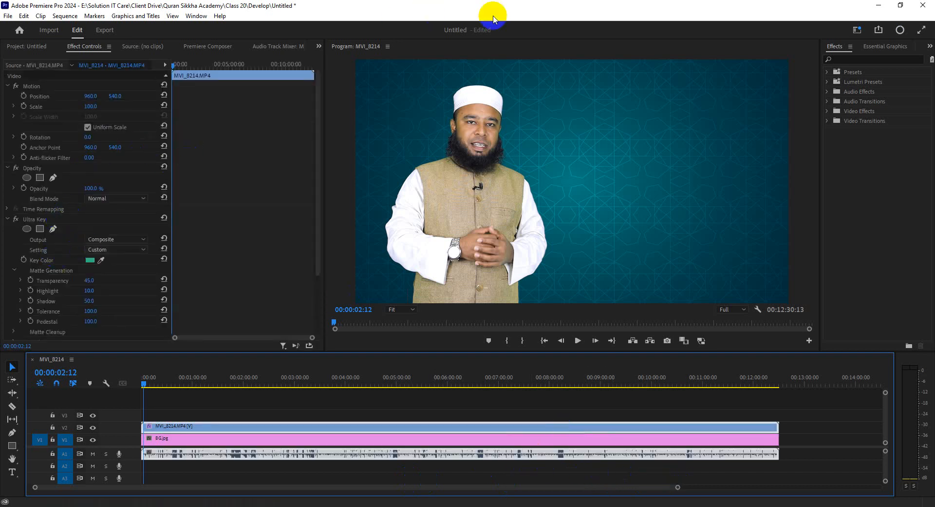
{"action": "left_click_drag", "start_coordinate": [820, 80], "coordinate": [693, 94]}
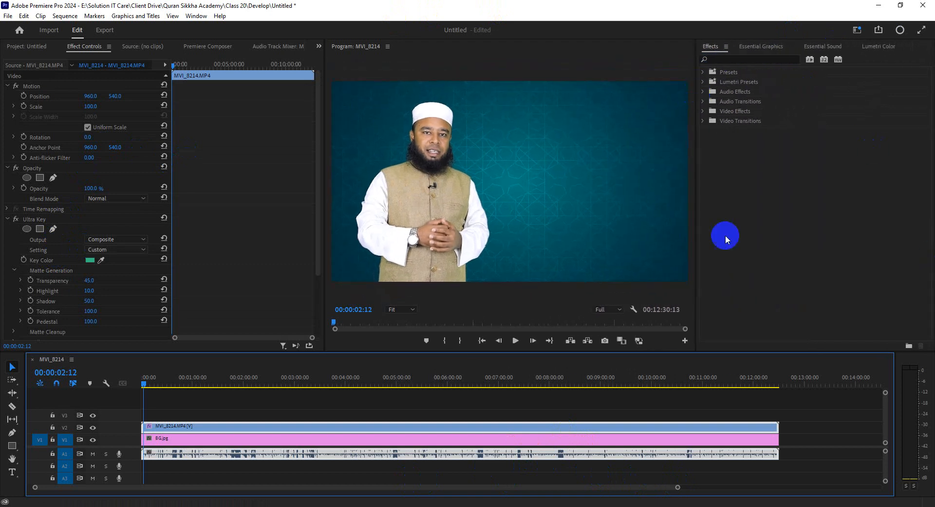
{"action": "left_click", "coordinate": [869, 47]}
{"action": "left_click", "coordinate": [746, 104]}
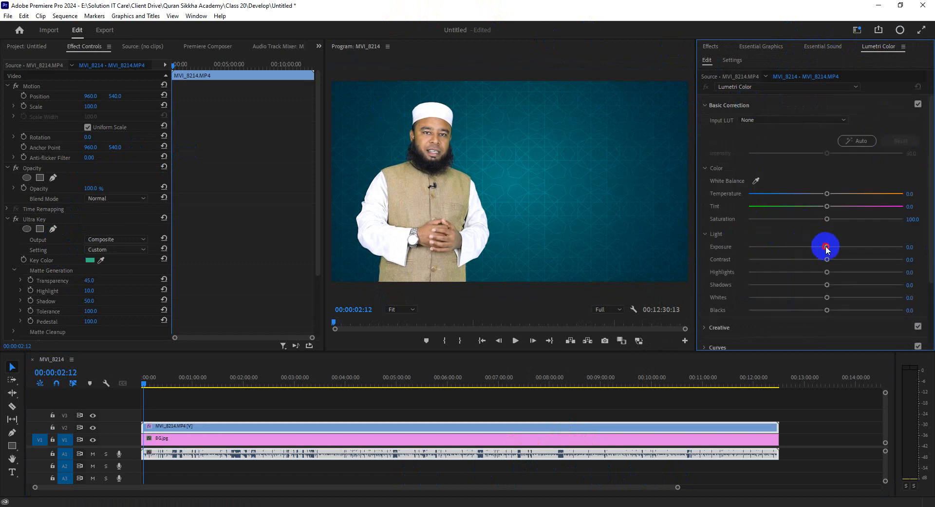
{"action": "left_click_drag", "start_coordinate": [830, 248], "coordinate": [834, 249]}
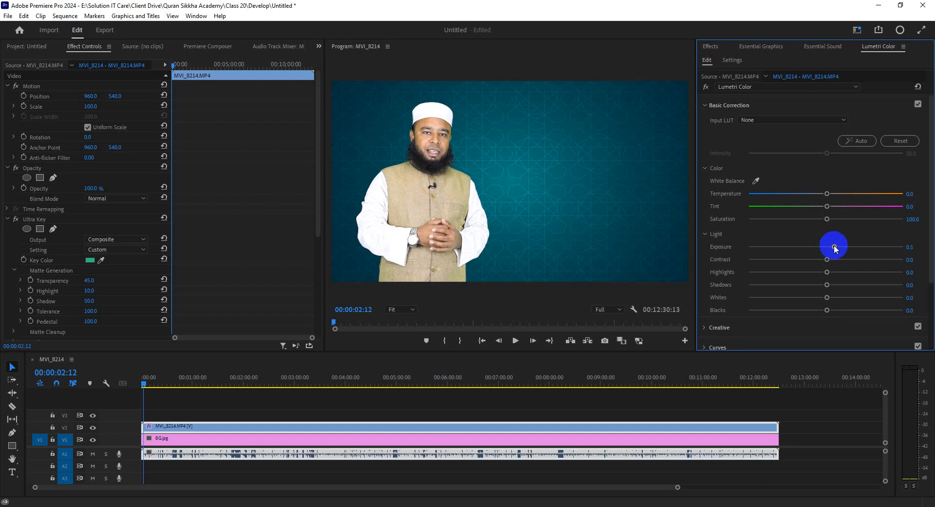
{"action": "double_click", "coordinate": [827, 253]}
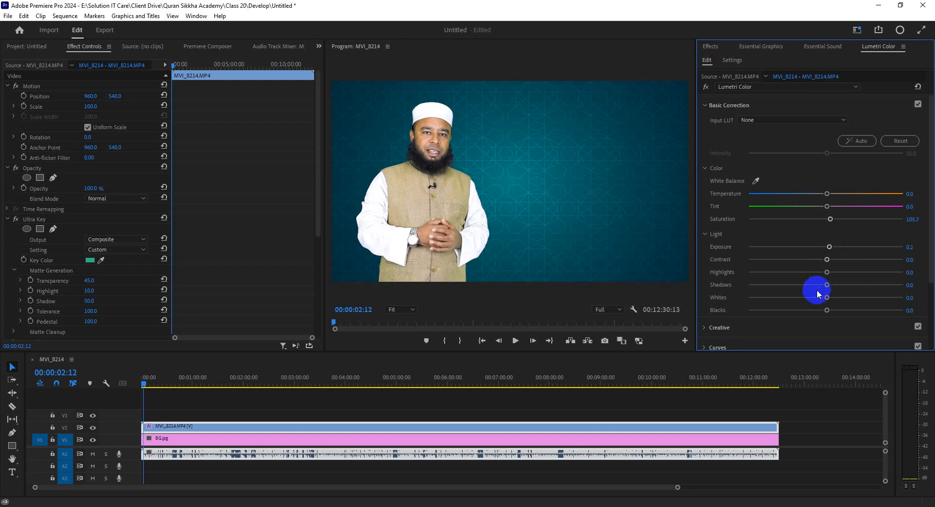
Try raising the Lumetri Shadows to about 80, and reset them to their default.
{"action": "left_click_drag", "start_coordinate": [828, 284], "coordinate": [875, 281]}
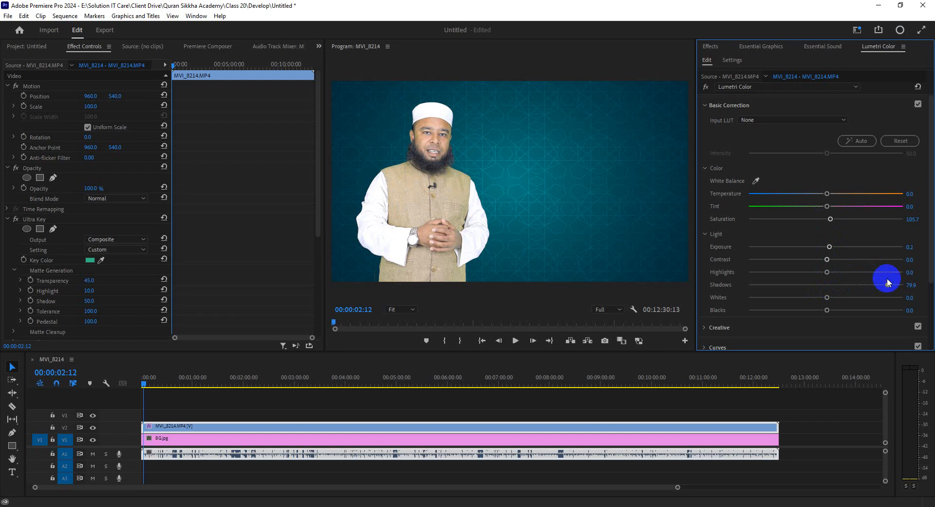
{"action": "double_click", "coordinate": [872, 280]}
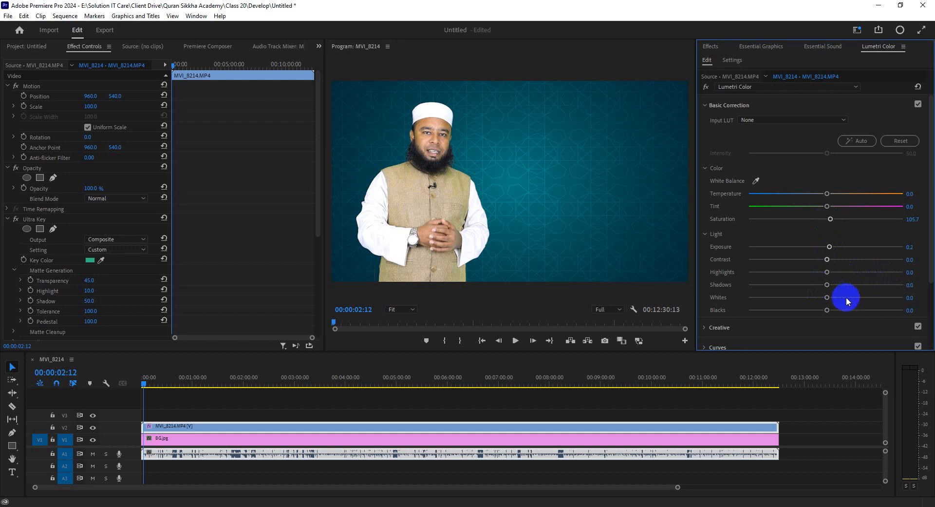
In the clip's Lumetri Creative adjustments, set Sharpen to 15.7 and Vibrance to 8.8.
{"action": "scroll", "coordinate": [828, 314], "scroll_direction": "down", "scroll_amount": 2}
{"action": "left_click", "coordinate": [753, 311]}
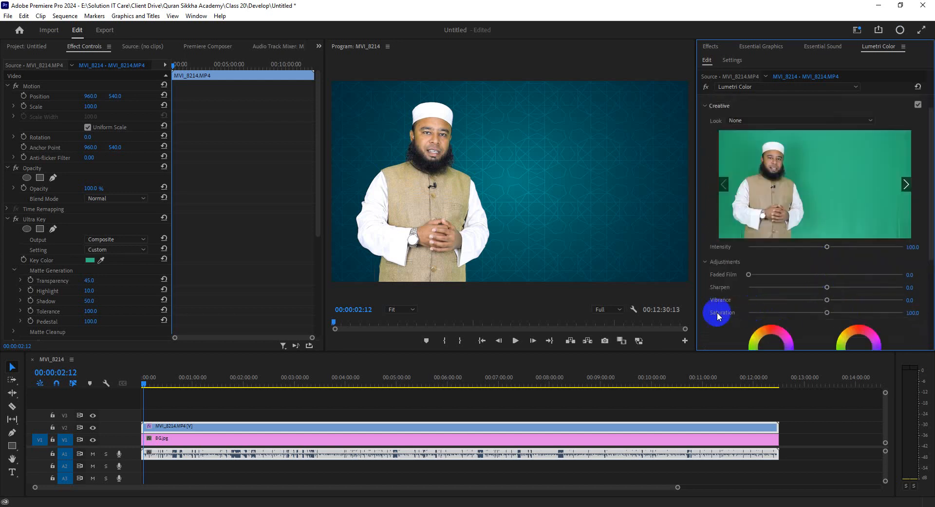
{"action": "scroll", "coordinate": [721, 302], "scroll_direction": "down", "scroll_amount": 2}
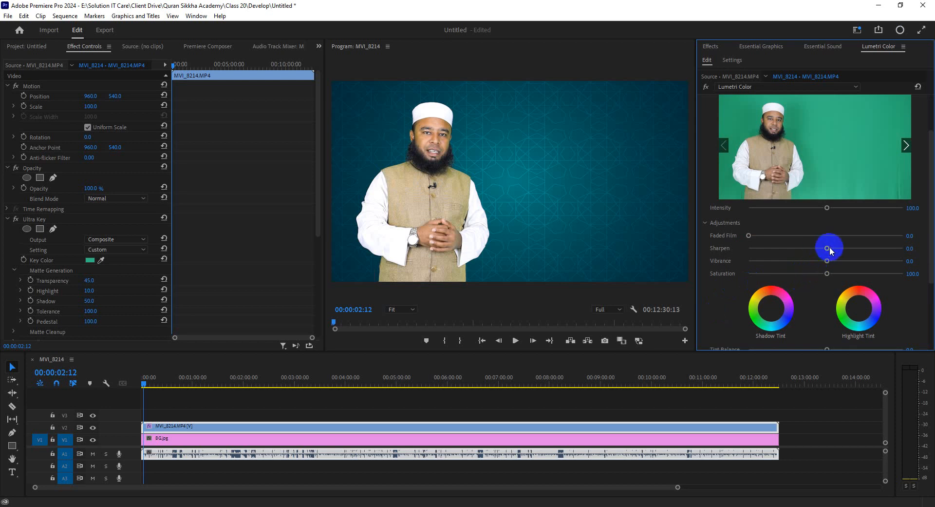
{"action": "left_click_drag", "start_coordinate": [828, 248], "coordinate": [841, 248]}
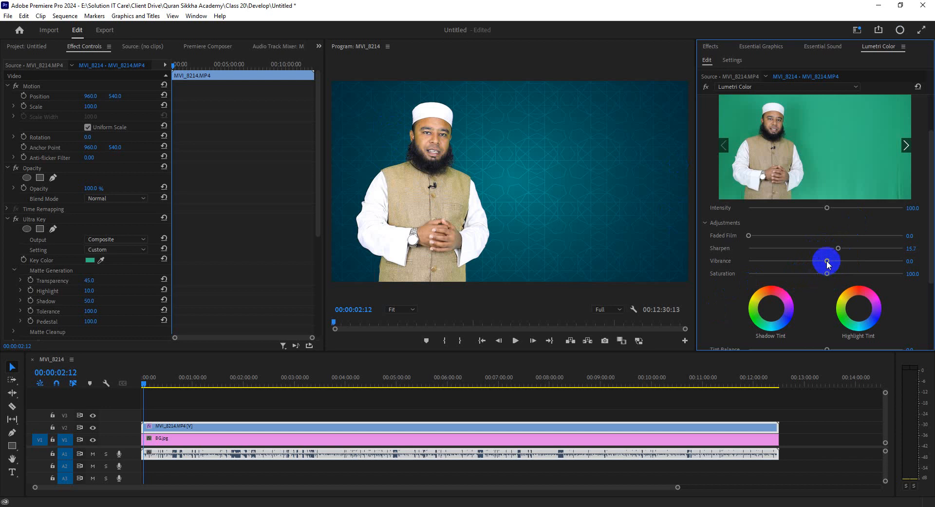
{"action": "left_click_drag", "start_coordinate": [827, 262], "coordinate": [848, 262]}
{"action": "left_click_drag", "start_coordinate": [832, 263], "coordinate": [834, 263]}
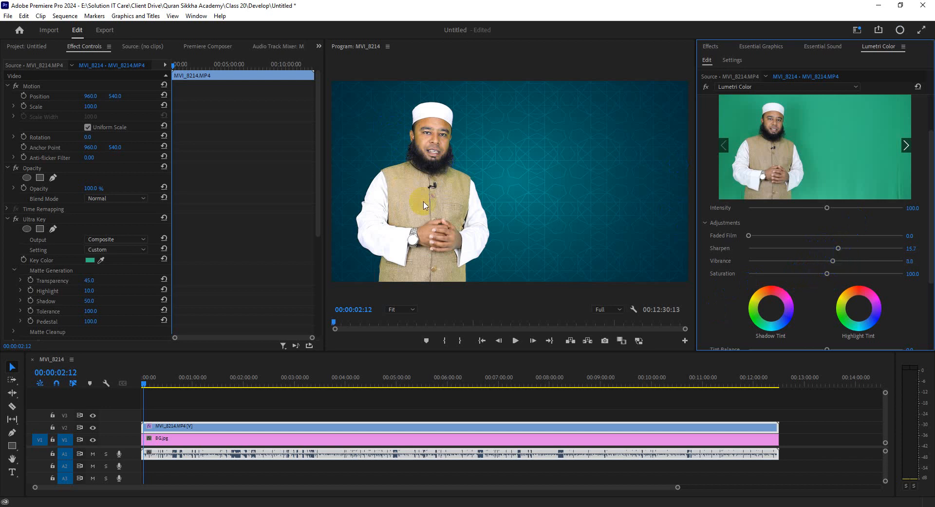
Play a few seconds of the color-corrected footage in the maximized Program monitor, and restore the panel layout.
{"action": "key", "text": "grave"}
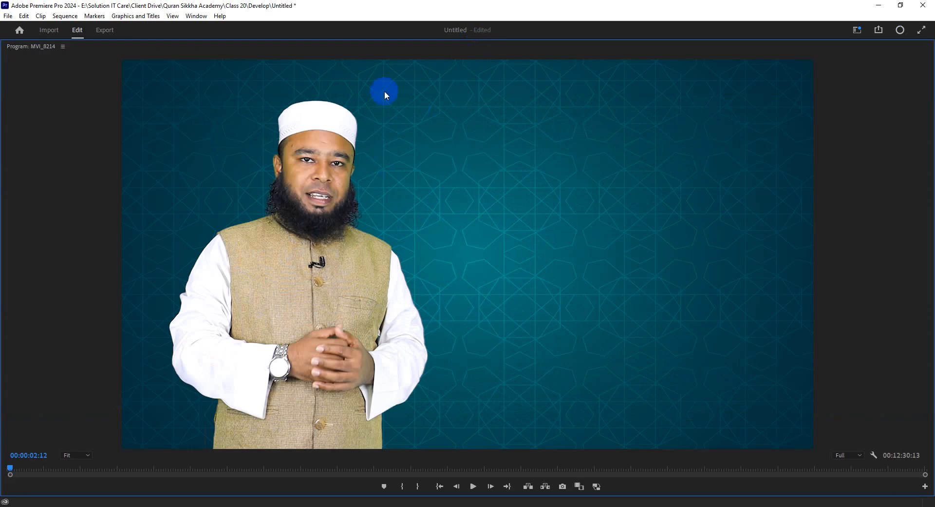
{"action": "key", "text": "space"}
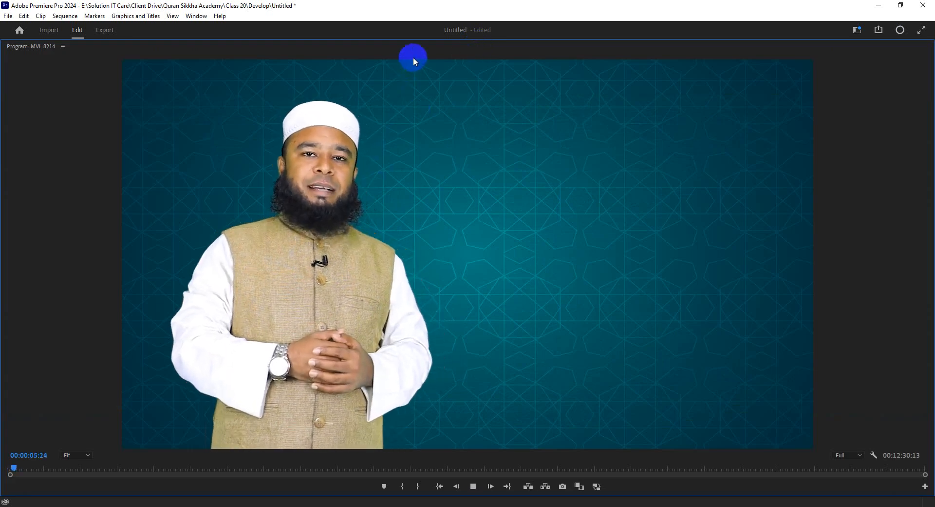
{"action": "key", "text": "space"}
{"action": "key", "text": "grave"}
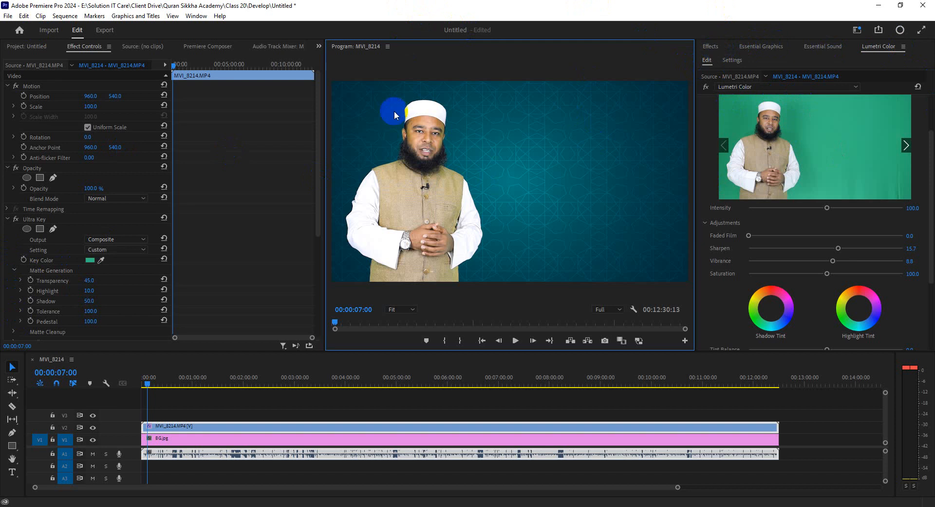
{"action": "left_click", "coordinate": [709, 48]}
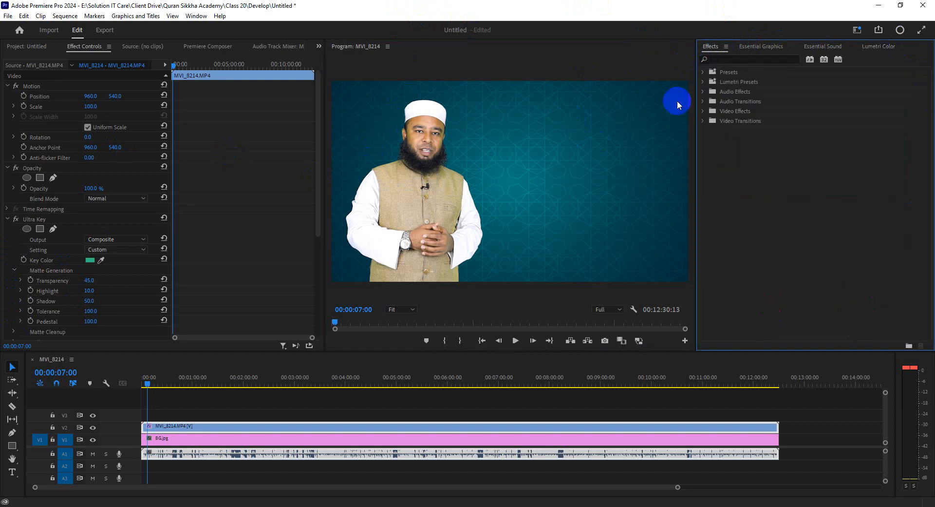
{"action": "left_click", "coordinate": [495, 404]}
{"action": "left_click", "coordinate": [580, 427]}
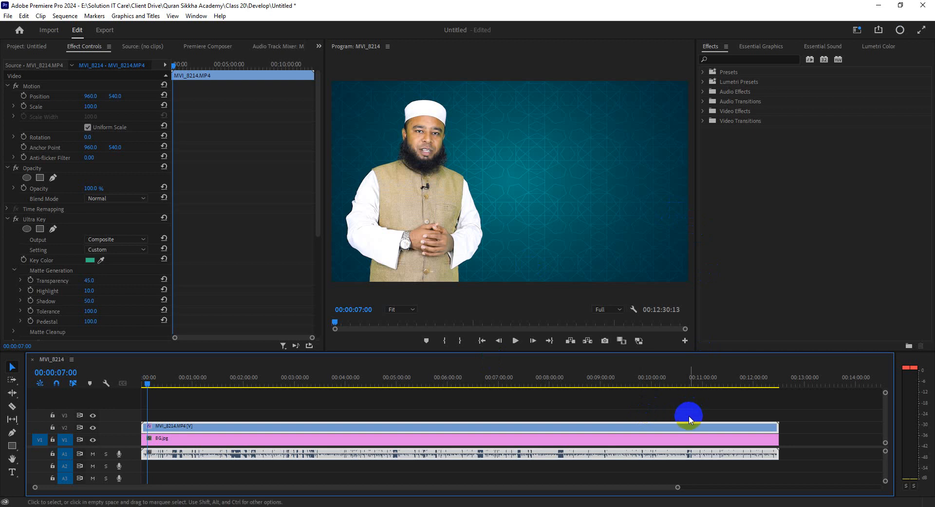
{"action": "left_click", "coordinate": [461, 404]}
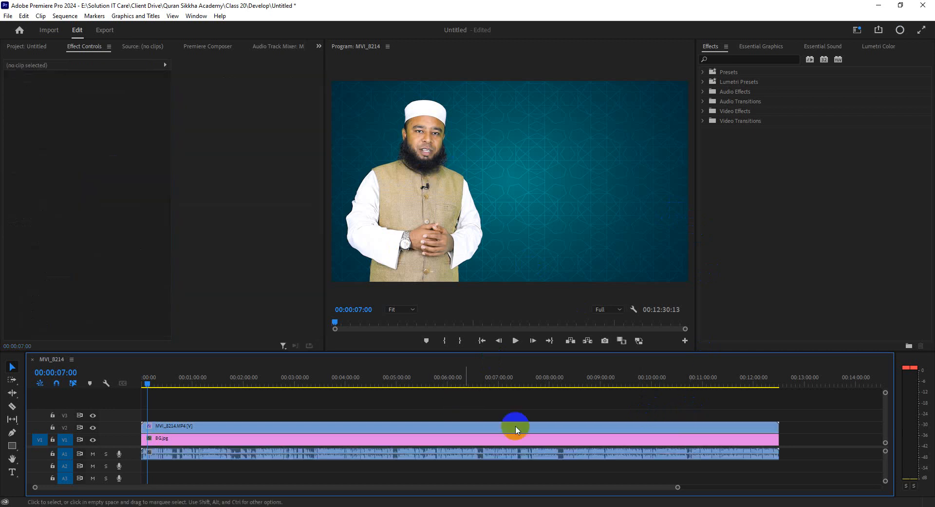
{"action": "left_click", "coordinate": [653, 455]}
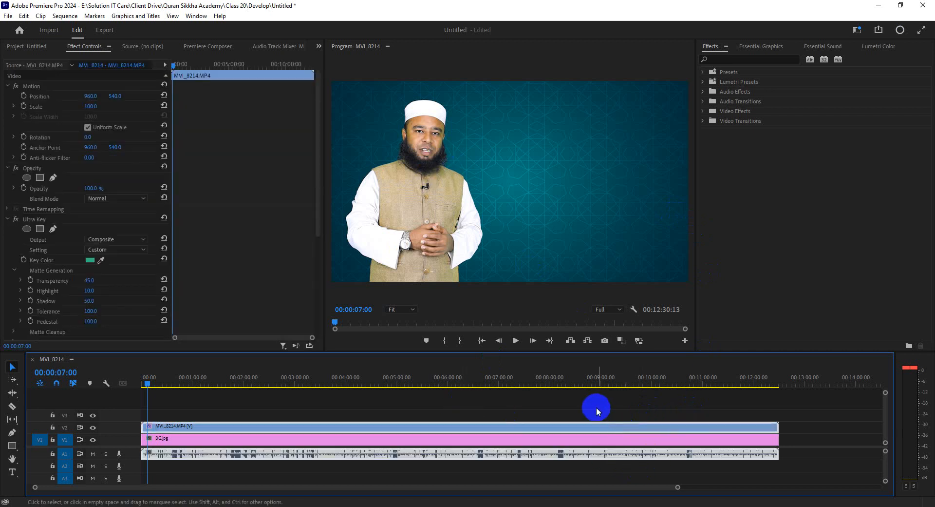
{"action": "left_click", "coordinate": [588, 506]}
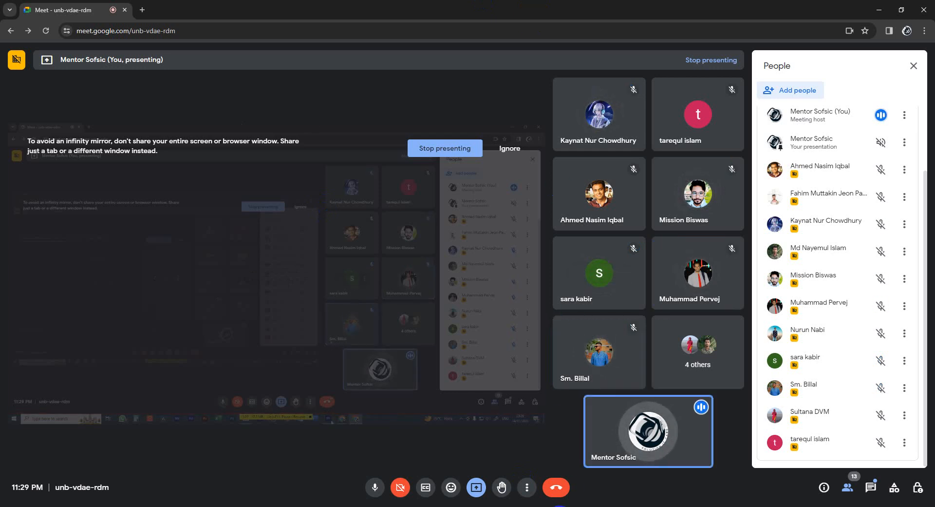
{"action": "left_click", "coordinate": [559, 506]}
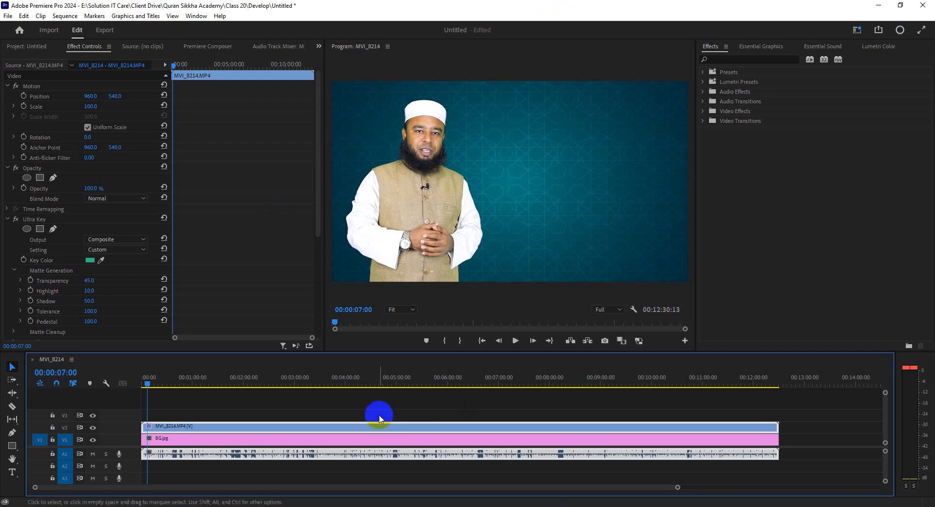
Play the first several seconds of the keyed sequence from its start.
{"action": "left_click", "coordinate": [379, 418]}
{"action": "left_click", "coordinate": [166, 385]}
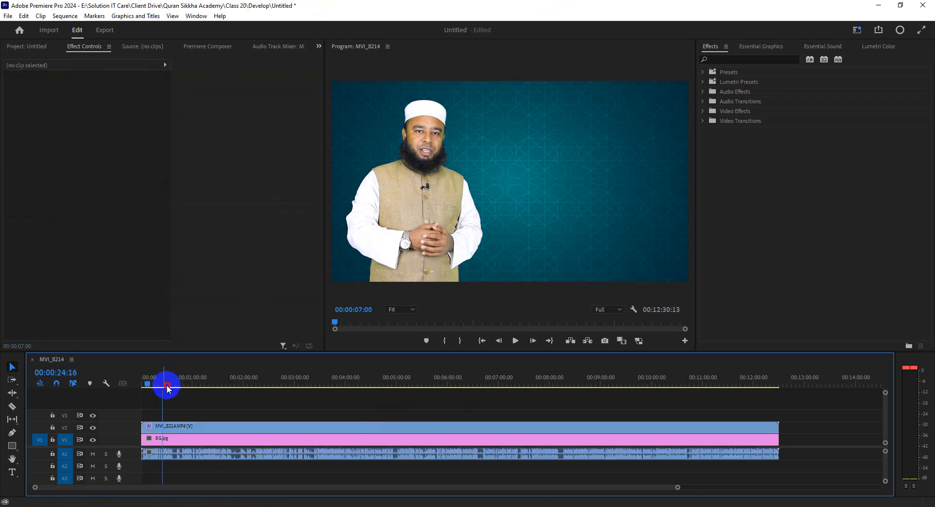
{"action": "left_click", "coordinate": [143, 385]}
{"action": "key", "text": "space"}
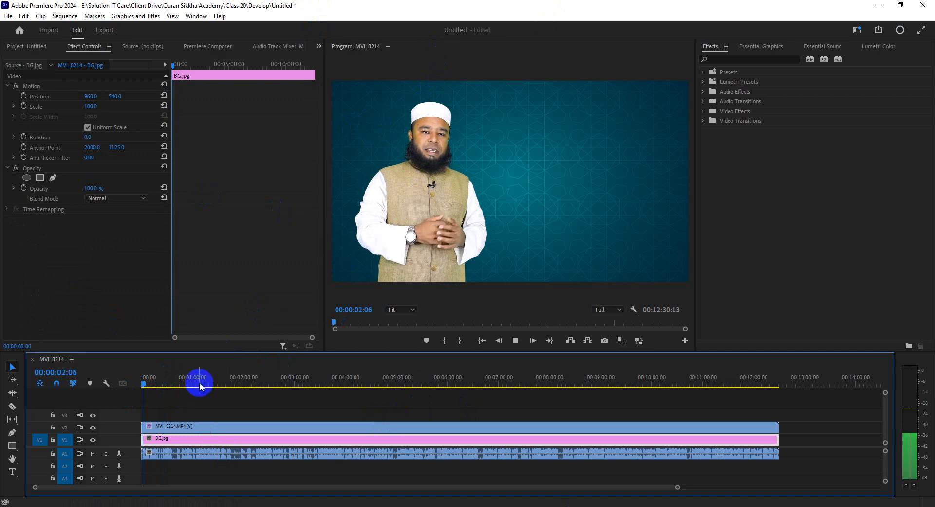
{"action": "key", "text": "space"}
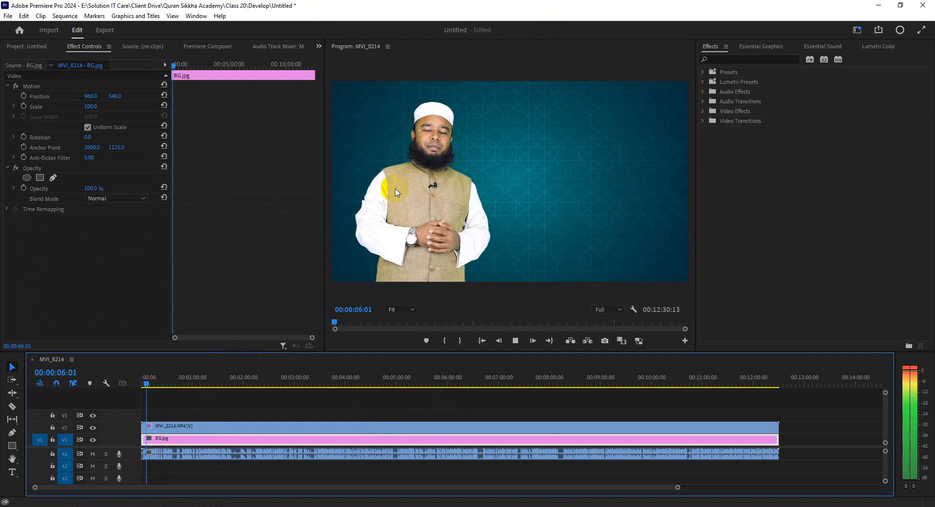
{"action": "key", "text": "space"}
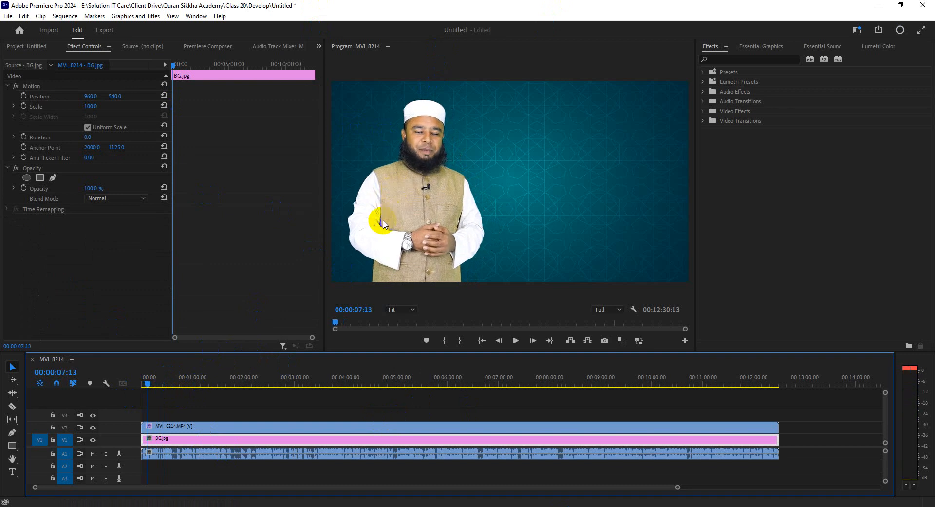
Examine the keyed frame full screen with the Program monitor maximized, and restore the panel layout.
{"action": "key", "text": "grave"}
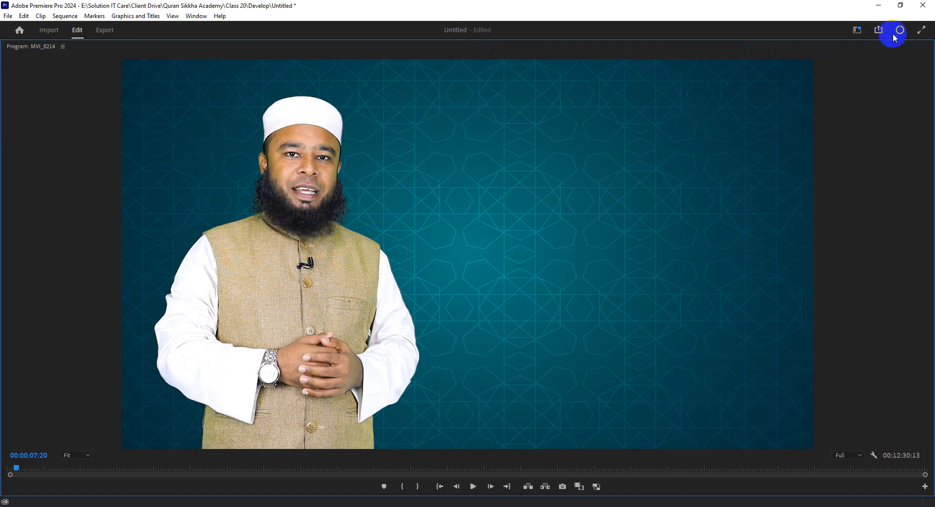
{"action": "left_click", "coordinate": [919, 33]}
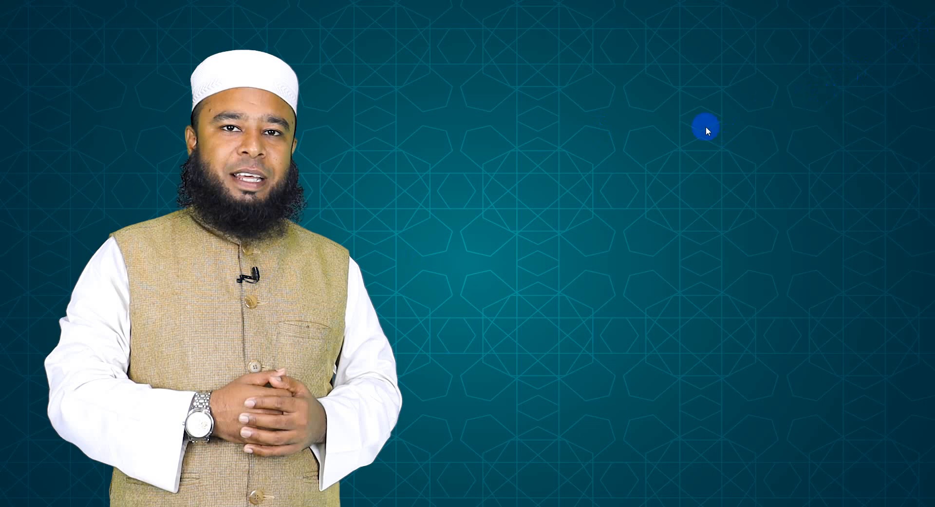
{"action": "key", "text": "Escape"}
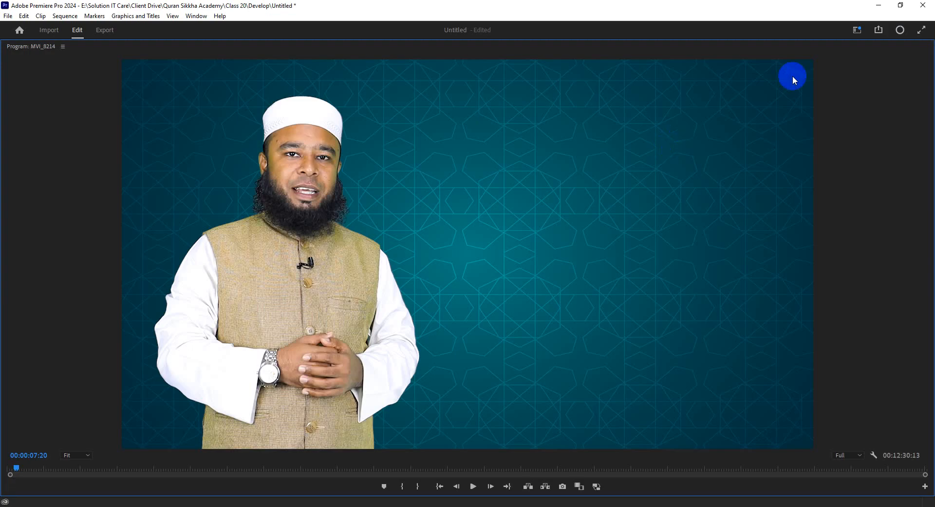
{"action": "left_click", "coordinate": [921, 31]}
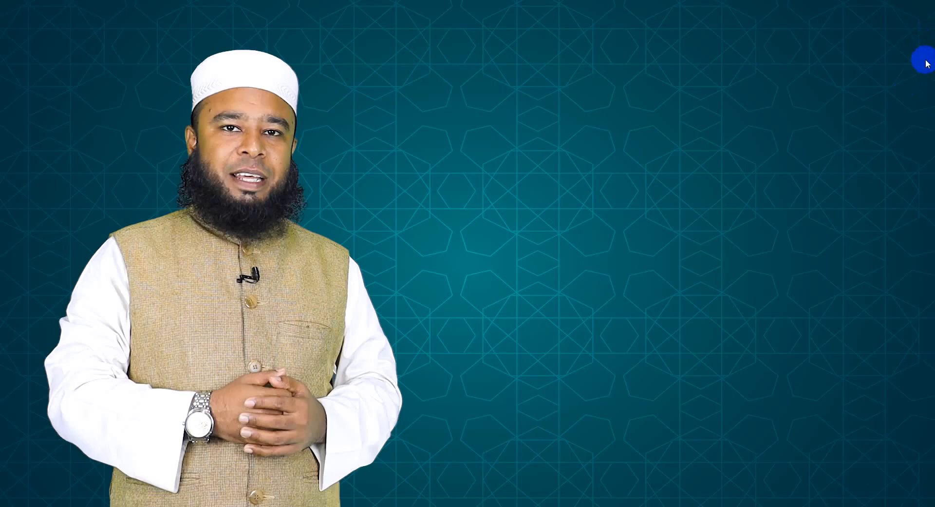
{"action": "key", "text": "Escape"}
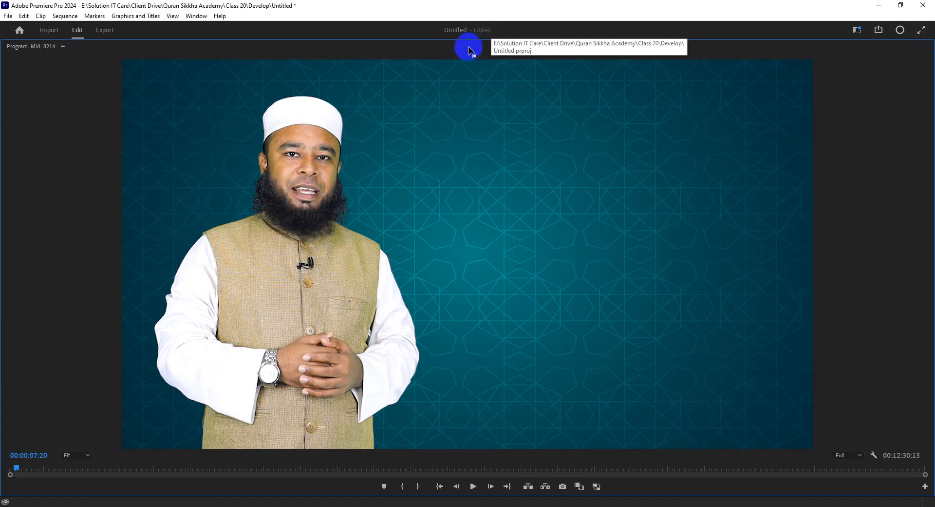
{"action": "key", "text": "grave"}
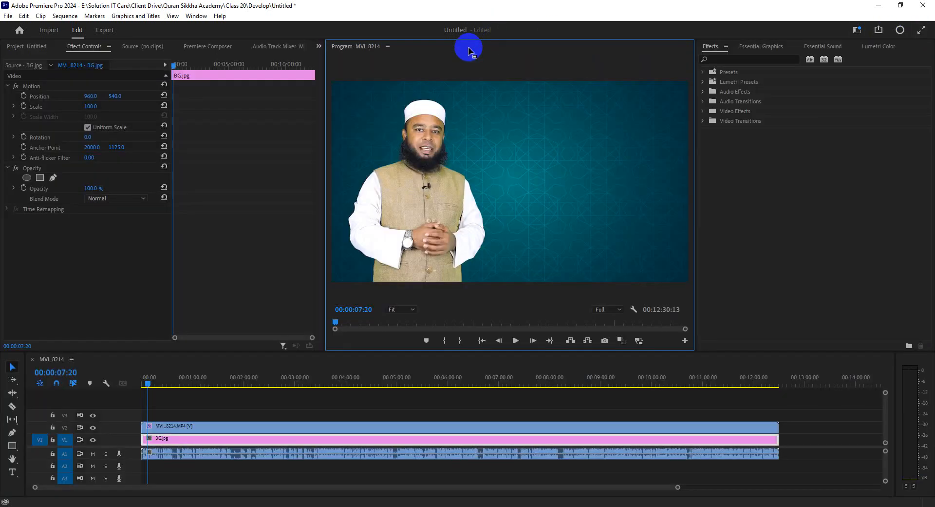
Move the playhead to 00:00:34:09, find the DeNoise audio effect, and apply it to the MVI_8214 clip.
{"action": "left_click", "coordinate": [304, 400]}
{"action": "left_click_drag", "start_coordinate": [193, 381], "coordinate": [170, 382]}
{"action": "left_click", "coordinate": [212, 427]}
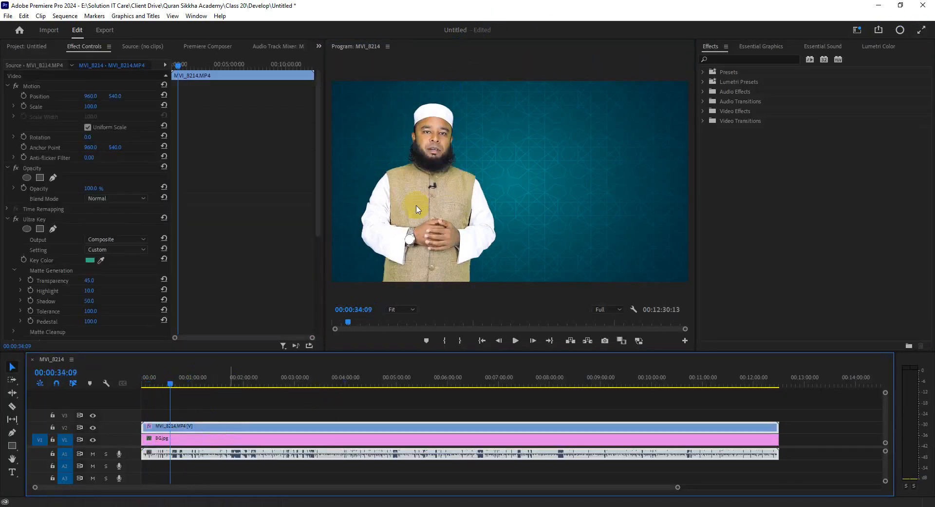
{"action": "left_click", "coordinate": [734, 60]}
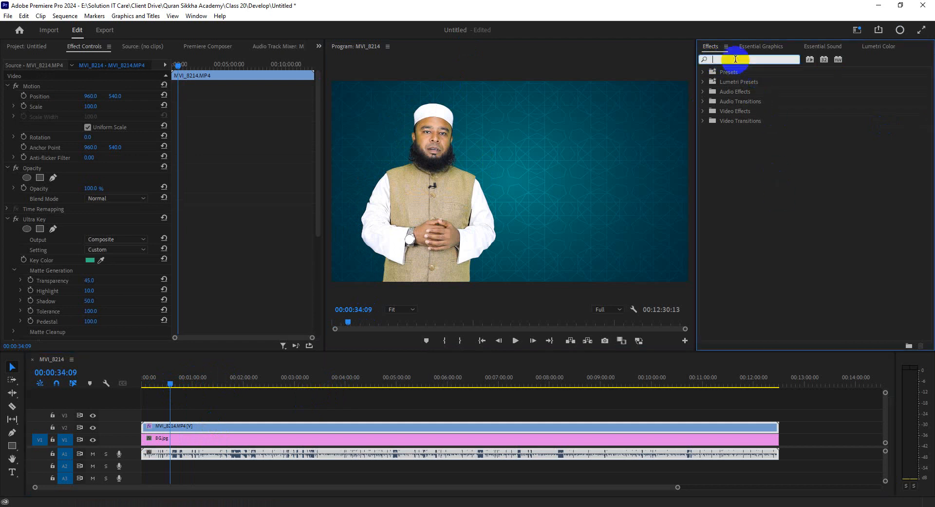
{"action": "type", "text": "deno"}
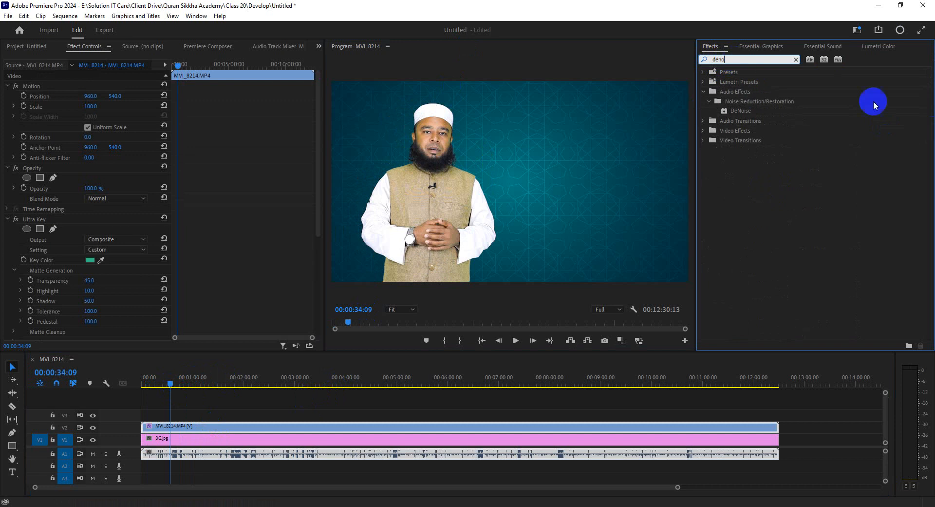
{"action": "left_click_drag", "start_coordinate": [744, 115], "coordinate": [365, 427]}
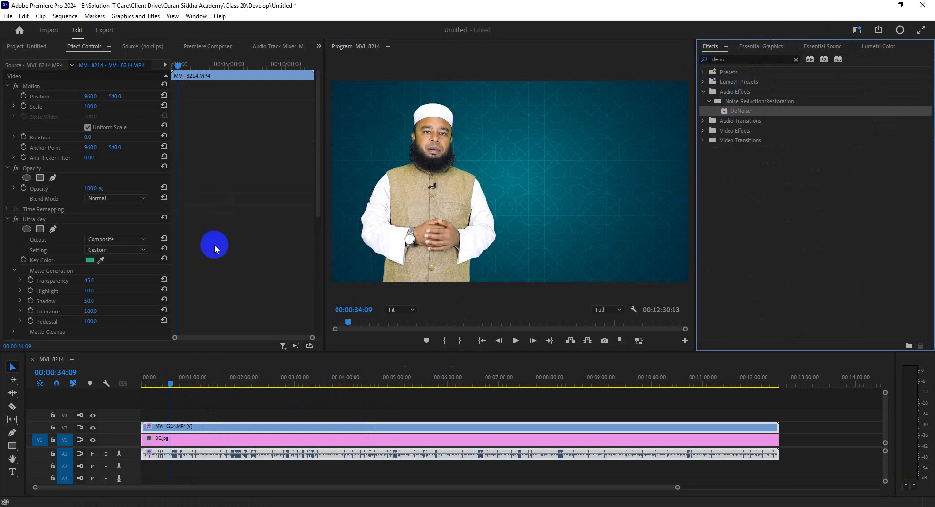
Collapse the Lumetri Color and Ultra Key settings in the MVI_8214 clip's effect controls.
{"action": "scroll", "coordinate": [213, 247], "scroll_direction": "down", "scroll_amount": 3}
{"action": "scroll", "coordinate": [208, 257], "scroll_direction": "down", "scroll_amount": 4}
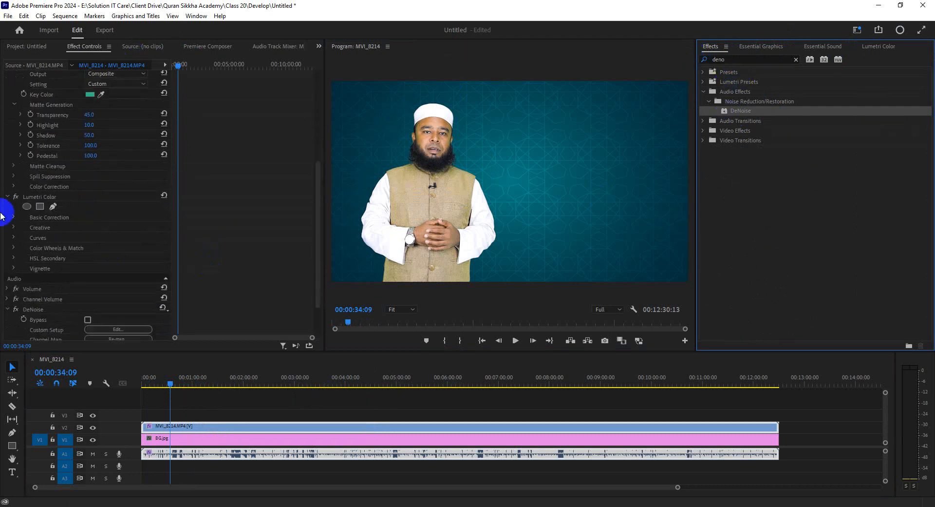
{"action": "left_click", "coordinate": [7, 197]}
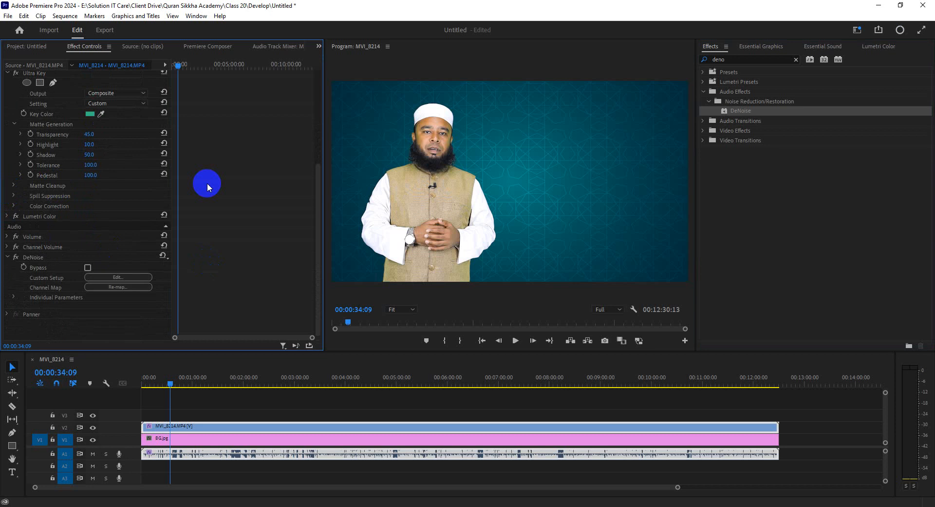
{"action": "scroll", "coordinate": [207, 183], "scroll_direction": "up", "scroll_amount": 3}
{"action": "left_click", "coordinate": [7, 123]}
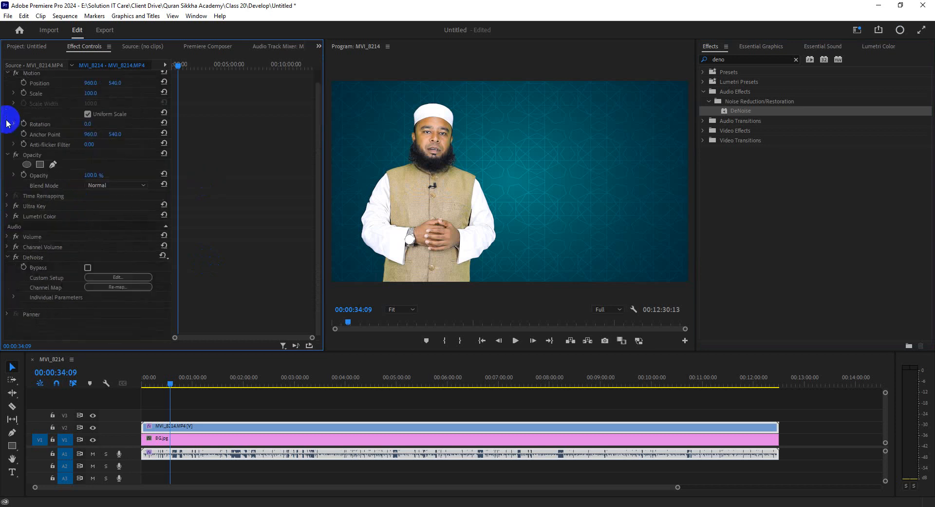
{"action": "left_click", "coordinate": [164, 254]}
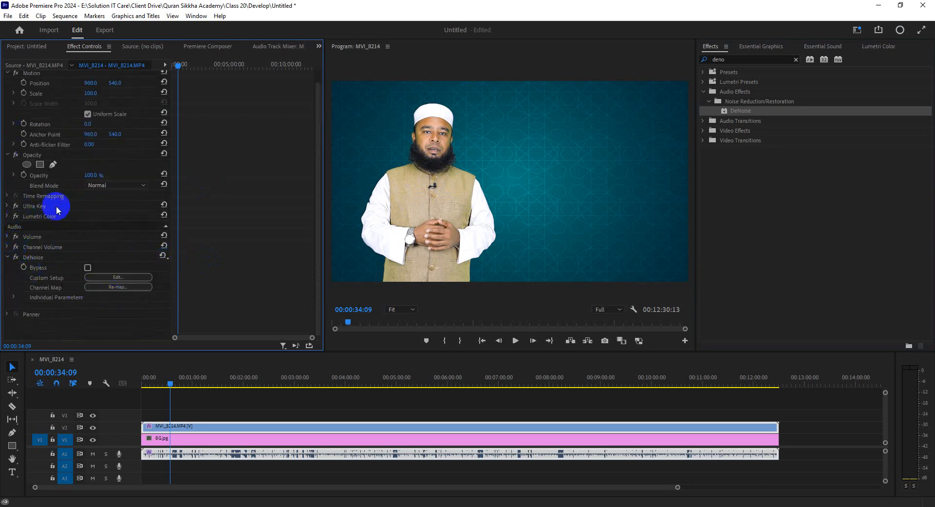
Set the DeNoise Amount to 10% in its custom setup editor, listen to the footage, and close the editor.
{"action": "left_click", "coordinate": [121, 275]}
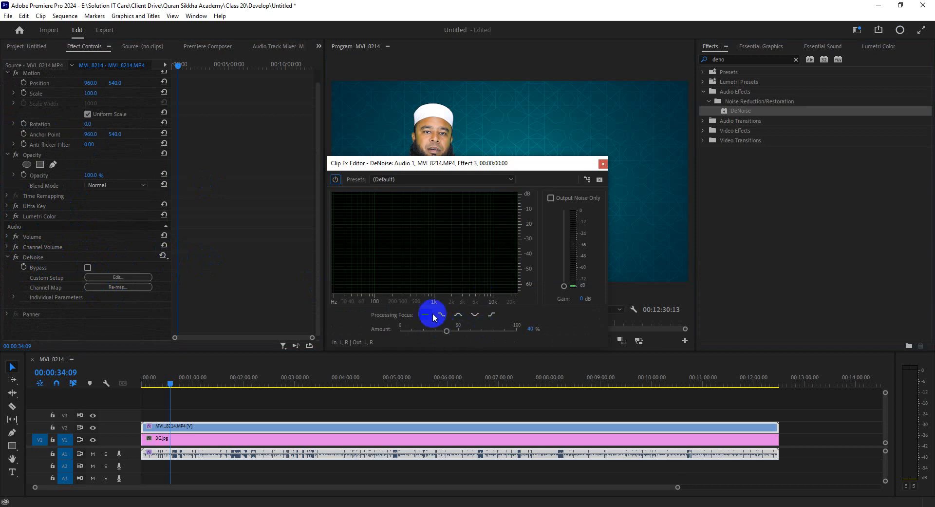
{"action": "left_click_drag", "start_coordinate": [399, 163], "coordinate": [220, 67]}
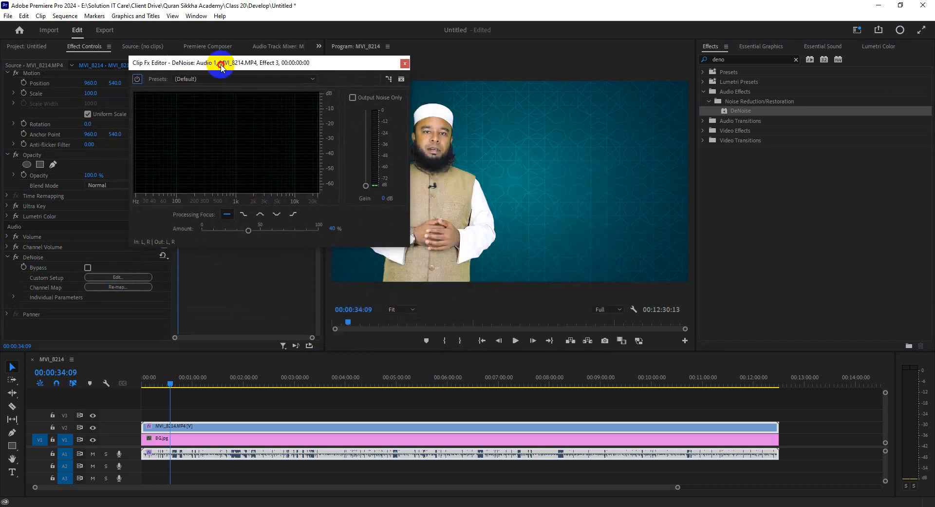
{"action": "left_click_drag", "start_coordinate": [249, 230], "coordinate": [216, 230]}
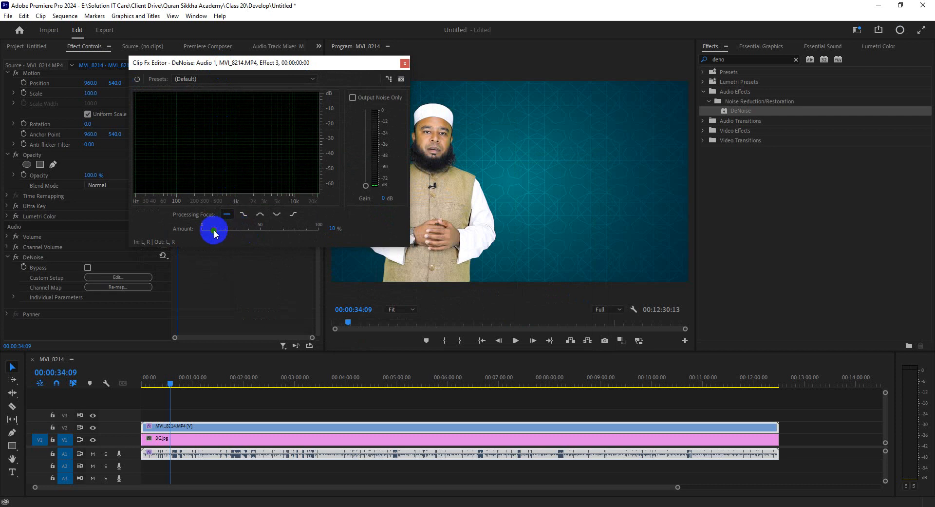
{"action": "key", "text": "space"}
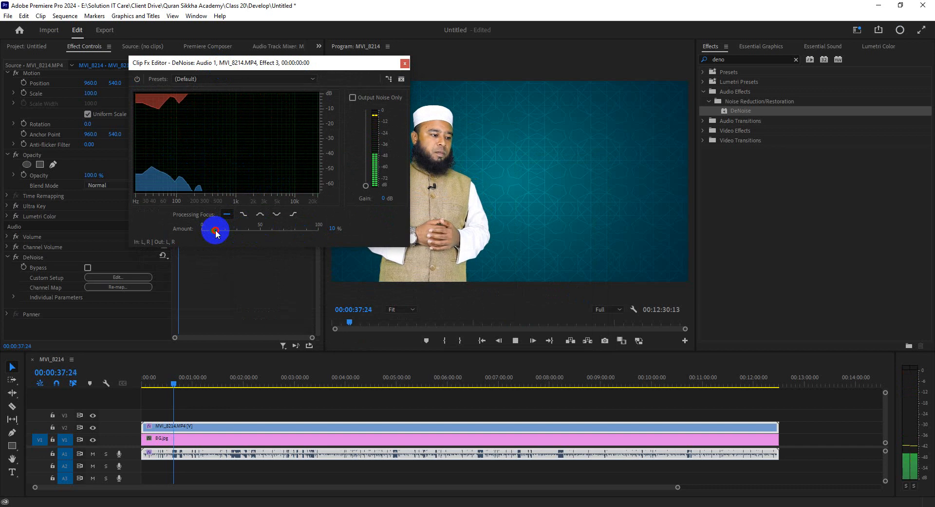
{"action": "left_click", "coordinate": [405, 63]}
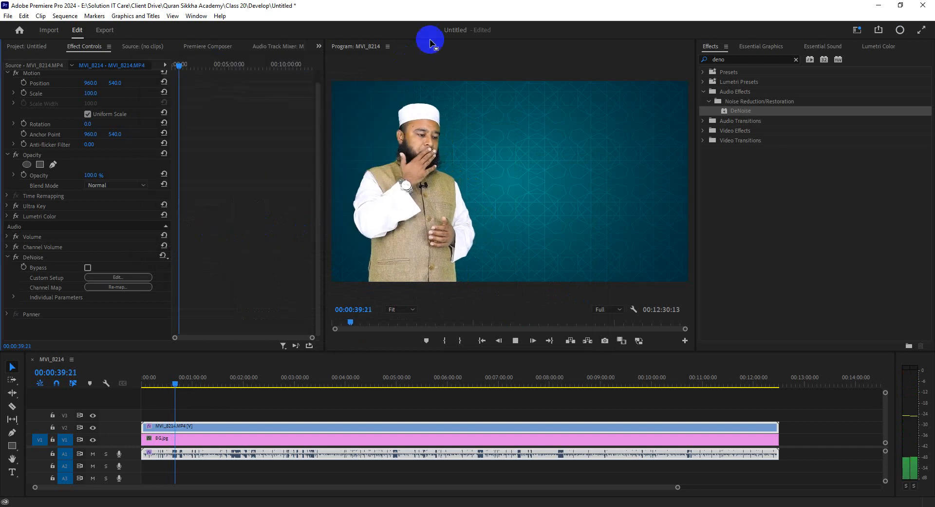
Return the playhead to the start of the sequence and deselect the clips.
{"action": "left_click", "coordinate": [196, 380]}
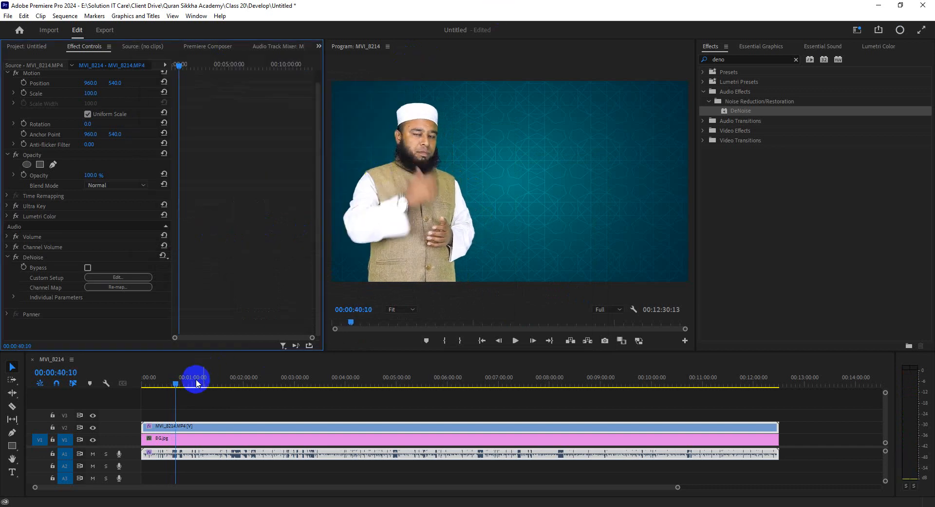
{"action": "left_click", "coordinate": [239, 404]}
{"action": "left_click", "coordinate": [223, 427]}
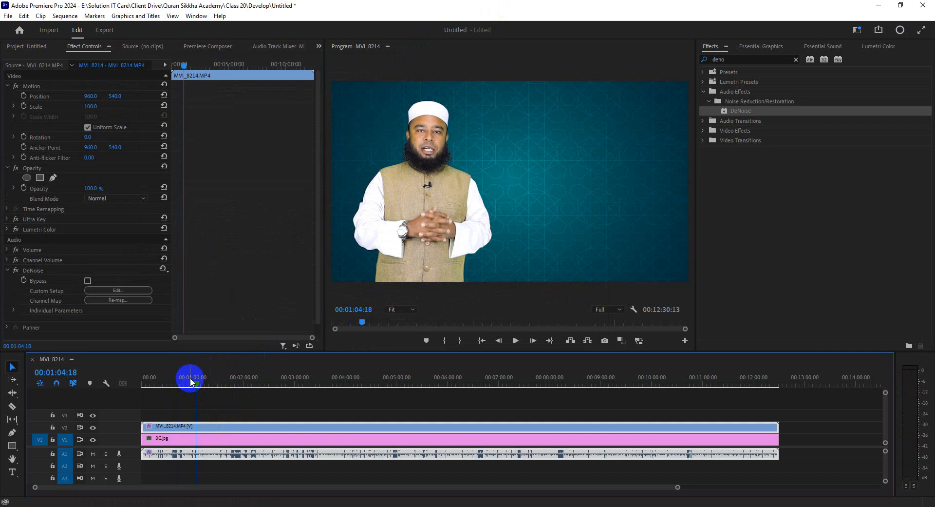
{"action": "left_click", "coordinate": [187, 380]}
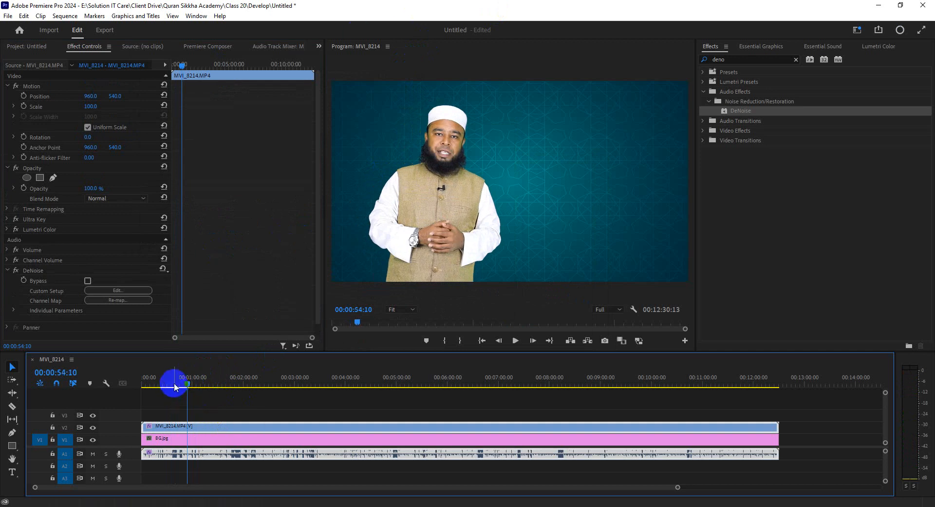
{"action": "left_click", "coordinate": [141, 384]}
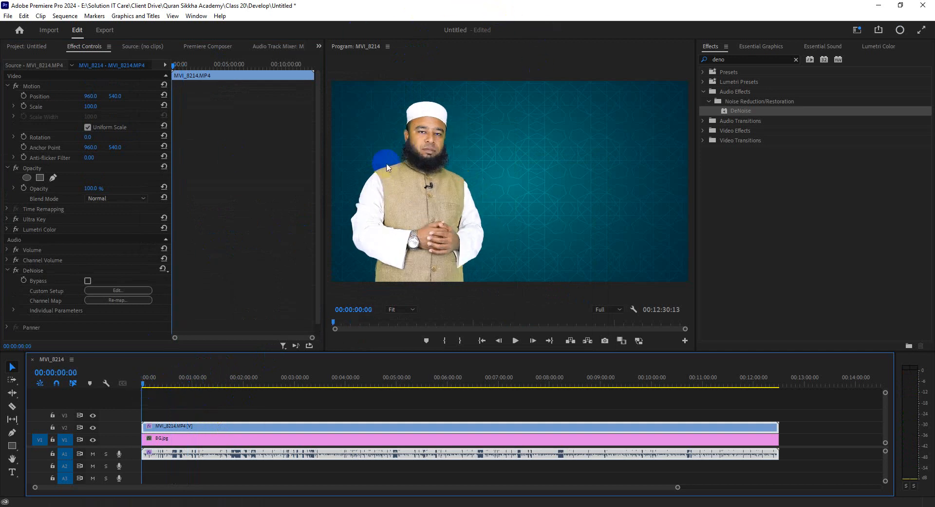
{"action": "left_click", "coordinate": [737, 47]}
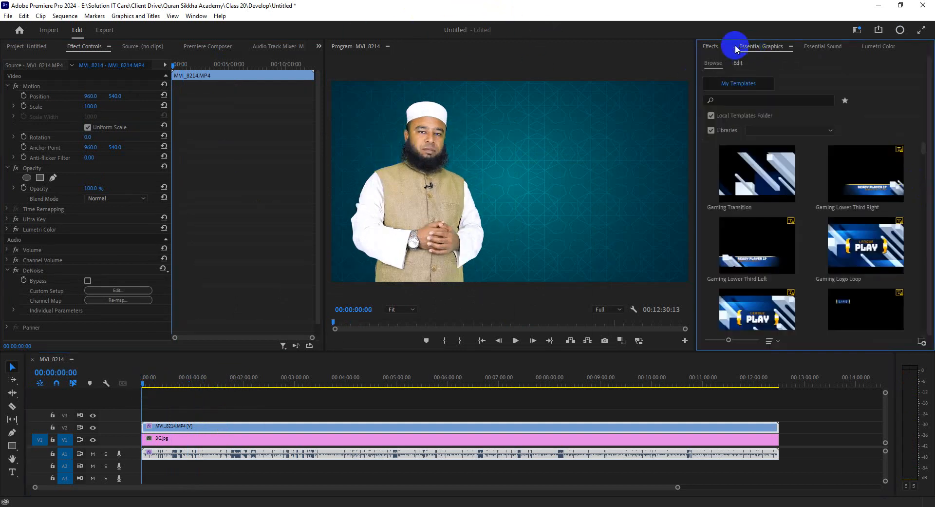
{"action": "left_click", "coordinate": [712, 46]}
{"action": "left_click", "coordinate": [341, 419]}
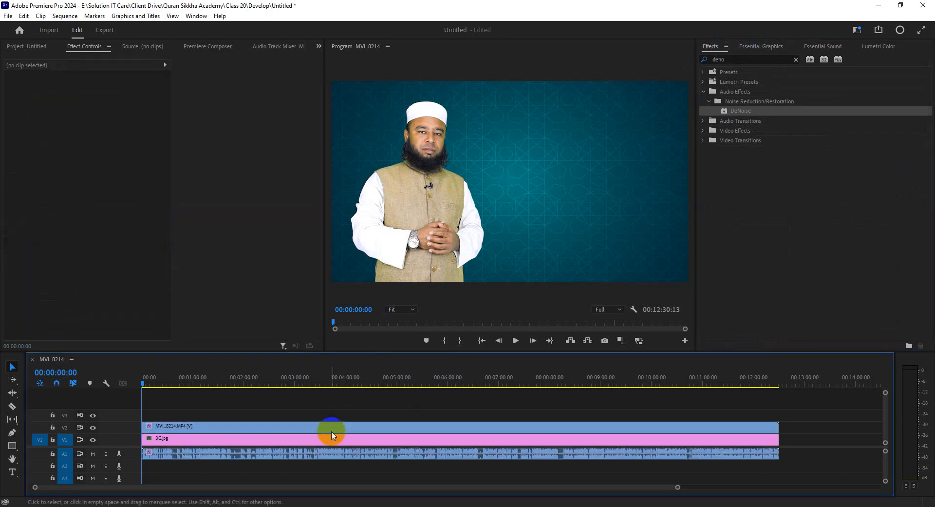
Select the MVI_8214 clip, move the playhead to 00:00:22:23, and collapse the DeNoise settings.
{"action": "left_click", "coordinate": [331, 429]}
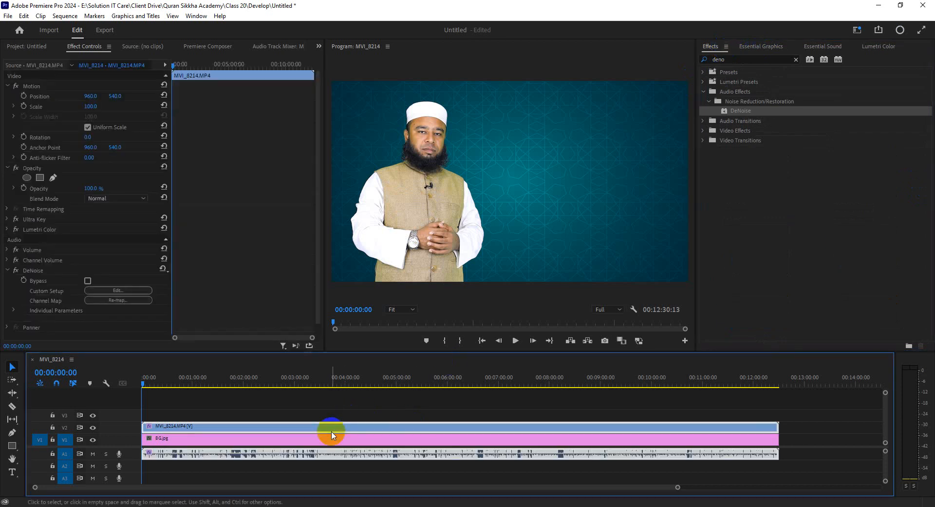
{"action": "left_click", "coordinate": [161, 383]}
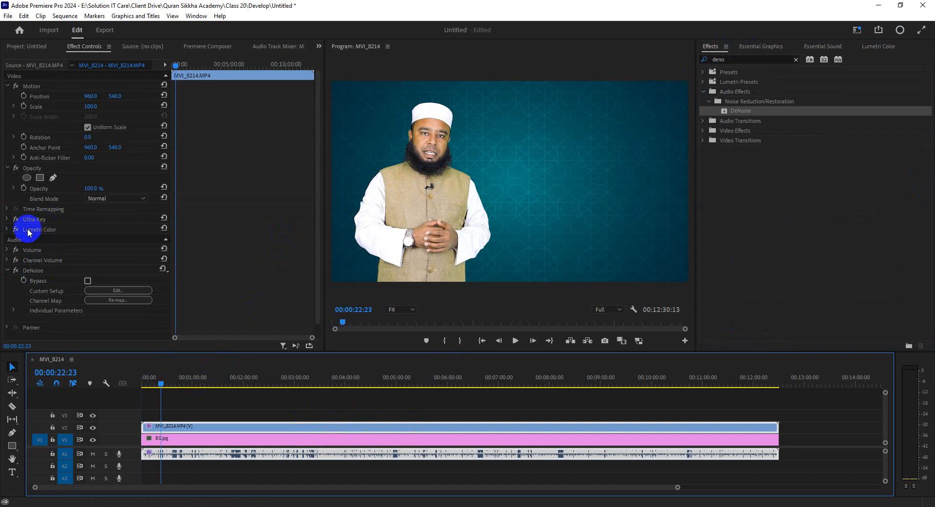
{"action": "left_click", "coordinate": [8, 270]}
{"action": "left_click", "coordinate": [54, 230]}
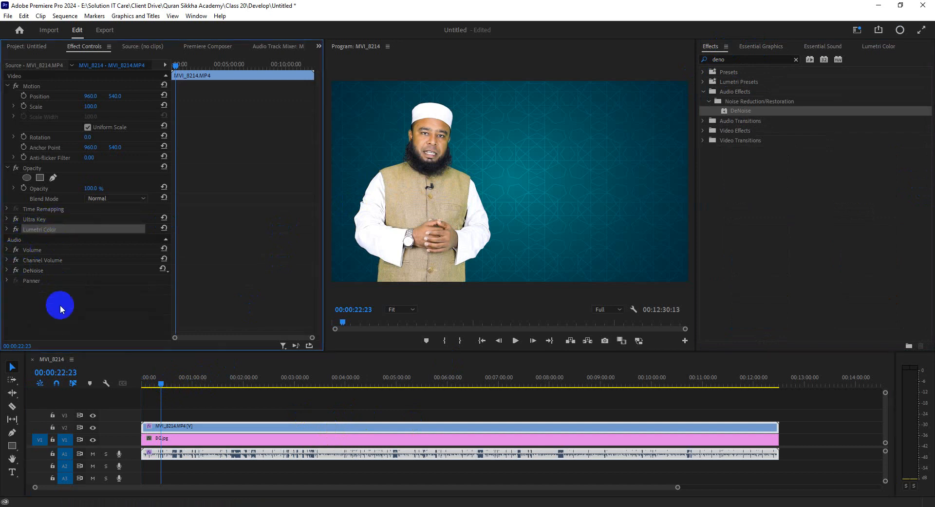
{"action": "left_click", "coordinate": [60, 305]}
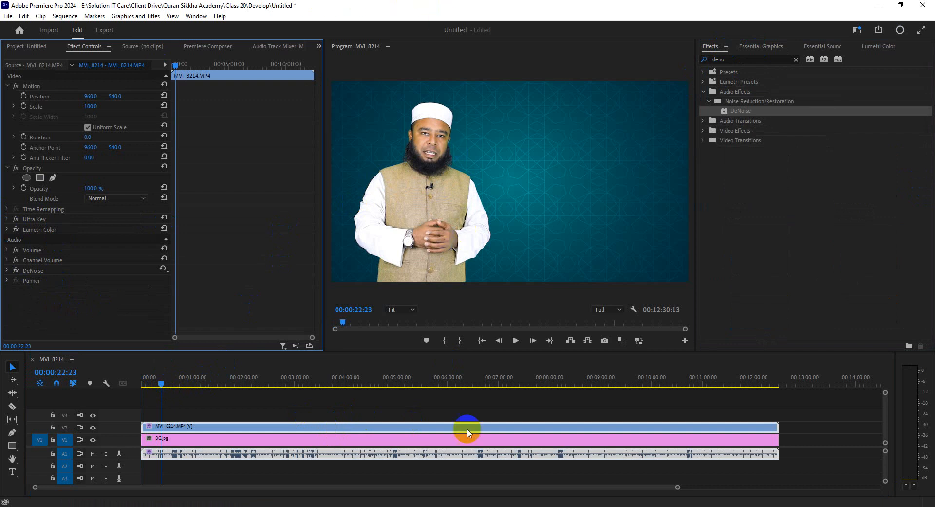
Switch to File Explorer, look through the Quran Sikkha Academy folder's footage, and return to Premiere Pro.
{"action": "left_click", "coordinate": [409, 504]}
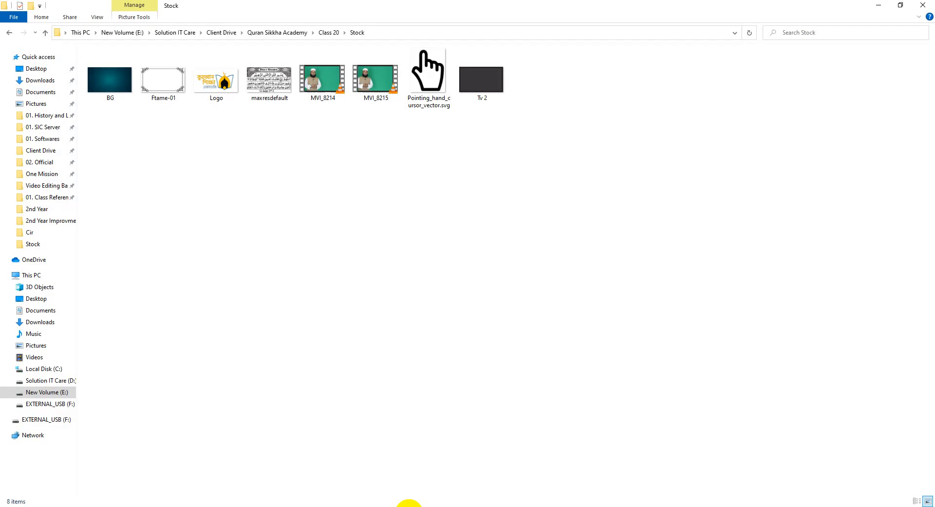
{"action": "left_click", "coordinate": [9, 32]}
{"action": "left_click", "coordinate": [9, 33]}
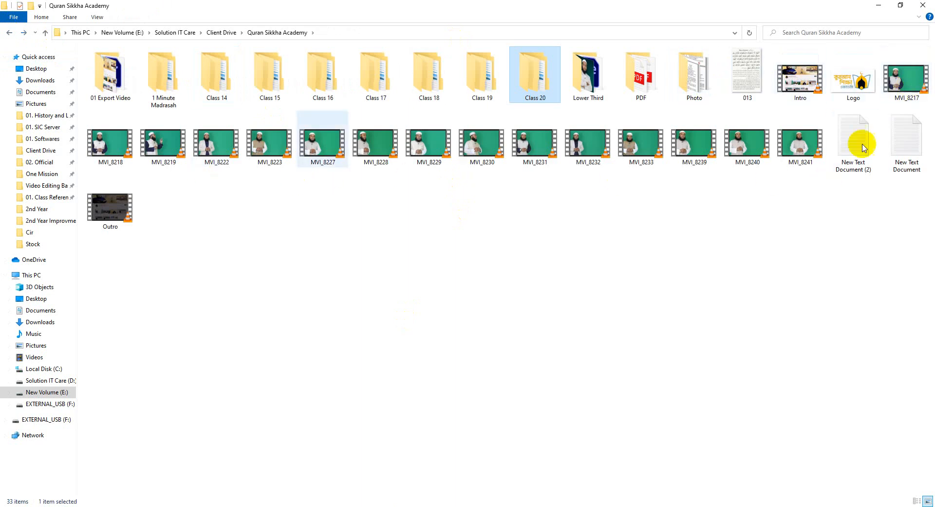
{"action": "left_click", "coordinate": [567, 288]}
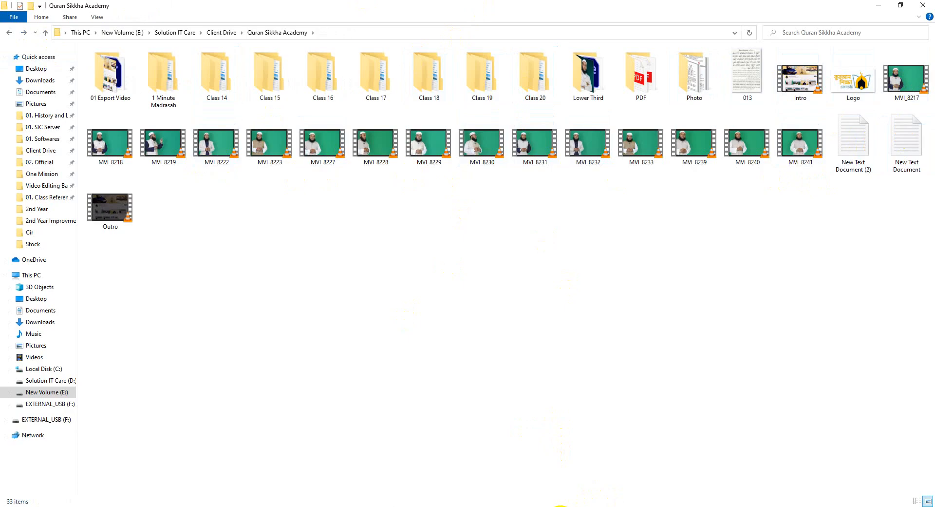
{"action": "left_click", "coordinate": [561, 506]}
{"action": "left_click", "coordinate": [309, 397]}
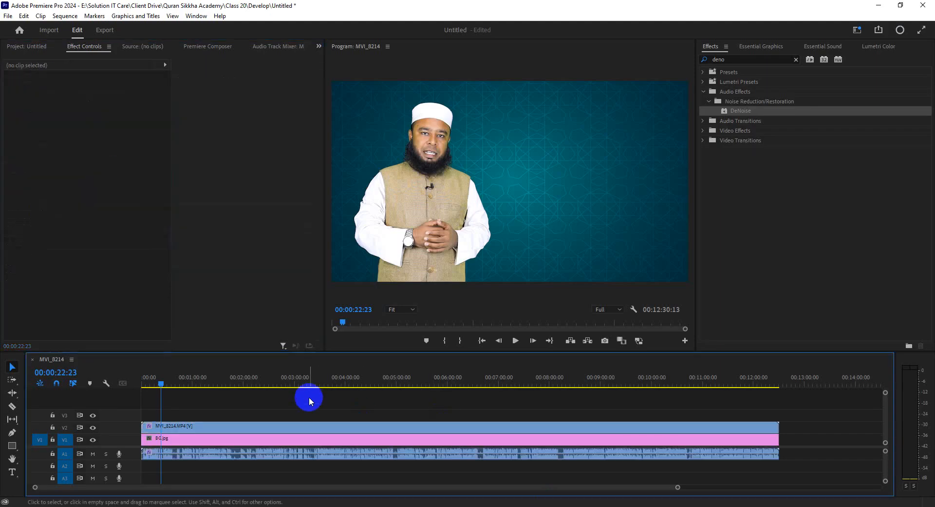
Select the MVI_8214 clip and highlight its Ultra Key, Lumetri Color and DeNoise effects together.
{"action": "left_click", "coordinate": [318, 428]}
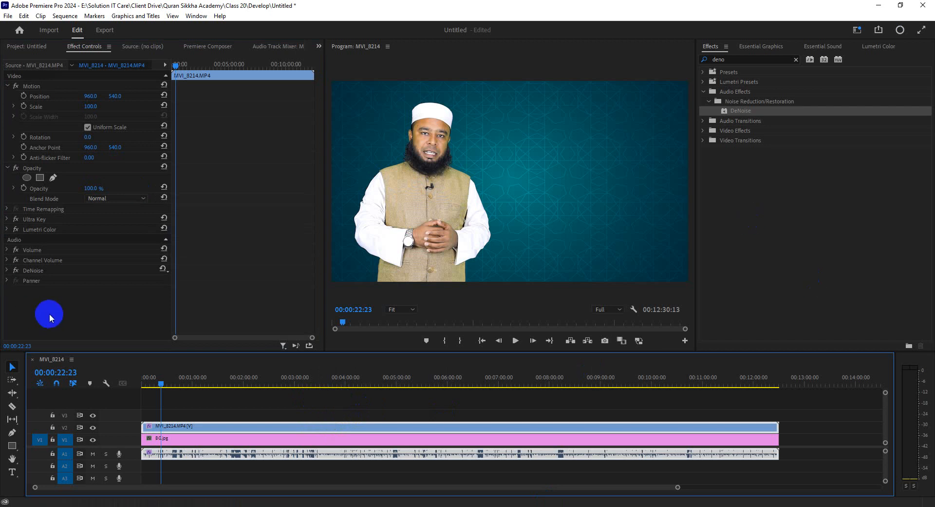
{"action": "left_click", "coordinate": [69, 221]}
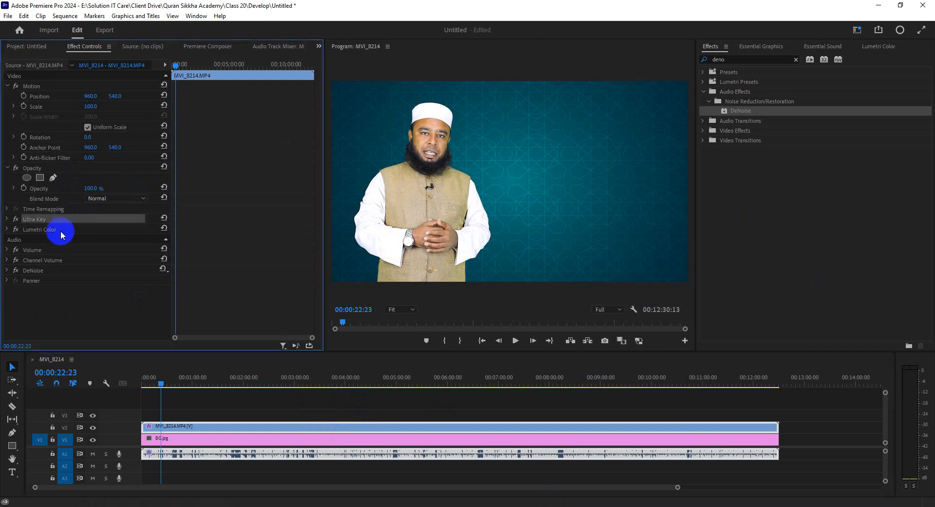
{"action": "left_click", "coordinate": [61, 232]}
{"action": "left_click", "coordinate": [62, 223]}
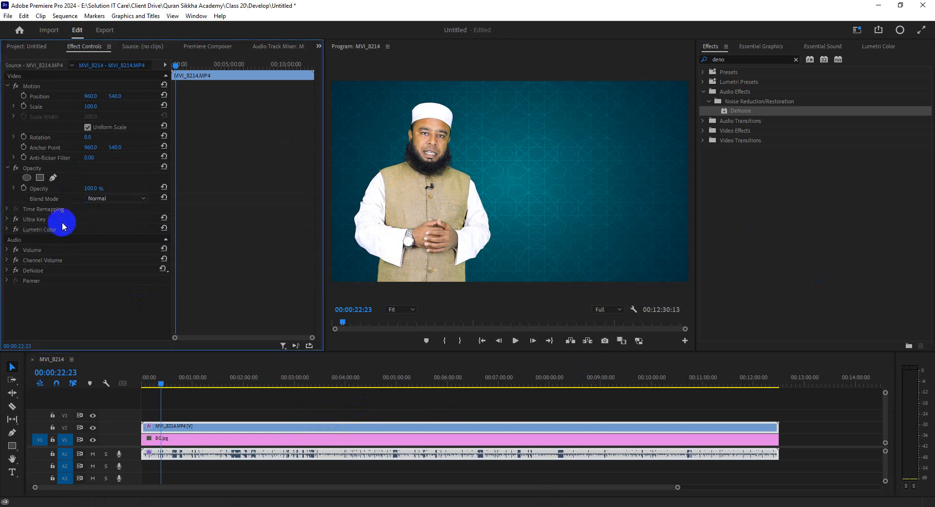
{"action": "left_click", "coordinate": [61, 219]}
{"action": "left_click", "coordinate": [65, 230], "text": "ctrl"}
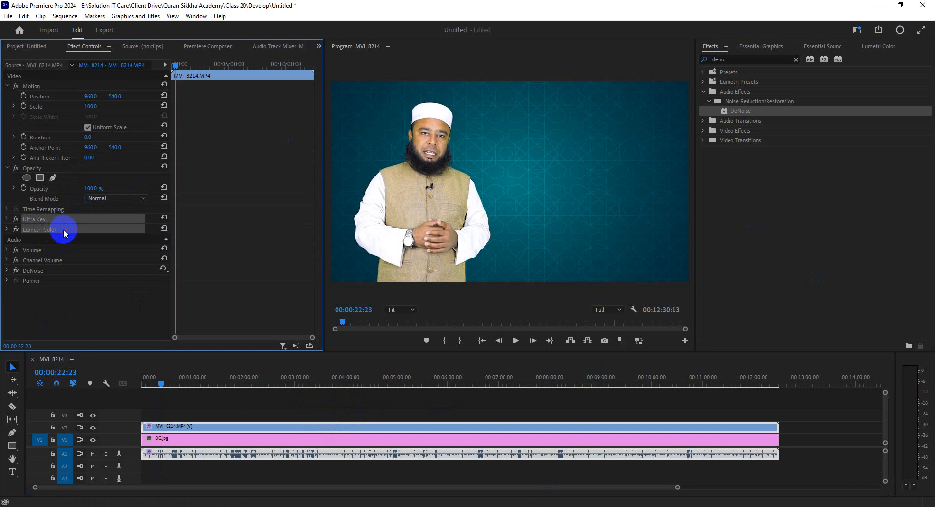
{"action": "left_click", "coordinate": [58, 271], "text": "ctrl"}
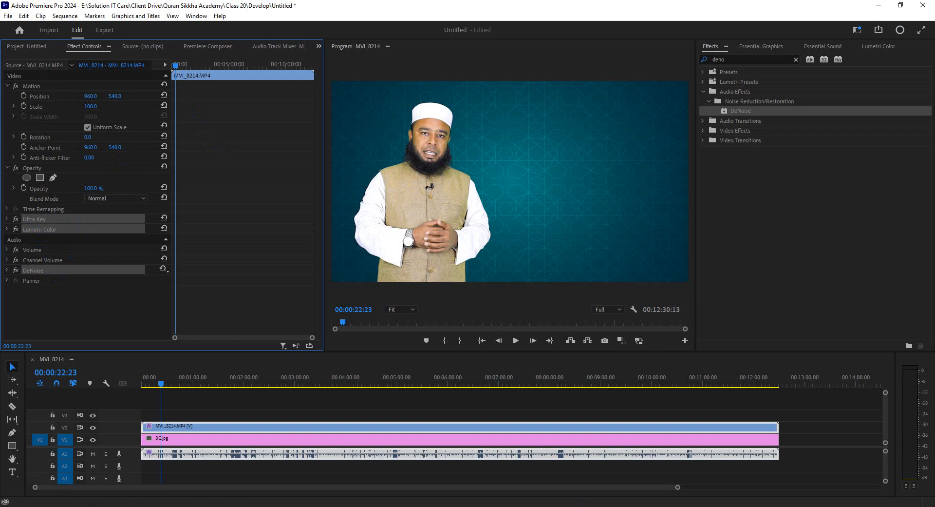
Switch to the Google Meet call, admit the waiting participant, and return to Premiere Pro.
{"action": "left_click", "coordinate": [617, 505]}
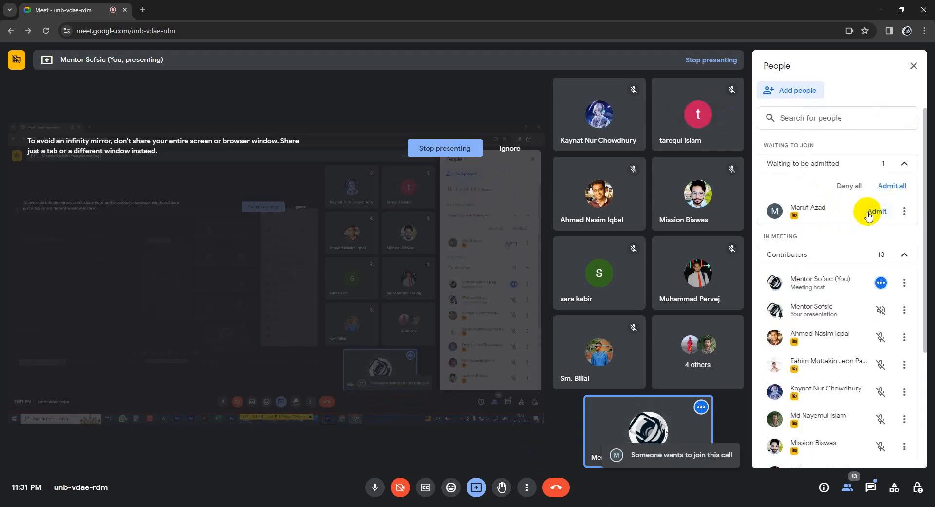
{"action": "left_click", "coordinate": [873, 218]}
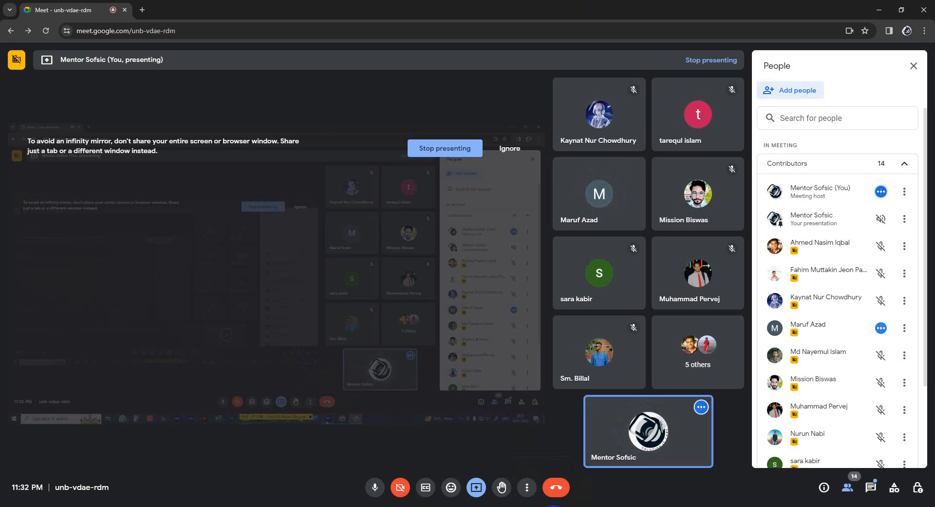
{"action": "left_click", "coordinate": [560, 497]}
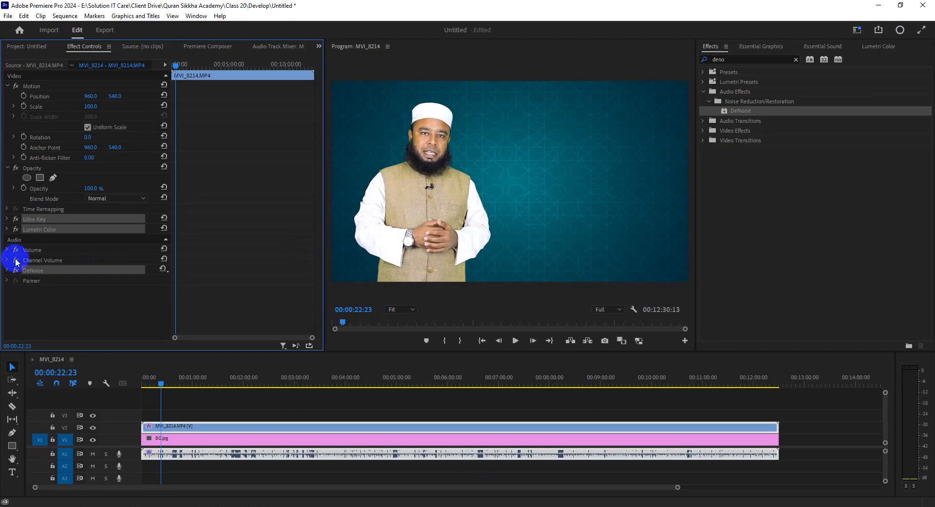
Save the clip's DeNoise, Lumetri Color and Ultra Key effects together as a Scale-type preset named "Quran".
{"action": "left_click", "coordinate": [38, 301]}
{"action": "left_click", "coordinate": [49, 271]}
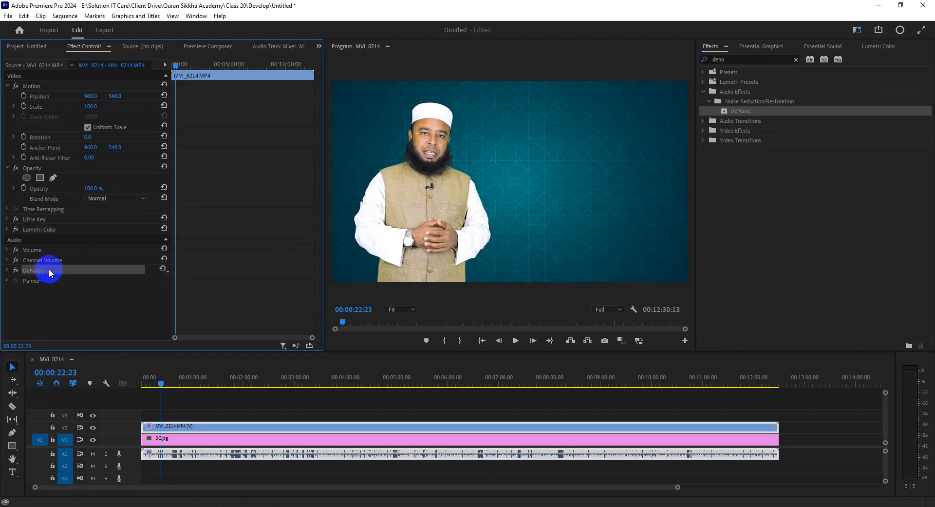
{"action": "left_click", "coordinate": [58, 230], "text": "ctrl"}
{"action": "left_click", "coordinate": [58, 219], "text": "ctrl"}
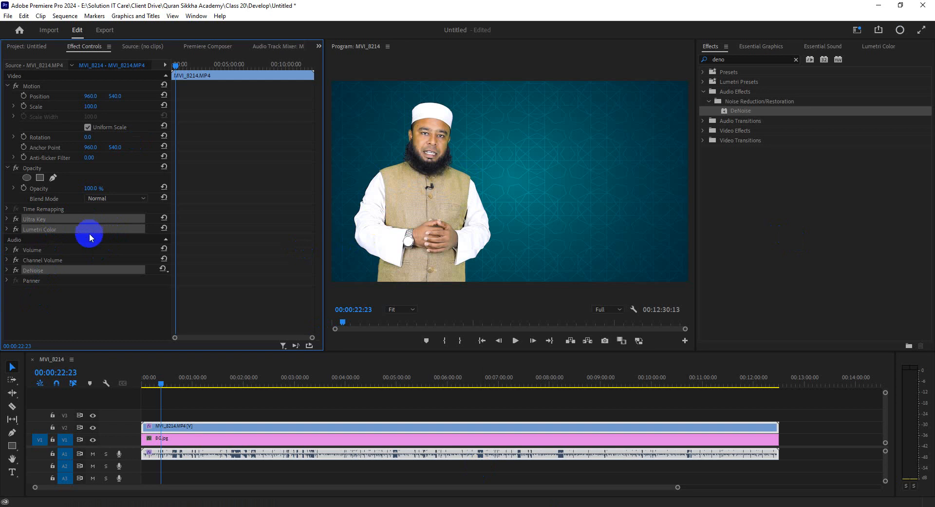
{"action": "right_click", "coordinate": [74, 222]}
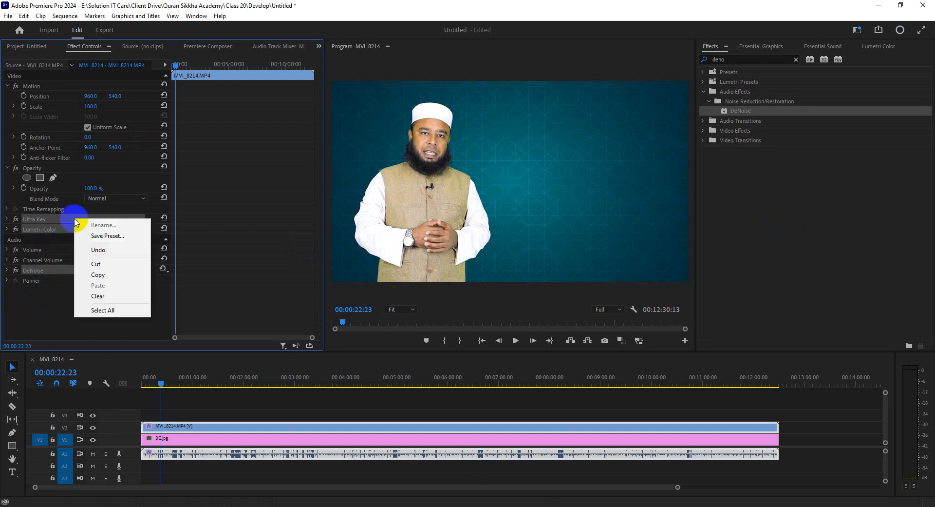
{"action": "left_click", "coordinate": [100, 237]}
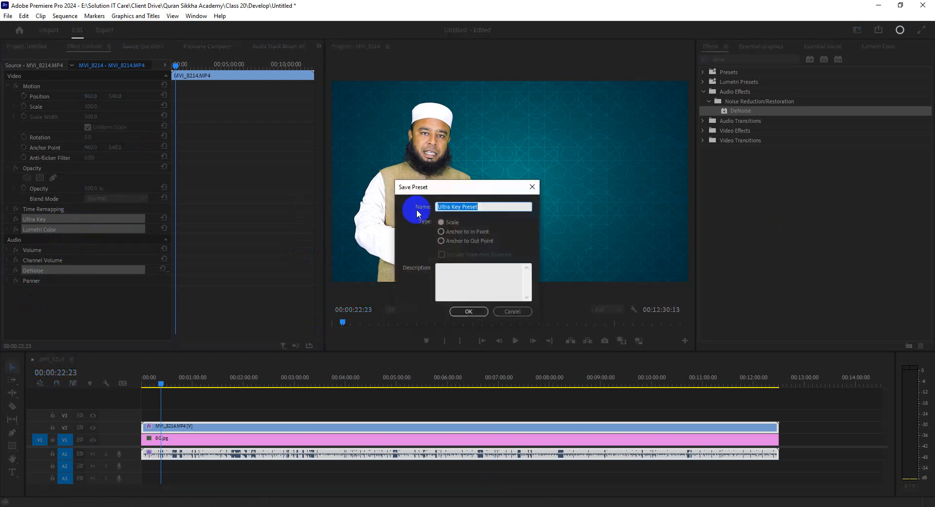
{"action": "left_click_drag", "start_coordinate": [463, 188], "coordinate": [208, 147]}
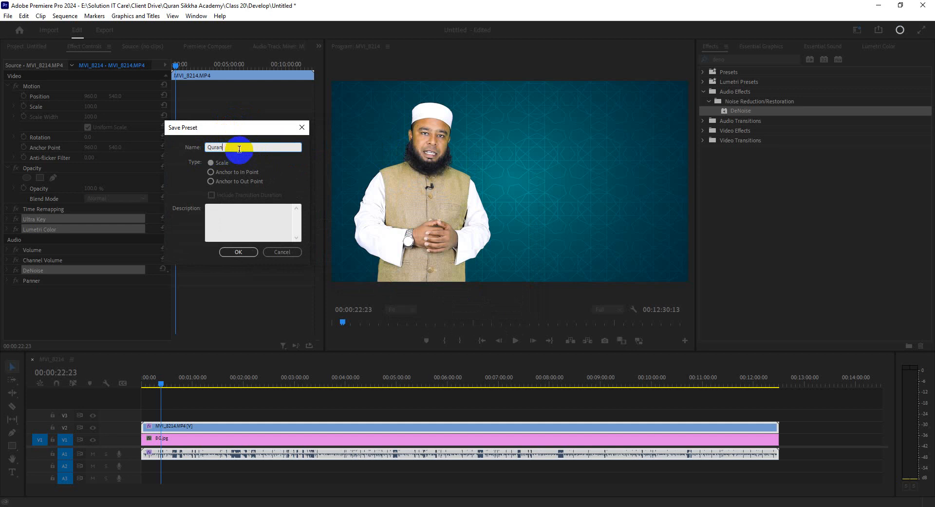
{"action": "type", "text": "Quran"}
{"action": "left_click_drag", "start_coordinate": [240, 128], "coordinate": [298, 100]}
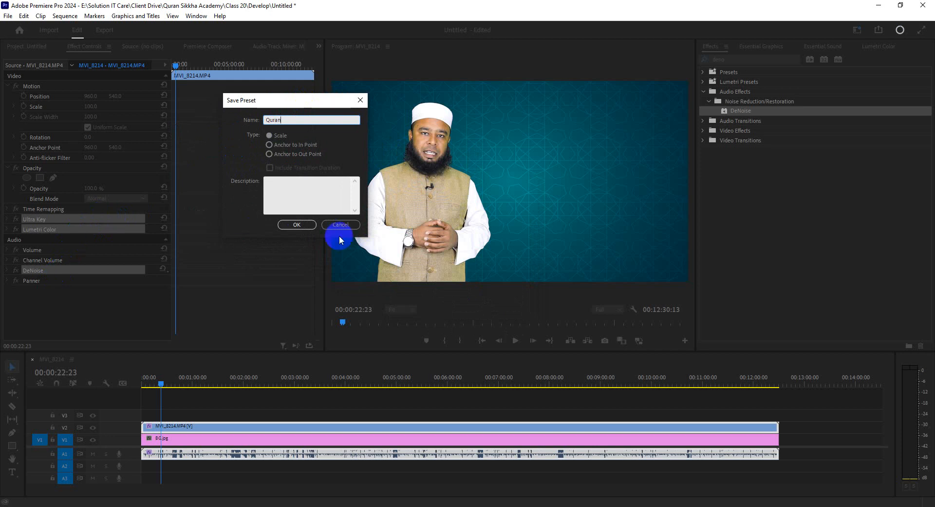
{"action": "left_click", "coordinate": [308, 226]}
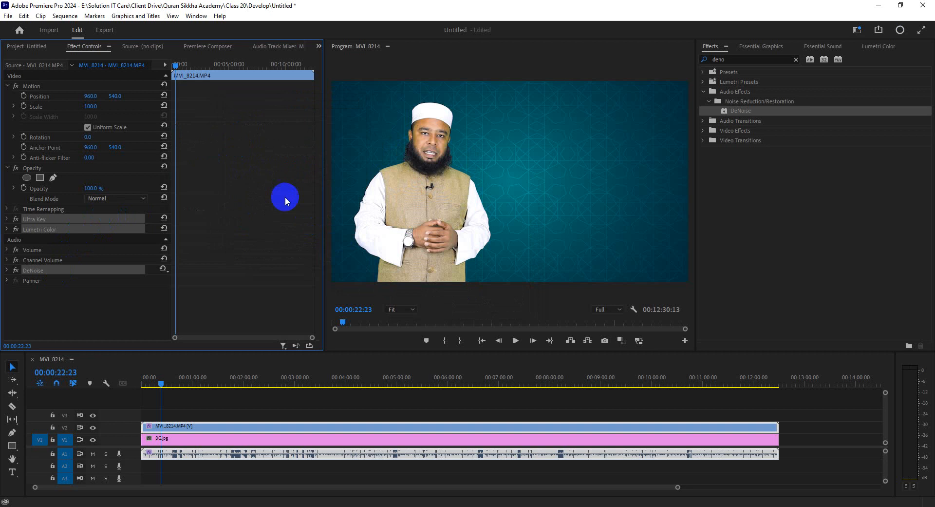
Clear the effects search and expand the Presets folder to find the Quran preset.
{"action": "left_click", "coordinate": [798, 59]}
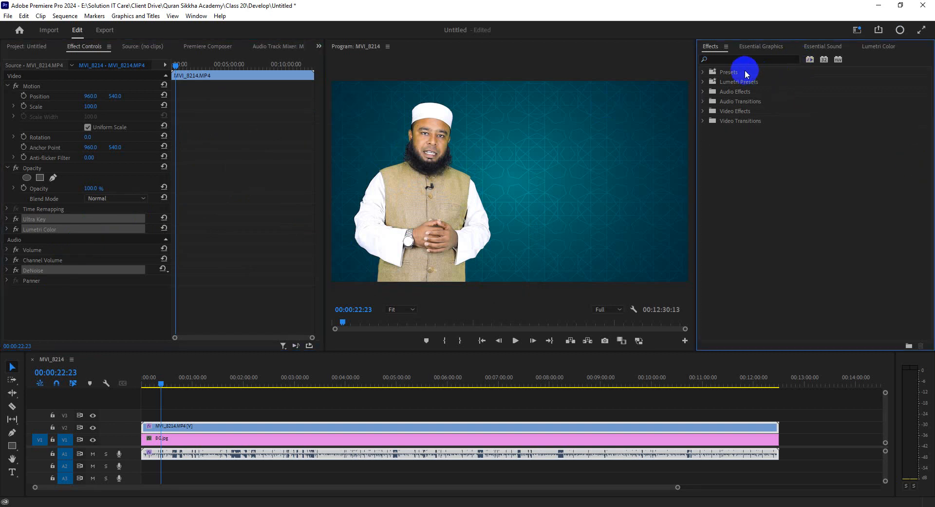
{"action": "left_click", "coordinate": [704, 72]}
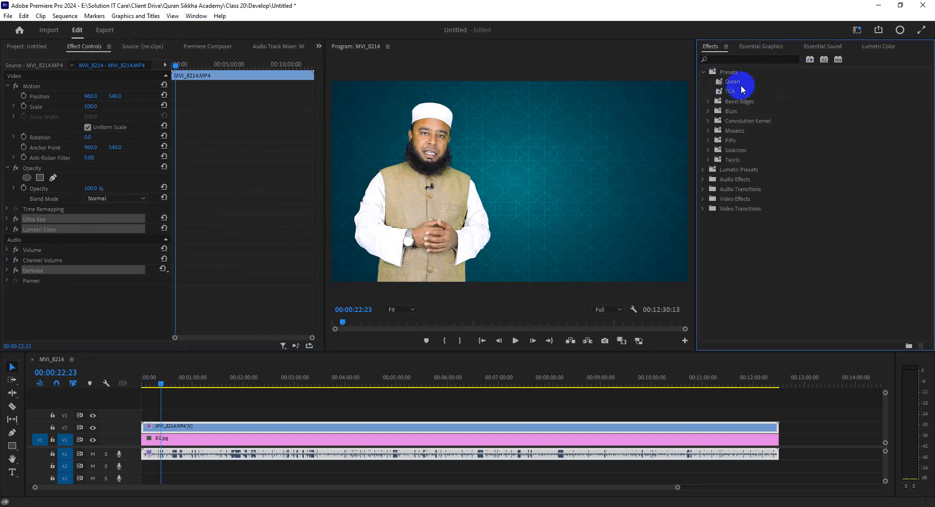
{"action": "mouse_move", "coordinate": [742, 81]}
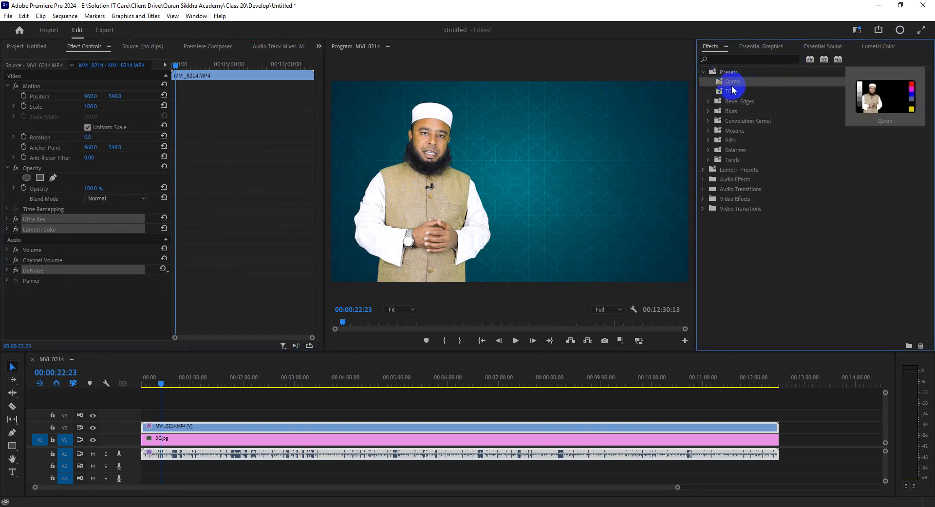
Delete the DeNoise, Lumetri Color and Ultra Key effects from the MVI_8214 clip.
{"action": "left_click", "coordinate": [79, 315]}
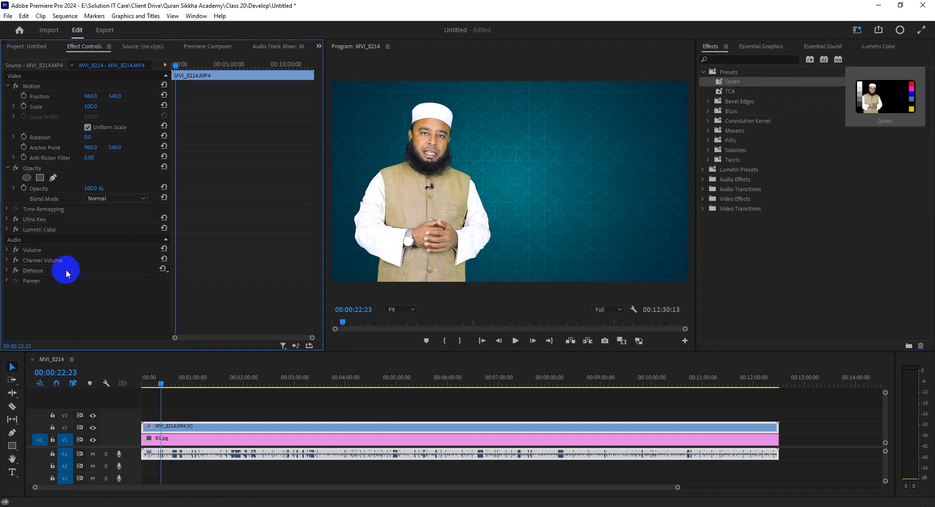
{"action": "left_click", "coordinate": [66, 271]}
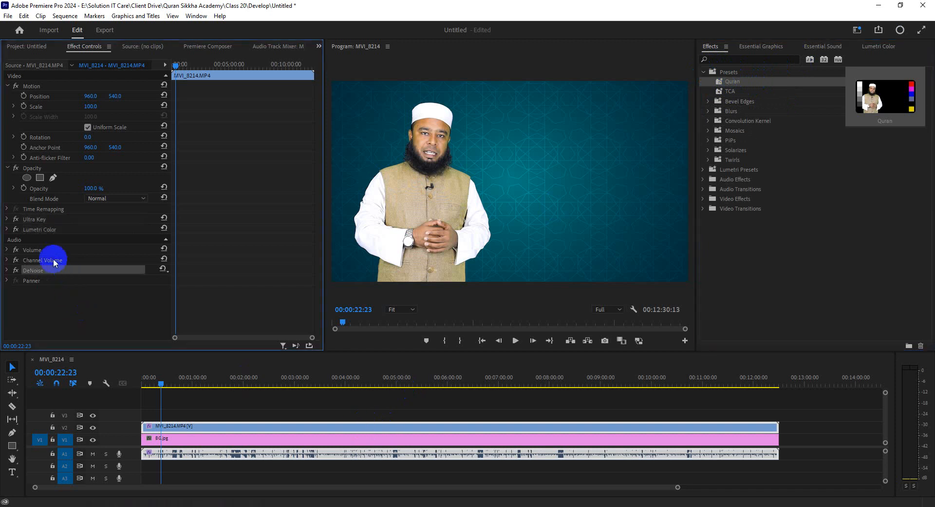
{"action": "left_click", "coordinate": [41, 302]}
{"action": "left_click", "coordinate": [43, 269]}
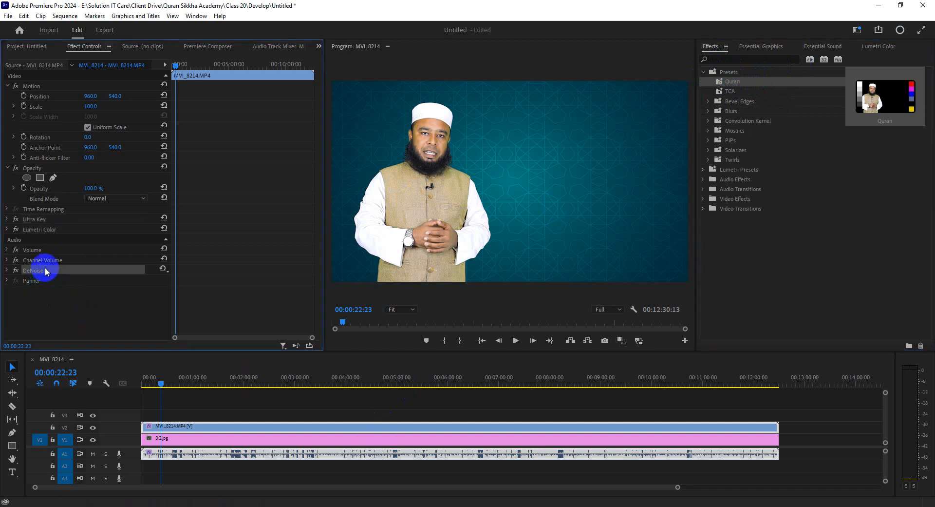
{"action": "key", "text": "Delete"}
{"action": "left_click", "coordinate": [51, 231]}
{"action": "key", "text": "Delete"}
{"action": "left_click", "coordinate": [52, 219]}
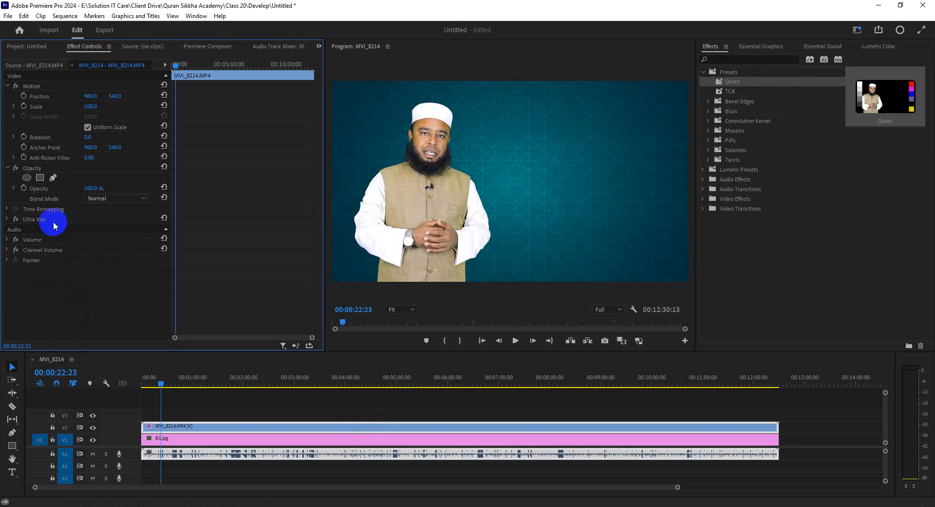
{"action": "key", "text": "Delete"}
Apply the Quran preset to the MVI_8214 clip in the timeline and maximize the Program monitor.
{"action": "left_click", "coordinate": [442, 162]}
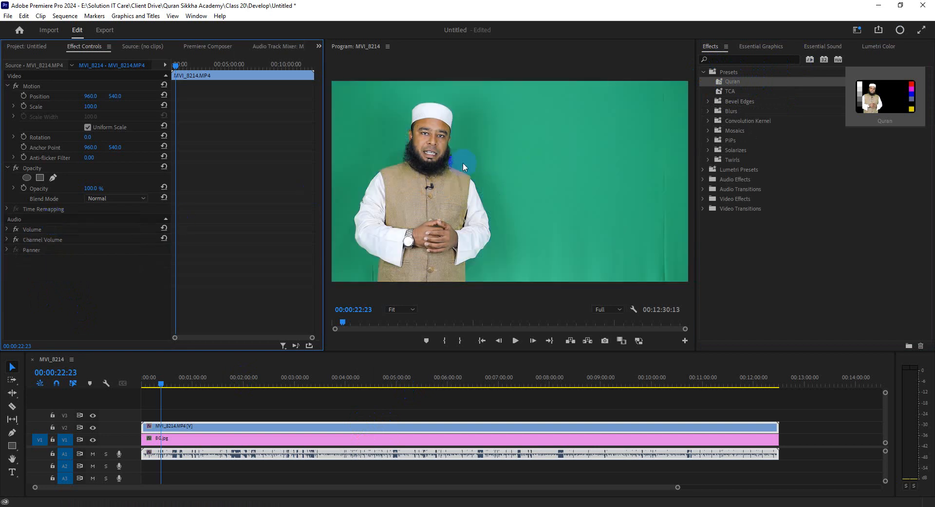
{"action": "left_click", "coordinate": [769, 286]}
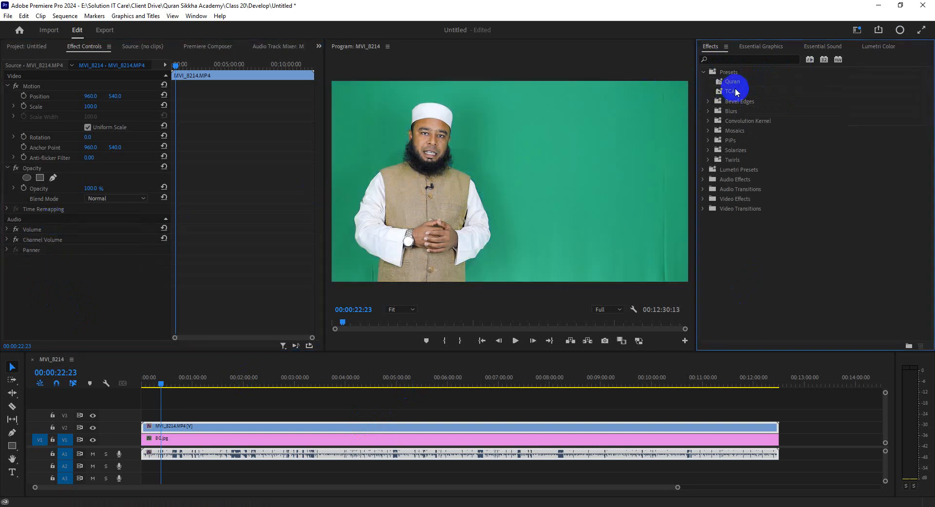
{"action": "left_click", "coordinate": [751, 82]}
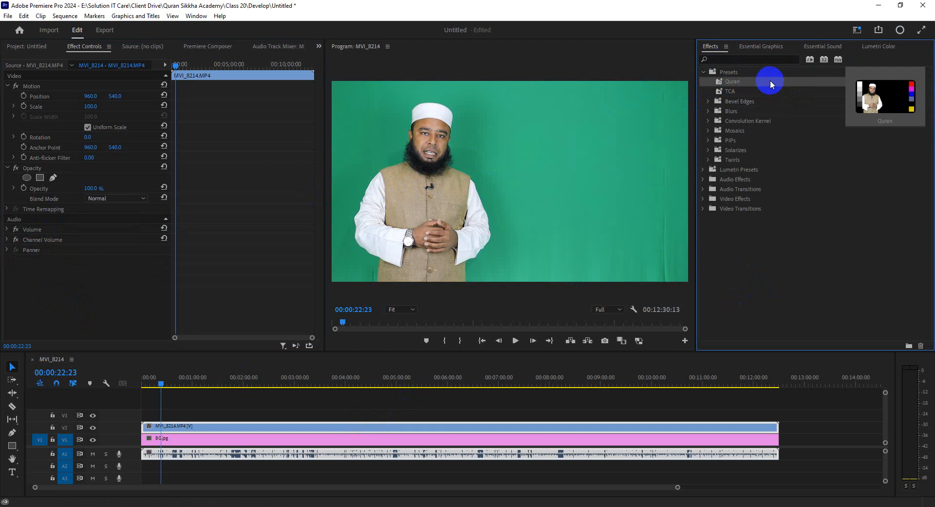
{"action": "left_click_drag", "start_coordinate": [417, 331], "coordinate": [344, 426]}
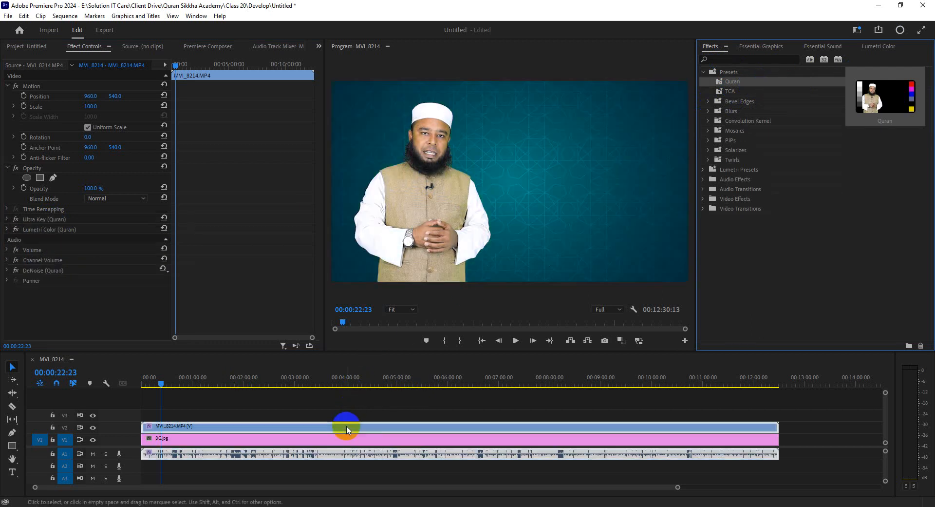
{"action": "key", "text": "grave"}
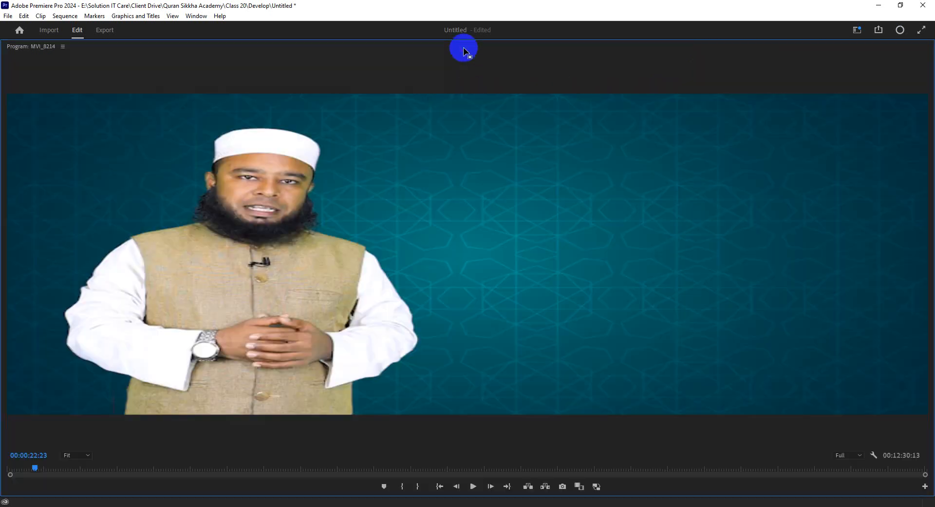
Restore the Program monitor to its normal size, check the Google Meet call, and return to Premiere Pro with no clip selected.
{"action": "key", "text": "grave"}
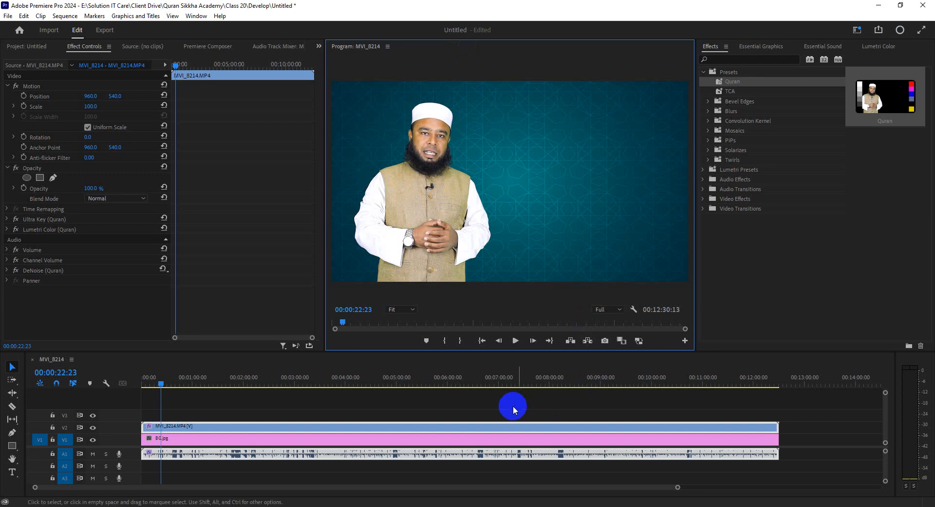
{"action": "left_click_drag", "start_coordinate": [513, 406], "coordinate": [424, 423]}
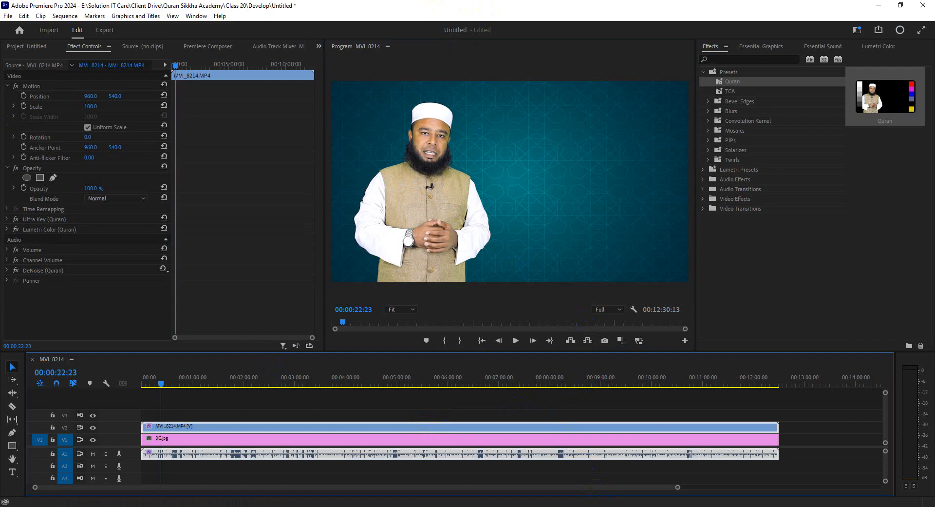
{"action": "left_click", "coordinate": [607, 506]}
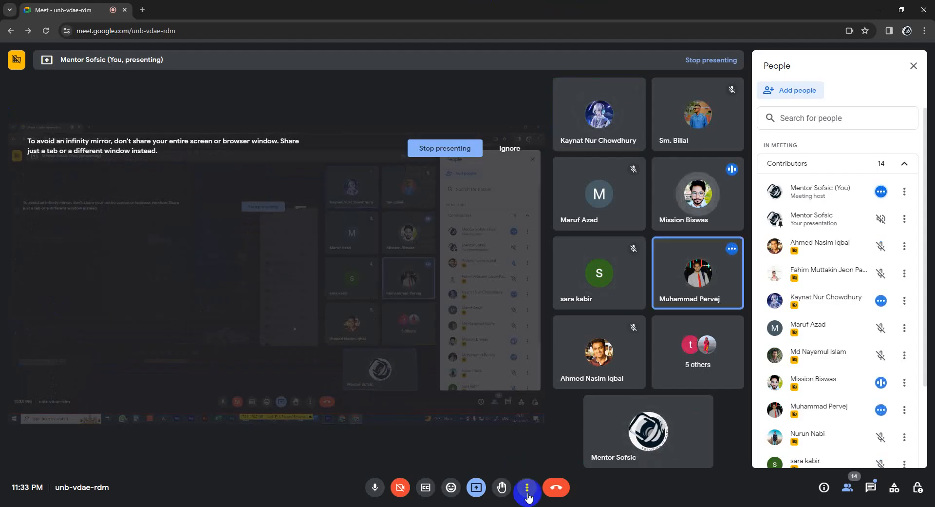
{"action": "left_click", "coordinate": [423, 506]}
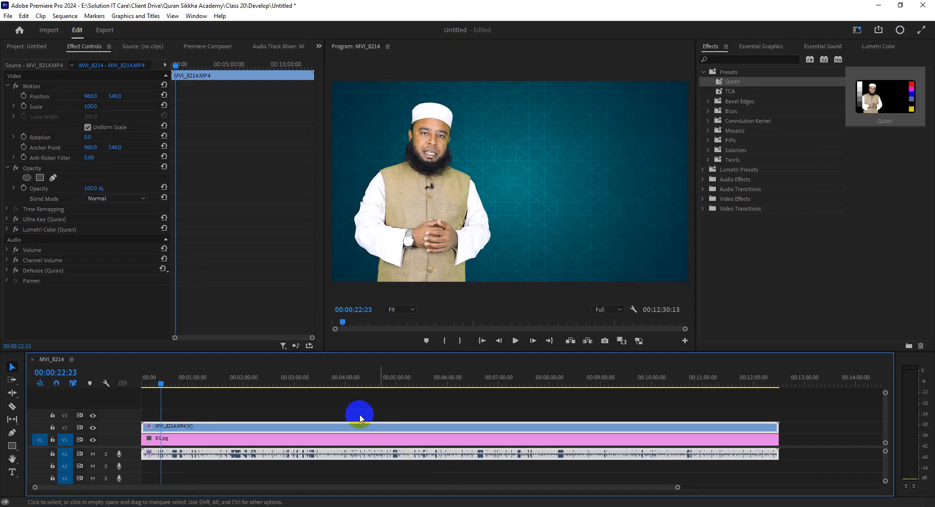
{"action": "left_click", "coordinate": [342, 405]}
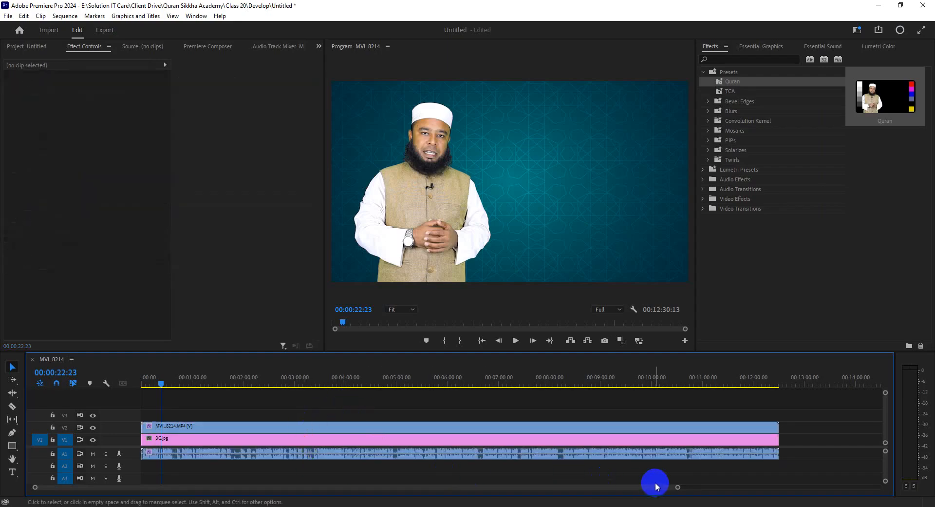
Return the playhead to the start of the sequence and magnify the timeline to show roughly its first 16 seconds.
{"action": "left_click_drag", "start_coordinate": [677, 488], "coordinate": [668, 487]}
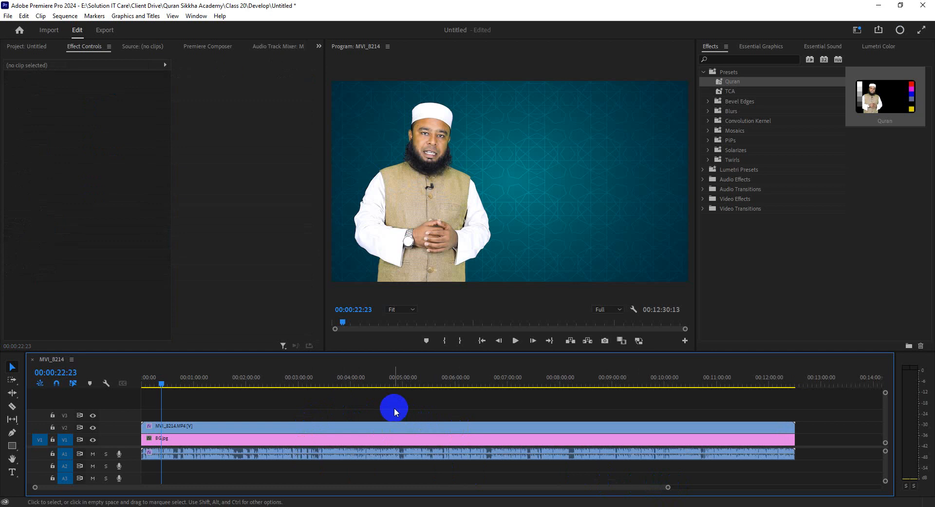
{"action": "left_click_drag", "start_coordinate": [142, 379], "coordinate": [101, 403]}
{"action": "left_click_drag", "start_coordinate": [669, 489], "coordinate": [382, 490]}
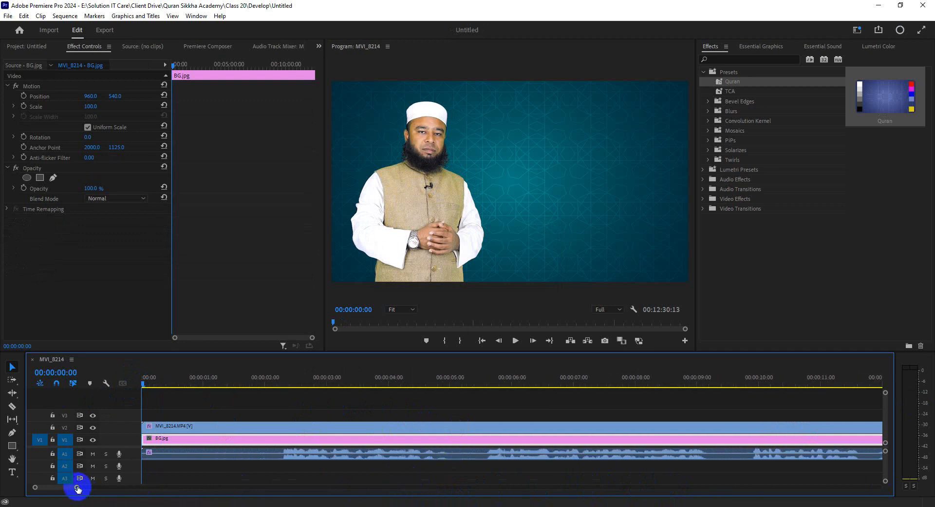
{"action": "left_click_drag", "start_coordinate": [79, 489], "coordinate": [88, 487]}
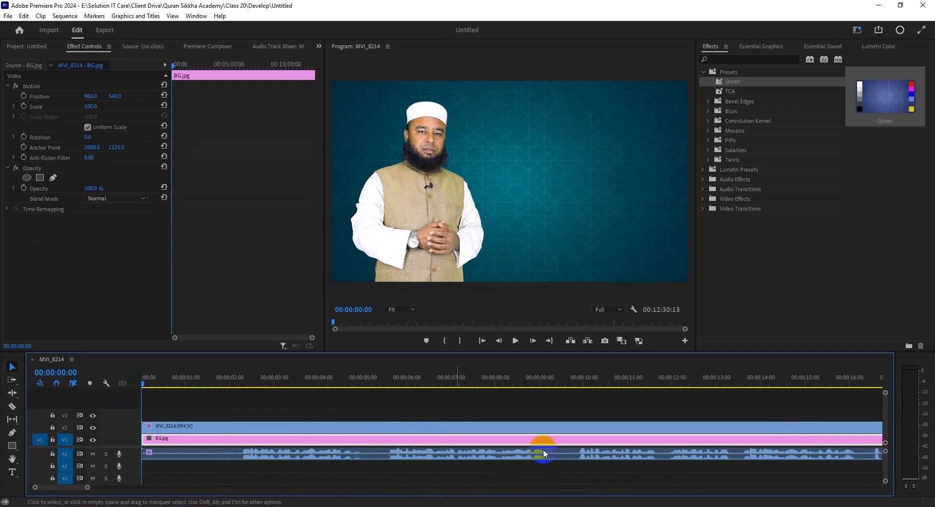
Scrub the first two seconds of the MVI_8214 clip to find where the speech begins.
{"action": "left_click", "coordinate": [423, 410]}
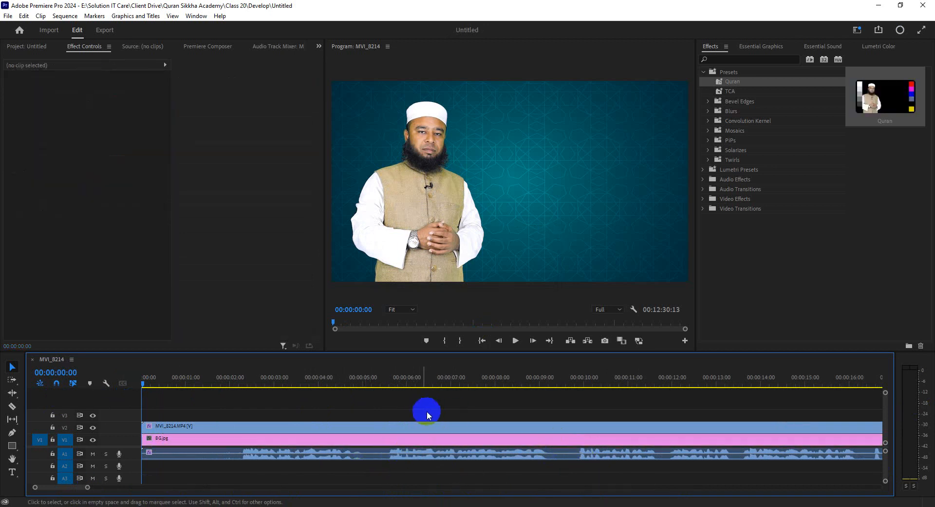
{"action": "left_click", "coordinate": [525, 429]}
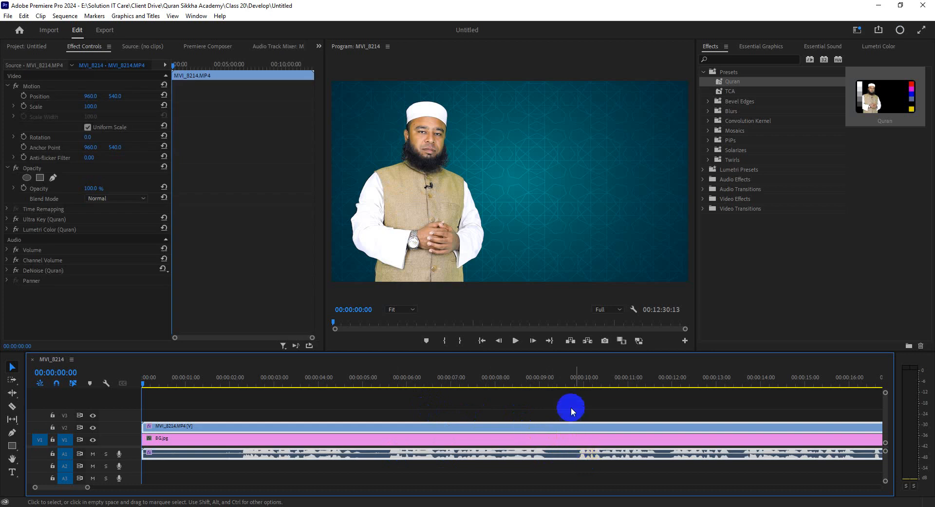
{"action": "left_click", "coordinate": [328, 400]}
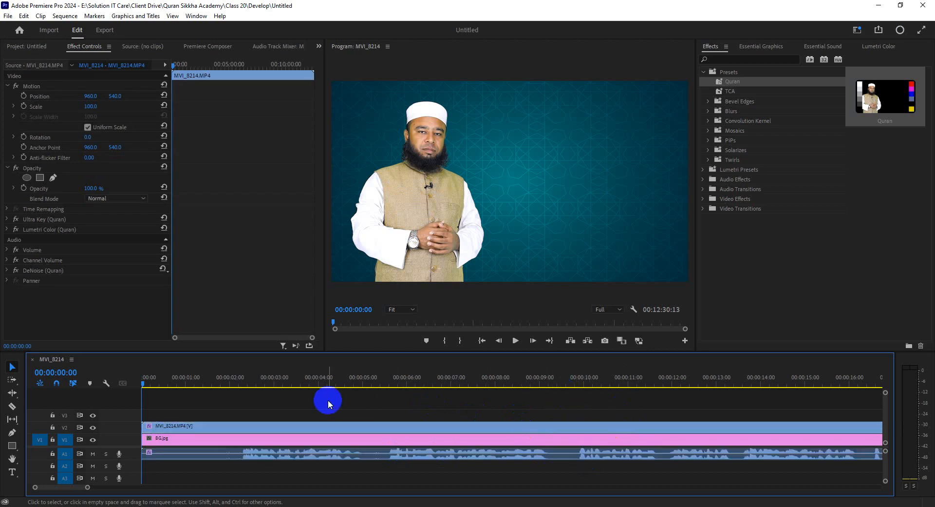
{"action": "left_click", "coordinate": [201, 385]}
{"action": "left_click_drag", "start_coordinate": [193, 387], "coordinate": [226, 407]}
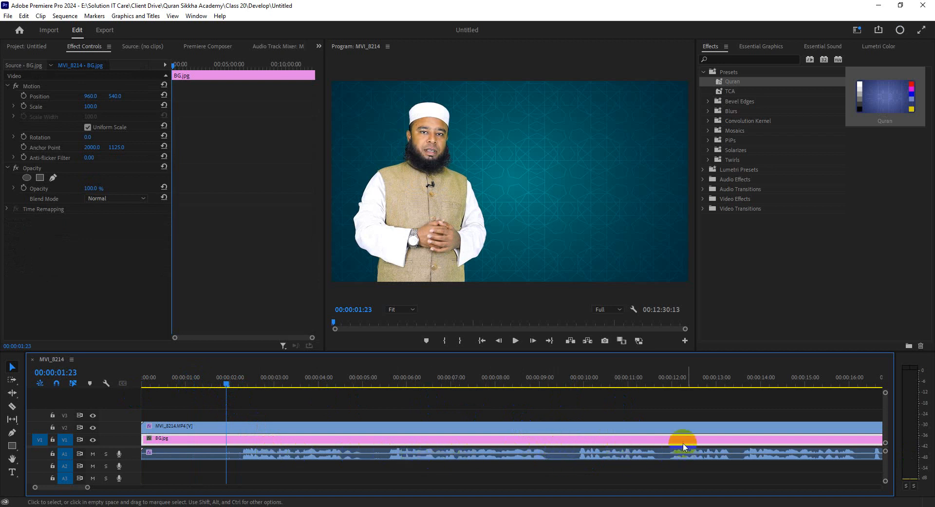
{"action": "left_click", "coordinate": [335, 413]}
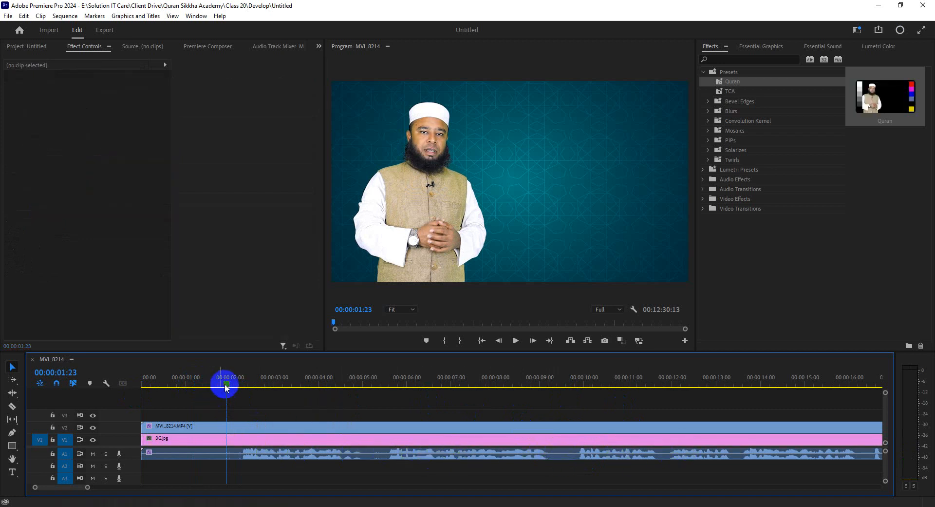
{"action": "left_click_drag", "start_coordinate": [224, 385], "coordinate": [243, 439]}
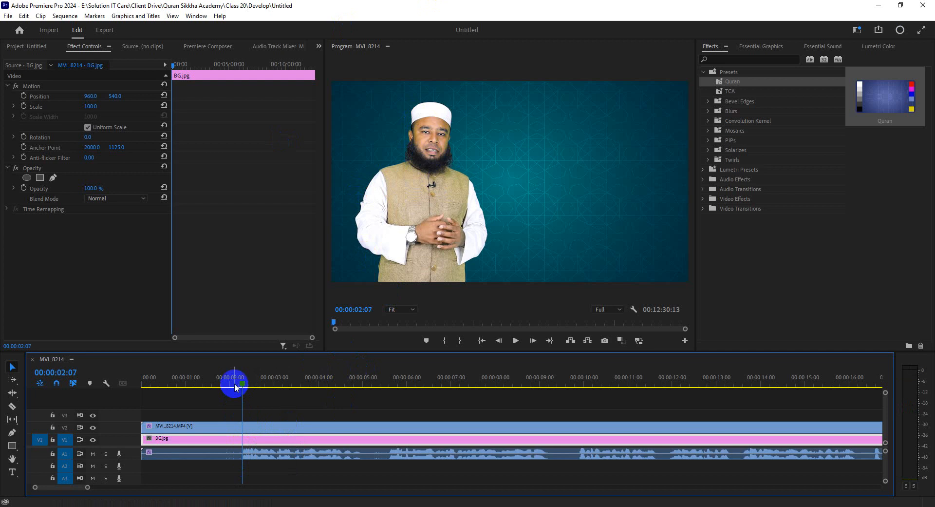
{"action": "left_click_drag", "start_coordinate": [242, 383], "coordinate": [214, 388]}
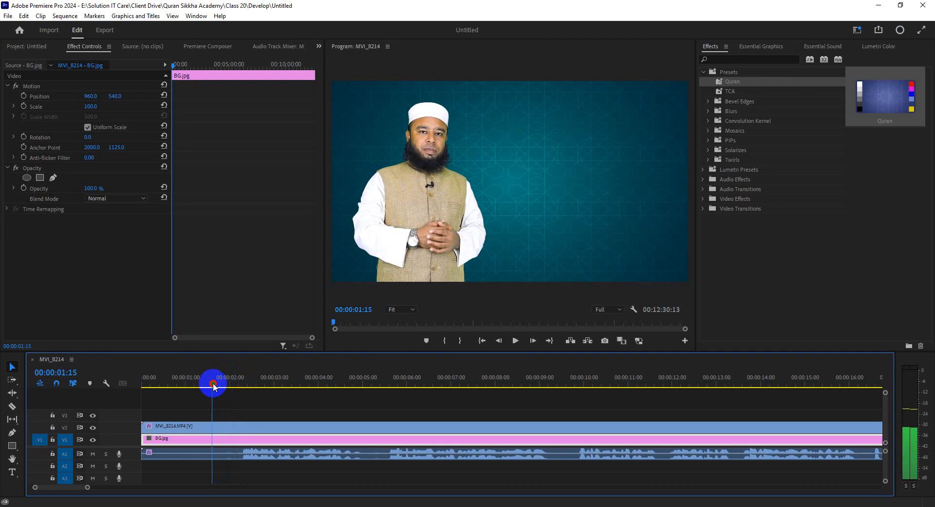
{"action": "left_click", "coordinate": [213, 438]}
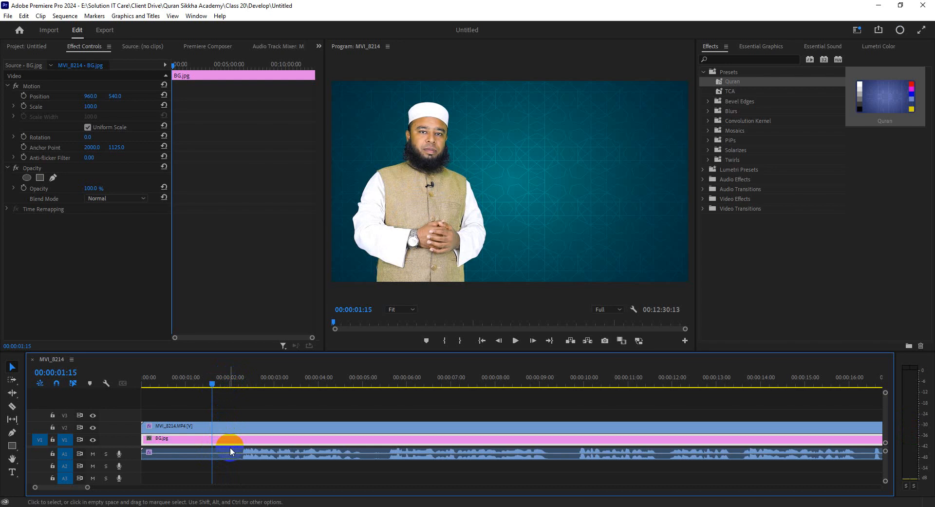
{"action": "left_click_drag", "start_coordinate": [230, 382], "coordinate": [240, 383]}
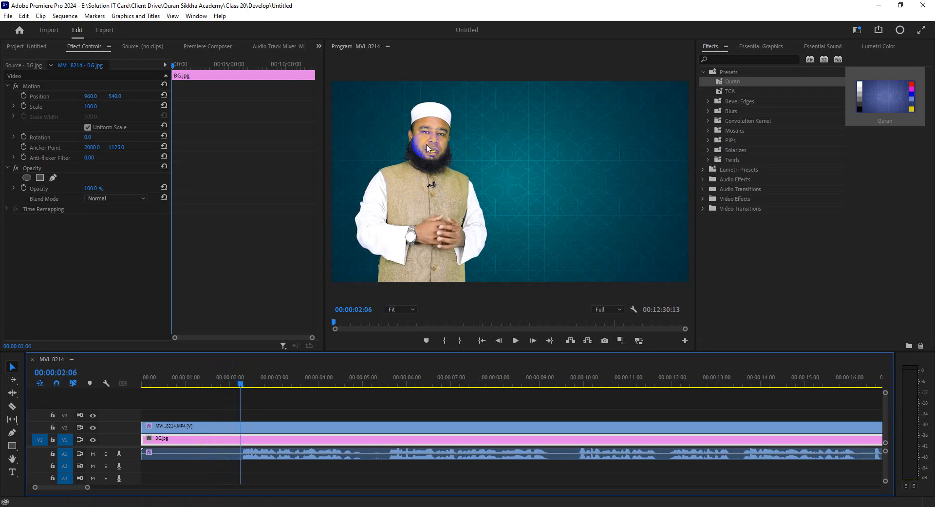
{"action": "left_click", "coordinate": [236, 381]}
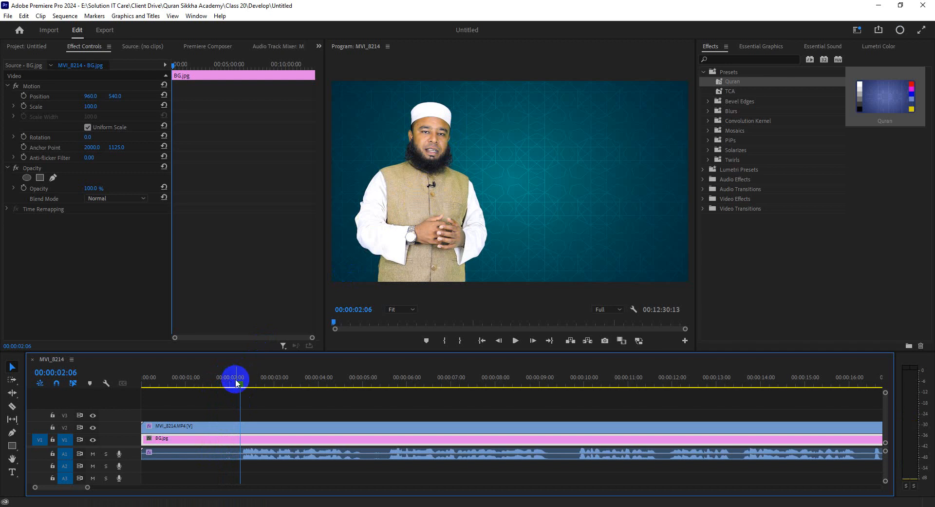
{"action": "left_click_drag", "start_coordinate": [236, 381], "coordinate": [214, 386]}
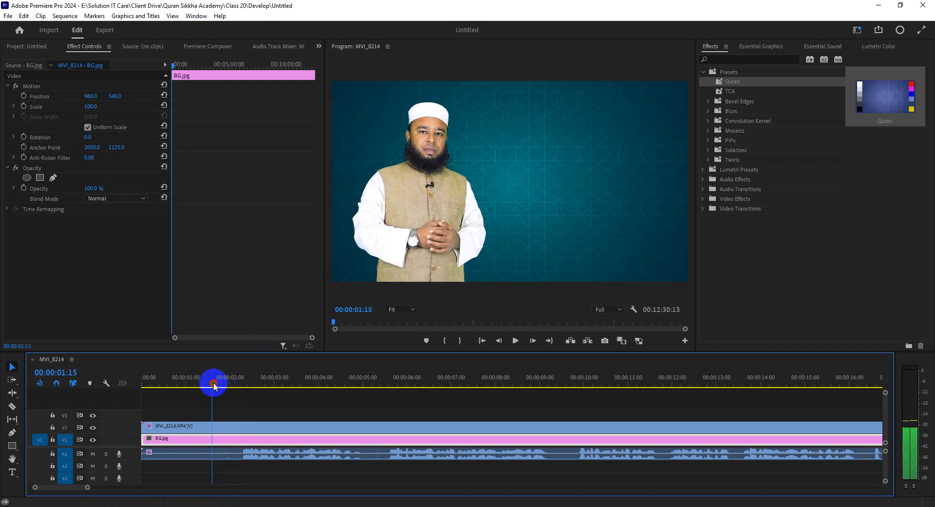
{"action": "left_click", "coordinate": [236, 425]}
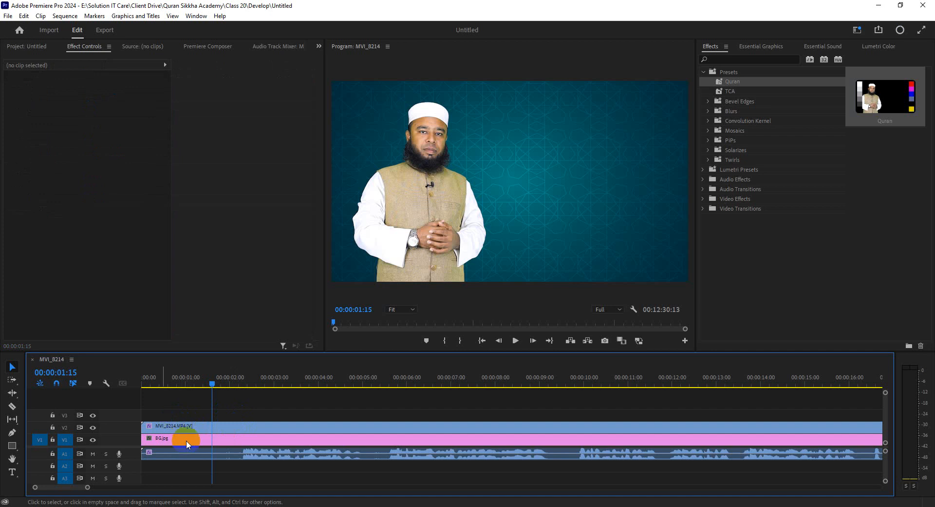
{"action": "left_click", "coordinate": [227, 436]}
{"action": "key", "text": "ctrl+z"}
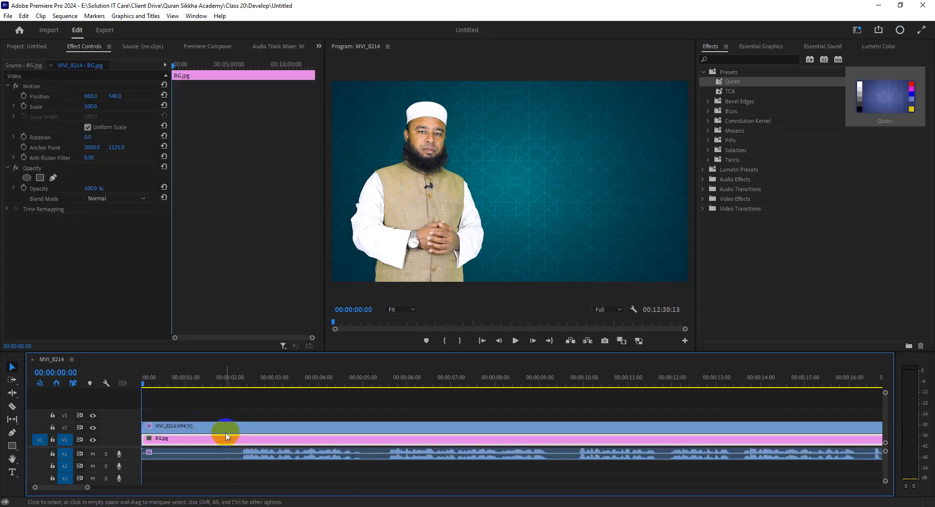
Split the MVI_8214 clip and the BG.jpg clip at 00:00:01:23 with the Razor tool.
{"action": "left_click", "coordinate": [221, 408]}
{"action": "mouse_move", "coordinate": [217, 381]}
{"action": "left_mouse_down"}
{"action": "mouse_move", "coordinate": [223, 409]}
{"action": "mouse_move", "coordinate": [225, 386]}
{"action": "left_mouse_up"}
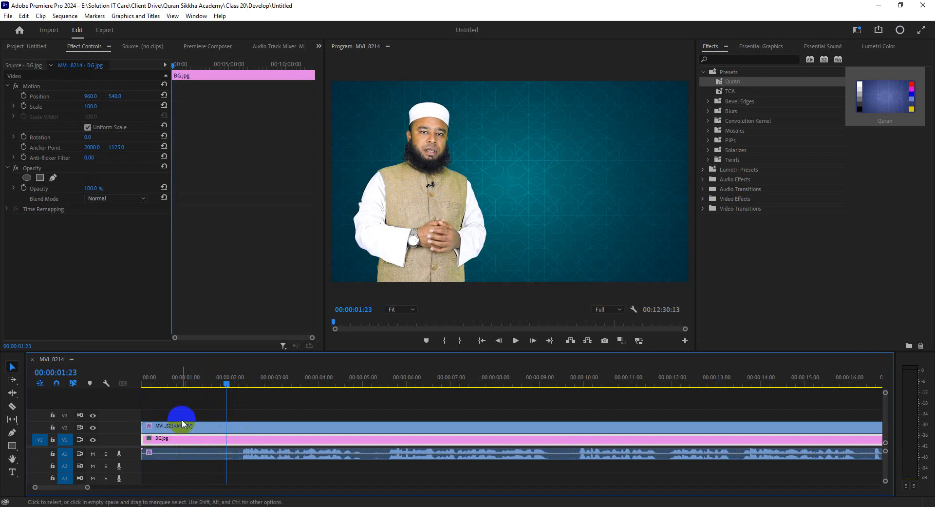
{"action": "key", "text": "c"}
{"action": "left_click", "coordinate": [227, 427]}
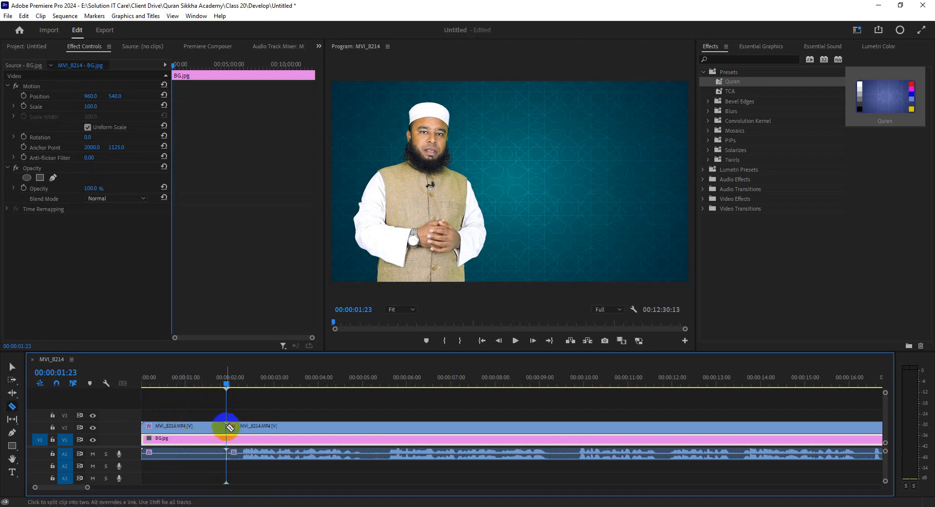
{"action": "left_click", "coordinate": [226, 440]}
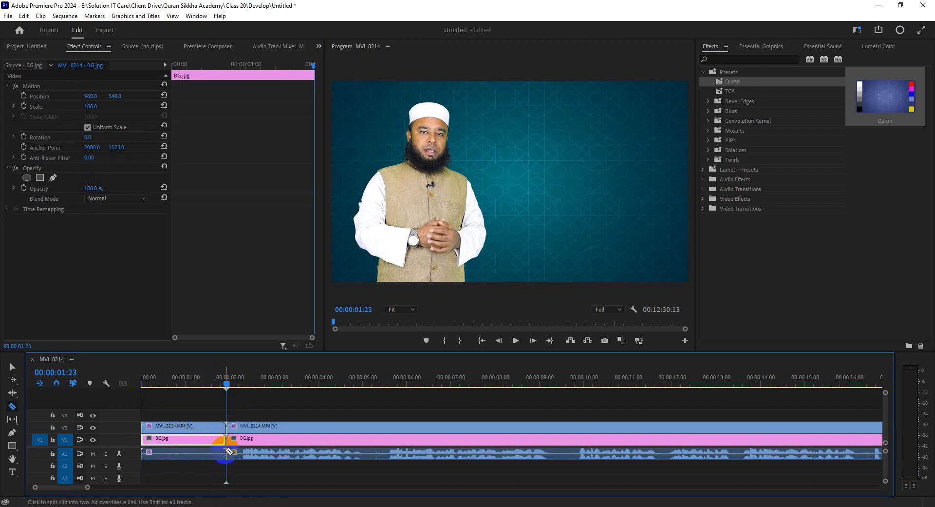
Delete the opening pieces of the MVI_8214 and BG.jpg clips before the cut and close the resulting gap.
{"action": "key", "text": "v"}
{"action": "left_click_drag", "start_coordinate": [182, 402], "coordinate": [213, 473]}
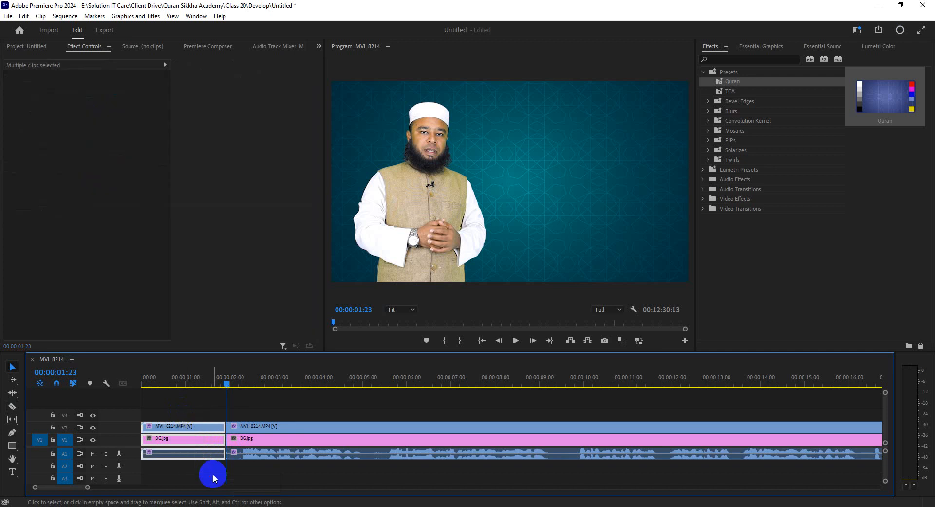
{"action": "key", "text": "Delete"}
{"action": "left_click", "coordinate": [190, 427]}
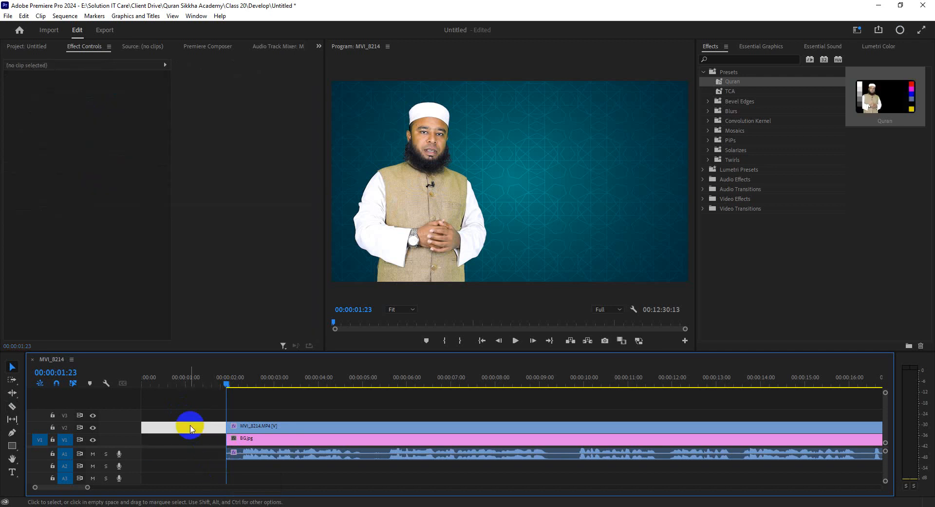
{"action": "key", "text": "Delete"}
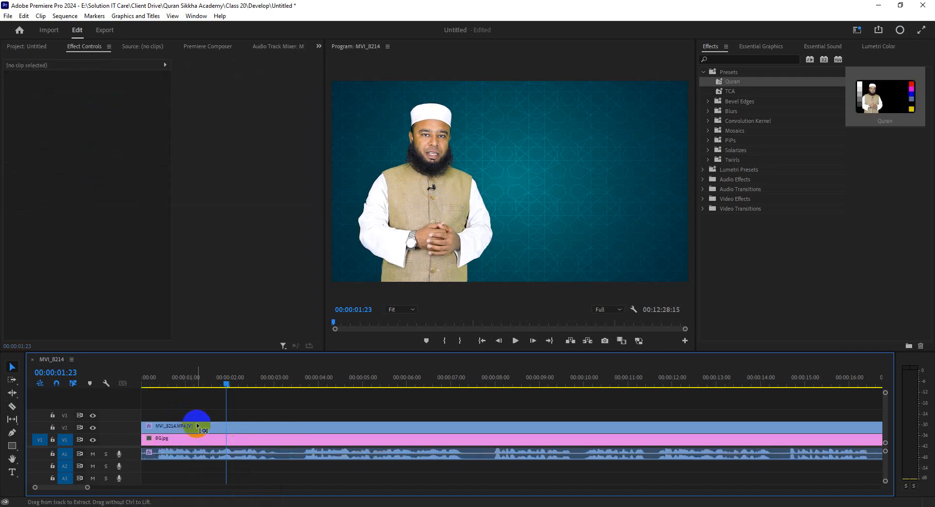
Undo the gap closing, the deletion of the opening pieces and the Razor cuts.
{"action": "key", "text": "ctrl+z"}
{"action": "key", "text": "ctrl+z"}
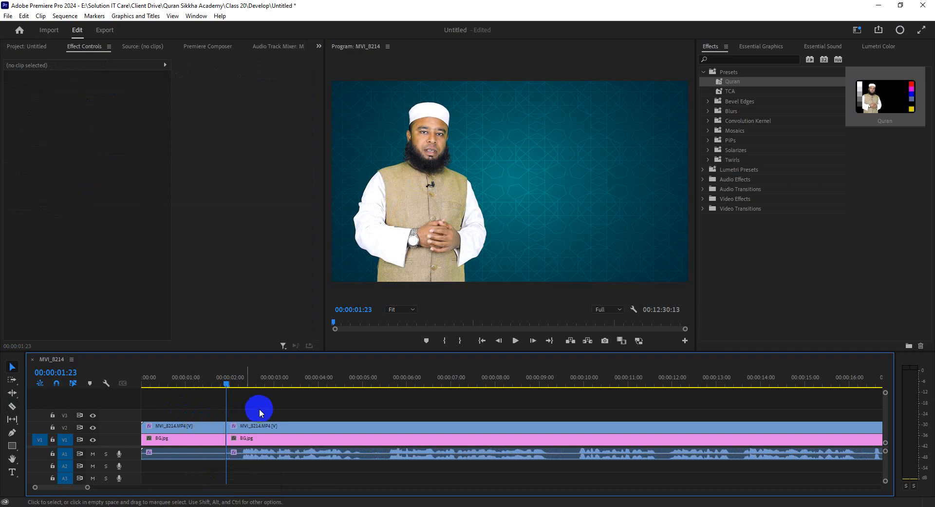
{"action": "key", "text": "ctrl+z"}
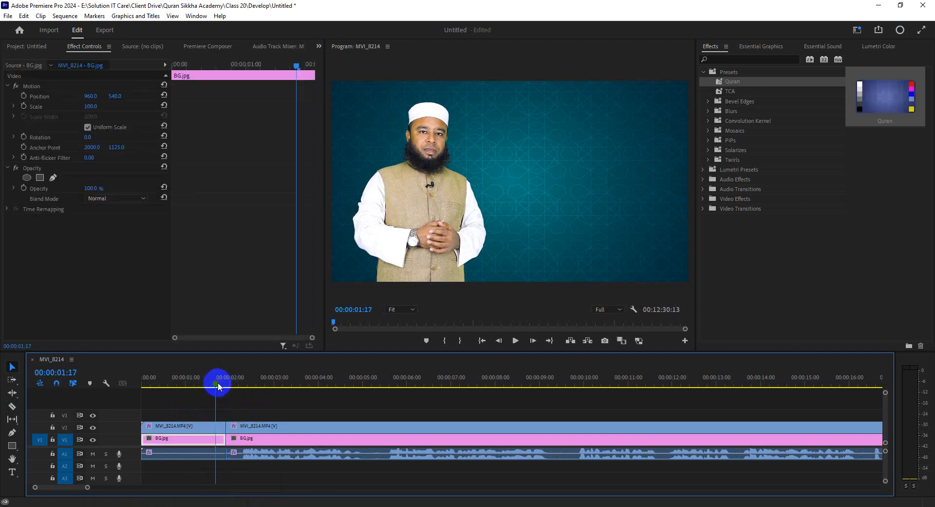
{"action": "left_click", "coordinate": [215, 382]}
{"action": "key", "text": "ctrl+z"}
Ripple trim the start of the MVI_8214 and BG.jpg clips up to 00:00:01:17 and play the new opening.
{"action": "mouse_move", "coordinate": [215, 381]}
{"action": "left_mouse_down"}
{"action": "mouse_move", "coordinate": [226, 388]}
{"action": "mouse_move", "coordinate": [214, 390]}
{"action": "left_mouse_up"}
{"action": "key", "text": "q"}
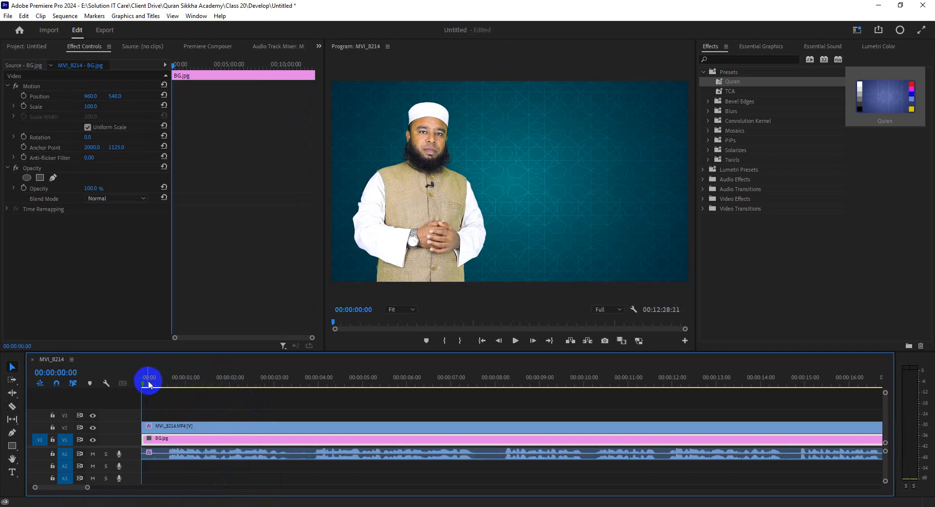
{"action": "key", "text": "space"}
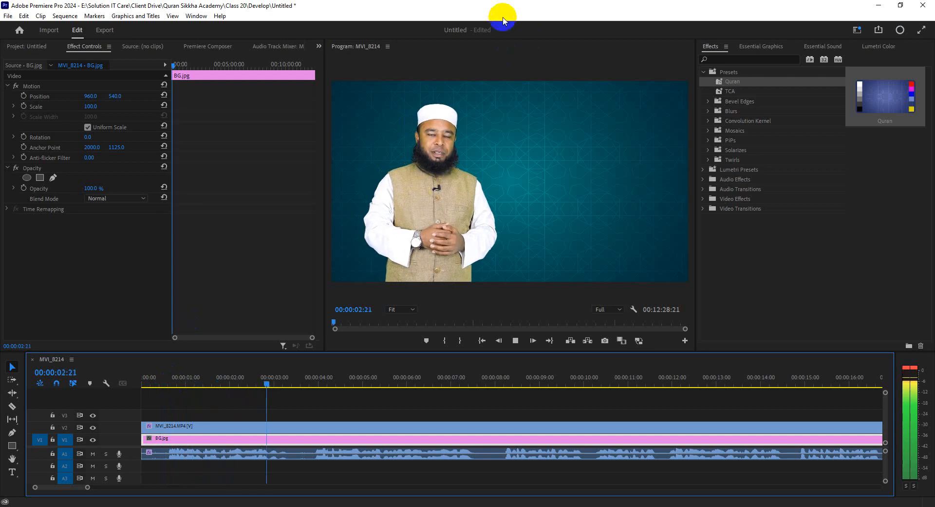
{"action": "key", "text": "space"}
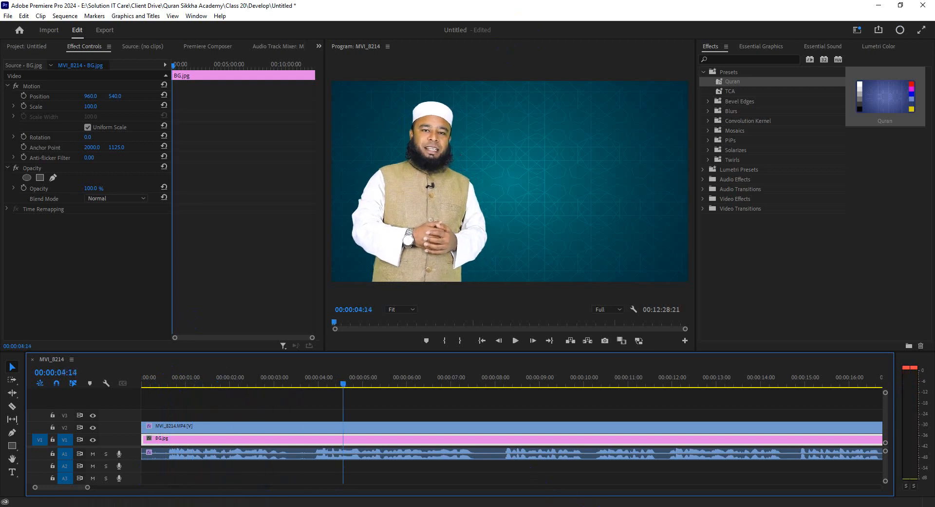
Switch to the Google Meet call to check the participants, and return to the Premiere Pro timeline.
{"action": "left_click", "coordinate": [581, 506]}
{"action": "left_click", "coordinate": [877, 210]}
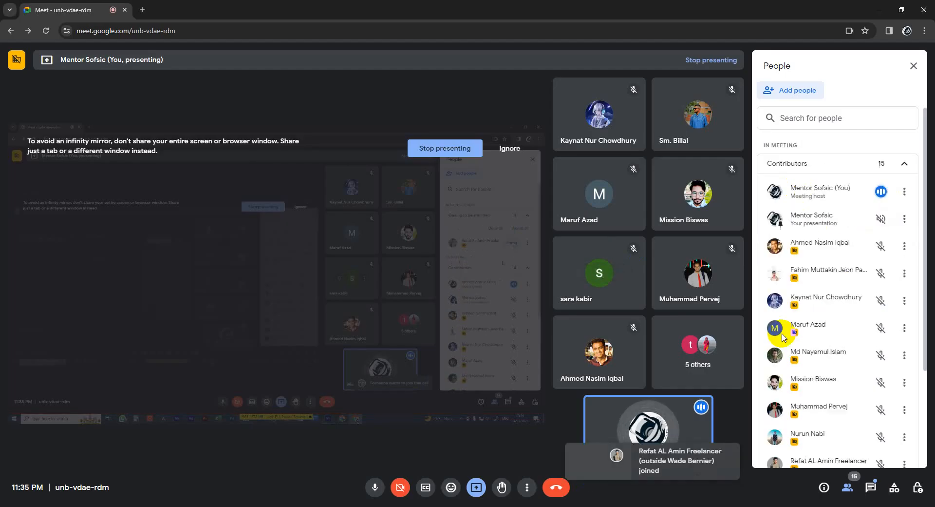
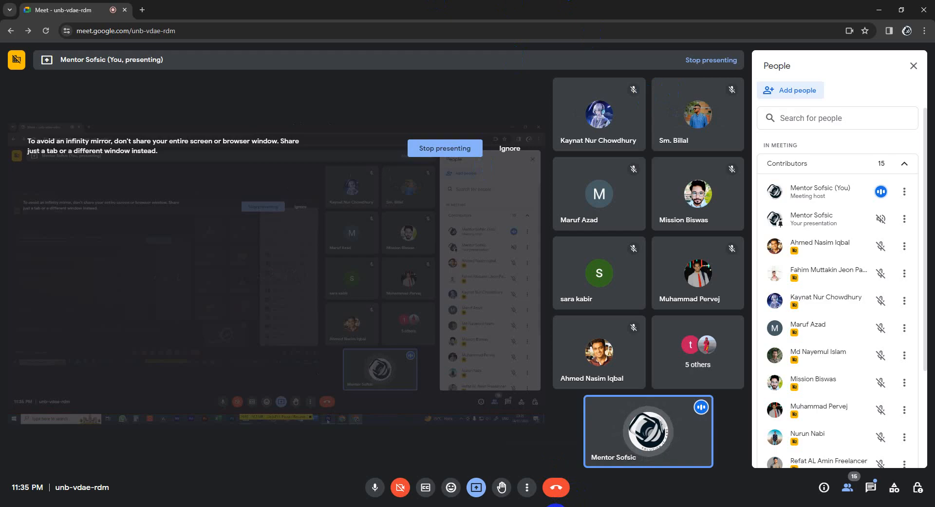
{"action": "left_click", "coordinate": [555, 506]}
{"action": "left_click", "coordinate": [384, 405]}
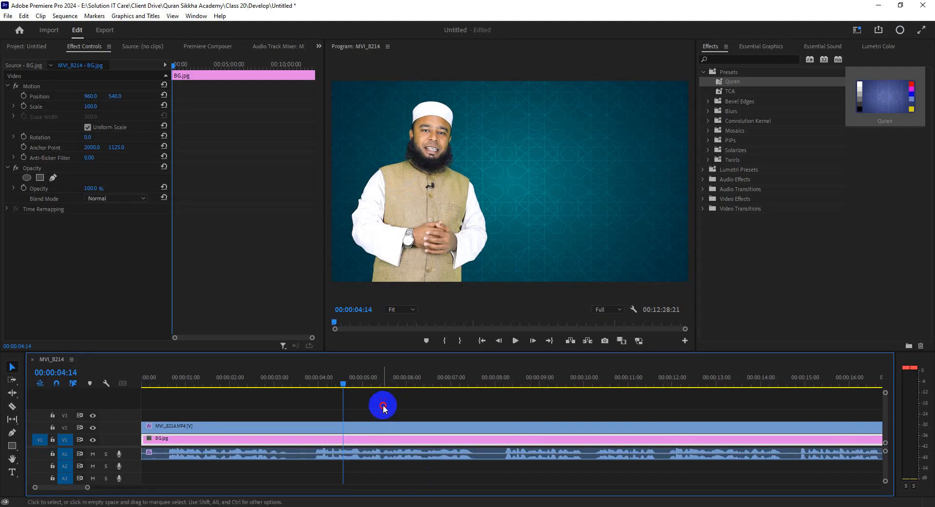
Play the sequence from about 00:00:03:20 to review the trimmed opening, and save the project.
{"action": "left_click", "coordinate": [391, 425]}
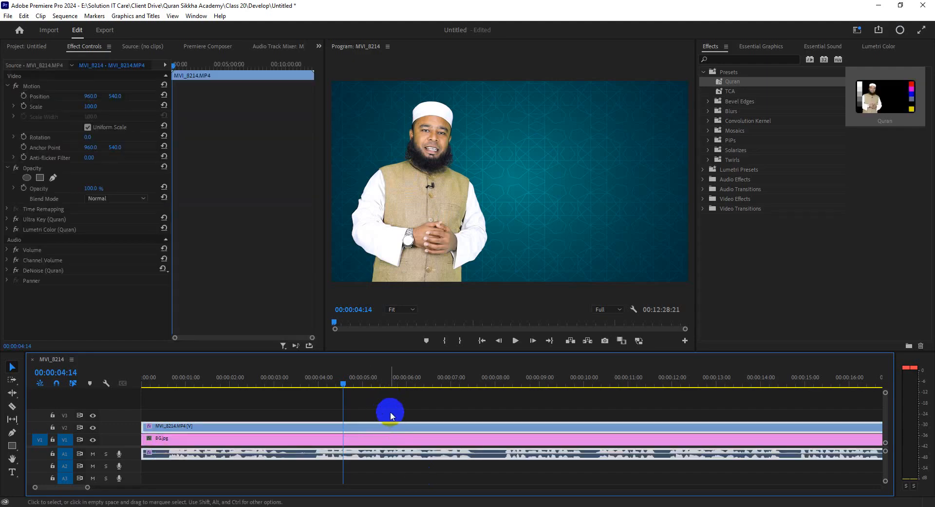
{"action": "left_click", "coordinate": [390, 415]}
{"action": "key", "text": "space"}
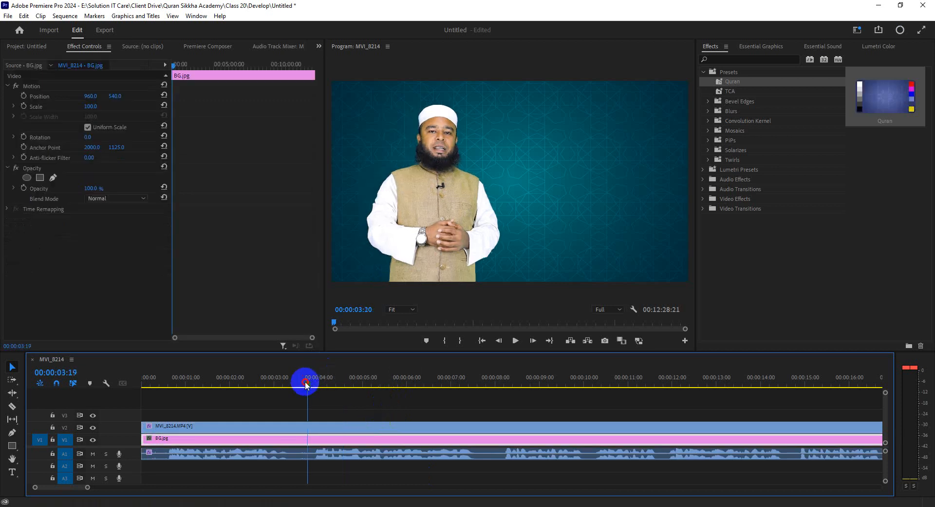
{"action": "left_click_drag", "start_coordinate": [497, 409], "coordinate": [452, 410]}
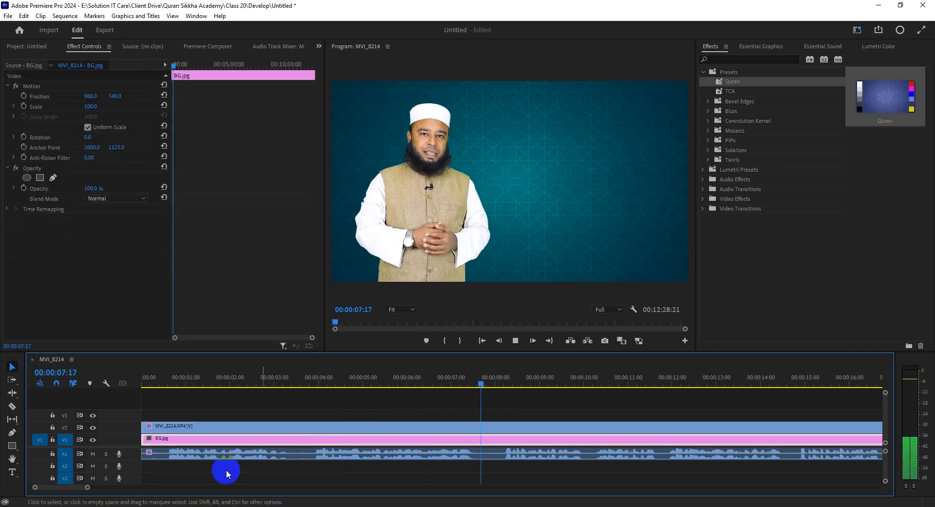
{"action": "left_click_drag", "start_coordinate": [95, 488], "coordinate": [310, 482]}
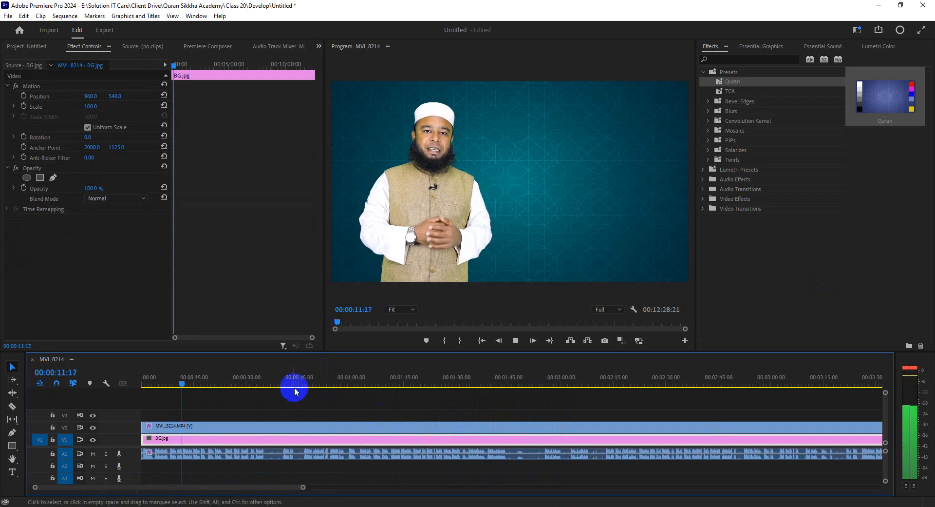
{"action": "left_click", "coordinate": [232, 420]}
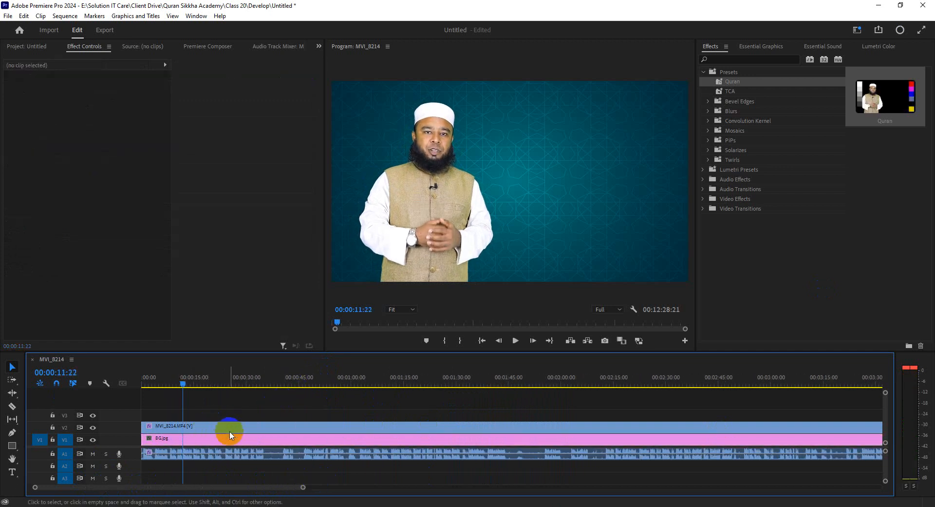
{"action": "key", "text": "ctrl+s"}
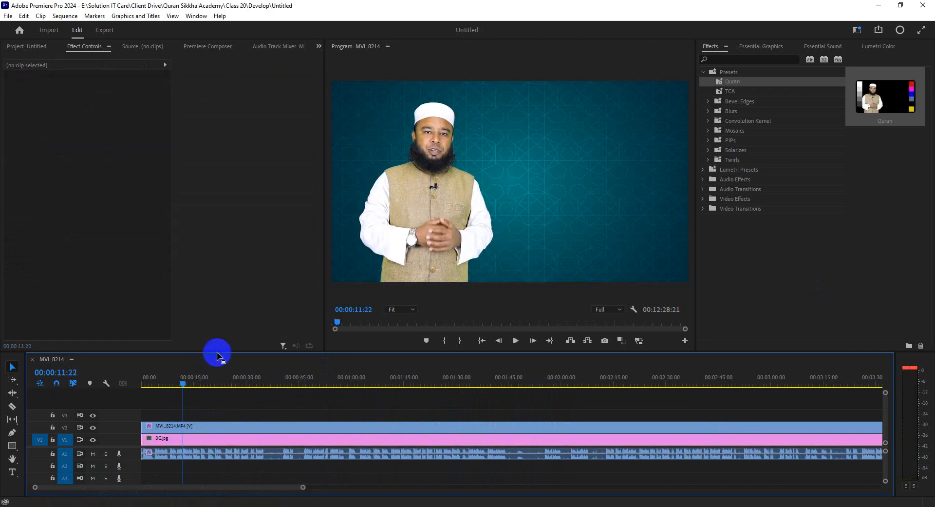
Enlarge the timeline area and show the safe margins over the program picture at 00:00:34:20.
{"action": "left_click_drag", "start_coordinate": [217, 352], "coordinate": [219, 330]}
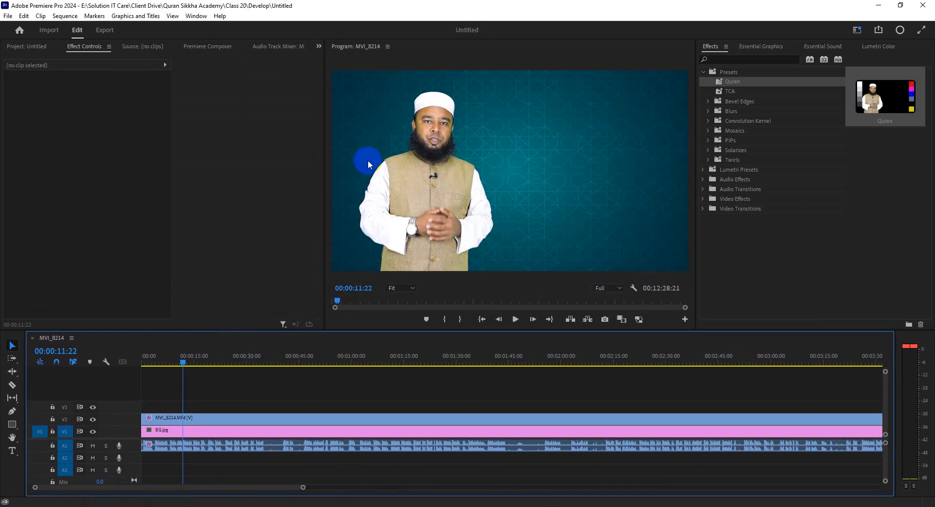
{"action": "left_click", "coordinate": [264, 371]}
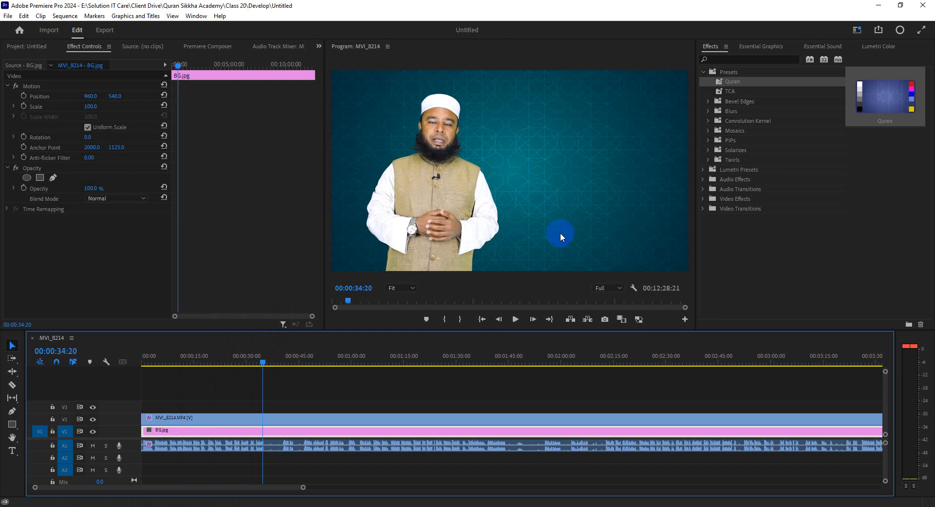
{"action": "left_click", "coordinate": [632, 287]}
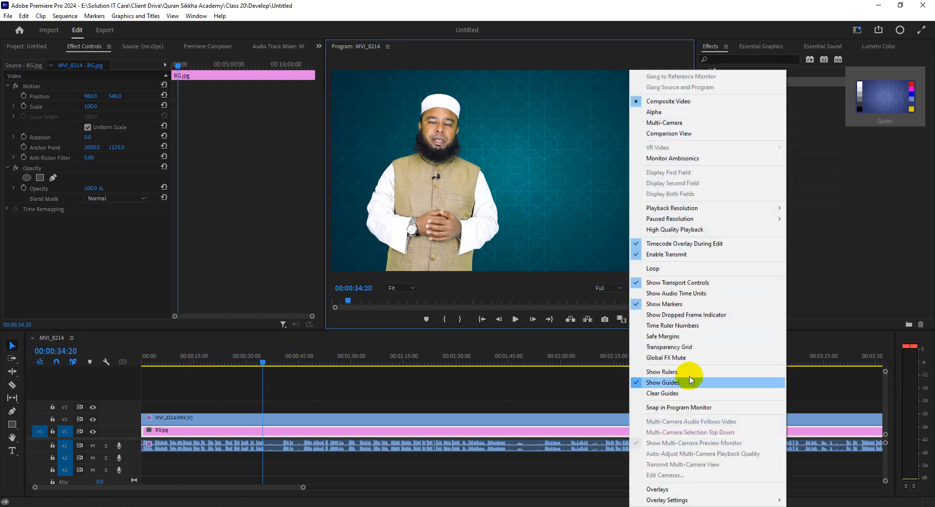
{"action": "left_click", "coordinate": [663, 336]}
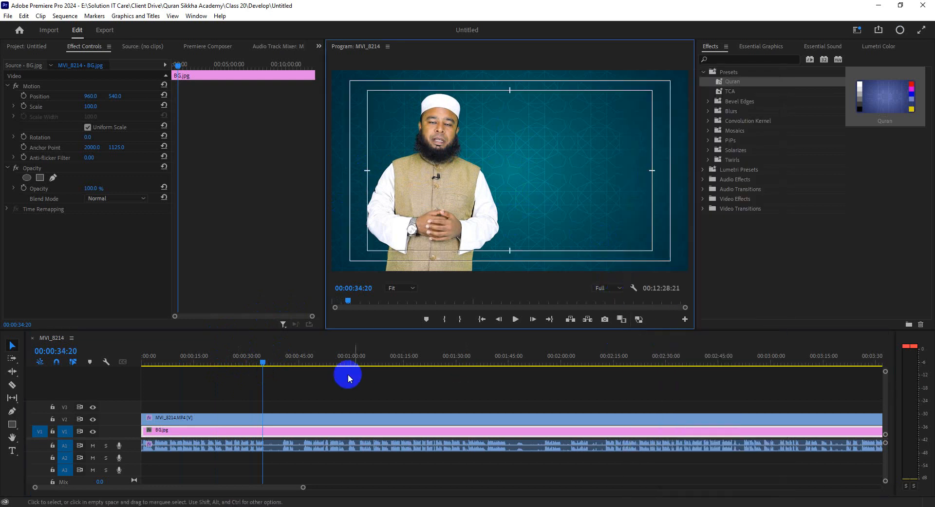
Find the point where the speaker turns aside and cut the MVI_8214 and BG.jpg clips at 00:00:57:19.
{"action": "left_click", "coordinate": [267, 361]}
{"action": "left_click_drag", "start_coordinate": [267, 361], "coordinate": [247, 360]}
{"action": "key", "text": "space"}
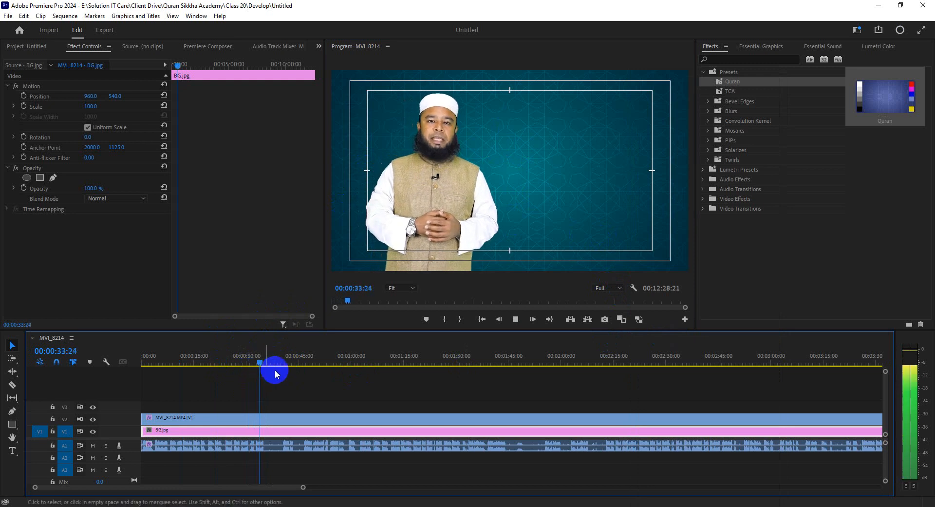
{"action": "mouse_move", "coordinate": [303, 486]}
{"action": "left_mouse_down"}
{"action": "mouse_move", "coordinate": [263, 482]}
{"action": "mouse_move", "coordinate": [286, 480]}
{"action": "left_mouse_up"}
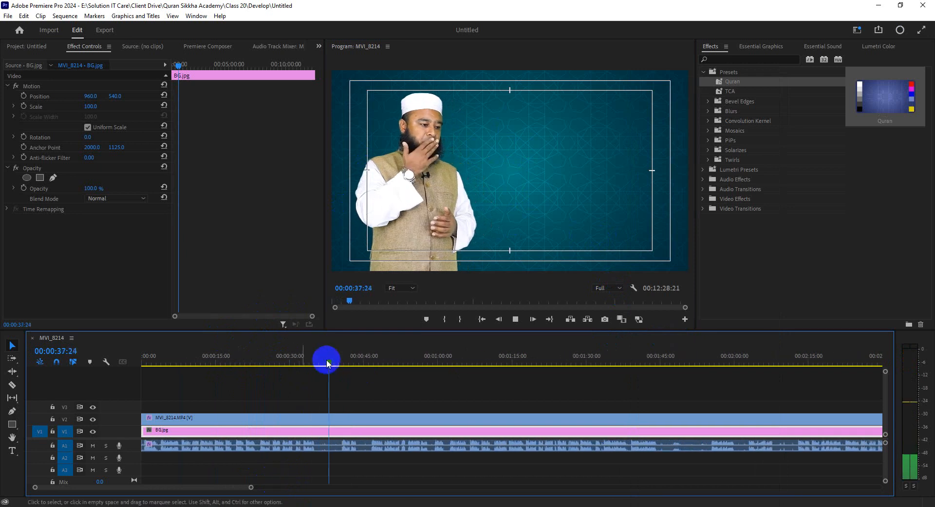
{"action": "left_click_drag", "start_coordinate": [332, 362], "coordinate": [425, 363]}
{"action": "left_click", "coordinate": [428, 421]}
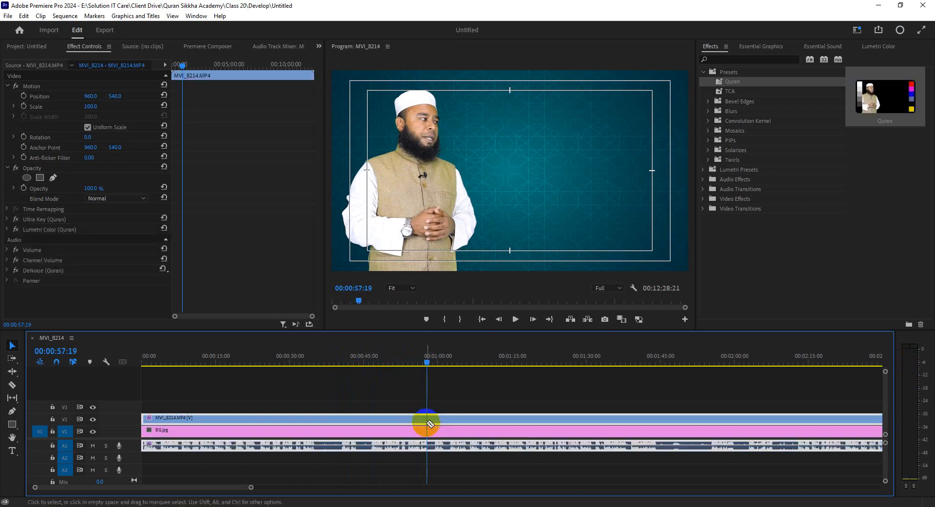
{"action": "left_click", "coordinate": [428, 422]}
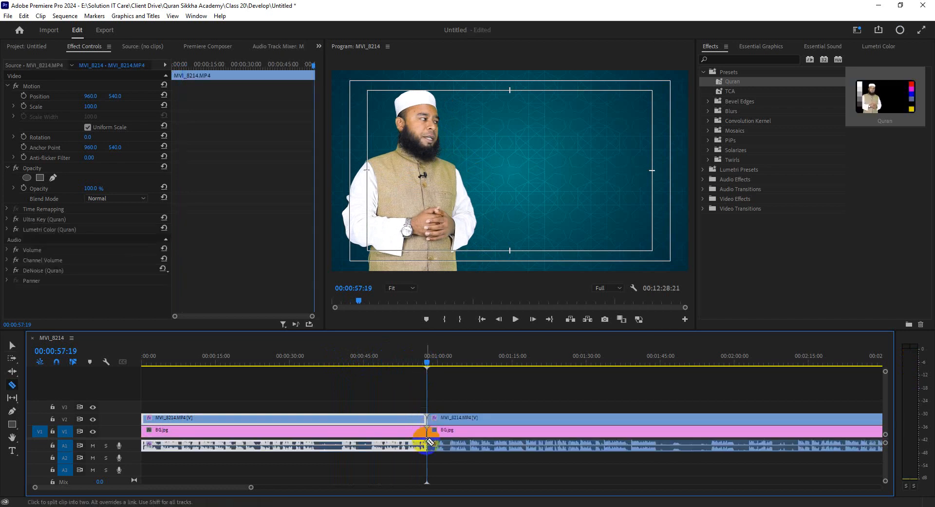
{"action": "key", "text": "v"}
Centre and enlarge the speaker in the first MVI_8214 piece with Position 1388.0, 520.0 and Scale 114.0.
{"action": "left_click_drag", "start_coordinate": [384, 363], "coordinate": [312, 365]}
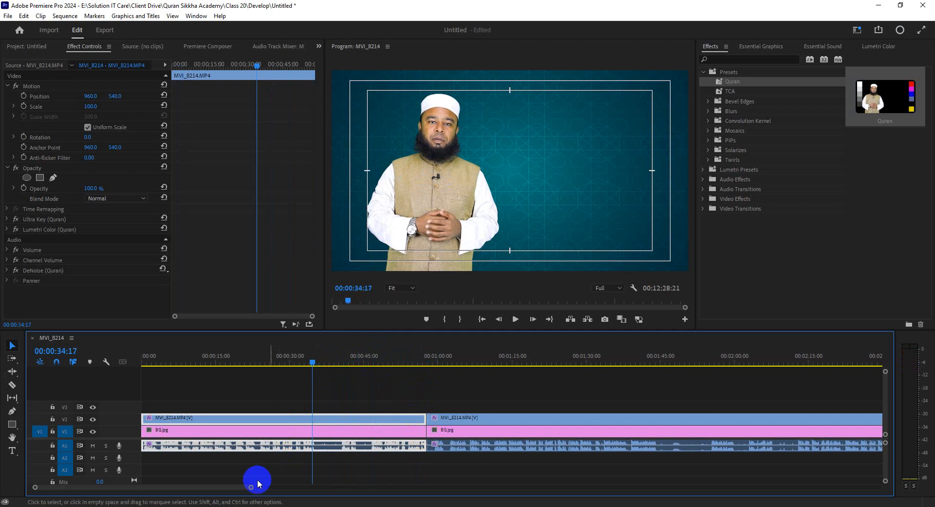
{"action": "left_click_drag", "start_coordinate": [251, 487], "coordinate": [278, 487]}
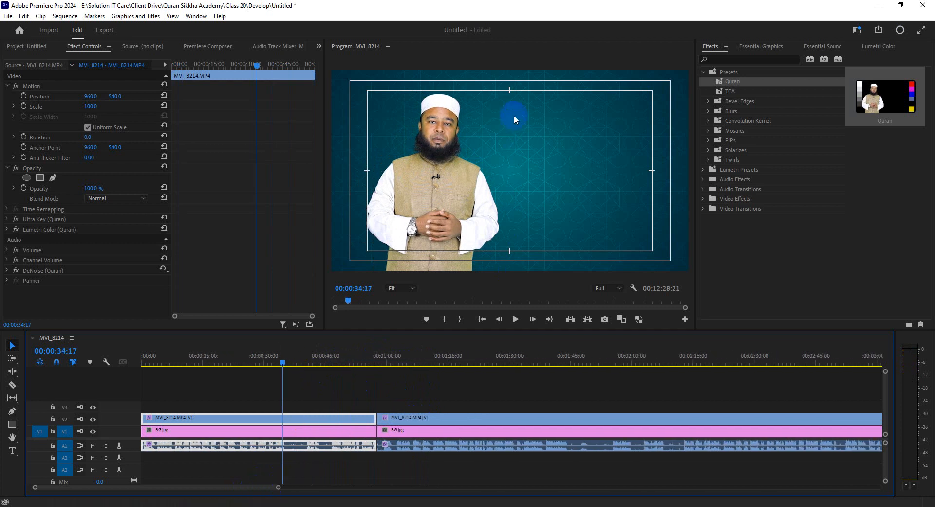
{"action": "left_click", "coordinate": [345, 390]}
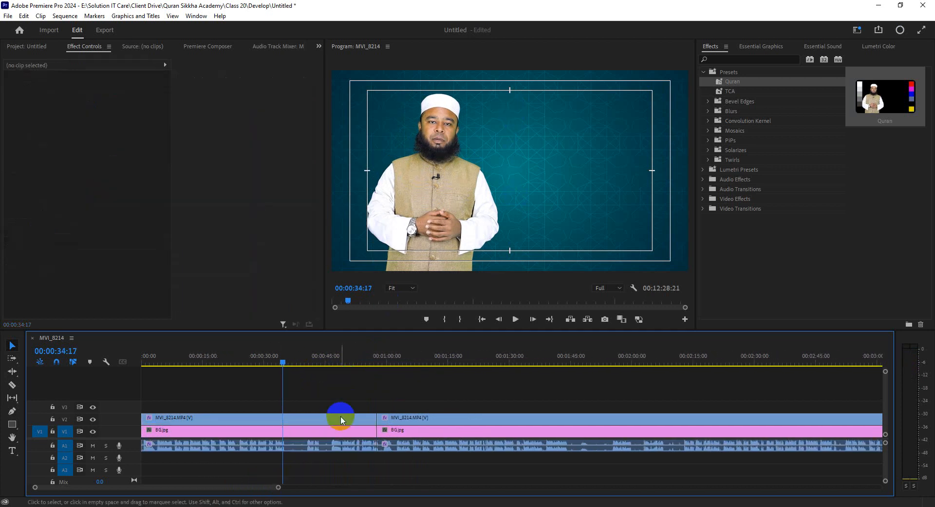
{"action": "left_click", "coordinate": [341, 419]}
{"action": "left_click", "coordinate": [362, 402]}
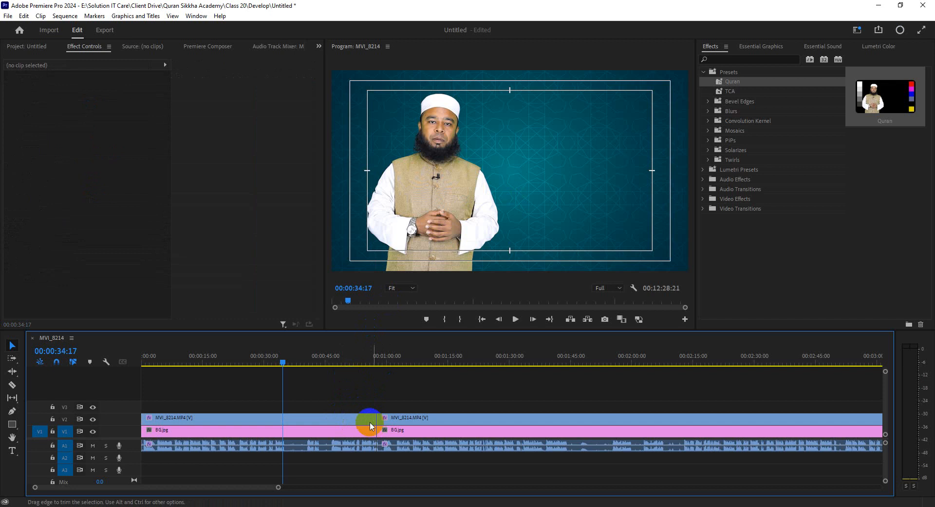
{"action": "left_click", "coordinate": [357, 420]}
{"action": "left_click", "coordinate": [343, 398]}
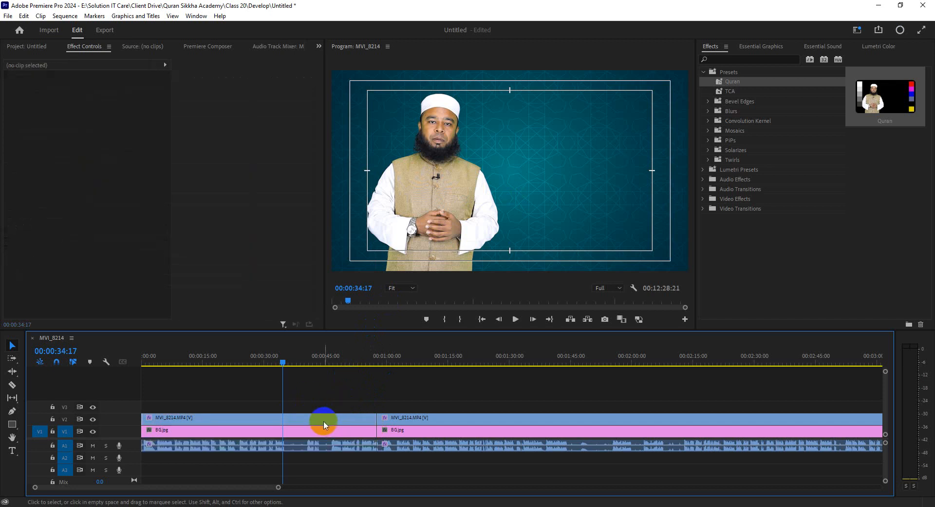
{"action": "left_click", "coordinate": [321, 423]}
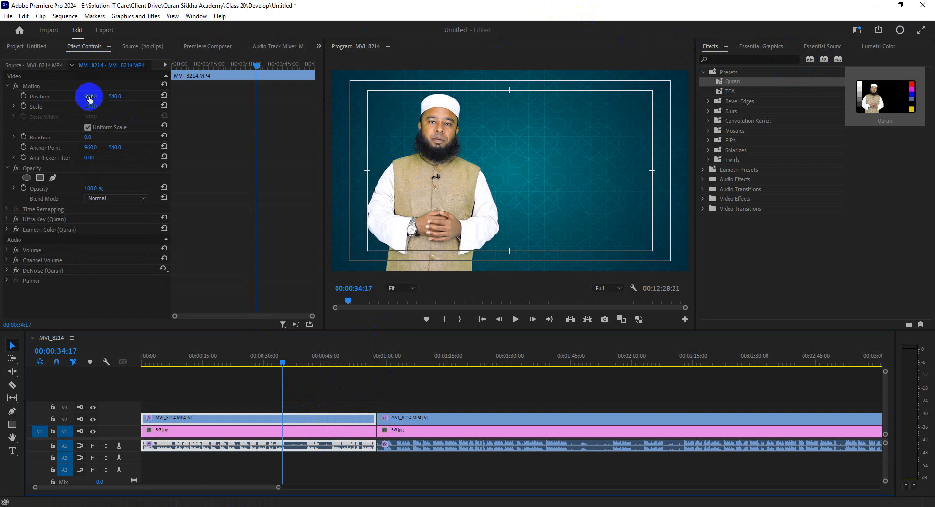
{"action": "left_click_drag", "start_coordinate": [89, 96], "coordinate": [133, 99]}
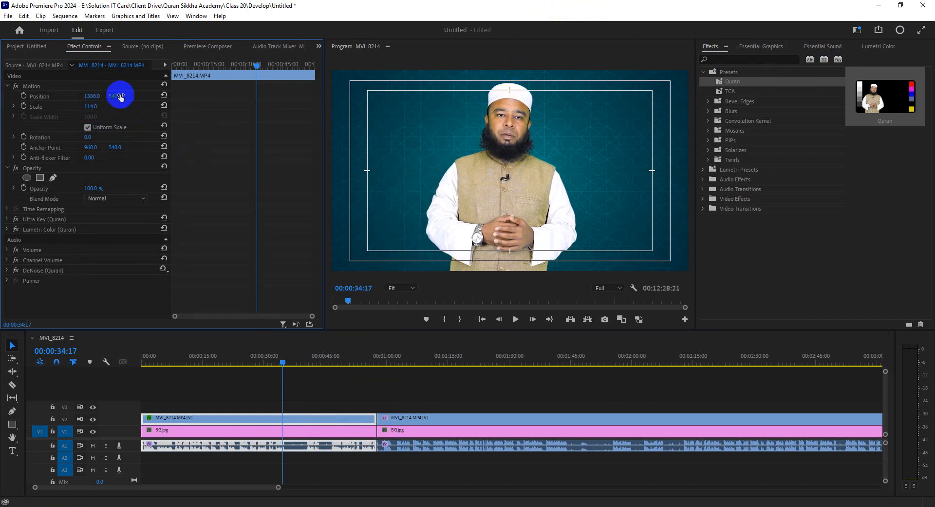
{"action": "left_click_drag", "start_coordinate": [120, 97], "coordinate": [109, 96]}
Play the reframed piece from the beginning of the sequence and hide the safe margins.
{"action": "left_click", "coordinate": [207, 387]}
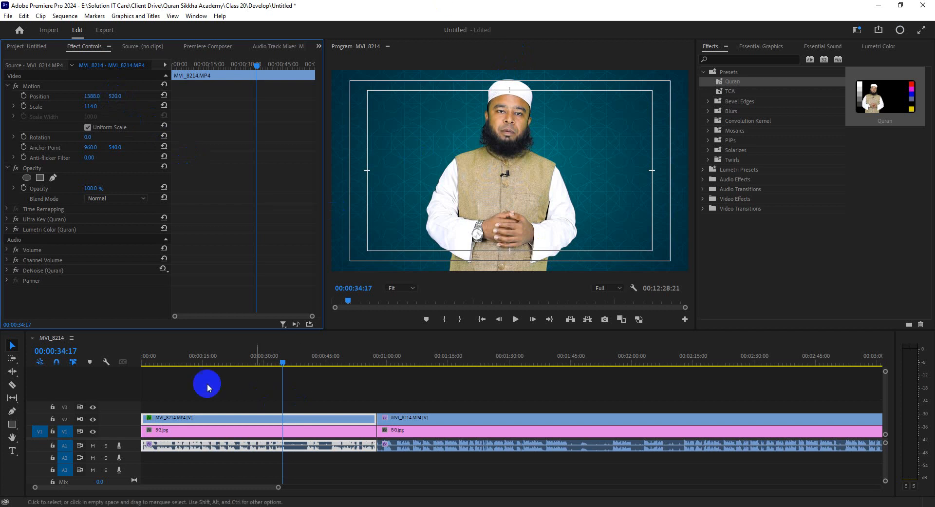
{"action": "left_click_drag", "start_coordinate": [157, 359], "coordinate": [124, 232]}
{"action": "key", "text": "space"}
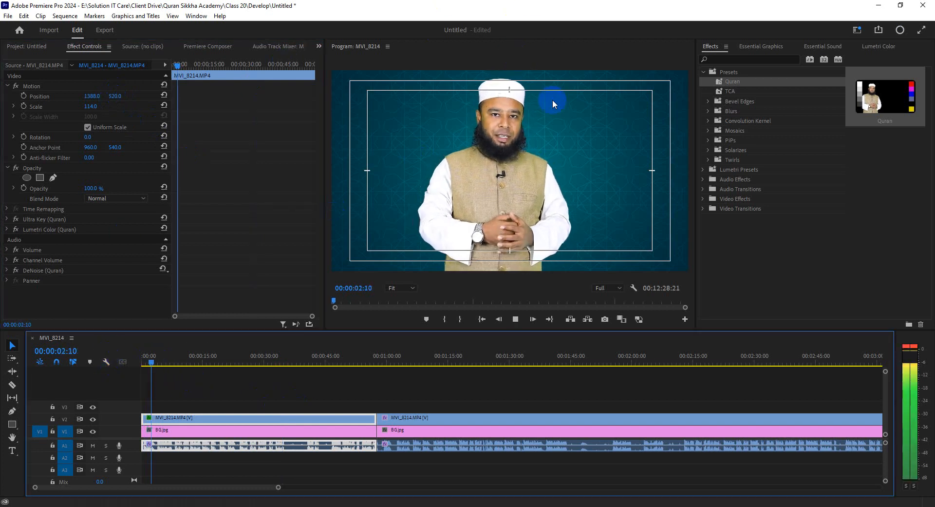
{"action": "left_click", "coordinate": [633, 287]}
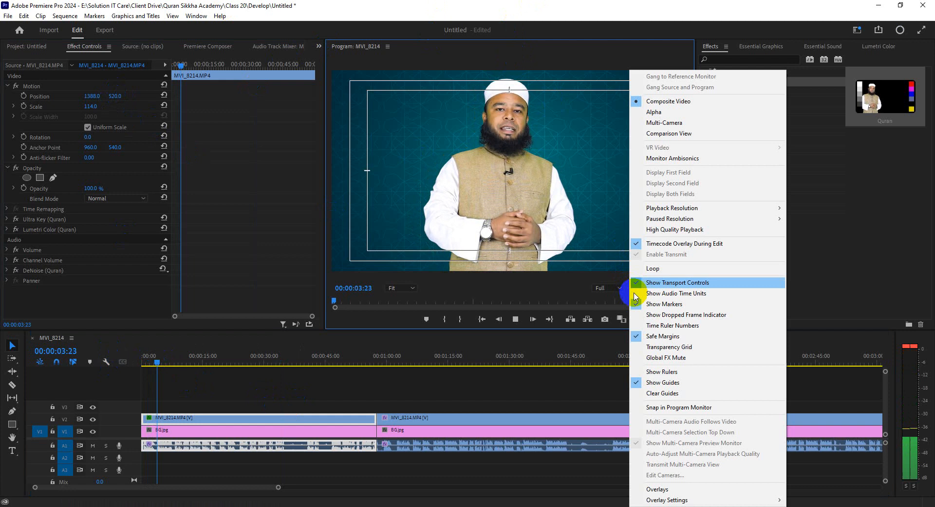
{"action": "left_click", "coordinate": [644, 335]}
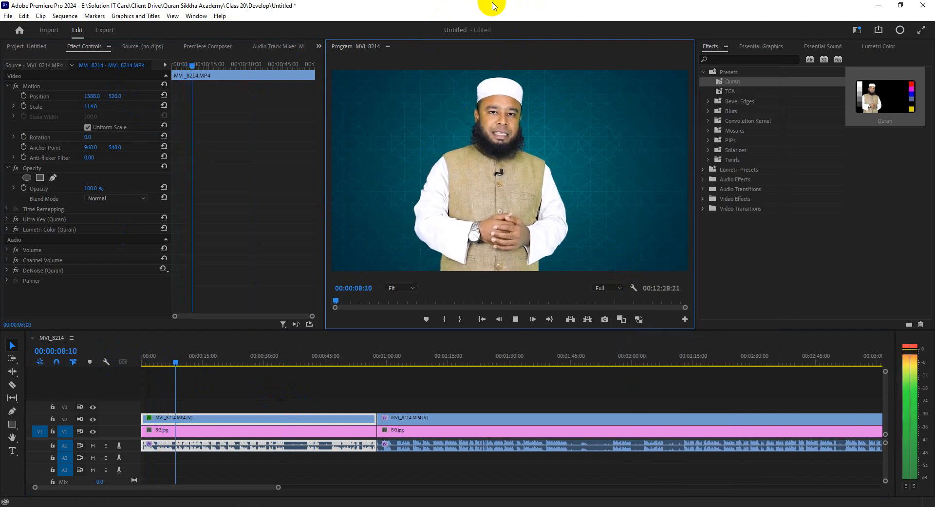
Play from about 00:00:55 across the cut to compare the centred framing with the following piece.
{"action": "left_click", "coordinate": [368, 382]}
{"action": "left_click", "coordinate": [372, 364]}
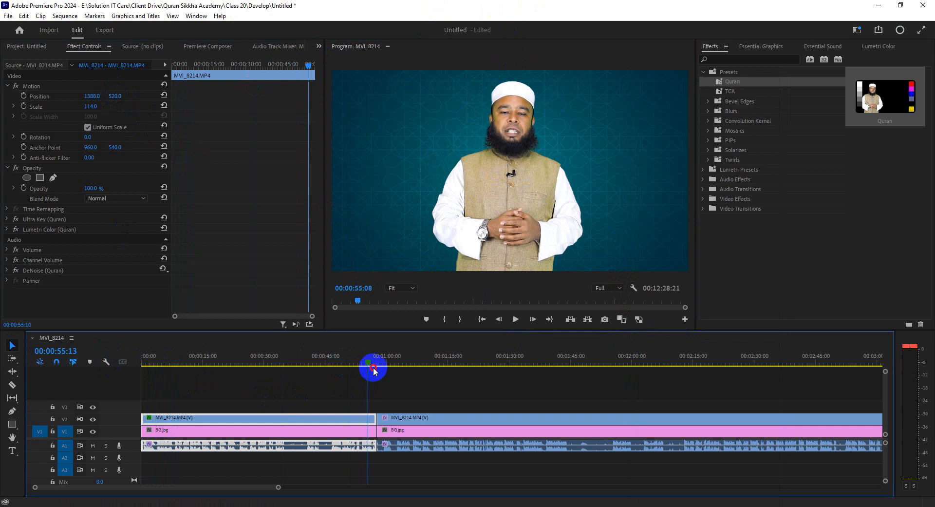
{"action": "key", "text": "space"}
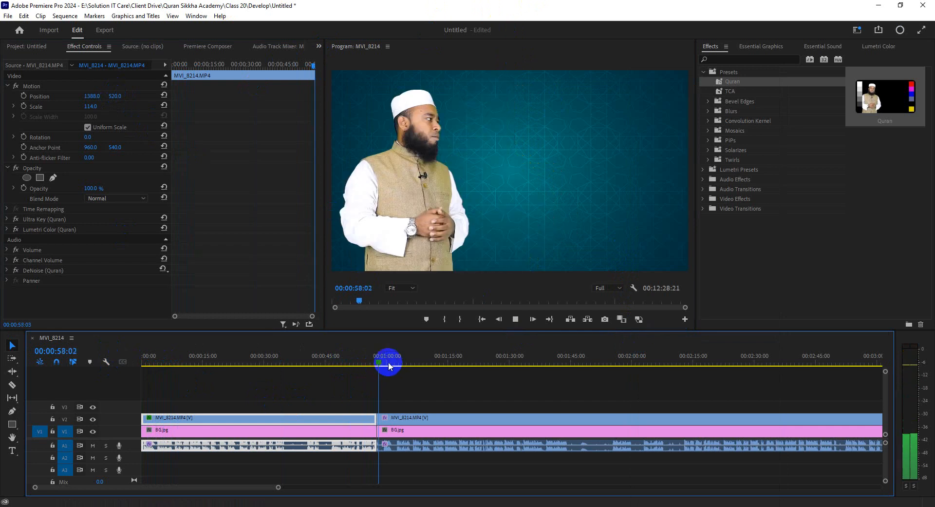
{"action": "key", "text": "space"}
{"action": "left_click", "coordinate": [371, 431]}
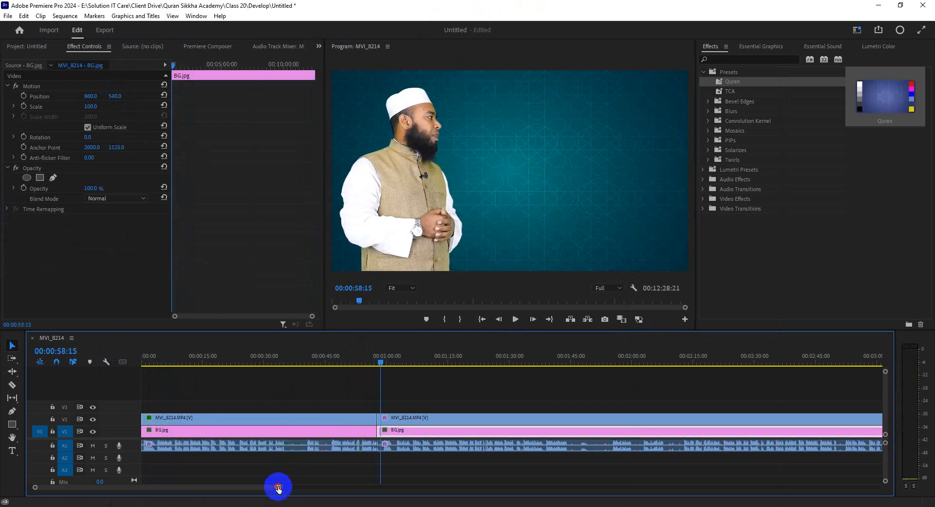
Play the sequence across the cut near 00:00:58 and check the Motion settings of the MVI_8214 clip after it.
{"action": "scroll", "coordinate": [278, 487], "scroll_direction": "up", "scroll_amount": 5}
{"action": "left_click", "coordinate": [463, 418]}
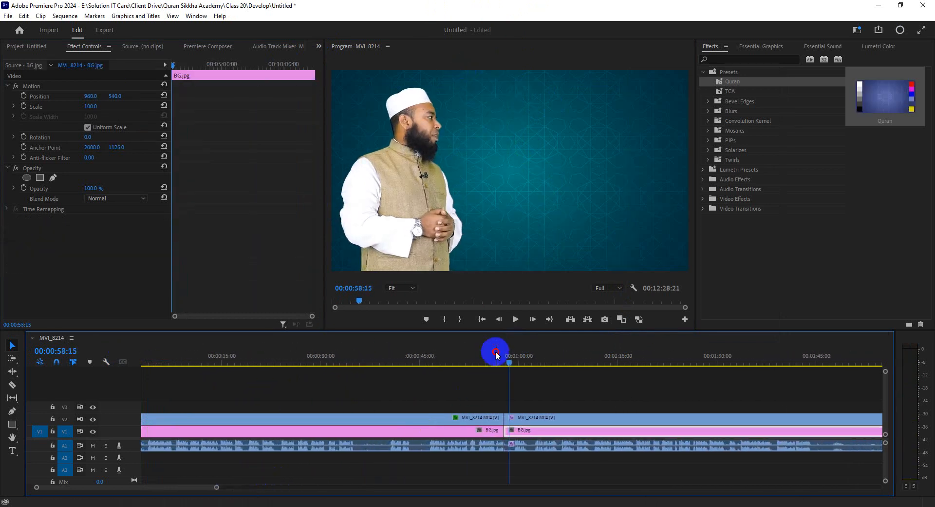
{"action": "left_click", "coordinate": [497, 355]}
{"action": "key", "text": "space"}
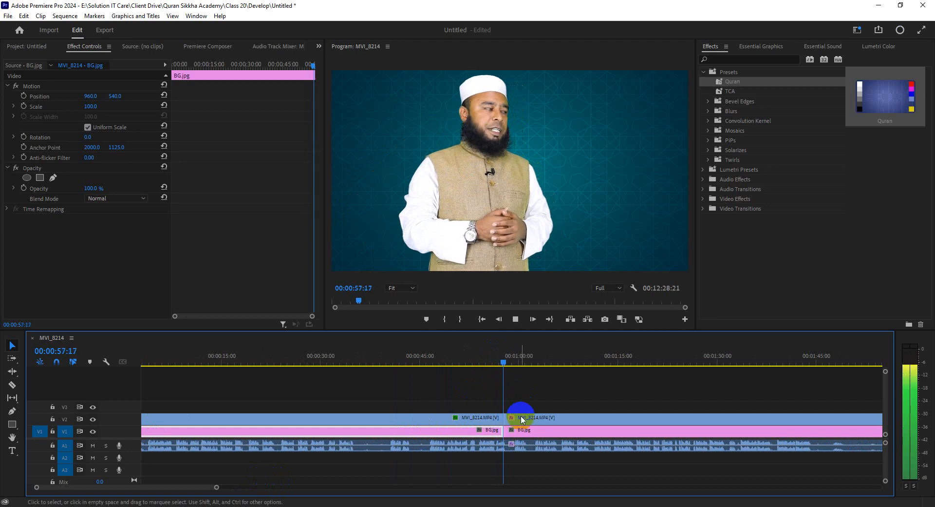
{"action": "left_click", "coordinate": [527, 419]}
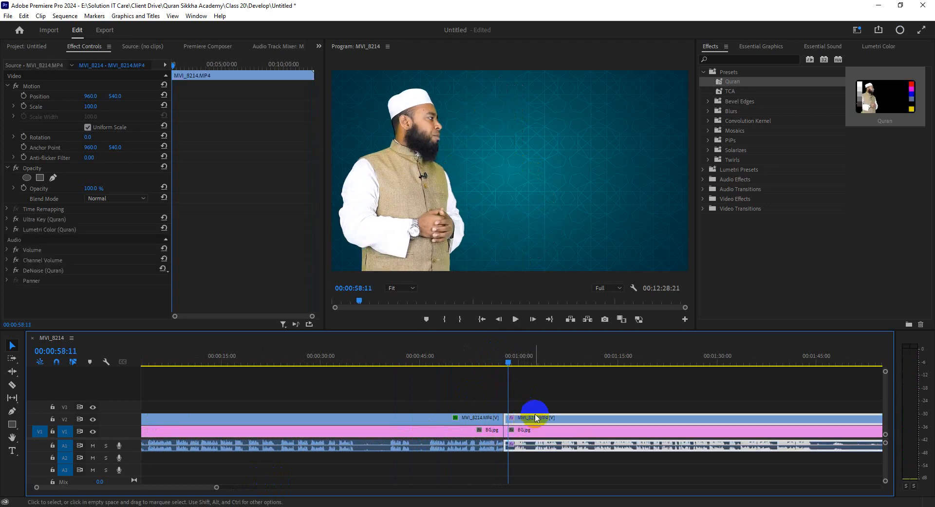
{"action": "left_click", "coordinate": [549, 405]}
{"action": "left_click", "coordinate": [546, 418]}
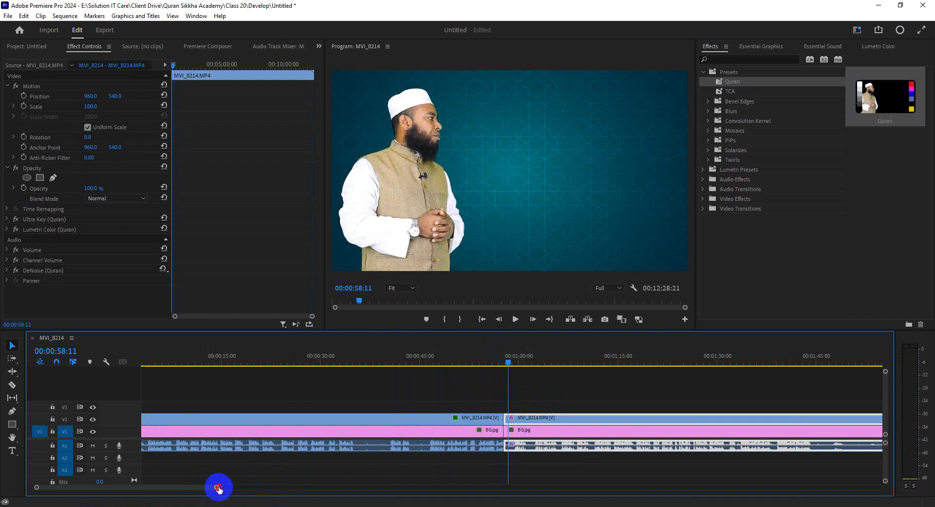
Copy the Motion settings from the MVI_8214 clip before the cut and paste them onto the MVI_8214 clip after it.
{"action": "left_click_drag", "start_coordinate": [218, 487], "coordinate": [266, 486]}
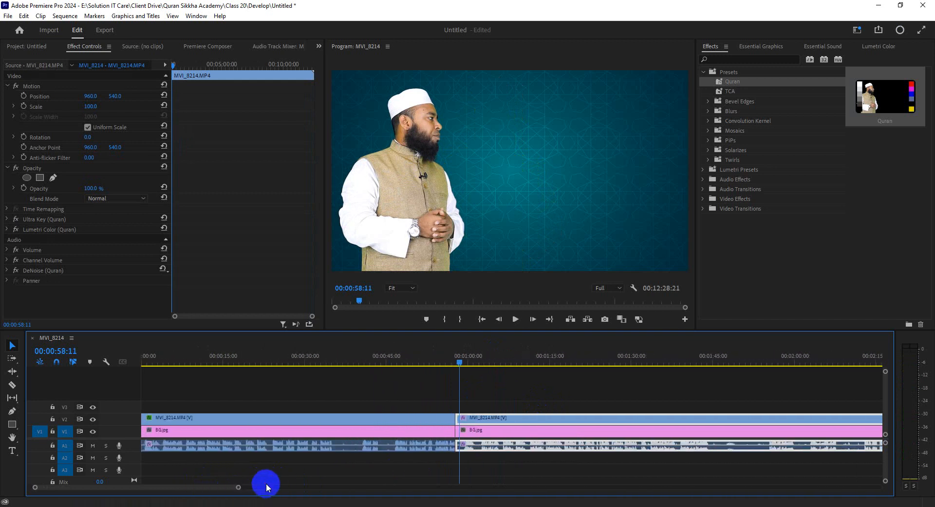
{"action": "left_click", "coordinate": [384, 425]}
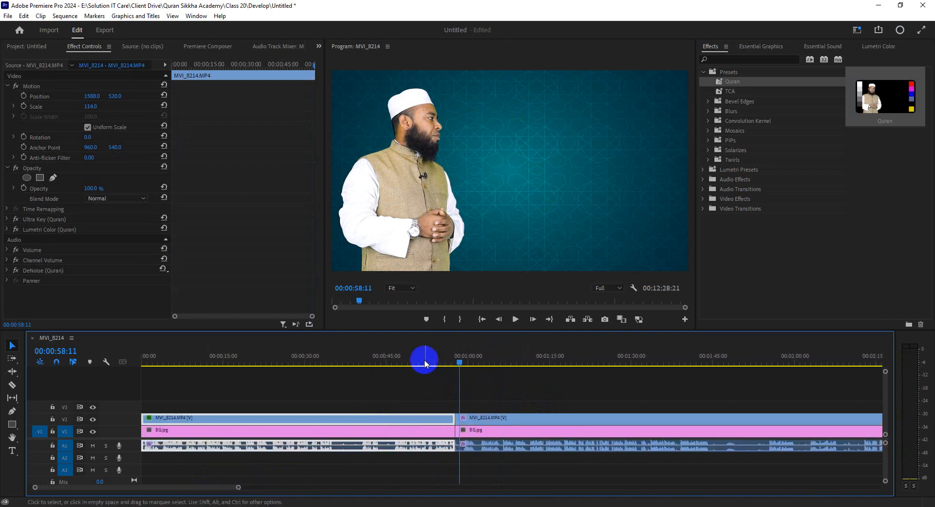
{"action": "left_click", "coordinate": [416, 363]}
{"action": "left_click", "coordinate": [433, 419]}
{"action": "left_click", "coordinate": [144, 91]}
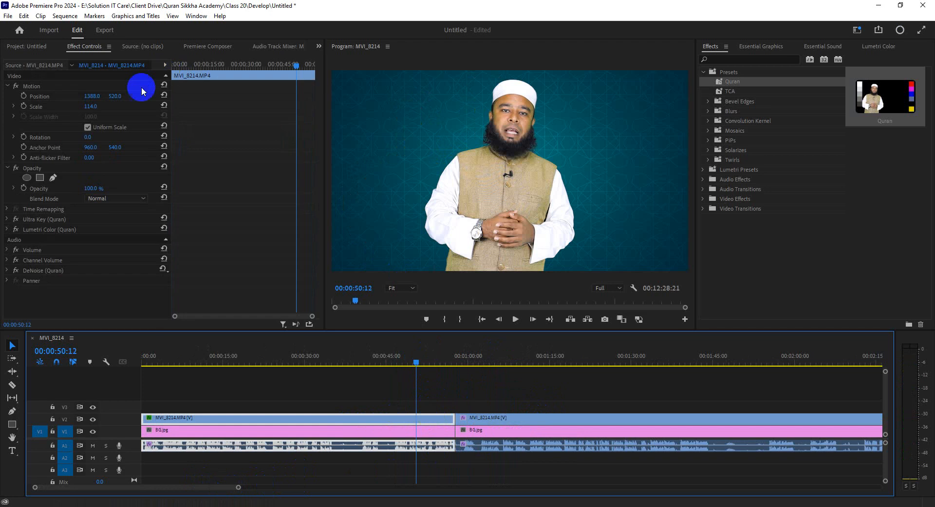
{"action": "left_click", "coordinate": [62, 88]}
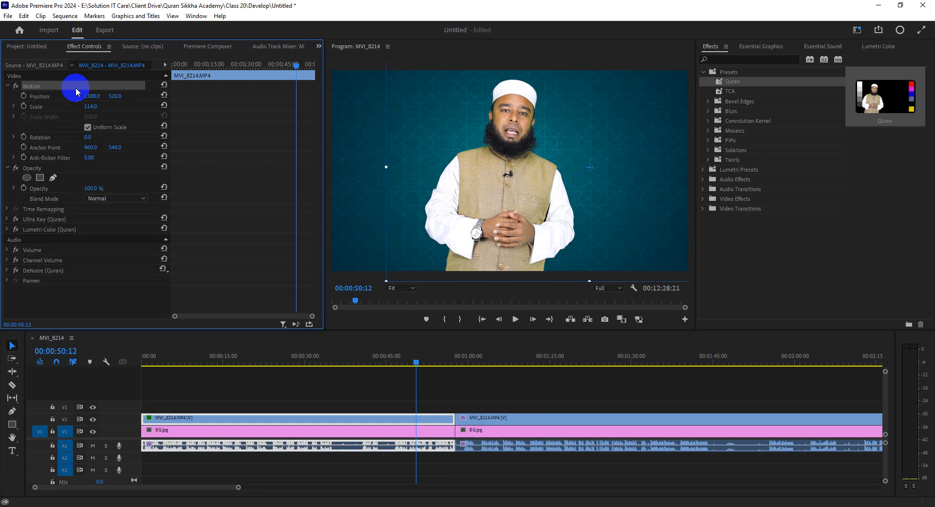
{"action": "left_click", "coordinate": [504, 359]}
{"action": "left_click", "coordinate": [512, 422]}
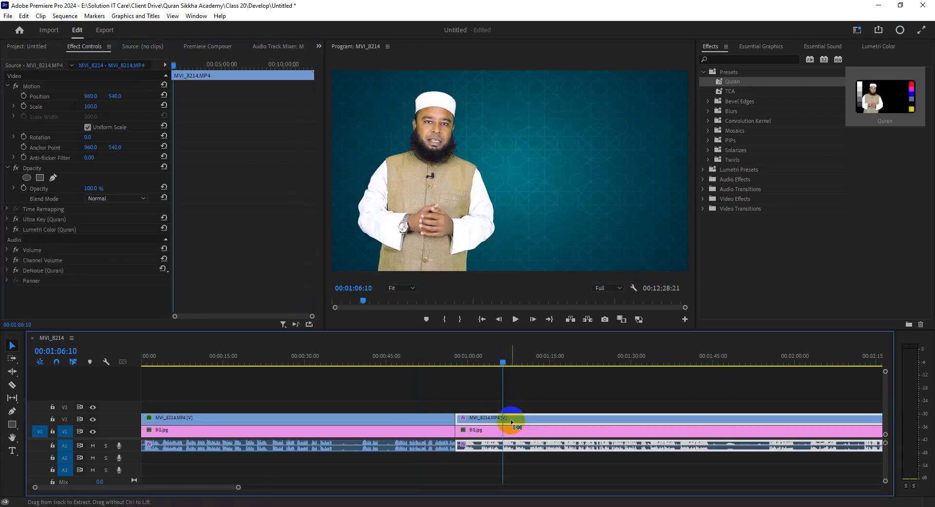
Scrub across the cut near 00:00:58 to compare the speaker's framing in both MVI_8214 clips.
{"action": "left_click", "coordinate": [448, 362]}
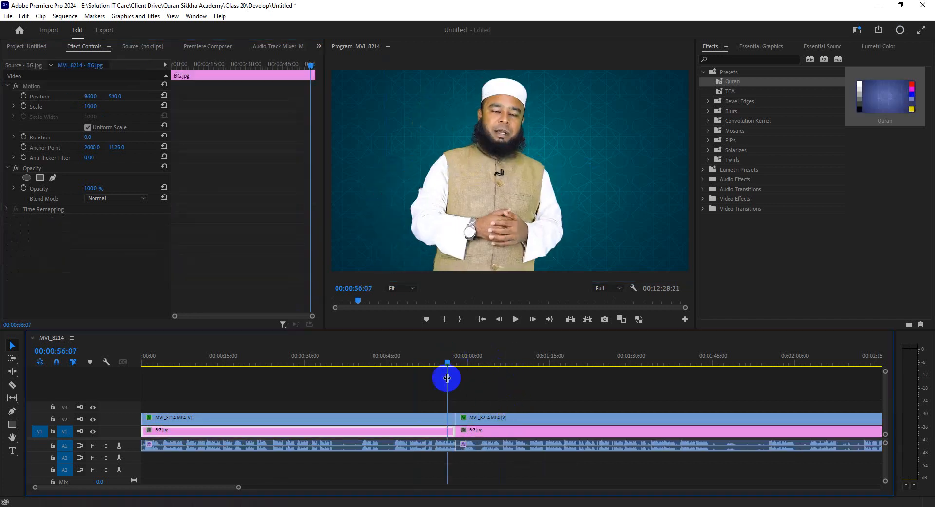
{"action": "left_click", "coordinate": [425, 422]}
{"action": "left_click", "coordinate": [495, 419]}
{"action": "mouse_move", "coordinate": [455, 365]}
{"action": "left_mouse_down"}
{"action": "mouse_move", "coordinate": [445, 366]}
{"action": "mouse_move", "coordinate": [460, 367]}
{"action": "left_mouse_up"}
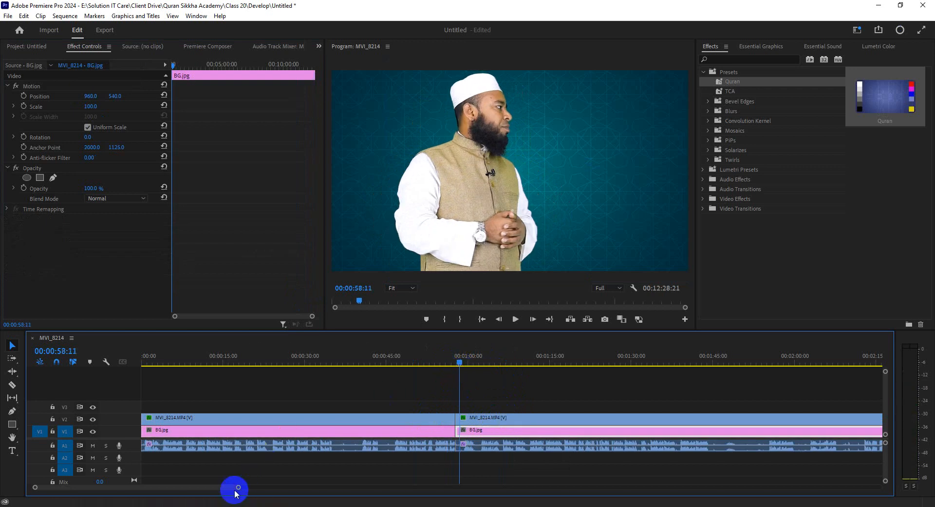
Turn on Position and Scale keyframing for the MVI_8214 clip after the cut, at its start at 00:00:57:19.
{"action": "left_click_drag", "start_coordinate": [238, 488], "coordinate": [152, 485]}
{"action": "left_click_drag", "start_coordinate": [493, 359], "coordinate": [462, 372]}
{"action": "left_click", "coordinate": [480, 417]}
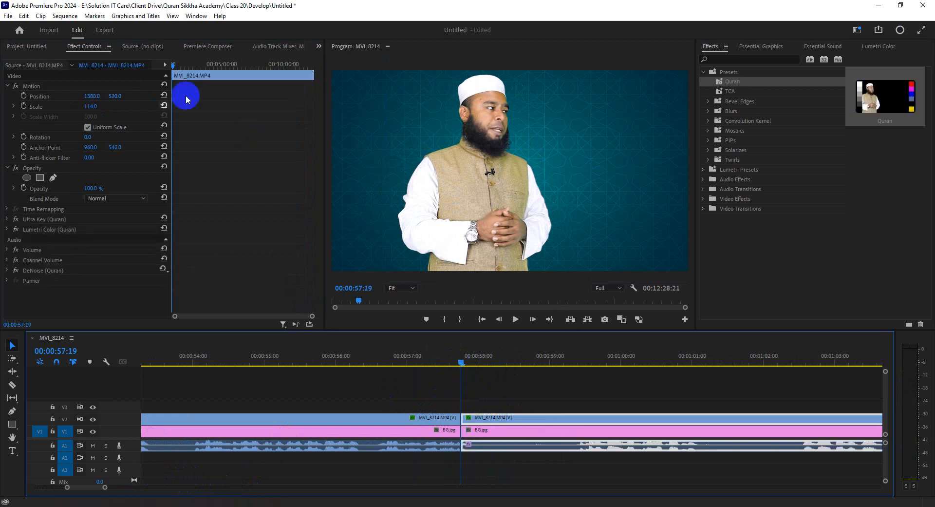
{"action": "left_click", "coordinate": [23, 97]}
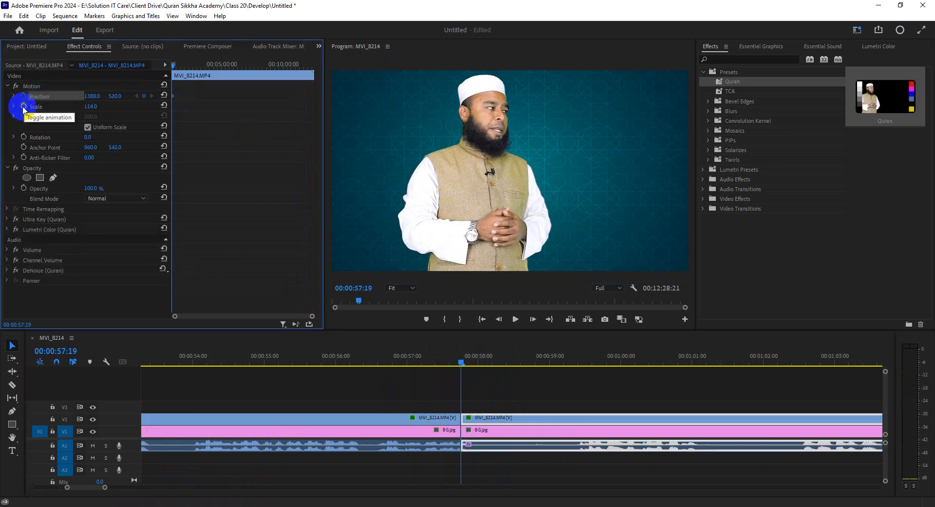
{"action": "left_click", "coordinate": [23, 106]}
Try to shift the clip's horizontal position at 00:00:58:11, undo it, and return the playhead to 00:00:57:20 with the clip selected.
{"action": "left_click", "coordinate": [475, 368]}
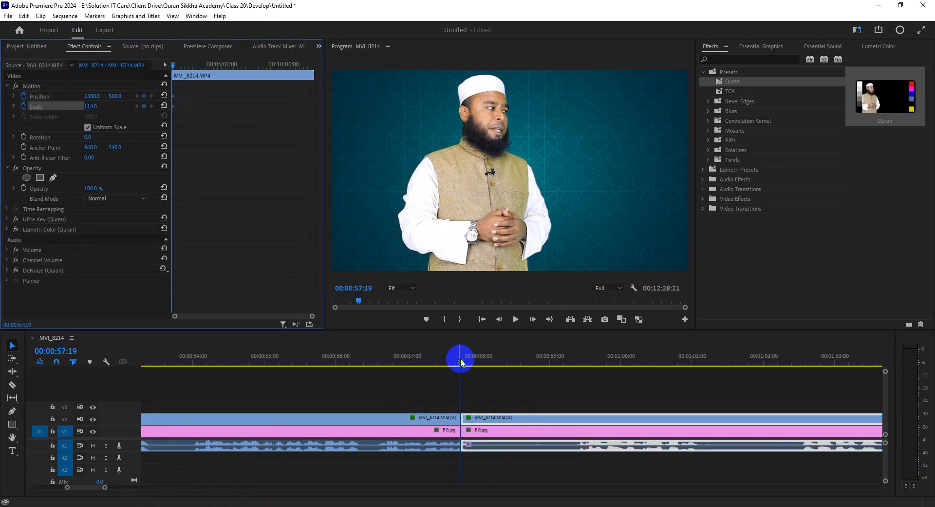
{"action": "left_click_drag", "start_coordinate": [461, 363], "coordinate": [510, 365]}
{"action": "left_click_drag", "start_coordinate": [92, 97], "coordinate": [1, 106]}
{"action": "key", "text": "ctrl+z"}
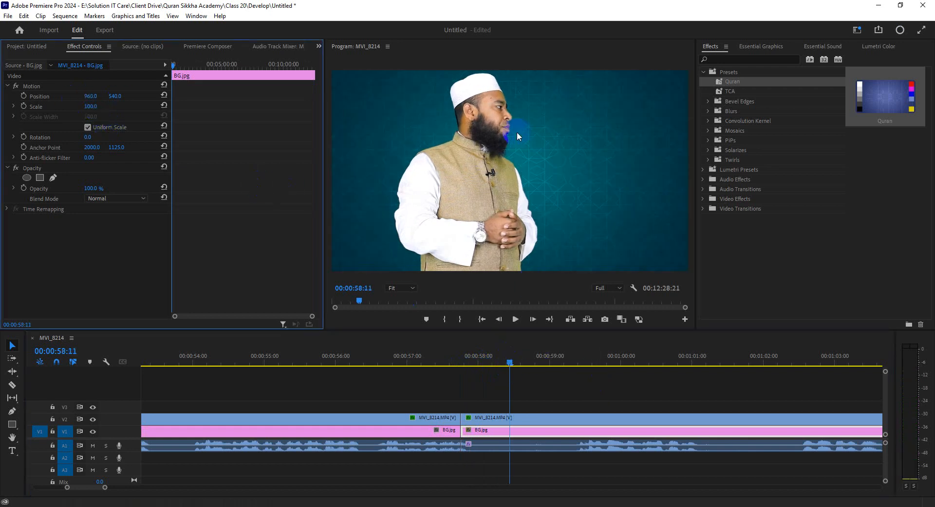
{"action": "left_click", "coordinate": [493, 422]}
{"action": "left_click_drag", "start_coordinate": [491, 373], "coordinate": [466, 374]}
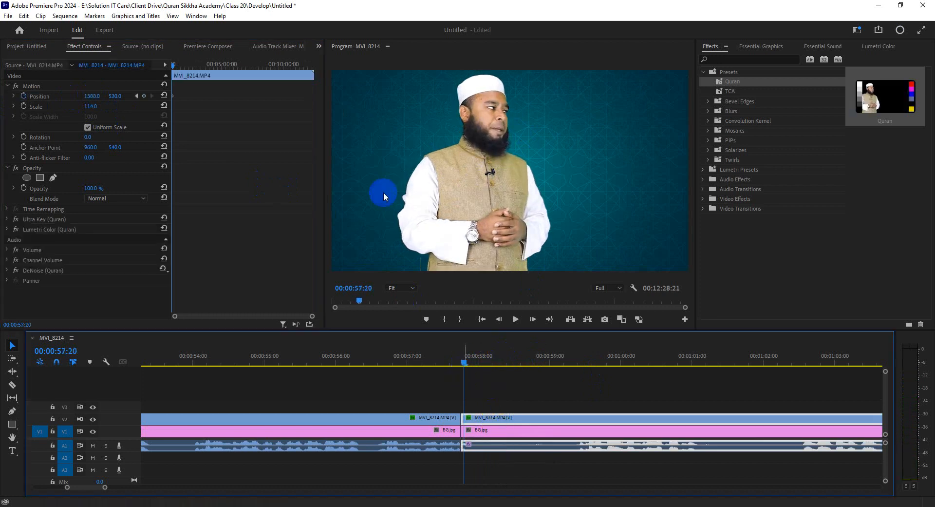
Switch to the Google Meet call and admit the waiting participant.
{"action": "left_click", "coordinate": [609, 506]}
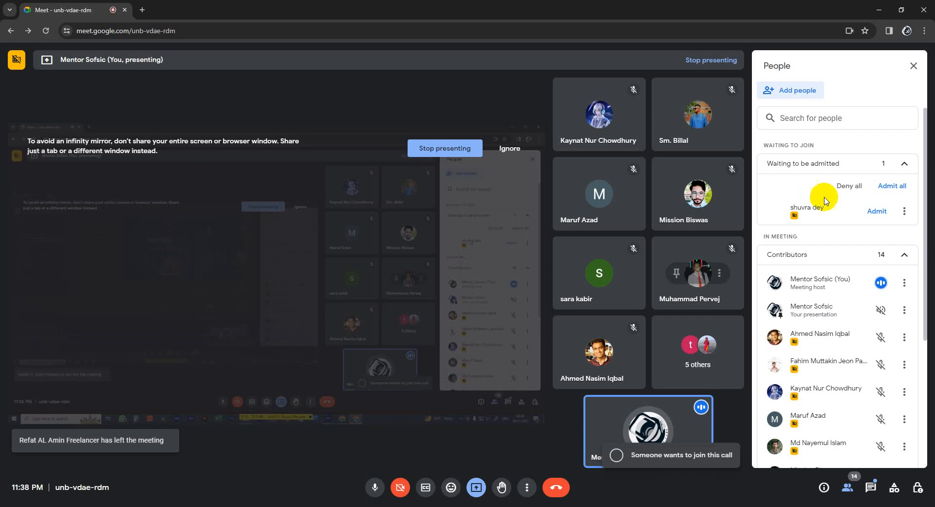
{"action": "left_click", "coordinate": [873, 212]}
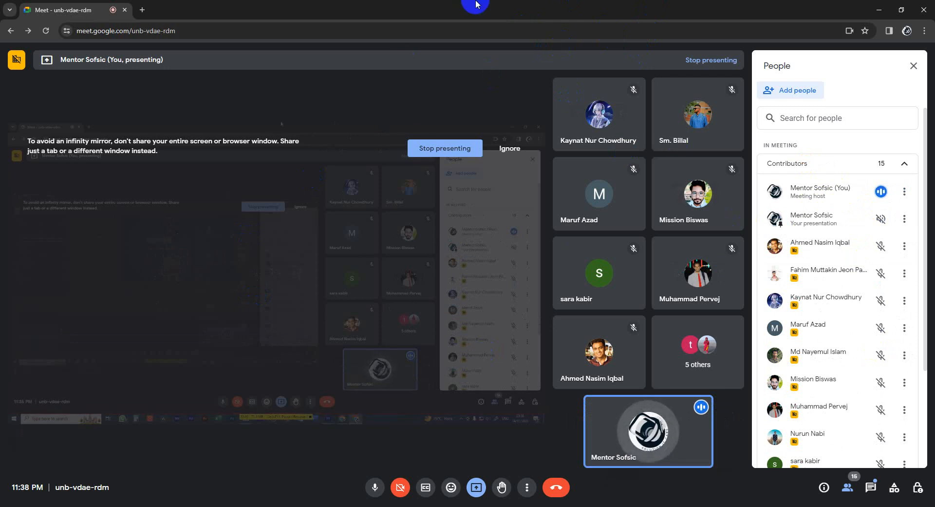
Look through the meeting's contributor list to check who is attending and whose microphones are on.
{"action": "scroll", "coordinate": [836, 318], "scroll_direction": "down", "scroll_amount": 3}
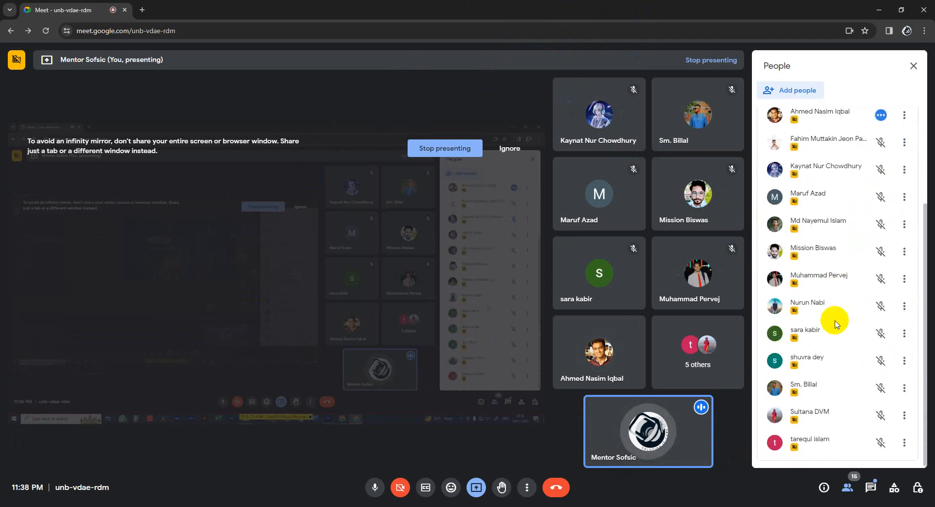
{"action": "scroll", "coordinate": [834, 331], "scroll_direction": "up", "scroll_amount": 3}
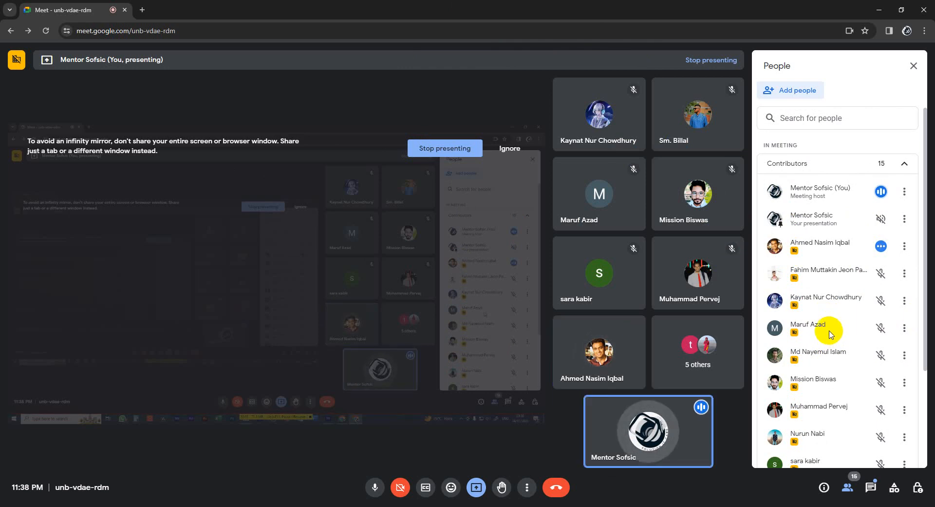
{"action": "scroll", "coordinate": [831, 334], "scroll_direction": "down", "scroll_amount": 2}
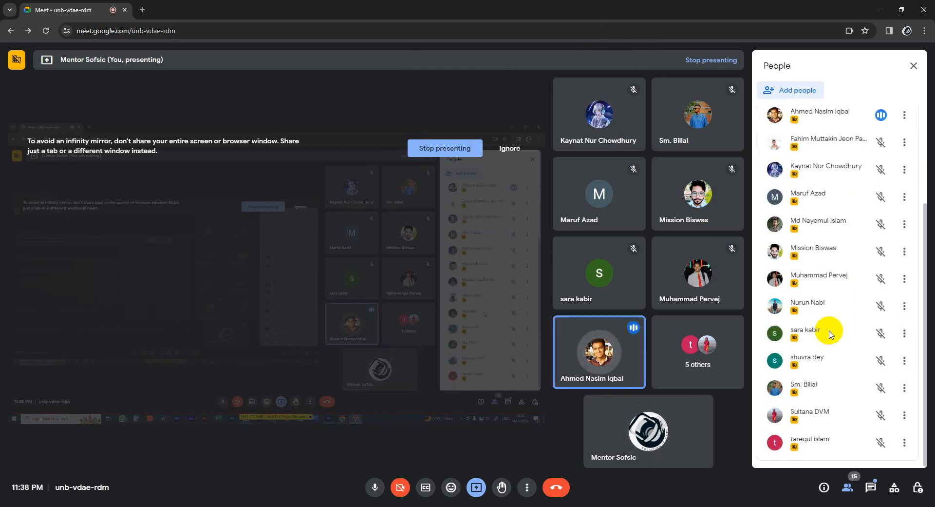
{"action": "scroll", "coordinate": [842, 329], "scroll_direction": "up", "scroll_amount": 1}
{"action": "scroll", "coordinate": [847, 330], "scroll_direction": "up", "scroll_amount": 1}
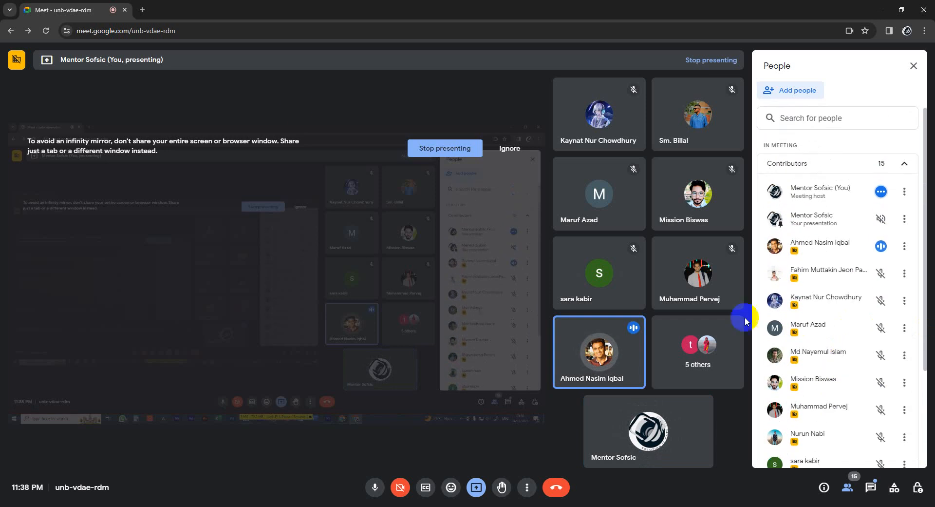
{"action": "scroll", "coordinate": [828, 347], "scroll_direction": "down", "scroll_amount": 3}
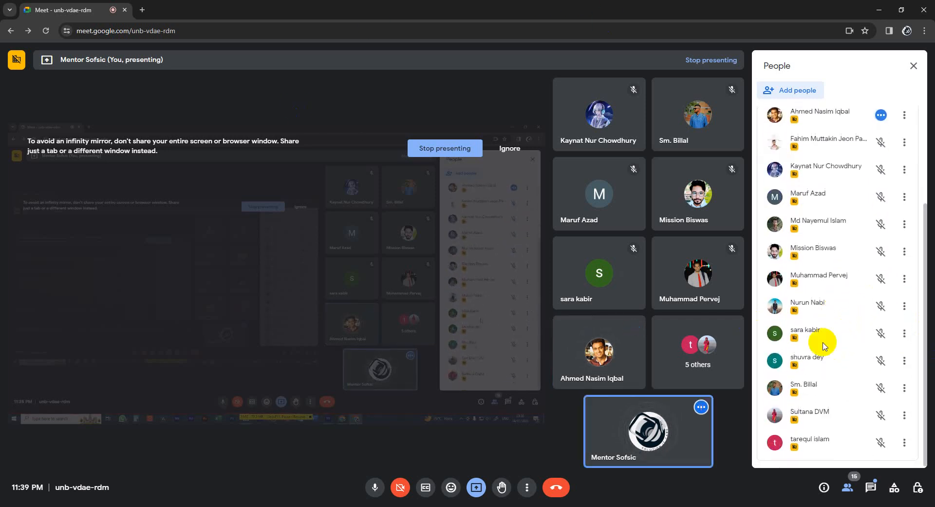
{"action": "scroll", "coordinate": [824, 346], "scroll_direction": "up", "scroll_amount": 3}
{"action": "scroll", "coordinate": [825, 346], "scroll_direction": "down", "scroll_amount": 1}
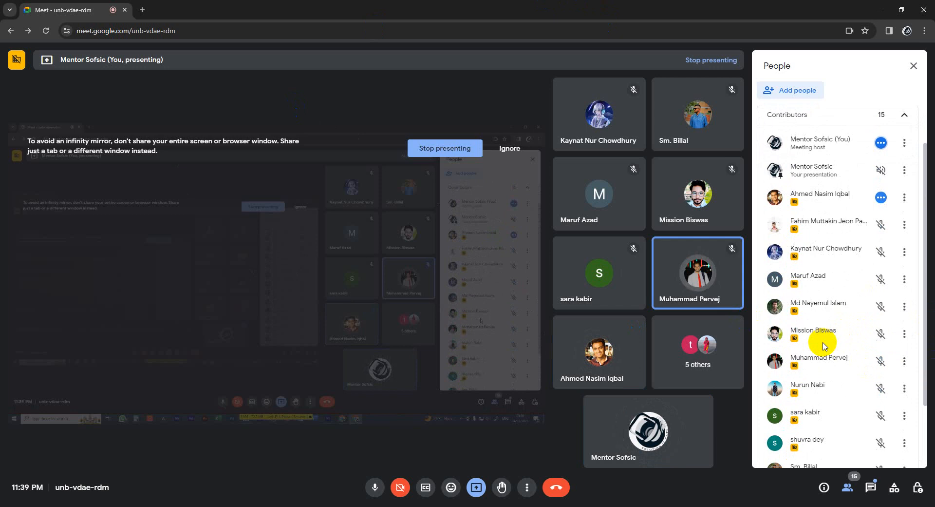
{"action": "scroll", "coordinate": [825, 345], "scroll_direction": "up", "scroll_amount": 1}
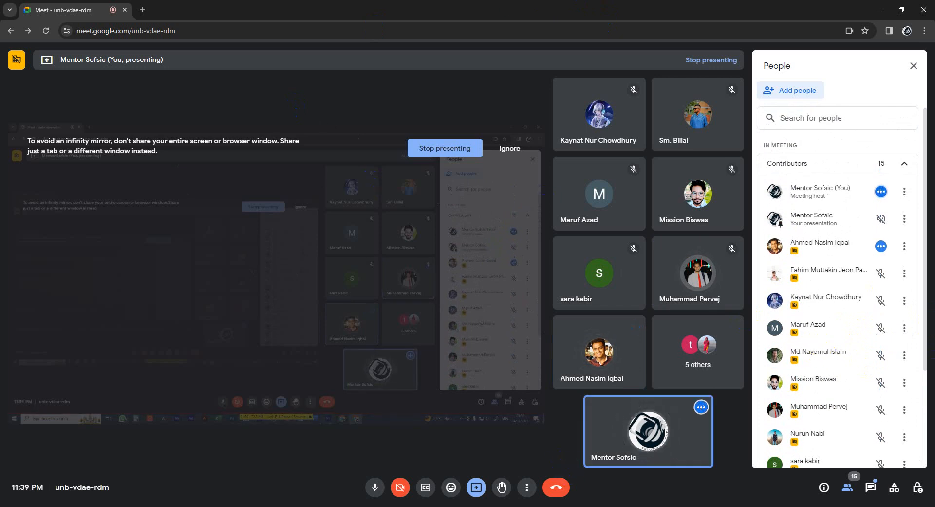
Switch back to Premiere Pro and turn on Scale keyframing for the MVI_8214 clip after the cut at 00:00:57:20.
{"action": "key", "text": "alt+Tab"}
{"action": "left_click", "coordinate": [492, 449]}
{"action": "key", "text": "m"}
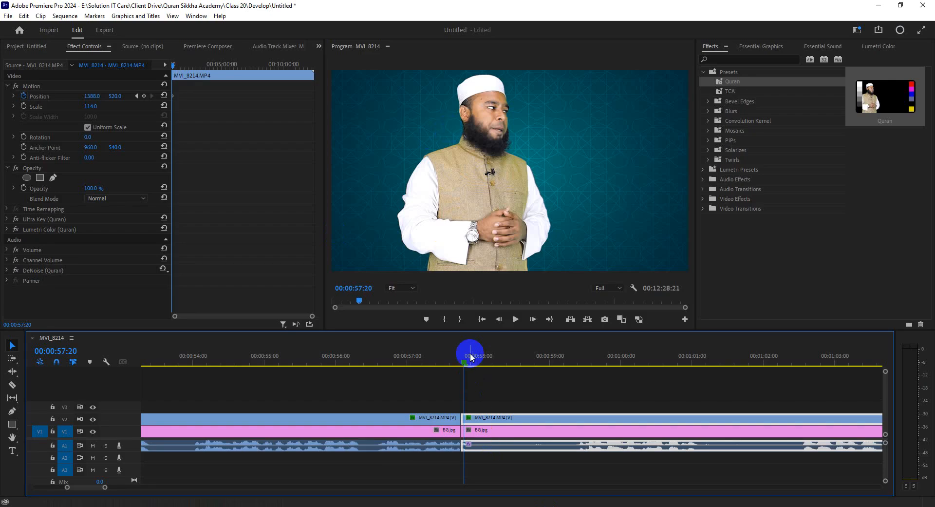
{"action": "left_click", "coordinate": [24, 106]}
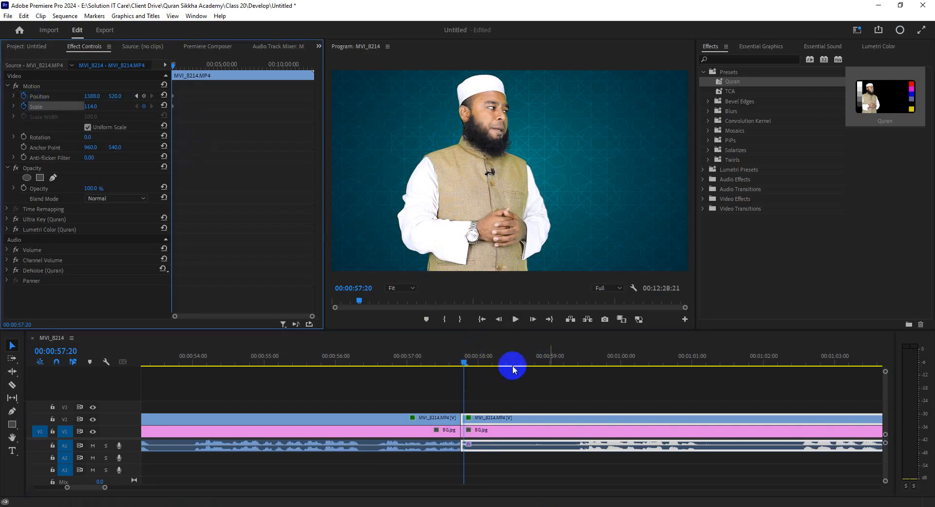
Examine the cut up close and play the sequence across it from 00:00:57:10.
{"action": "left_click", "coordinate": [463, 365]}
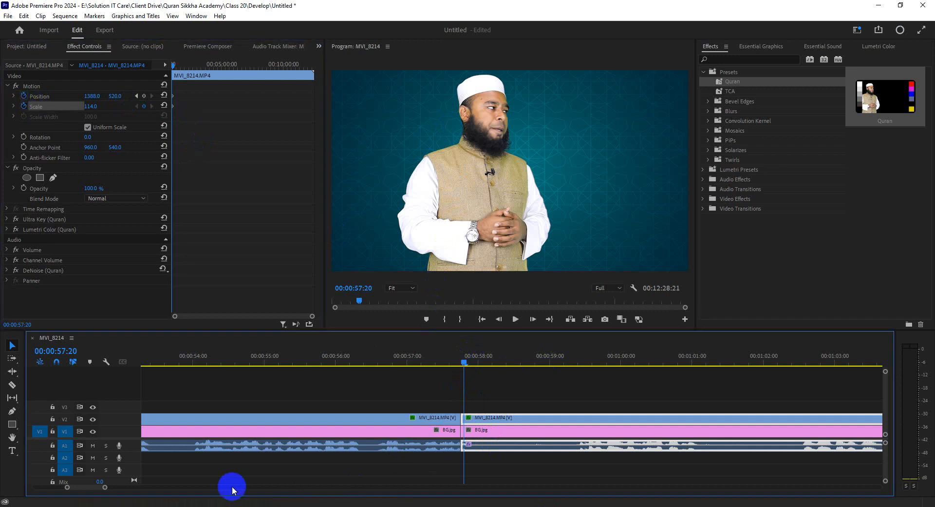
{"action": "left_click_drag", "start_coordinate": [104, 488], "coordinate": [86, 487]}
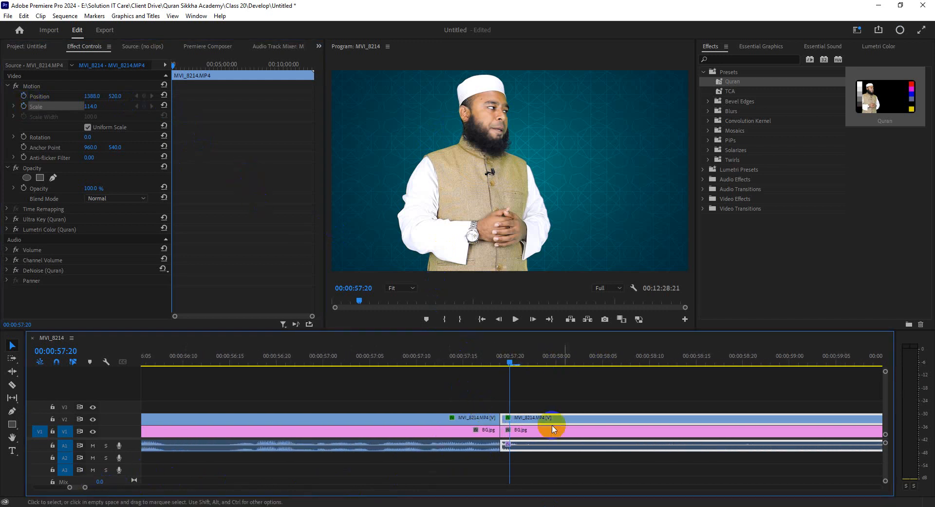
{"action": "left_click", "coordinate": [533, 388]}
{"action": "left_click_drag", "start_coordinate": [83, 491], "coordinate": [115, 489]}
{"action": "left_click_drag", "start_coordinate": [508, 360], "coordinate": [491, 378]}
{"action": "left_click", "coordinate": [480, 418]}
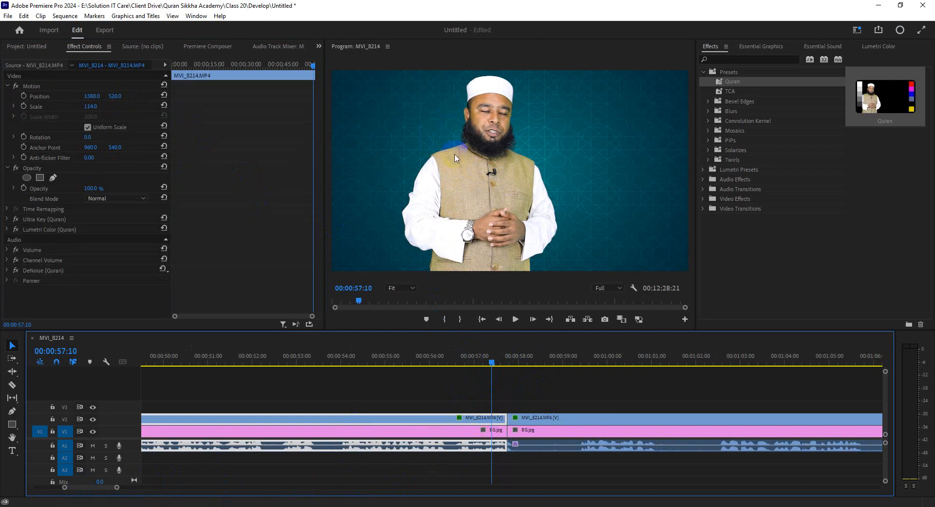
{"action": "key", "text": "space"}
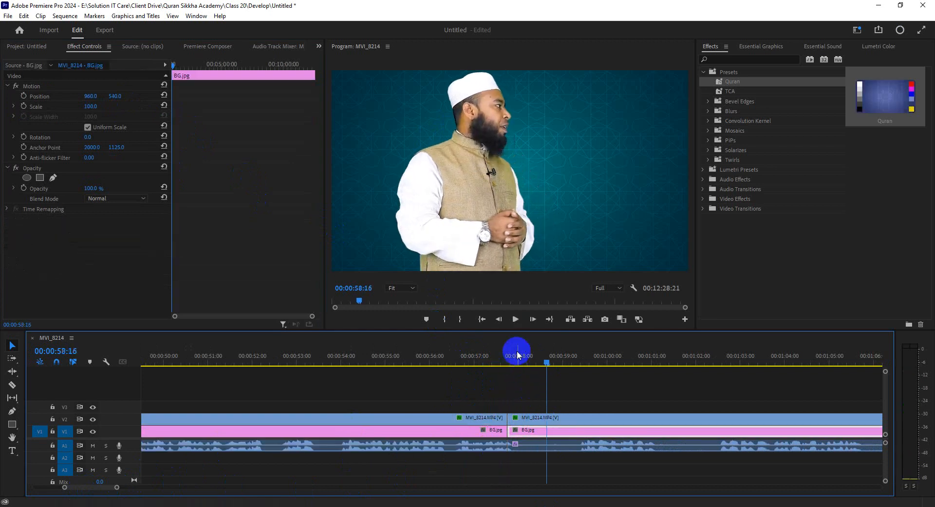
Undo the Motion changes made to the MVI_8214 clip after the cut.
{"action": "left_click", "coordinate": [164, 96]}
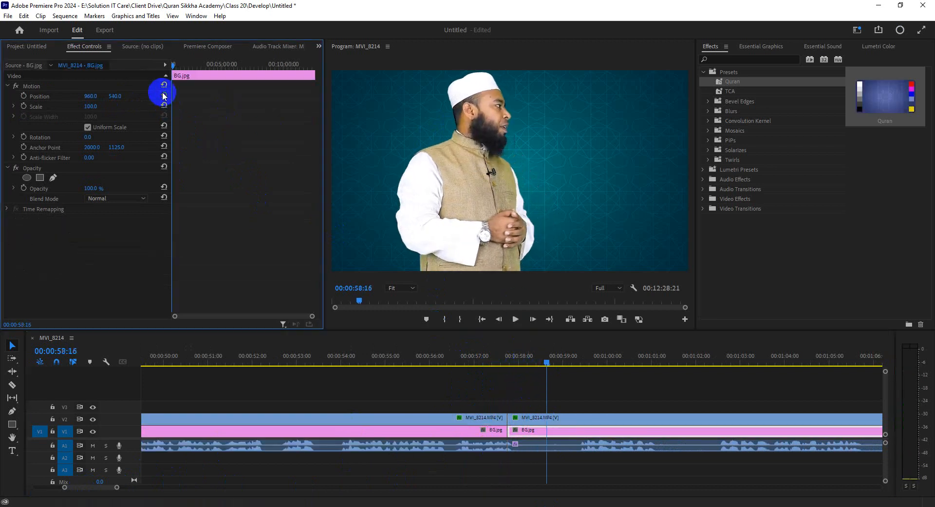
{"action": "left_click", "coordinate": [515, 371]}
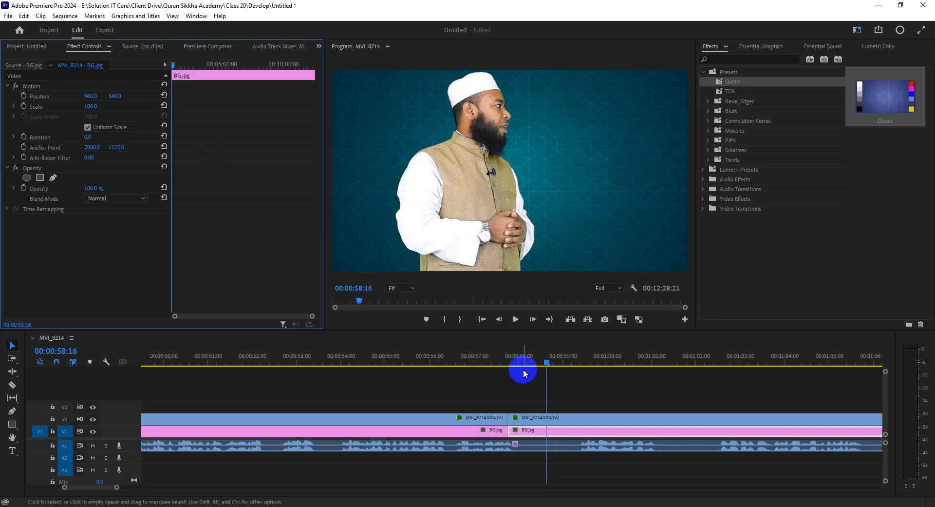
{"action": "left_click", "coordinate": [558, 385]}
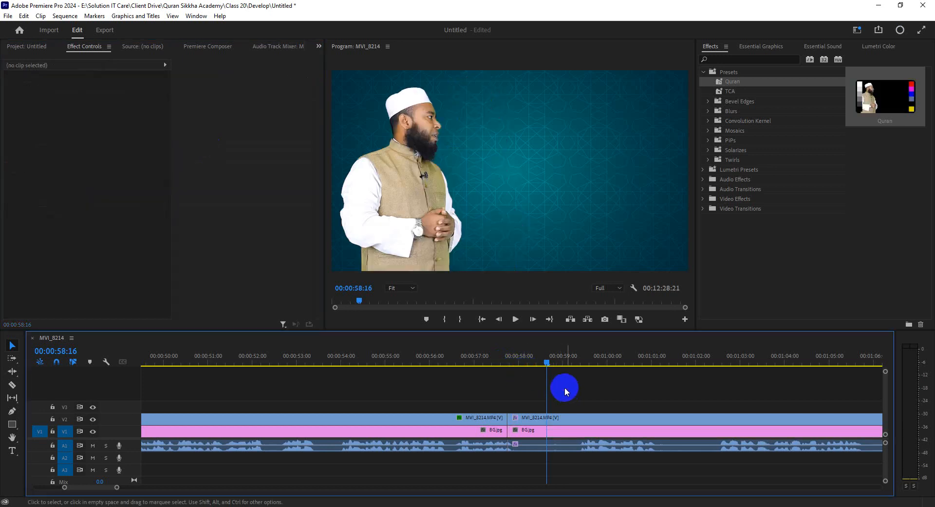
Play the sequence across the cut from just before it to review the jump in framing.
{"action": "left_click_drag", "start_coordinate": [521, 358], "coordinate": [490, 371]}
{"action": "left_click", "coordinate": [541, 393]}
{"action": "key", "text": "space"}
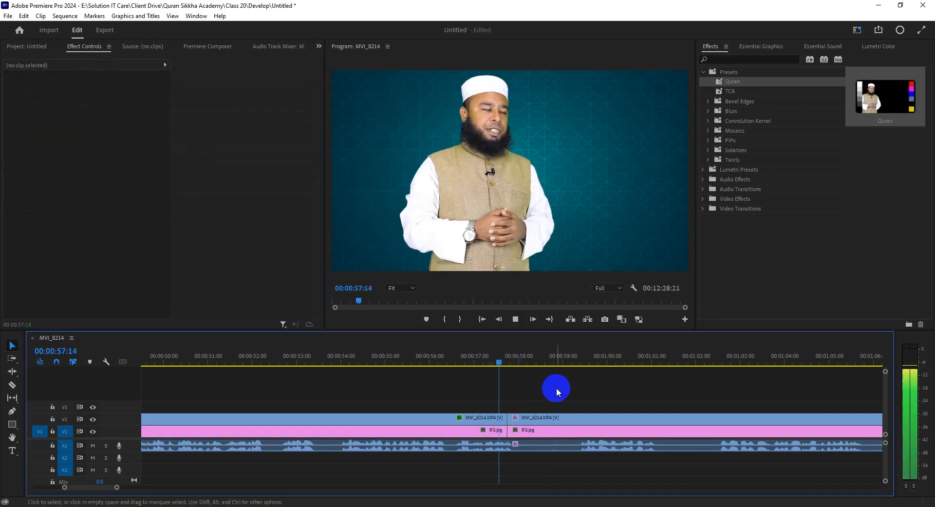
Replay the sequence from about 00:00:57:10 to check how the framing changes into the second MVI_8214 clip.
{"action": "left_click", "coordinate": [551, 417]}
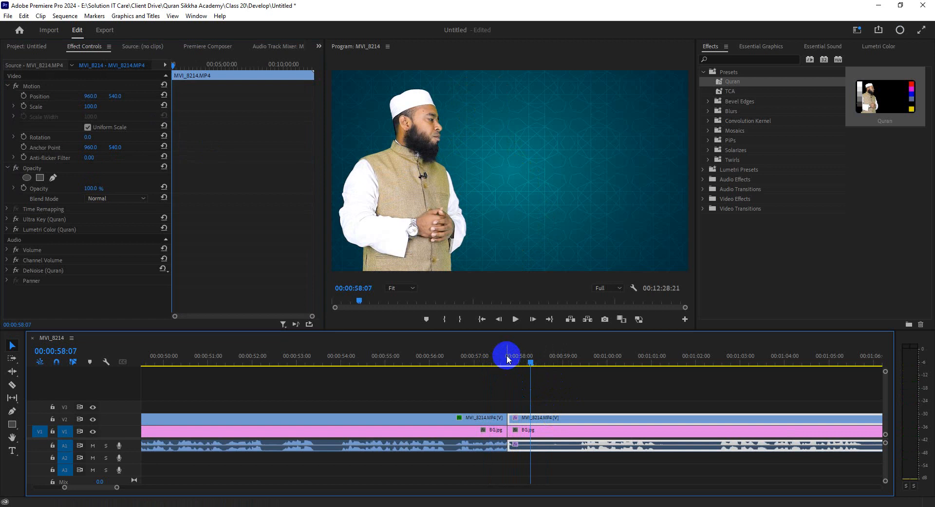
{"action": "left_click_drag", "start_coordinate": [507, 359], "coordinate": [493, 368]}
{"action": "key", "text": "space"}
{"action": "left_click", "coordinate": [556, 388]}
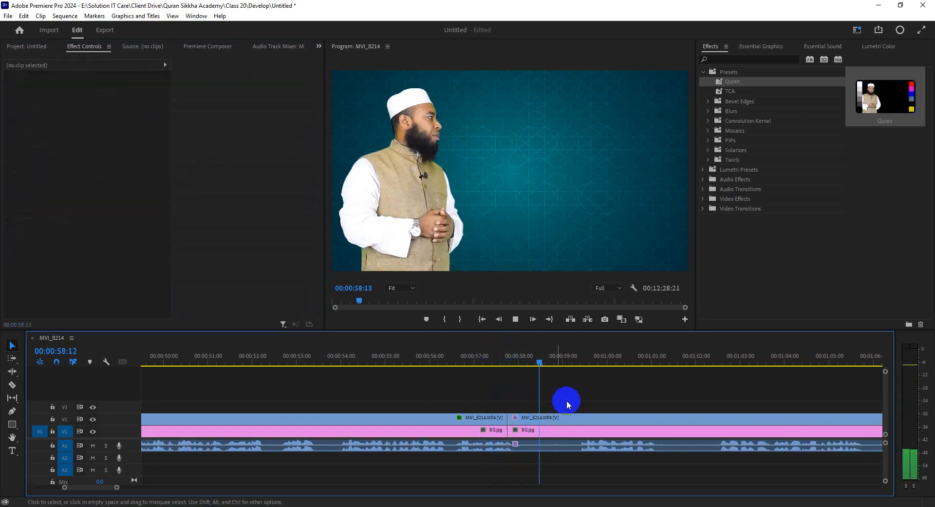
{"action": "left_click", "coordinate": [562, 417]}
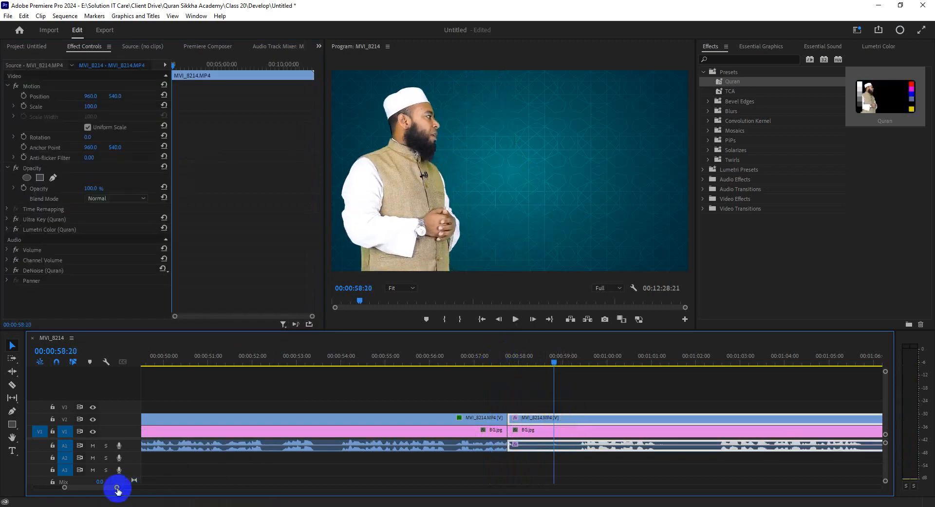
{"action": "left_click_drag", "start_coordinate": [117, 487], "coordinate": [168, 487]}
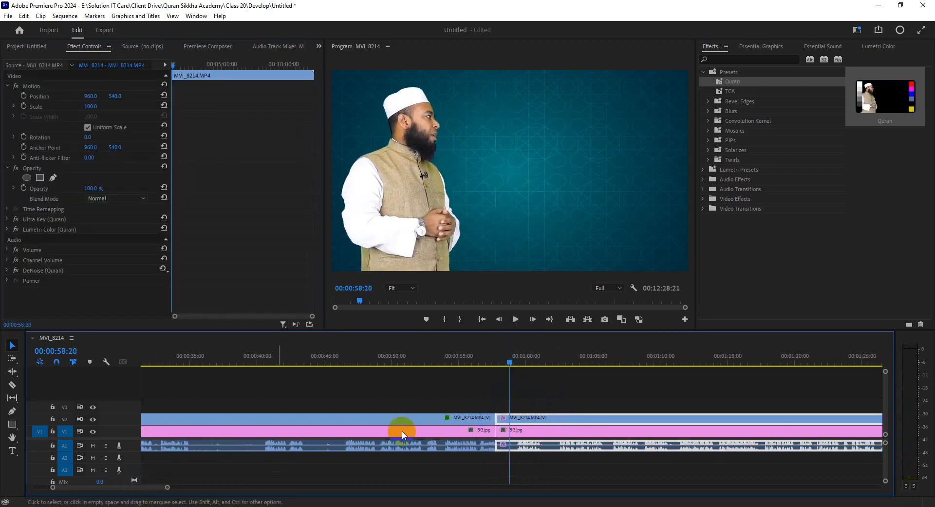
{"action": "left_click", "coordinate": [432, 396]}
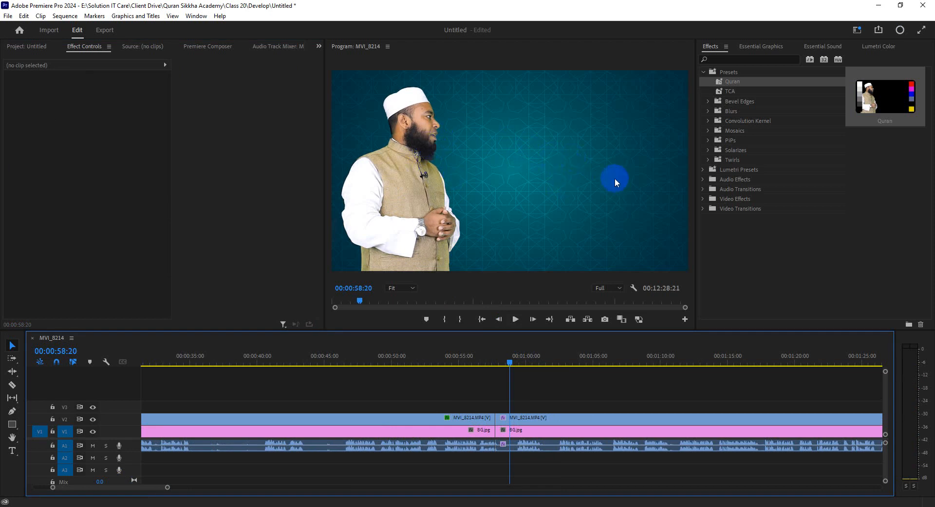
{"action": "left_click", "coordinate": [474, 416]}
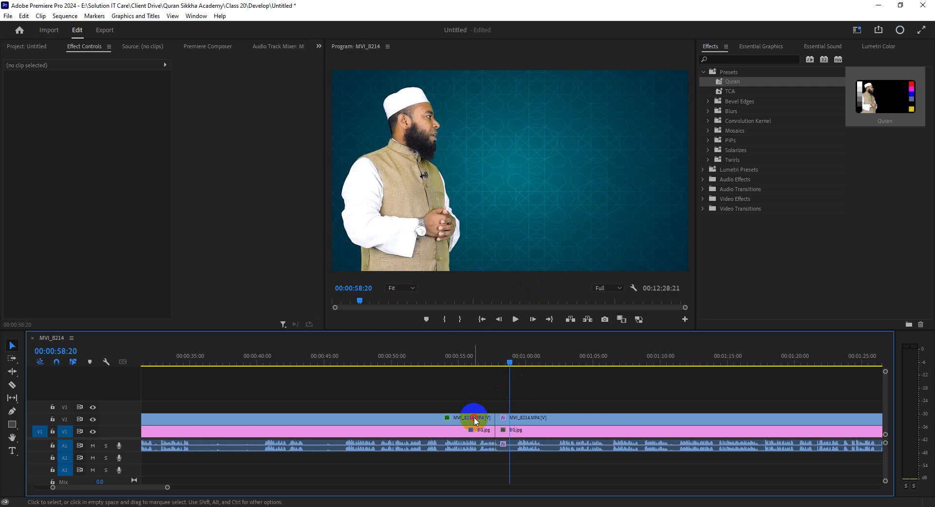
{"action": "left_click", "coordinate": [535, 419], "text": "shift"}
{"action": "left_click", "coordinate": [530, 396]}
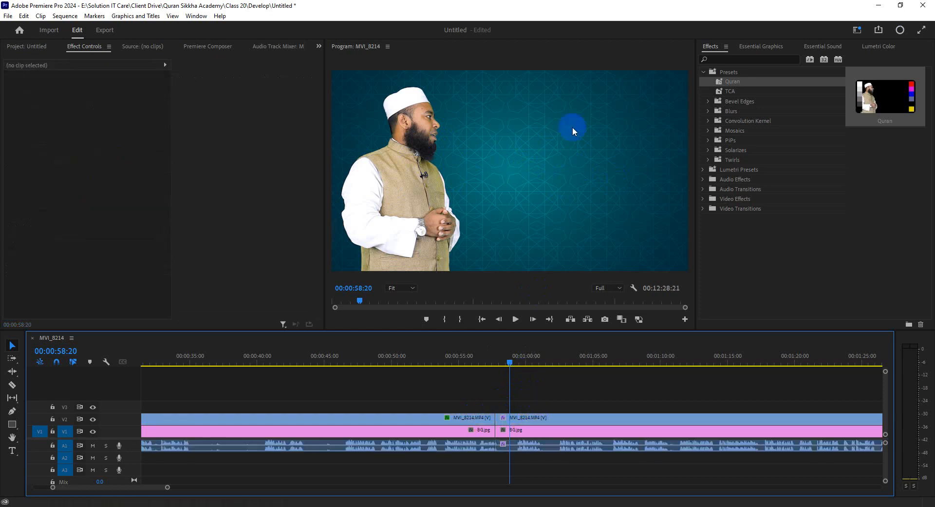
Switch to File Explorer and place the Tv 2 image from Class 20's Stock folder on track V3, starting at the cut in the Premiere Pro sequence.
{"action": "key", "text": "alt+Tab"}
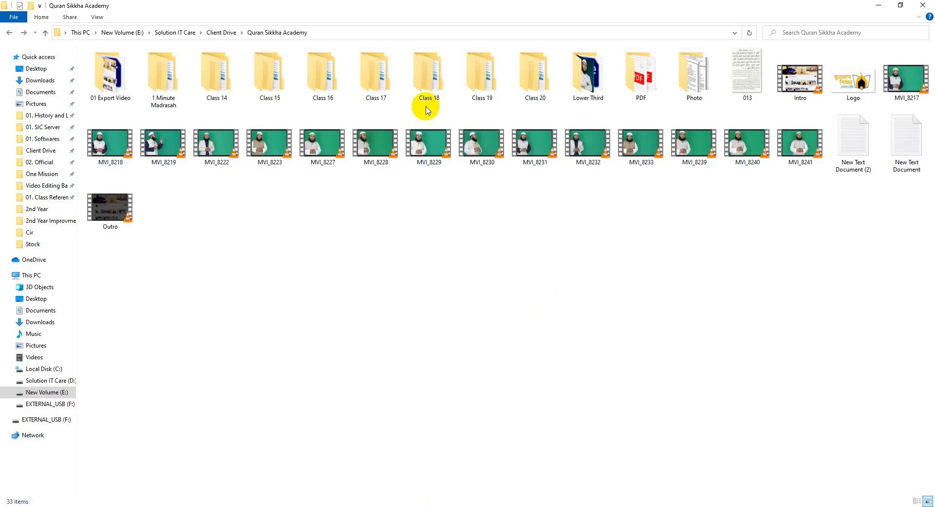
{"action": "left_click", "coordinate": [535, 86]}
{"action": "double_click", "coordinate": [534, 86]}
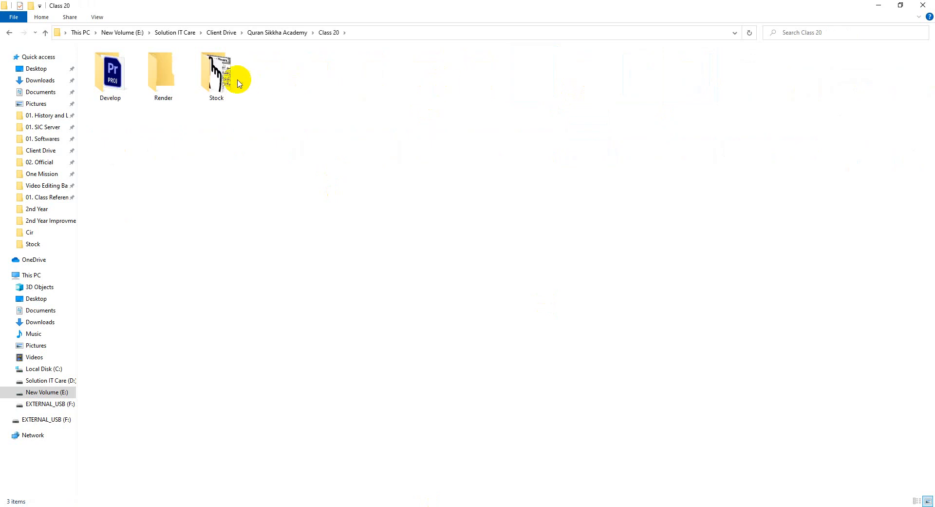
{"action": "double_click", "coordinate": [229, 78]}
{"action": "left_click", "coordinate": [463, 97]}
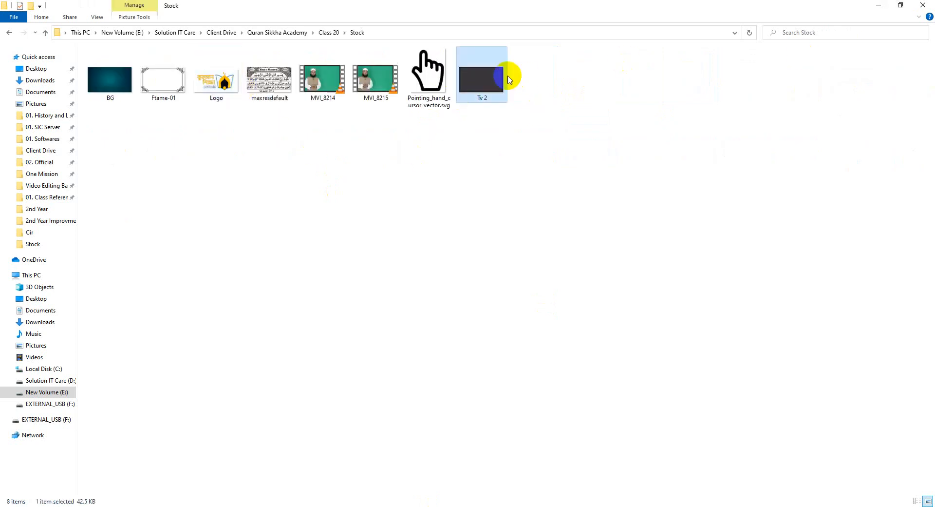
{"action": "left_click_drag", "start_coordinate": [502, 75], "coordinate": [826, 404]}
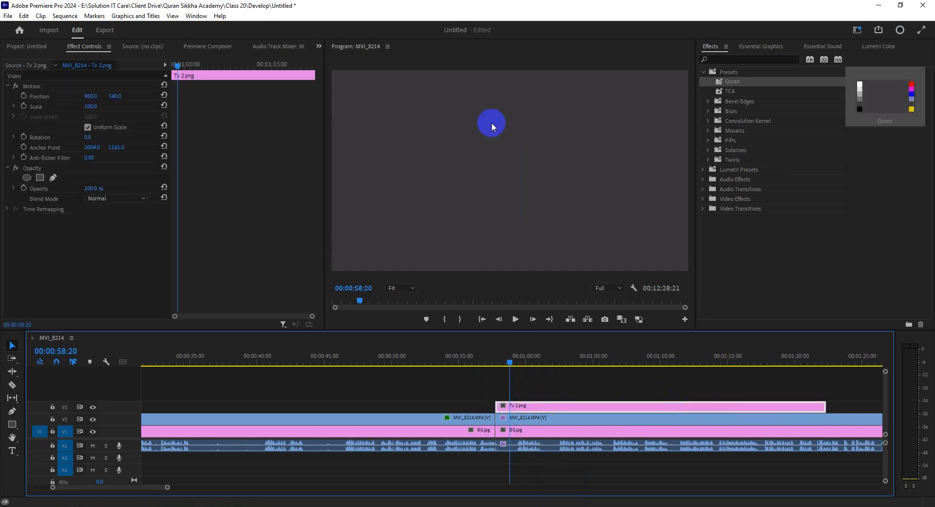
Scale Tv 2.png to 26 and position it at 1296, 353 beside the speaker.
{"action": "left_click_drag", "start_coordinate": [94, 110], "coordinate": [58, 127]}
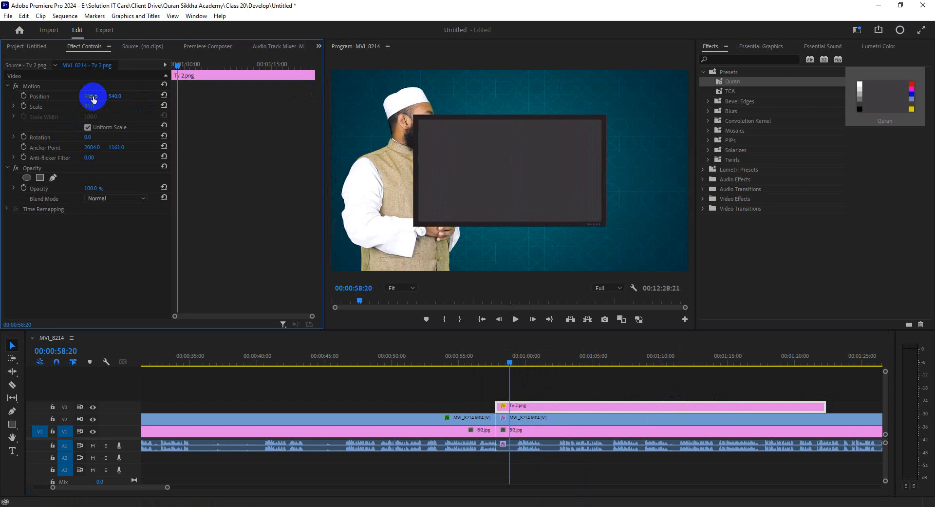
{"action": "left_click_drag", "start_coordinate": [94, 98], "coordinate": [231, 85]}
{"action": "left_click_drag", "start_coordinate": [115, 96], "coordinate": [26, 139]}
{"action": "left_click_drag", "start_coordinate": [95, 99], "coordinate": [96, 98]}
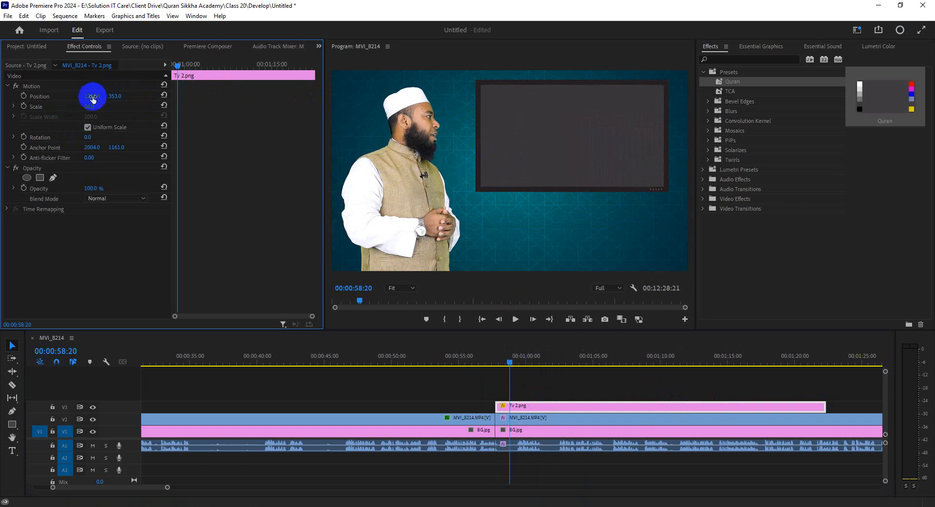
Try the TV image at horizontal position 1162, check it against the speaker's raised hand, and undo the move.
{"action": "left_click_drag", "start_coordinate": [92, 96], "coordinate": [22, 113]}
{"action": "key", "text": "space"}
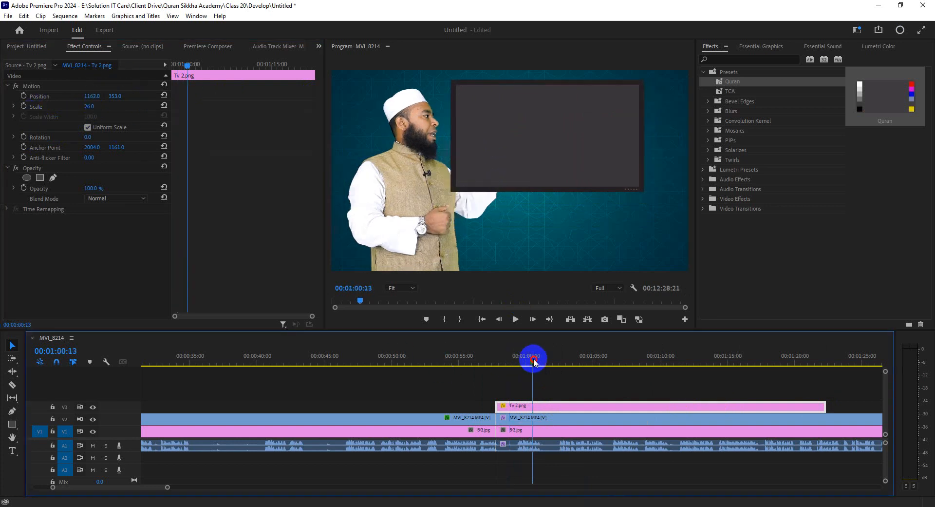
{"action": "left_click", "coordinate": [532, 358]}
{"action": "mouse_move", "coordinate": [532, 357]}
{"action": "left_mouse_down"}
{"action": "mouse_move", "coordinate": [509, 355]}
{"action": "mouse_move", "coordinate": [541, 355]}
{"action": "left_mouse_up"}
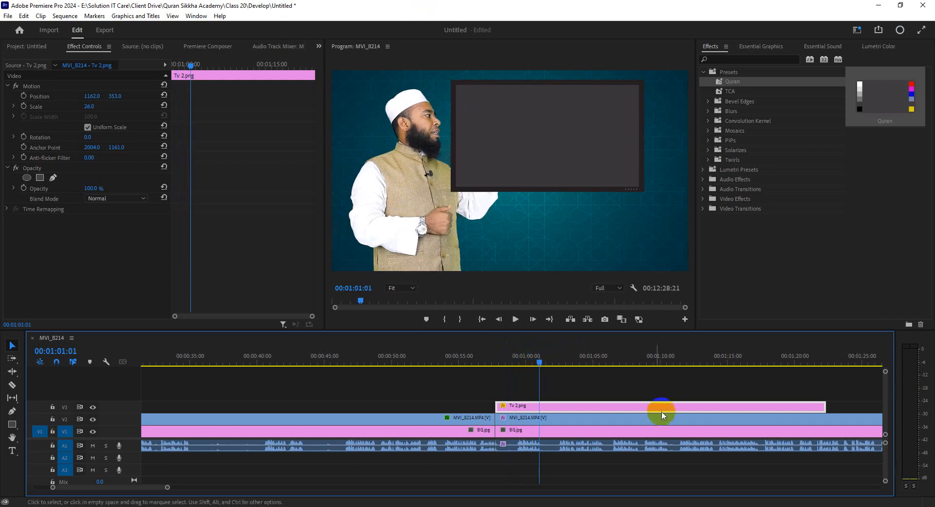
{"action": "key", "text": "ctrl+z"}
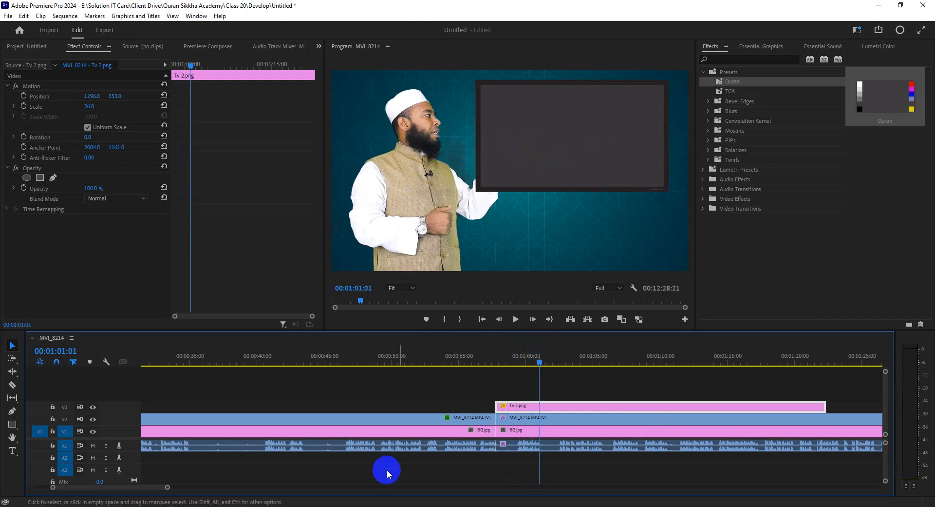
Restack the tracks so both MVI_8214 clips sit on V3 and Tv 2.png sits on V2 behind the speaker.
{"action": "mouse_move", "coordinate": [534, 409]}
{"action": "left_mouse_down"}
{"action": "mouse_move", "coordinate": [533, 381]}
{"action": "mouse_move", "coordinate": [533, 393]}
{"action": "left_mouse_up"}
{"action": "left_click", "coordinate": [433, 417]}
{"action": "left_click", "coordinate": [518, 419], "text": "shift"}
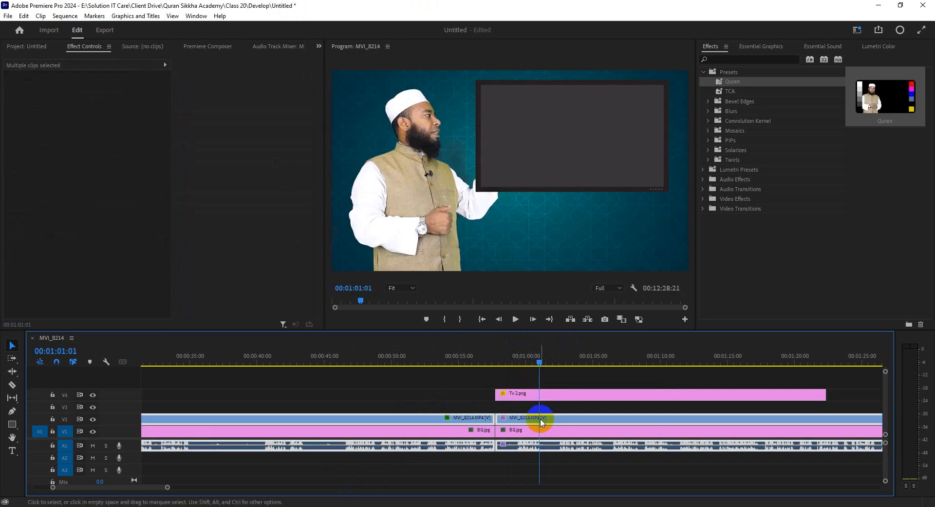
{"action": "mouse_move", "coordinate": [549, 419]}
{"action": "left_mouse_down"}
{"action": "mouse_move", "coordinate": [540, 392]}
{"action": "mouse_move", "coordinate": [543, 417]}
{"action": "left_mouse_up"}
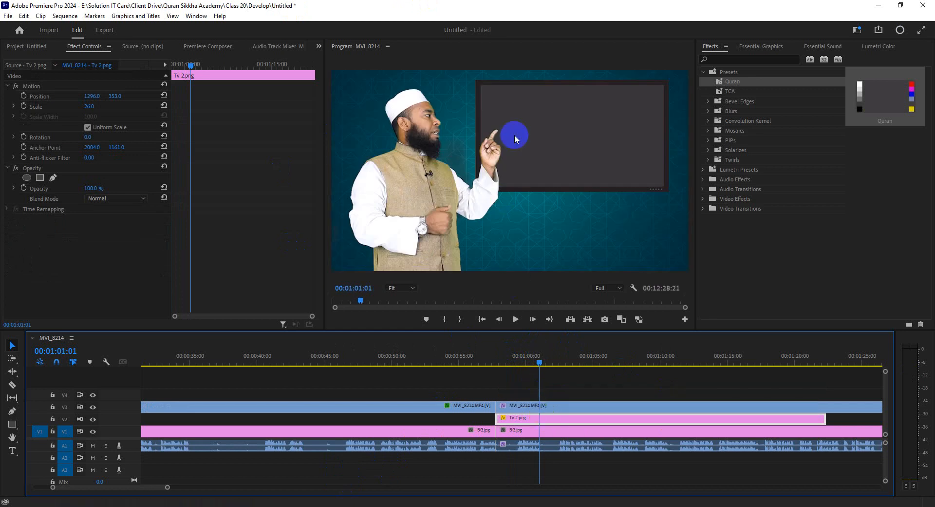
{"action": "left_click", "coordinate": [551, 385]}
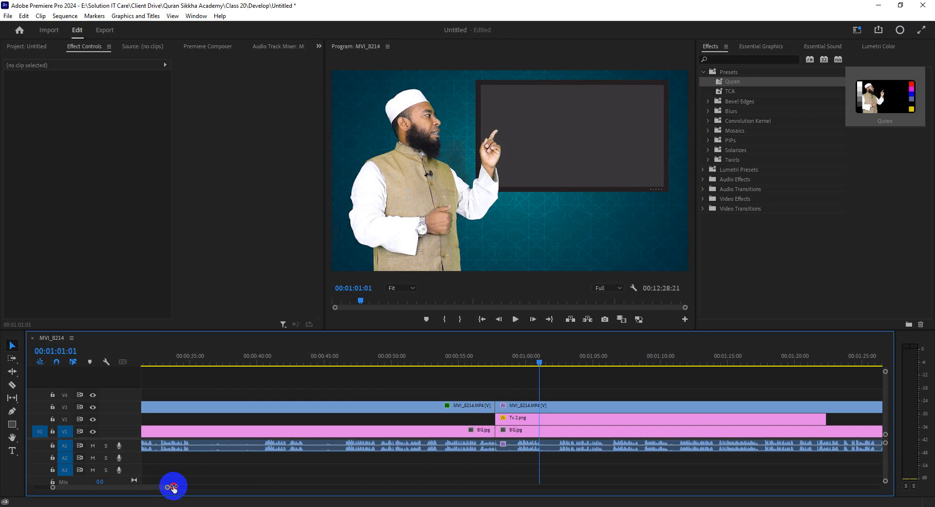
Extend the Tv 2.png clip on V2 to the end of the sequence.
{"action": "left_click_drag", "start_coordinate": [173, 486], "coordinate": [649, 489]}
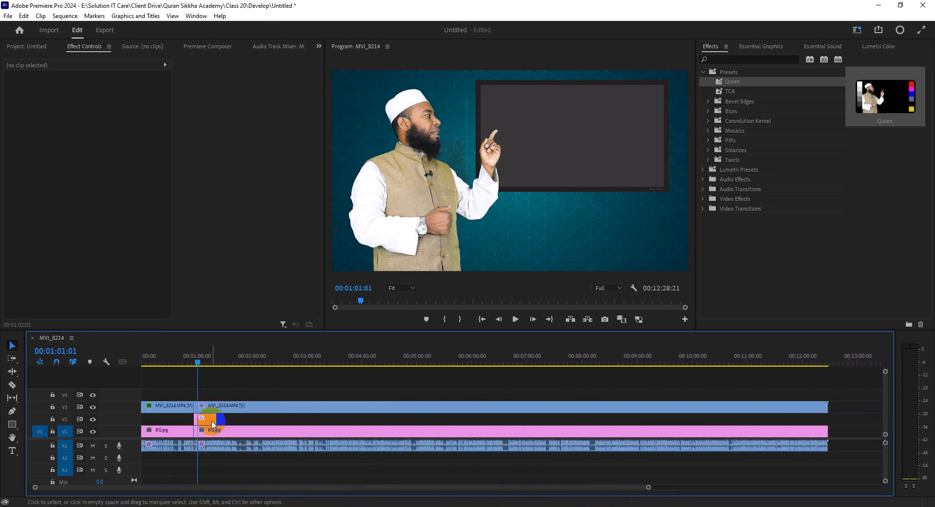
{"action": "left_click_drag", "start_coordinate": [271, 420], "coordinate": [828, 420]}
{"action": "left_click_drag", "start_coordinate": [649, 486], "coordinate": [405, 459]}
{"action": "key", "text": "equal"}
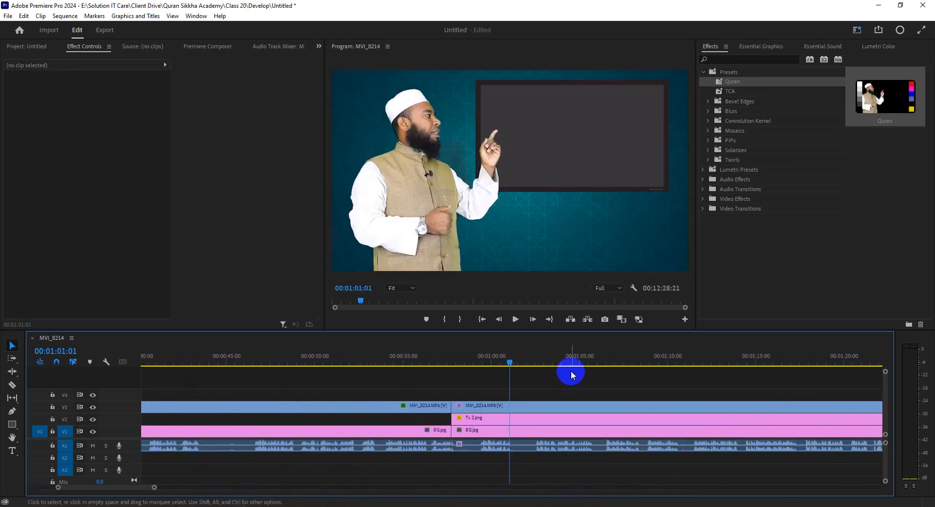
Set the horizontal position of the MVI_8214 clip after the cut to 900 and play across the cut to check the layout.
{"action": "left_click", "coordinate": [540, 407]}
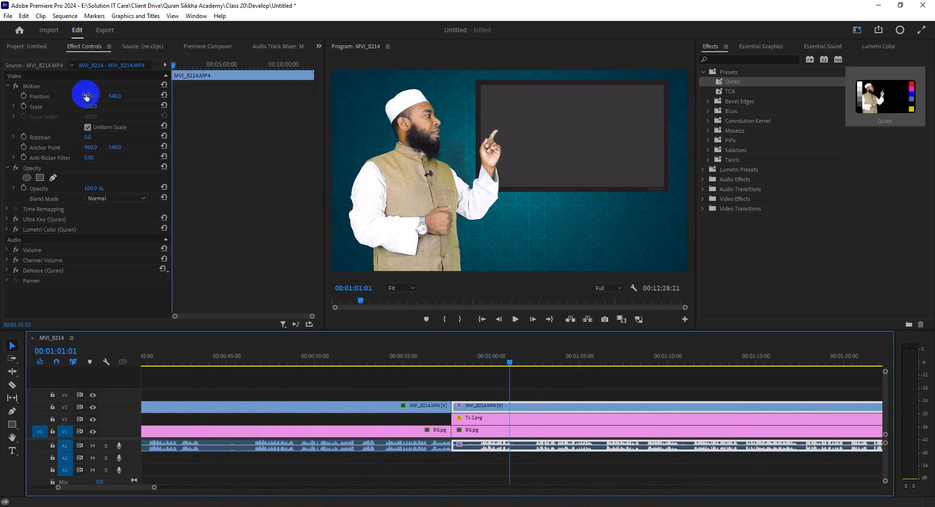
{"action": "left_click_drag", "start_coordinate": [86, 96], "coordinate": [56, 99]}
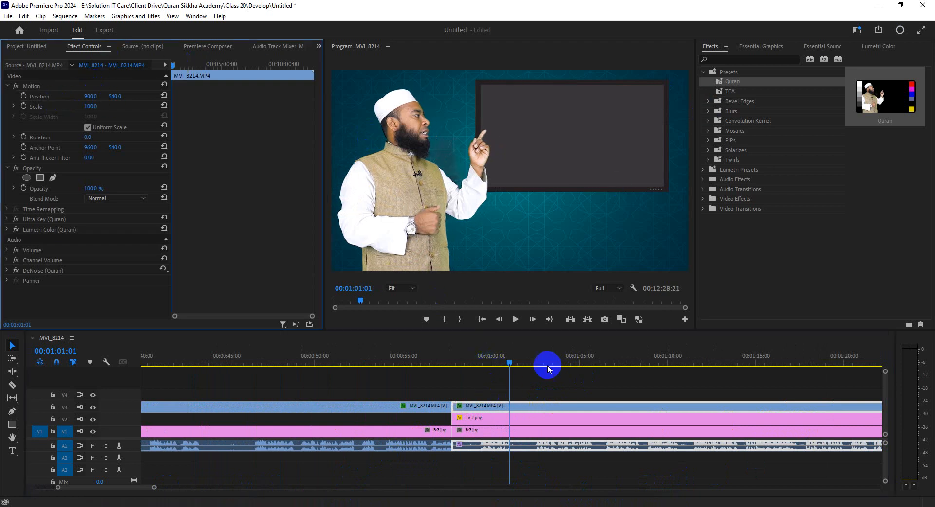
{"action": "left_click_drag", "start_coordinate": [495, 363], "coordinate": [435, 369]}
{"action": "key", "text": "space"}
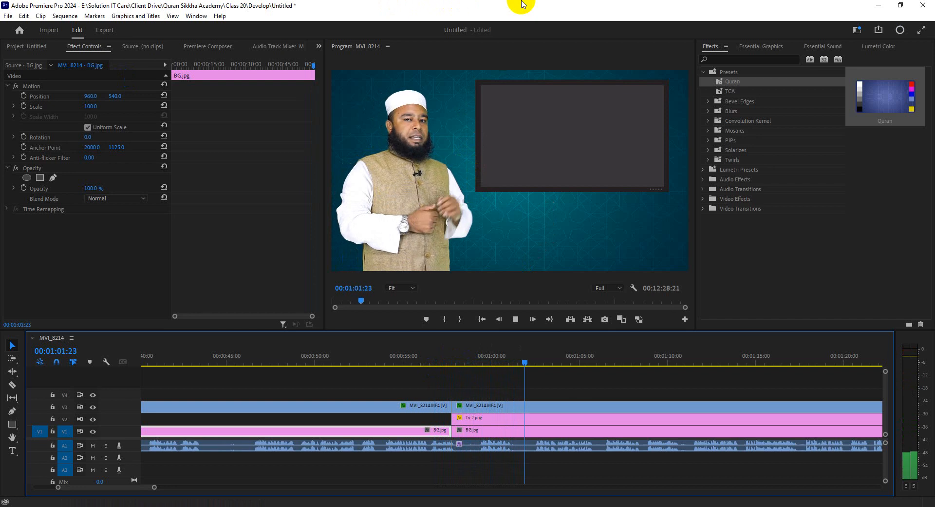
{"action": "key", "text": "space"}
{"action": "left_click", "coordinate": [471, 433]}
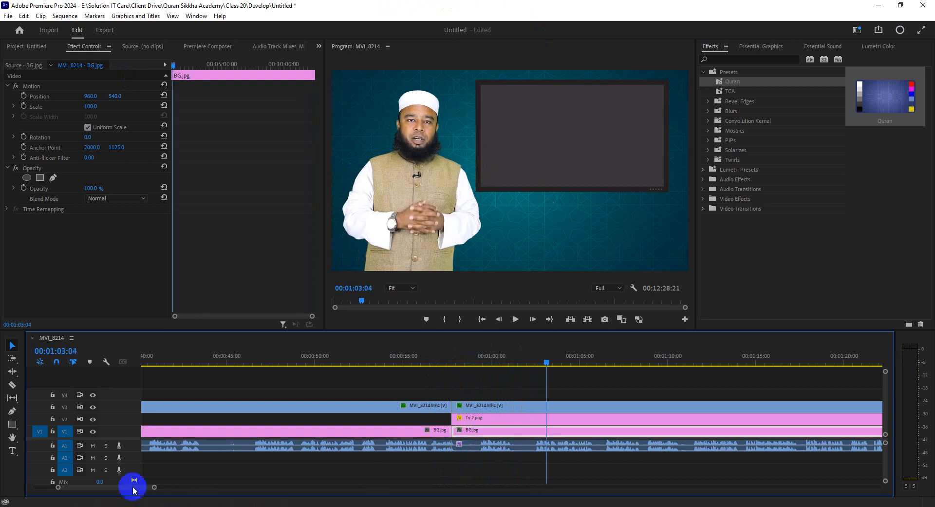
{"action": "left_click_drag", "start_coordinate": [169, 488], "coordinate": [180, 487]}
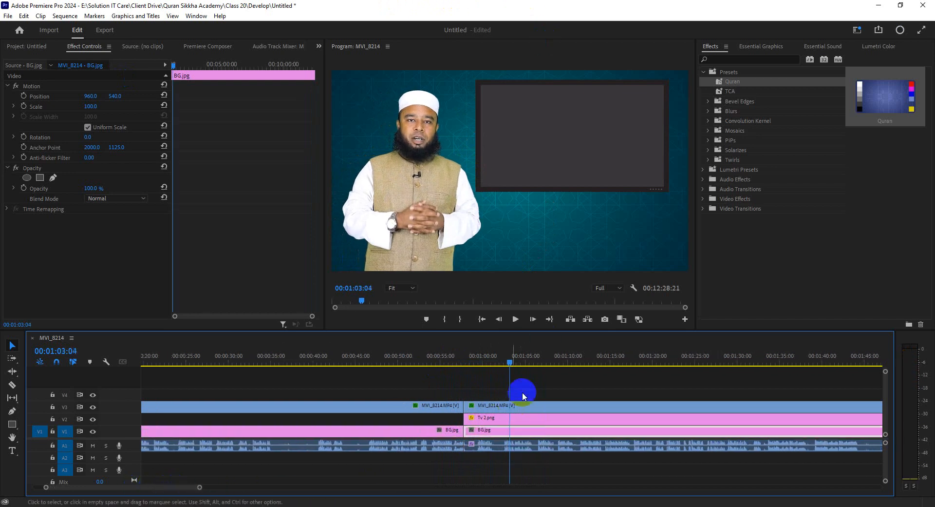
{"action": "left_click", "coordinate": [534, 387]}
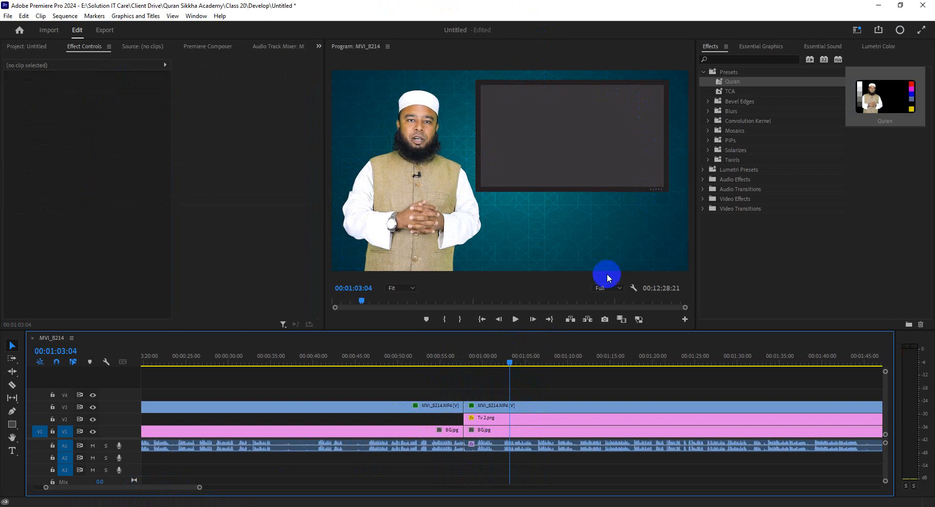
Switch to File Explorer, open Class 19's rendered video 19.mp4, and examine its board layout at 04:00.
{"action": "left_click", "coordinate": [417, 506]}
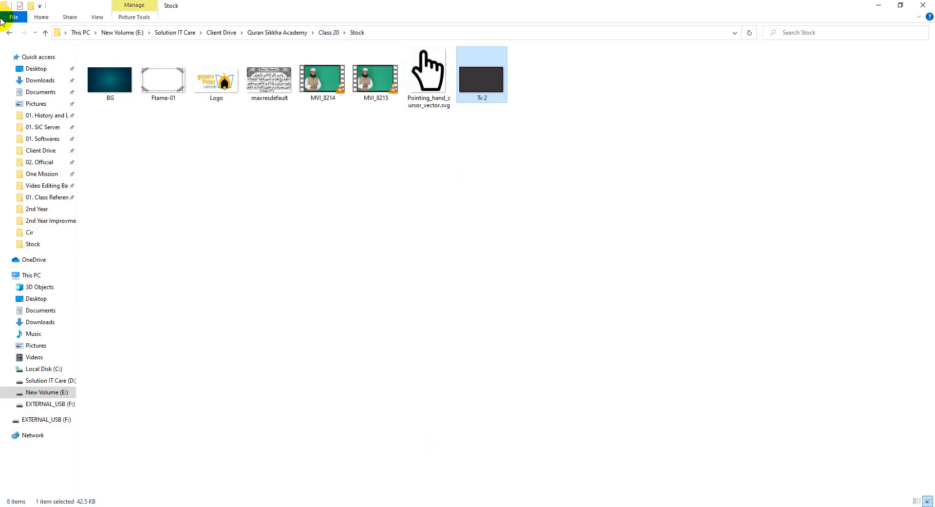
{"action": "left_click", "coordinate": [9, 33]}
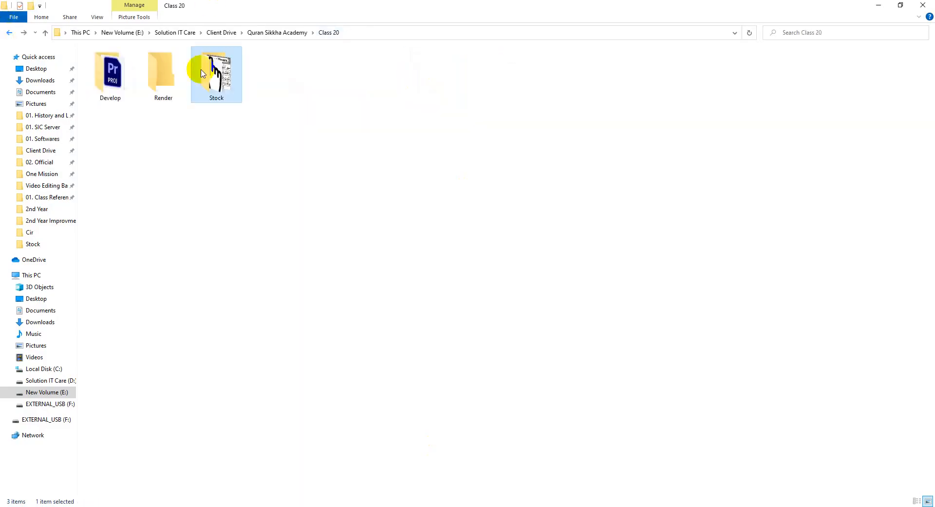
{"action": "left_click", "coordinate": [9, 33]}
{"action": "double_click", "coordinate": [481, 73]}
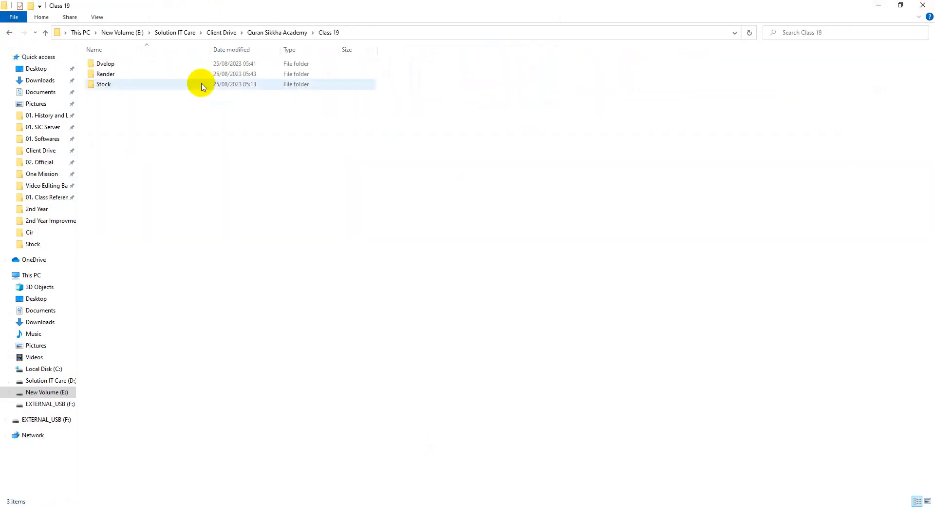
{"action": "double_click", "coordinate": [132, 75]}
{"action": "double_click", "coordinate": [129, 75]}
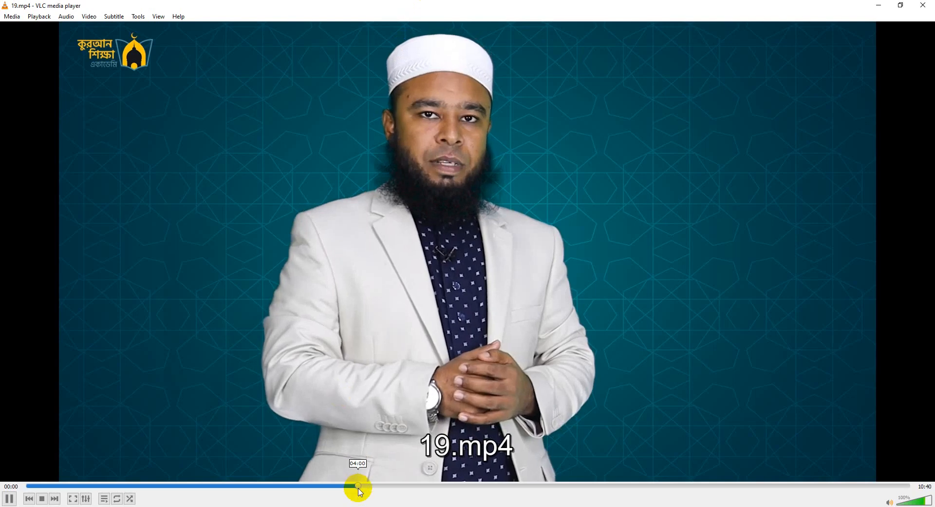
{"action": "left_click", "coordinate": [359, 486]}
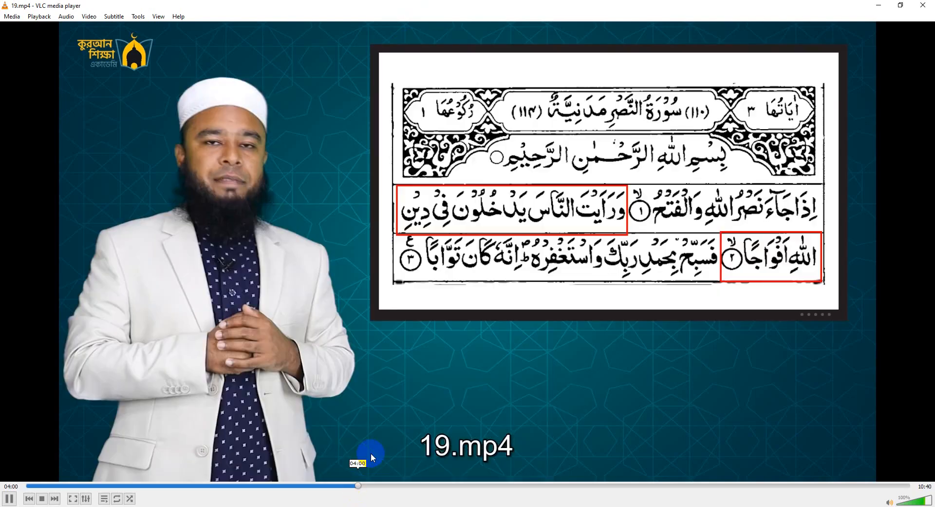
{"action": "left_click", "coordinate": [922, 4]}
{"action": "left_click", "coordinate": [505, 203]}
Return to the Quran Sikkha Academy folder and open Class 20's Stock folder.
{"action": "left_click", "coordinate": [10, 33]}
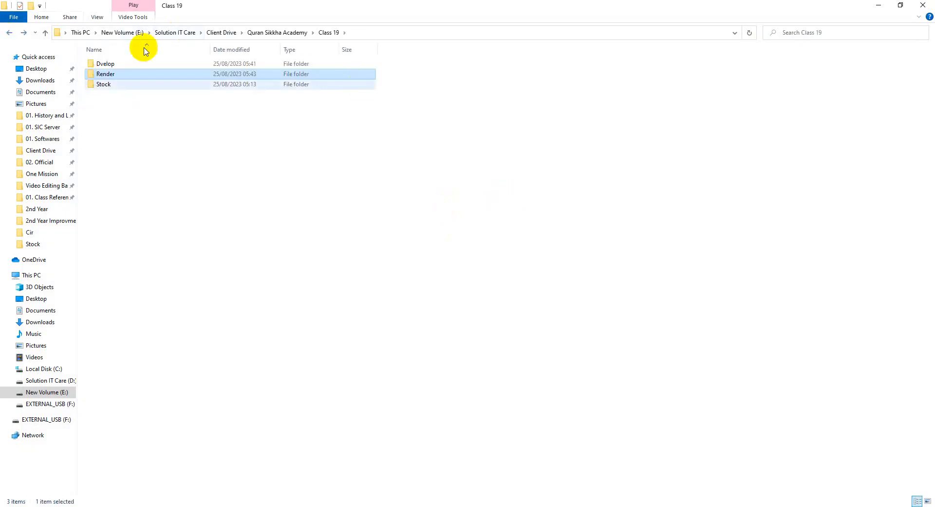
{"action": "left_click", "coordinate": [10, 33]}
{"action": "double_click", "coordinate": [536, 77]}
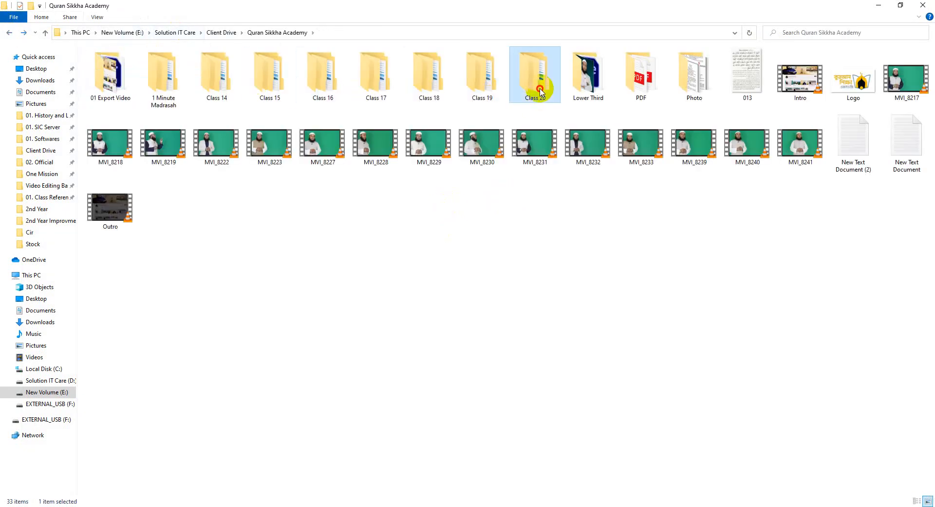
{"action": "double_click", "coordinate": [211, 77]}
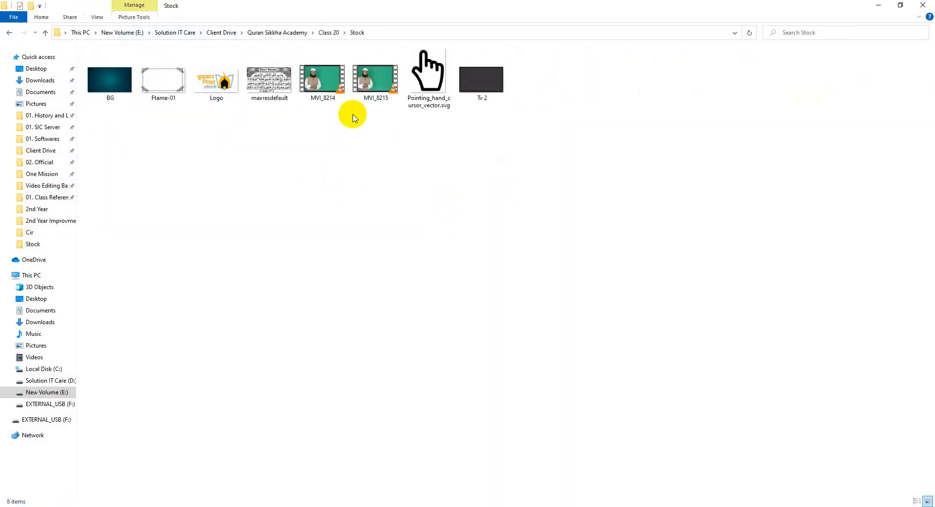
Switch to Premiere Pro and draw a rectangle covering the TV board's screen area at 00:01:00:13.
{"action": "left_click", "coordinate": [166, 89]}
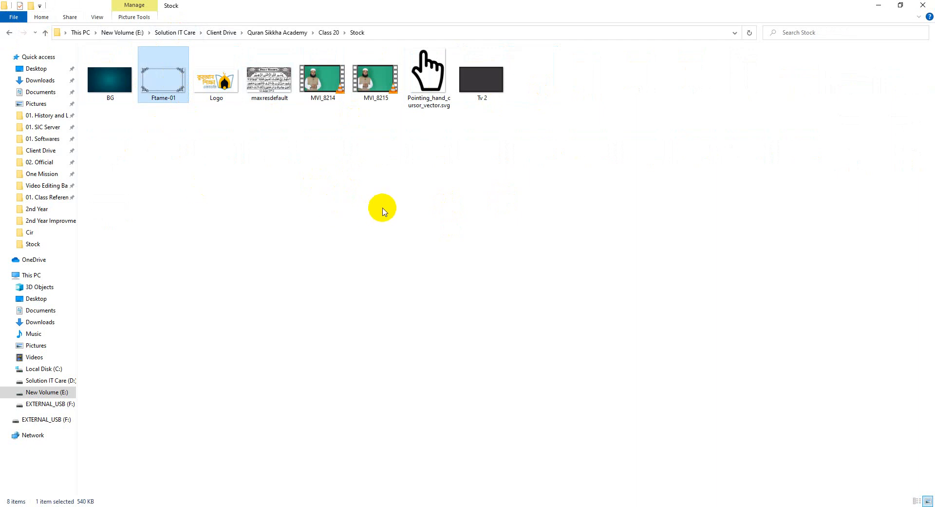
{"action": "left_click", "coordinate": [502, 149]}
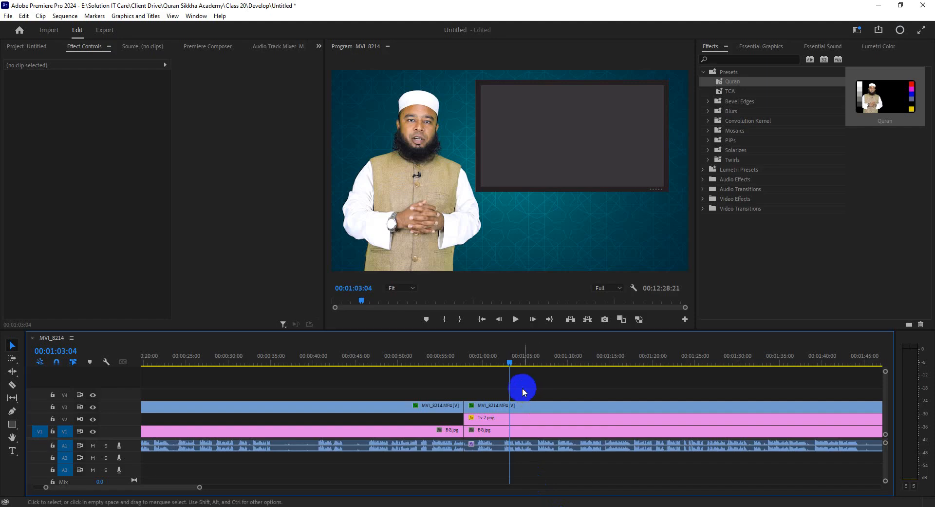
{"action": "left_click", "coordinate": [505, 407]}
{"action": "left_click", "coordinate": [487, 359]}
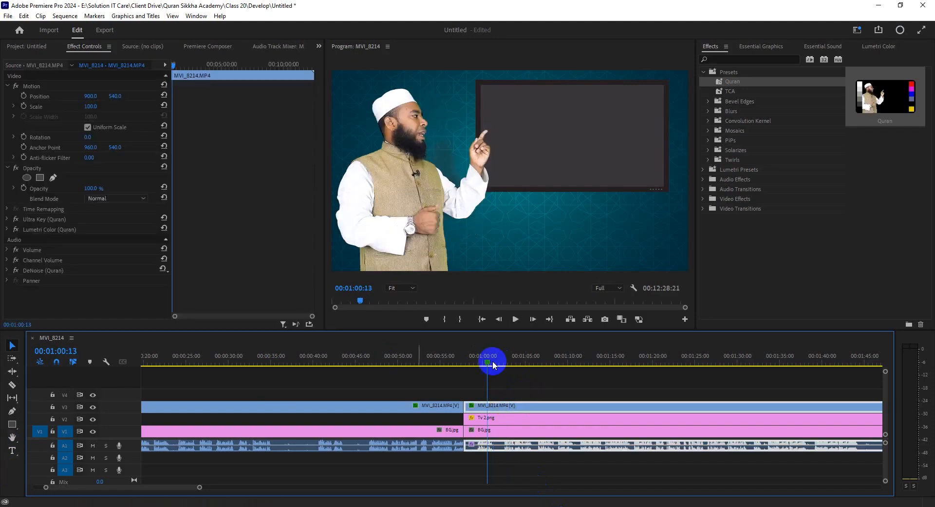
{"action": "left_click", "coordinate": [511, 378]}
{"action": "left_click", "coordinate": [18, 411]}
{"action": "left_click", "coordinate": [12, 424]}
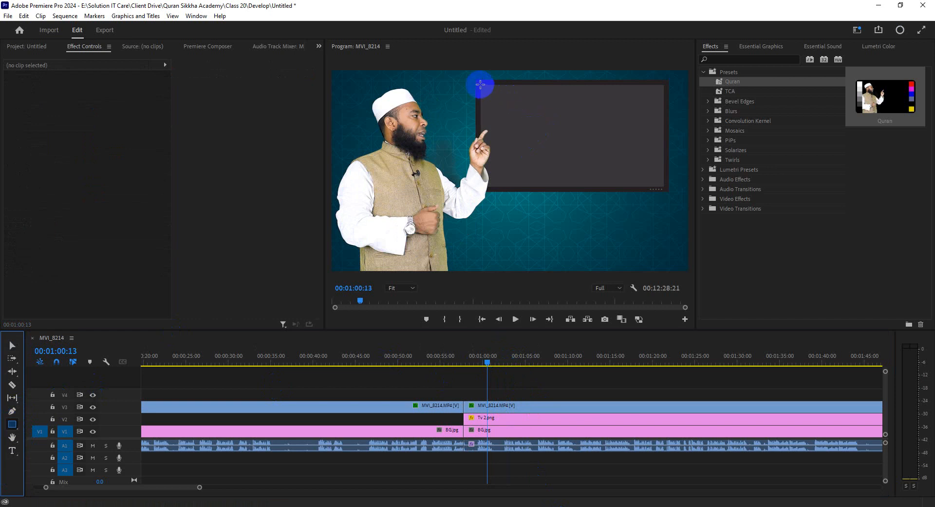
{"action": "left_click_drag", "start_coordinate": [481, 85], "coordinate": [666, 189]}
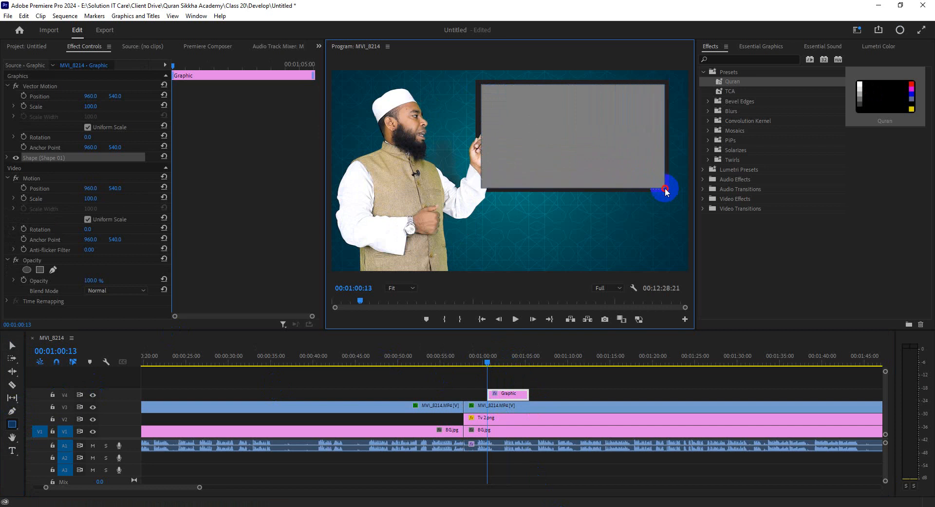
Change the fill of the rectangle on the TV board to solid white.
{"action": "left_click", "coordinate": [8, 158]}
{"action": "left_click", "coordinate": [49, 218]}
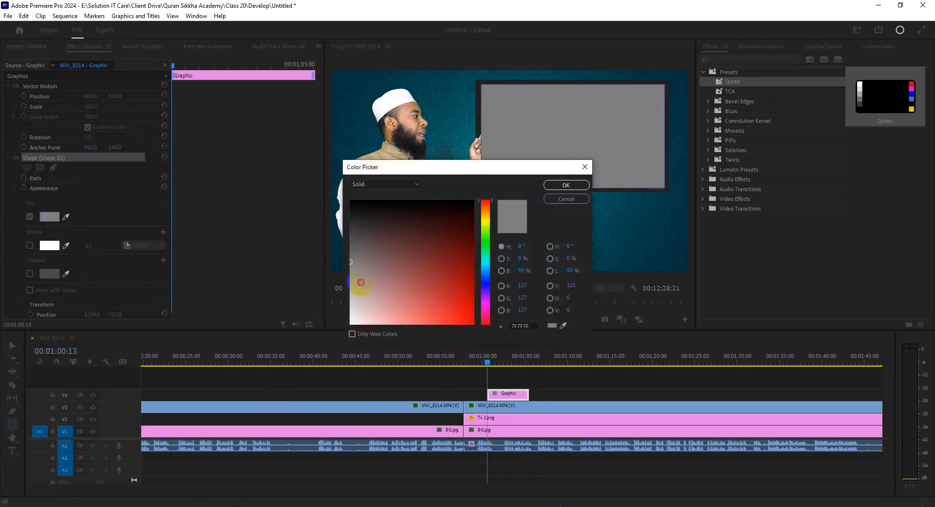
{"action": "left_click_drag", "start_coordinate": [360, 255], "coordinate": [340, 336]}
{"action": "left_click", "coordinate": [557, 194]}
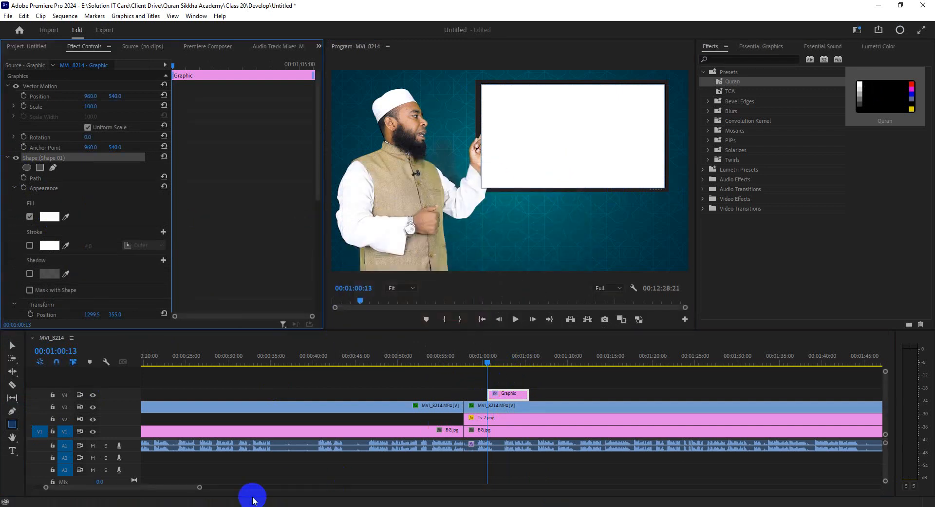
Stretch the white rectangle's Graphic clip on V4 to span from the cut to the end of the sequence.
{"action": "left_click_drag", "start_coordinate": [200, 489], "coordinate": [380, 485]}
{"action": "left_click_drag", "start_coordinate": [293, 393], "coordinate": [723, 394]}
{"action": "left_click_drag", "start_coordinate": [376, 489], "coordinate": [679, 488]}
{"action": "left_click_drag", "start_coordinate": [358, 394], "coordinate": [778, 402]}
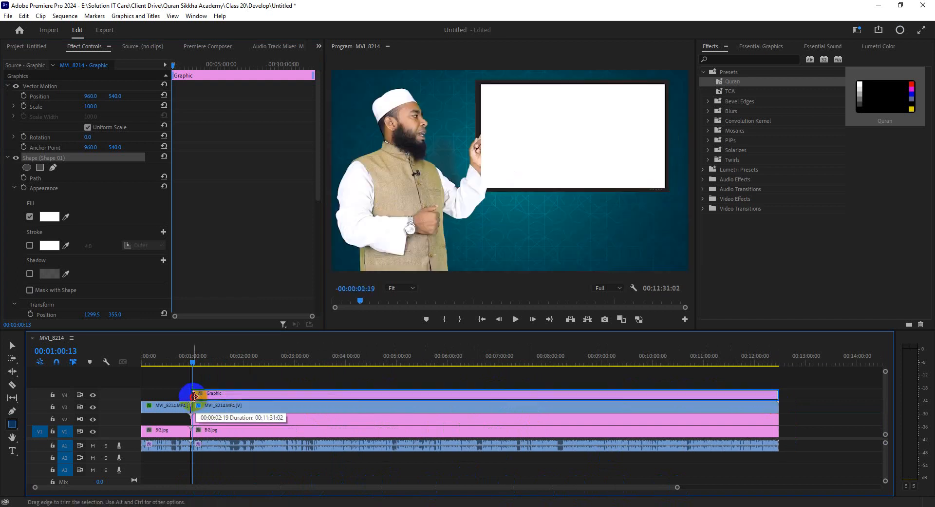
{"action": "left_click", "coordinate": [223, 385]}
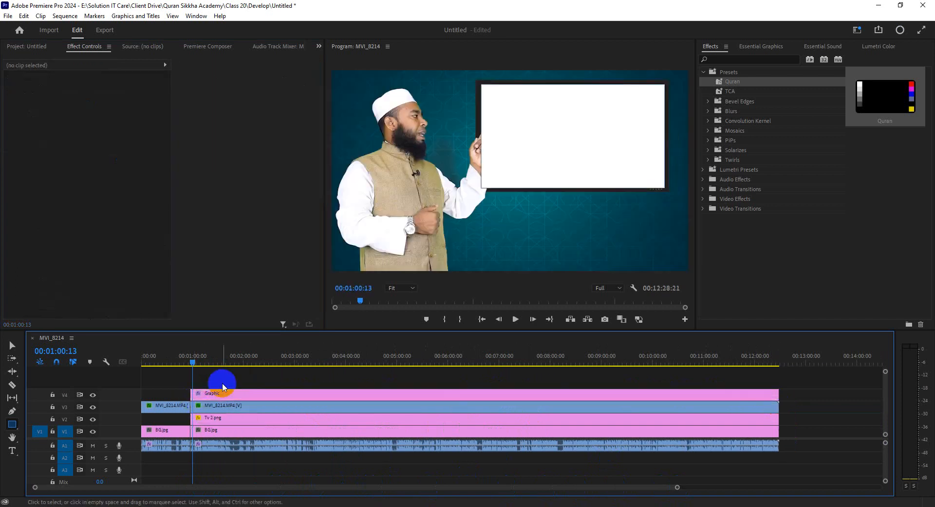
Move both MVI_8214 clips up to V5 and the Graphic clip down to V3, and enlarge the timeline area.
{"action": "left_click", "coordinate": [213, 410]}
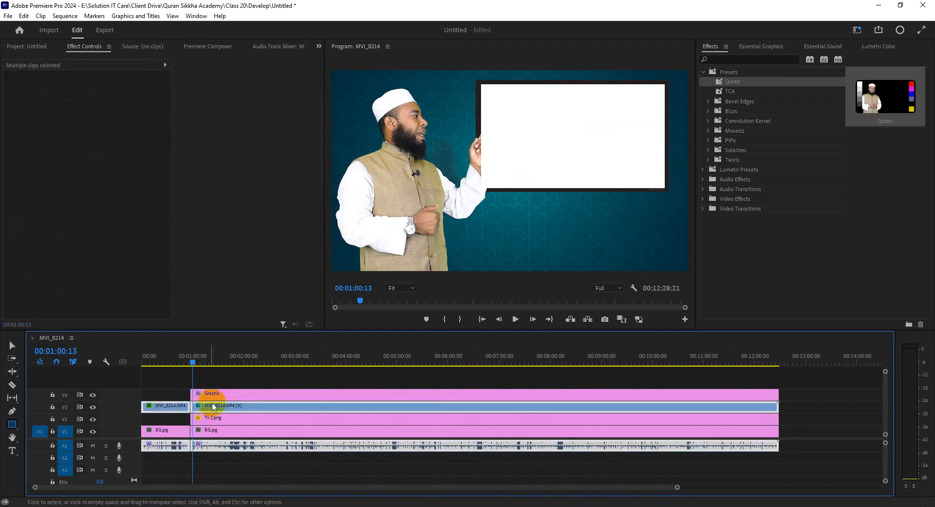
{"action": "mouse_move", "coordinate": [214, 407]}
{"action": "left_mouse_down"}
{"action": "mouse_move", "coordinate": [215, 373]}
{"action": "mouse_move", "coordinate": [234, 371]}
{"action": "mouse_move", "coordinate": [225, 409]}
{"action": "left_mouse_up"}
{"action": "left_click", "coordinate": [223, 394]}
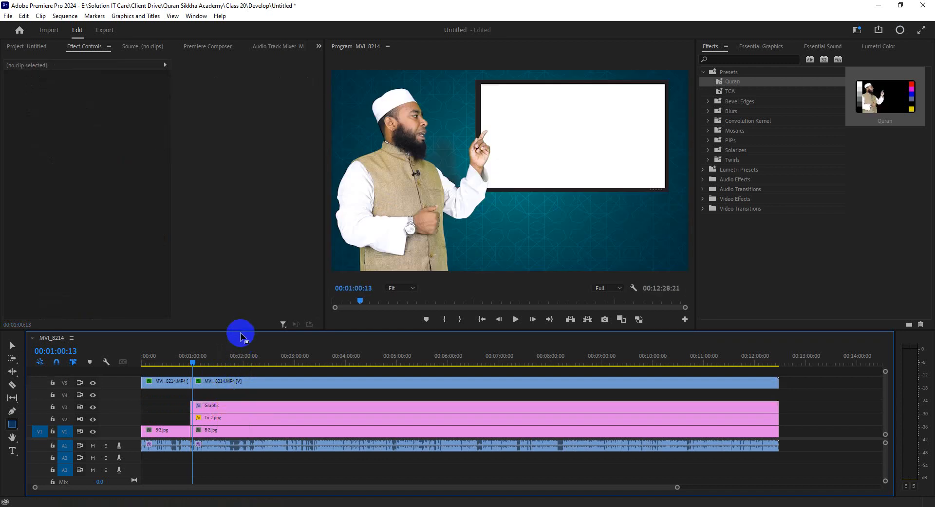
{"action": "left_click_drag", "start_coordinate": [240, 332], "coordinate": [244, 293]}
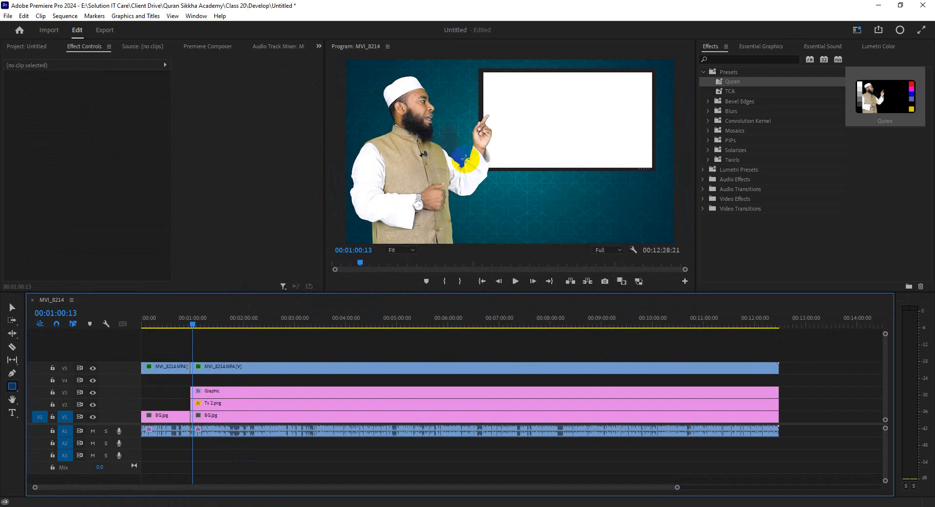
Preview the layout enlarged and at 100%, and pull the white rectangle's right edge slightly inward to fit the TV frame.
{"action": "left_click", "coordinate": [397, 370]}
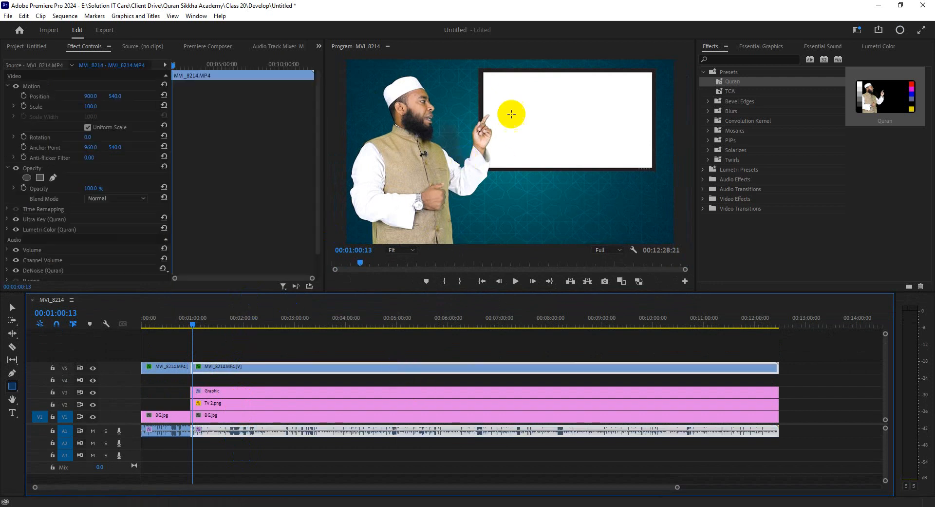
{"action": "double_click", "coordinate": [510, 45]}
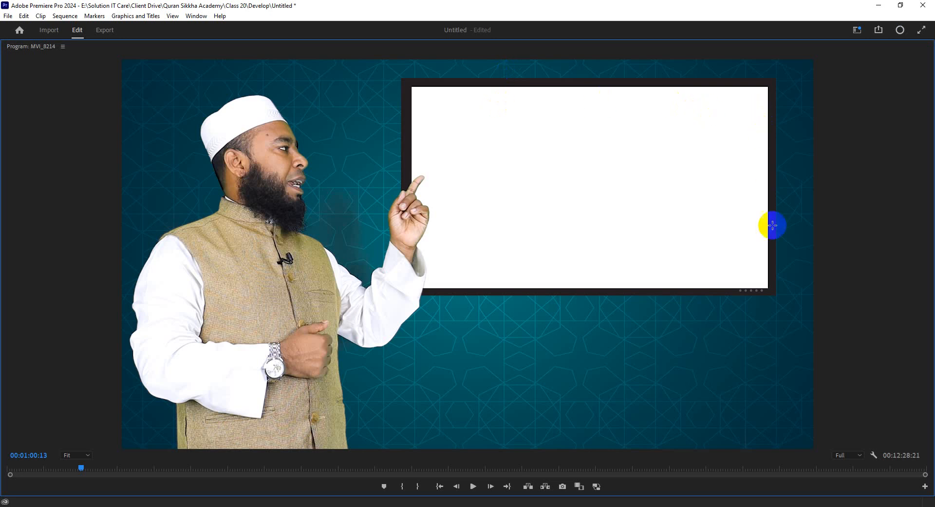
{"action": "double_click", "coordinate": [515, 47]}
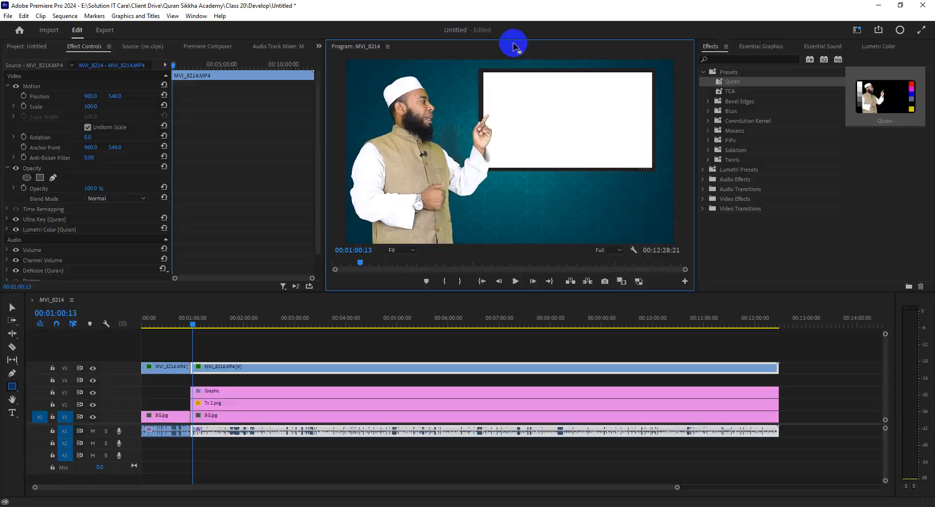
{"action": "left_click", "coordinate": [399, 250]}
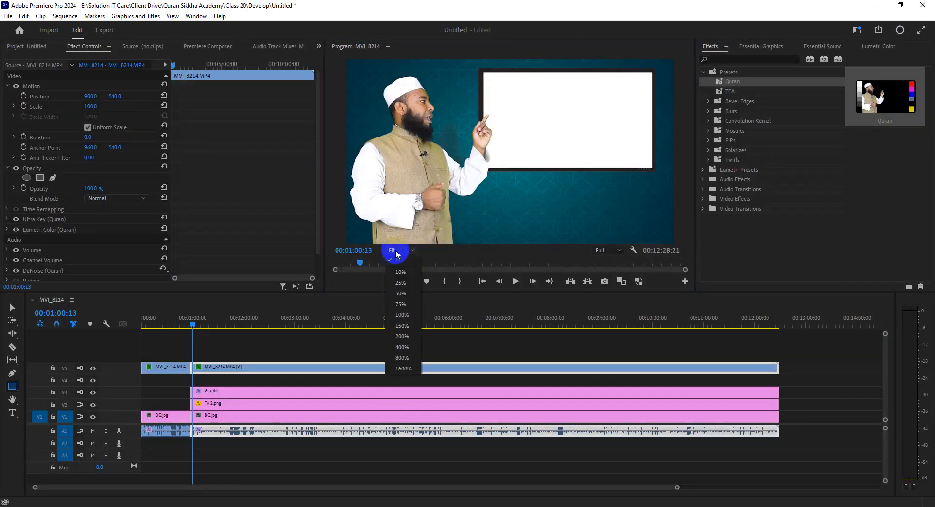
{"action": "left_click", "coordinate": [402, 314]}
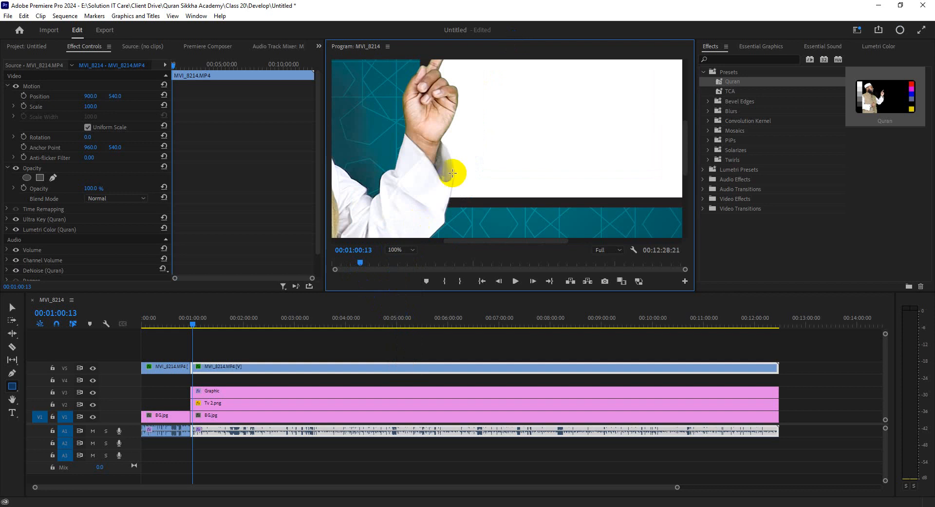
{"action": "key", "text": "h"}
{"action": "left_click_drag", "start_coordinate": [460, 156], "coordinate": [422, 107]}
{"action": "left_click_drag", "start_coordinate": [599, 129], "coordinate": [568, 142]}
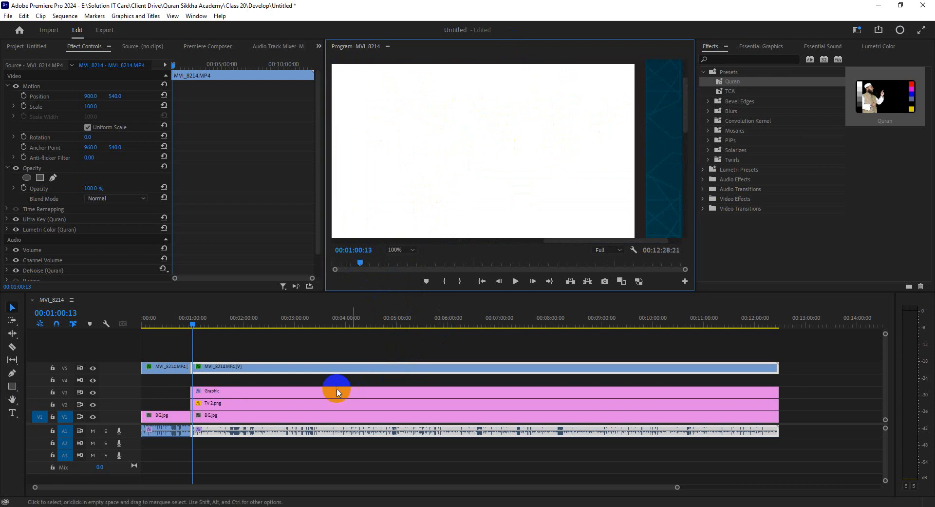
{"action": "key", "text": "v"}
{"action": "left_click", "coordinate": [303, 390]}
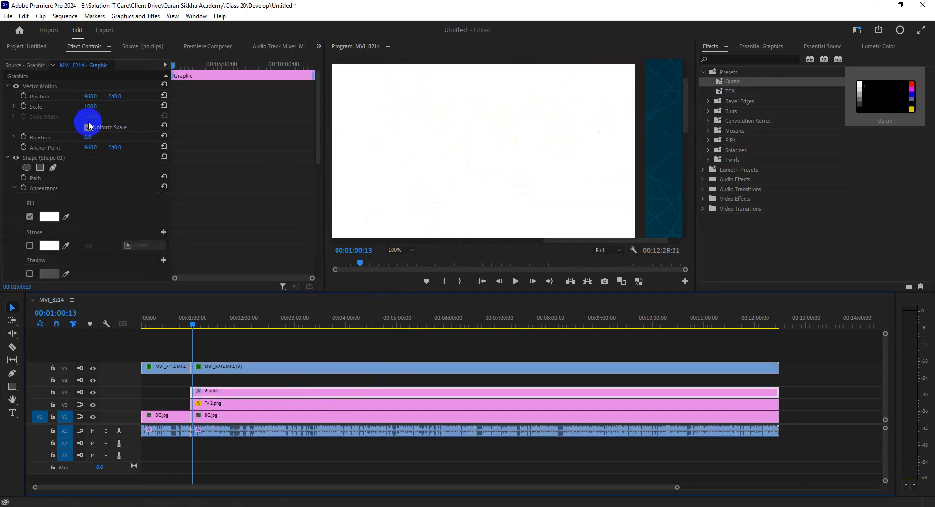
{"action": "left_click", "coordinate": [67, 158]}
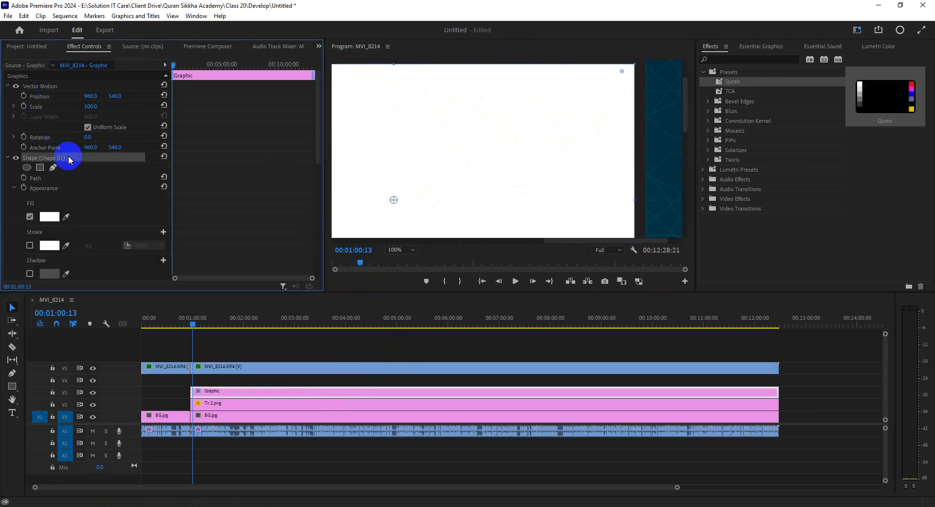
{"action": "mouse_move", "coordinate": [634, 199]}
{"action": "left_mouse_down"}
{"action": "mouse_move", "coordinate": [618, 200]}
{"action": "mouse_move", "coordinate": [627, 201]}
{"action": "left_mouse_up"}
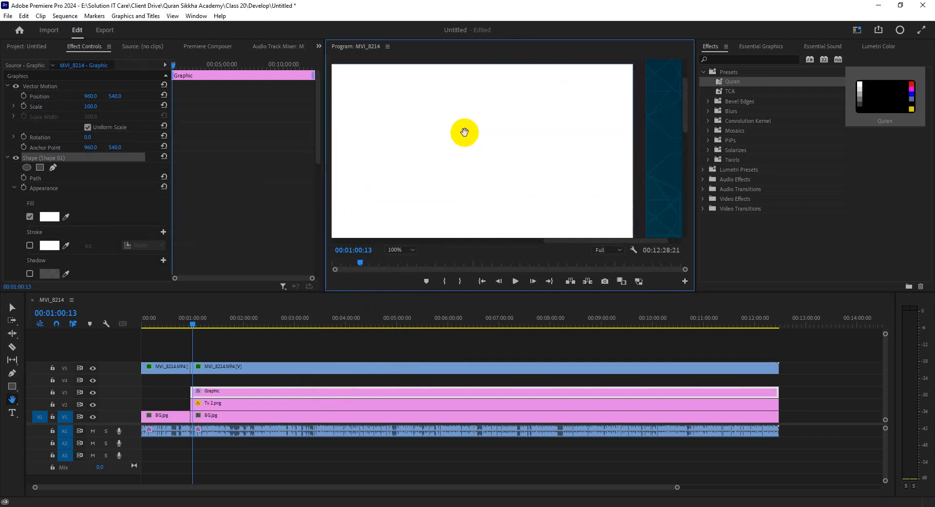
Inspect the rectangle's remaining edges at 100%, restore the preview zoom to Fit, and deselect the Graphic clip.
{"action": "key", "text": "h"}
{"action": "left_click_drag", "start_coordinate": [463, 129], "coordinate": [549, 127]}
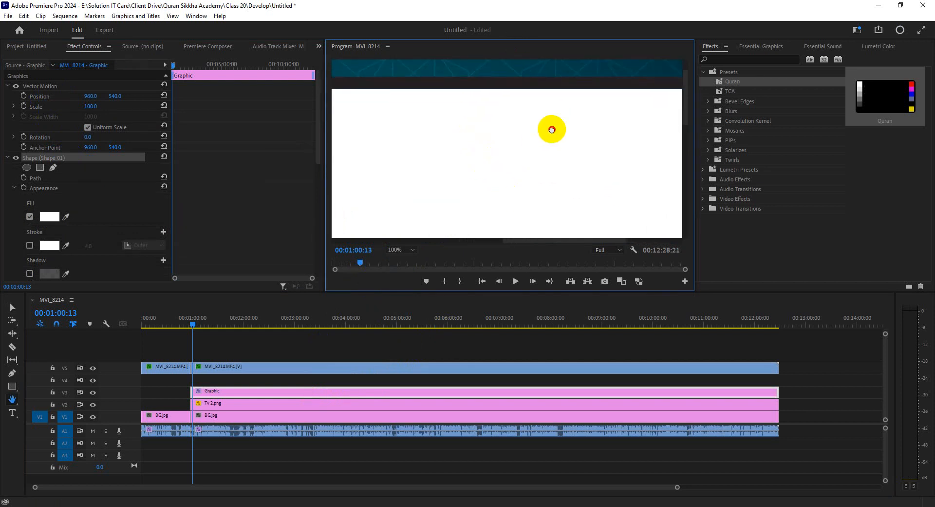
{"action": "left_click", "coordinate": [407, 249]}
{"action": "left_click", "coordinate": [402, 275]}
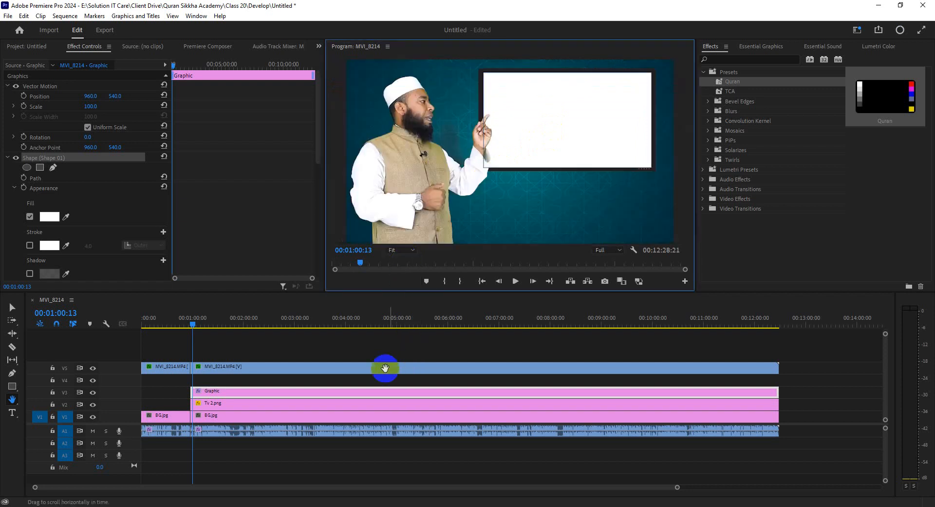
{"action": "key", "text": "v"}
{"action": "left_click", "coordinate": [381, 347]}
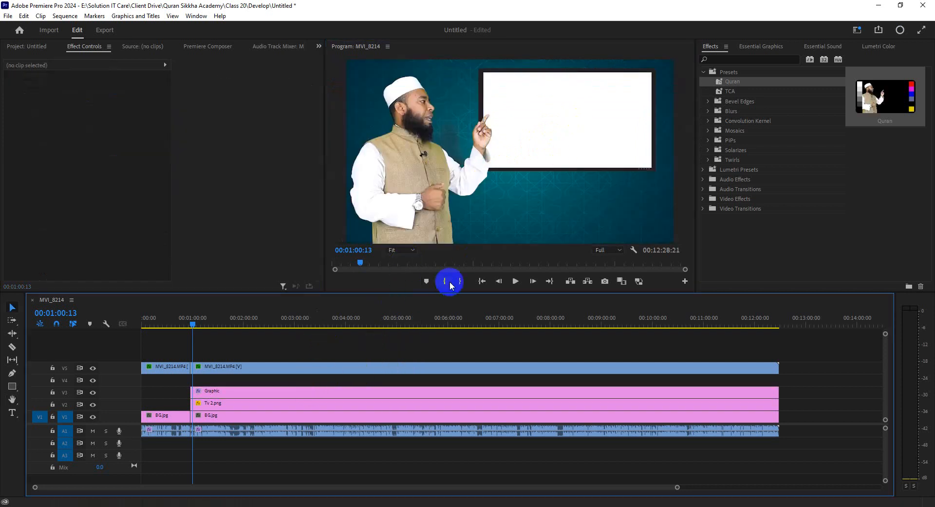
Switch to File Explorer and preview maxresdefault.jpg from Class 20's Stock folder.
{"action": "key", "text": "alt+Tab"}
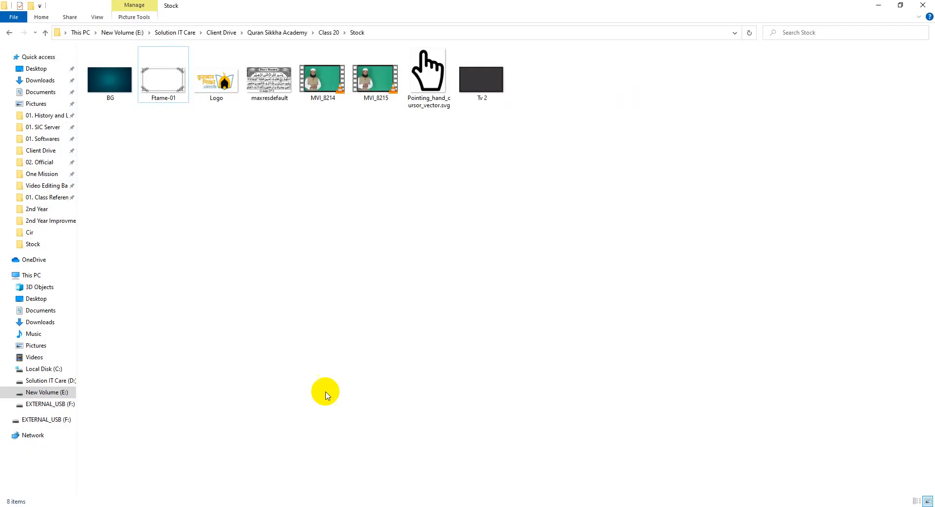
{"action": "left_click", "coordinate": [280, 83]}
{"action": "double_click", "coordinate": [280, 83]}
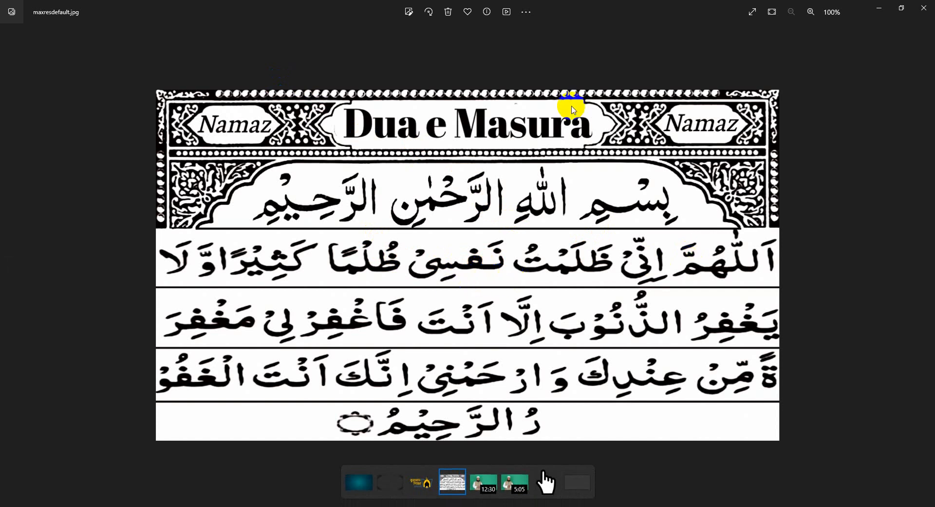
{"action": "left_click", "coordinate": [925, 7]}
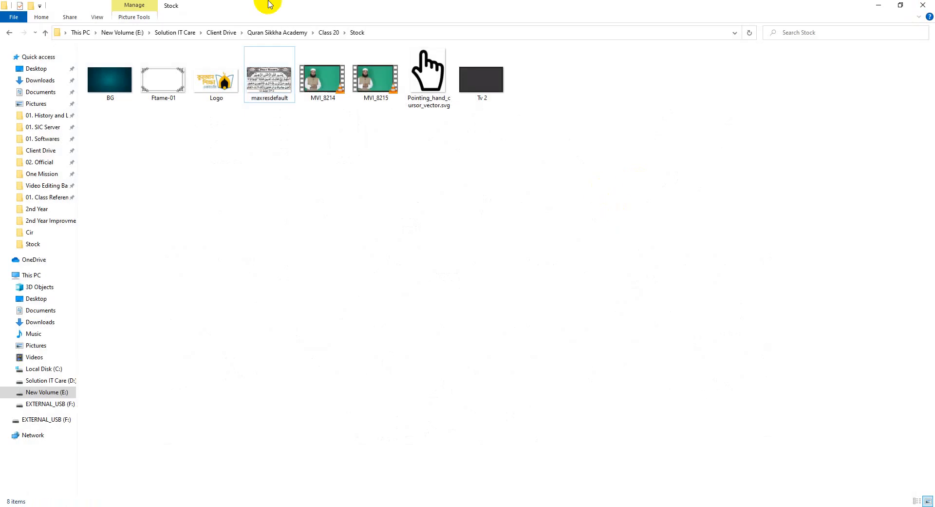
Go back to the Quran Sikkha Academy folder and open Imdadia Hafezi Quran.pdf from its PDF folder.
{"action": "left_click", "coordinate": [9, 32]}
{"action": "left_click", "coordinate": [9, 32]}
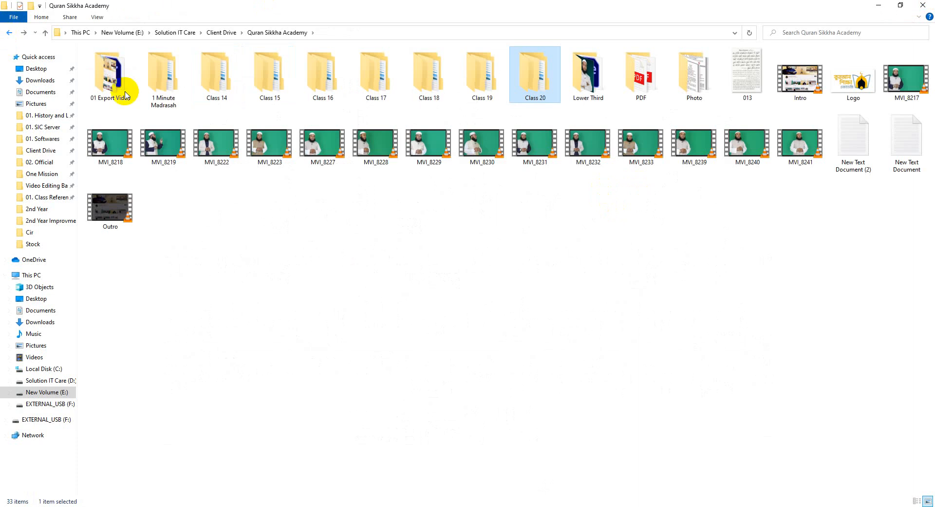
{"action": "left_click", "coordinate": [639, 224]}
{"action": "double_click", "coordinate": [637, 86]}
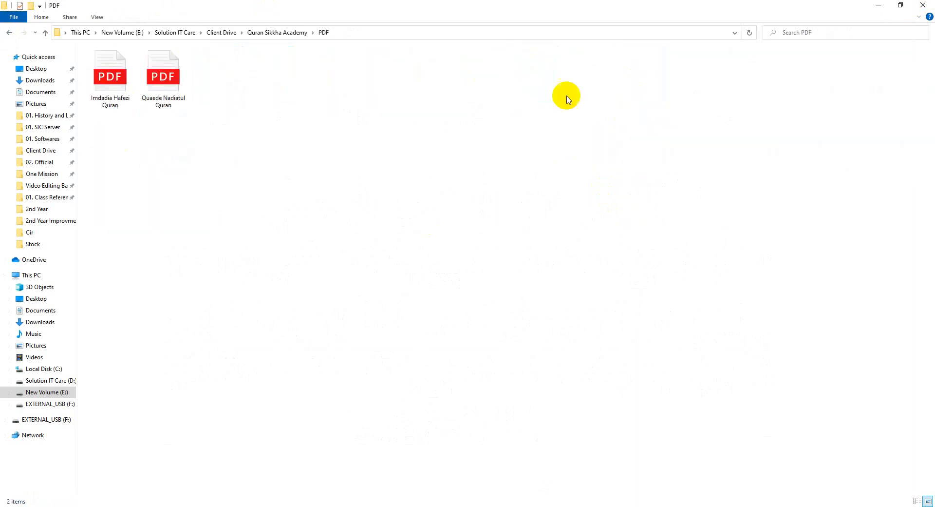
{"action": "double_click", "coordinate": [107, 91]}
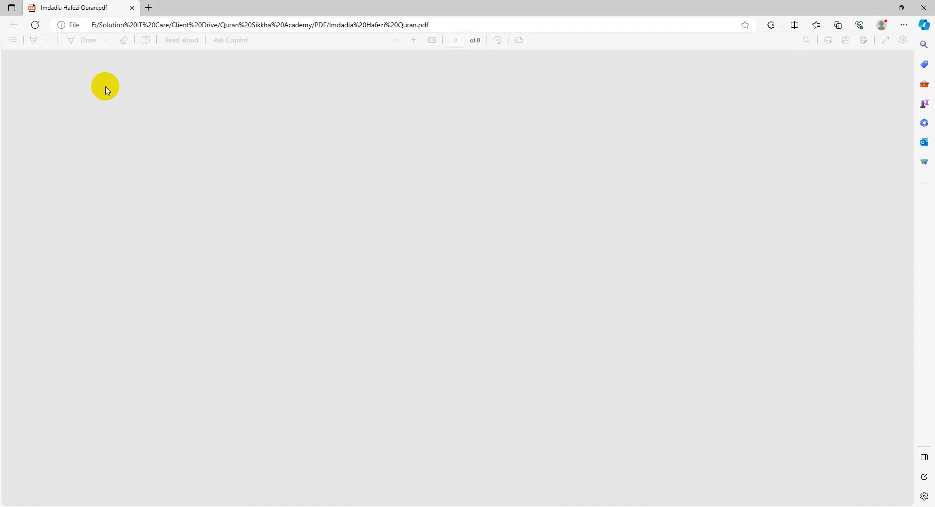
Browse the closing pages of the Quran PDF around pages 606 to 613 and return to File Explorer.
{"action": "scroll", "coordinate": [465, 291], "scroll_direction": "up", "scroll_amount": 20}
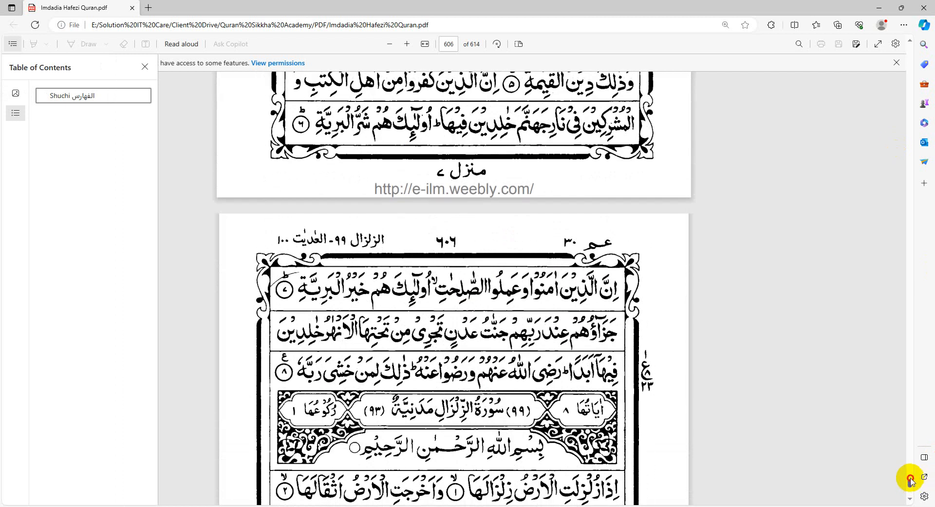
{"action": "mouse_move", "coordinate": [911, 481]}
{"action": "left_mouse_down"}
{"action": "mouse_move", "coordinate": [900, 150]}
{"action": "mouse_move", "coordinate": [909, 49]}
{"action": "mouse_move", "coordinate": [925, 55]}
{"action": "mouse_move", "coordinate": [908, 80]}
{"action": "mouse_move", "coordinate": [908, 203]}
{"action": "mouse_move", "coordinate": [931, 409]}
{"action": "mouse_move", "coordinate": [917, 491]}
{"action": "left_mouse_up"}
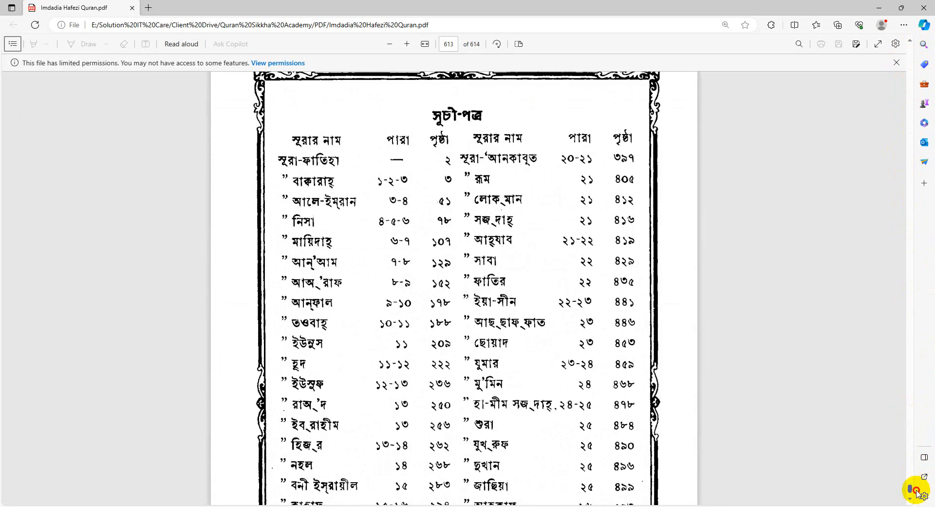
{"action": "scroll", "coordinate": [438, 321], "scroll_direction": "up", "scroll_amount": 6}
{"action": "scroll", "coordinate": [438, 321], "scroll_direction": "up", "scroll_amount": 20}
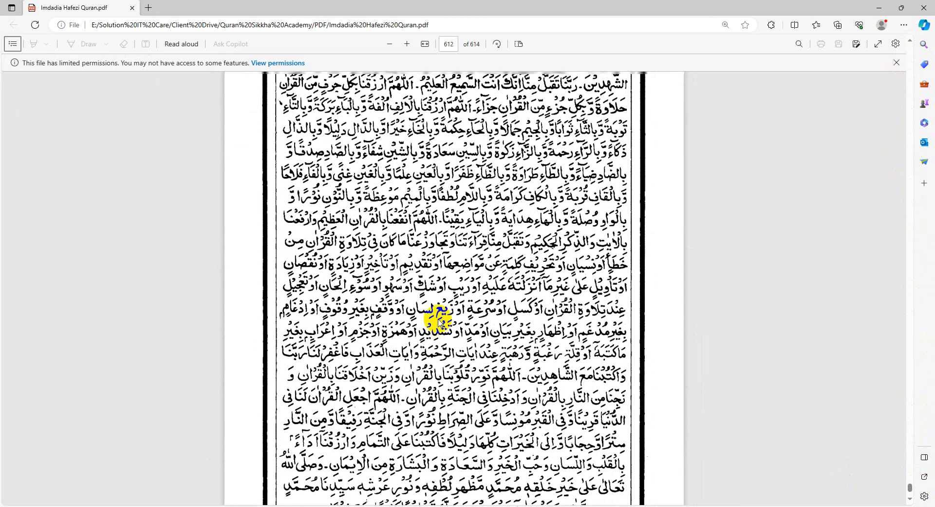
{"action": "scroll", "coordinate": [438, 321], "scroll_direction": "up", "scroll_amount": 15}
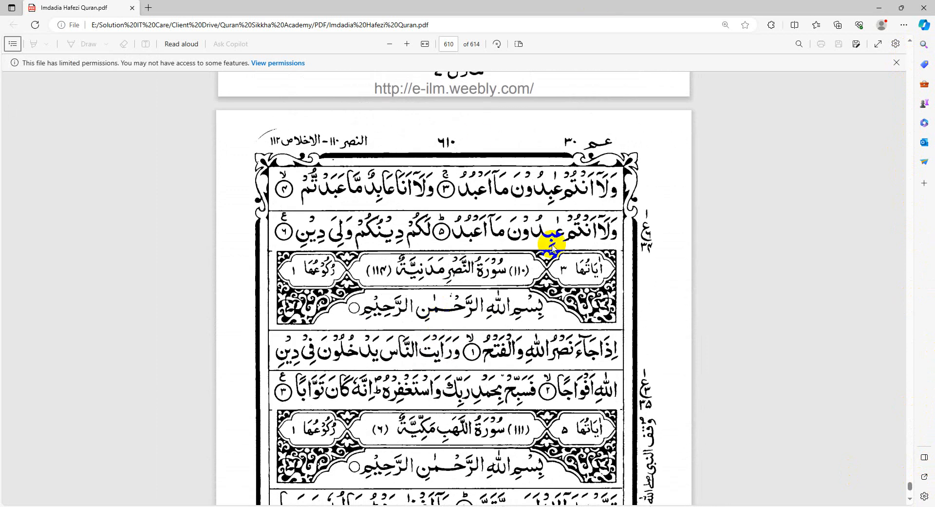
{"action": "key", "text": "alt+Tab"}
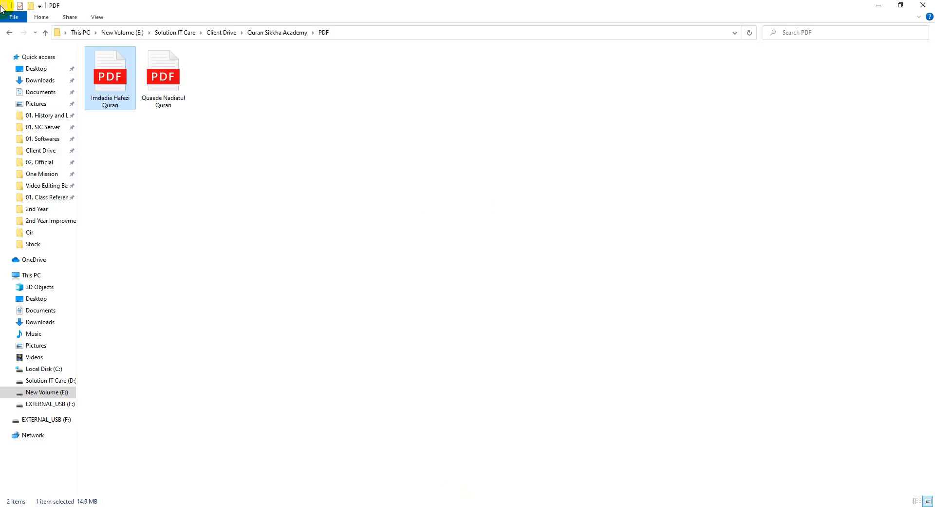
Open New Text Document (2) from the Quran Sikkha Academy folder, review lesson entries 20 to 23, and close the note.
{"action": "left_click", "coordinate": [9, 33]}
{"action": "double_click", "coordinate": [852, 141]}
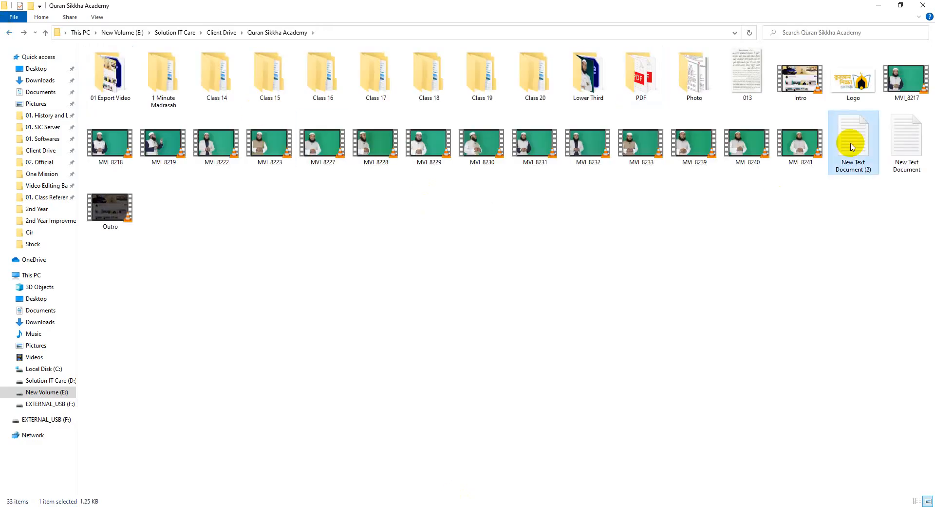
{"action": "scroll", "coordinate": [188, 267], "scroll_direction": "down", "scroll_amount": 4}
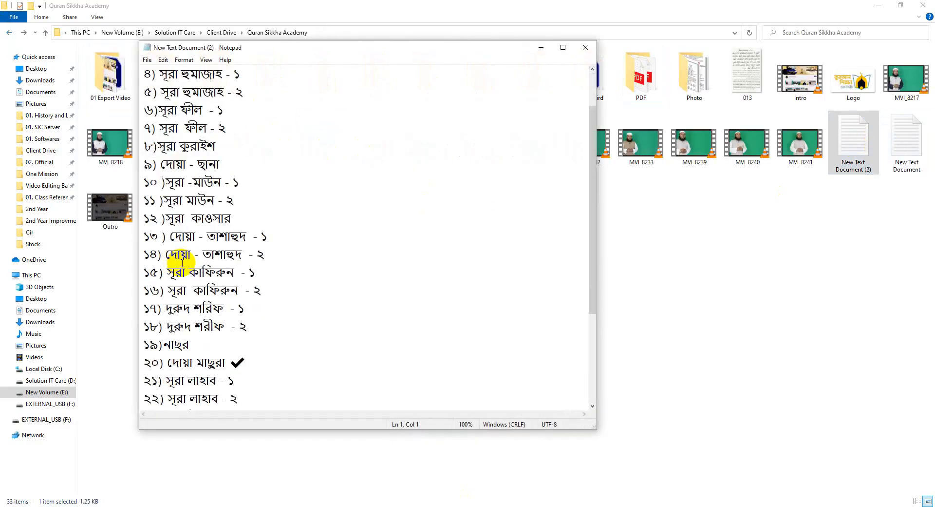
{"action": "double_click", "coordinate": [207, 224]}
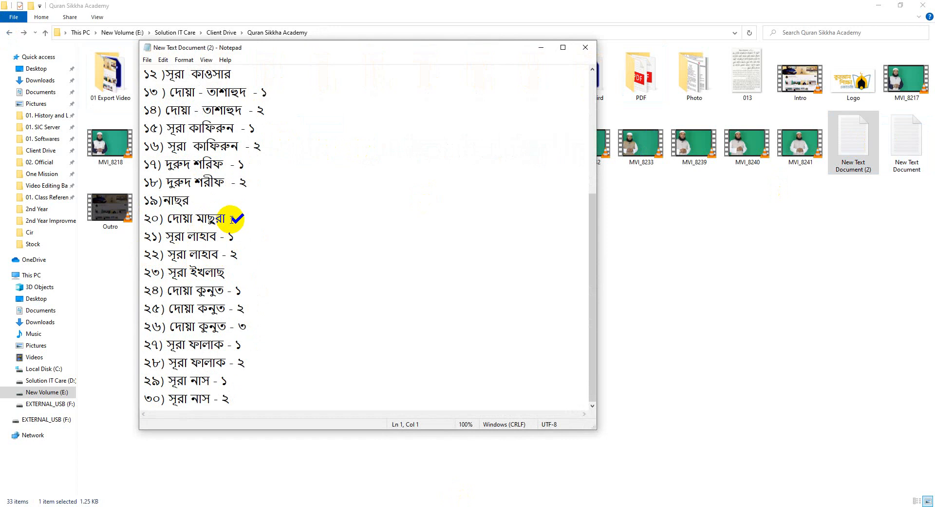
{"action": "left_click_drag", "start_coordinate": [230, 215], "coordinate": [173, 218]}
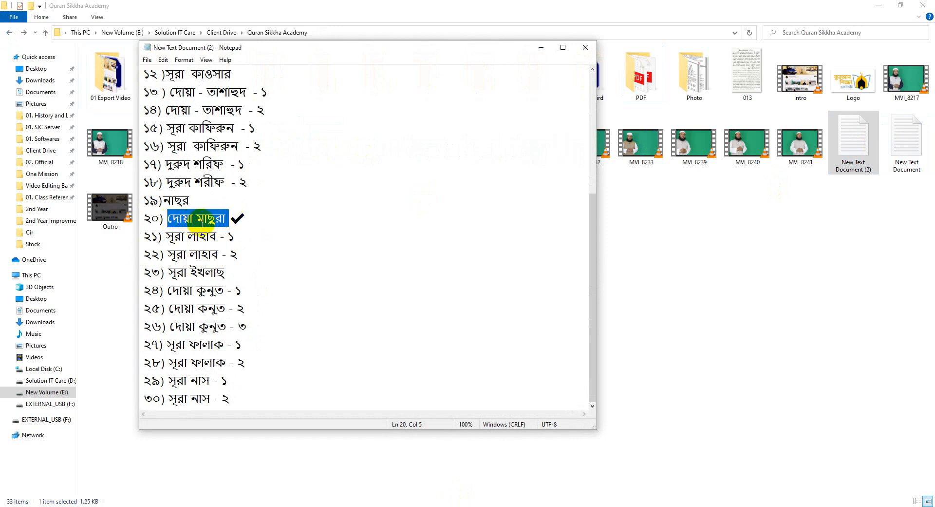
{"action": "left_click_drag", "start_coordinate": [167, 218], "coordinate": [234, 218]}
{"action": "left_click_drag", "start_coordinate": [168, 236], "coordinate": [229, 236]}
{"action": "left_click", "coordinate": [177, 254]}
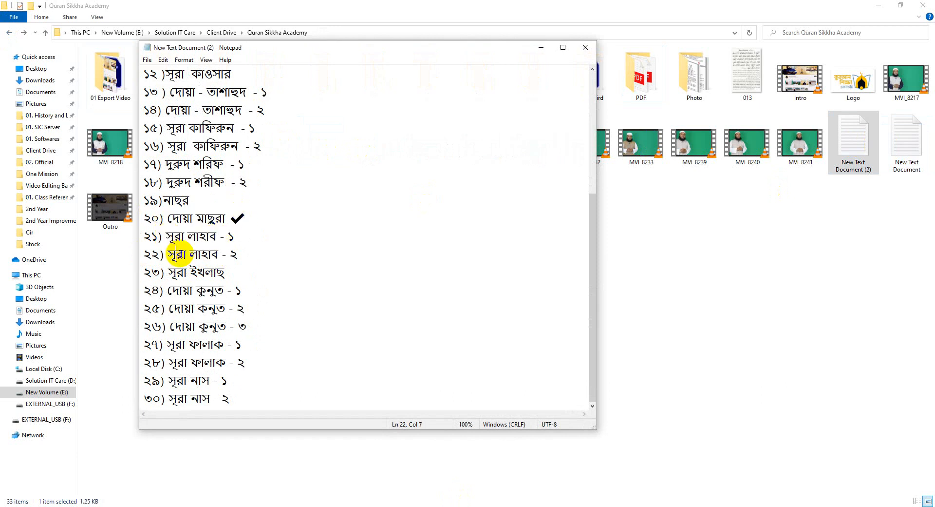
{"action": "left_click_drag", "start_coordinate": [167, 252], "coordinate": [229, 254]}
{"action": "left_click", "coordinate": [177, 272]}
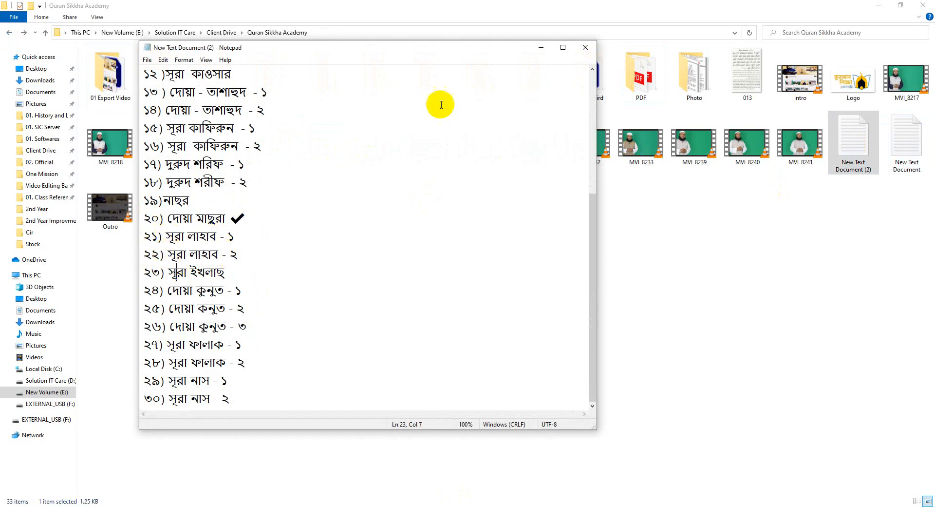
{"action": "left_click", "coordinate": [586, 47]}
Return to the Quran Sikkha Academy folder, reopen New Text Document (2), check the entry for lesson 21, and close it.
{"action": "left_click", "coordinate": [633, 504]}
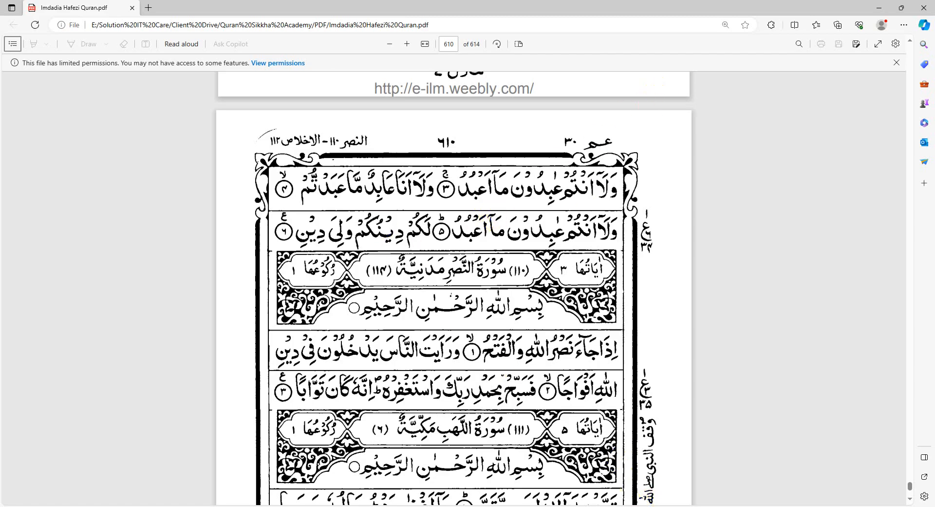
{"action": "key", "text": "alt+Tab"}
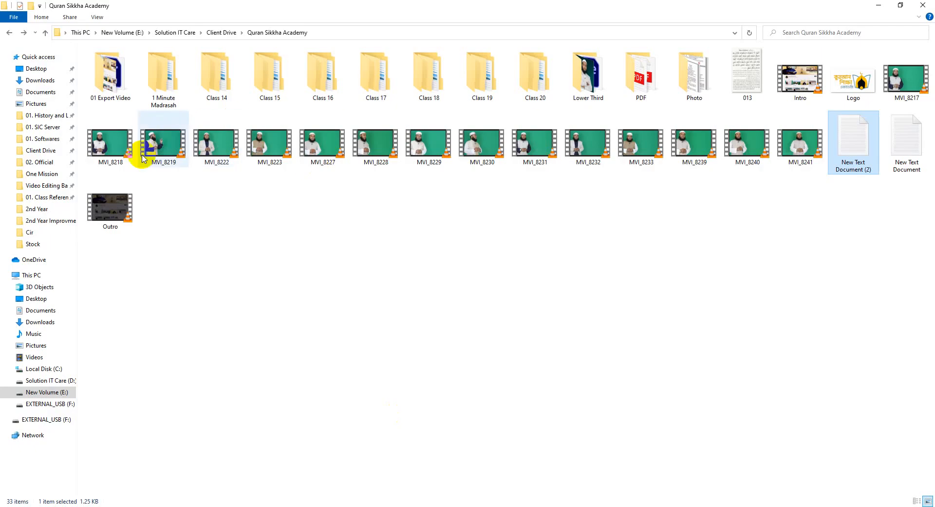
{"action": "double_click", "coordinate": [649, 92]}
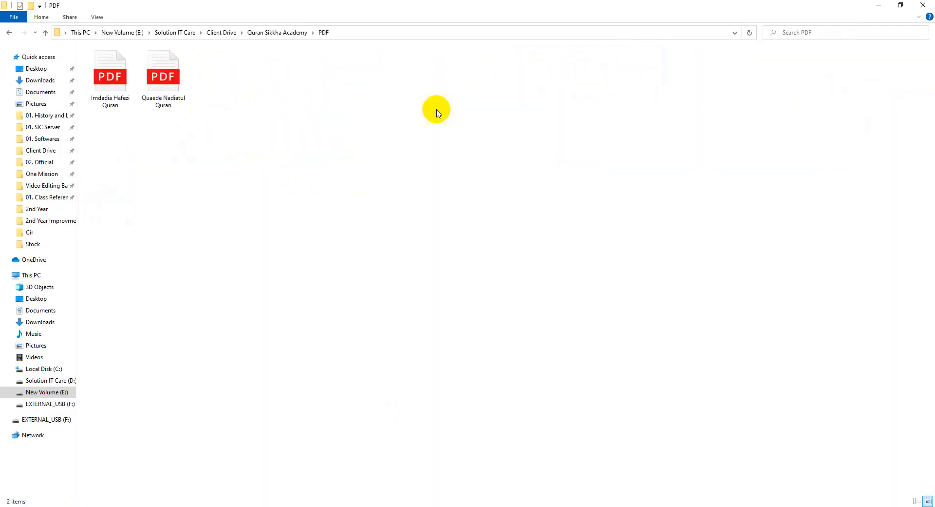
{"action": "left_click", "coordinate": [9, 33]}
{"action": "double_click", "coordinate": [848, 128]}
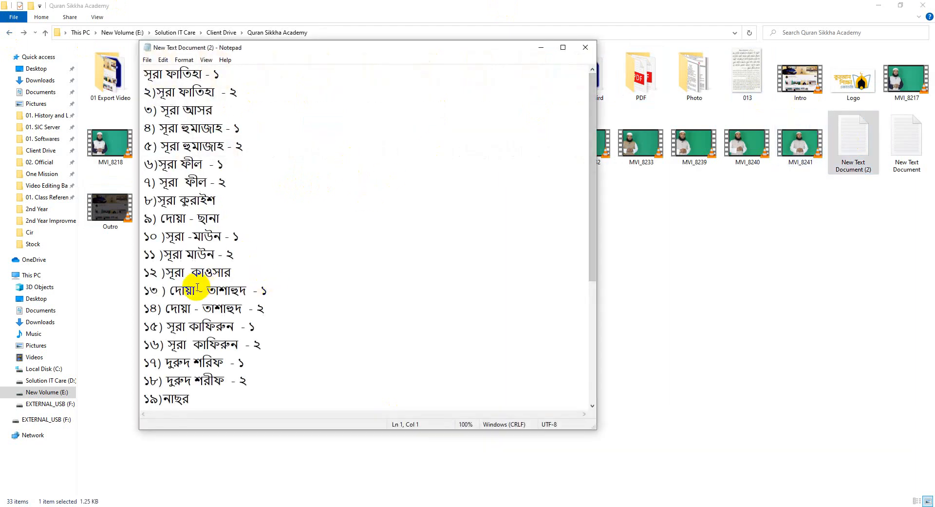
{"action": "scroll", "coordinate": [195, 280], "scroll_direction": "down", "scroll_amount": 4}
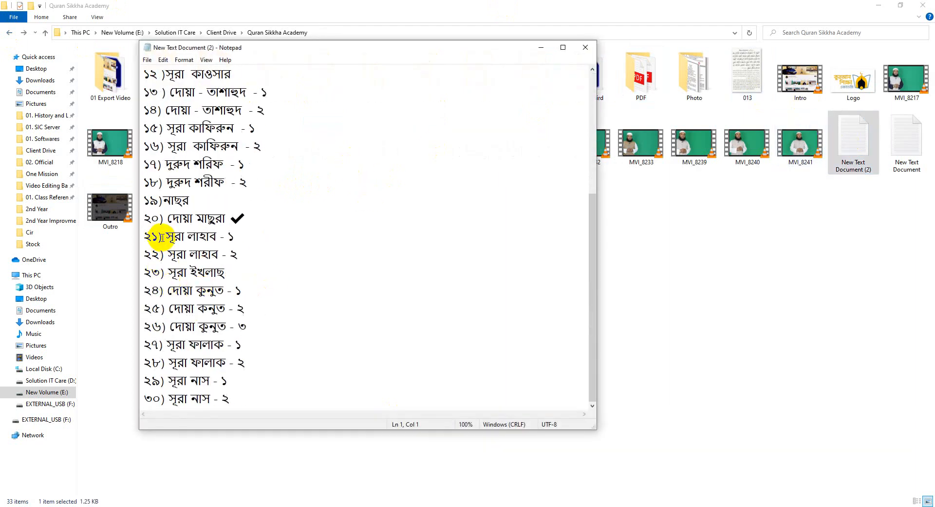
{"action": "left_click_drag", "start_coordinate": [162, 238], "coordinate": [197, 238]}
{"action": "left_click", "coordinate": [585, 47]}
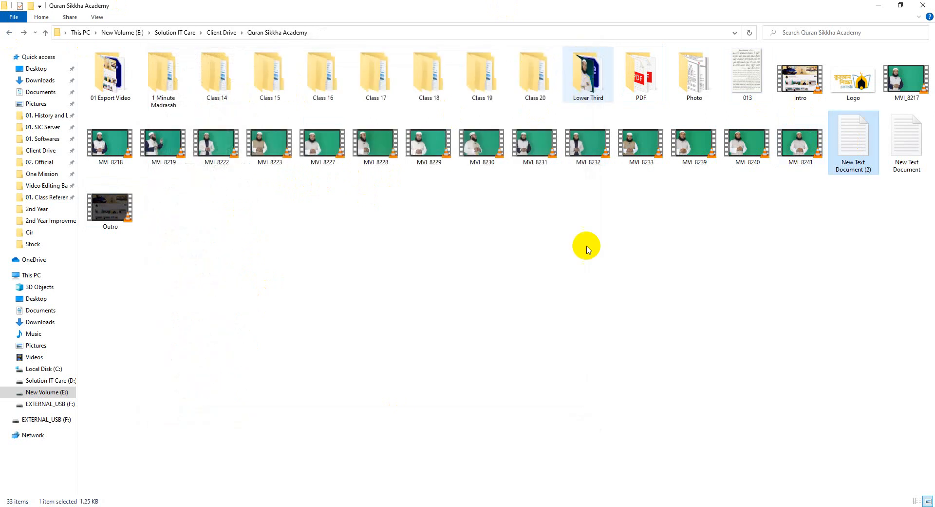
Switch to Imdadia Hafezi Quran.pdf and enlarge page 610 so the whole of Surah Al-Lahab (111) is in view.
{"action": "left_click", "coordinate": [631, 504]}
{"action": "scroll", "coordinate": [417, 265], "scroll_direction": "down", "scroll_amount": 8}
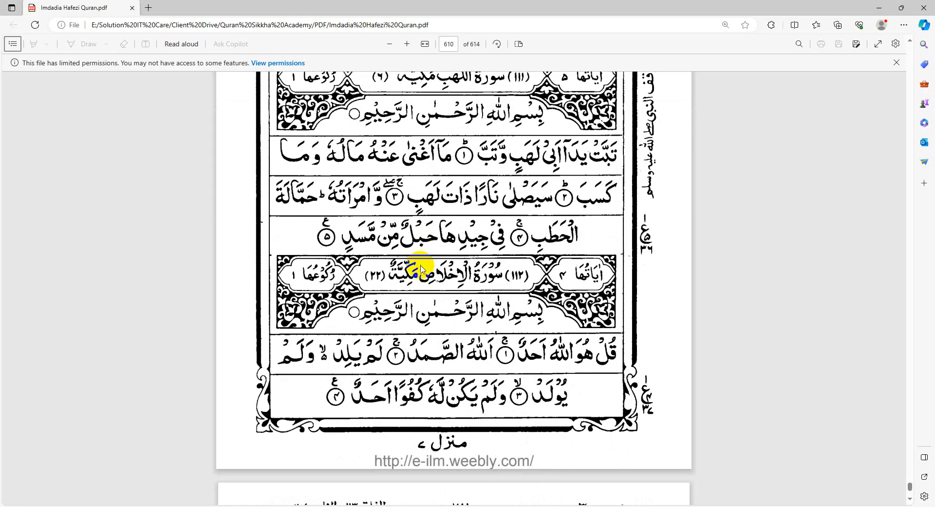
{"action": "scroll", "coordinate": [422, 266], "scroll_direction": "up", "scroll_amount": 3}
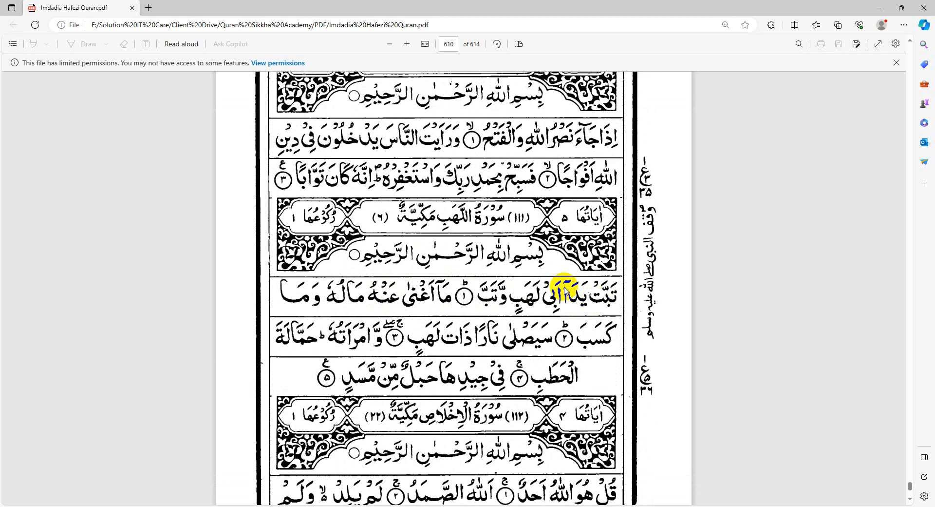
{"action": "scroll", "coordinate": [480, 258], "scroll_direction": "down", "scroll_amount": 2}
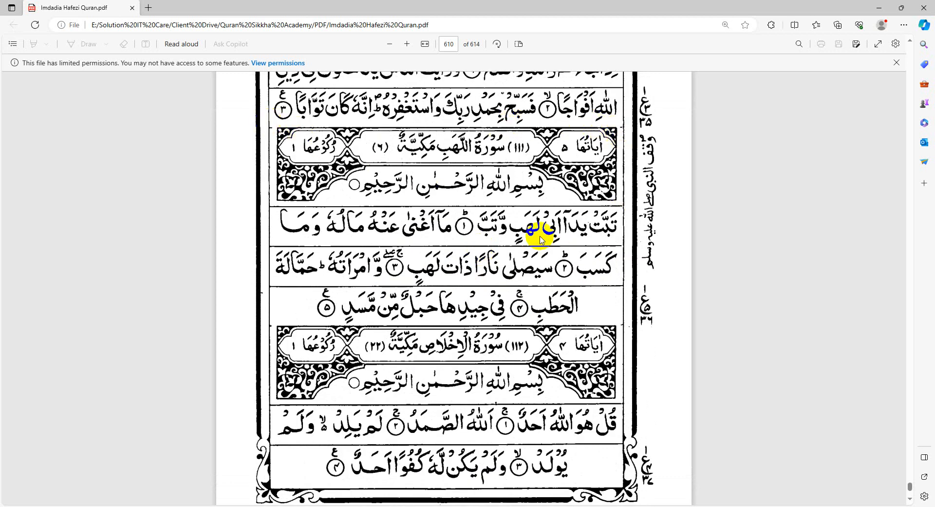
{"action": "scroll", "coordinate": [541, 238], "scroll_direction": "up", "scroll_amount": 3}
{"action": "scroll", "coordinate": [542, 237], "scroll_direction": "down", "scroll_amount": 2}
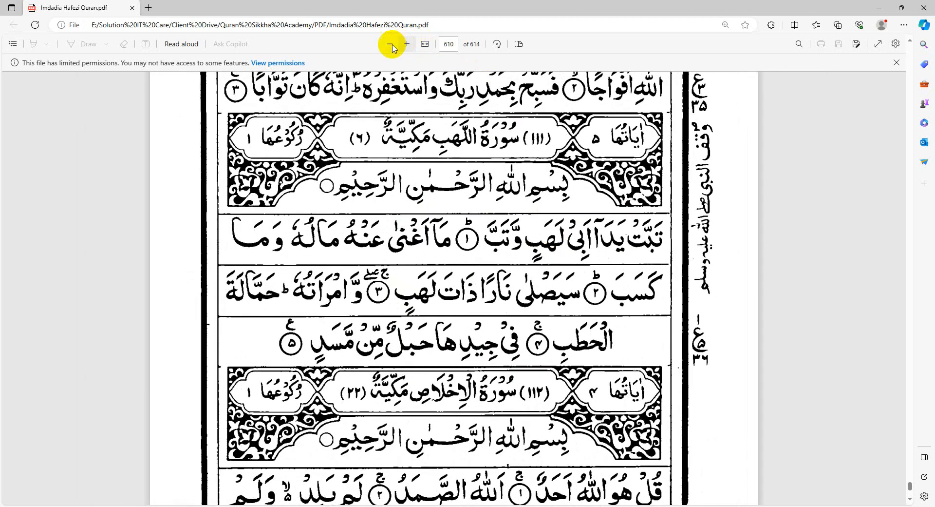
{"action": "left_click", "coordinate": [392, 45]}
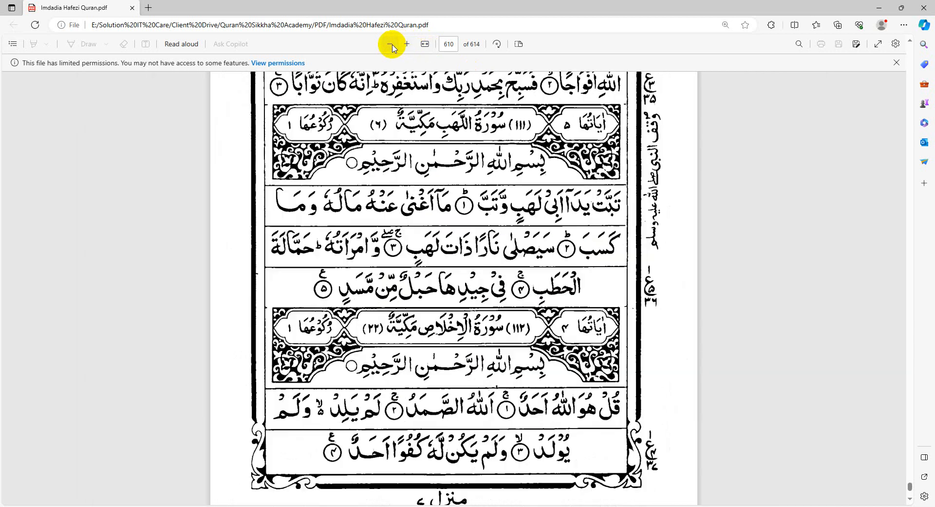
{"action": "left_click", "coordinate": [408, 45]}
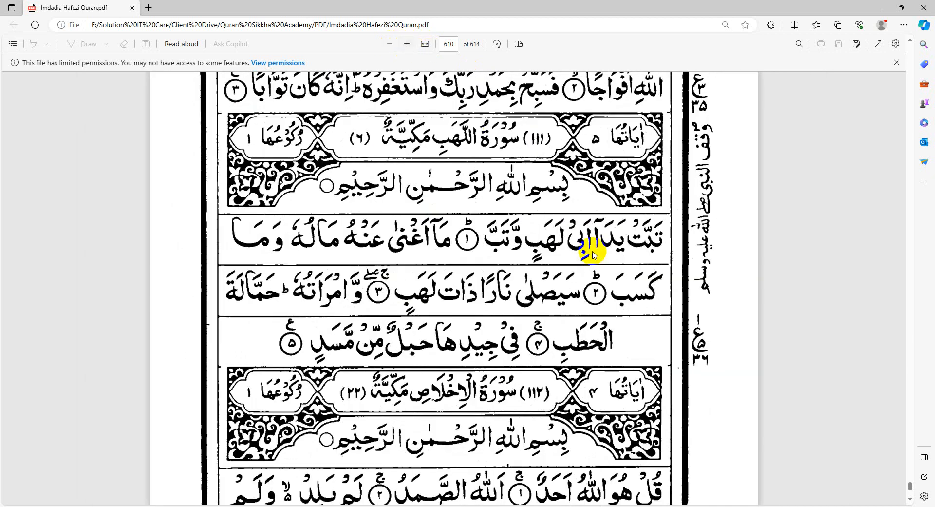
{"action": "scroll", "coordinate": [592, 251], "scroll_direction": "up", "scroll_amount": 3}
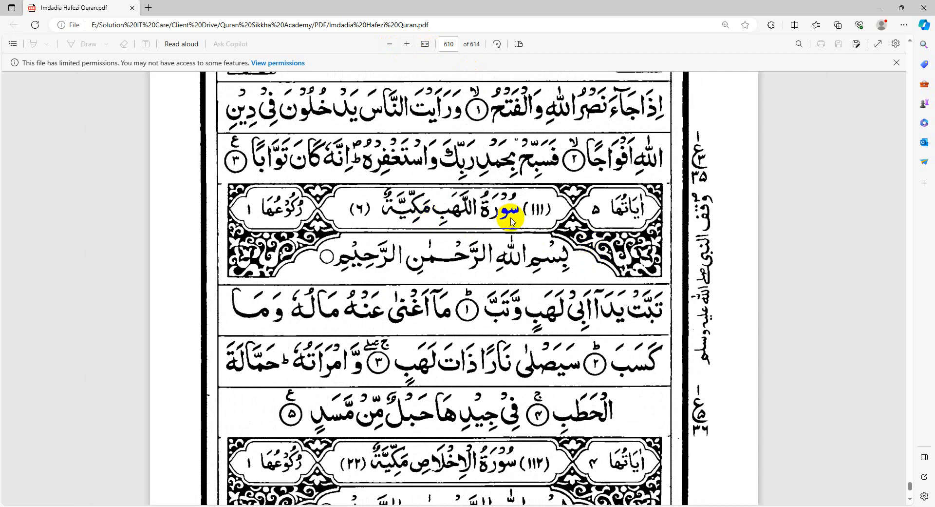
{"action": "left_click", "coordinate": [97, 506]}
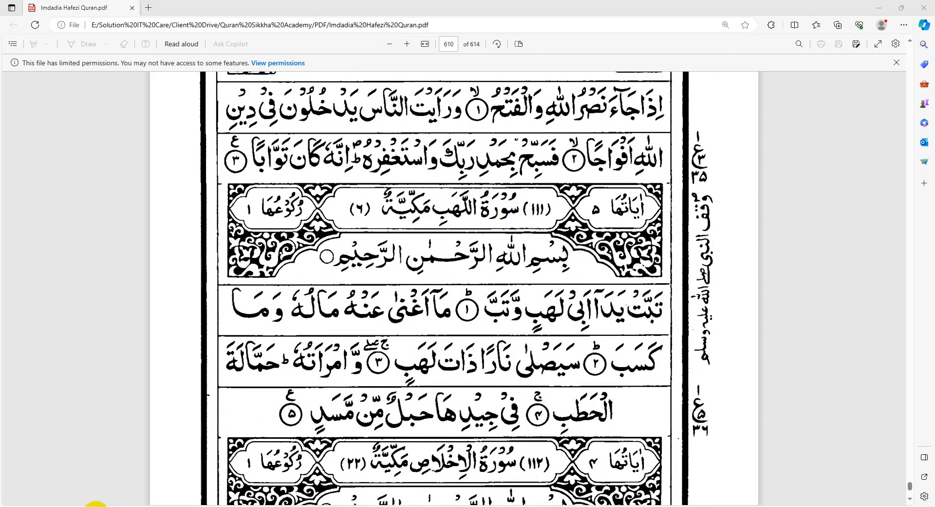
{"action": "type", "text": "sn"}
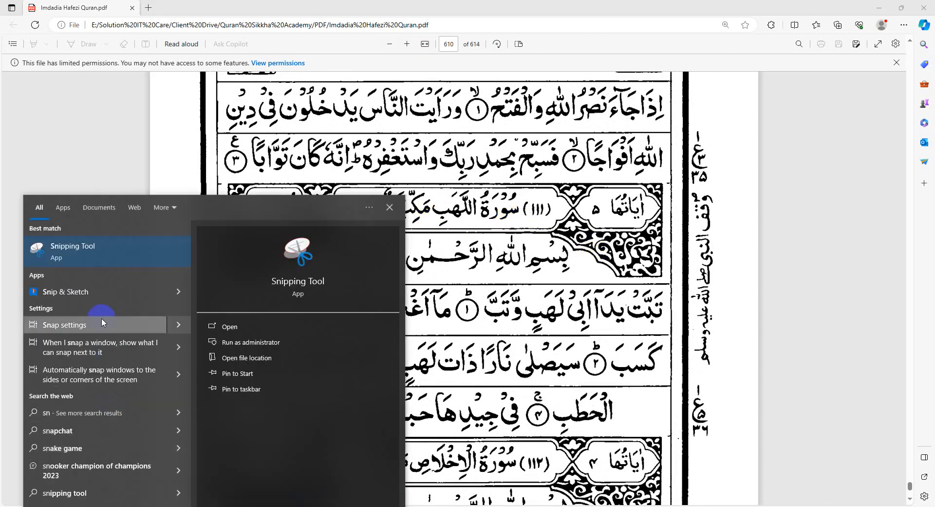
{"action": "key", "text": "BackSpace"}
{"action": "key", "text": "BackSpace"}
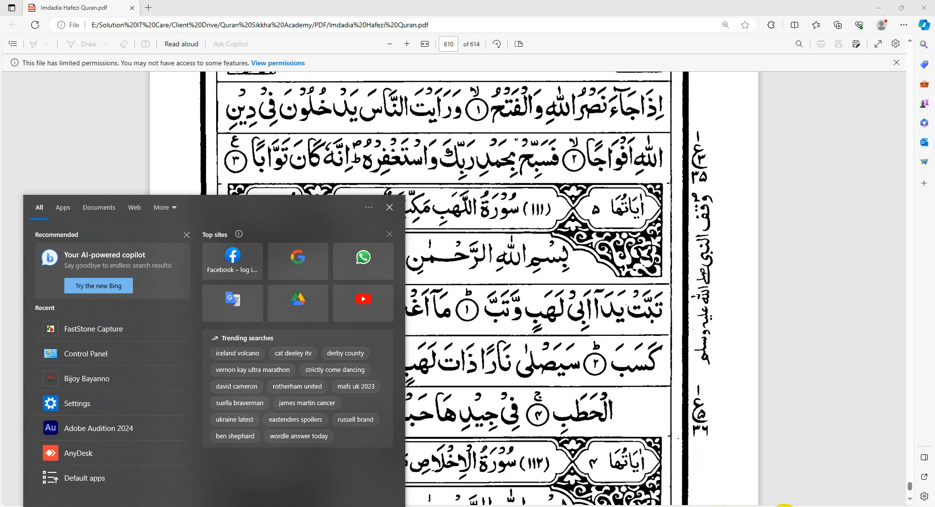
{"action": "left_click", "coordinate": [785, 506]}
{"action": "right_click", "coordinate": [800, 481]}
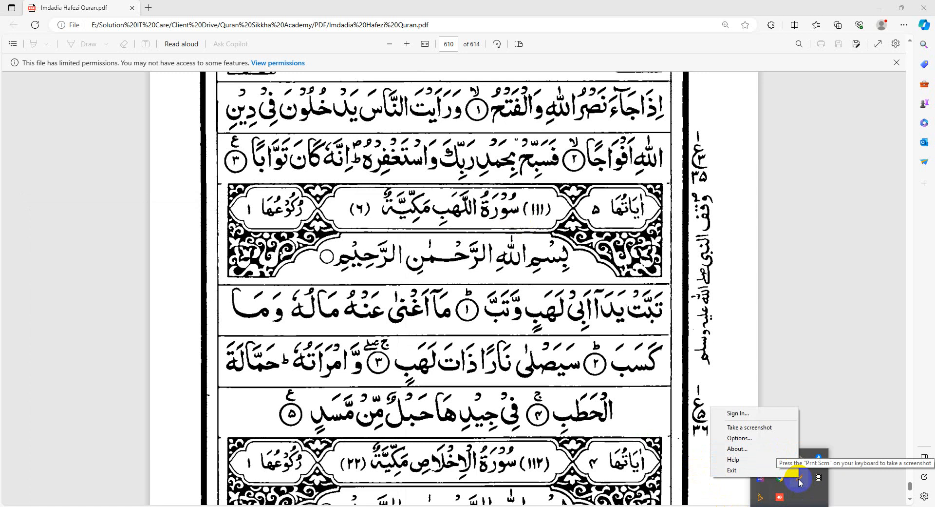
{"action": "left_click", "coordinate": [825, 369]}
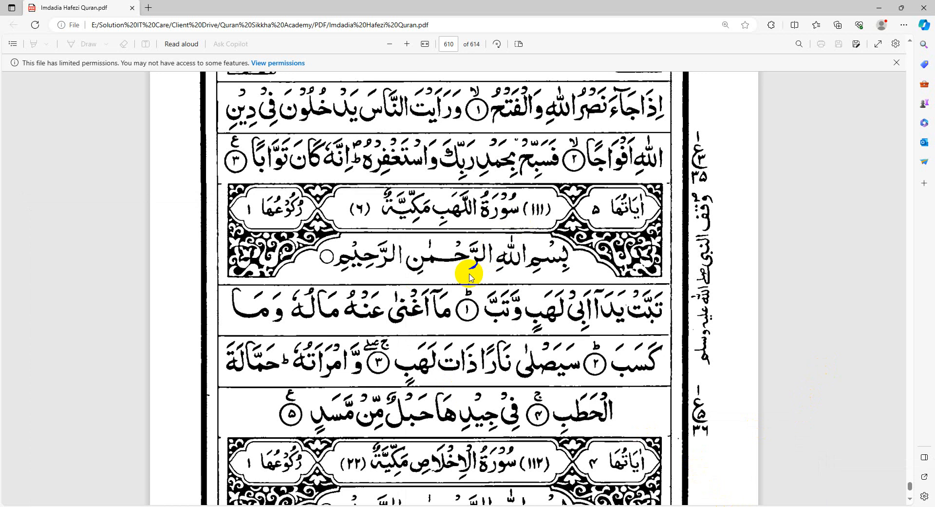
Capture the Surah Al-Lahab block, from its ornate heading through verse 5, and save it to the Desktop as a PNG.
{"action": "key", "text": "super+shift+s"}
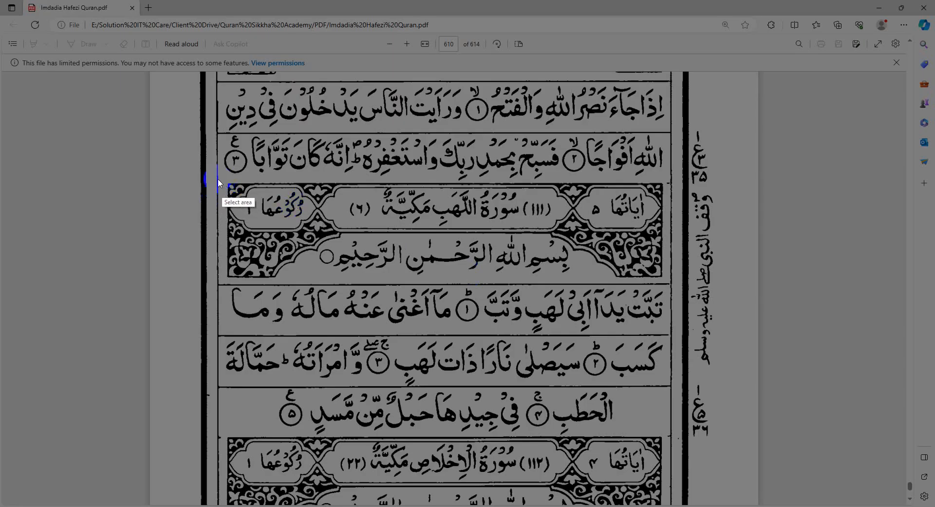
{"action": "left_click_drag", "start_coordinate": [212, 178], "coordinate": [681, 435]}
{"action": "left_click", "coordinate": [658, 445]}
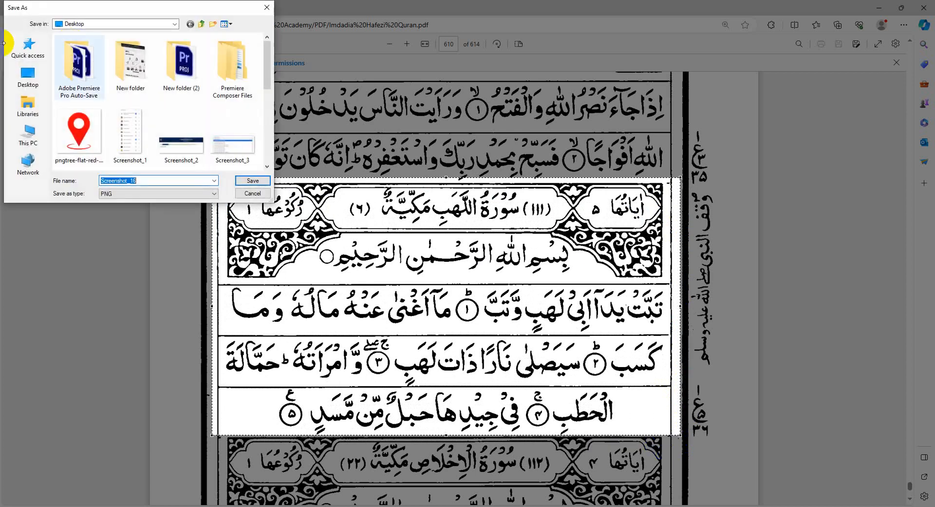
{"action": "left_click", "coordinate": [28, 75]}
{"action": "left_click", "coordinate": [253, 180]}
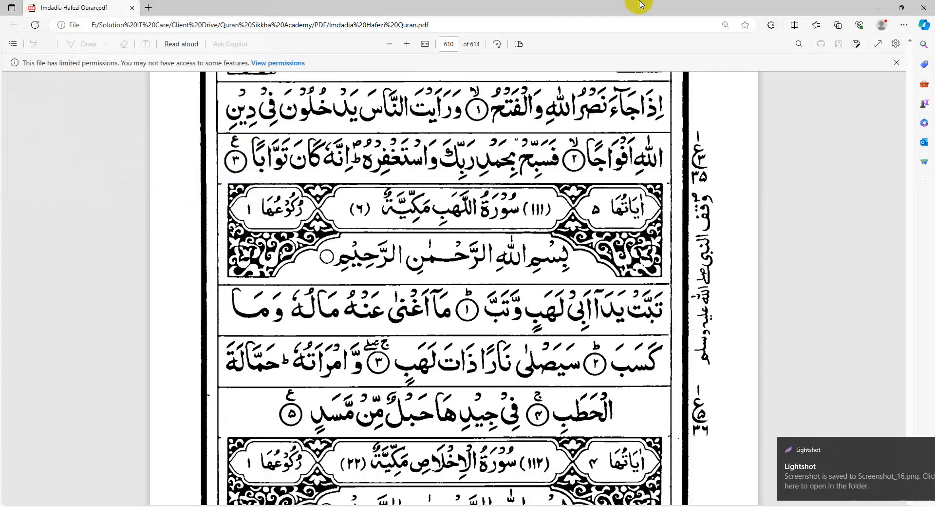
Minimize the open windows to reach the desktop, preview Screenshot_16.png enlarged to 133%, and close the viewer.
{"action": "left_click", "coordinate": [880, 8]}
{"action": "left_click", "coordinate": [880, 8]}
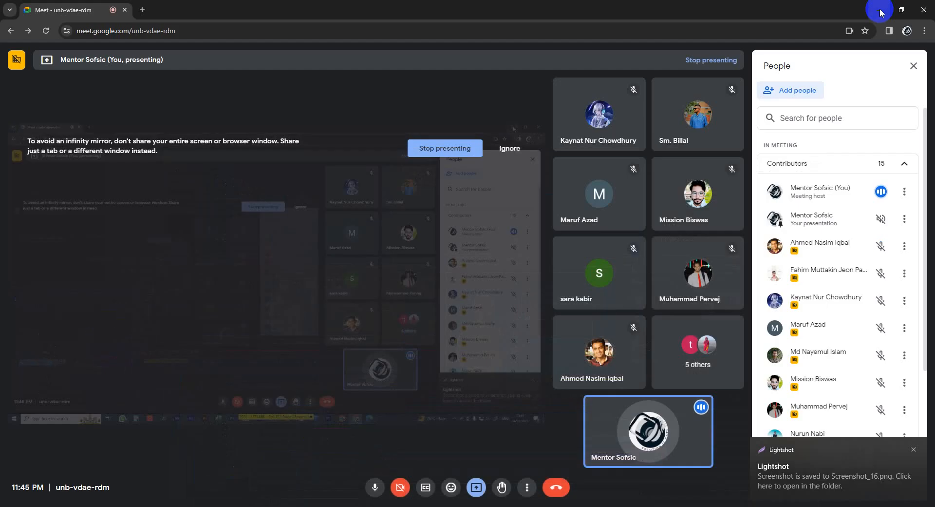
{"action": "left_click", "coordinate": [880, 8]}
{"action": "left_click", "coordinate": [880, 8]}
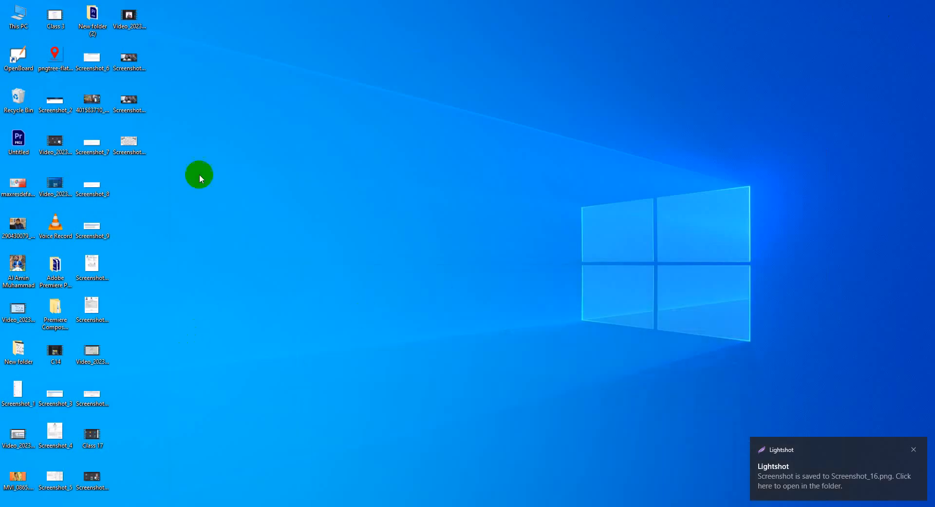
{"action": "double_click", "coordinate": [135, 144]}
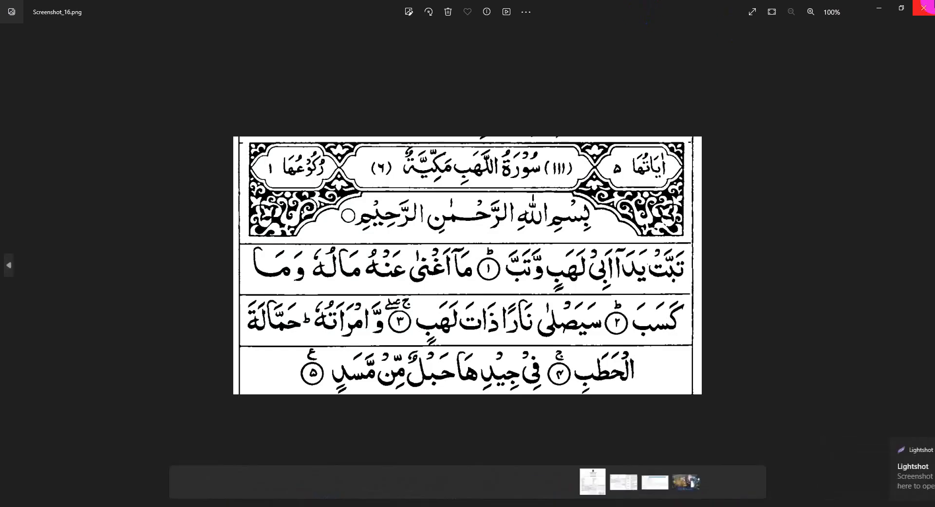
{"action": "scroll", "coordinate": [673, 191], "scroll_direction": "up", "scroll_amount": 1}
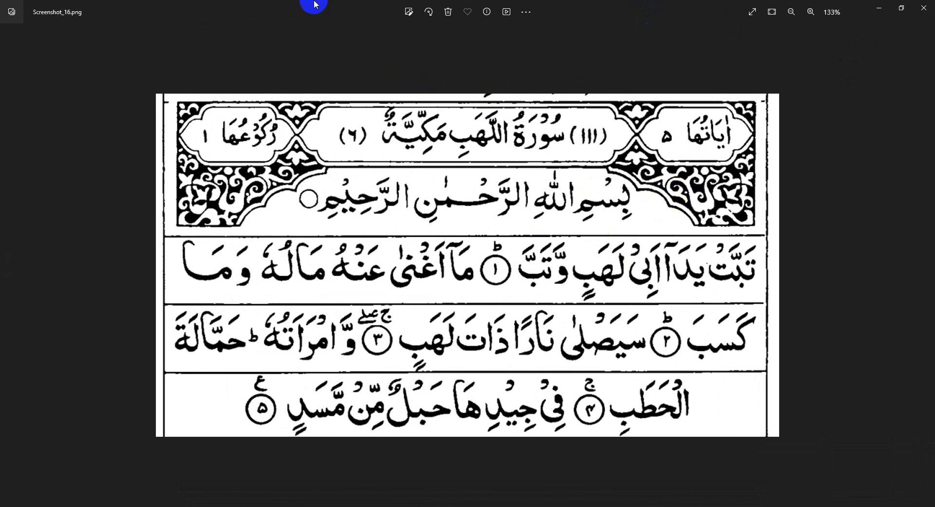
{"action": "key", "text": "alt+F4"}
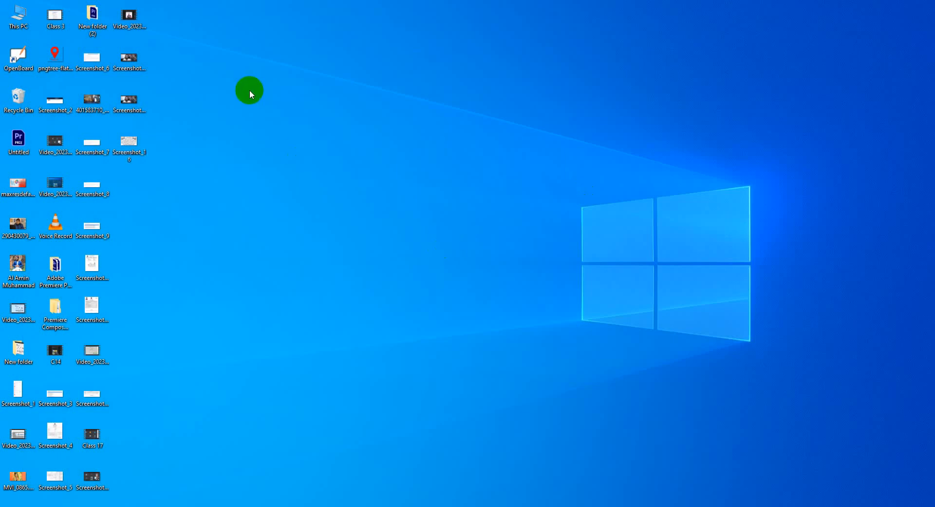
Start Photoshop and show the Desktop folder in File Explorer.
{"action": "right_click", "coordinate": [249, 89]}
{"action": "left_click", "coordinate": [273, 121]}
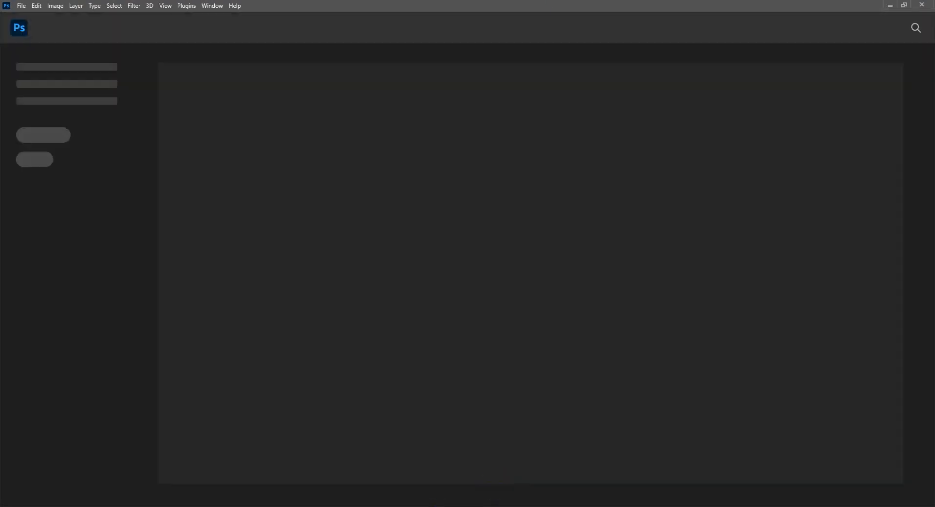
{"action": "left_click", "coordinate": [410, 505]}
{"action": "left_click", "coordinate": [810, 218]}
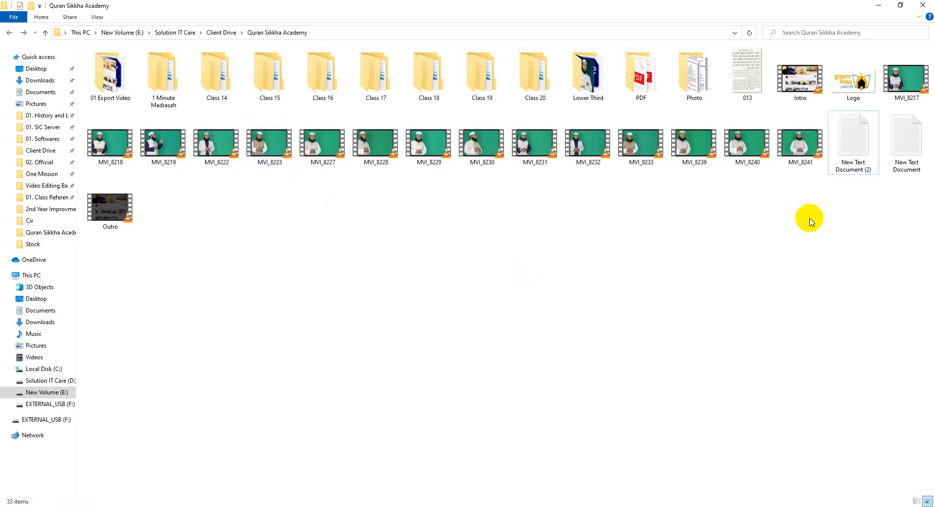
{"action": "left_click", "coordinate": [37, 69]}
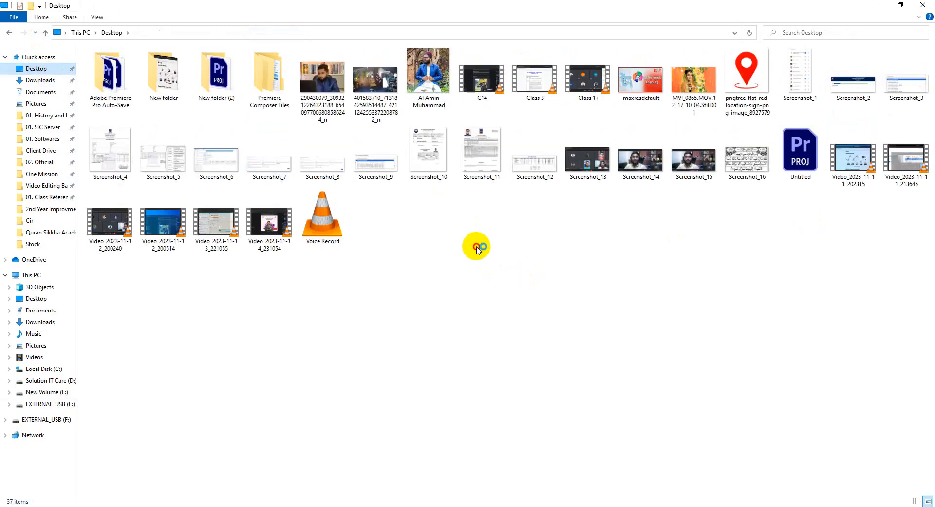
Transfer Screenshot_16 from the Desktop into the Quran Sikkha Academy folder on drive E.
{"action": "left_click", "coordinate": [753, 163]}
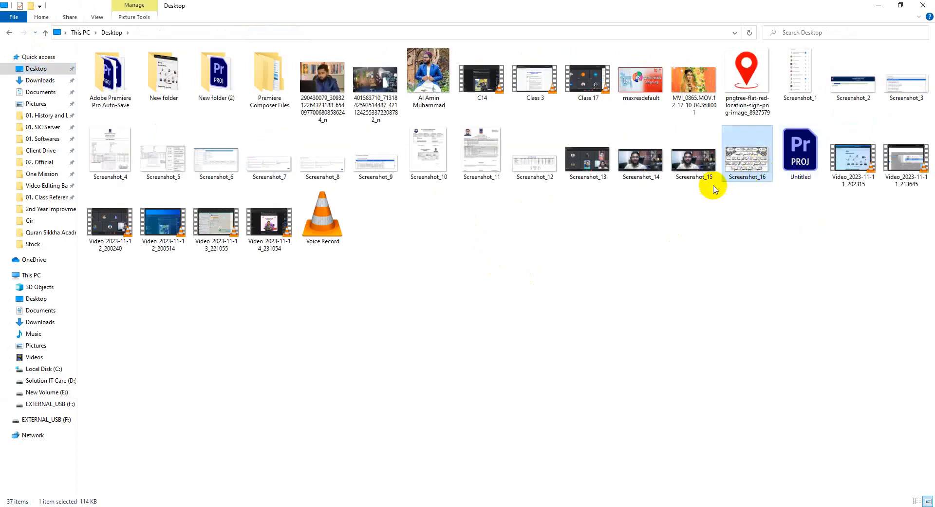
{"action": "left_click", "coordinate": [9, 33]}
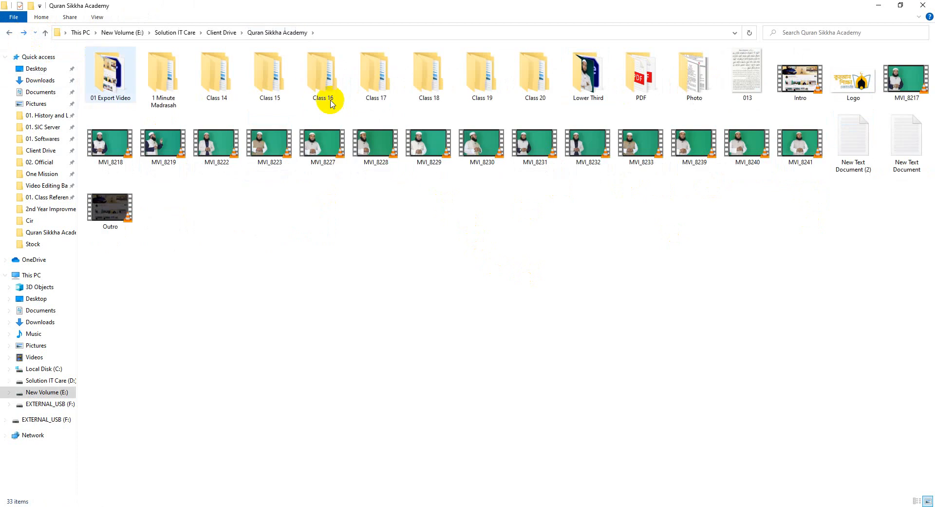
{"action": "double_click", "coordinate": [535, 75]}
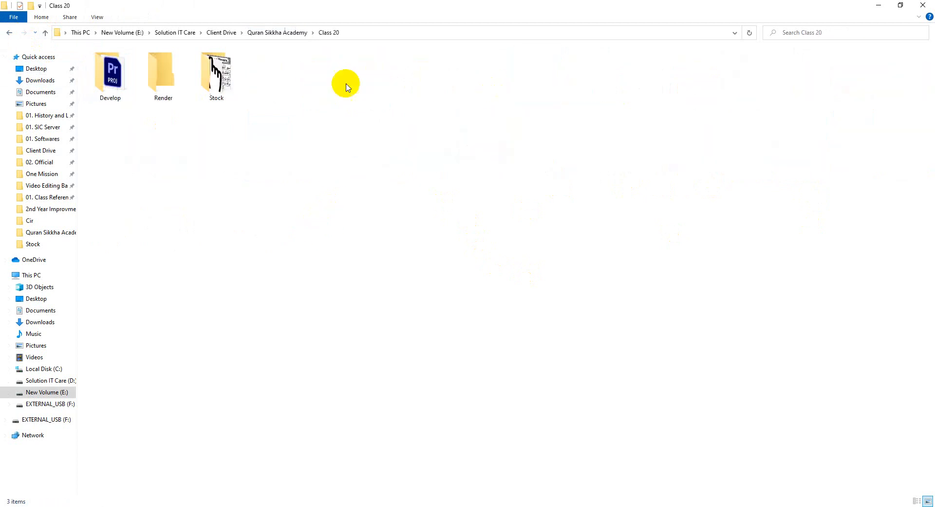
{"action": "double_click", "coordinate": [217, 75]}
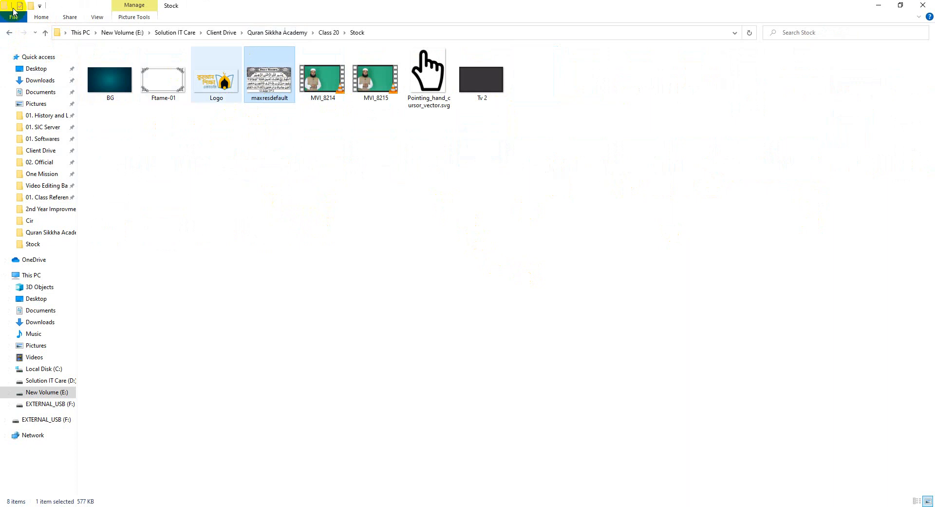
{"action": "left_click", "coordinate": [9, 32]}
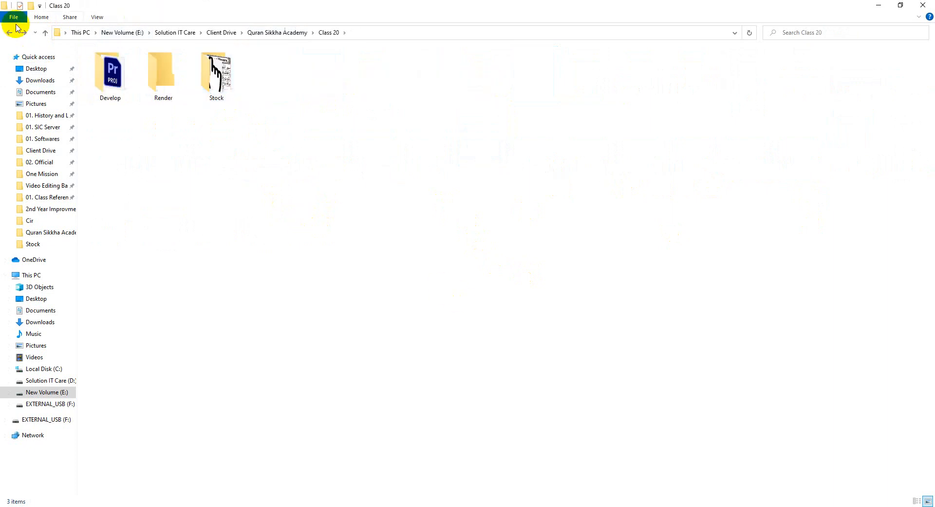
{"action": "left_click", "coordinate": [9, 33]}
{"action": "key", "text": "ctrl+v"}
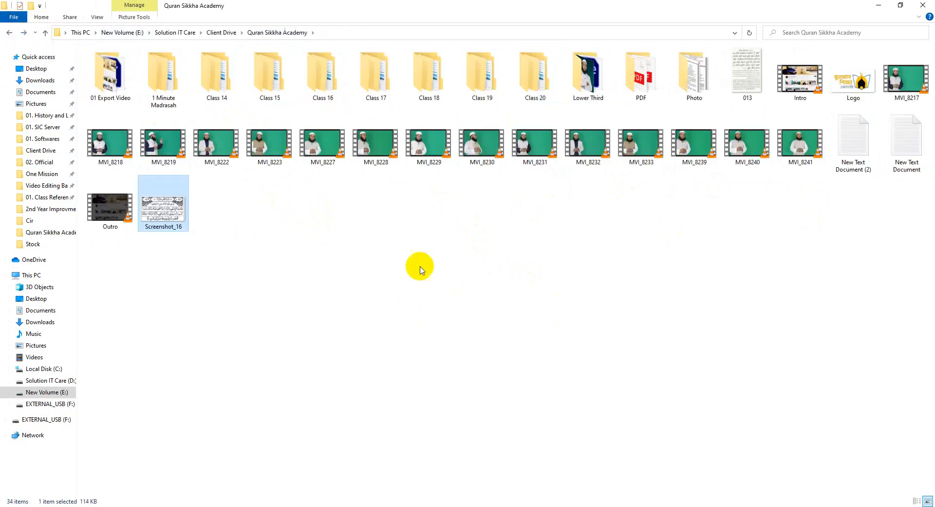
Open Screenshot_16 from the Quran Sikkha Academy folder in Photoshop, compare it at 100%, and fit the whole image in view.
{"action": "left_click", "coordinate": [168, 213]}
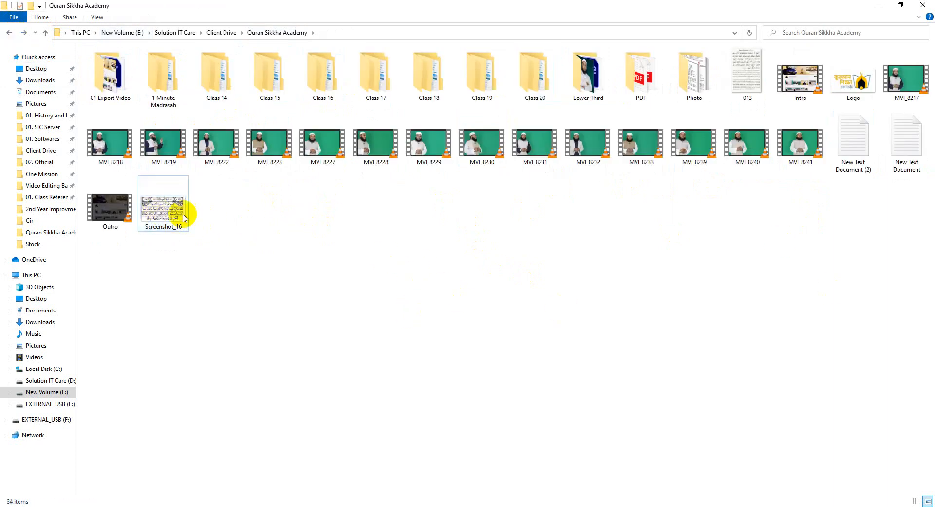
{"action": "left_click_drag", "start_coordinate": [161, 209], "coordinate": [312, 81]}
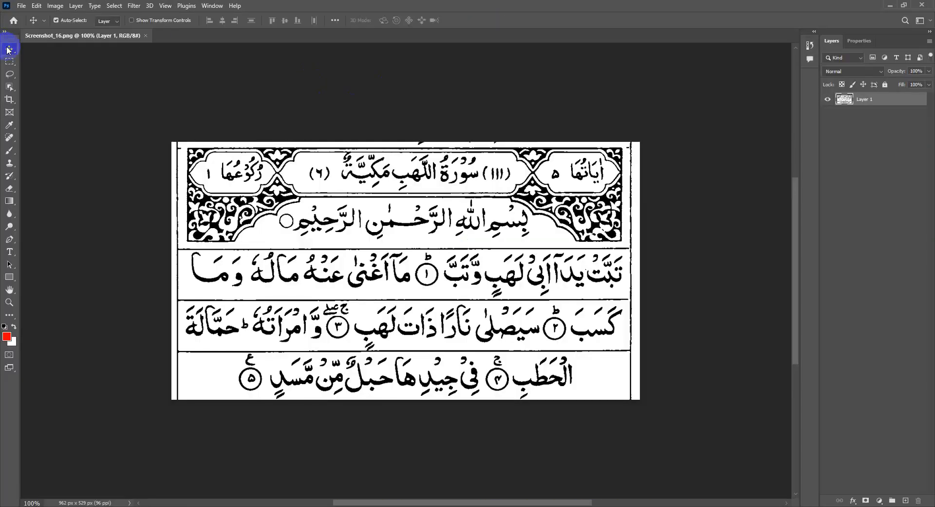
{"action": "key", "text": "ctrl+0"}
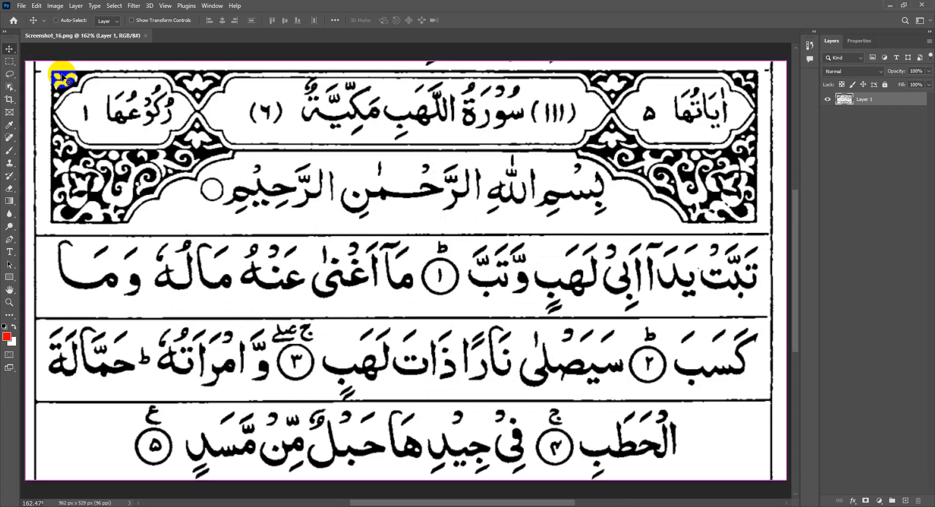
{"action": "key", "text": "ctrl+1"}
{"action": "key", "text": "ctrl+0"}
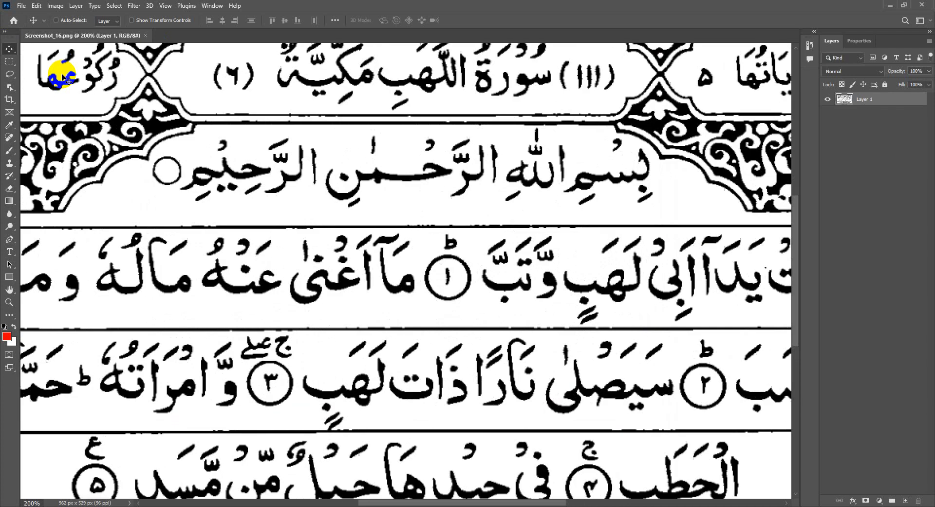
{"action": "key", "text": "ctrl+1"}
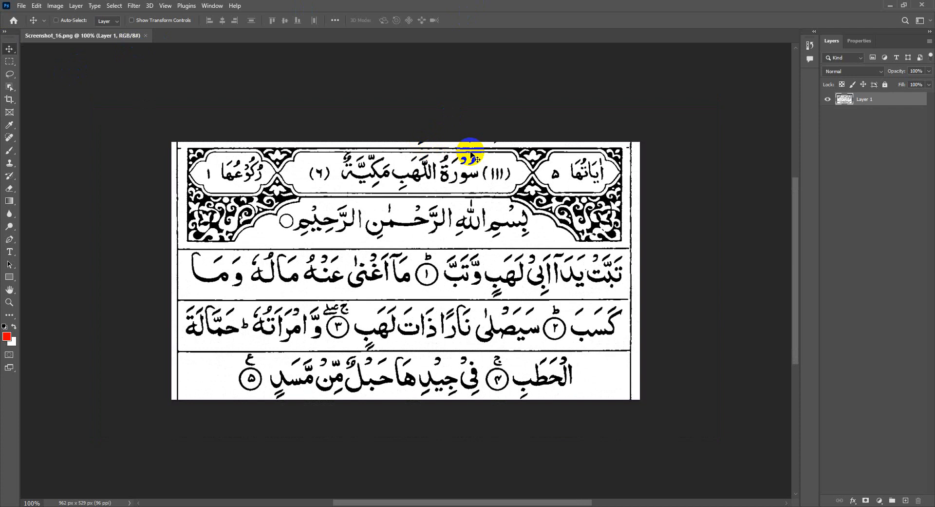
{"action": "key", "text": "ctrl+0"}
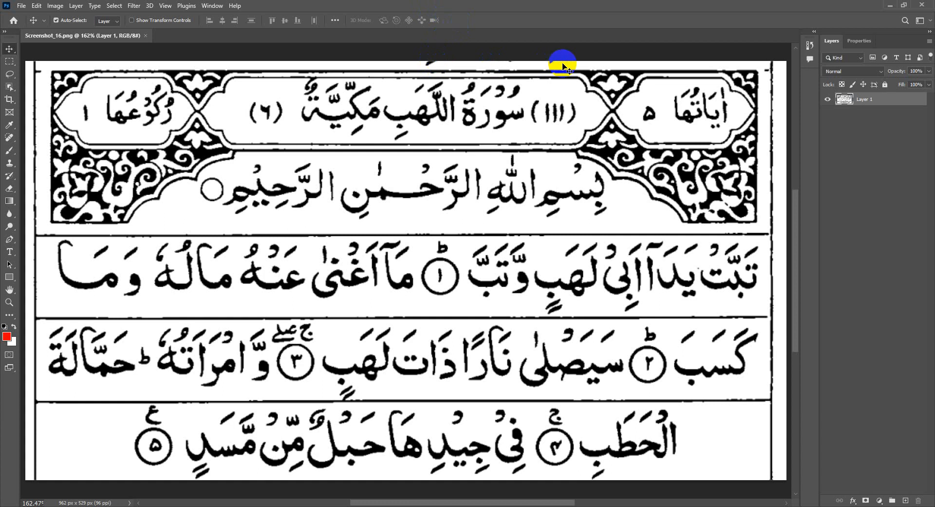
Sample the page's white background as the foreground color and set the Brush opacity to 100%.
{"action": "left_click", "coordinate": [10, 125]}
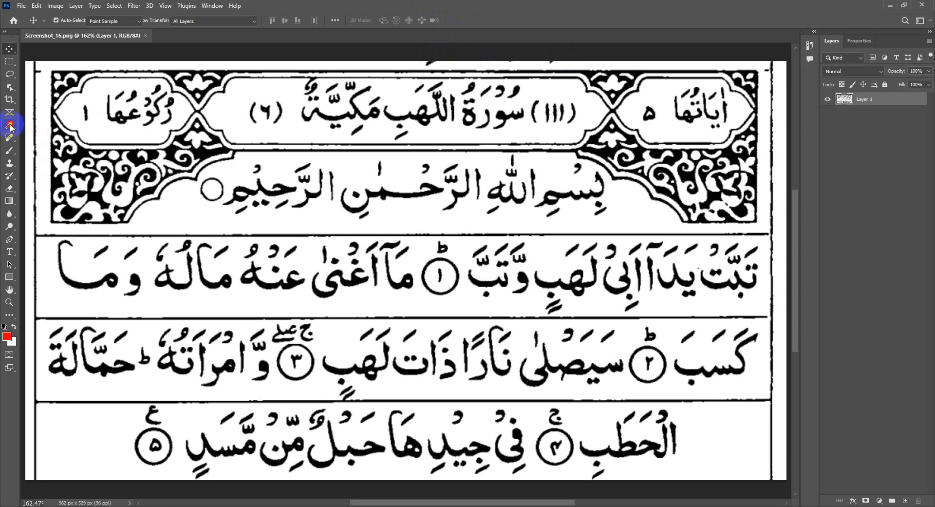
{"action": "left_click", "coordinate": [391, 61]}
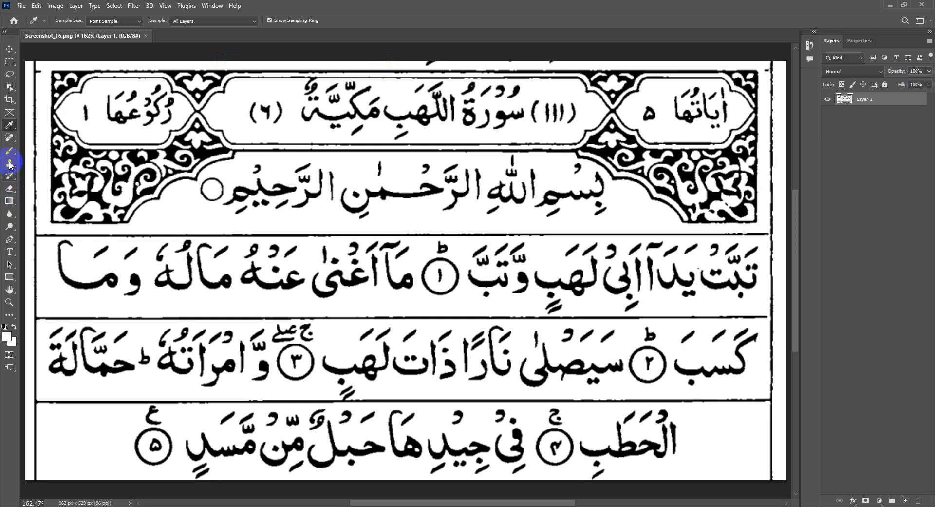
{"action": "left_click", "coordinate": [398, 67]}
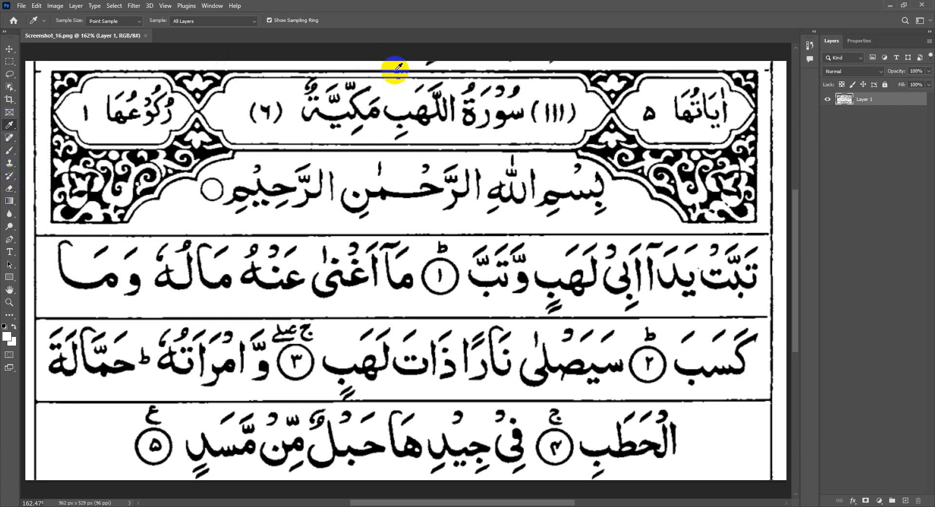
{"action": "left_click_drag", "start_coordinate": [399, 67], "coordinate": [232, 100]}
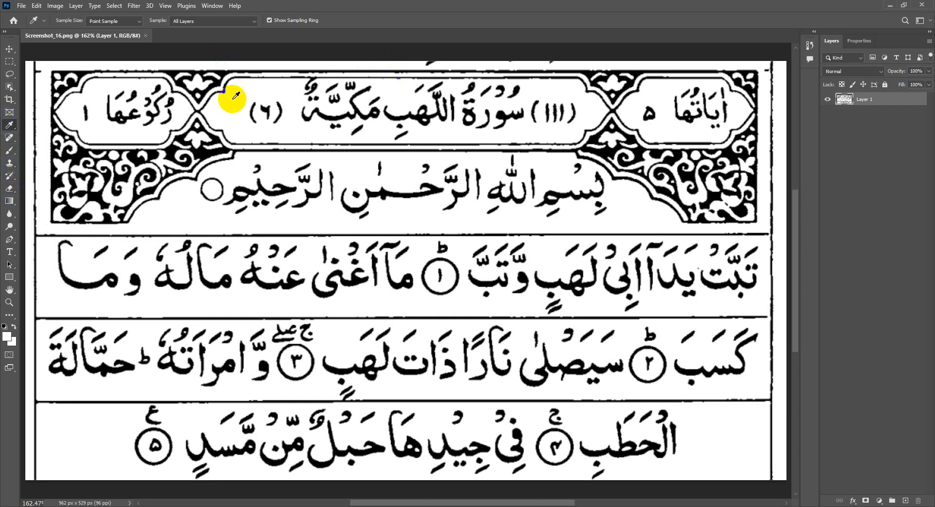
{"action": "left_click", "coordinate": [9, 150]}
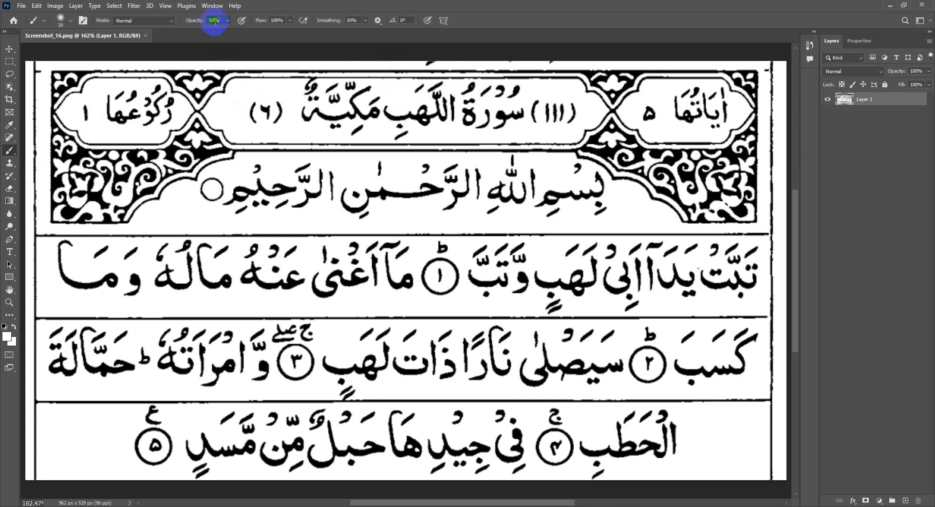
{"action": "type", "text": "10"}
{"action": "key", "text": "Return"}
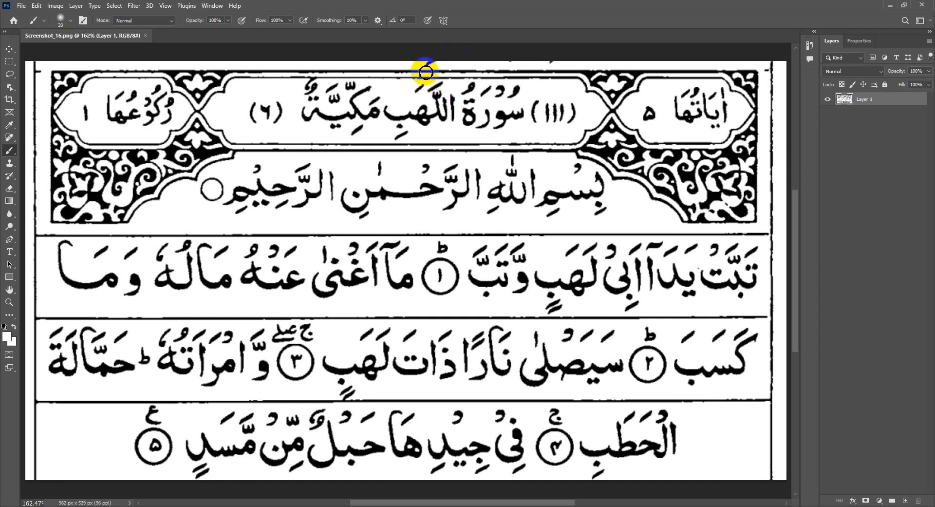
Paint out the stray black marks above the ornate heading in white with a 15 px brush, and reduce the brush to 10 px.
{"action": "key", "text": "bracketleft"}
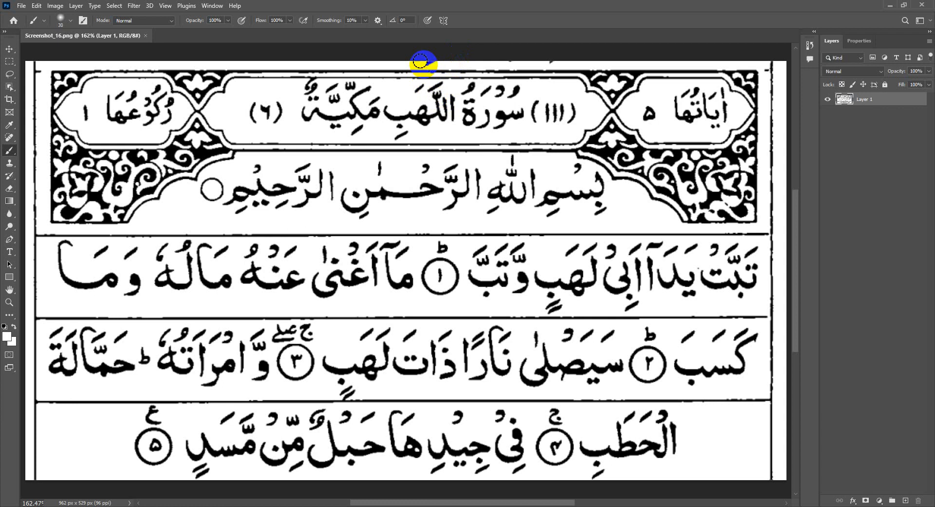
{"action": "key", "text": "bracketleft"}
{"action": "key", "text": "bracketleft"}
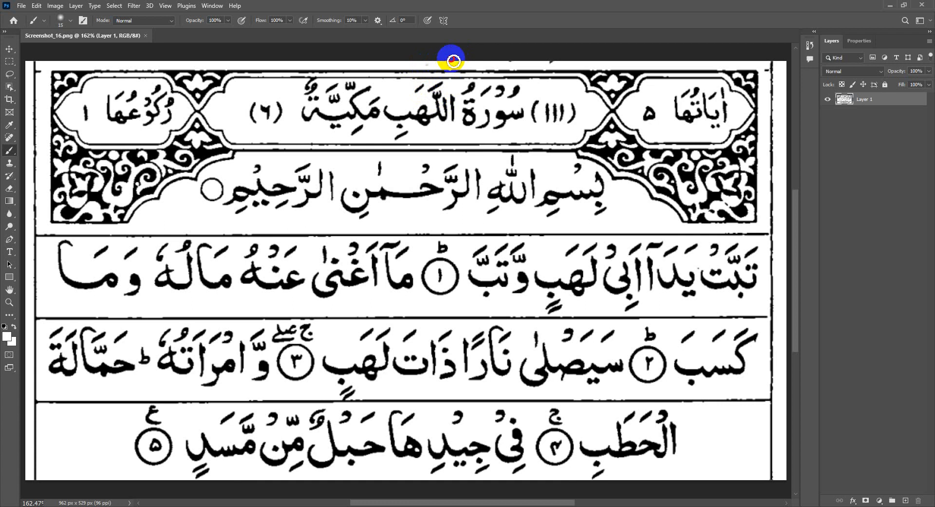
{"action": "left_click", "coordinate": [432, 63]}
{"action": "mouse_move", "coordinate": [488, 62]}
{"action": "left_mouse_down"}
{"action": "mouse_move", "coordinate": [723, 62]}
{"action": "mouse_move", "coordinate": [770, 75]}
{"action": "left_mouse_up"}
{"action": "key", "text": "bracketleft"}
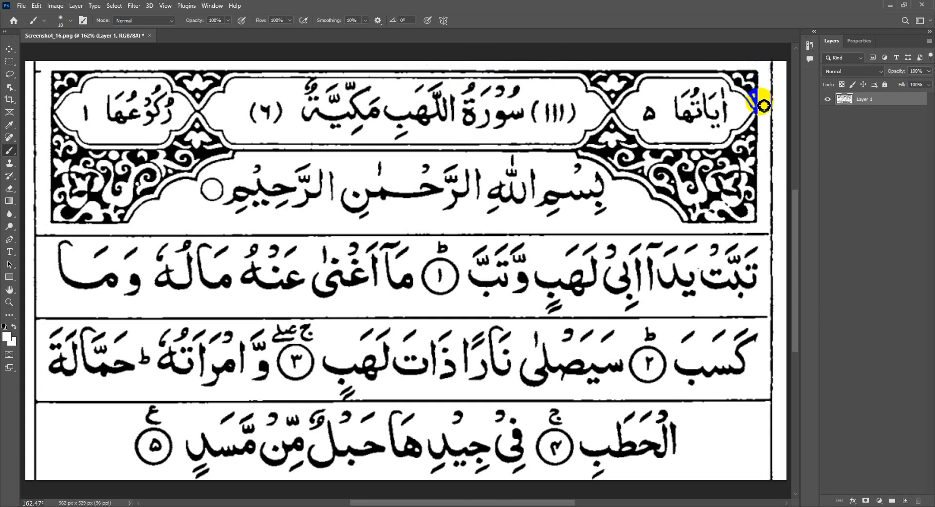
Examine the page's margins and ruled border on all sides for leftover marks, and return to the Move tool with the whole image in view.
{"action": "scroll", "coordinate": [743, 215], "scroll_direction": "down", "scroll_amount": 2}
{"action": "scroll", "coordinate": [741, 250], "scroll_direction": "down", "scroll_amount": 2}
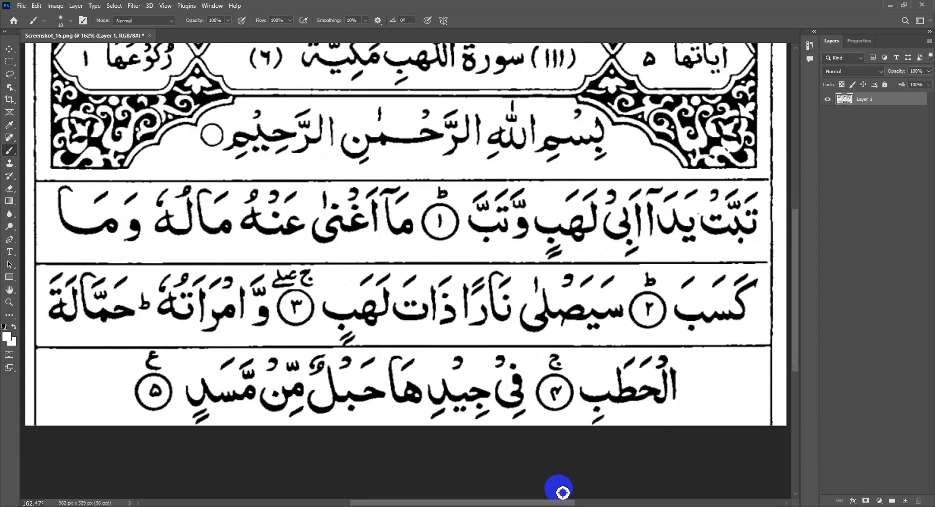
{"action": "scroll", "coordinate": [488, 497], "scroll_direction": "left", "scroll_amount": 5}
{"action": "scroll", "coordinate": [317, 240], "scroll_direction": "up", "scroll_amount": 3}
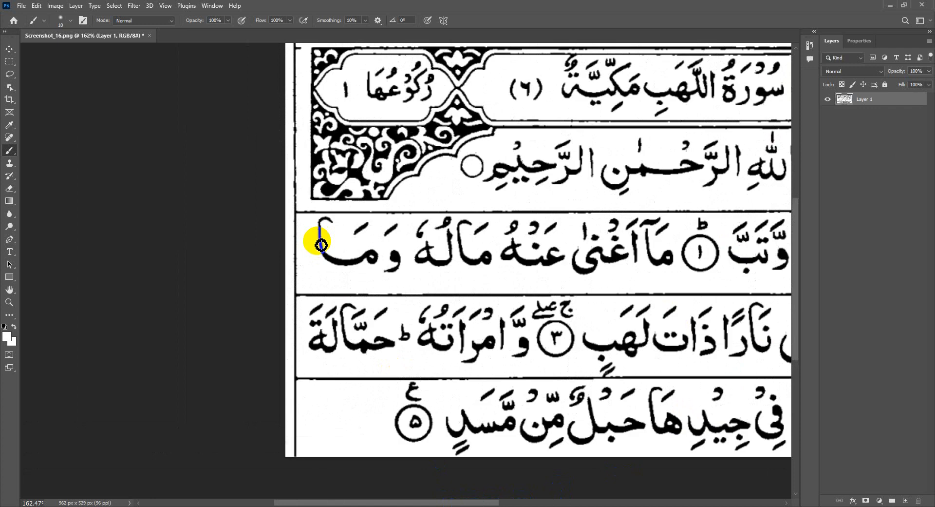
{"action": "scroll", "coordinate": [322, 243], "scroll_direction": "up", "scroll_amount": 2}
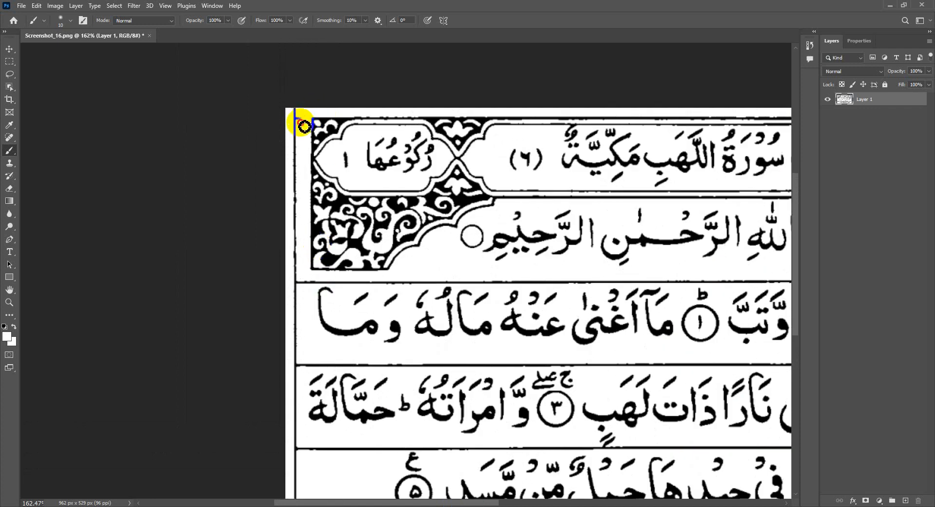
{"action": "scroll", "coordinate": [414, 204], "scroll_direction": "down", "scroll_amount": 4}
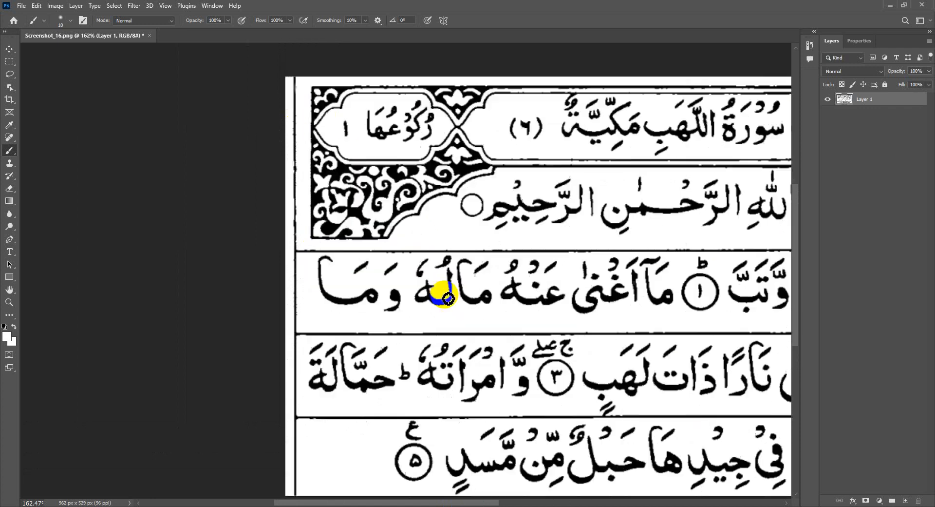
{"action": "left_click_drag", "start_coordinate": [476, 501], "coordinate": [559, 492]}
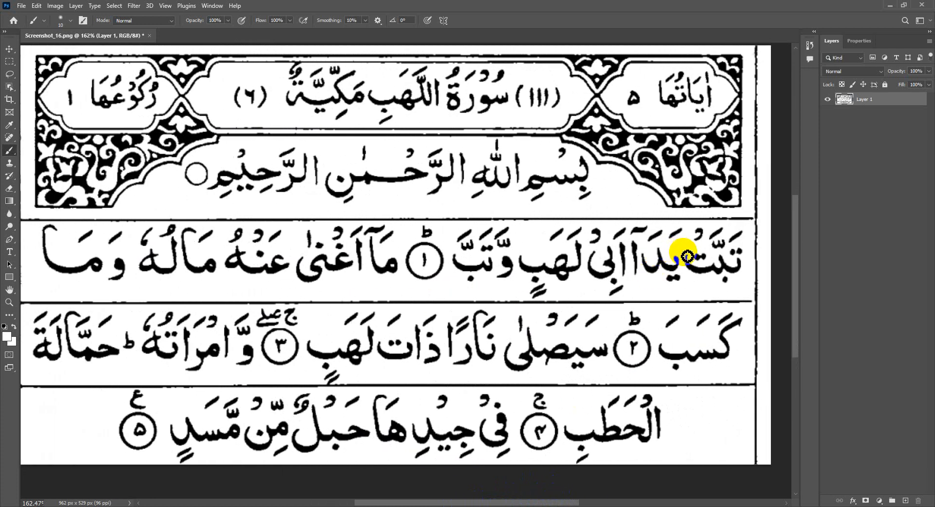
{"action": "scroll", "coordinate": [543, 200], "scroll_direction": "up", "scroll_amount": 2}
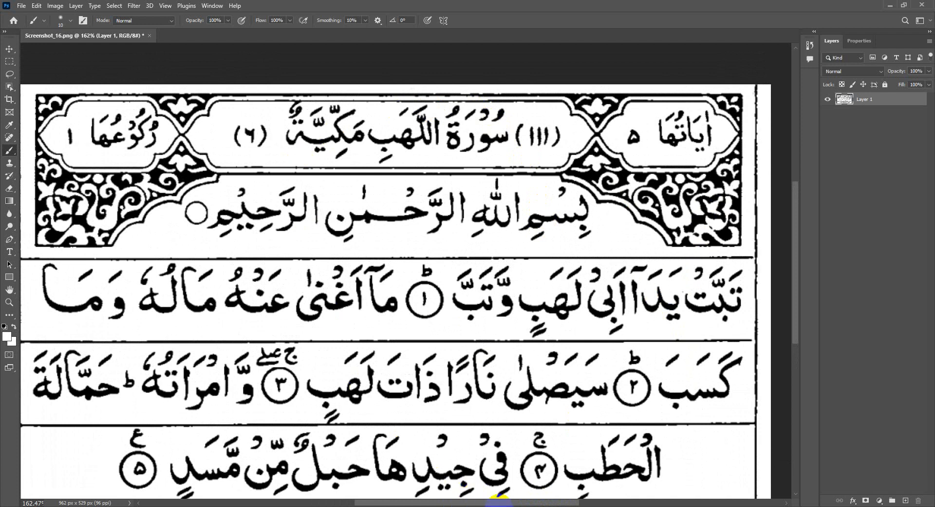
{"action": "left_click_drag", "start_coordinate": [514, 503], "coordinate": [480, 502]}
{"action": "scroll", "coordinate": [317, 246], "scroll_direction": "down", "scroll_amount": 2}
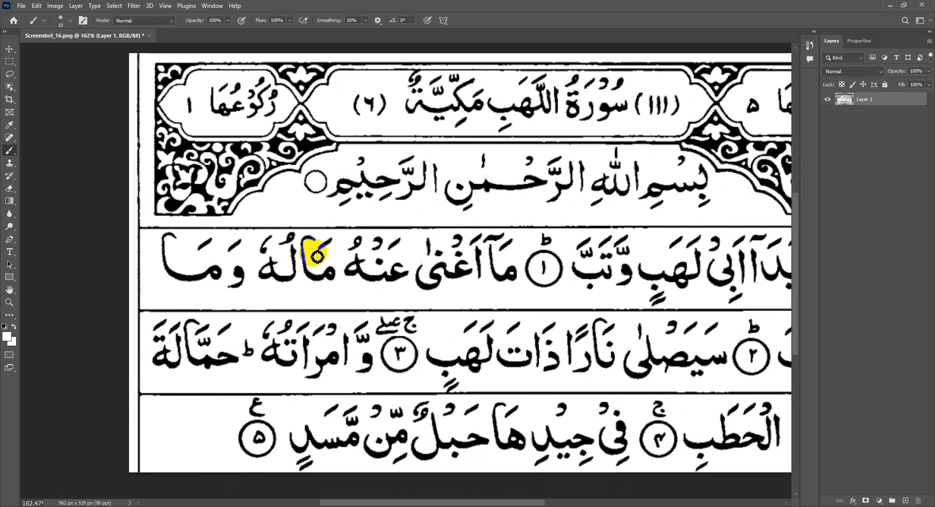
{"action": "left_click", "coordinate": [9, 49]}
{"action": "scroll", "coordinate": [89, 121], "scroll_direction": "right", "scroll_amount": 3}
{"action": "scroll", "coordinate": [89, 120], "scroll_direction": "up", "scroll_amount": 1}
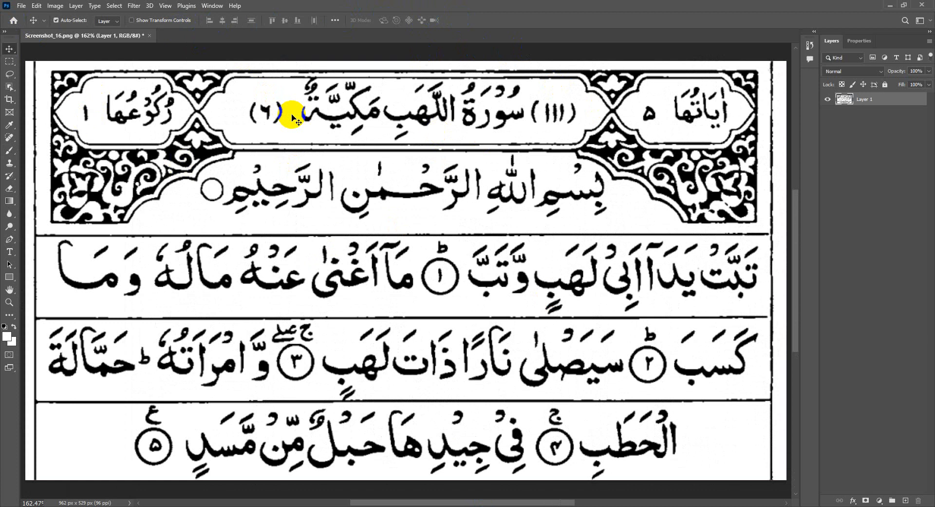
Darken the Surah layer with Curves, placing one RGB curve point at input 119 and output 95.
{"action": "key", "text": "ctrl+m"}
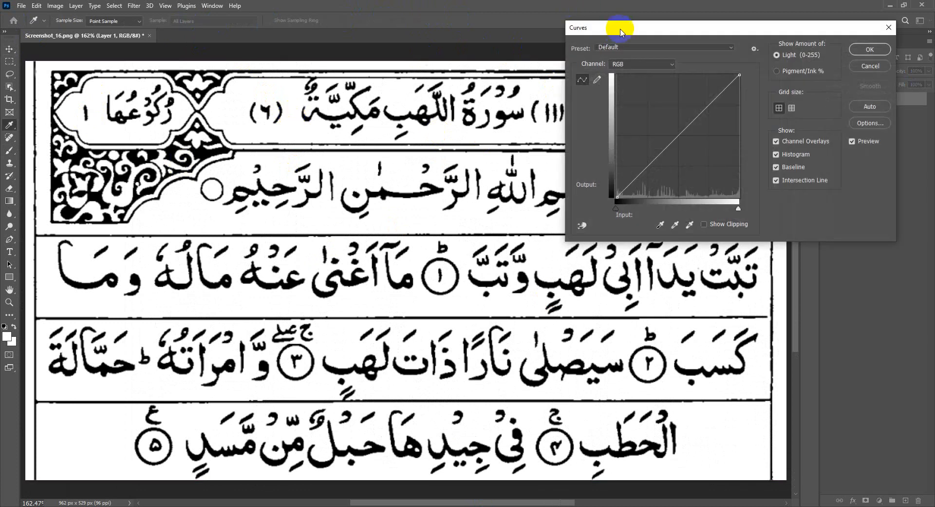
{"action": "left_click_drag", "start_coordinate": [641, 29], "coordinate": [677, 32]}
{"action": "mouse_move", "coordinate": [710, 141]}
{"action": "left_mouse_down"}
{"action": "mouse_move", "coordinate": [699, 130]}
{"action": "mouse_move", "coordinate": [719, 170]}
{"action": "mouse_move", "coordinate": [710, 138]}
{"action": "mouse_move", "coordinate": [723, 163]}
{"action": "mouse_move", "coordinate": [591, 177]}
{"action": "left_mouse_up"}
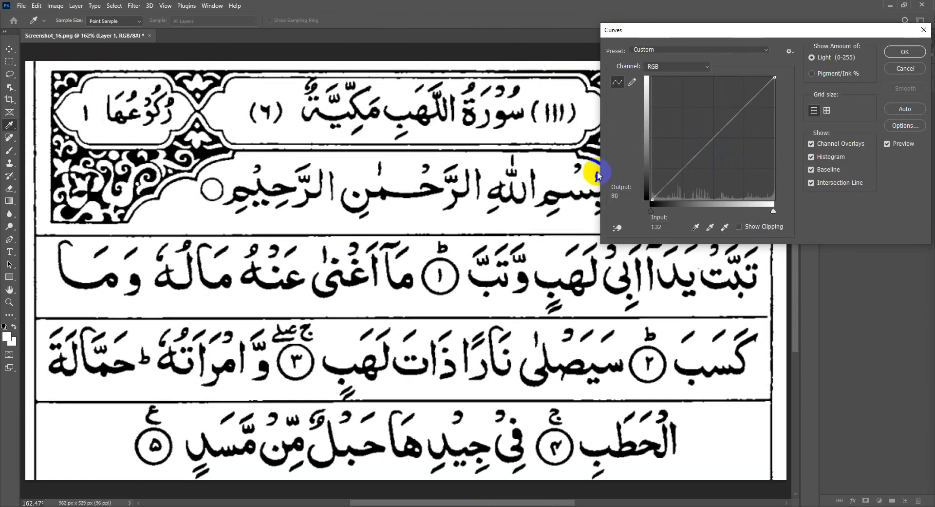
{"action": "mouse_move", "coordinate": [720, 162]}
{"action": "left_mouse_down"}
{"action": "mouse_move", "coordinate": [706, 146]}
{"action": "mouse_move", "coordinate": [721, 173]}
{"action": "mouse_move", "coordinate": [720, 162]}
{"action": "mouse_move", "coordinate": [542, 175]}
{"action": "left_mouse_up"}
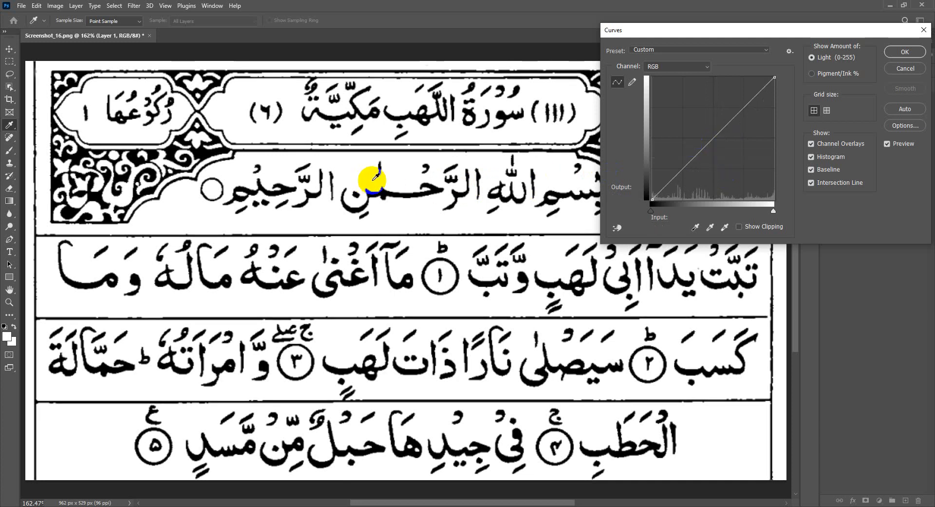
{"action": "left_click_drag", "start_coordinate": [697, 169], "coordinate": [709, 154]}
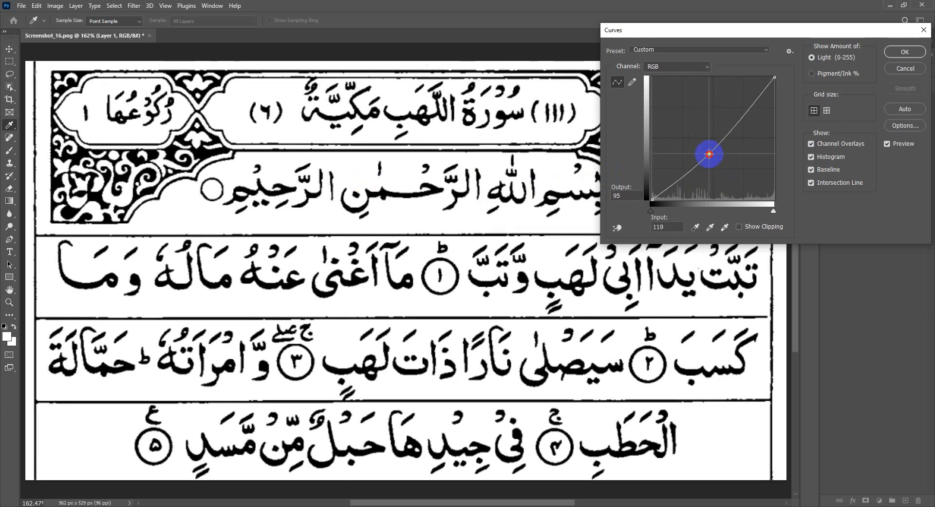
{"action": "left_click", "coordinate": [909, 54]}
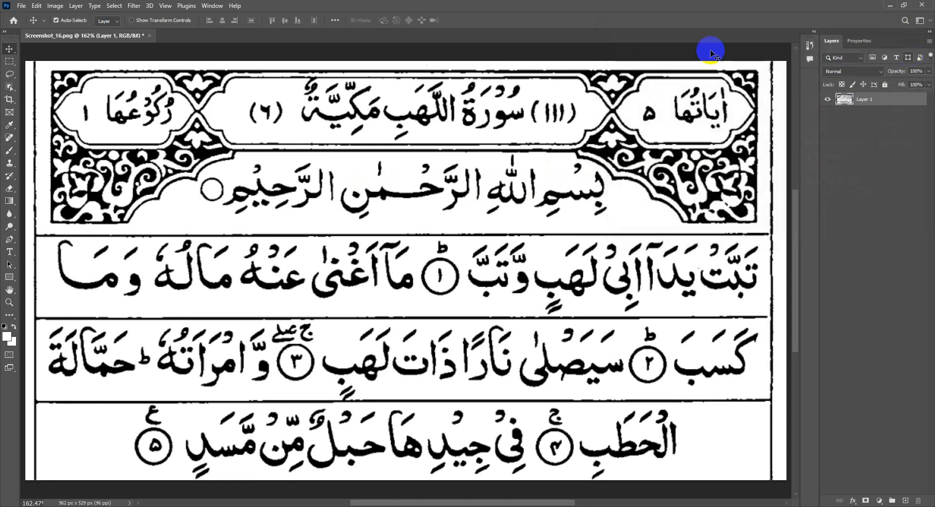
With the Camera Raw Filter, set the Surah layer's Light values to Exposure -0.40, Contrast +52, Shadows -23 and Blacks -50.
{"action": "left_click", "coordinate": [134, 6]}
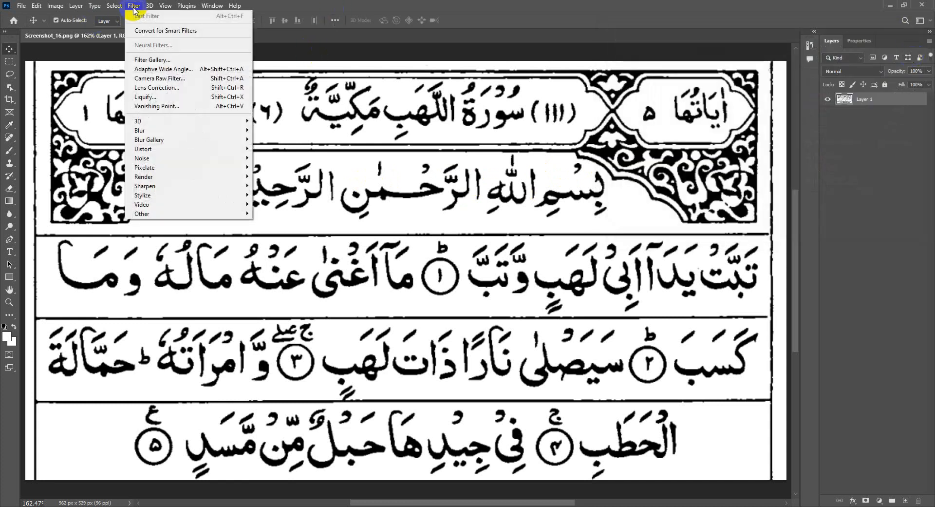
{"action": "left_click", "coordinate": [156, 79]}
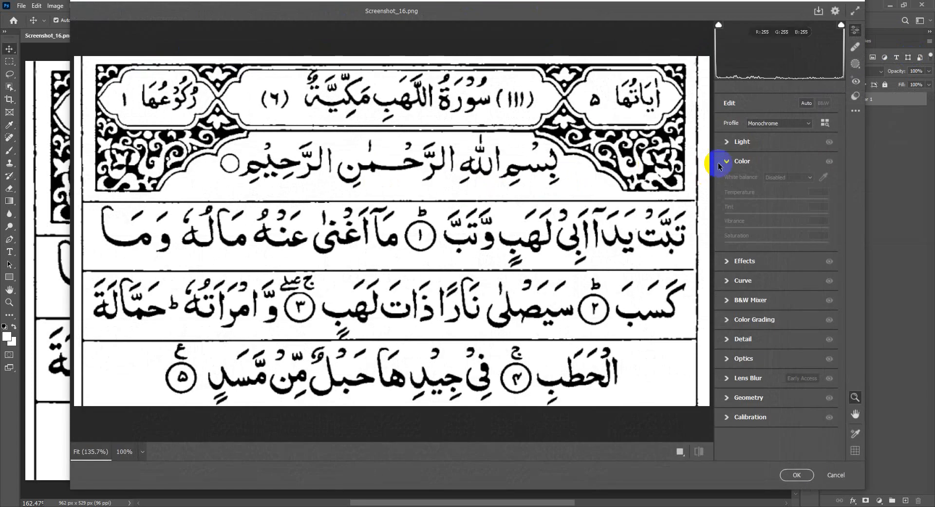
{"action": "left_click", "coordinate": [745, 162]}
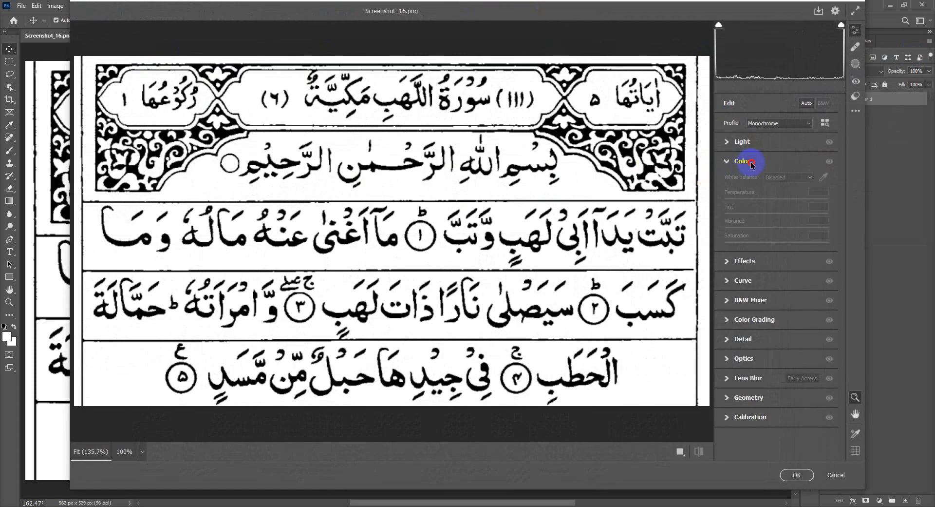
{"action": "left_click", "coordinate": [750, 163]}
{"action": "left_click", "coordinate": [761, 141]}
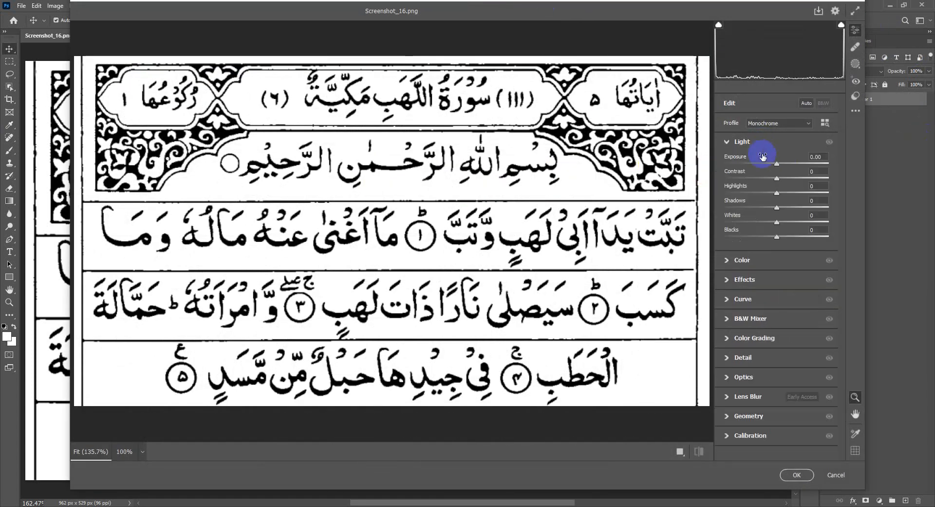
{"action": "left_click", "coordinate": [760, 142]}
{"action": "left_click", "coordinate": [761, 160]}
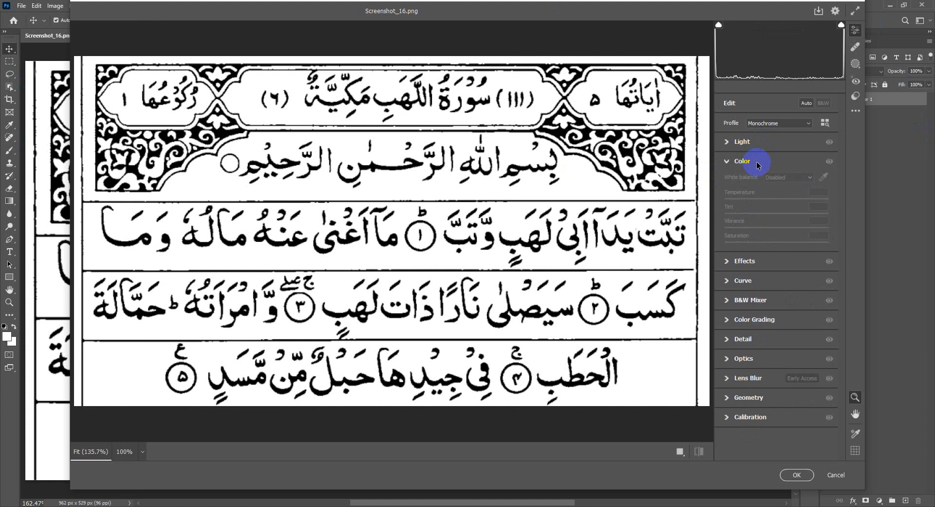
{"action": "left_click", "coordinate": [761, 160]}
{"action": "left_click", "coordinate": [769, 141]}
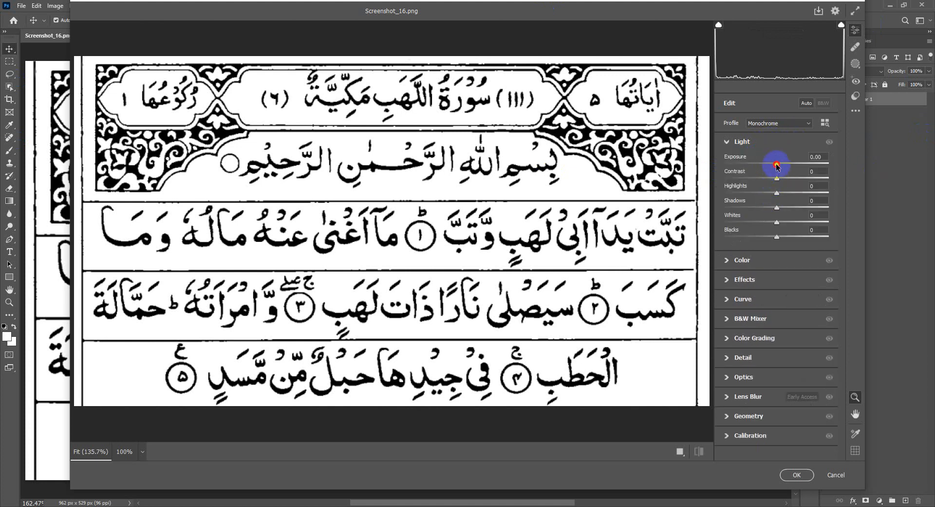
{"action": "left_click_drag", "start_coordinate": [777, 166], "coordinate": [806, 180]}
{"action": "left_click", "coordinate": [778, 179]}
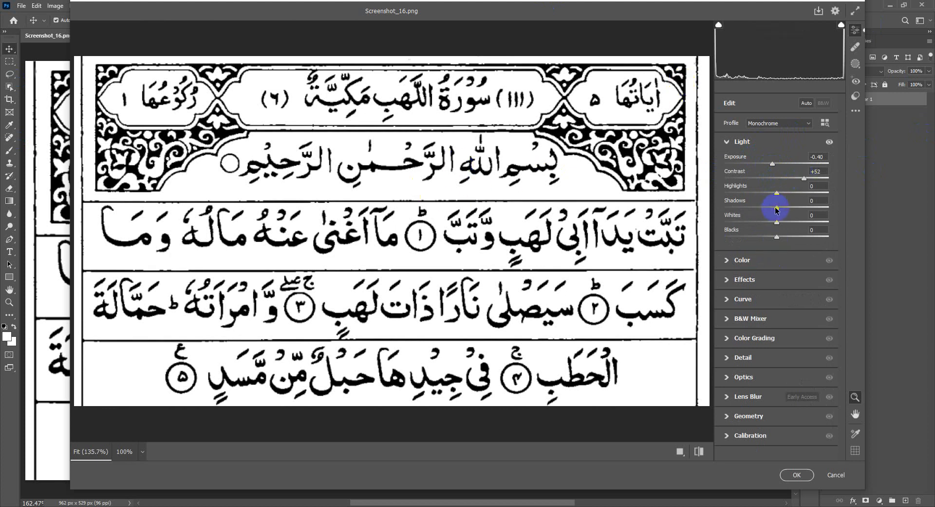
{"action": "left_click_drag", "start_coordinate": [776, 209], "coordinate": [764, 208]}
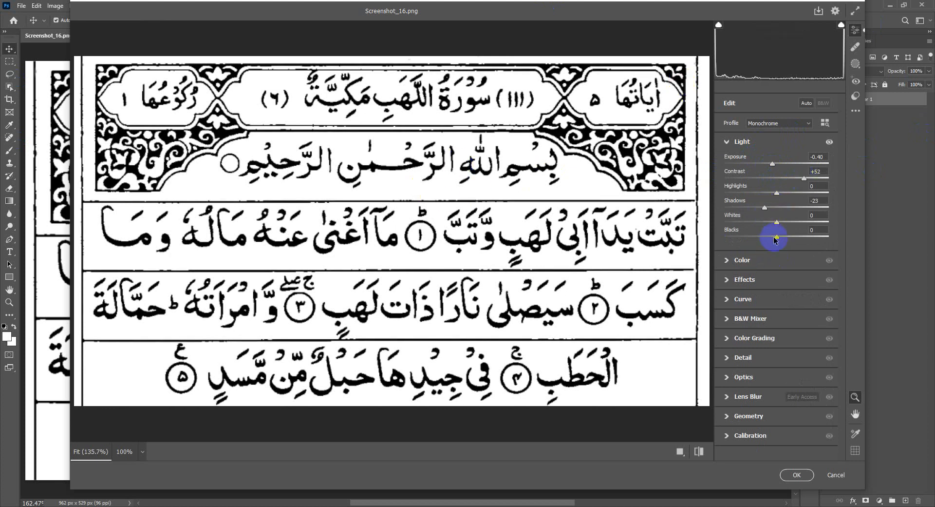
{"action": "mouse_move", "coordinate": [777, 239]}
{"action": "left_mouse_down"}
{"action": "mouse_move", "coordinate": [740, 240]}
{"action": "mouse_move", "coordinate": [752, 240]}
{"action": "left_mouse_up"}
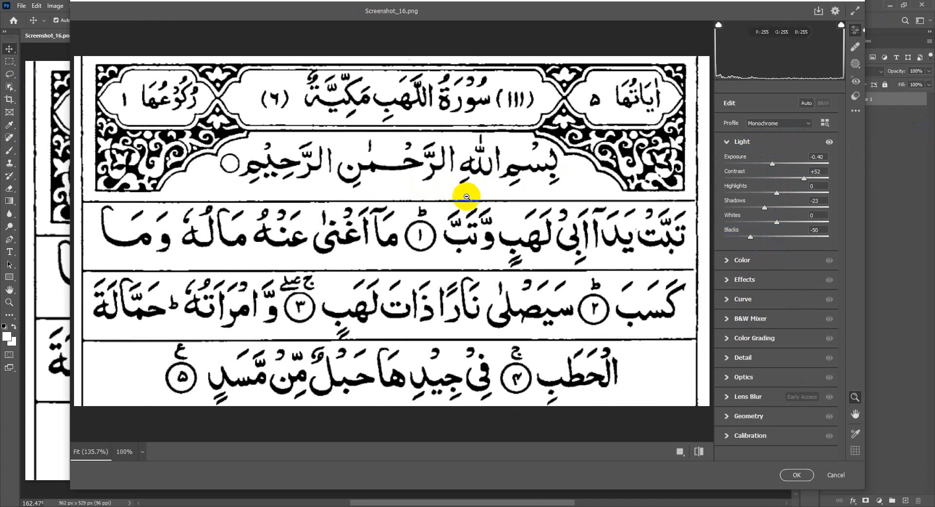
Set the Camera Raw Texture effect to +34, raise Dehaze slightly, and apply the filter.
{"action": "left_click", "coordinate": [778, 264]}
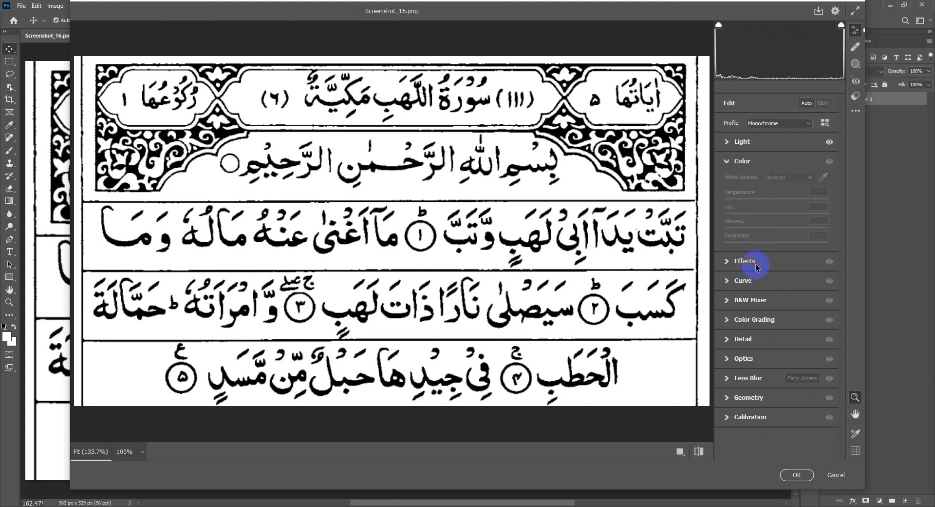
{"action": "left_click", "coordinate": [756, 266]}
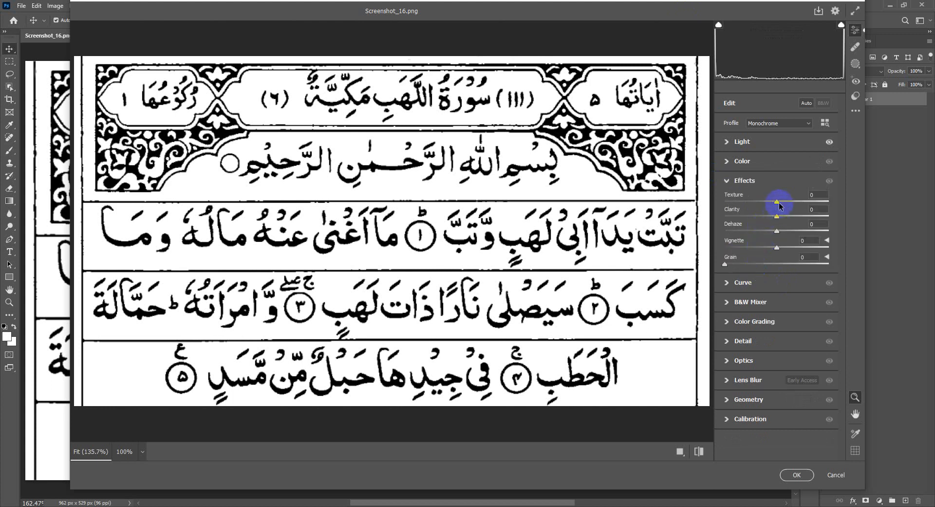
{"action": "left_click_drag", "start_coordinate": [779, 205], "coordinate": [794, 202]}
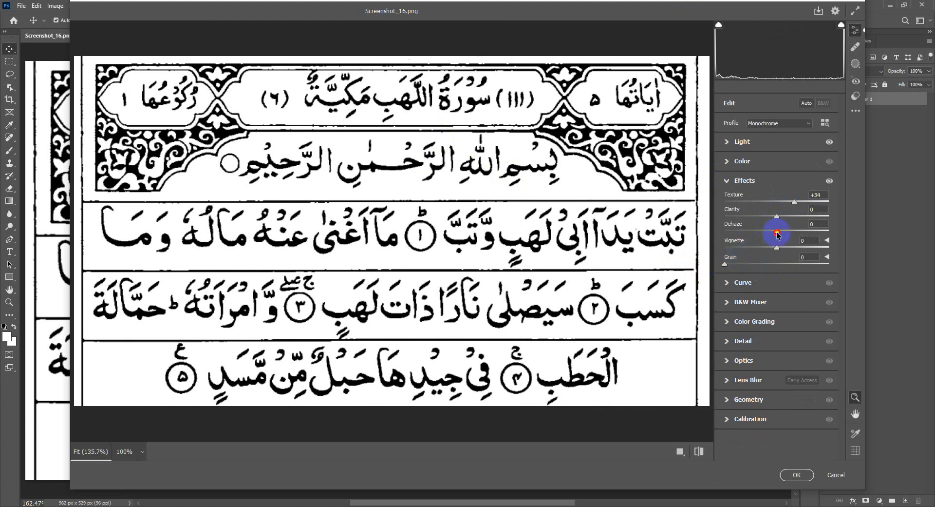
{"action": "left_click_drag", "start_coordinate": [778, 235], "coordinate": [785, 234]}
{"action": "left_click", "coordinate": [799, 480]}
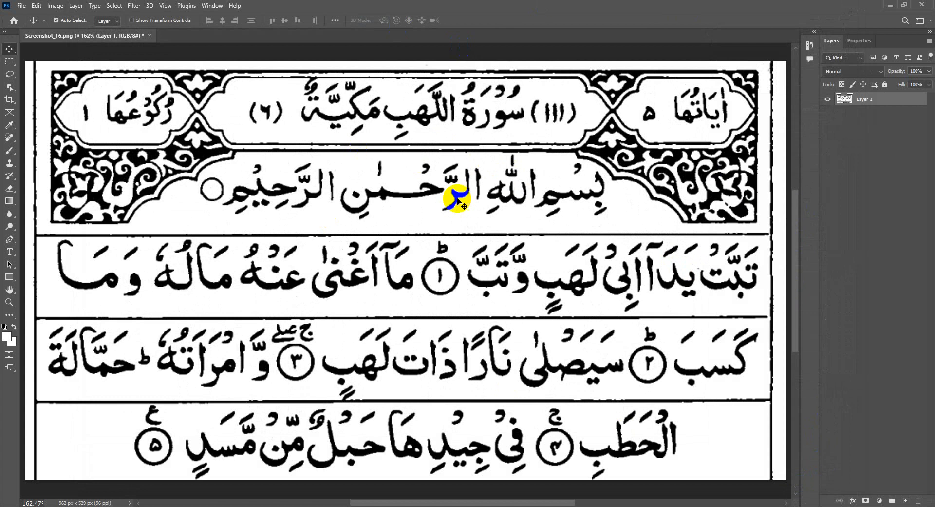
Sharpen the Surah layer with Unsharp Mask at an increased amount, and show the deselected image at 100% zoom.
{"action": "left_click", "coordinate": [134, 7]}
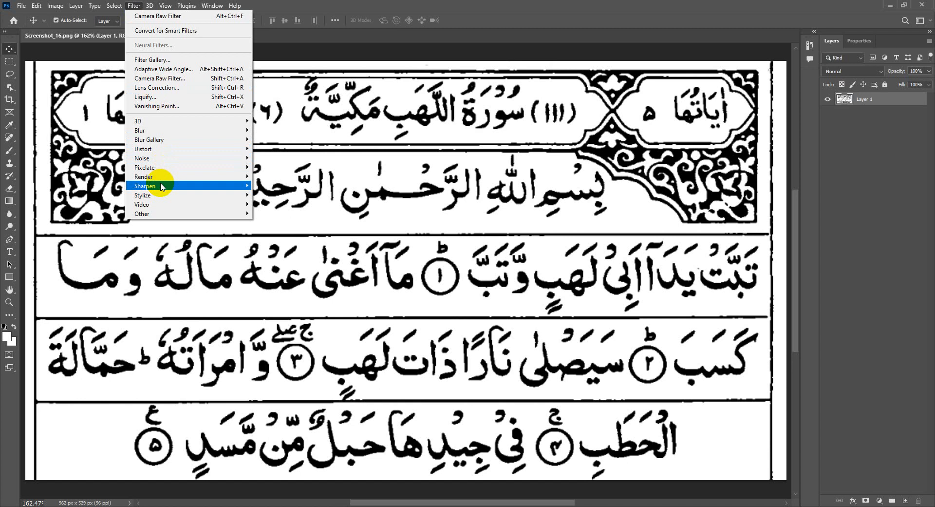
{"action": "mouse_move", "coordinate": [165, 185]}
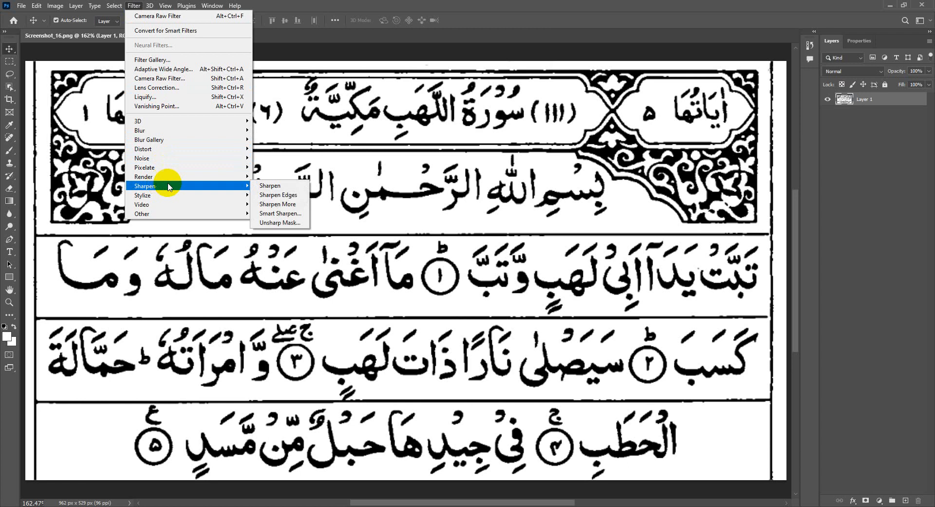
{"action": "left_click", "coordinate": [288, 224]}
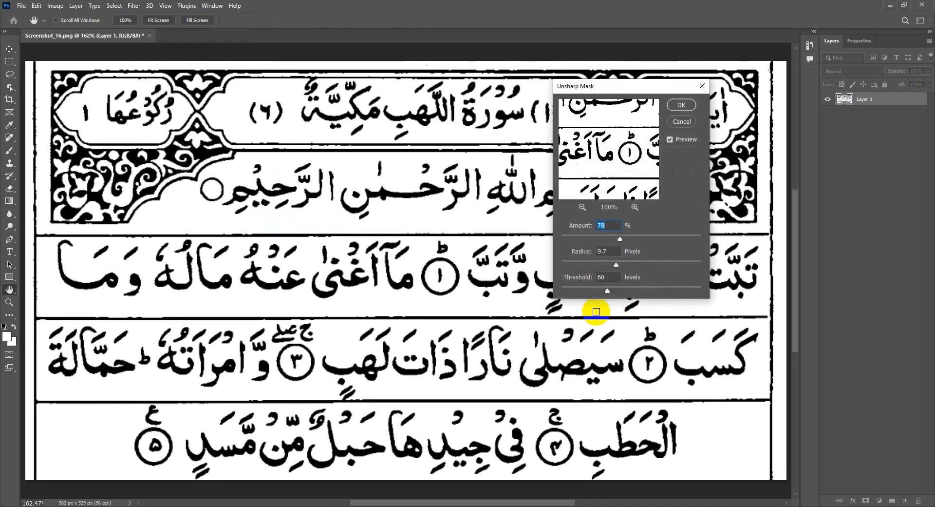
{"action": "left_click_drag", "start_coordinate": [620, 292], "coordinate": [643, 239]}
{"action": "left_click", "coordinate": [681, 108]}
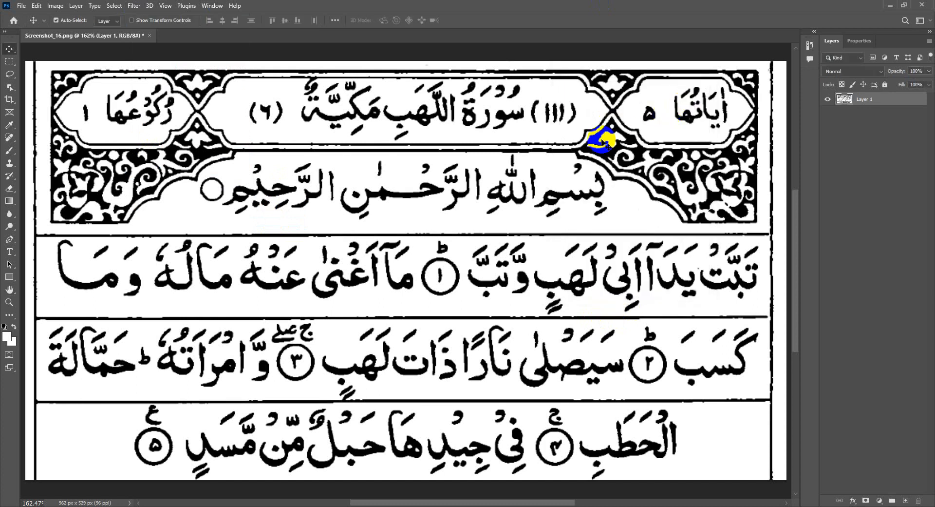
{"action": "left_click", "coordinate": [11, 48]}
{"action": "left_click", "coordinate": [54, 59]}
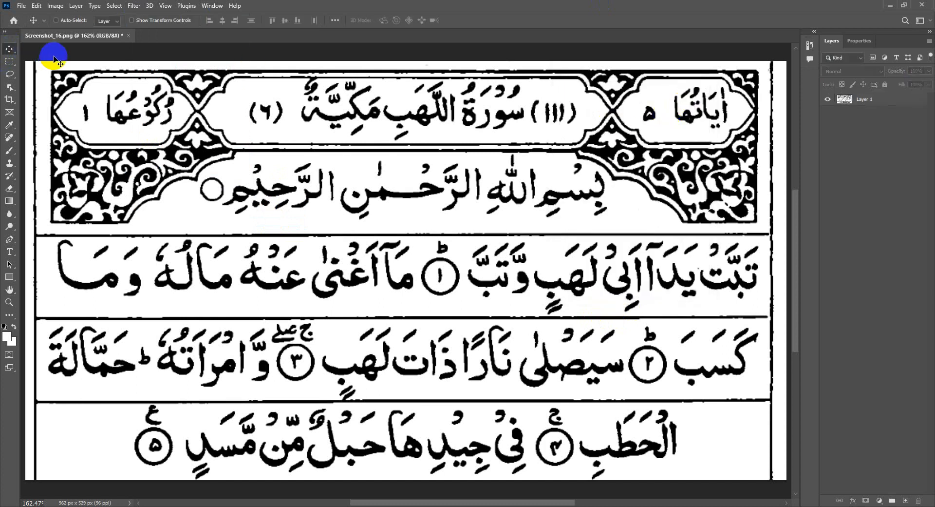
{"action": "key", "text": "ctrl+1"}
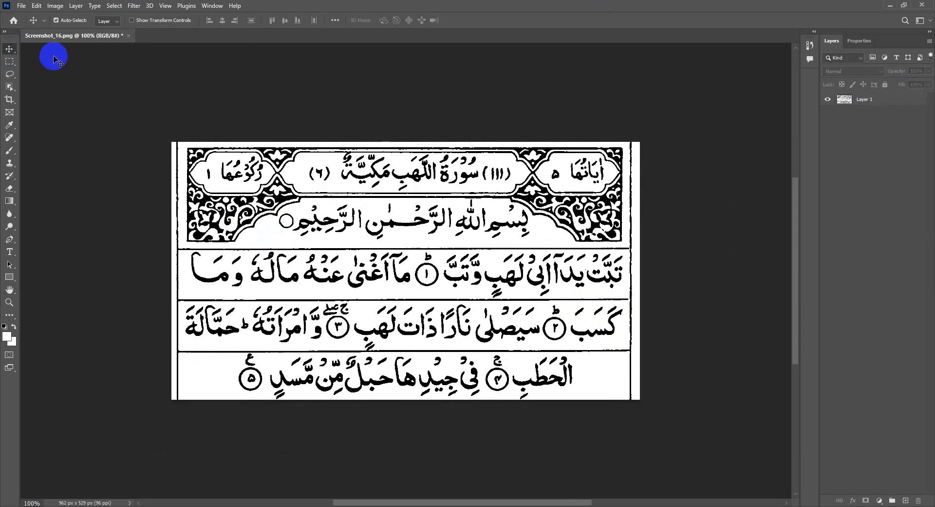
Start saving the image under Save As, with the Quran Sikkha Academy folder as the destination.
{"action": "left_click", "coordinate": [23, 6]}
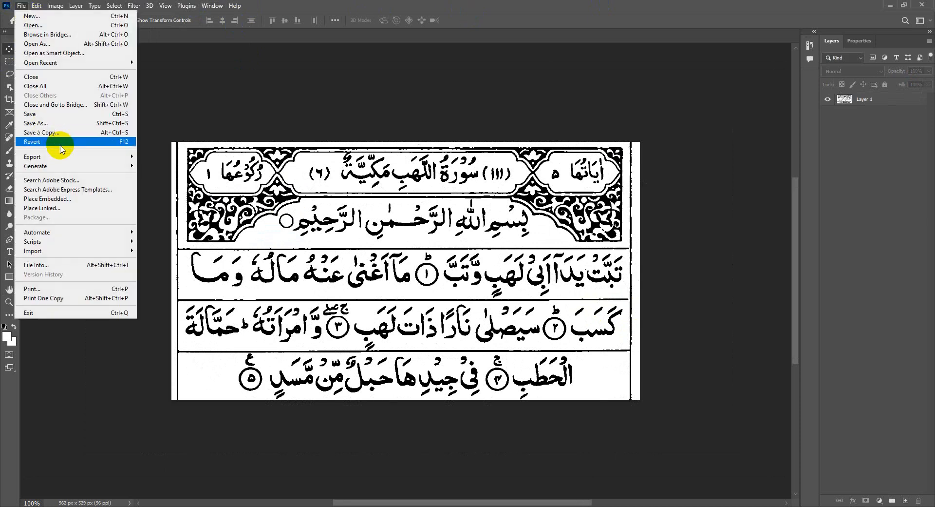
{"action": "left_click", "coordinate": [55, 124]}
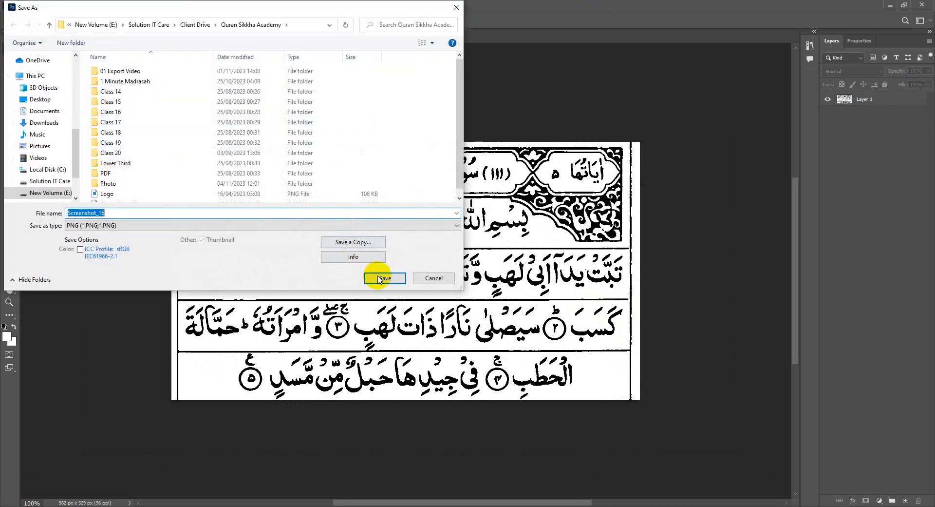
{"action": "scroll", "coordinate": [191, 154], "scroll_direction": "down", "scroll_amount": 1}
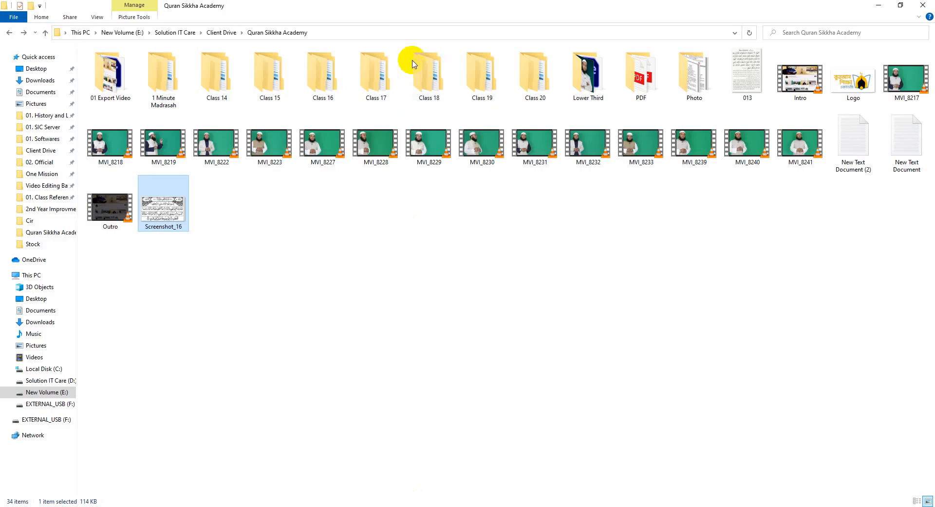
{"action": "left_click", "coordinate": [418, 32]}
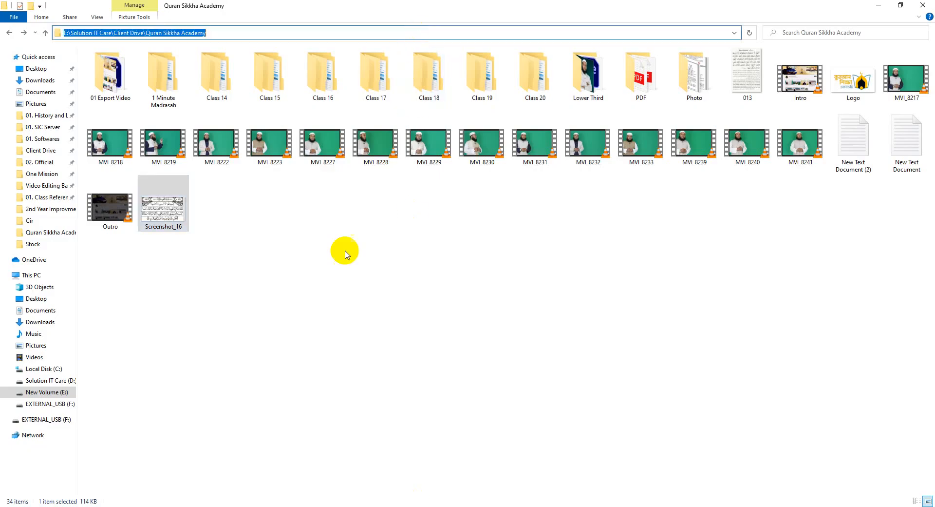
{"action": "left_click", "coordinate": [346, 267]}
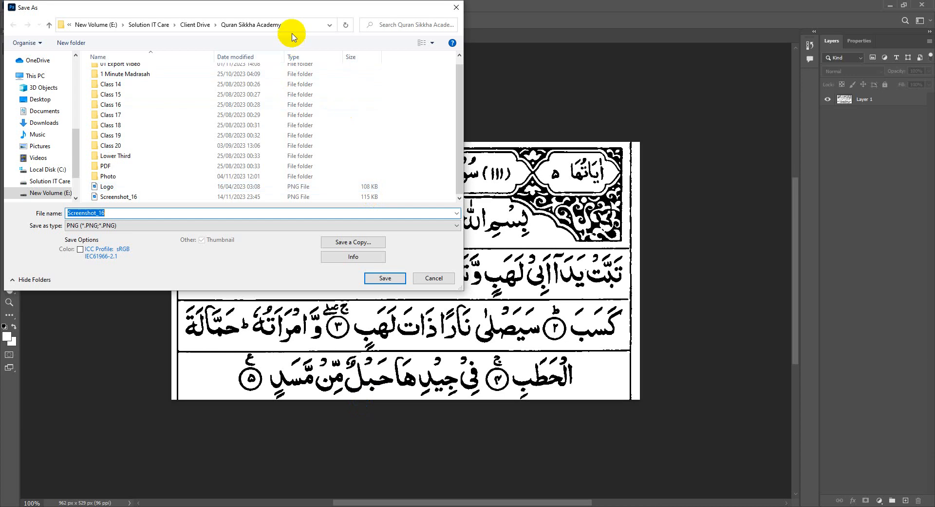
{"action": "left_click", "coordinate": [295, 24]}
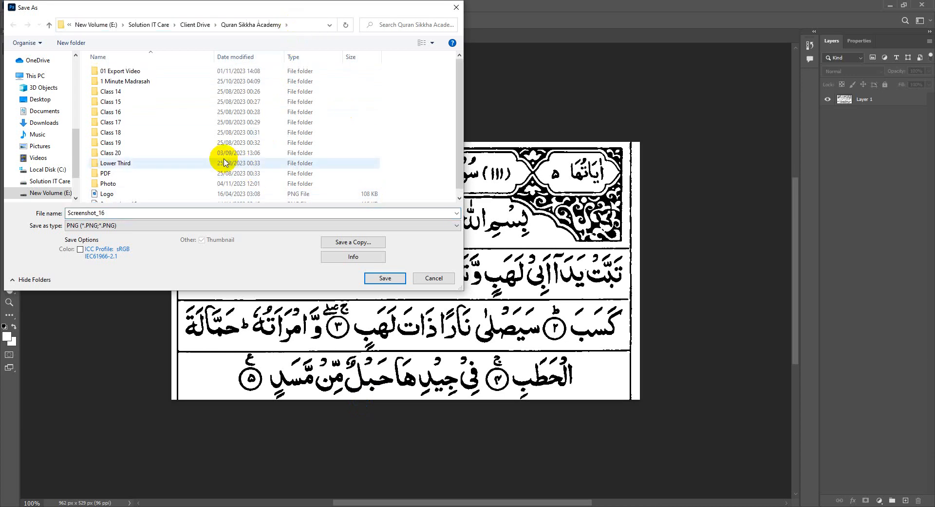
Save the image as a PNG over the existing Screenshot_16 file, using the large file size option.
{"action": "left_click", "coordinate": [127, 198]}
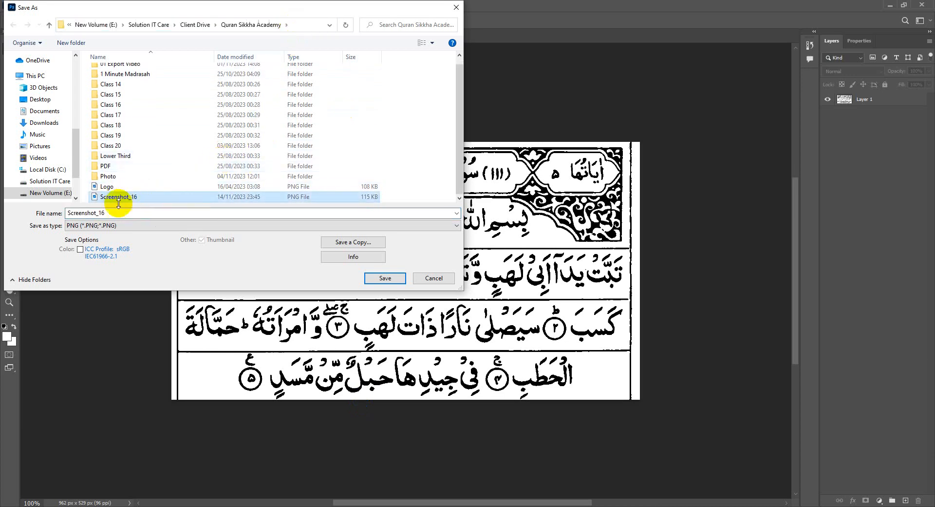
{"action": "left_click", "coordinate": [116, 226]}
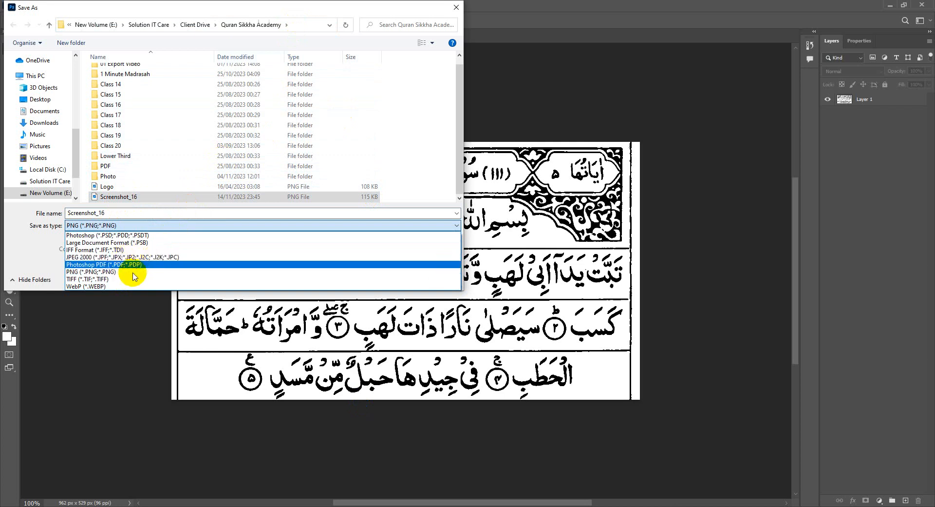
{"action": "left_click", "coordinate": [426, 172]}
{"action": "left_click", "coordinate": [150, 199]}
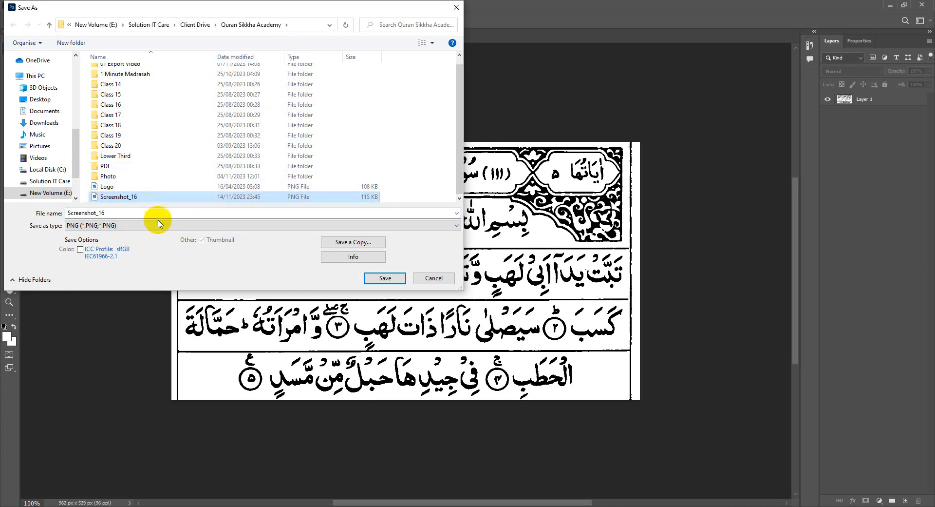
{"action": "left_click", "coordinate": [391, 278]}
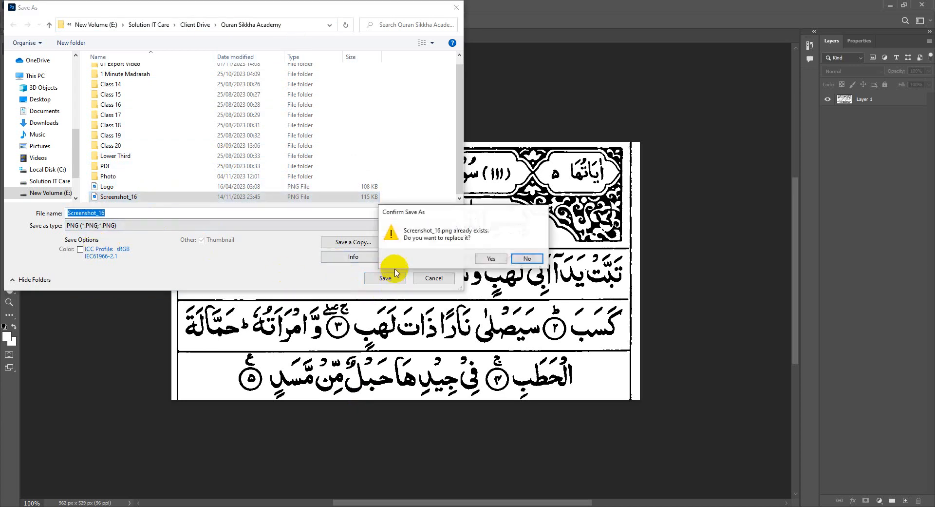
{"action": "left_click", "coordinate": [490, 259]}
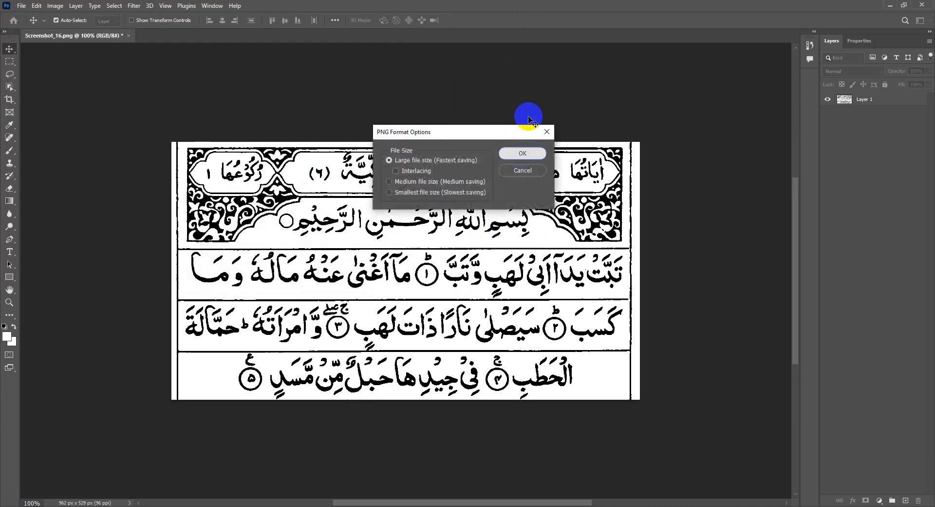
{"action": "left_click", "coordinate": [521, 153]}
Open the saved Screenshot_16 from its folder in the image viewer to check it, and close the viewer.
{"action": "left_click", "coordinate": [523, 506]}
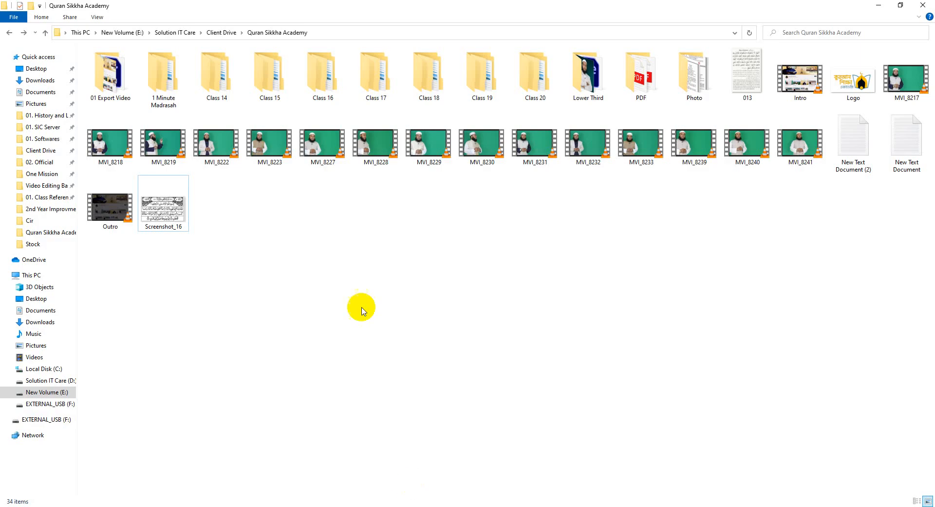
{"action": "double_click", "coordinate": [179, 211]}
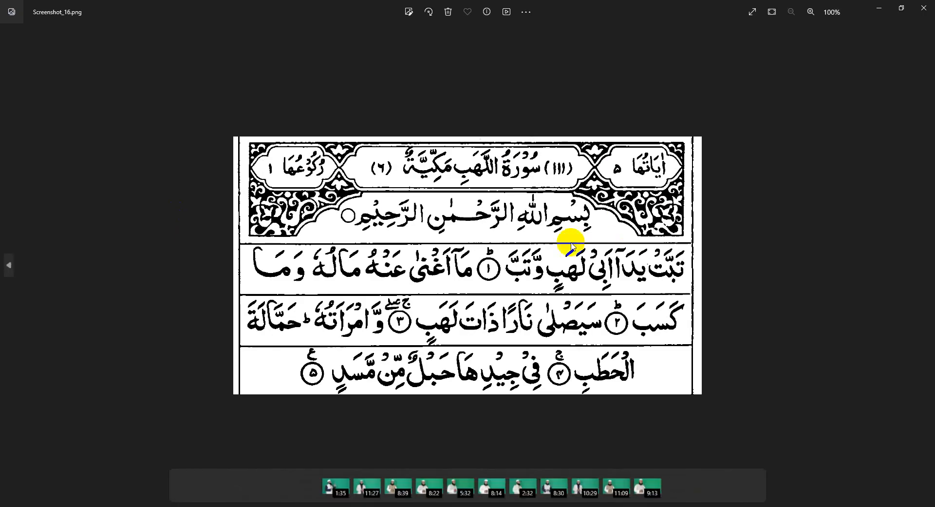
{"action": "left_click", "coordinate": [924, 6]}
{"action": "left_click", "coordinate": [247, 256]}
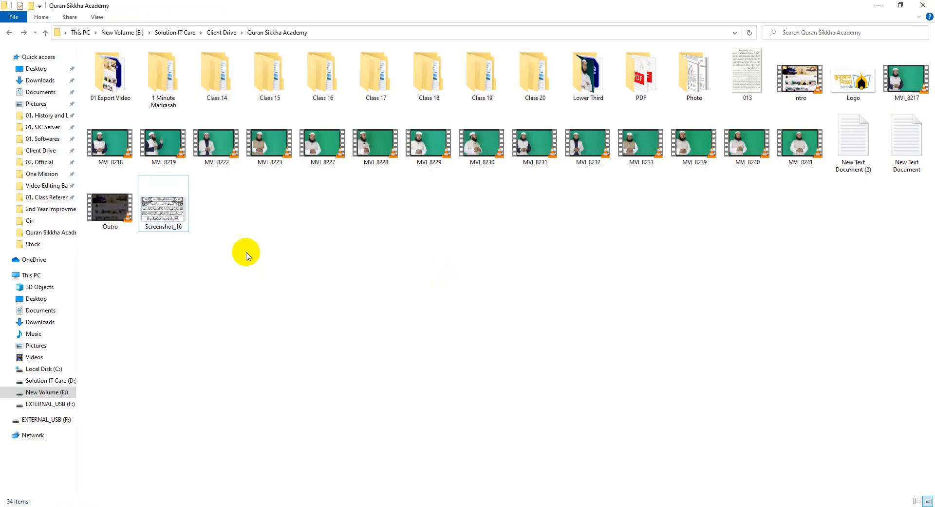
Bring Screenshot_16.png into the Premiere Pro sequence on track V4, from 00:01:00:13 to near the end of the presenter clip.
{"action": "left_click", "coordinate": [161, 215]}
{"action": "left_click_drag", "start_coordinate": [174, 201], "coordinate": [773, 380]}
{"action": "left_click", "coordinate": [737, 380]}
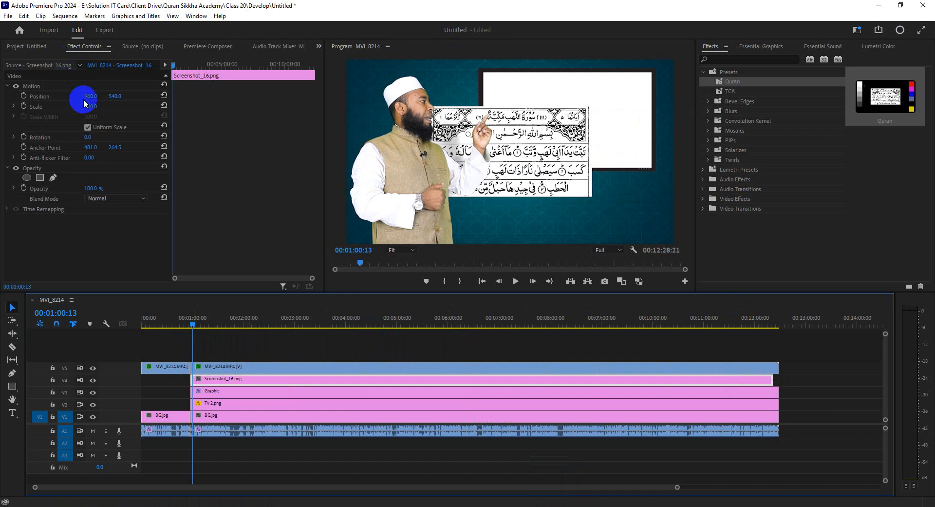
Reduce the Surah Al-Lahab image to about 75% scale and position it inside the white TV board.
{"action": "left_click", "coordinate": [32, 85]}
{"action": "left_click_drag", "start_coordinate": [521, 170], "coordinate": [514, 146]}
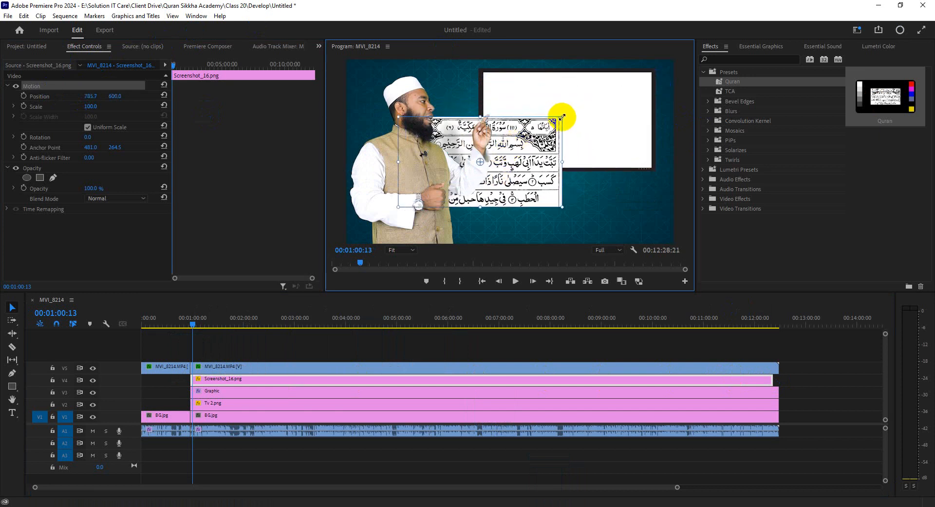
{"action": "left_click_drag", "start_coordinate": [563, 117], "coordinate": [640, 95]}
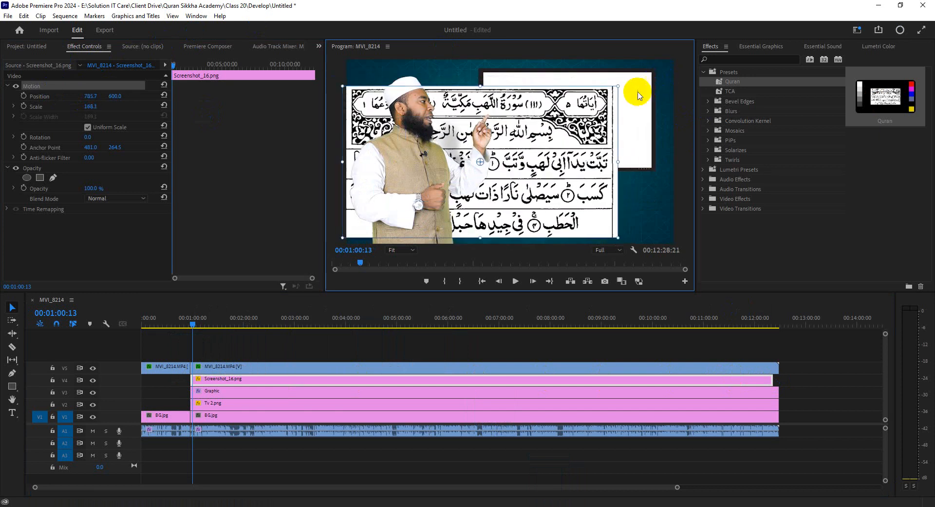
{"action": "mouse_move", "coordinate": [592, 112]}
{"action": "left_mouse_down"}
{"action": "mouse_move", "coordinate": [602, 97]}
{"action": "mouse_move", "coordinate": [549, 120]}
{"action": "mouse_move", "coordinate": [589, 110]}
{"action": "left_mouse_up"}
{"action": "left_click", "coordinate": [406, 250]}
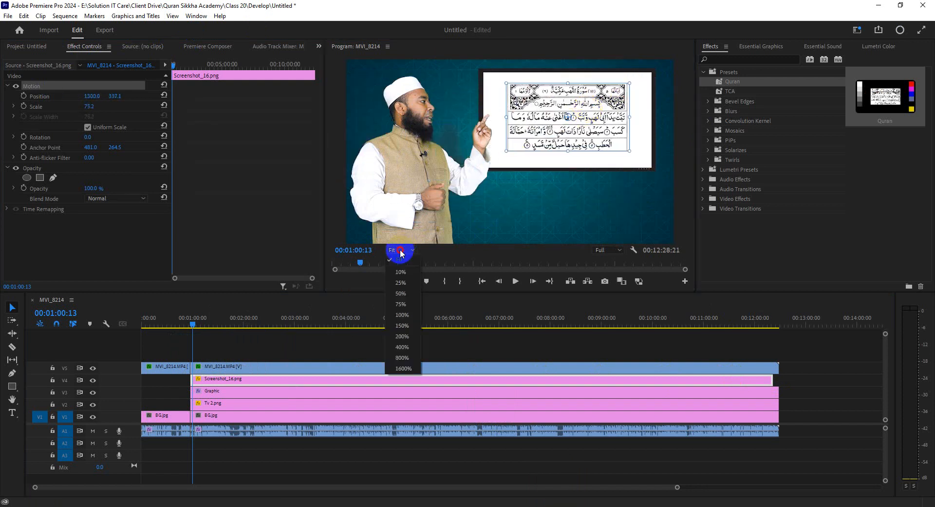
{"action": "left_click", "coordinate": [402, 326]}
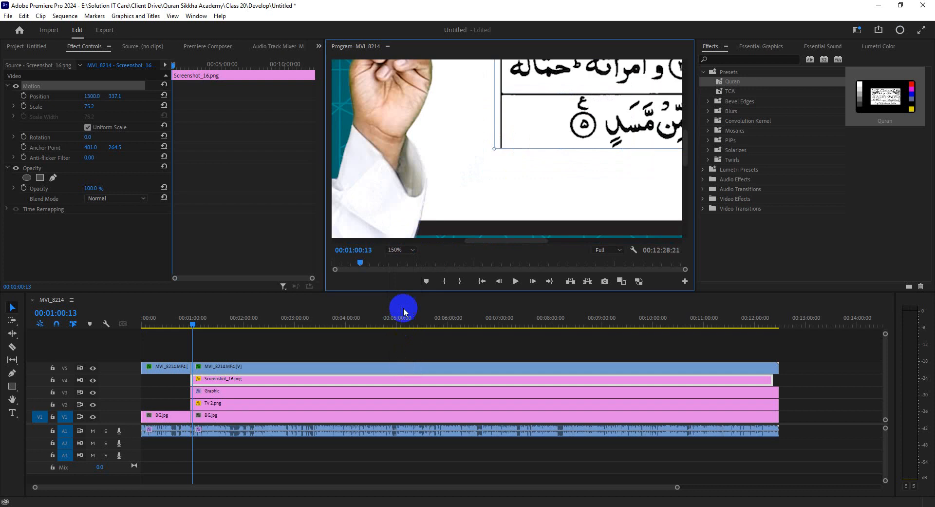
{"action": "left_click", "coordinate": [406, 251]}
{"action": "left_click", "coordinate": [408, 315]}
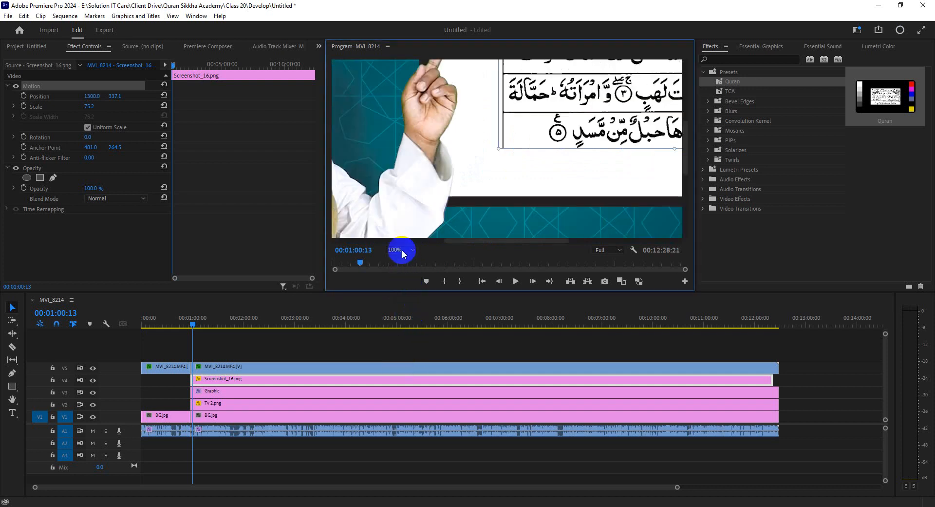
{"action": "left_click", "coordinate": [402, 249]}
{"action": "left_click", "coordinate": [408, 315]}
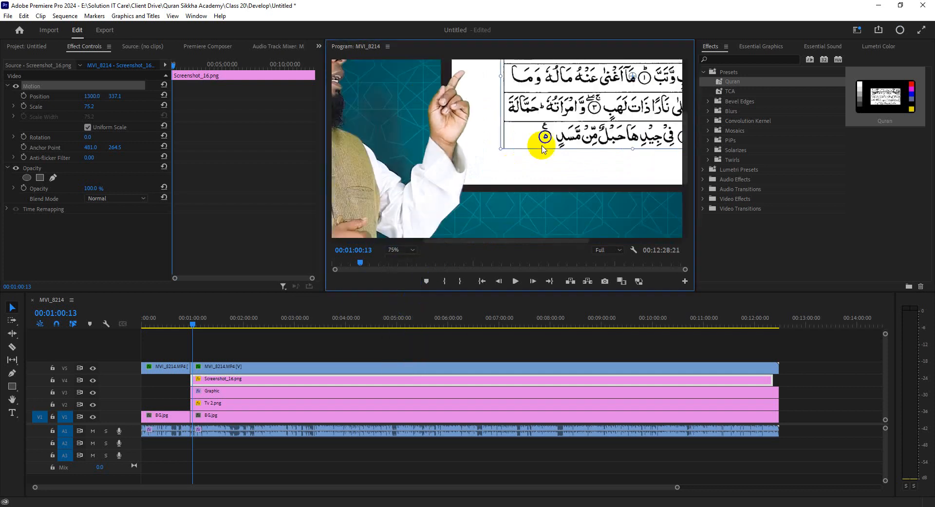
{"action": "left_click_drag", "start_coordinate": [577, 129], "coordinate": [497, 163]}
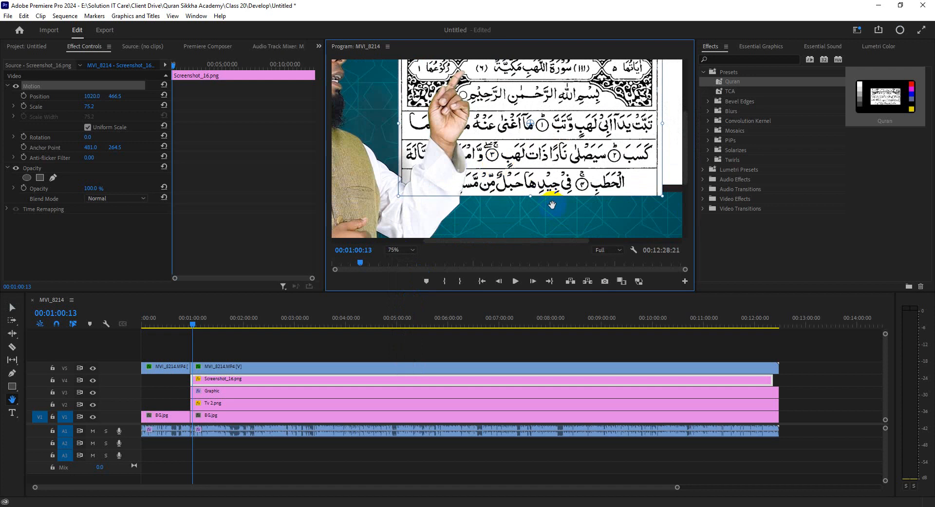
{"action": "key", "text": "ctrl+z"}
{"action": "left_click", "coordinate": [542, 215]}
{"action": "left_click", "coordinate": [416, 346]}
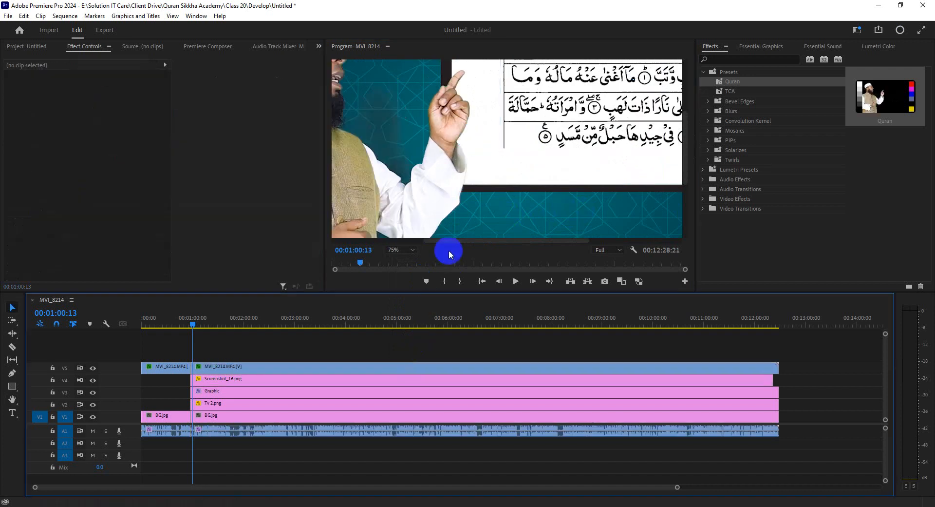
Enlarge the Surah Al-Lahab image to about 101% scale and align it so that it fills the white TV board.
{"action": "key", "text": "h"}
{"action": "left_click_drag", "start_coordinate": [537, 175], "coordinate": [512, 245]}
{"action": "left_click", "coordinate": [400, 250]}
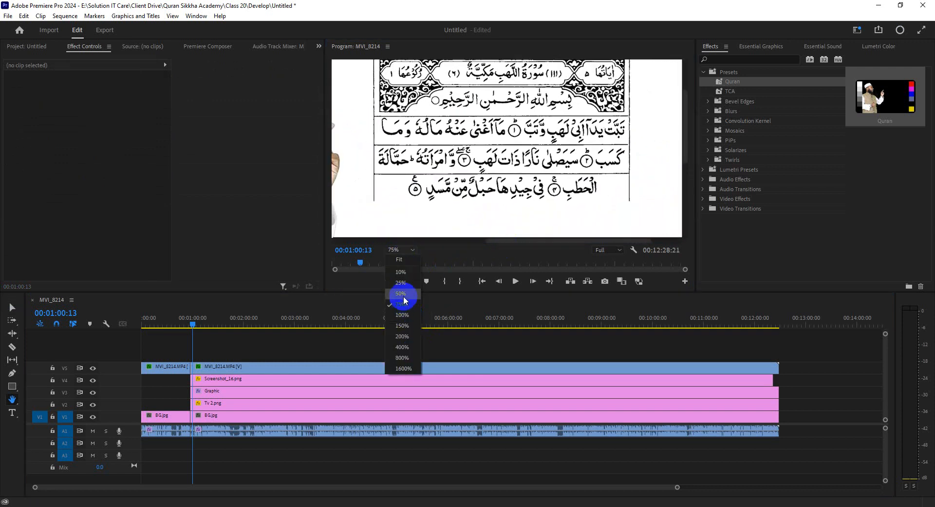
{"action": "left_click", "coordinate": [401, 293]}
{"action": "left_click_drag", "start_coordinate": [561, 156], "coordinate": [503, 198]}
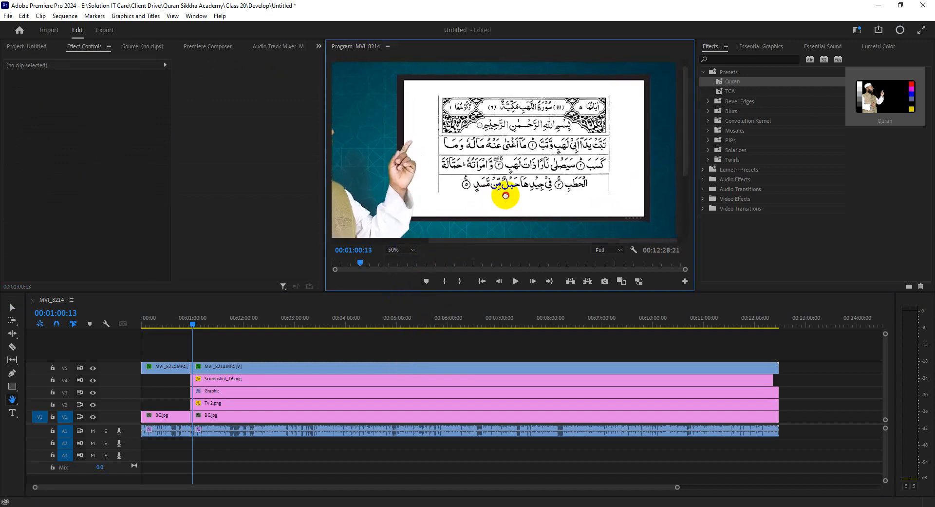
{"action": "left_click", "coordinate": [313, 378]}
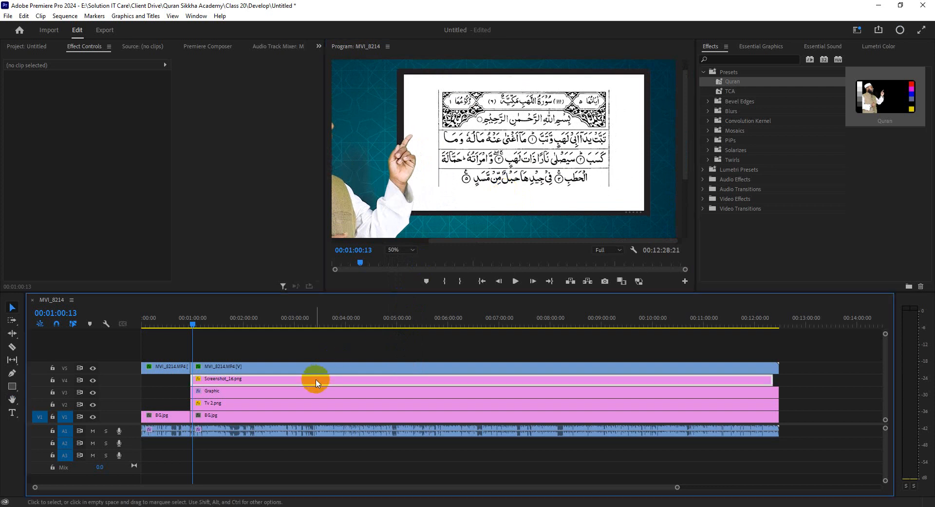
{"action": "left_click", "coordinate": [59, 91]}
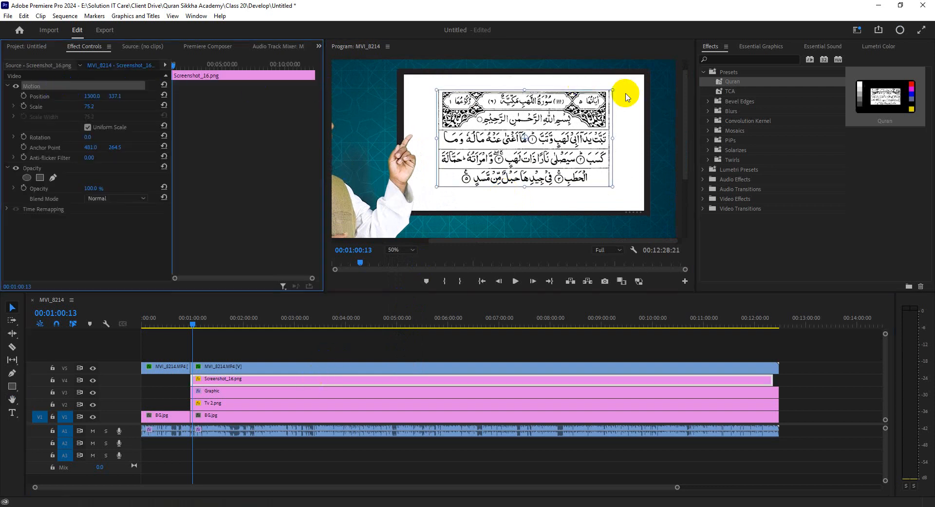
{"action": "left_click_drag", "start_coordinate": [614, 89], "coordinate": [653, 73]}
{"action": "left_click_drag", "start_coordinate": [607, 105], "coordinate": [592, 120]}
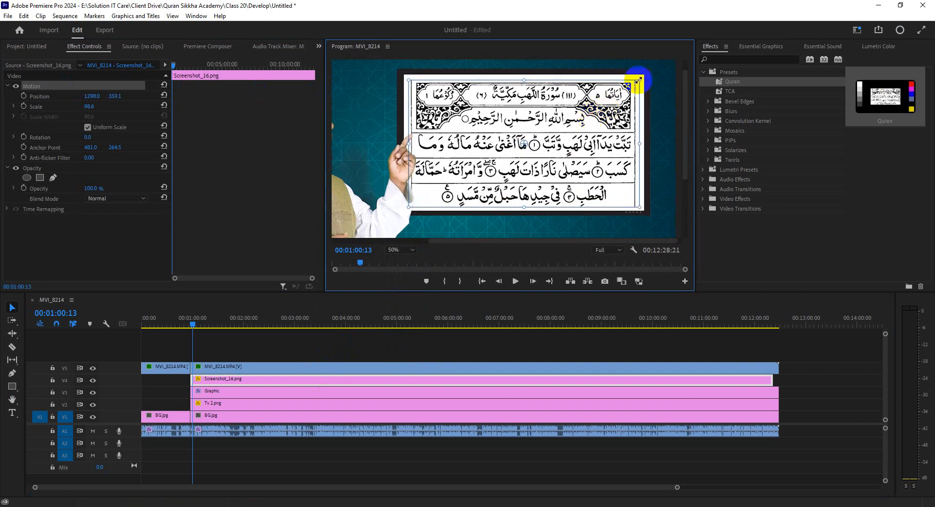
{"action": "left_click_drag", "start_coordinate": [642, 78], "coordinate": [641, 77]}
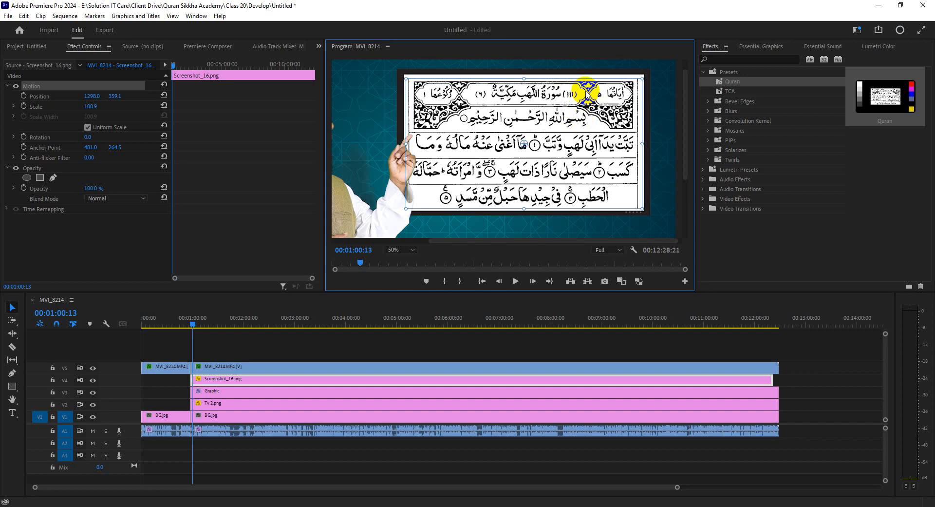
{"action": "left_click", "coordinate": [291, 341]}
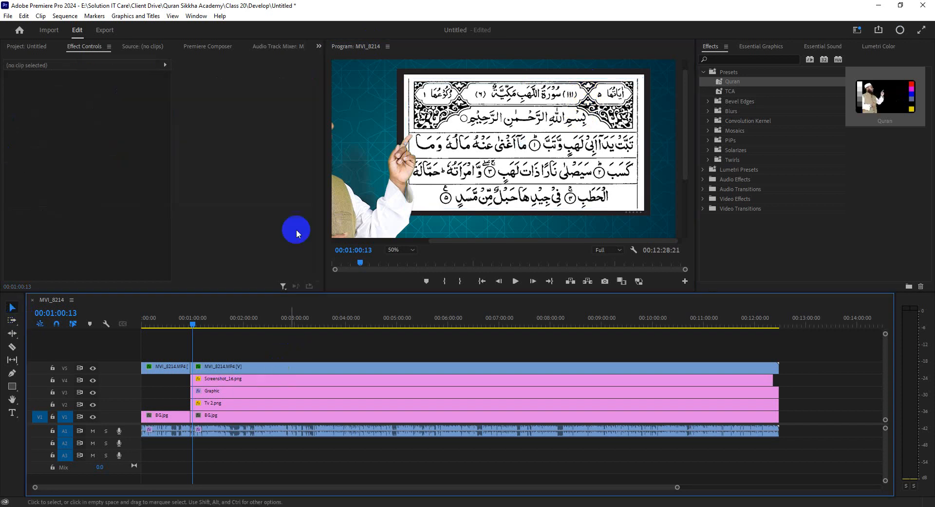
Fit the whole frame in the program preview and play the sequence from about one minute to check the board layout.
{"action": "left_click", "coordinate": [410, 250]}
{"action": "left_click", "coordinate": [414, 288]}
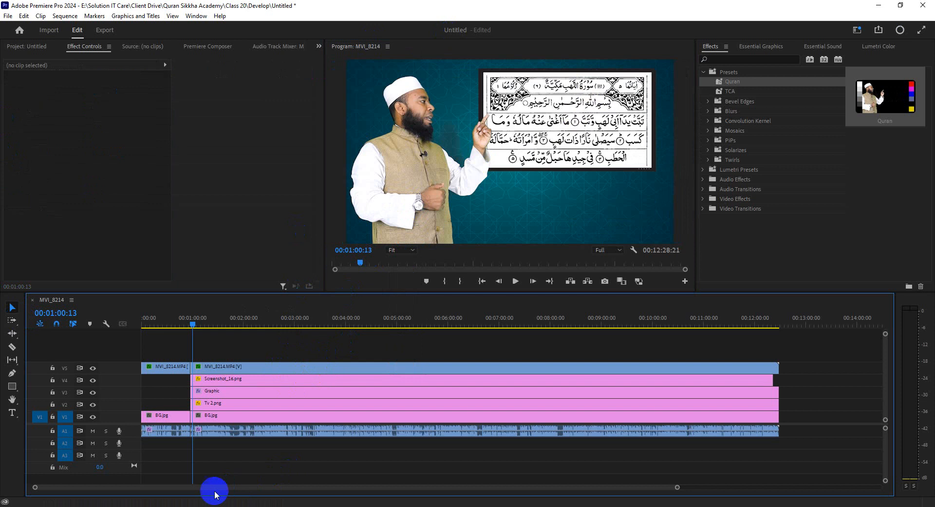
{"action": "mouse_move", "coordinate": [195, 323]}
{"action": "left_mouse_down"}
{"action": "mouse_move", "coordinate": [182, 323]}
{"action": "mouse_move", "coordinate": [189, 327]}
{"action": "left_mouse_up"}
{"action": "key", "text": "space"}
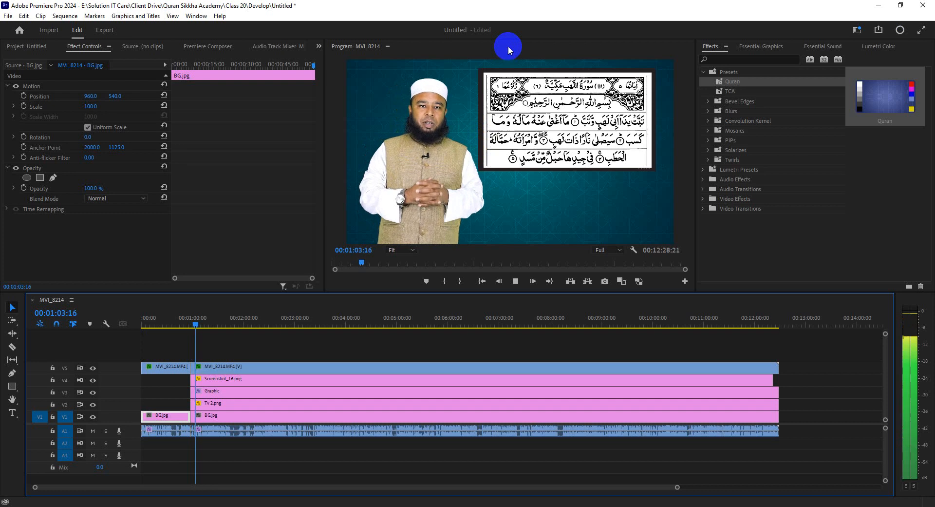
Delete the Screenshot_16.png clip from track V4.
{"action": "left_click", "coordinate": [300, 397]}
{"action": "left_click", "coordinate": [282, 384]}
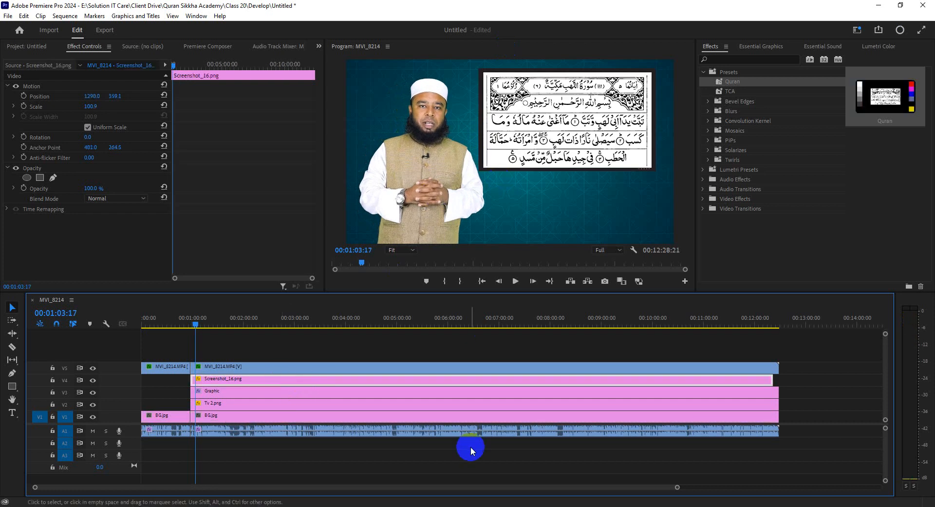
{"action": "key", "text": "Delete"}
Bring maxresdefault from the Class 20 Stock folder into Premiere Pro on track V4, ending together with the presenter clip.
{"action": "key", "text": "alt+Tab"}
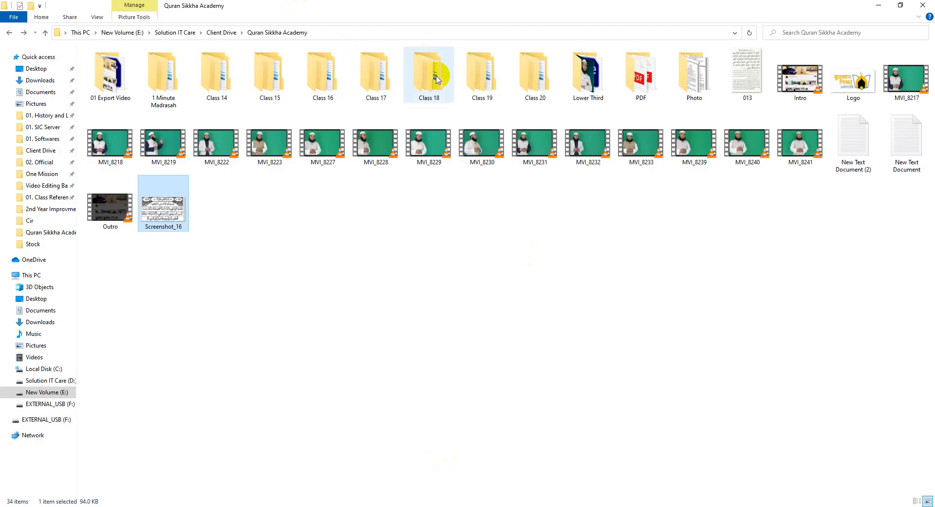
{"action": "double_click", "coordinate": [549, 77]}
{"action": "double_click", "coordinate": [222, 78]}
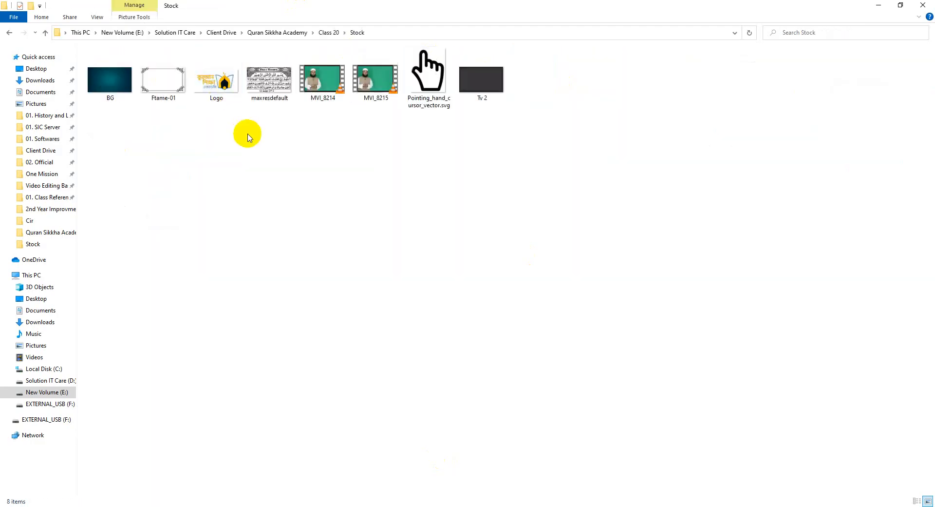
{"action": "left_click", "coordinate": [263, 98]}
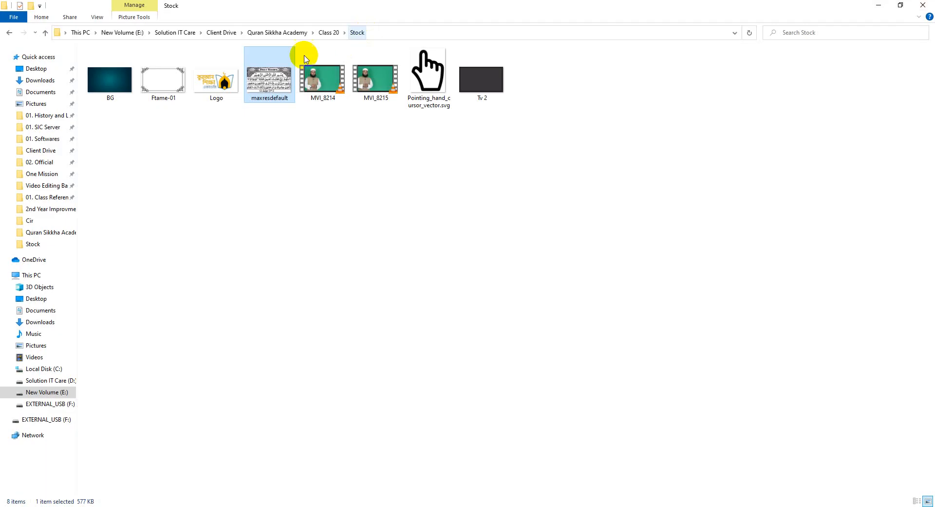
{"action": "left_click_drag", "start_coordinate": [274, 78], "coordinate": [777, 391]}
{"action": "left_click", "coordinate": [423, 239]}
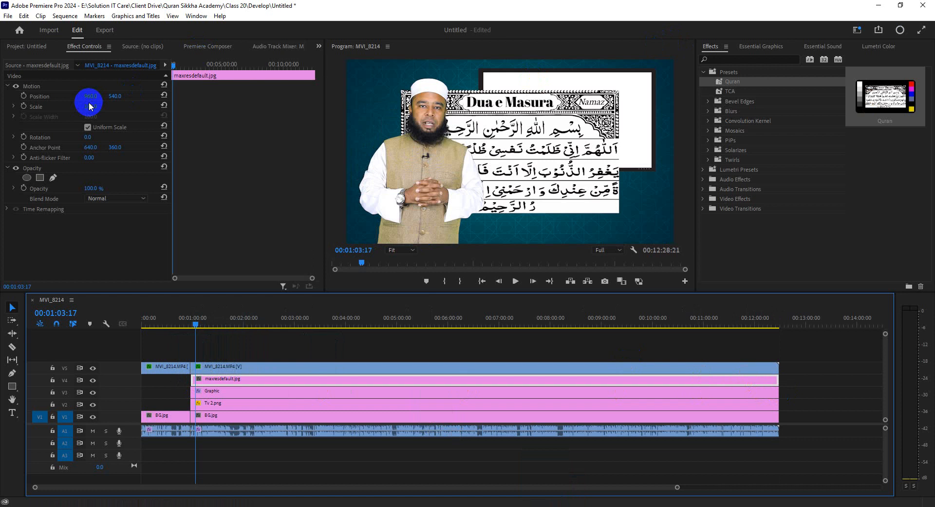
Scale the Dua e Masura image to about 73% and position it at about 1297, 357 within the TV board.
{"action": "left_click", "coordinate": [58, 88]}
{"action": "left_click_drag", "start_coordinate": [540, 149], "coordinate": [586, 125]}
{"action": "left_click_drag", "start_coordinate": [661, 70], "coordinate": [634, 86]}
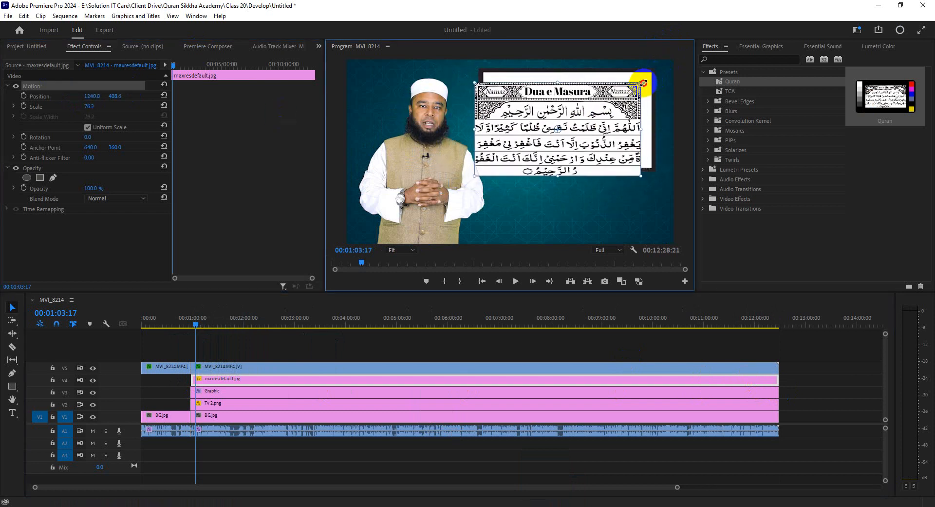
{"action": "left_click_drag", "start_coordinate": [595, 137], "coordinate": [605, 126]}
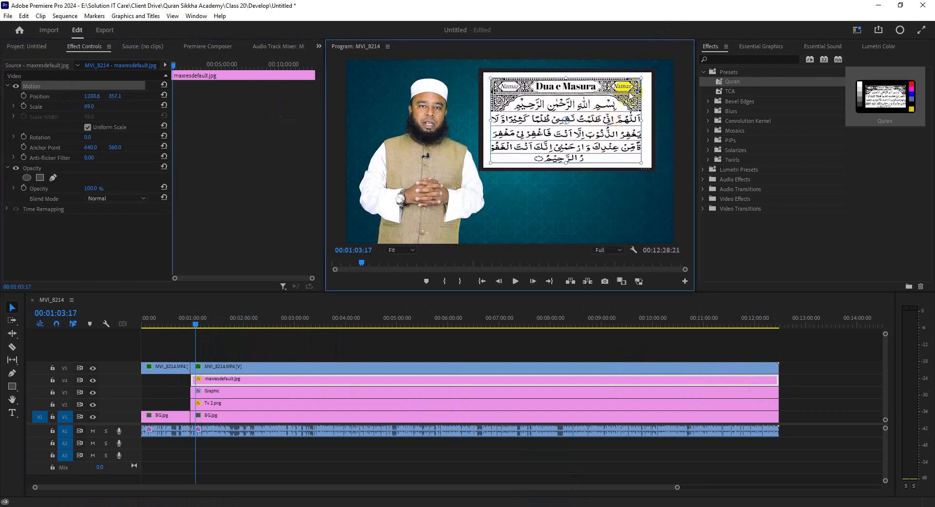
{"action": "mouse_move", "coordinate": [641, 76]}
{"action": "left_mouse_down"}
{"action": "mouse_move", "coordinate": [651, 76]}
{"action": "mouse_move", "coordinate": [634, 94]}
{"action": "mouse_move", "coordinate": [653, 73]}
{"action": "left_mouse_up"}
{"action": "mouse_move", "coordinate": [622, 102]}
{"action": "left_mouse_down"}
{"action": "mouse_move", "coordinate": [611, 98]}
{"action": "mouse_move", "coordinate": [621, 102]}
{"action": "left_mouse_up"}
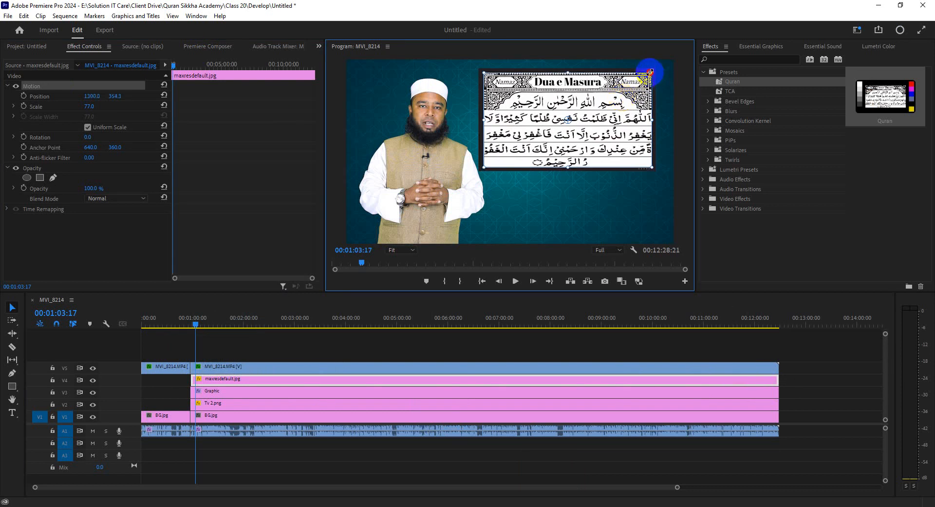
{"action": "left_click_drag", "start_coordinate": [650, 71], "coordinate": [649, 74]}
{"action": "left_click_drag", "start_coordinate": [613, 106], "coordinate": [613, 107]}
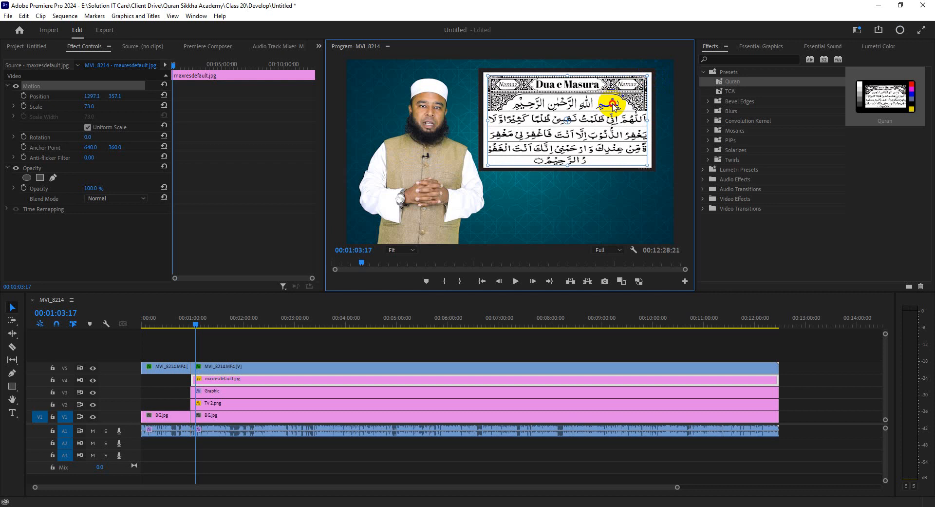
{"action": "left_click", "coordinate": [681, 114]}
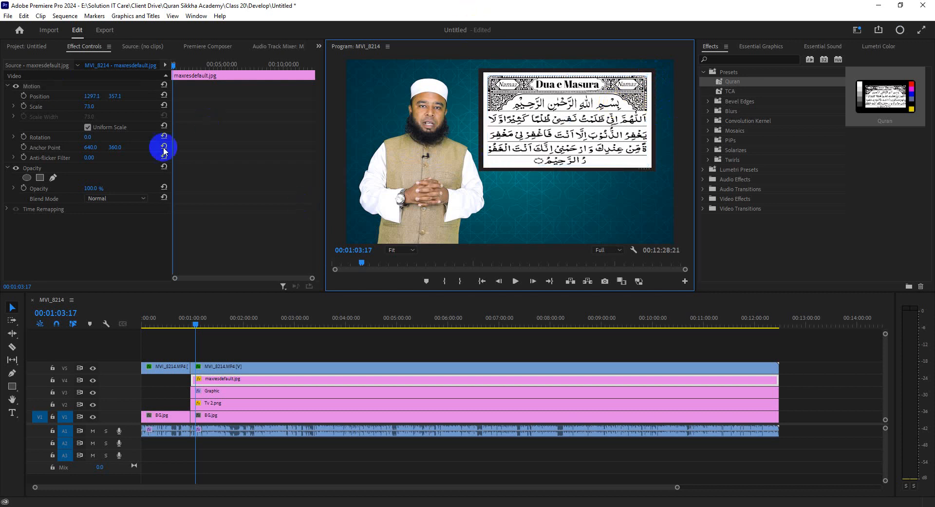
Play the sequence for a few seconds to check the Dua e Masura board, and save the project.
{"action": "key", "text": "space"}
{"action": "left_click", "coordinate": [273, 352]}
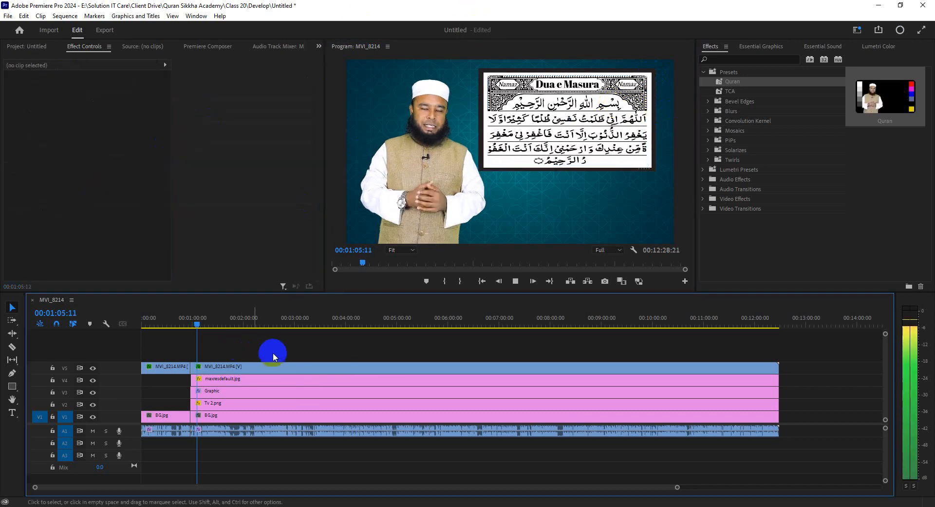
{"action": "key", "text": "space"}
{"action": "key", "text": "d"}
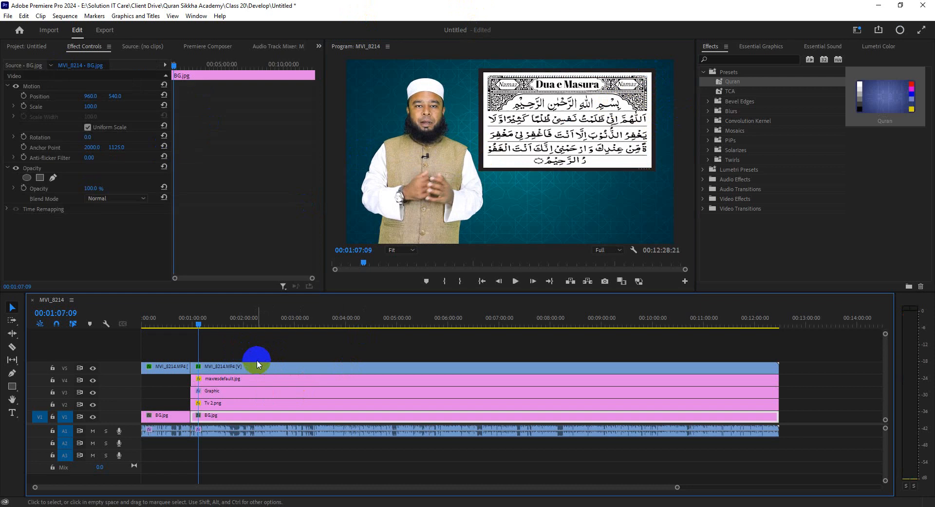
{"action": "left_click", "coordinate": [380, 451]}
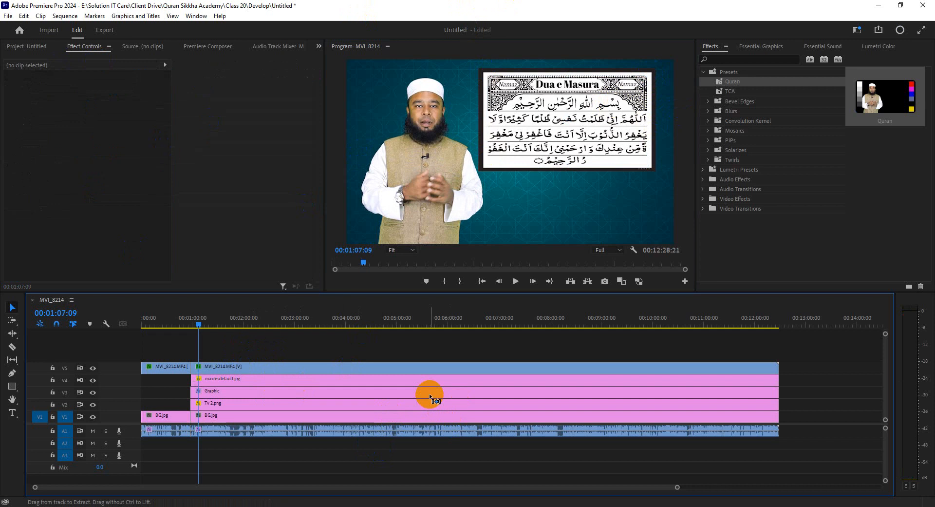
{"action": "key", "text": "ctrl+s"}
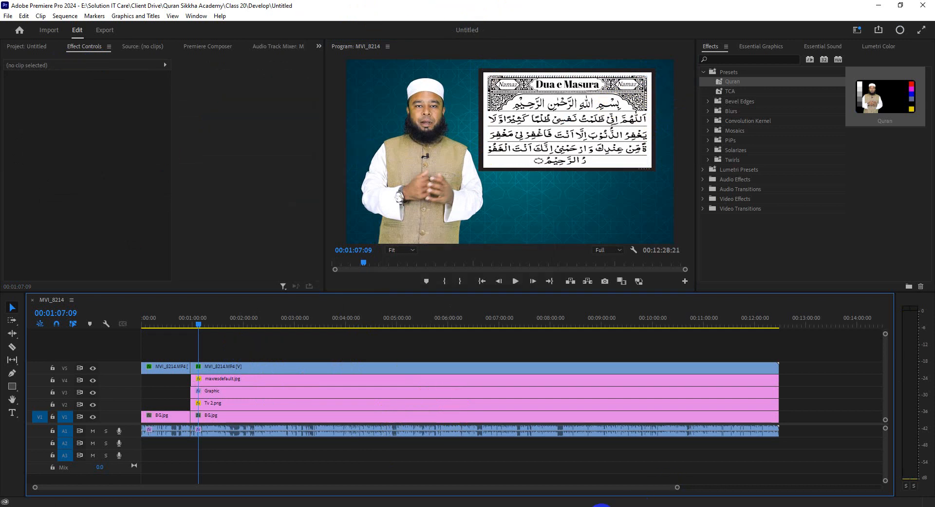
Check the Google Meet call and return to Premiere Pro.
{"action": "left_click", "coordinate": [603, 504]}
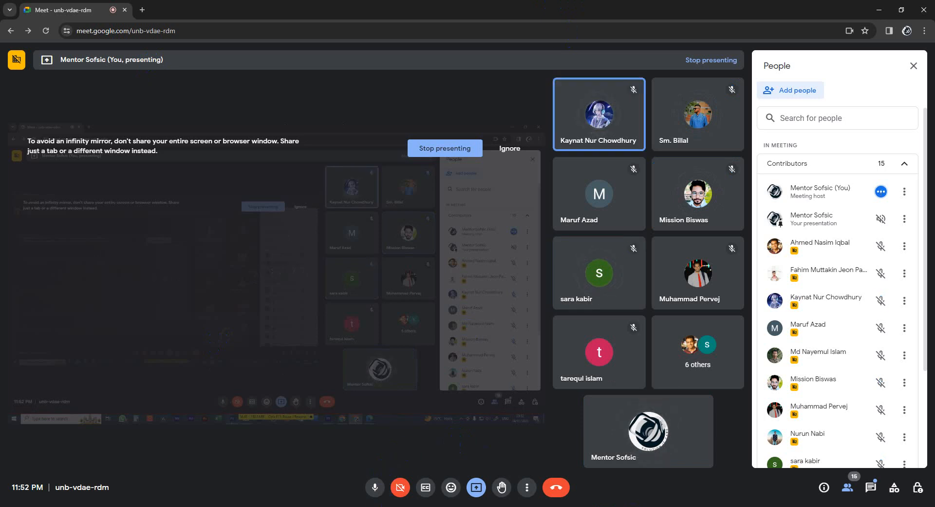
{"action": "key", "text": "alt+Tab"}
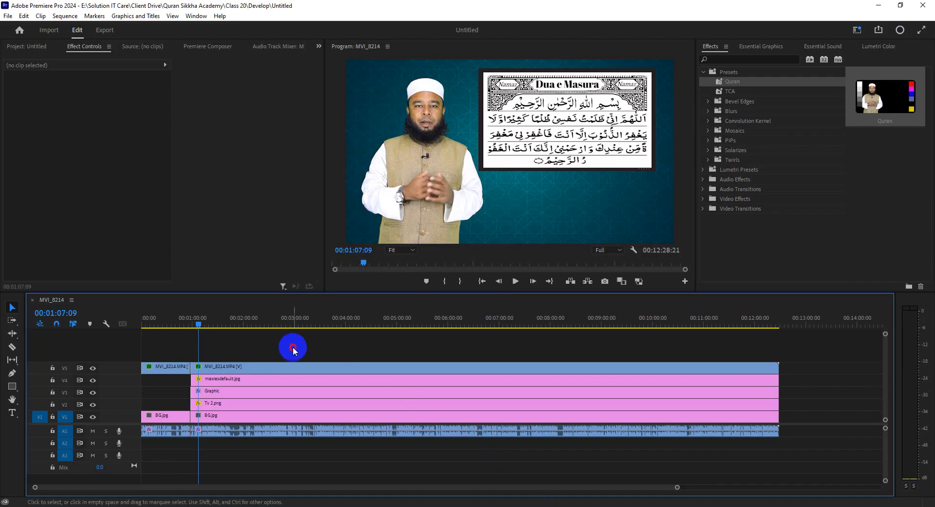
Check the frame around 00:00:59:01 where the Dua e Masura board section begins.
{"action": "left_click_drag", "start_coordinate": [678, 490], "coordinate": [397, 486]}
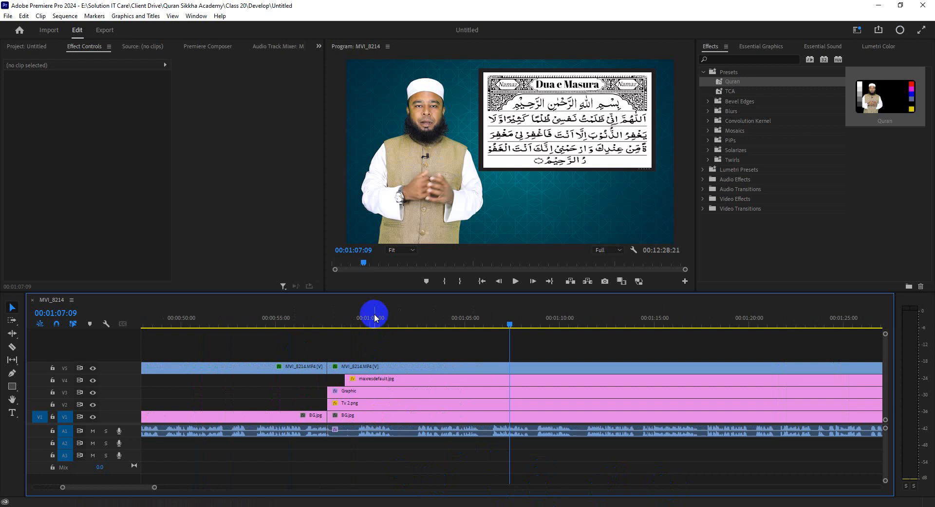
{"action": "left_click_drag", "start_coordinate": [372, 315], "coordinate": [352, 320]}
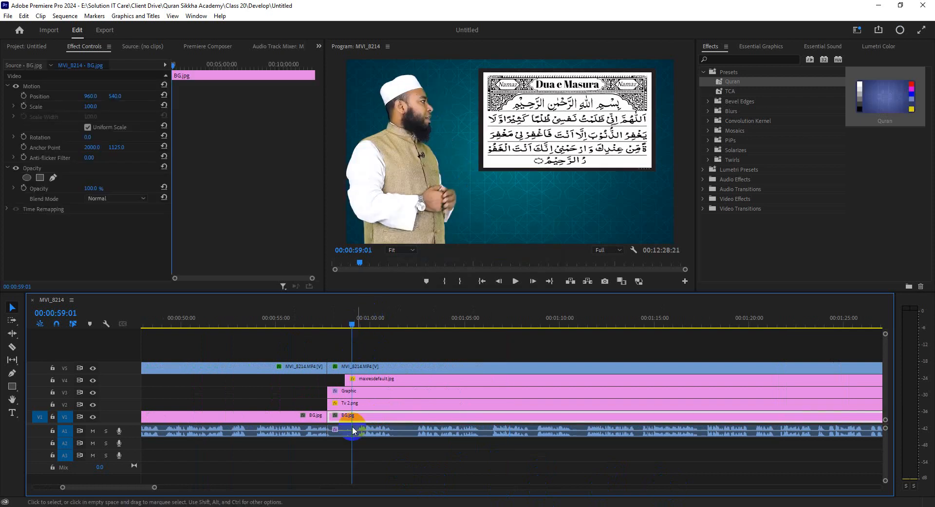
{"action": "left_click_drag", "start_coordinate": [155, 490], "coordinate": [273, 480]}
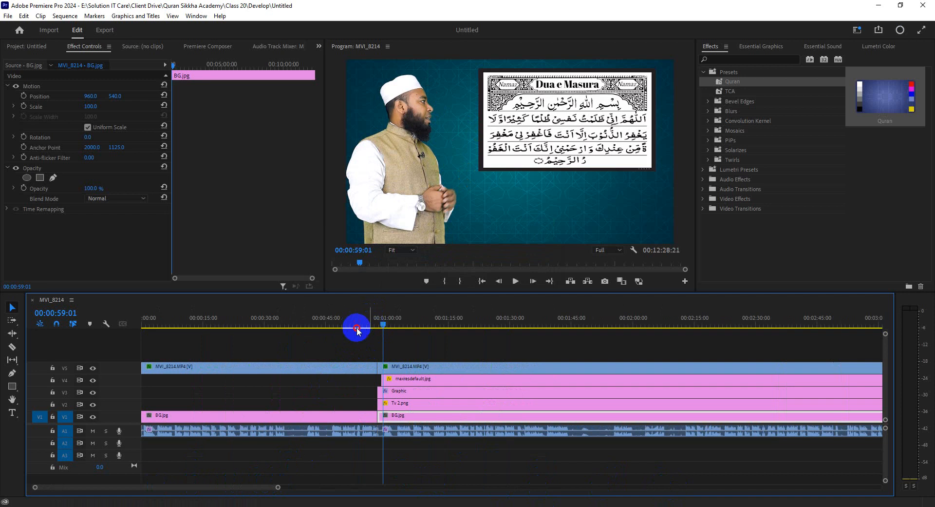
Play the opening presenter section between about 30 and 40 seconds to find where the passage ends.
{"action": "left_click_drag", "start_coordinate": [359, 328], "coordinate": [302, 355]}
{"action": "left_click", "coordinate": [330, 349]}
{"action": "key", "text": "space"}
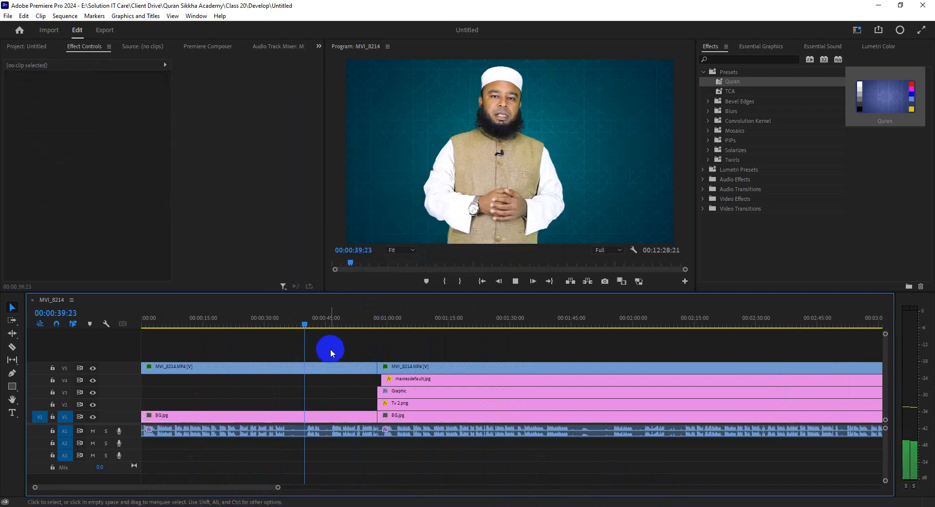
{"action": "left_click_drag", "start_coordinate": [298, 324], "coordinate": [262, 343]}
{"action": "key", "text": "space"}
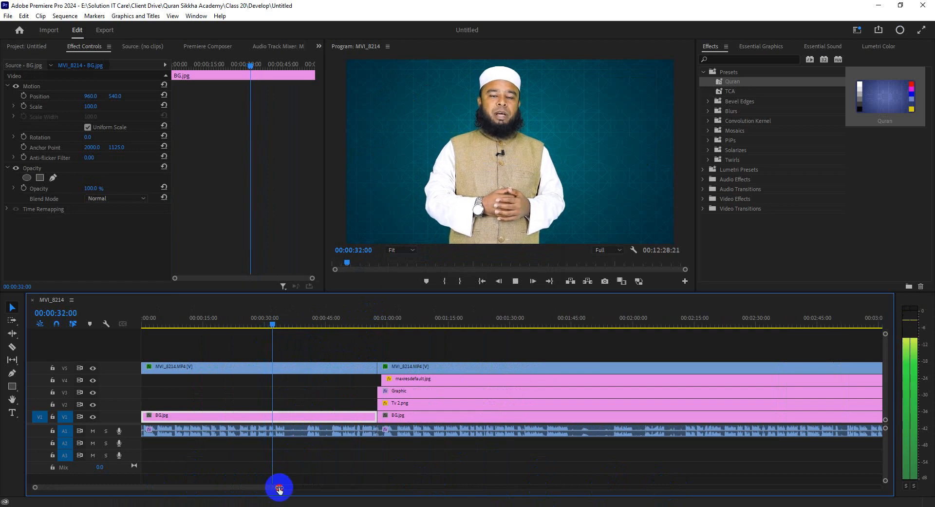
{"action": "left_click_drag", "start_coordinate": [279, 486], "coordinate": [225, 476]}
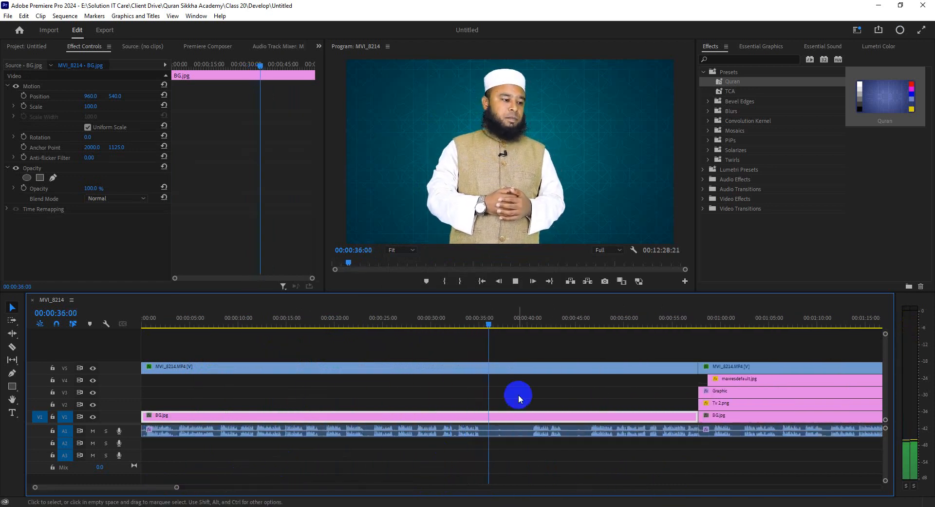
{"action": "left_click", "coordinate": [517, 326]}
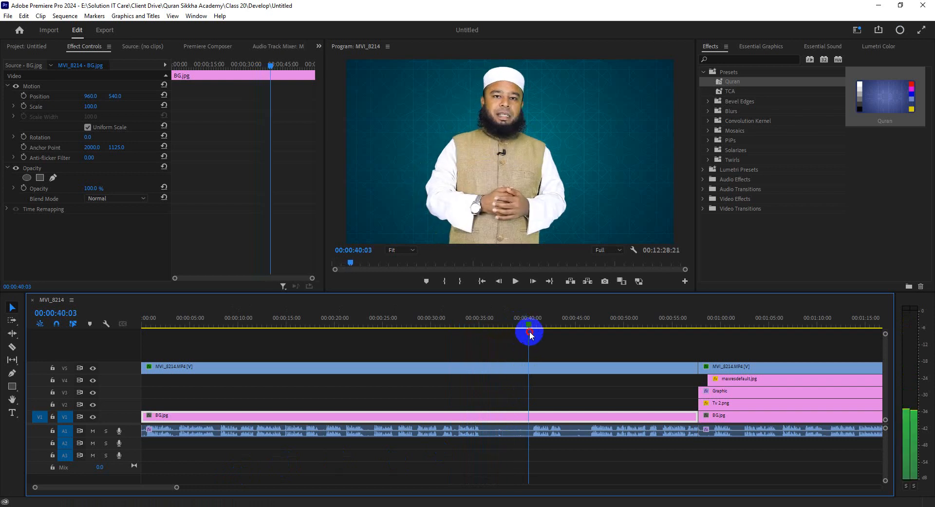
Replay the presenter clip from earlier points to find the passage's start and park the playhead at 00:00:26:07.
{"action": "left_click_drag", "start_coordinate": [510, 321], "coordinate": [410, 340]}
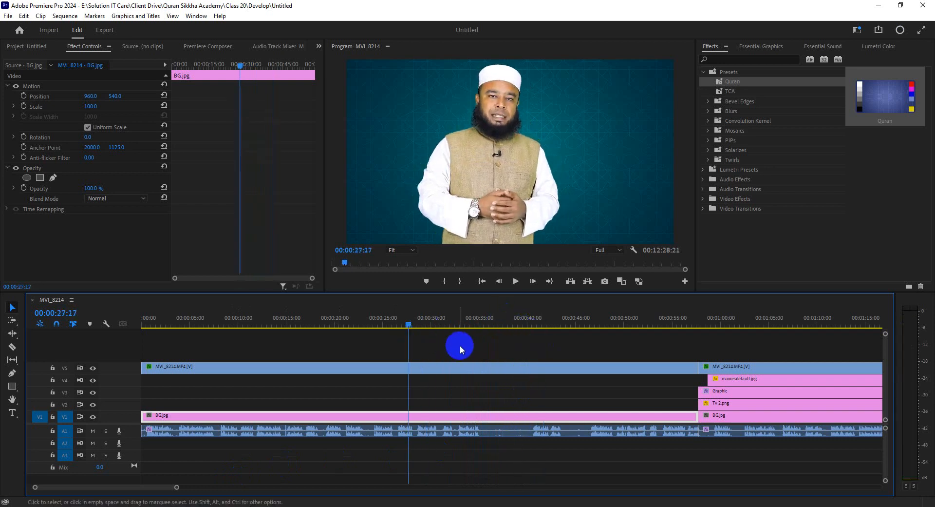
{"action": "key", "text": "space"}
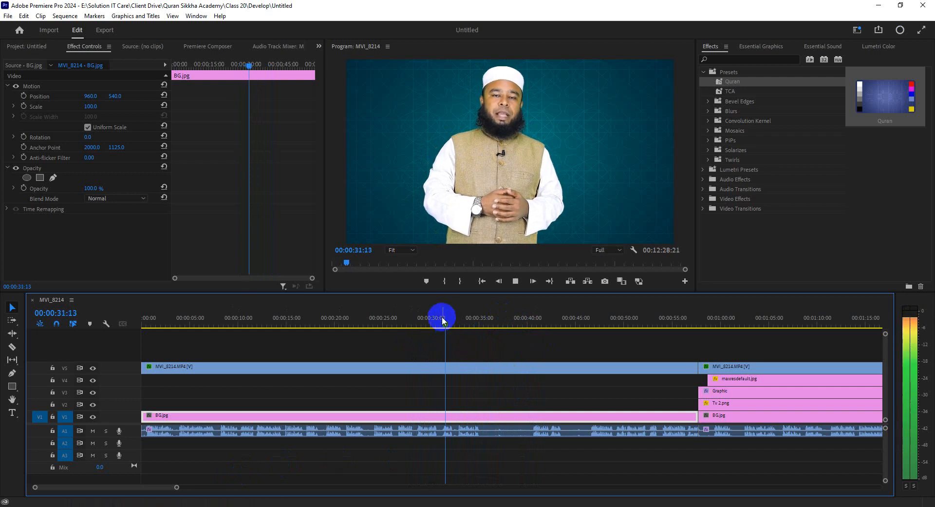
{"action": "left_click_drag", "start_coordinate": [445, 324], "coordinate": [352, 355]}
{"action": "key", "text": "space"}
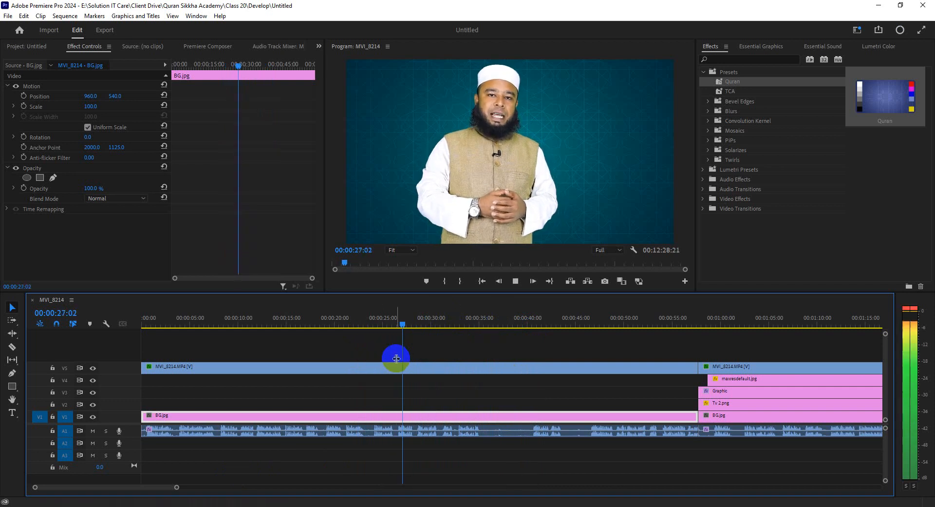
{"action": "key", "text": "space"}
{"action": "left_click_drag", "start_coordinate": [403, 325], "coordinate": [394, 333]}
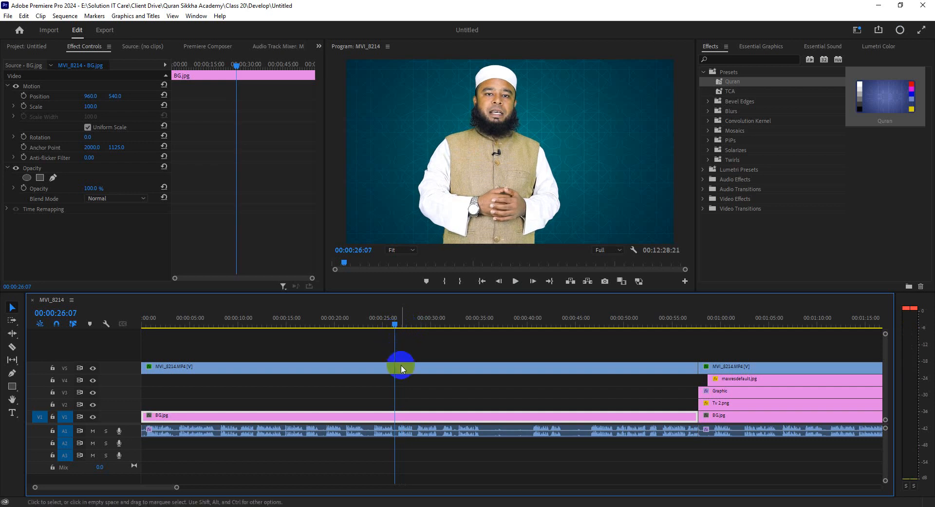
{"action": "key", "text": "c"}
{"action": "left_click", "coordinate": [9, 311]}
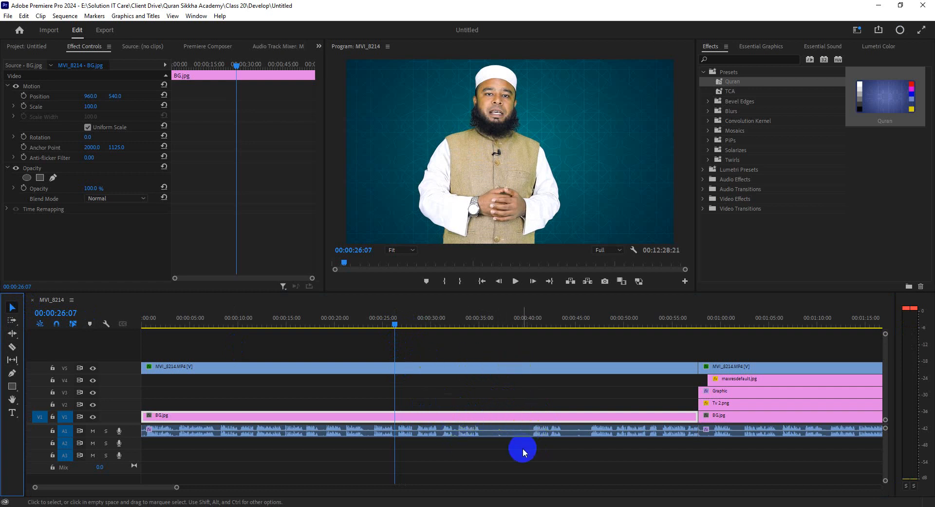
{"action": "left_click", "coordinate": [507, 395]}
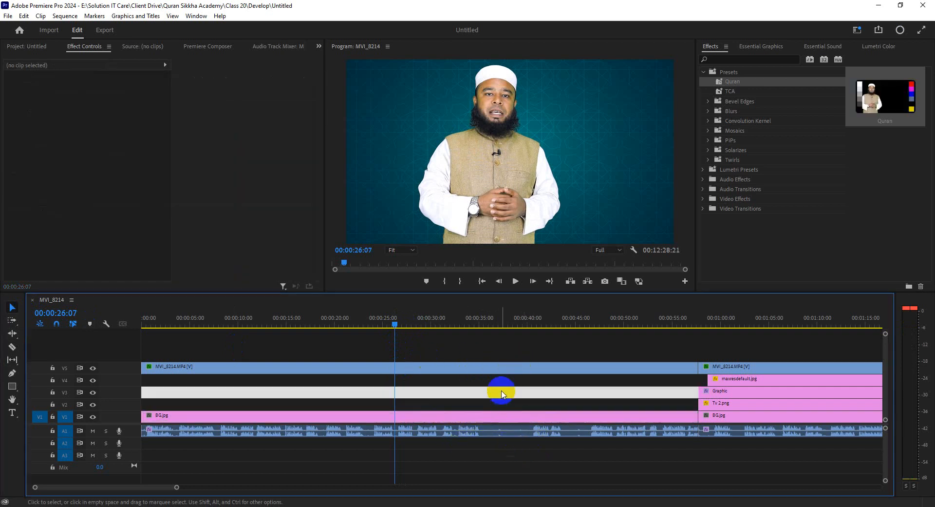
{"action": "left_click", "coordinate": [480, 400]}
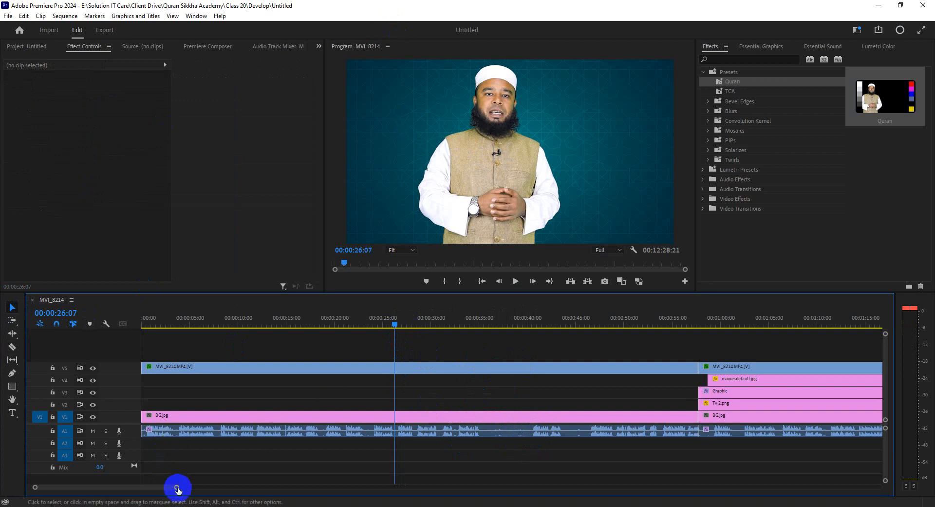
Mark an In point at 00:00:26:07 and an Out point at 00:00:40:09 in the sequence.
{"action": "left_click_drag", "start_coordinate": [177, 487], "coordinate": [161, 487]}
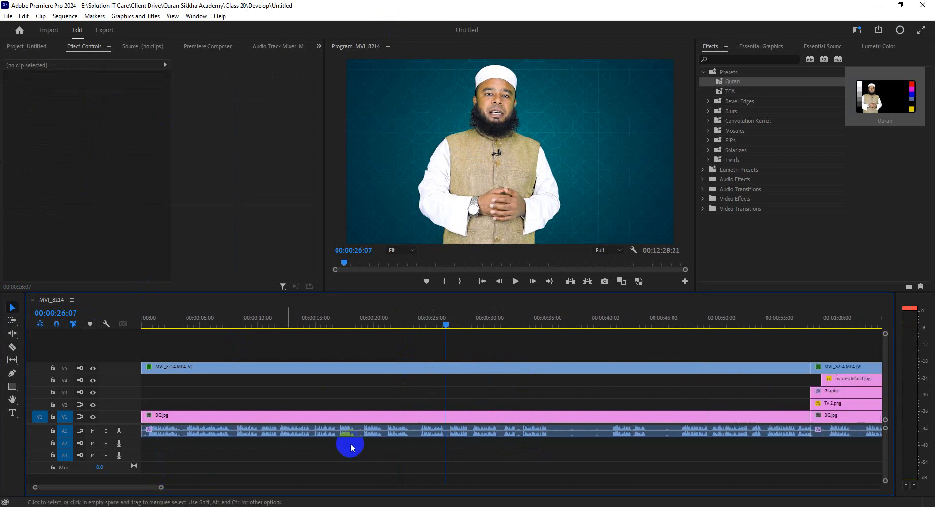
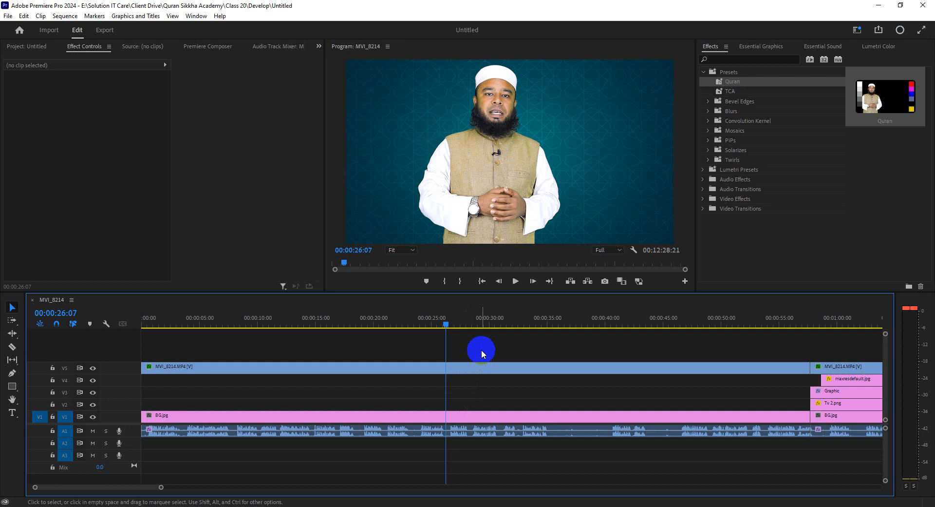
{"action": "key", "text": "i"}
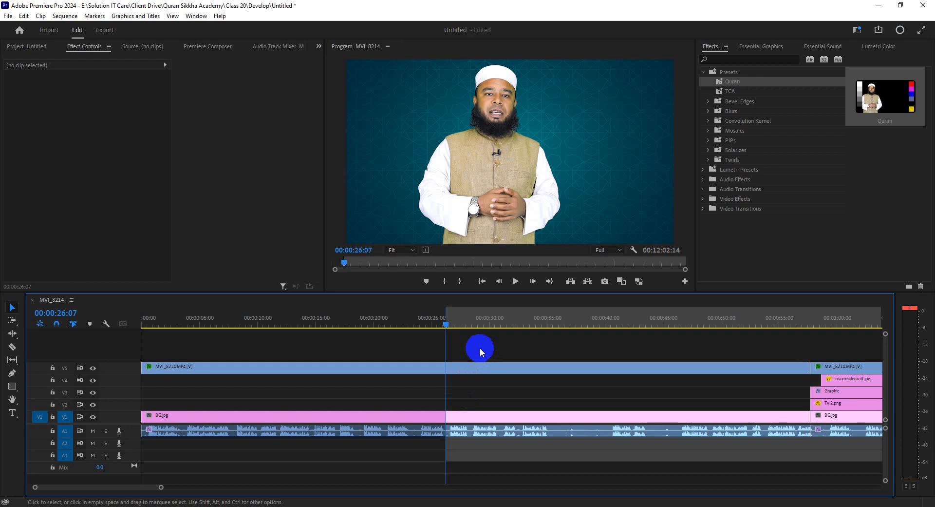
{"action": "mouse_move", "coordinate": [444, 321]}
{"action": "left_mouse_down"}
{"action": "mouse_move", "coordinate": [608, 369]}
{"action": "mouse_move", "coordinate": [608, 378]}
{"action": "left_mouse_up"}
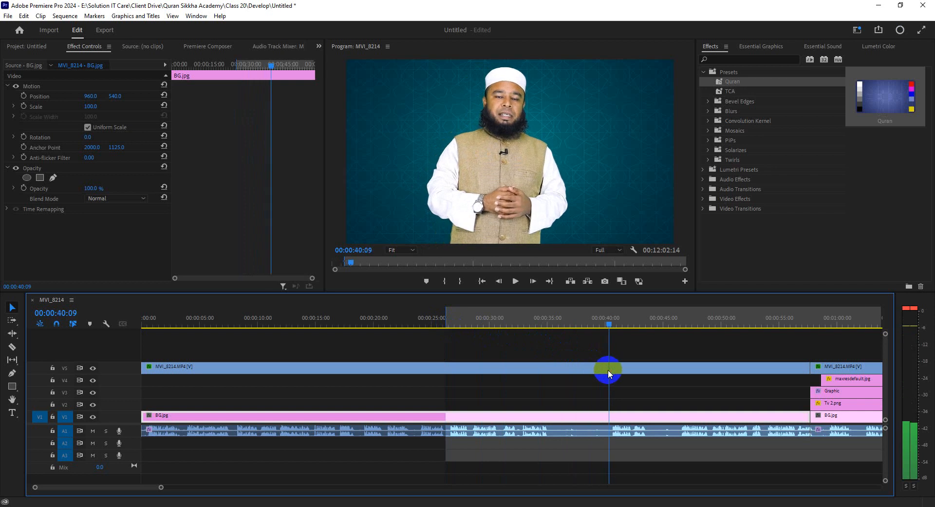
{"action": "key", "text": "o"}
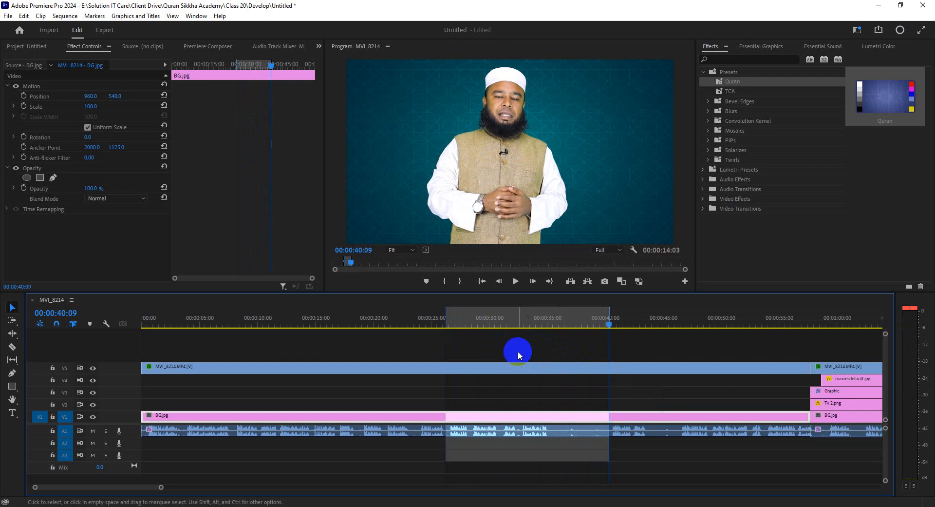
Split the presenter clip at 00:00:26:07 and 00:00:40:09, and the BG.jpg clip at 00:00:40:09.
{"action": "key", "text": "c"}
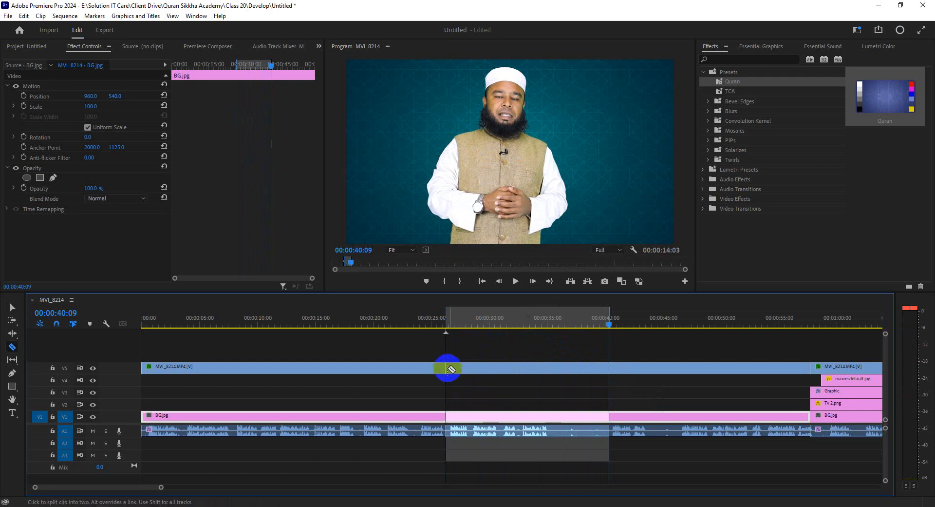
{"action": "left_click", "coordinate": [448, 368]}
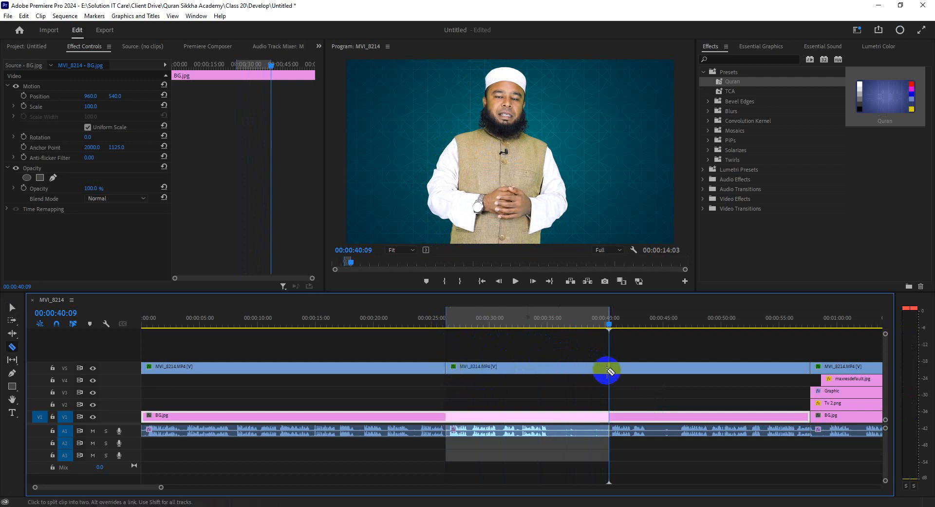
{"action": "left_click", "coordinate": [609, 368]}
{"action": "left_click", "coordinate": [608, 417]}
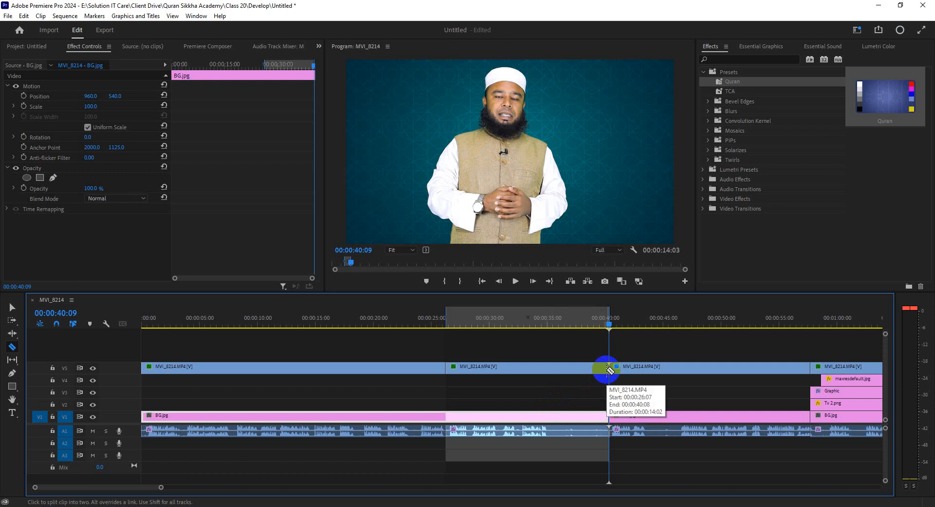
{"action": "key", "text": "v"}
Undo the last cuts in the presenter and BG.jpg clips.
{"action": "key", "text": "ctrl+z"}
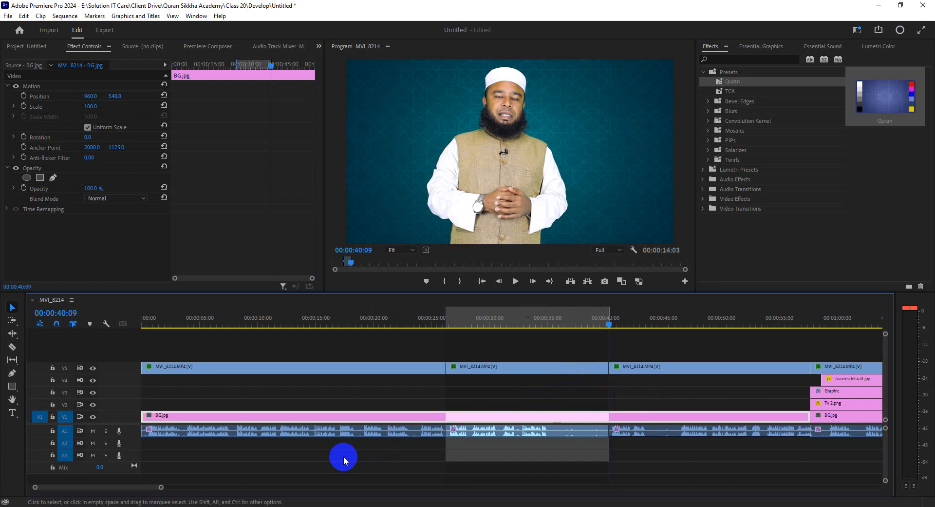
{"action": "key", "text": "ctrl+z"}
{"action": "key", "text": "ctrl+z"}
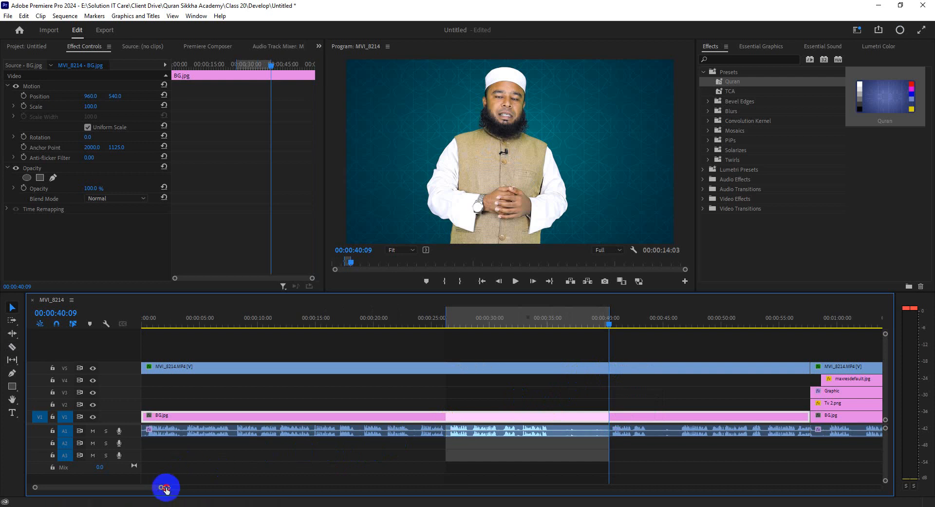
Collapse the marked In-to-Out range down to the beginning of the sequence.
{"action": "left_click_drag", "start_coordinate": [164, 487], "coordinate": [219, 487]}
{"action": "left_click", "coordinate": [387, 324]}
{"action": "left_click", "coordinate": [70, 315]}
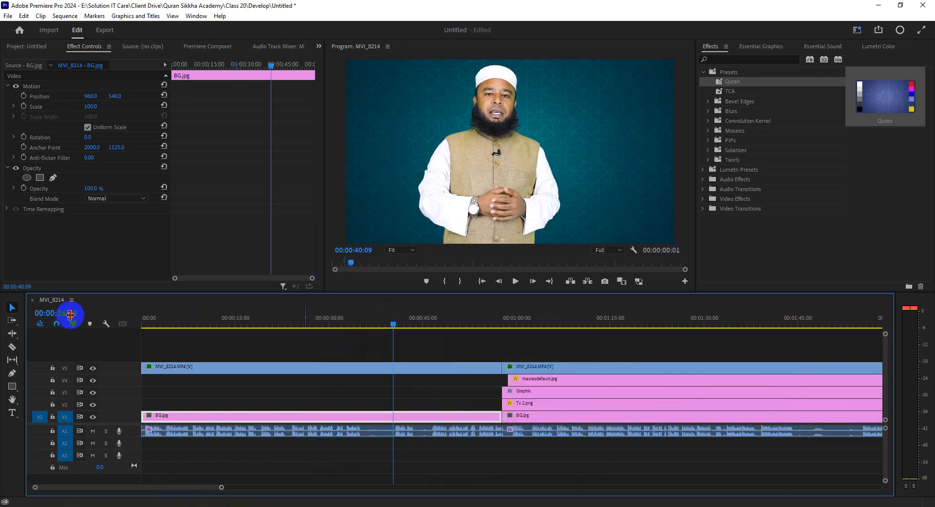
{"action": "left_click_drag", "start_coordinate": [70, 315], "coordinate": [50, 314]}
{"action": "left_click_drag", "start_coordinate": [306, 314], "coordinate": [2, 314]}
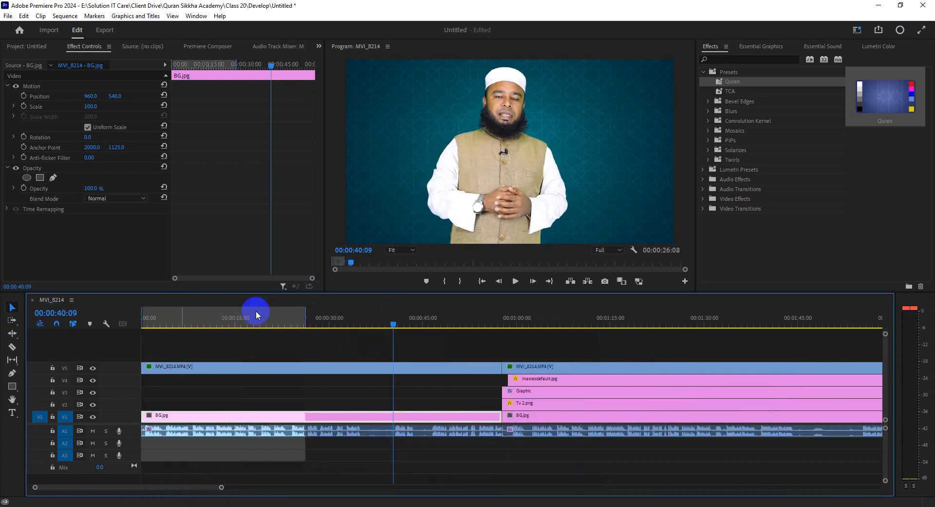
{"action": "left_click_drag", "start_coordinate": [304, 317], "coordinate": [83, 315]}
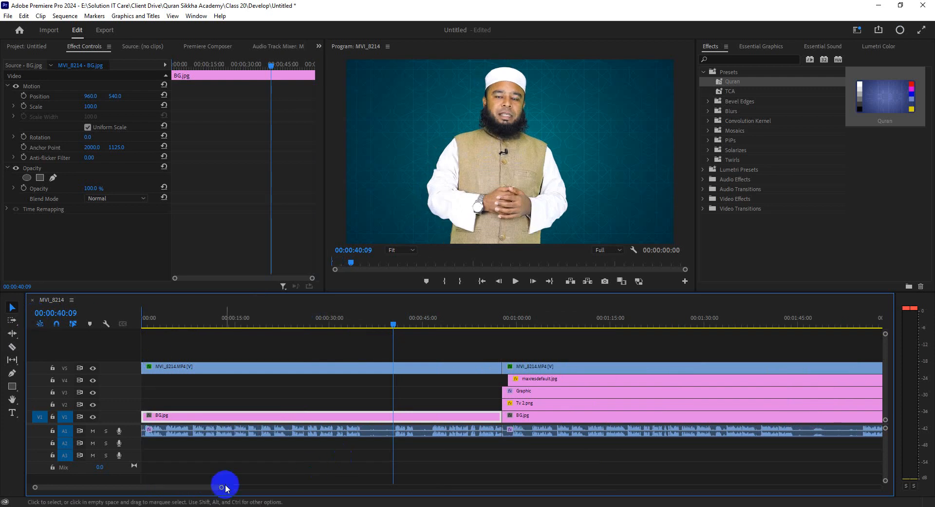
Replay the passage around 30 seconds, and split the presenter clip and BG.jpg at 00:00:26:12.
{"action": "left_click_drag", "start_coordinate": [223, 487], "coordinate": [178, 480]}
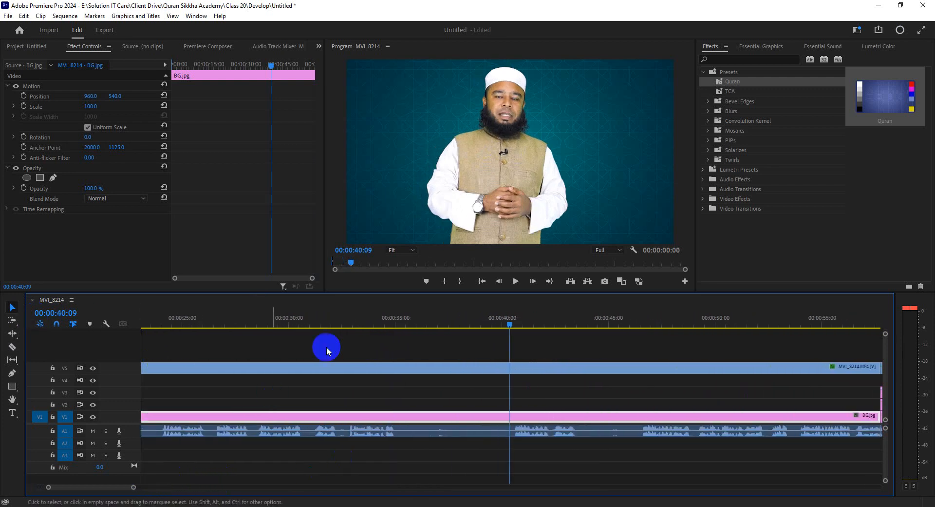
{"action": "left_click", "coordinate": [292, 322]}
{"action": "key", "text": "space"}
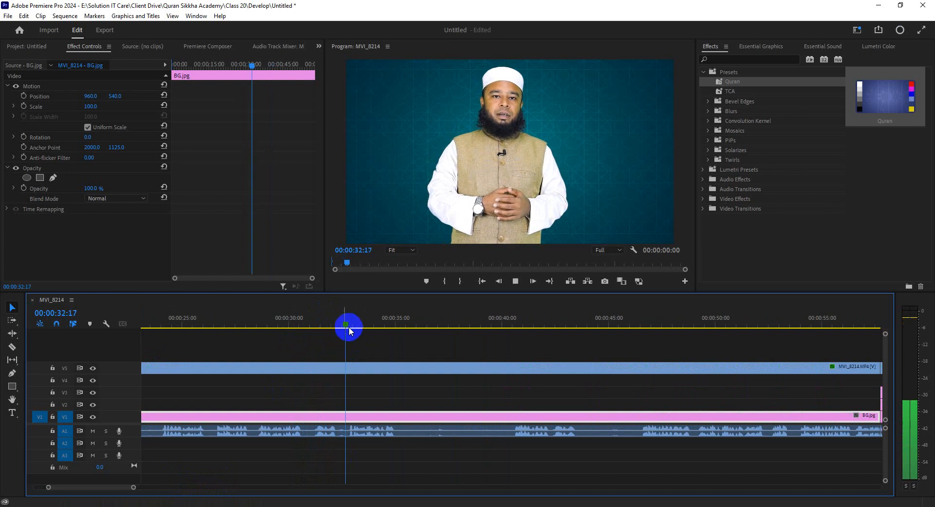
{"action": "left_click", "coordinate": [214, 323]}
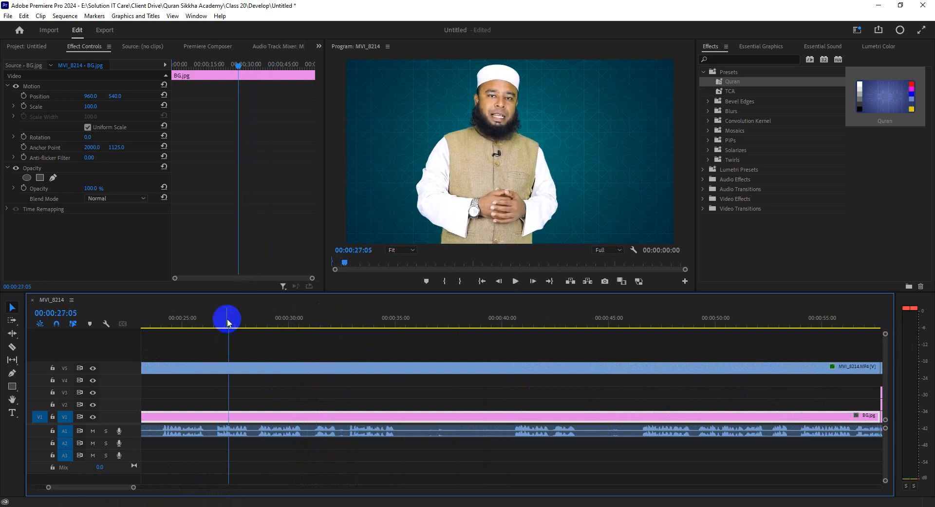
{"action": "left_click_drag", "start_coordinate": [225, 322], "coordinate": [215, 335]}
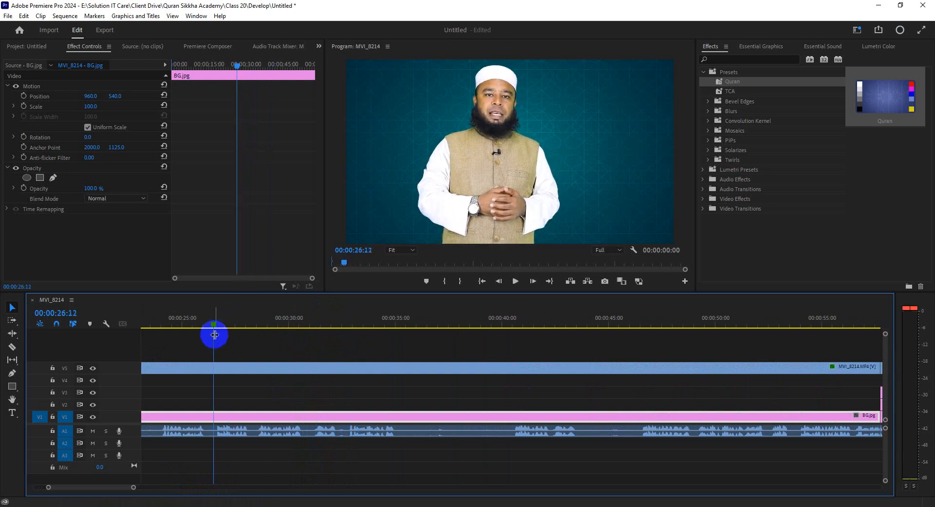
{"action": "key", "text": "c"}
{"action": "left_click", "coordinate": [213, 369]}
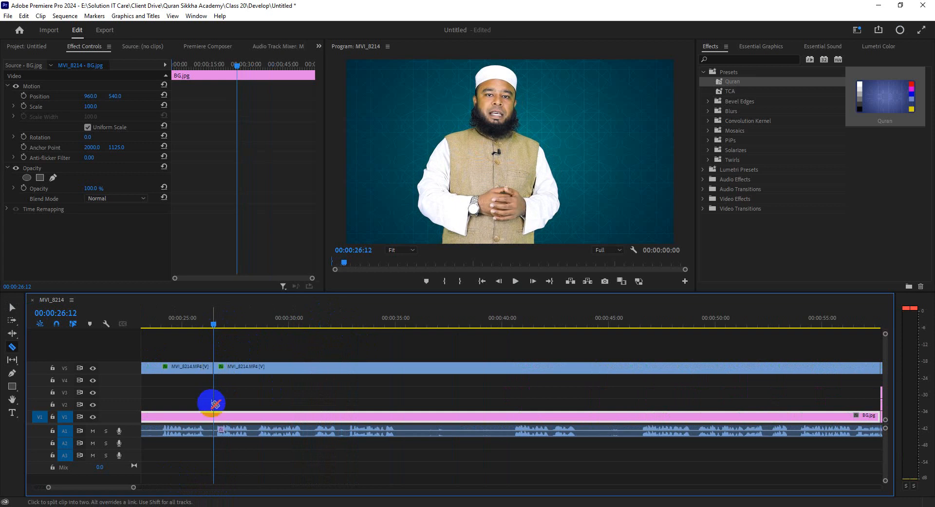
{"action": "left_click", "coordinate": [215, 416]}
Split the presenter clip and BG.jpg again at 00:00:40:14 and return to the Selection tool.
{"action": "left_click", "coordinate": [214, 326]}
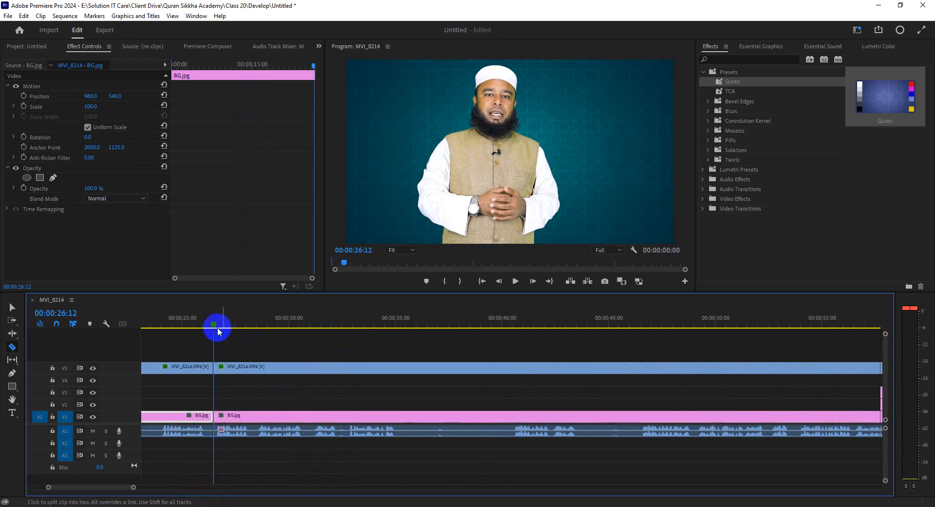
{"action": "left_click_drag", "start_coordinate": [213, 327], "coordinate": [514, 350]}
{"action": "left_click", "coordinate": [515, 367]}
{"action": "left_click", "coordinate": [514, 415]}
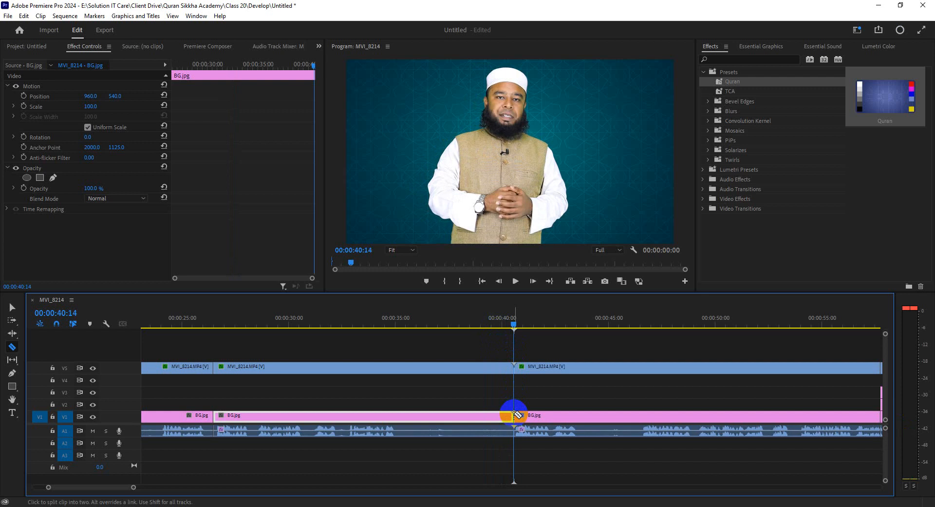
{"action": "key", "text": "v"}
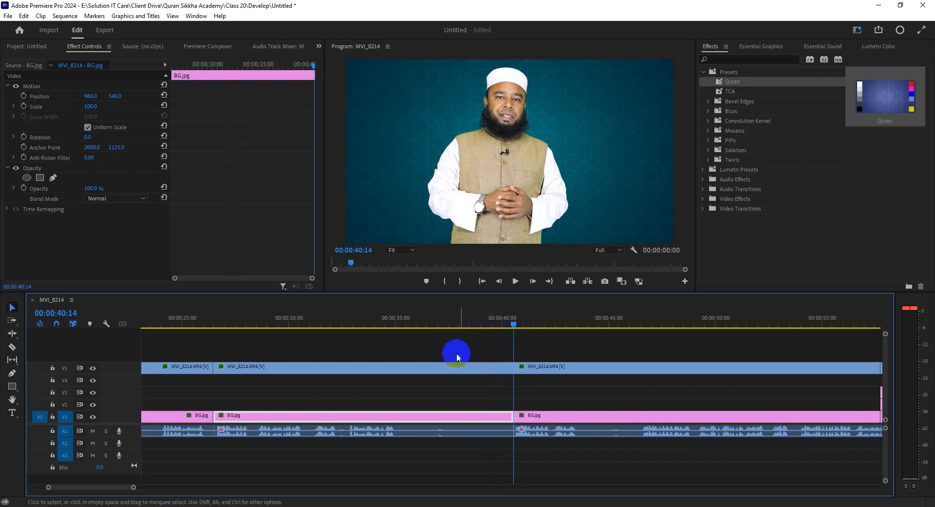
Ripple-delete the presenter, background and audio segment between 00:00:26:12 and 00:00:40:14, and play back the join.
{"action": "left_click", "coordinate": [13, 307]}
{"action": "left_click", "coordinate": [302, 352]}
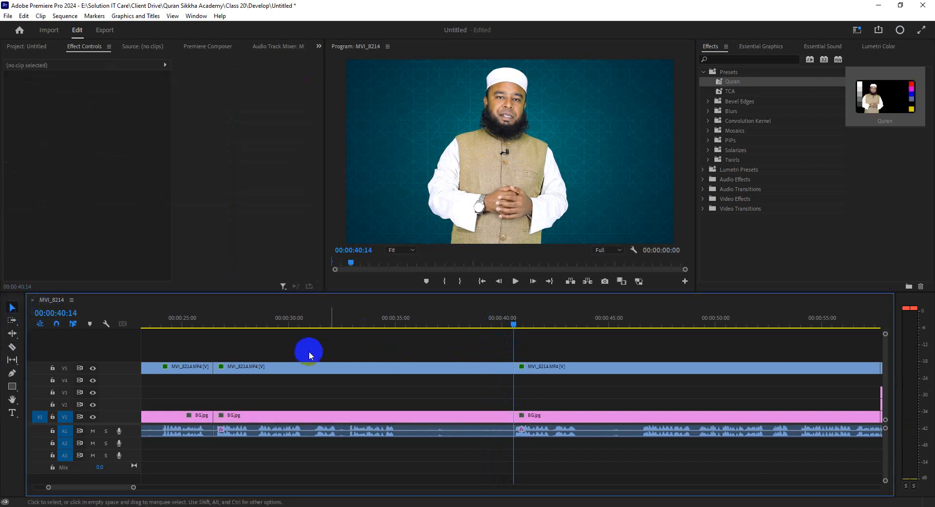
{"action": "left_click_drag", "start_coordinate": [288, 347], "coordinate": [371, 448]}
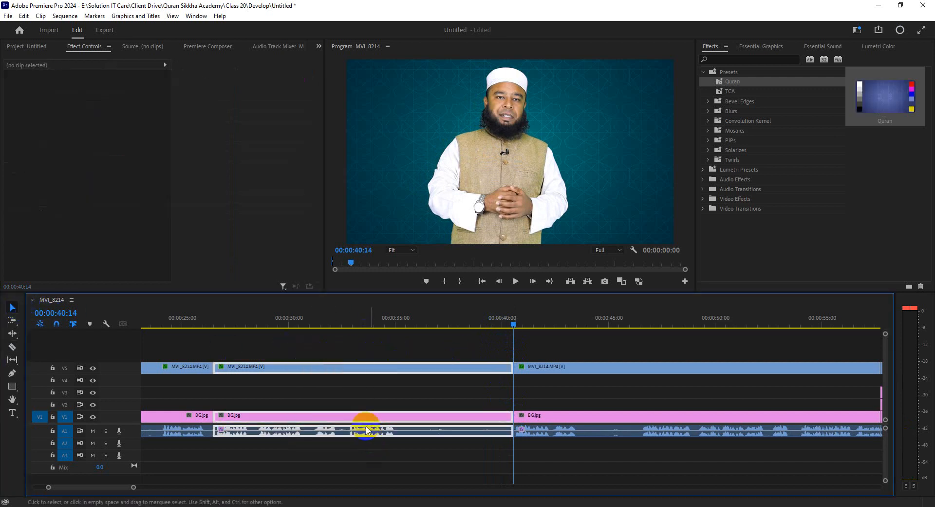
{"action": "key", "text": "Delete"}
{"action": "key", "text": "ctrl+z"}
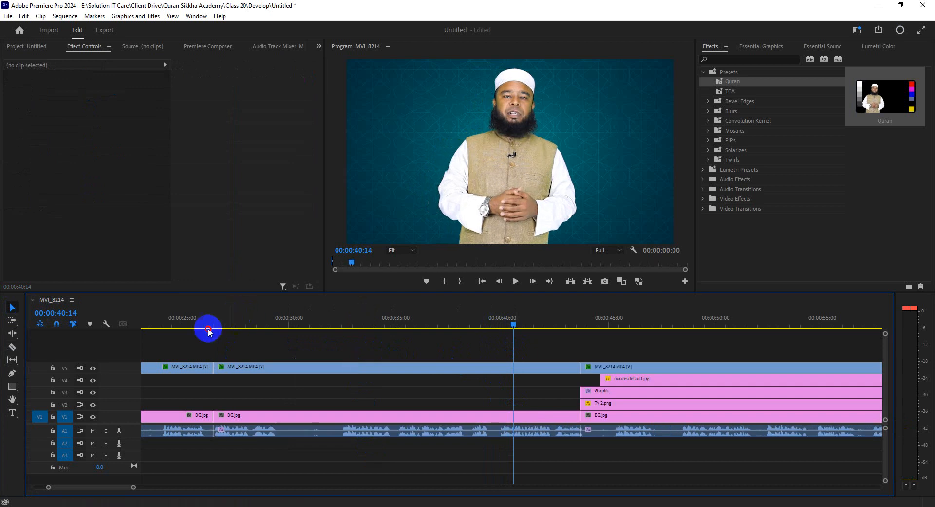
{"action": "left_click", "coordinate": [195, 324]}
{"action": "key", "text": "space"}
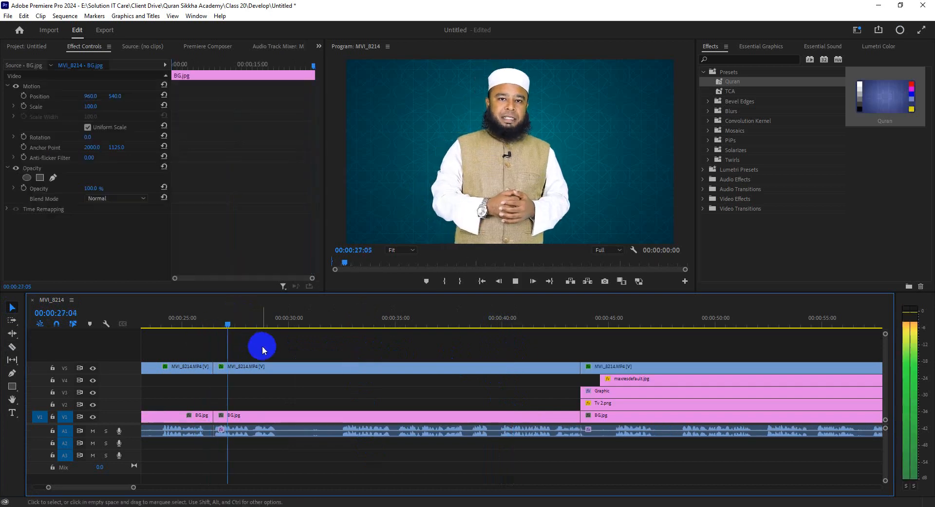
{"action": "key", "text": "space"}
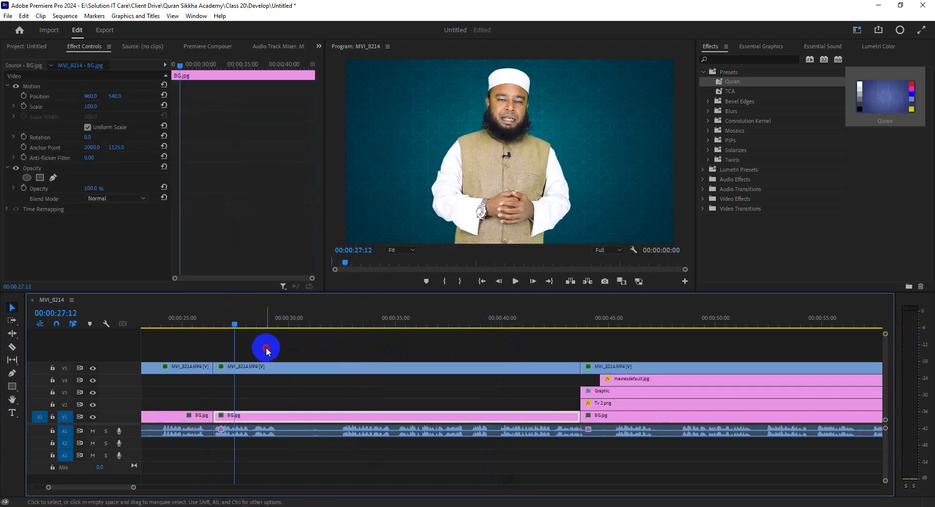
{"action": "left_click", "coordinate": [266, 347]}
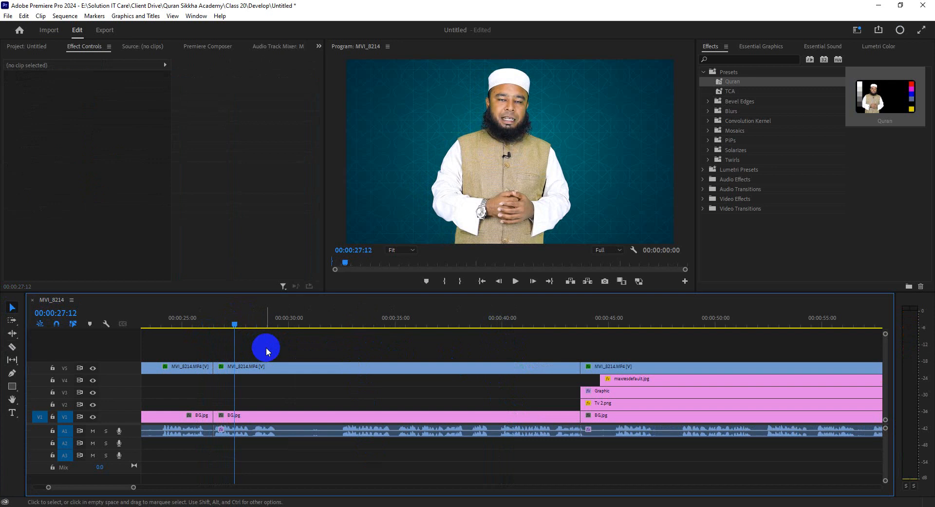
Undo the segment's ripple deletion and the splits at 00:00:40:14 and 00:00:26:12 in the presenter clip and BG.jpg.
{"action": "key", "text": "ctrl+shift+z"}
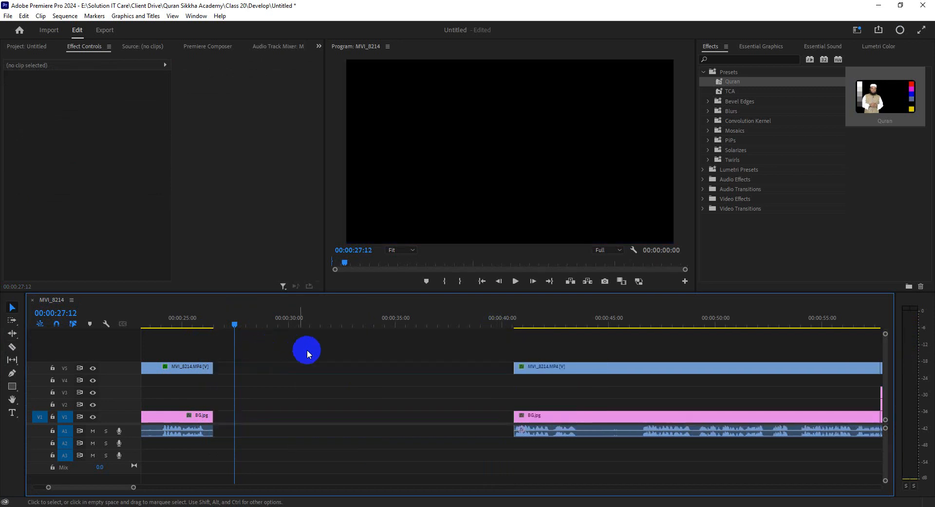
{"action": "key", "text": "ctrl+z"}
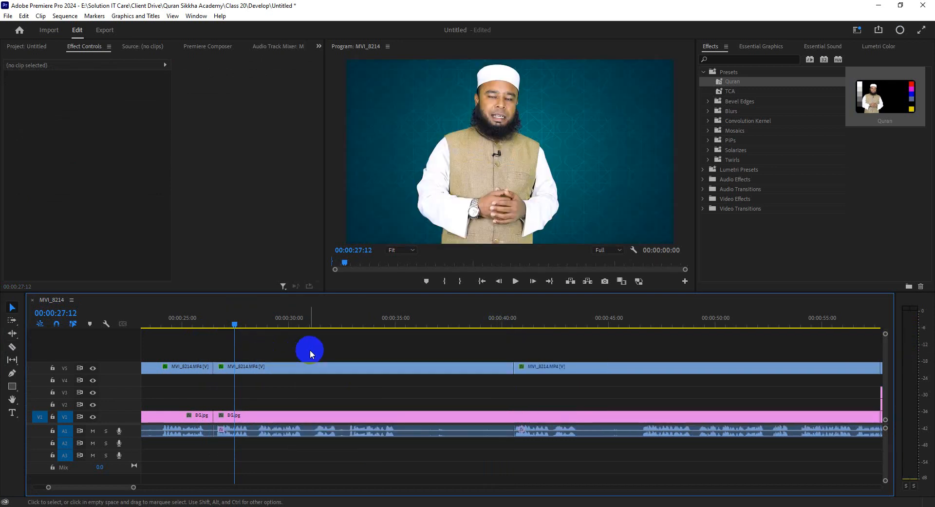
{"action": "key", "text": "ctrl+z"}
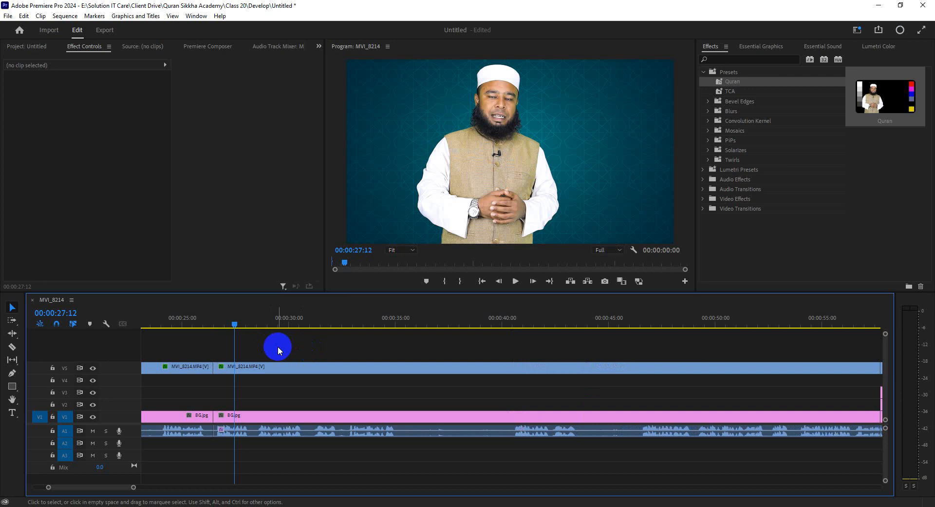
{"action": "key", "text": "ctrl+z"}
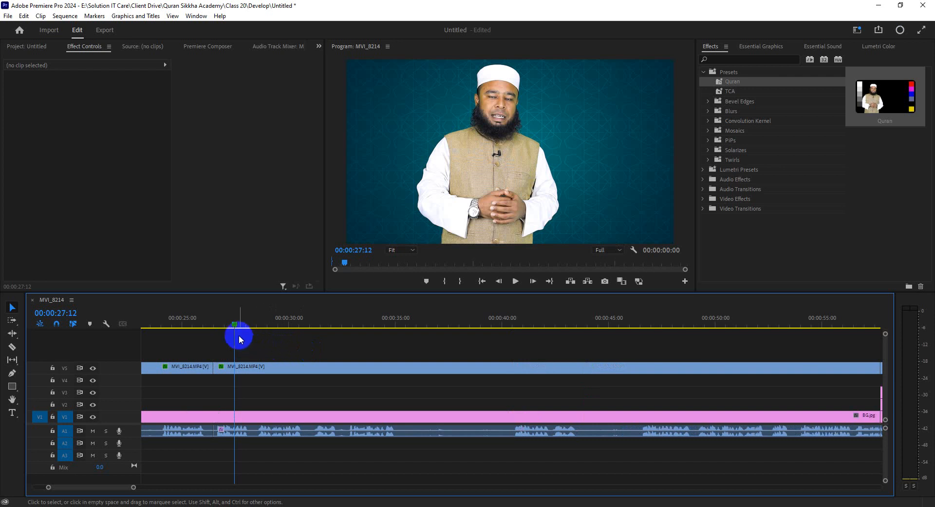
{"action": "key", "text": "ctrl+z"}
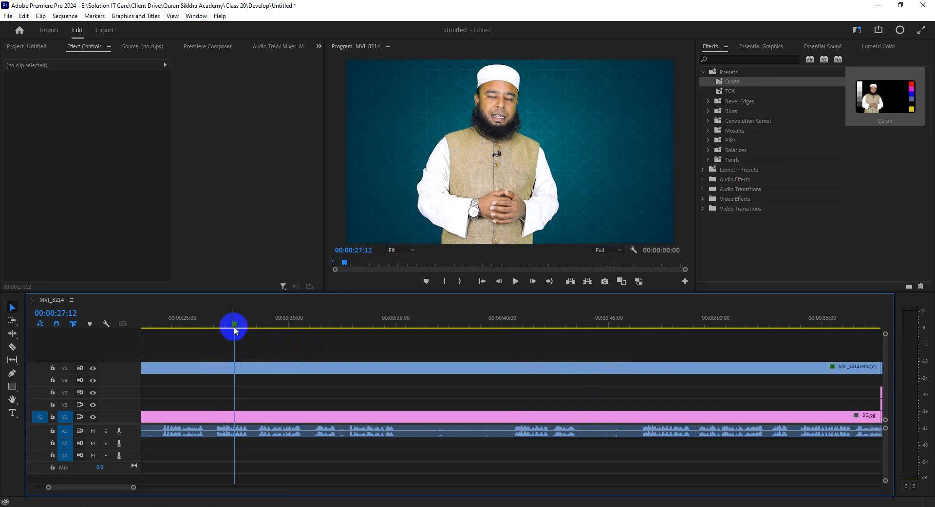
Try to split BG.jpg and the presenter clip at 00:00:26:10.
{"action": "left_click_drag", "start_coordinate": [236, 328], "coordinate": [211, 339]}
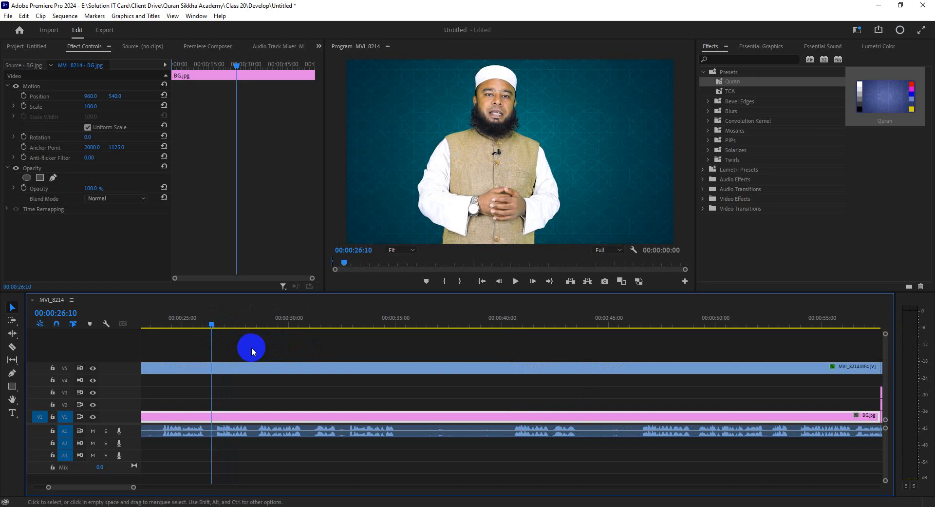
{"action": "key", "text": "ctrl+k"}
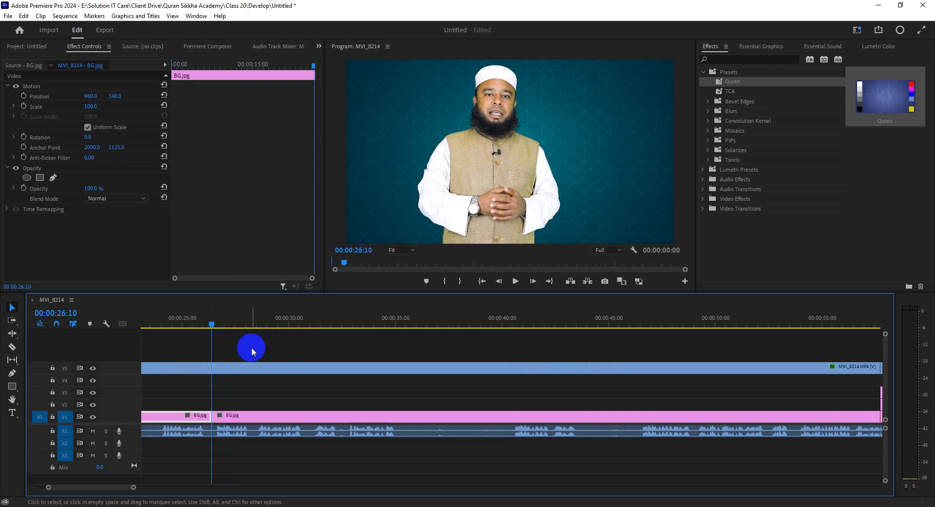
{"action": "left_click", "coordinate": [251, 368]}
{"action": "left_click", "coordinate": [265, 350]}
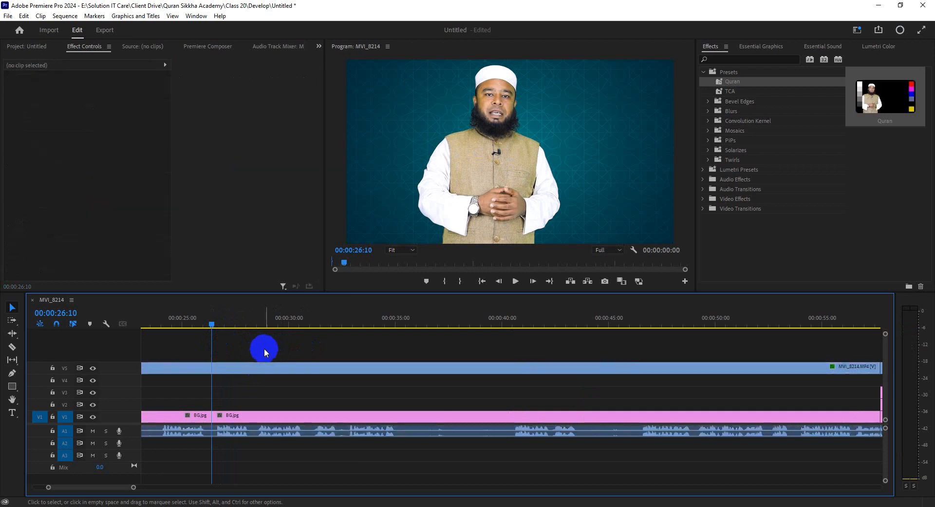
{"action": "key", "text": "ctrl+z"}
{"action": "key", "text": "ctrl+k"}
{"action": "key", "text": "ctrl+z"}
{"action": "key", "text": "ctrl+k"}
{"action": "left_click", "coordinate": [259, 365]}
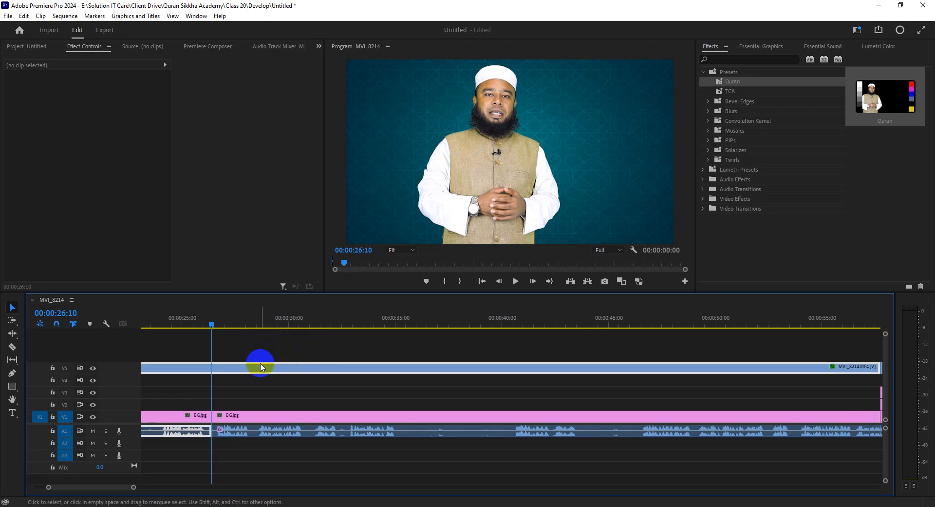
Split both the presenter clip and BG.jpg with the Razor tool at 00:00:26:10.
{"action": "left_click_drag", "start_coordinate": [202, 322], "coordinate": [231, 328]}
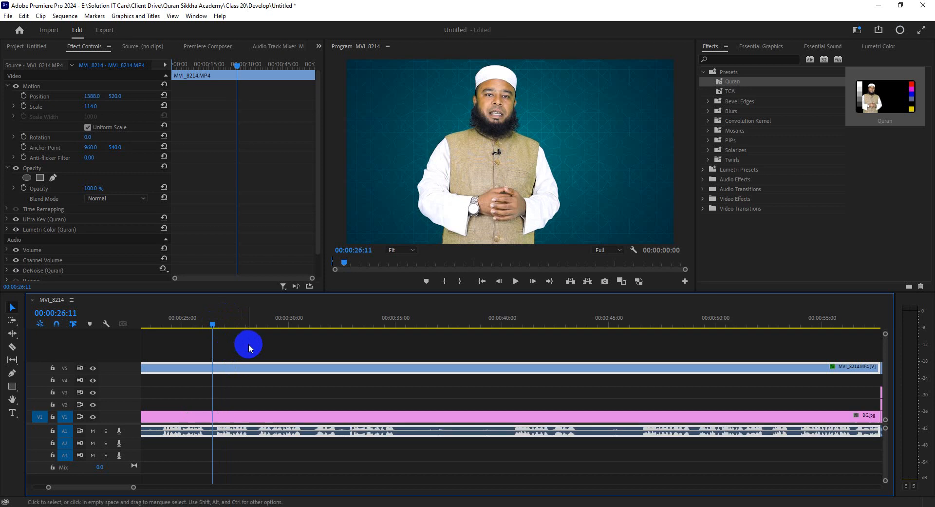
{"action": "left_click", "coordinate": [222, 338]}
{"action": "left_click_drag", "start_coordinate": [214, 324], "coordinate": [213, 324]}
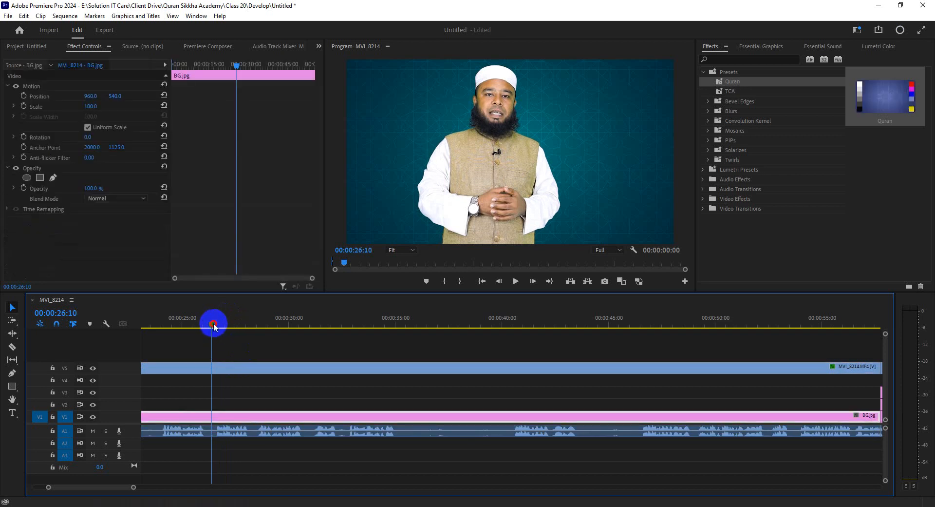
{"action": "left_click", "coordinate": [229, 333]}
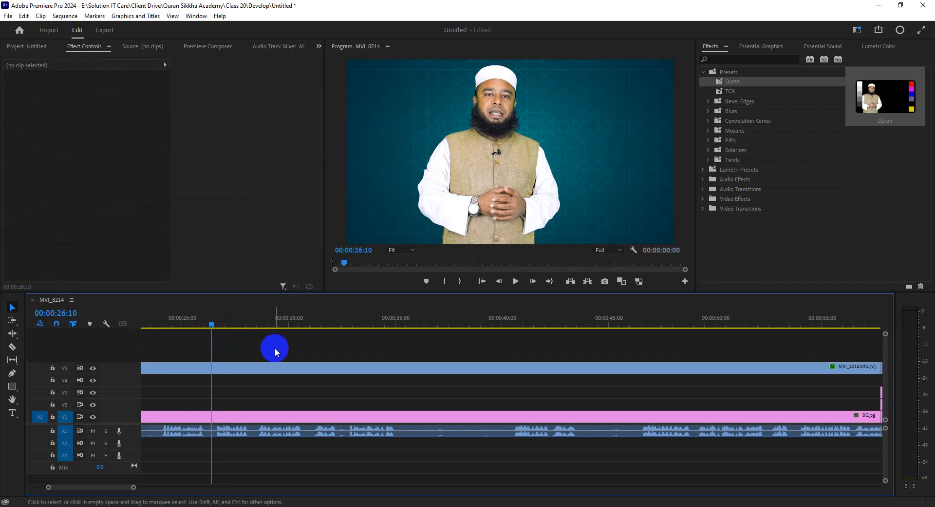
{"action": "left_click", "coordinate": [214, 373]}
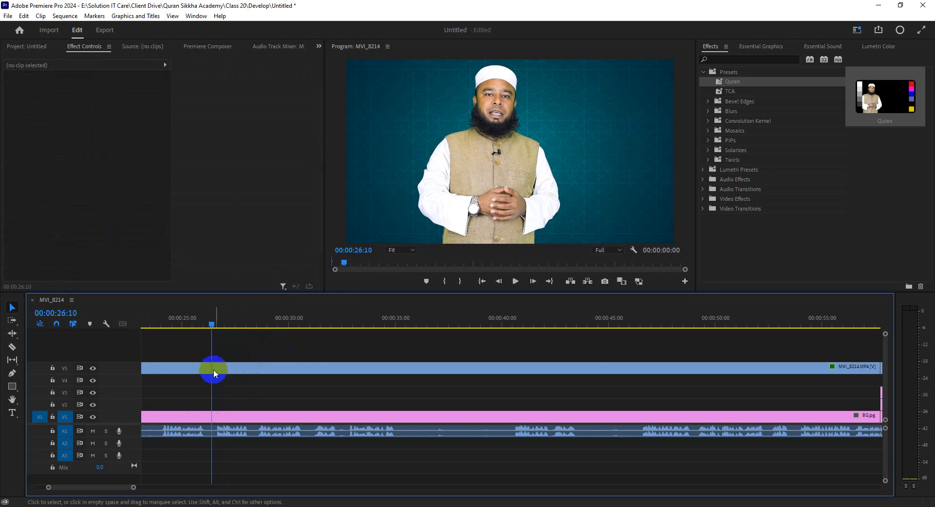
{"action": "left_click", "coordinate": [212, 416]}
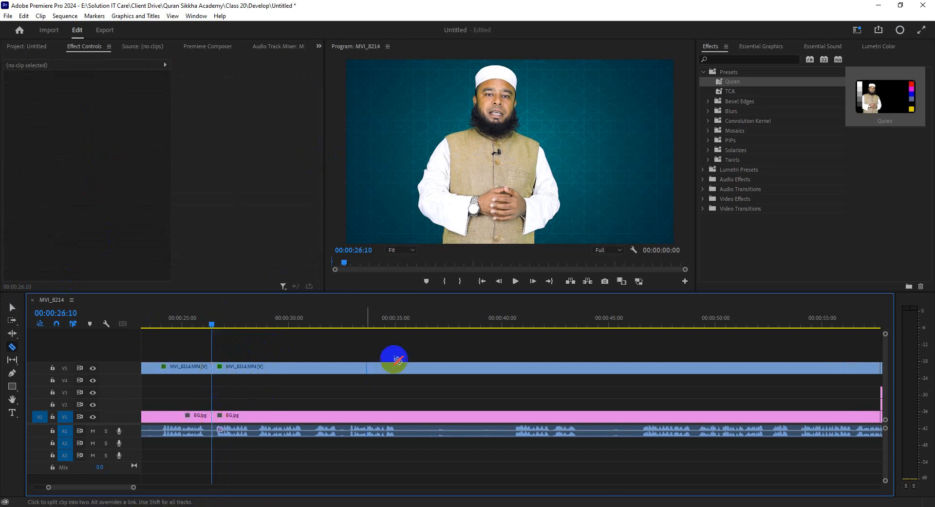
Split the presenter clip and BG.jpg at 00:00:40:12 and return to the Selection tool.
{"action": "left_click", "coordinate": [495, 322]}
{"action": "left_click_drag", "start_coordinate": [507, 348], "coordinate": [514, 357]}
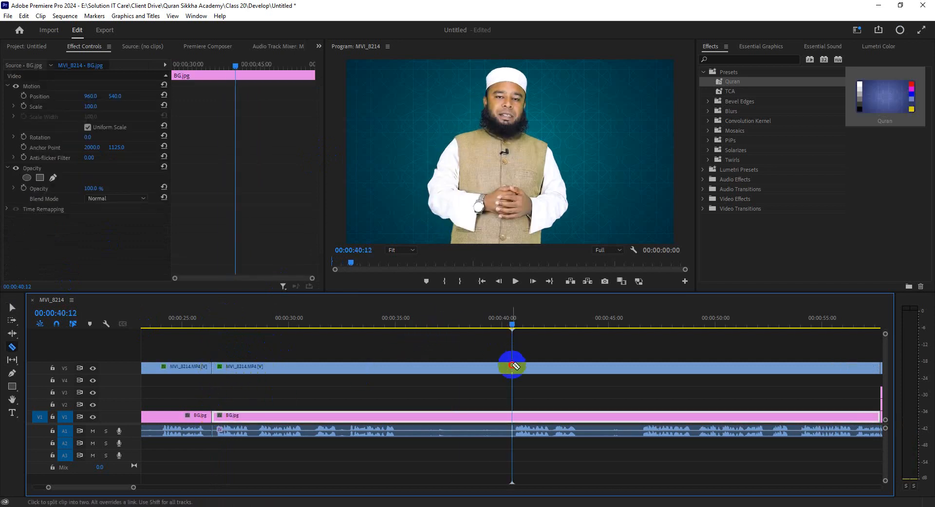
{"action": "left_click", "coordinate": [513, 367]}
{"action": "left_click", "coordinate": [513, 416]}
{"action": "key", "text": "v"}
Ripple-delete the presenter, background and audio segment between 00:00:26:10 and 00:00:40:12.
{"action": "left_click_drag", "start_coordinate": [346, 345], "coordinate": [397, 438]}
{"action": "key", "text": "Delete"}
{"action": "key", "text": "ctrl+z"}
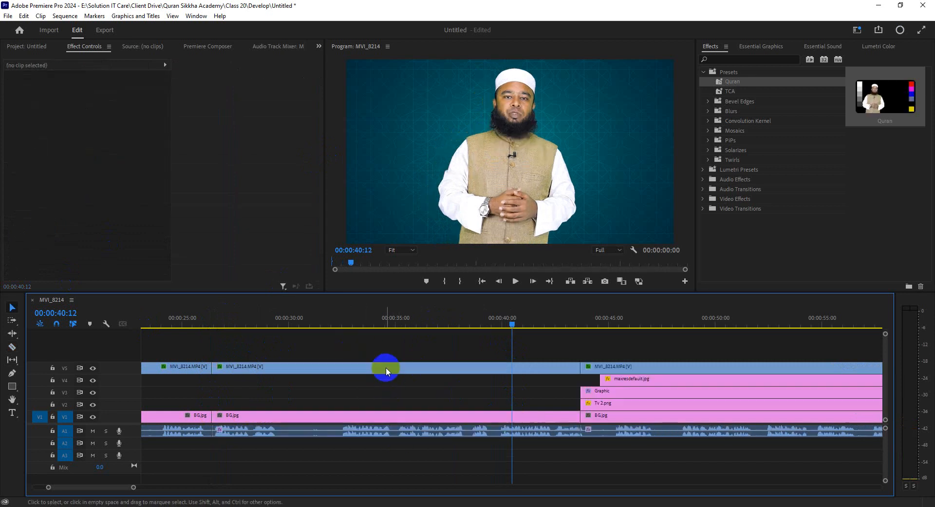
Replay from about 26 seconds, and cut out the section from 00:00:26:10 to 00:00:32:09 across all used tracks, closing the gap.
{"action": "left_click_drag", "start_coordinate": [265, 322], "coordinate": [214, 351]}
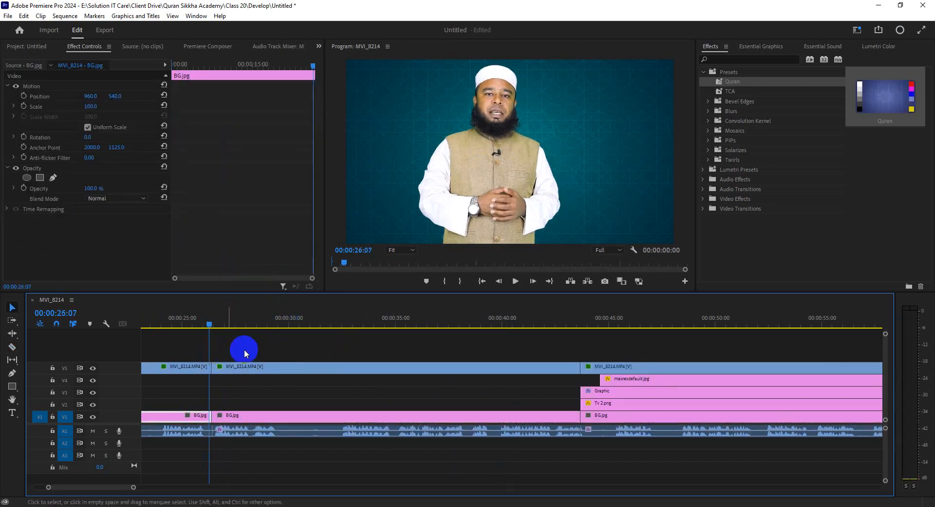
{"action": "key", "text": "space"}
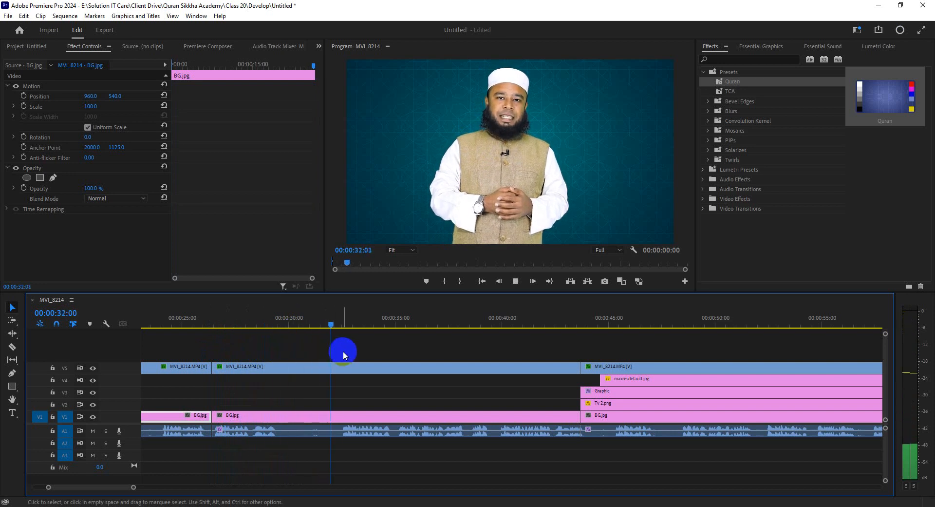
{"action": "left_click", "coordinate": [348, 325]}
{"action": "left_click", "coordinate": [340, 325]}
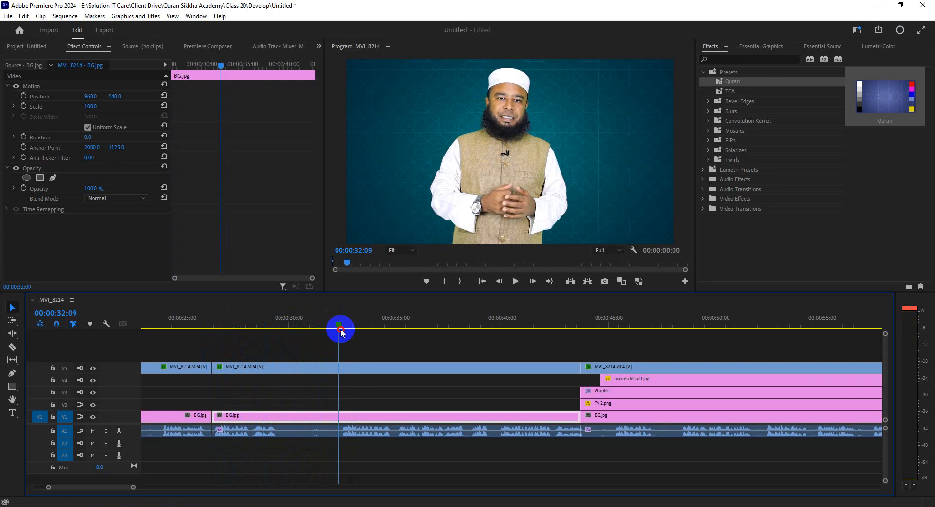
{"action": "left_click_drag", "start_coordinate": [298, 344], "coordinate": [305, 438]}
{"action": "left_click_drag", "start_coordinate": [220, 376], "coordinate": [321, 372]}
{"action": "left_click", "coordinate": [321, 371]}
{"action": "key", "text": "Delete"}
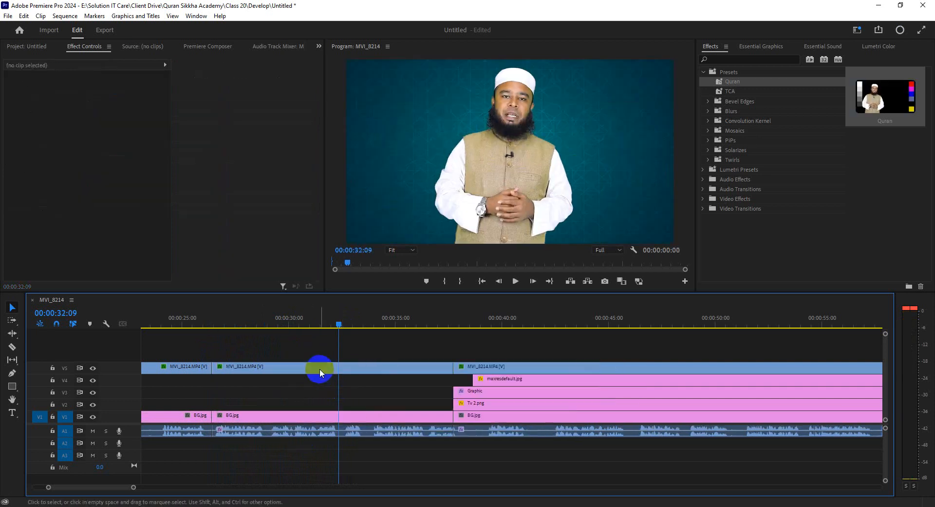
Play back the new join from just before 00:00:26:10.
{"action": "left_click_drag", "start_coordinate": [238, 320], "coordinate": [205, 350]}
{"action": "key", "text": "space"}
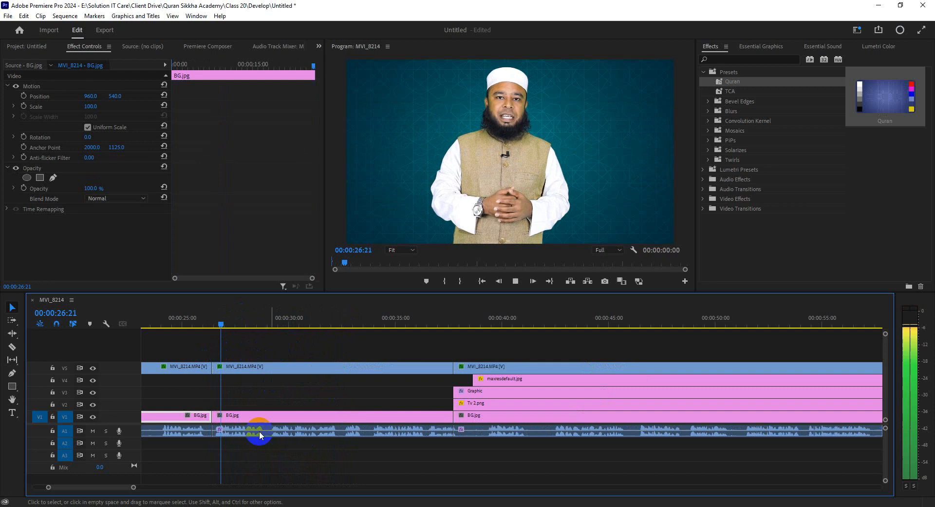
Stop playback, set the playhead at 00:00:46:02, and move all MVI_8214.MP4 video clips from track V5 up to V6.
{"action": "key", "text": "space"}
{"action": "left_click_drag", "start_coordinate": [134, 488], "coordinate": [234, 487]}
{"action": "left_click", "coordinate": [342, 340]}
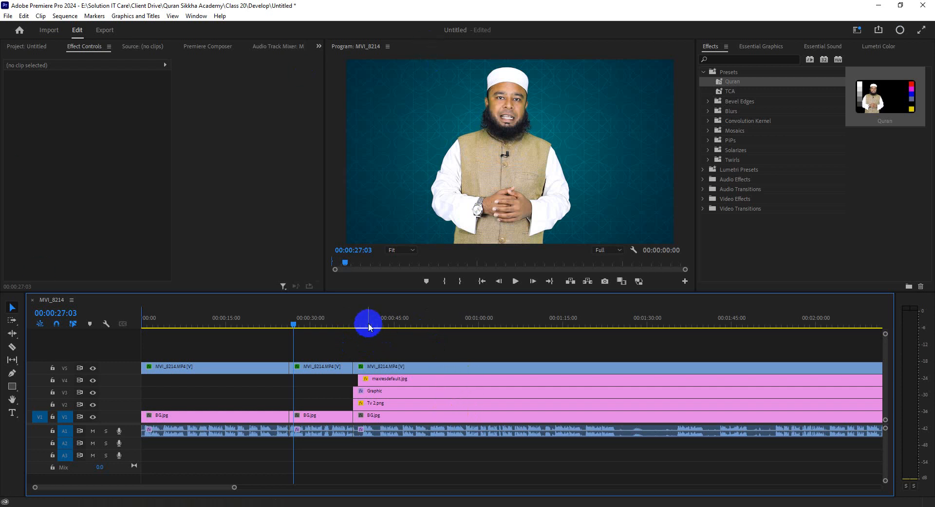
{"action": "left_click", "coordinate": [400, 324]}
{"action": "left_click_drag", "start_coordinate": [234, 487], "coordinate": [301, 487]}
{"action": "left_click", "coordinate": [340, 337]}
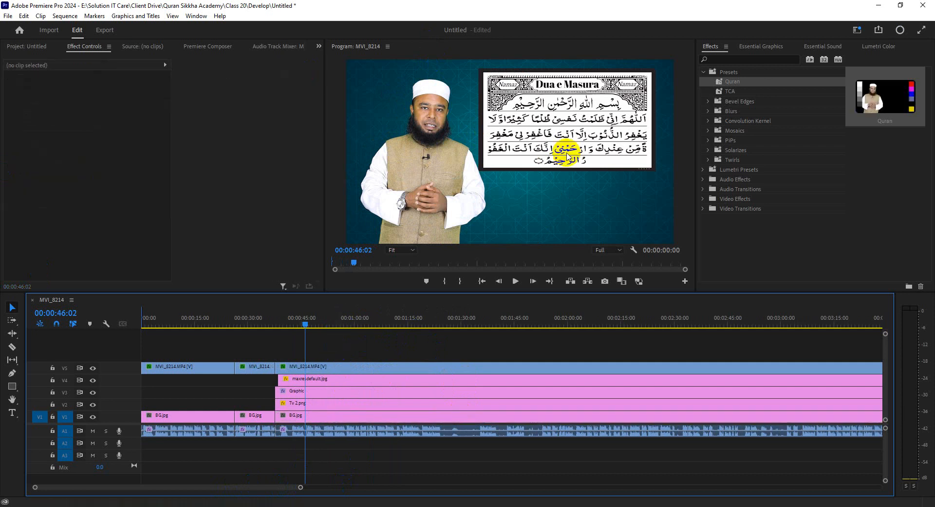
{"action": "left_click_drag", "start_coordinate": [210, 356], "coordinate": [337, 337]}
{"action": "left_click", "coordinate": [337, 337]}
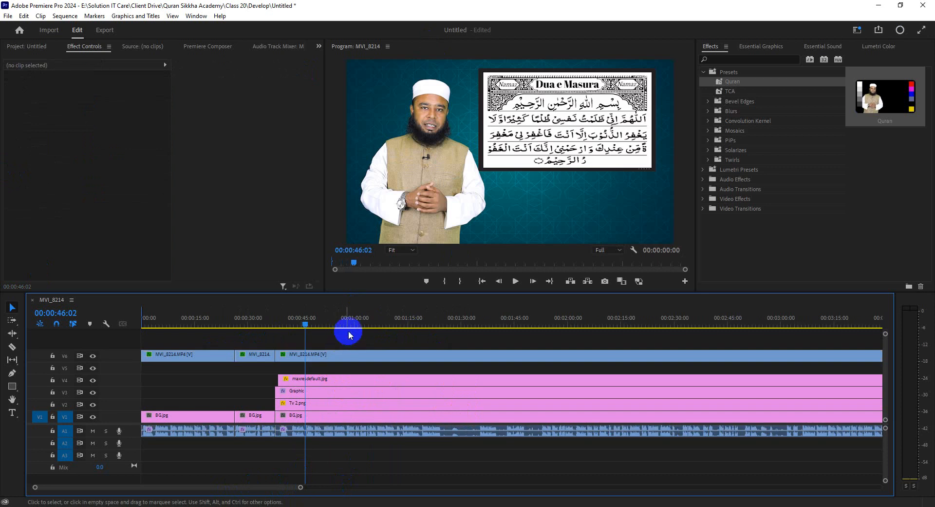
Add Pointing_hand_cursor_vector.svg.png from the Stock folder to track V5, starting at the 00:00:46:02 playhead.
{"action": "mouse_move", "coordinate": [302, 487]}
{"action": "left_mouse_down"}
{"action": "mouse_move", "coordinate": [473, 463]}
{"action": "mouse_move", "coordinate": [641, 463]}
{"action": "left_mouse_up"}
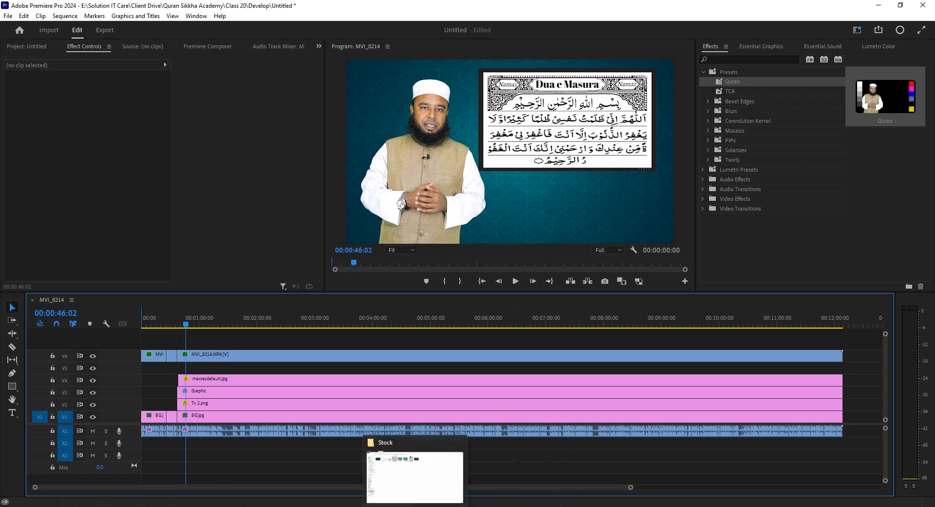
{"action": "left_click", "coordinate": [414, 506]}
{"action": "left_click_drag", "start_coordinate": [425, 91], "coordinate": [647, 368]}
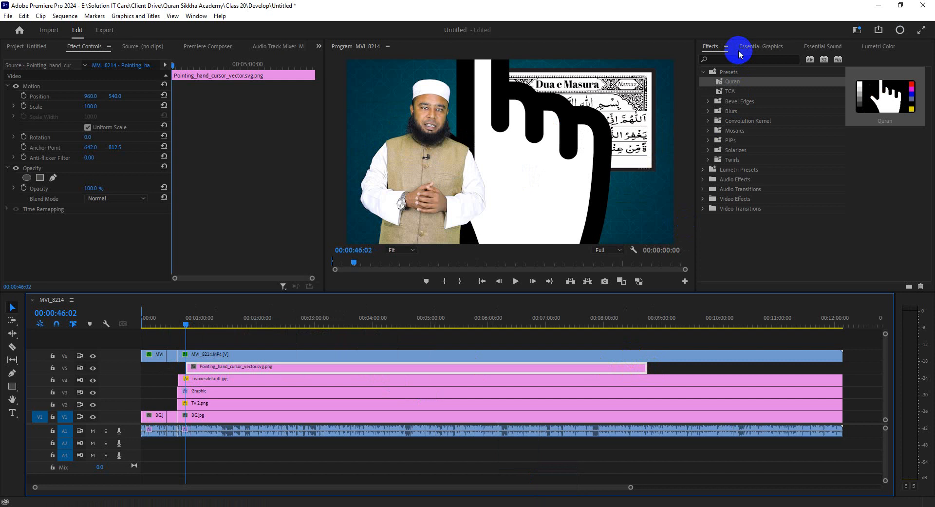
Scale the pointing hand to 8 and position it at about 1771, 437, beneath the dua's first word.
{"action": "left_click_drag", "start_coordinate": [94, 108], "coordinate": [66, 133]}
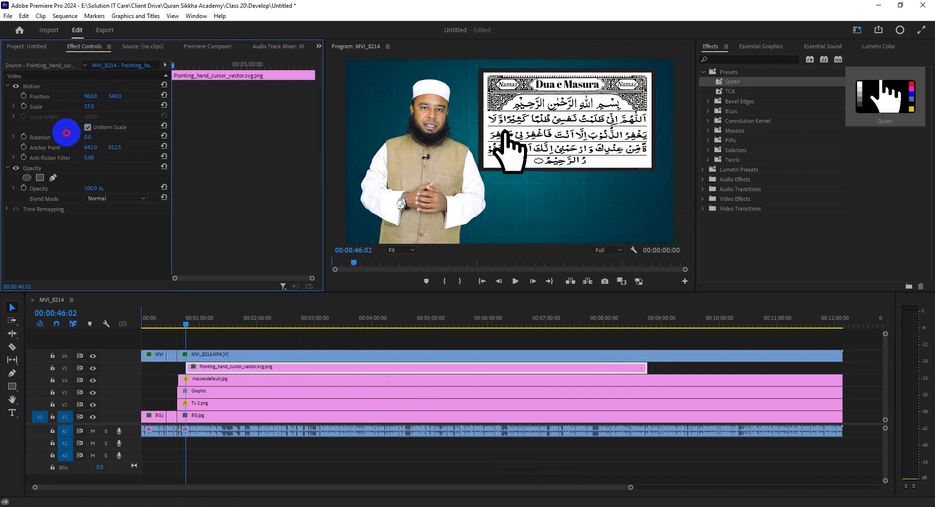
{"action": "left_click", "coordinate": [56, 86]}
{"action": "left_click_drag", "start_coordinate": [513, 148], "coordinate": [635, 129]}
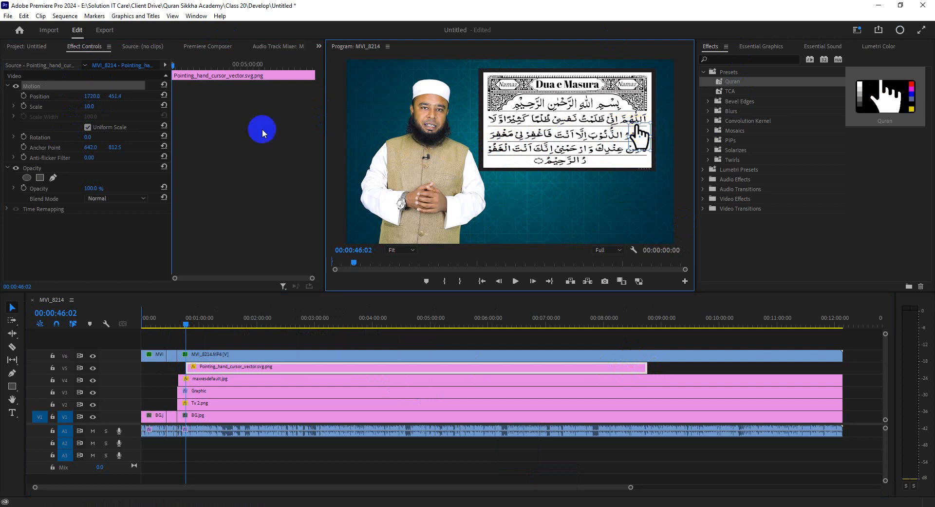
{"action": "left_click", "coordinate": [95, 105]}
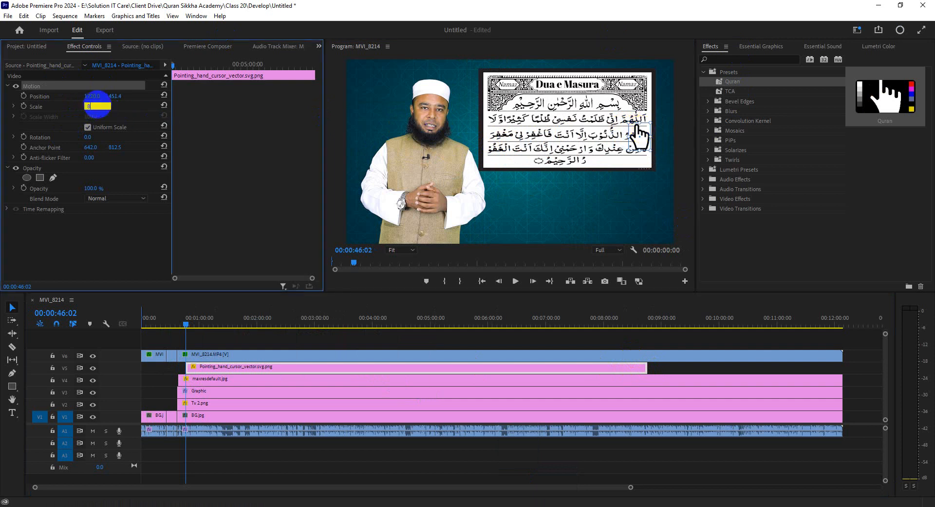
{"action": "left_click", "coordinate": [559, 171]}
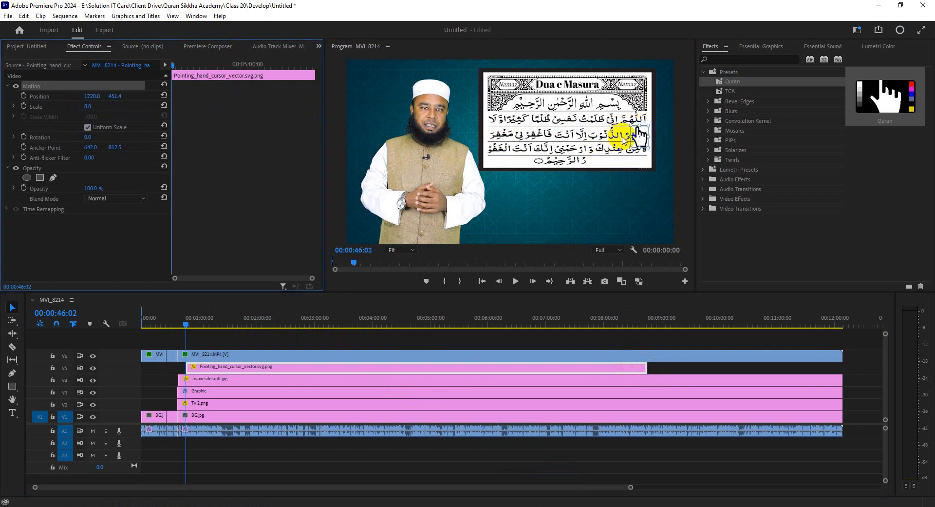
{"action": "left_click_drag", "start_coordinate": [641, 135], "coordinate": [642, 128]}
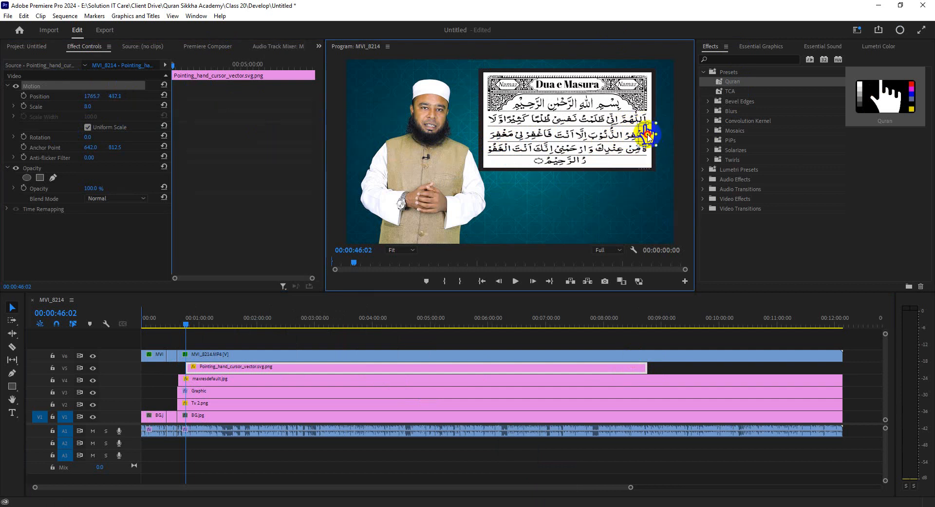
{"action": "left_click", "coordinate": [301, 190]}
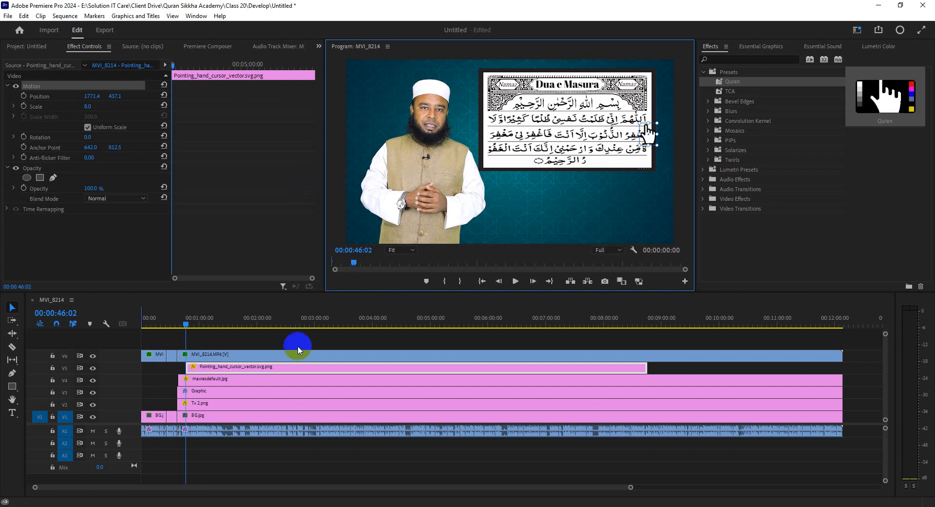
Extend the pointing hand clip on V5 to the end of the other clips in the sequence.
{"action": "left_click_drag", "start_coordinate": [197, 323], "coordinate": [257, 326]}
{"action": "key", "text": "space"}
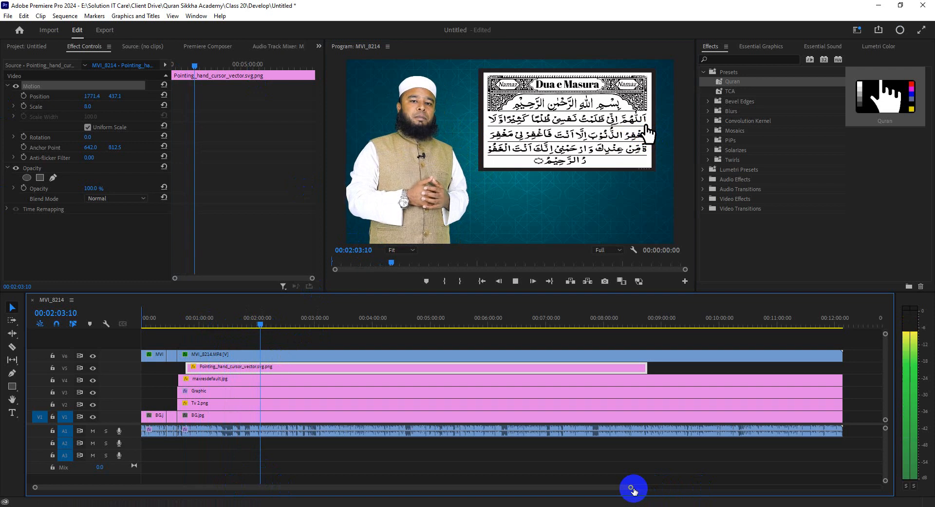
{"action": "left_click_drag", "start_coordinate": [633, 488], "coordinate": [714, 486]}
{"action": "left_click_drag", "start_coordinate": [550, 369], "coordinate": [707, 369]}
{"action": "left_click_drag", "start_coordinate": [715, 487], "coordinate": [485, 482]}
Move the playhead to 00:01:35:07 and trim the start of the pointing hand clip to it.
{"action": "left_click_drag", "start_coordinate": [385, 323], "coordinate": [271, 323]}
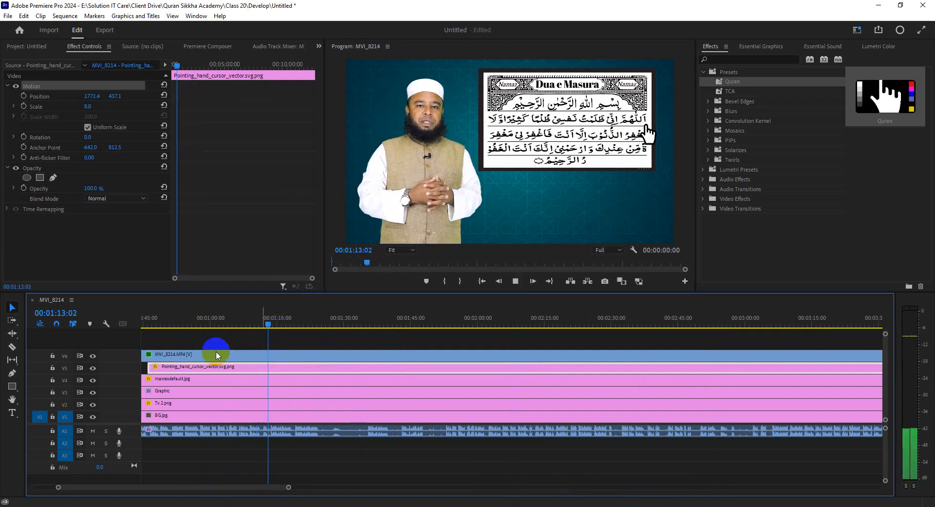
{"action": "left_click", "coordinate": [292, 324]}
{"action": "left_click_drag", "start_coordinate": [287, 327], "coordinate": [369, 326]}
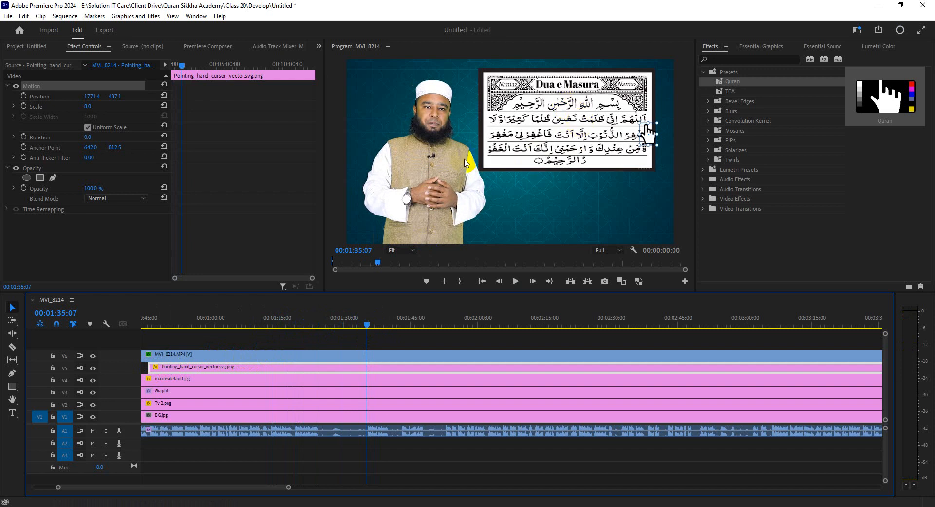
{"action": "left_click_drag", "start_coordinate": [146, 366], "coordinate": [373, 368]}
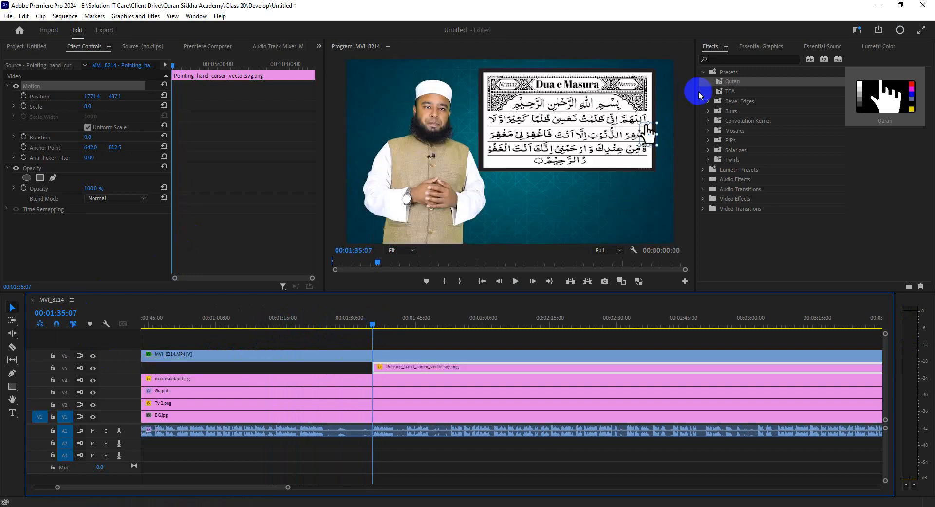
Enable position keyframing for the pointing hand at 00:01:35:07 and move the hand to about 1626, 357 on the first dua line.
{"action": "left_click_drag", "start_coordinate": [654, 132], "coordinate": [663, 131]}
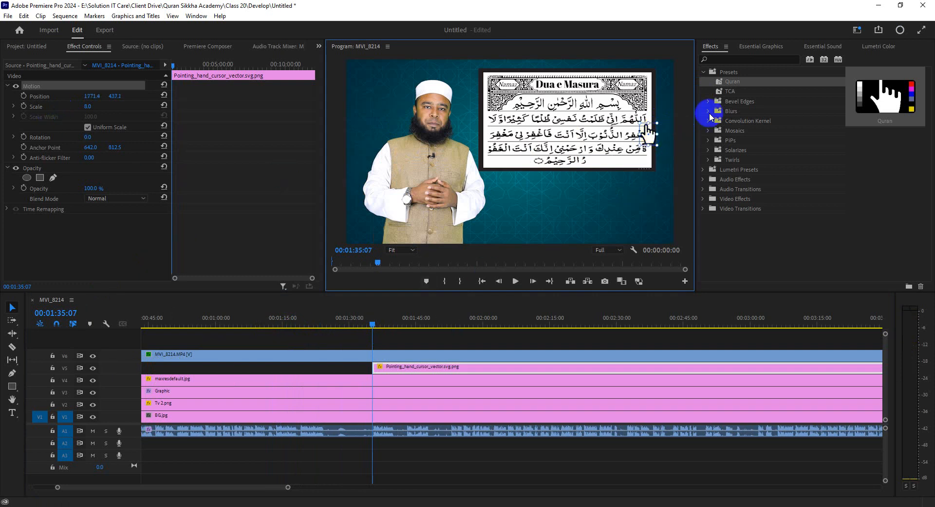
{"action": "left_click", "coordinate": [24, 96]}
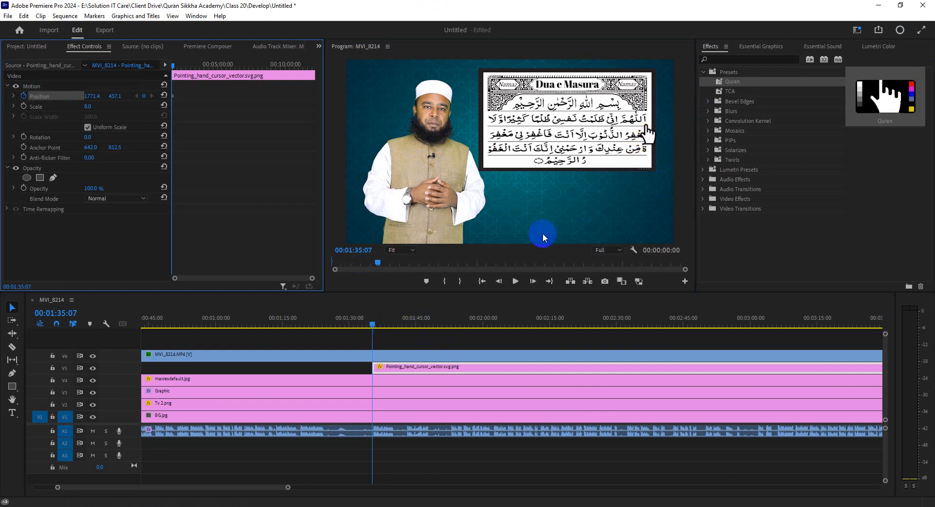
{"action": "left_click", "coordinate": [104, 87]}
{"action": "left_click", "coordinate": [650, 133]}
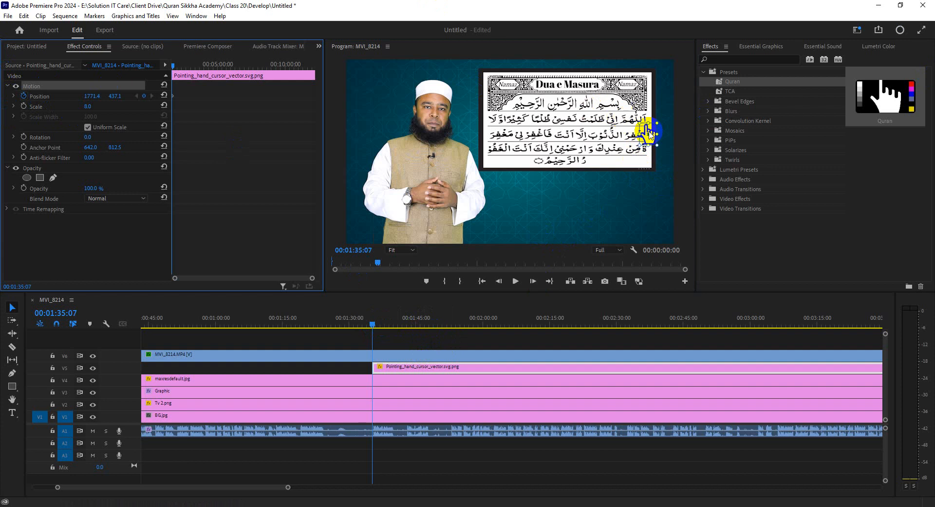
{"action": "left_click_drag", "start_coordinate": [653, 131], "coordinate": [643, 120]}
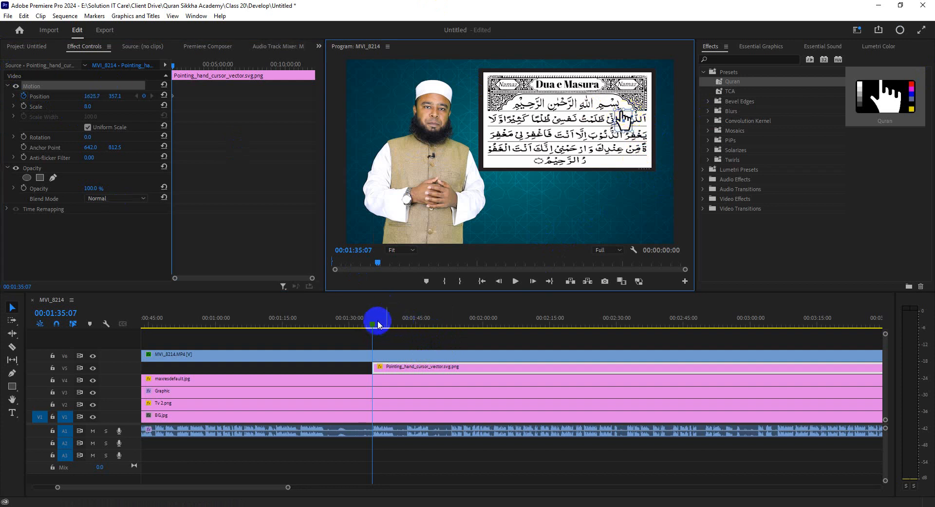
At 00:01:39:17, keyframe the pointing hand at about 989, 357, near the end of the first dua line.
{"action": "key", "text": "space"}
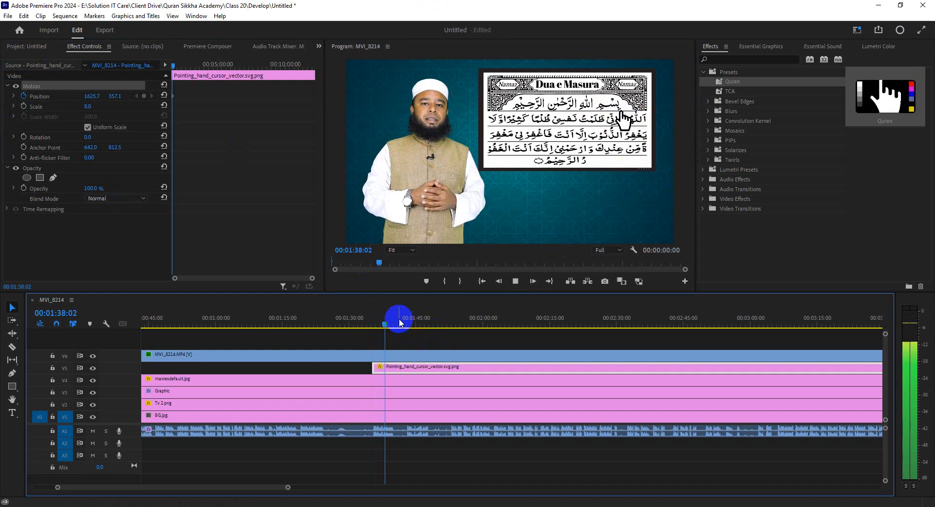
{"action": "key", "text": "space"}
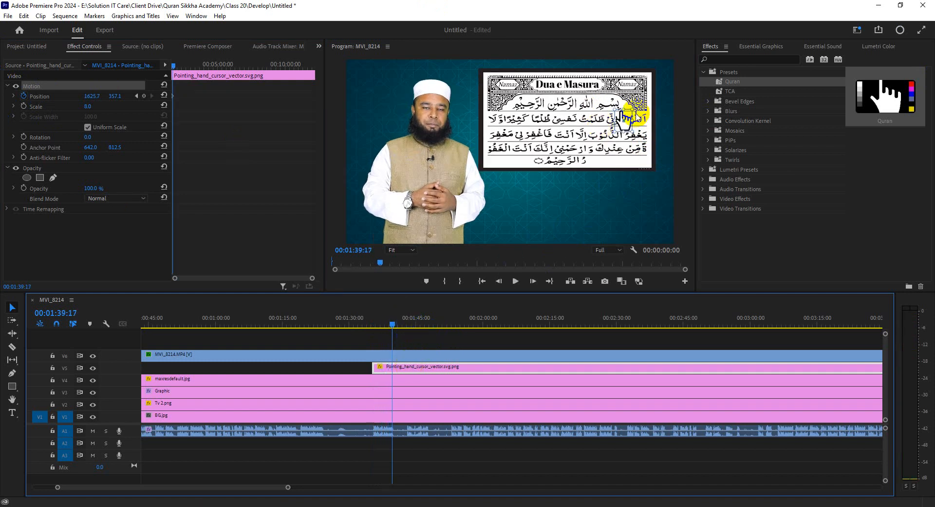
{"action": "left_click", "coordinate": [629, 118]}
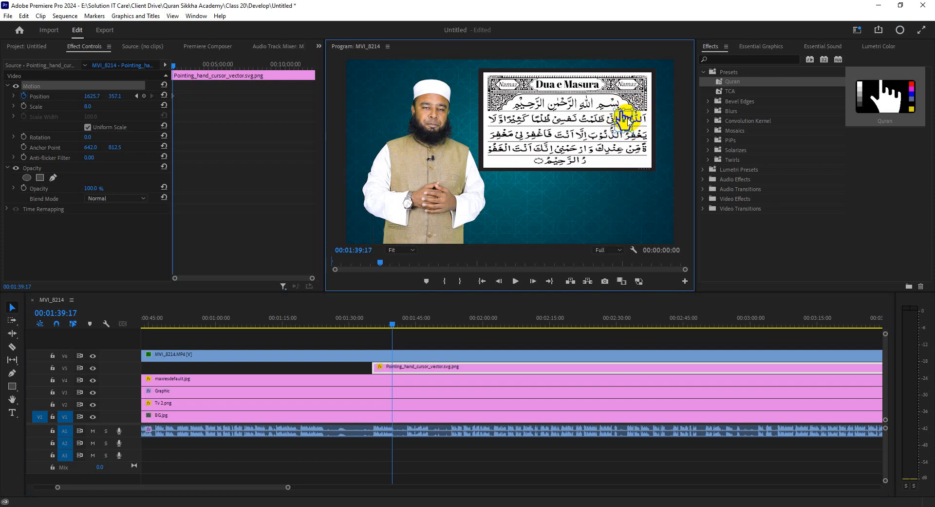
{"action": "left_click_drag", "start_coordinate": [628, 119], "coordinate": [560, 119]}
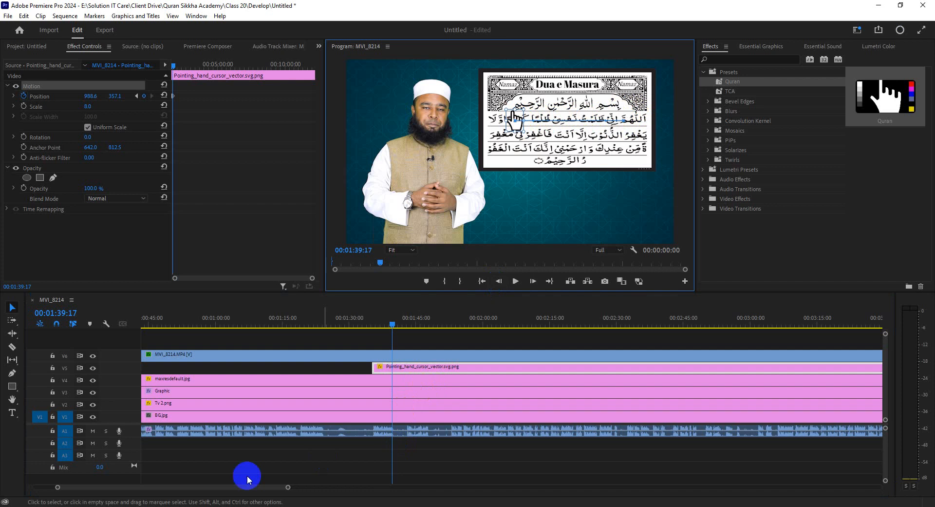
Play back the hand's sweep from about 00:01:35 and add a holding position keyframe at 00:01:40:19.
{"action": "left_click_drag", "start_coordinate": [285, 488], "coordinate": [226, 487]}
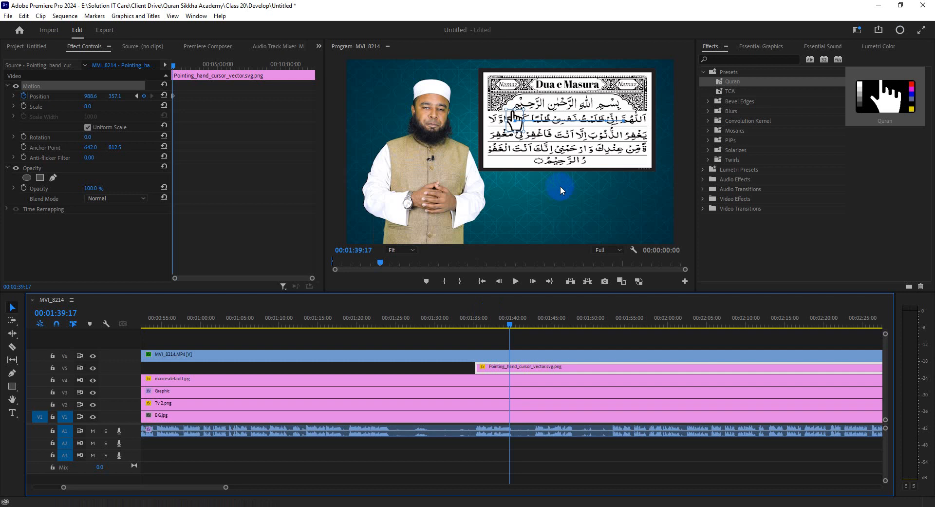
{"action": "left_click", "coordinate": [476, 324]}
{"action": "key", "text": "space"}
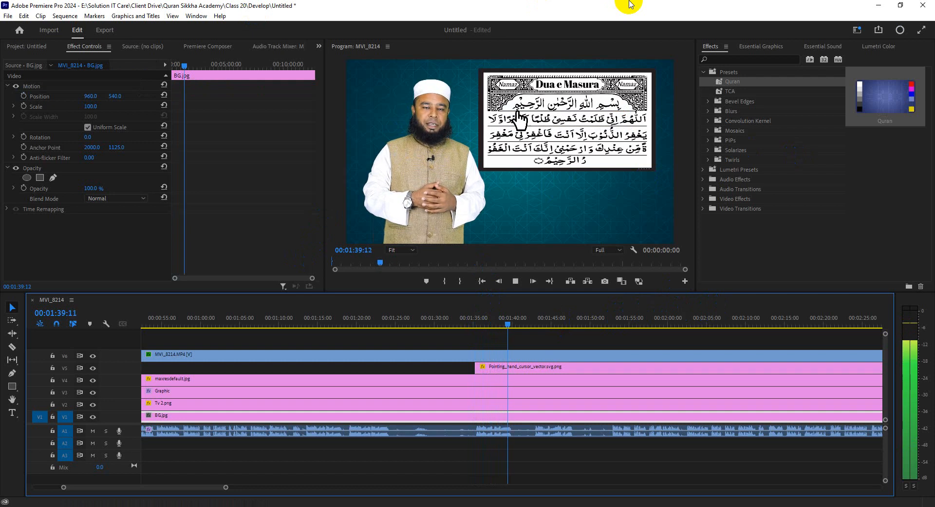
{"action": "key", "text": "space"}
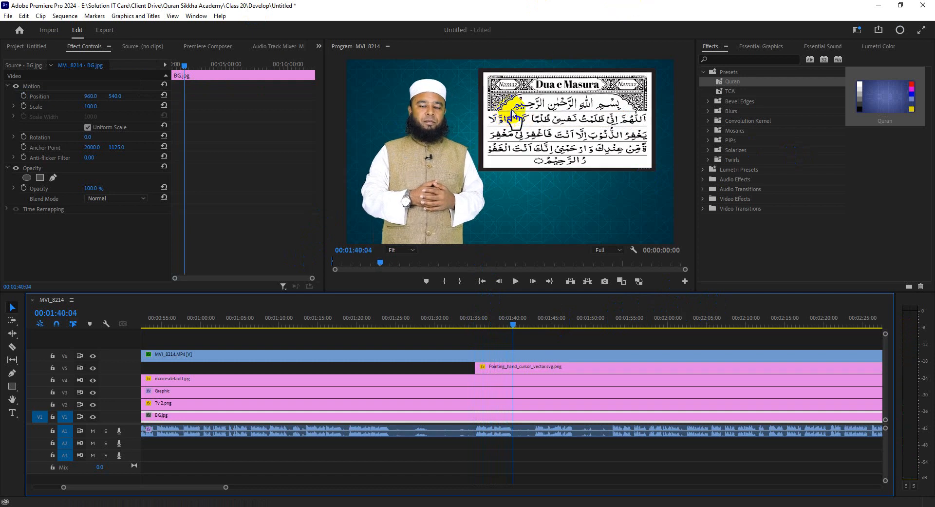
{"action": "key", "text": "space"}
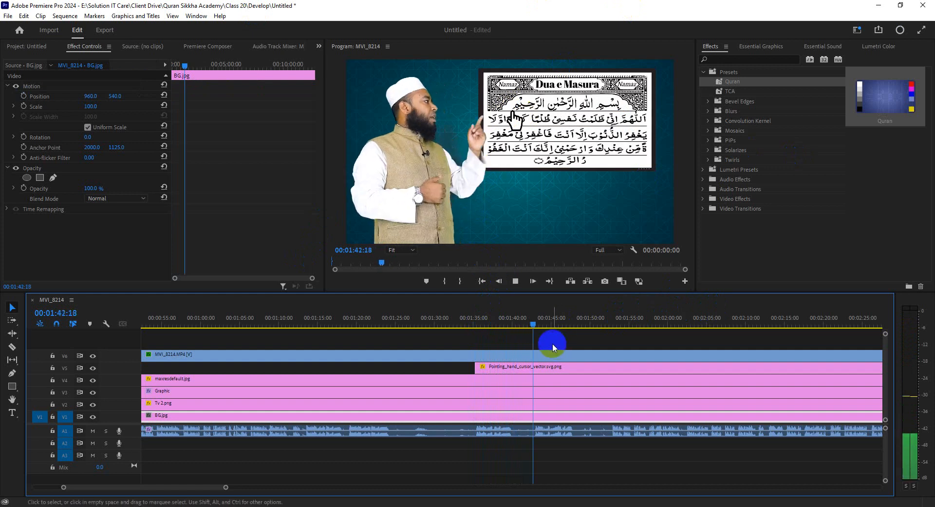
{"action": "left_click", "coordinate": [533, 324]}
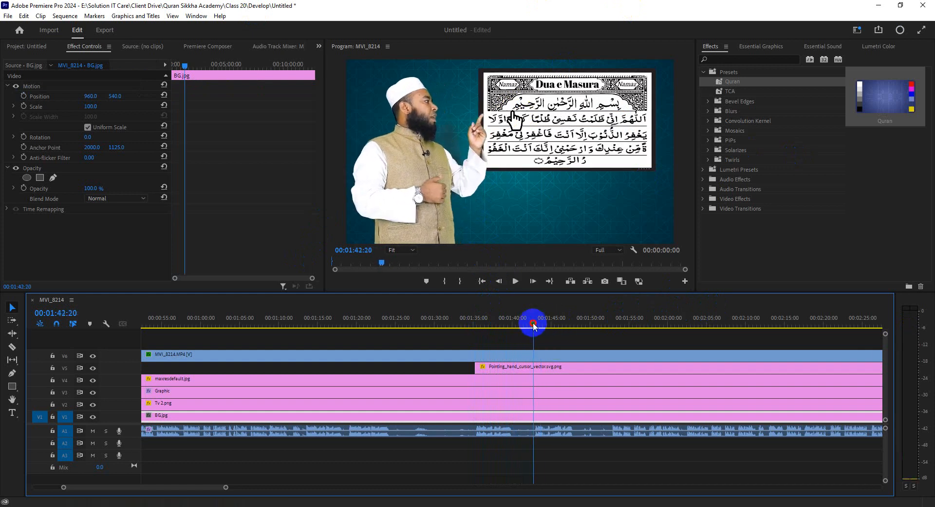
{"action": "left_click_drag", "start_coordinate": [534, 324], "coordinate": [520, 327]}
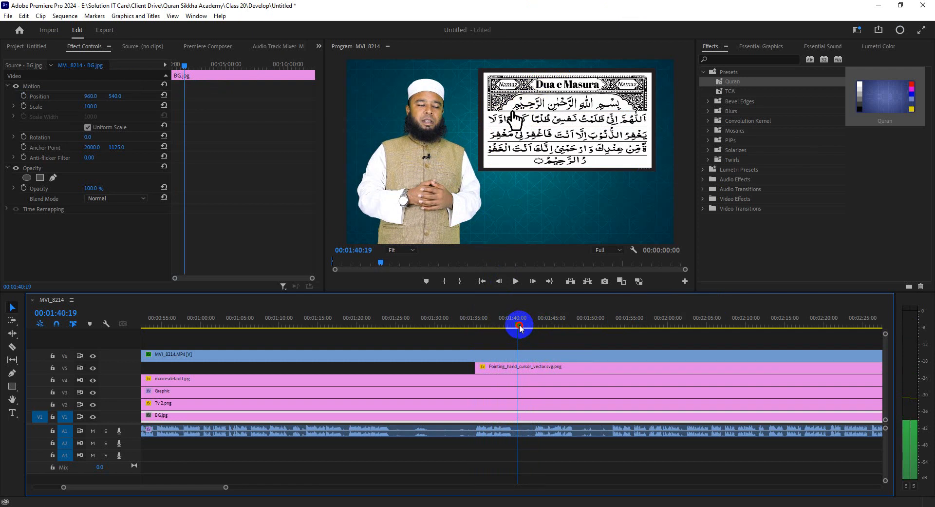
{"action": "left_click", "coordinate": [523, 366]}
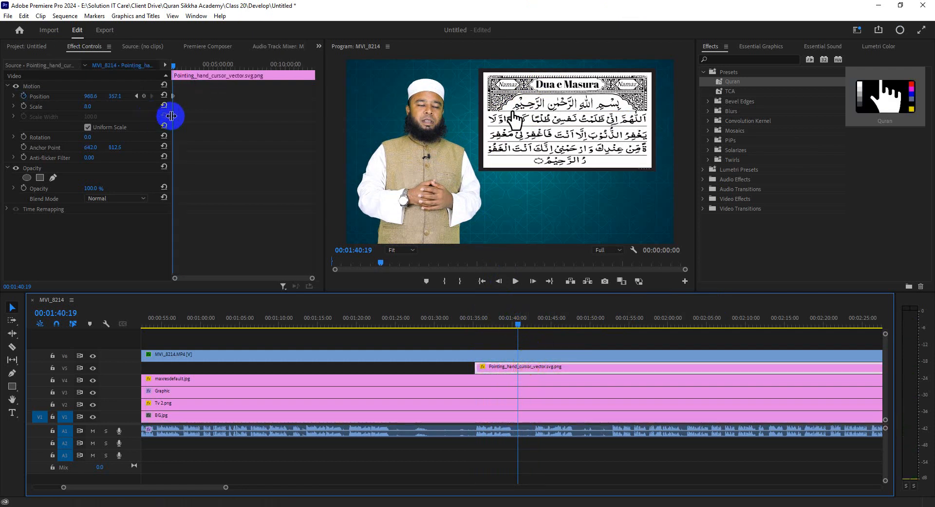
{"action": "left_click_drag", "start_coordinate": [171, 115], "coordinate": [197, 112]}
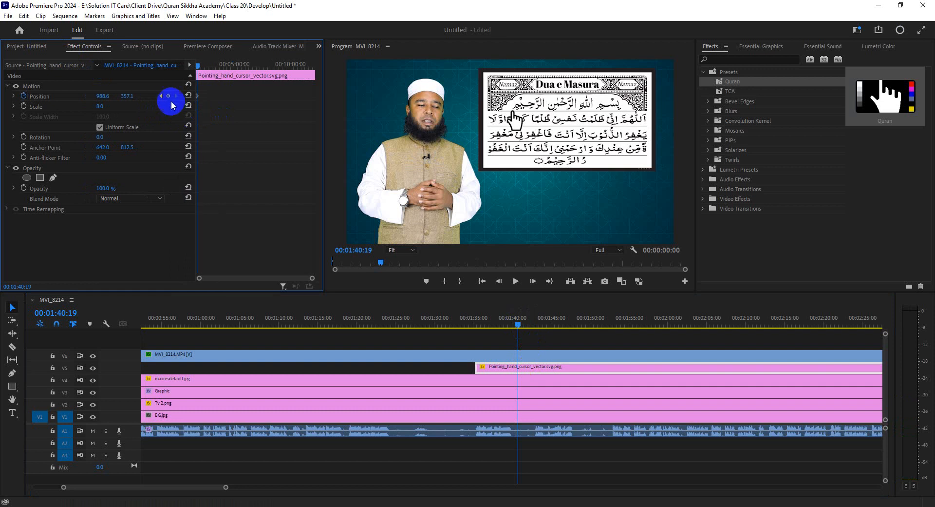
{"action": "left_click", "coordinate": [168, 98]}
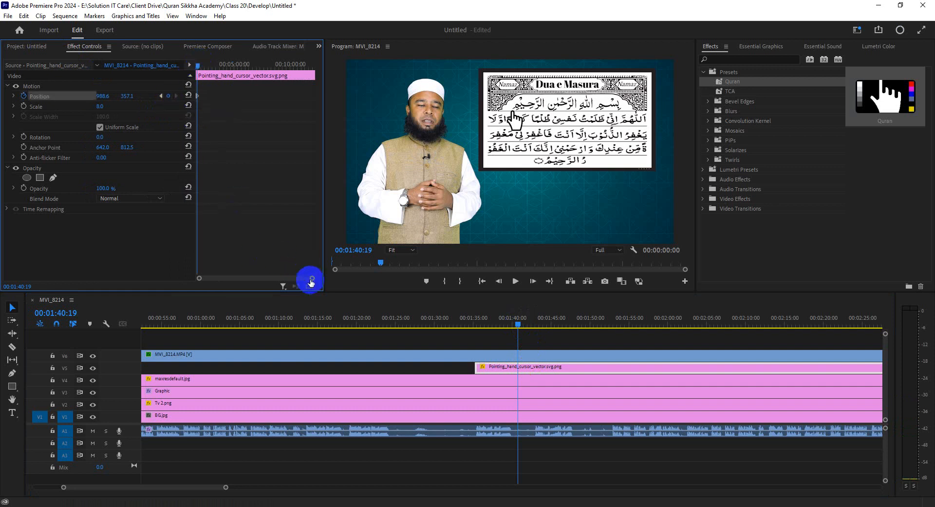
At 00:01:41:13, keyframe the pointing hand at about 1766, 446, at the start of the next dua line.
{"action": "left_click_drag", "start_coordinate": [311, 278], "coordinate": [282, 274]}
{"action": "left_click", "coordinate": [213, 68]}
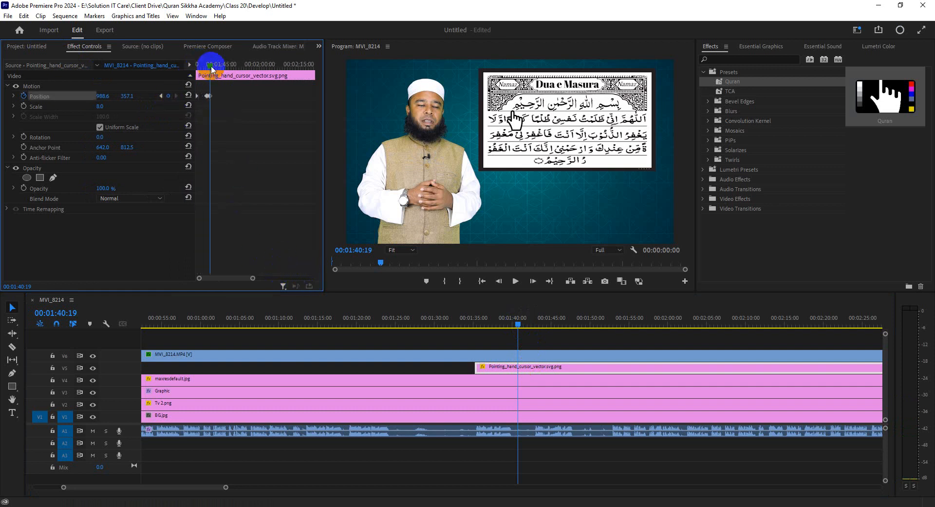
{"action": "left_click_drag", "start_coordinate": [213, 71], "coordinate": [212, 70]}
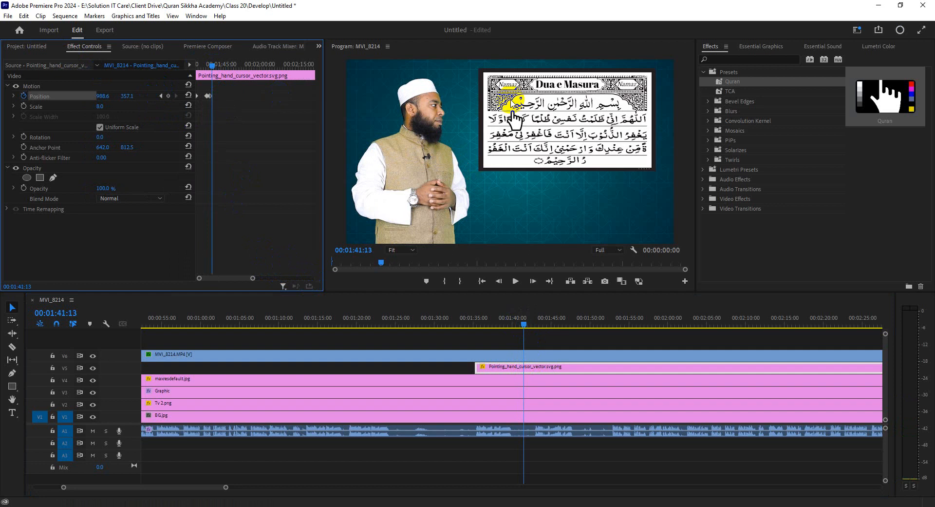
{"action": "left_click", "coordinate": [73, 92]}
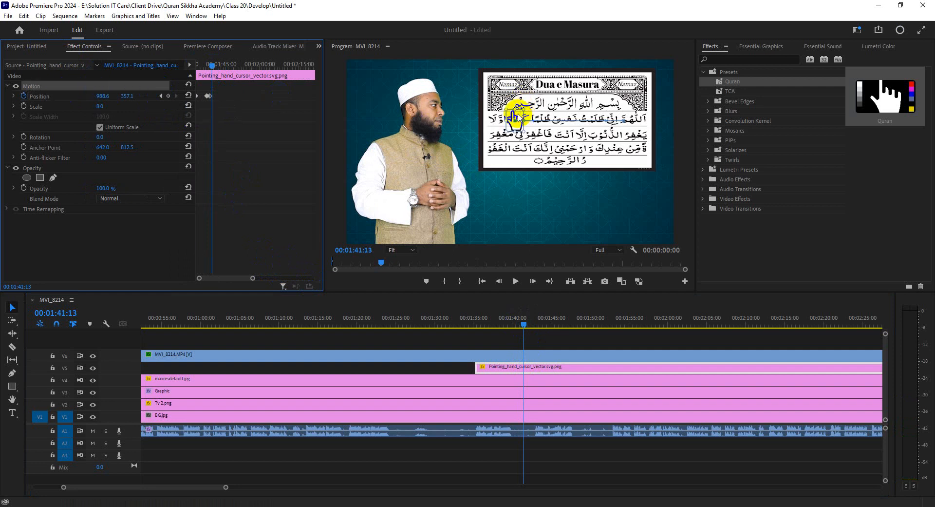
{"action": "left_click_drag", "start_coordinate": [518, 117], "coordinate": [649, 129]}
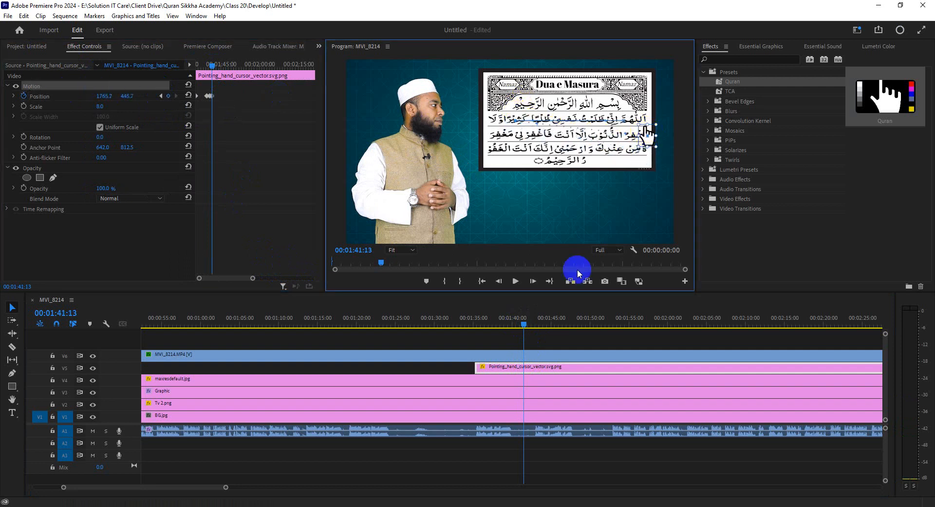
Play back the hand's move to the new line and add a holding position keyframe at 00:01:42:23.
{"action": "left_click", "coordinate": [524, 324]}
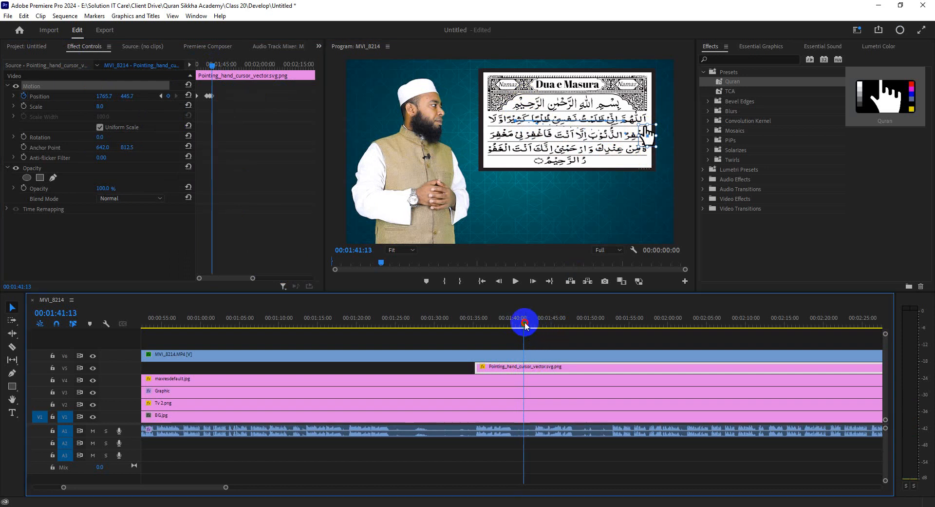
{"action": "left_click_drag", "start_coordinate": [525, 324], "coordinate": [511, 324]}
{"action": "key", "text": "space"}
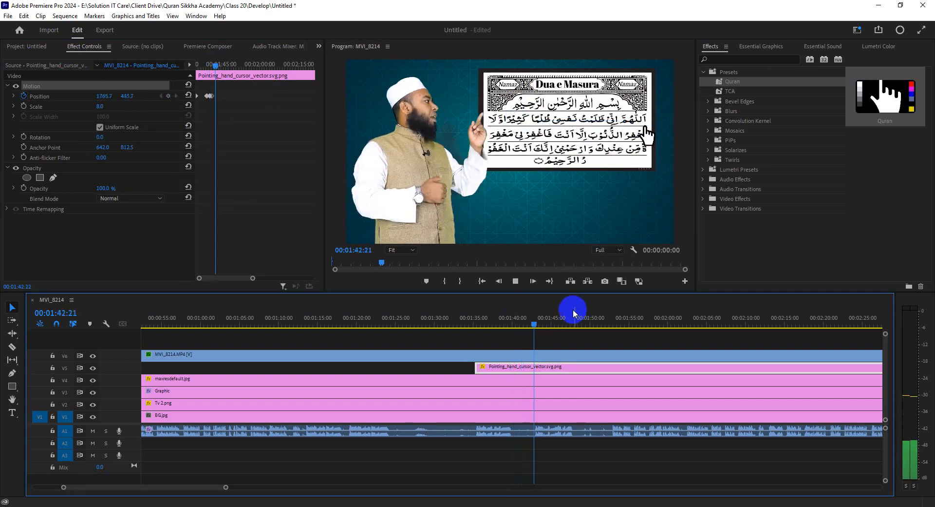
{"action": "left_click", "coordinate": [538, 323]}
{"action": "left_click_drag", "start_coordinate": [538, 323], "coordinate": [537, 323]}
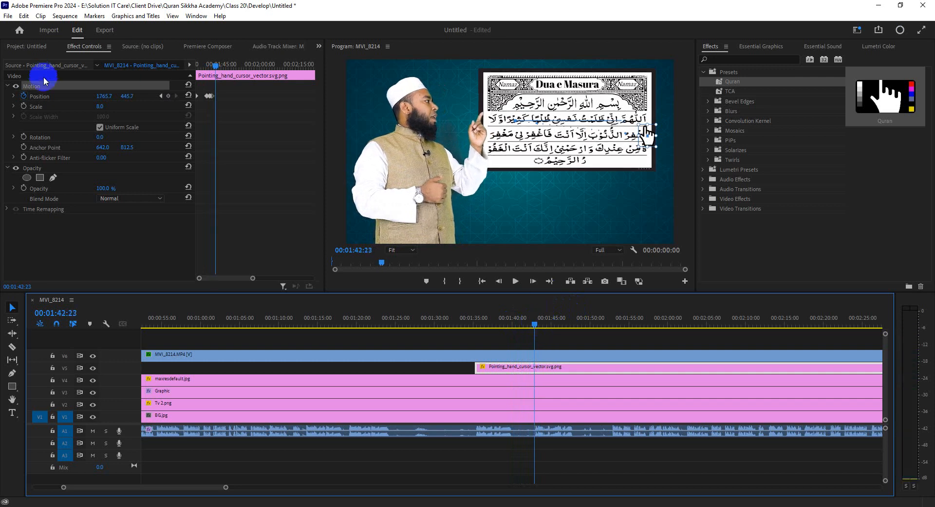
{"action": "left_click", "coordinate": [168, 96]}
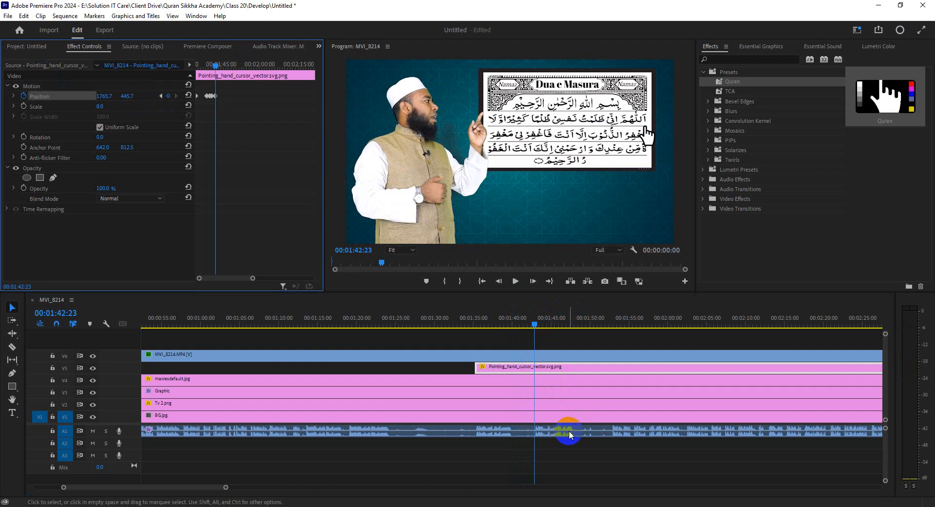
Play the recitation on to 00:01:47:19 and keyframe the pointing hand at about 1243, 446 along the line.
{"action": "key", "text": "space"}
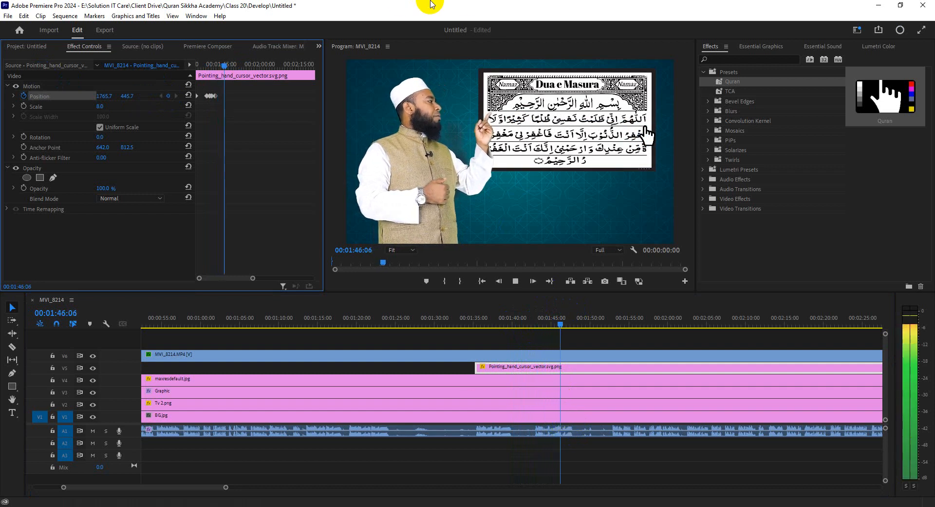
{"action": "left_click", "coordinate": [557, 336]}
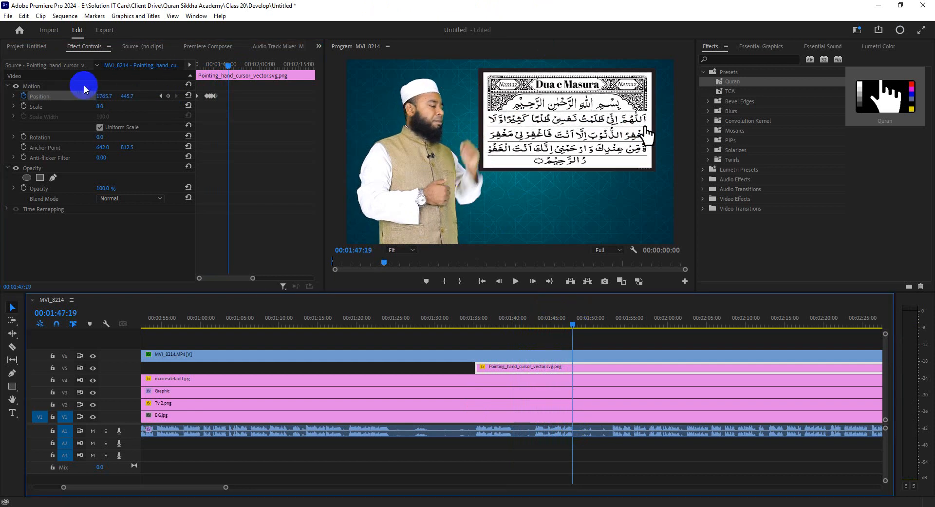
{"action": "left_click", "coordinate": [68, 87]}
{"action": "left_click", "coordinate": [651, 133]}
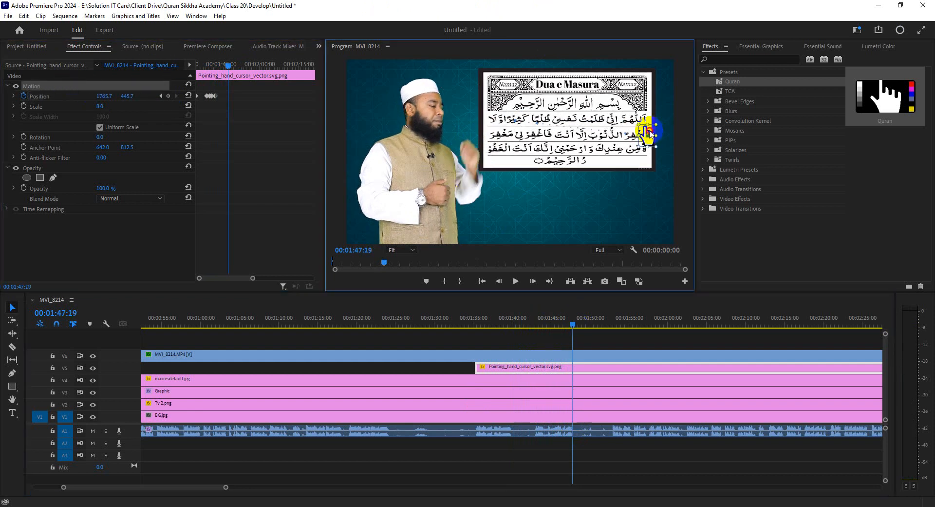
{"action": "left_click_drag", "start_coordinate": [629, 136], "coordinate": [586, 135]}
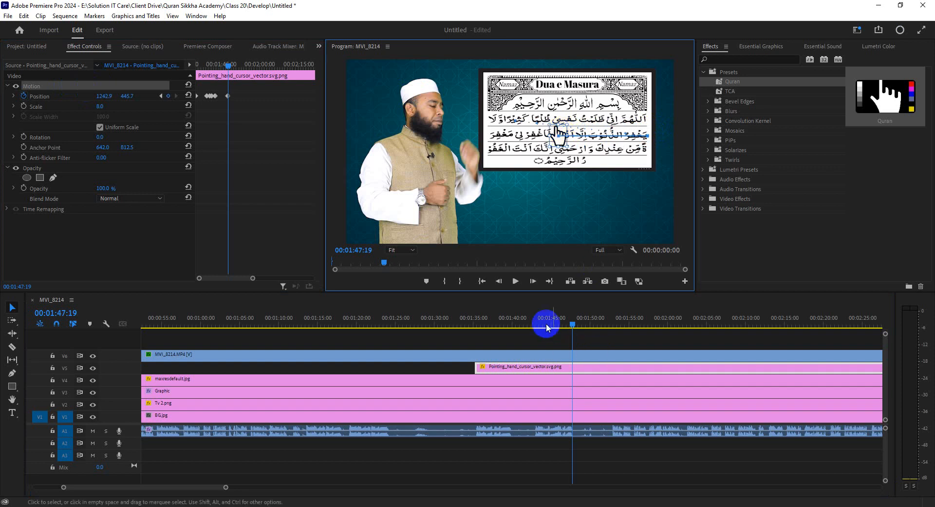
Play back the pointing hand animation from the start of its clip through the recitation to about 00:01:56.
{"action": "left_click_drag", "start_coordinate": [547, 324], "coordinate": [471, 324]}
{"action": "key", "text": "space"}
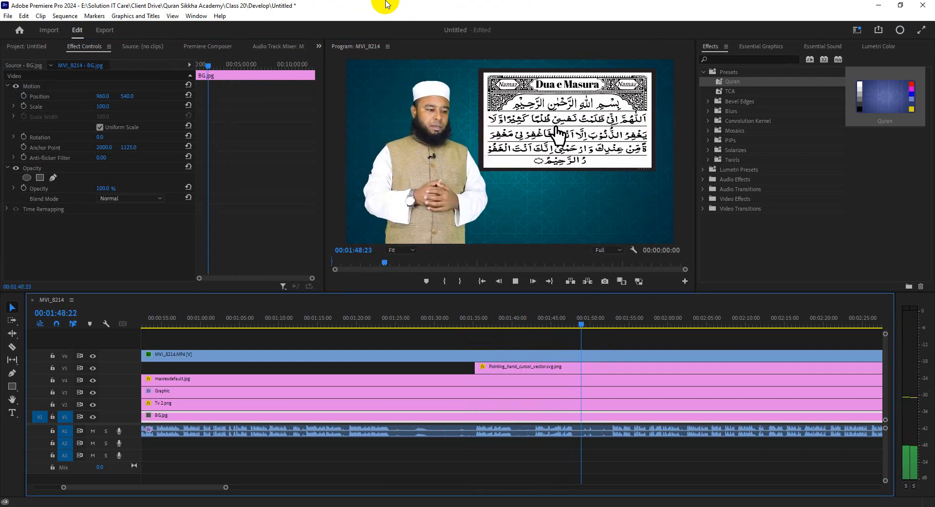
{"action": "left_click", "coordinate": [598, 435]}
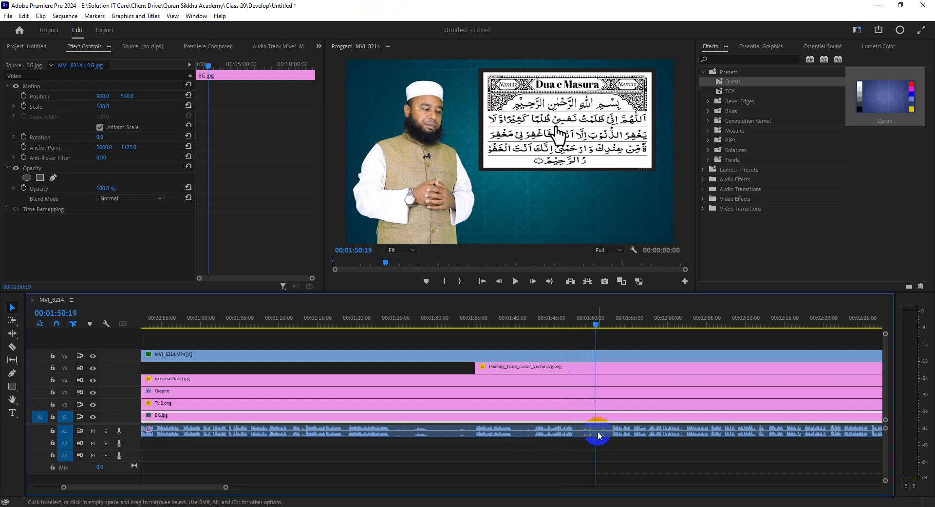
{"action": "left_click", "coordinate": [596, 324]}
{"action": "key", "text": "space"}
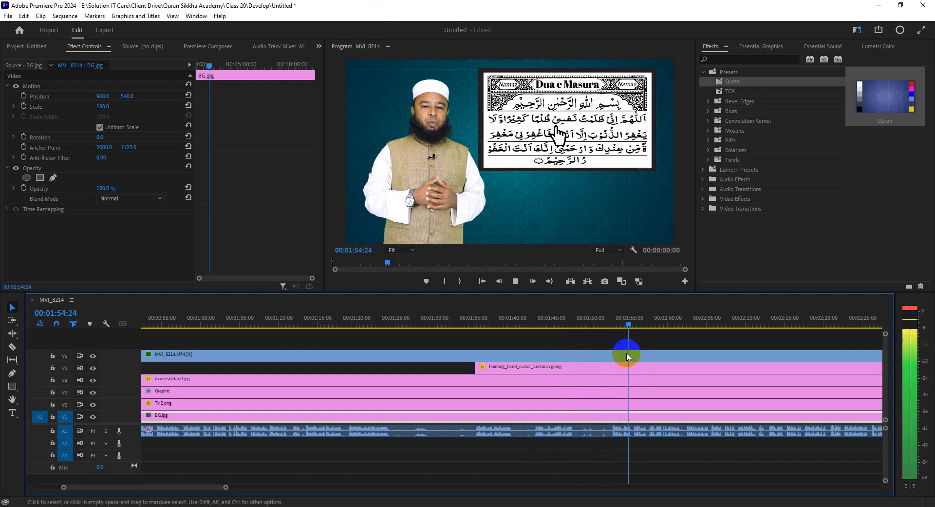
{"action": "key", "text": "space"}
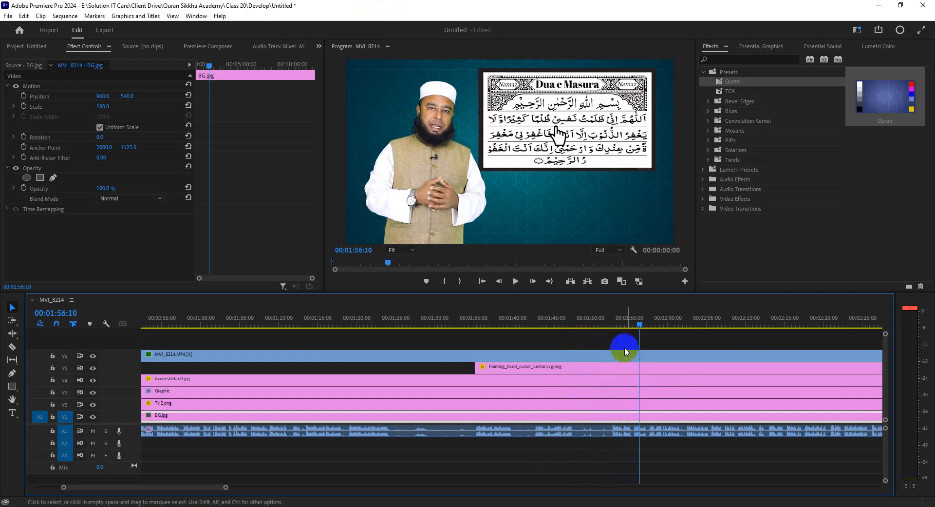
At 00:01:42:23, draw a rectangle shape over the first dua line on the board.
{"action": "left_click_drag", "start_coordinate": [605, 320], "coordinate": [535, 330]}
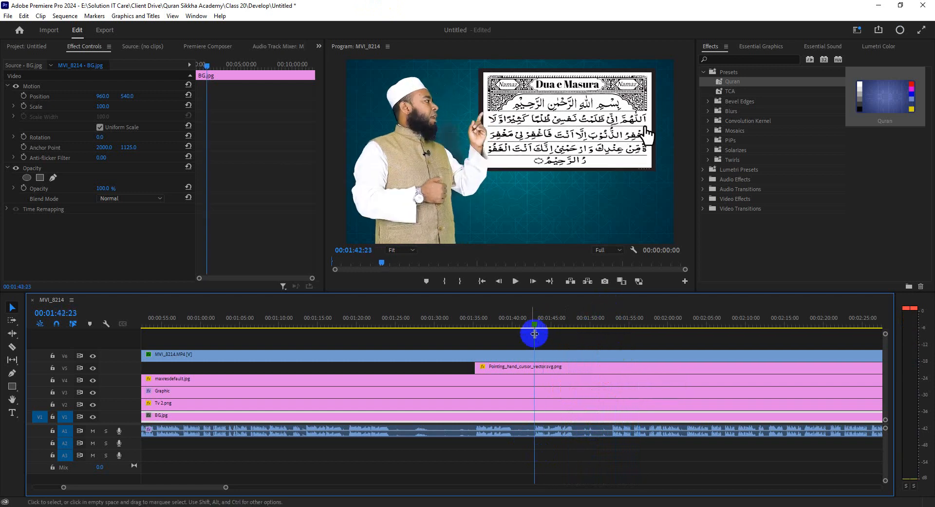
{"action": "left_click", "coordinate": [586, 339]}
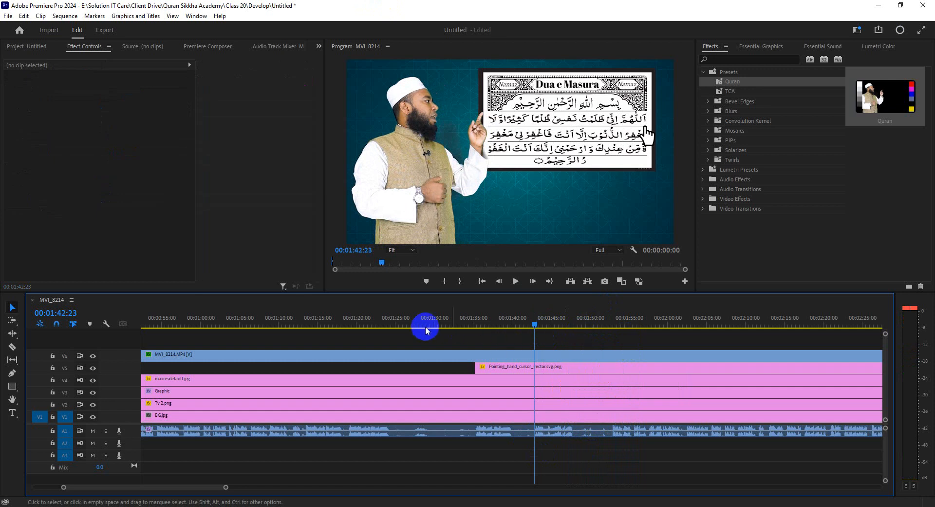
{"action": "left_click", "coordinate": [12, 387]}
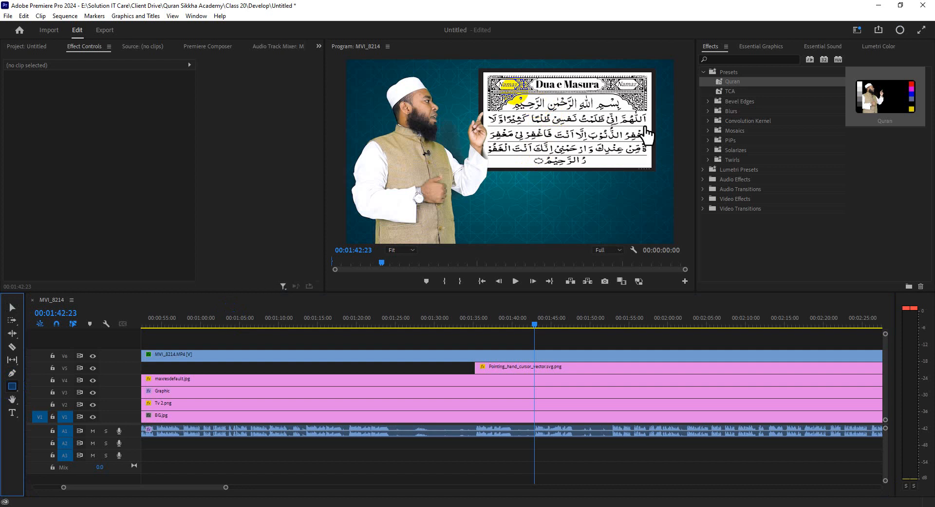
{"action": "left_click_drag", "start_coordinate": [515, 91], "coordinate": [611, 108]}
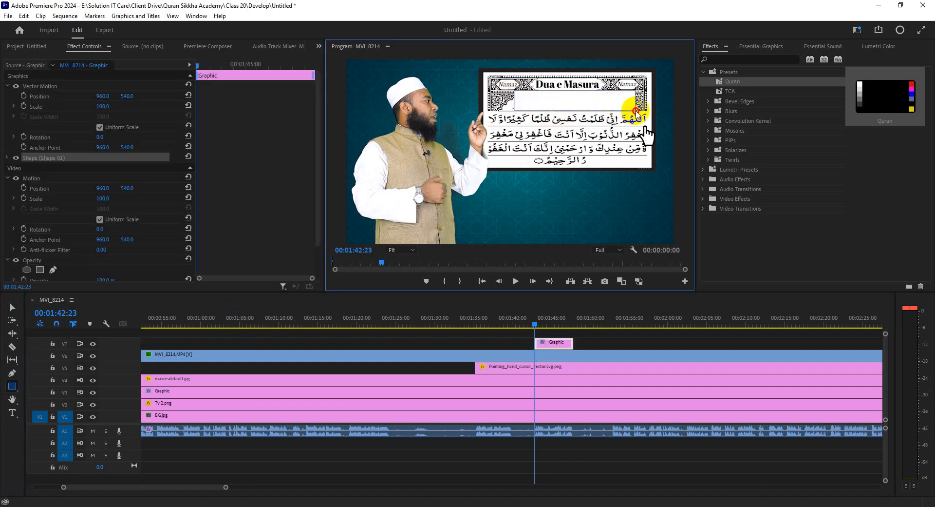
Turn off the rectangle's fill and give it a red FF0000 outer stroke of width 7.
{"action": "left_click", "coordinate": [7, 159]}
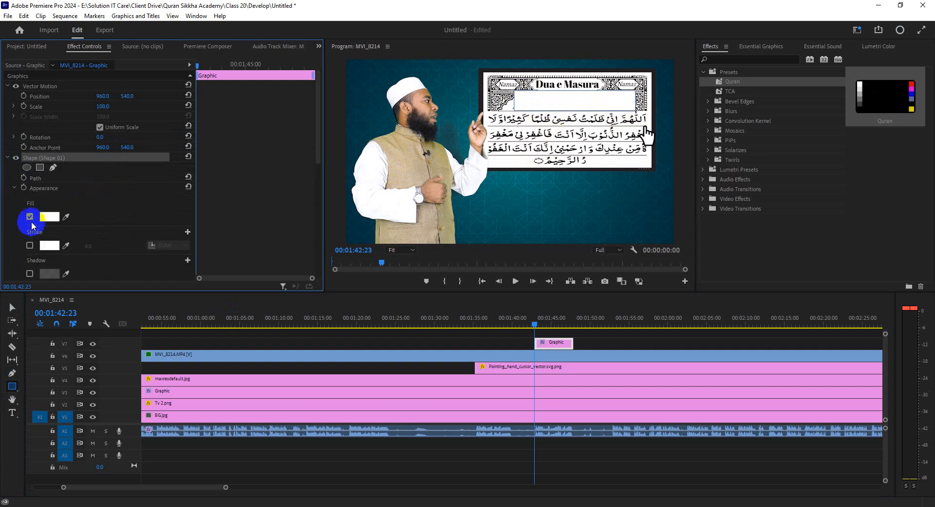
{"action": "left_click", "coordinate": [30, 217]}
{"action": "left_click", "coordinate": [29, 246]}
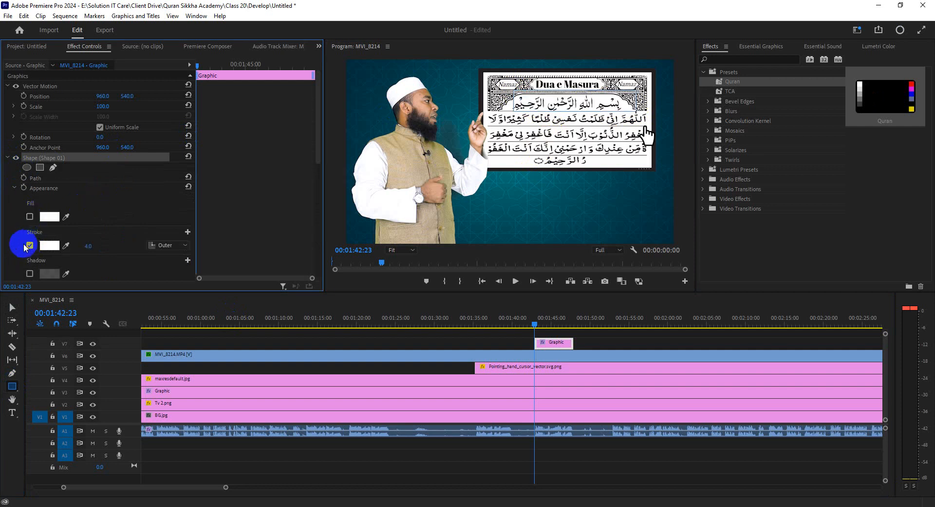
{"action": "left_click", "coordinate": [49, 246]}
{"action": "left_click", "coordinate": [469, 319]}
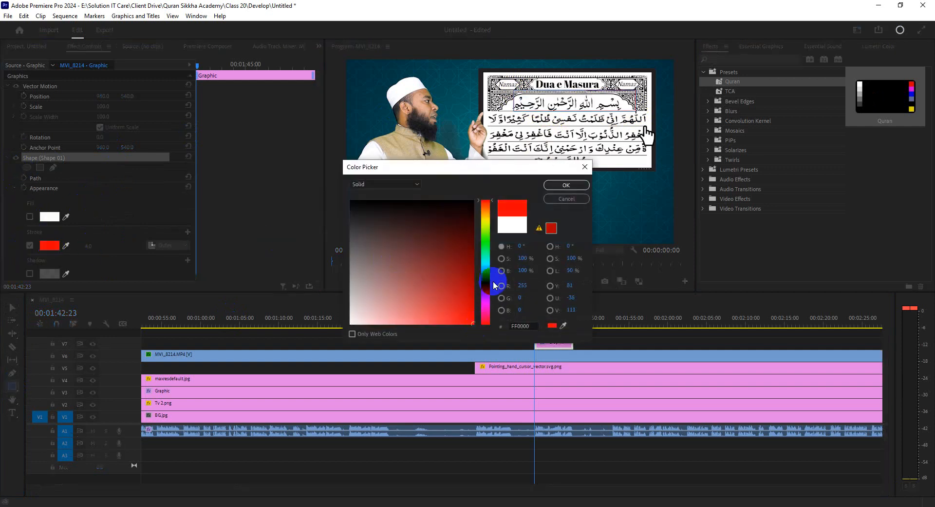
{"action": "left_click", "coordinate": [566, 185]}
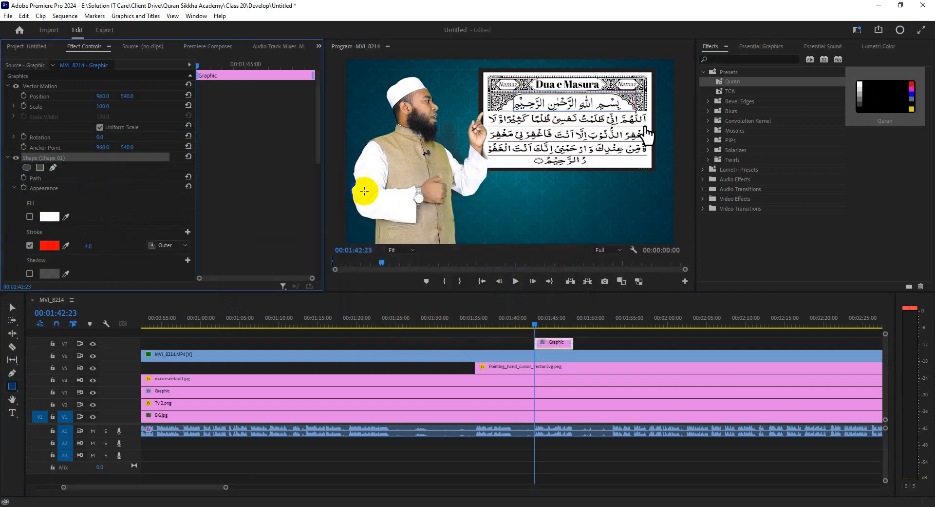
{"action": "left_click", "coordinate": [100, 243]}
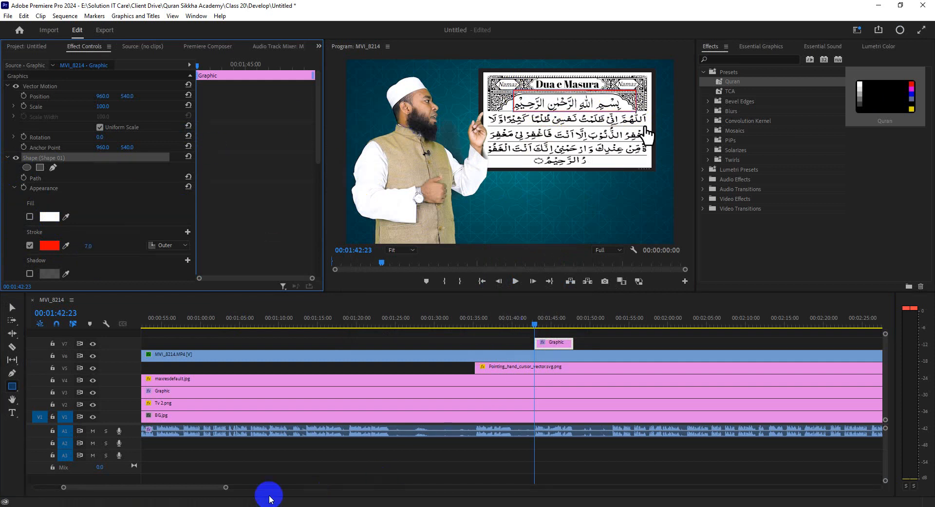
Move the red frame's graphic clip to the start of the pointing hand clip and play it back.
{"action": "left_click_drag", "start_coordinate": [225, 488], "coordinate": [165, 487]}
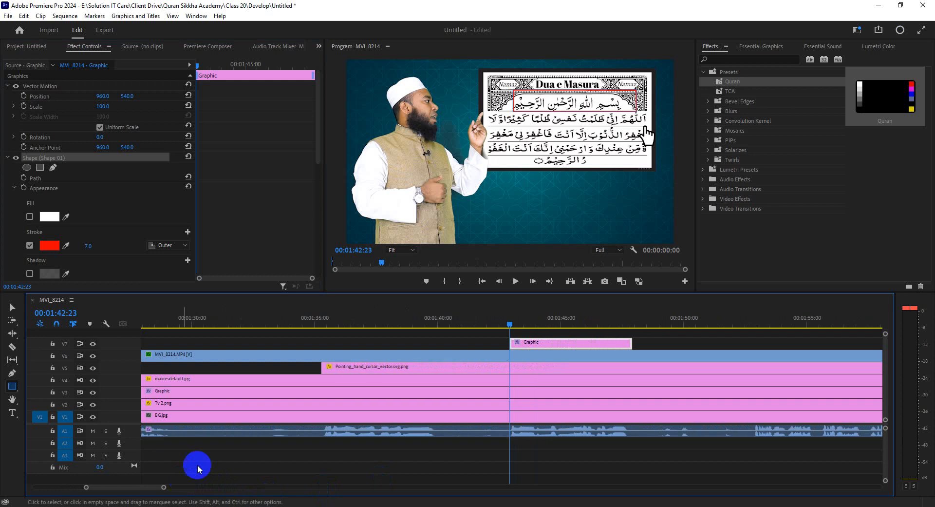
{"action": "left_click_drag", "start_coordinate": [529, 341], "coordinate": [349, 343]}
{"action": "left_click", "coordinate": [330, 319]}
{"action": "key", "text": "space"}
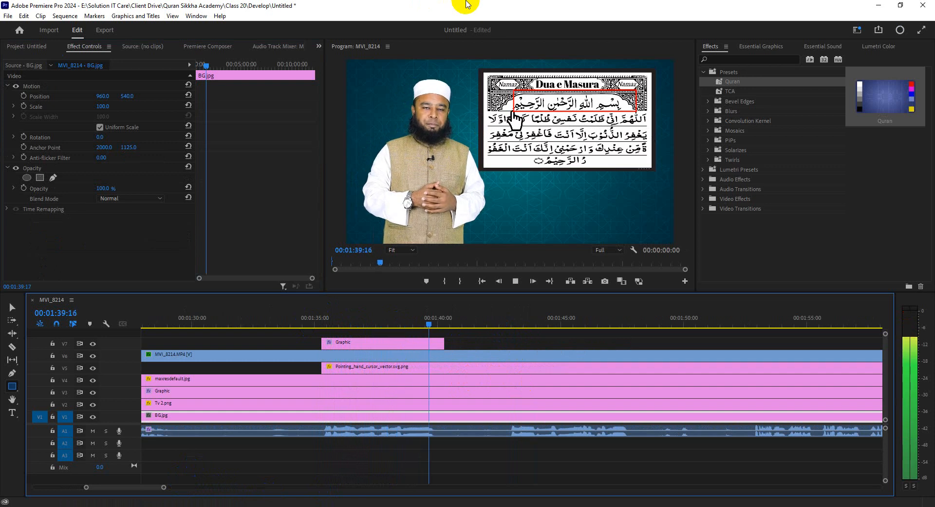
Duplicate the red frame clip directly after the first one and set the copy's position to 960, 630.
{"action": "left_click", "coordinate": [359, 346]}
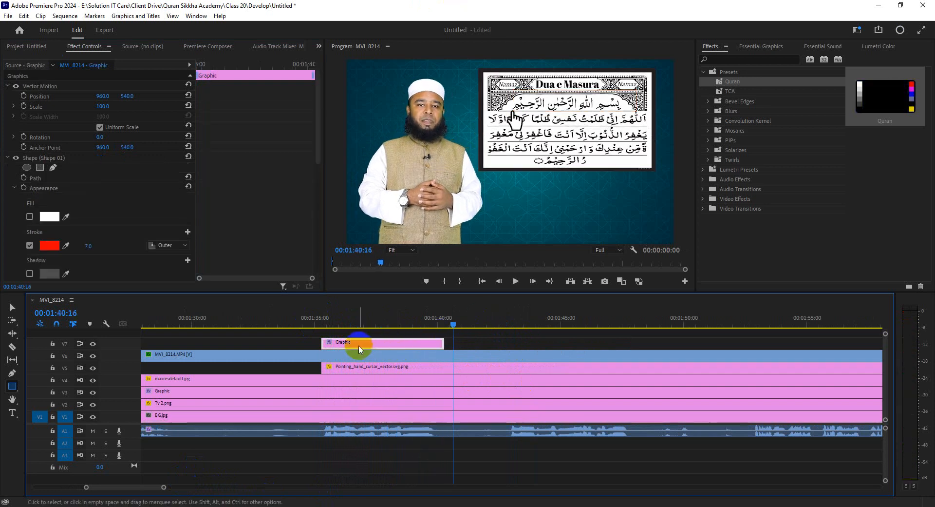
{"action": "left_click_drag", "start_coordinate": [360, 347], "coordinate": [482, 349]}
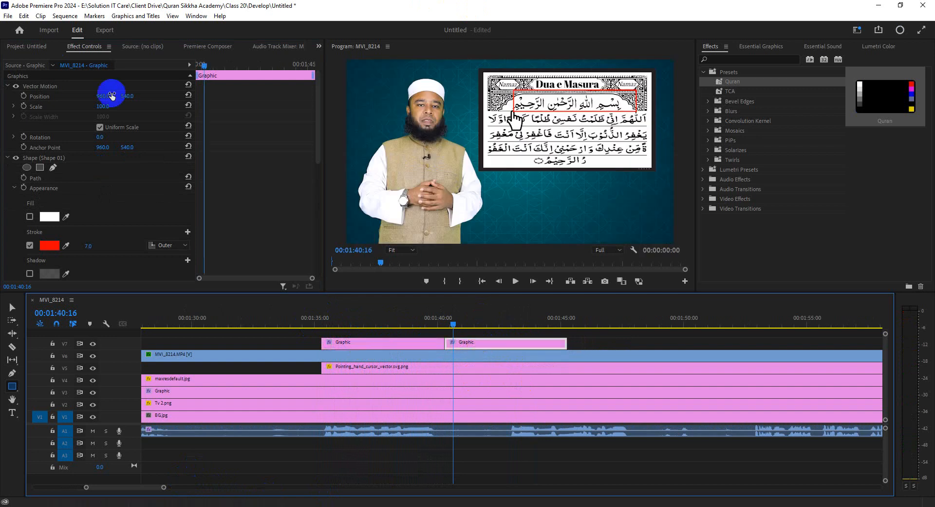
{"action": "left_click_drag", "start_coordinate": [138, 96], "coordinate": [169, 95]}
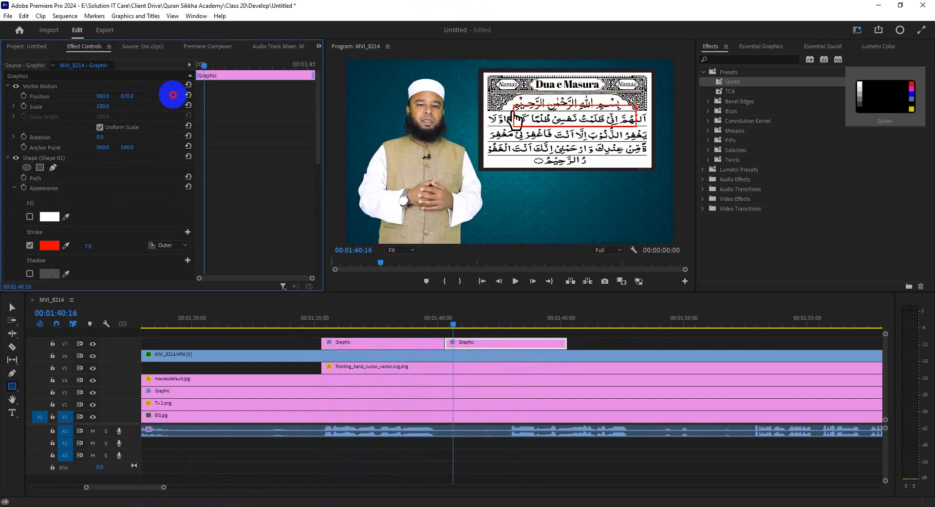
Lower the top edge of the duplicated frame to fit the second dua line and play the transition from about 00:01:40.
{"action": "left_click", "coordinate": [529, 344]}
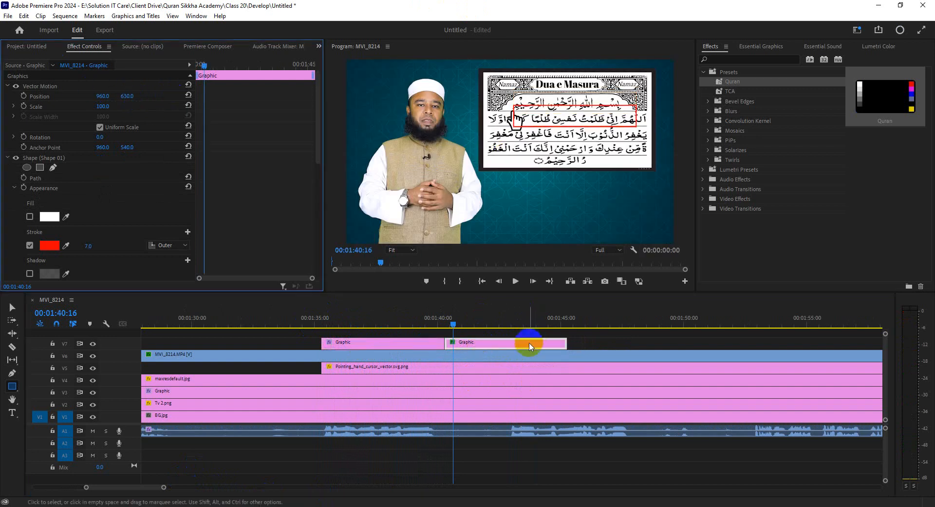
{"action": "left_click", "coordinate": [59, 180]}
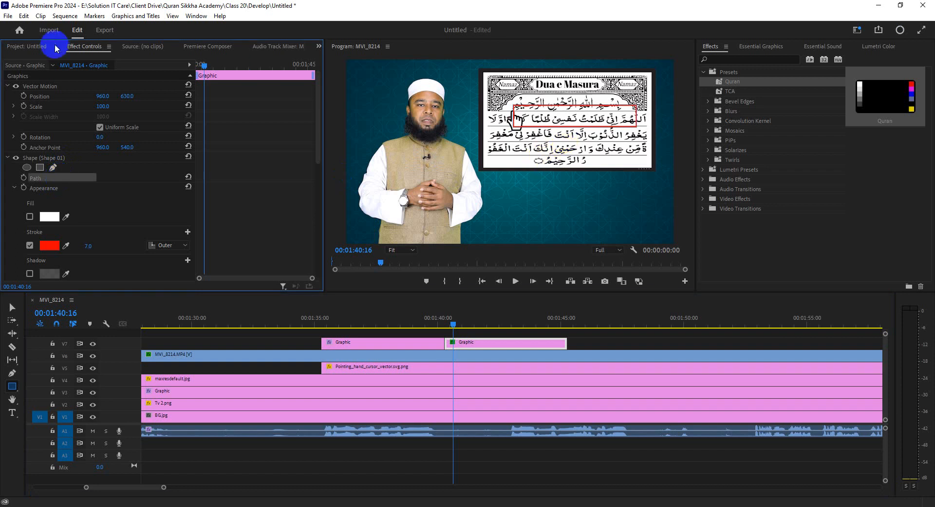
{"action": "left_click", "coordinate": [12, 307]}
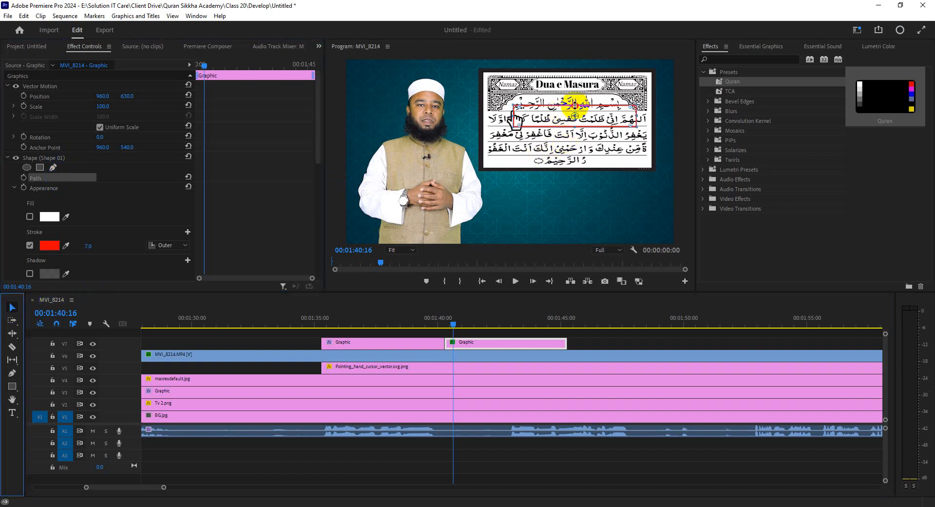
{"action": "left_click_drag", "start_coordinate": [574, 104], "coordinate": [575, 110]}
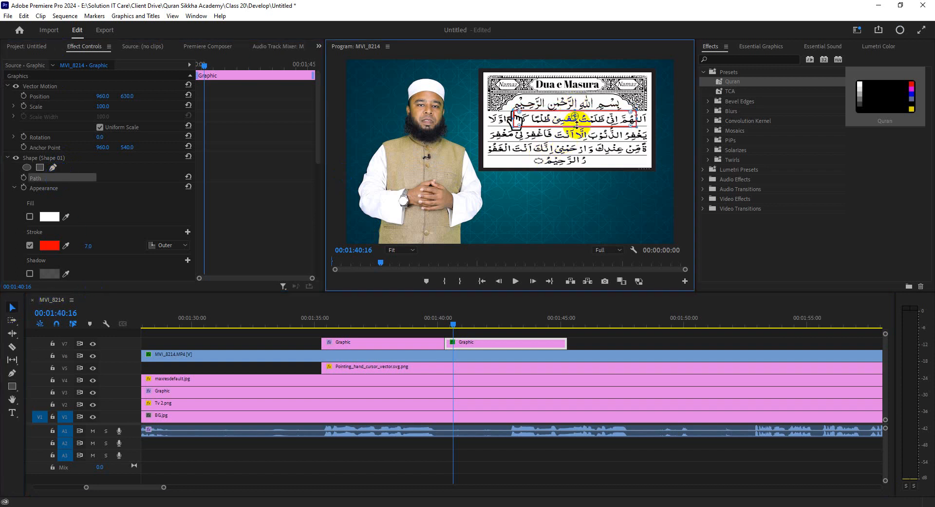
{"action": "left_click", "coordinate": [441, 324]}
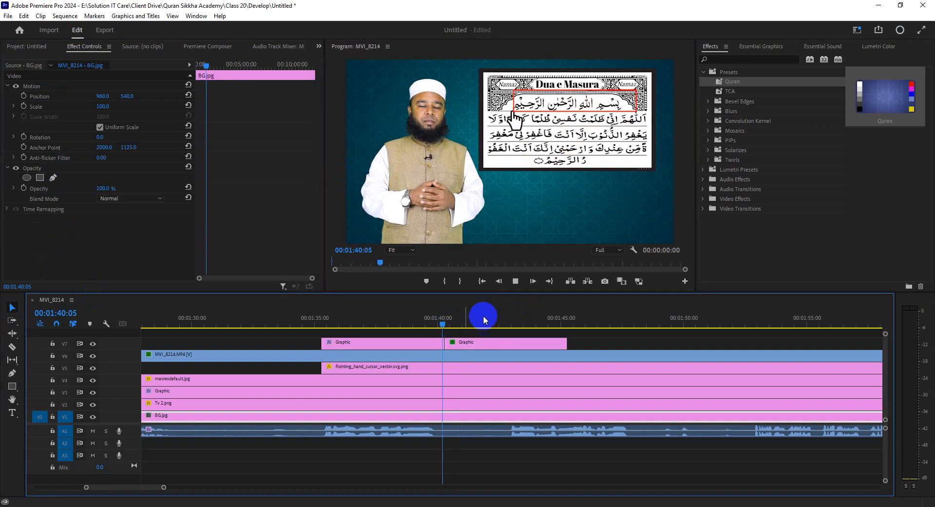
Select the second red frame's shape and shift it sideways to enclose the opening words of the board's second line, playing it from about 00:01:40.
{"action": "key", "text": "space"}
{"action": "left_click", "coordinate": [484, 341]}
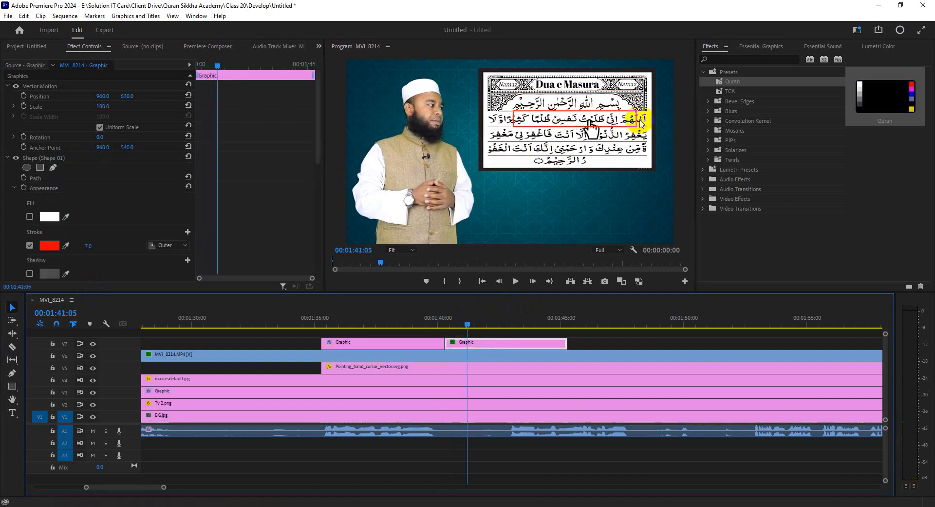
{"action": "left_click", "coordinate": [66, 180]}
{"action": "left_click", "coordinate": [636, 120]}
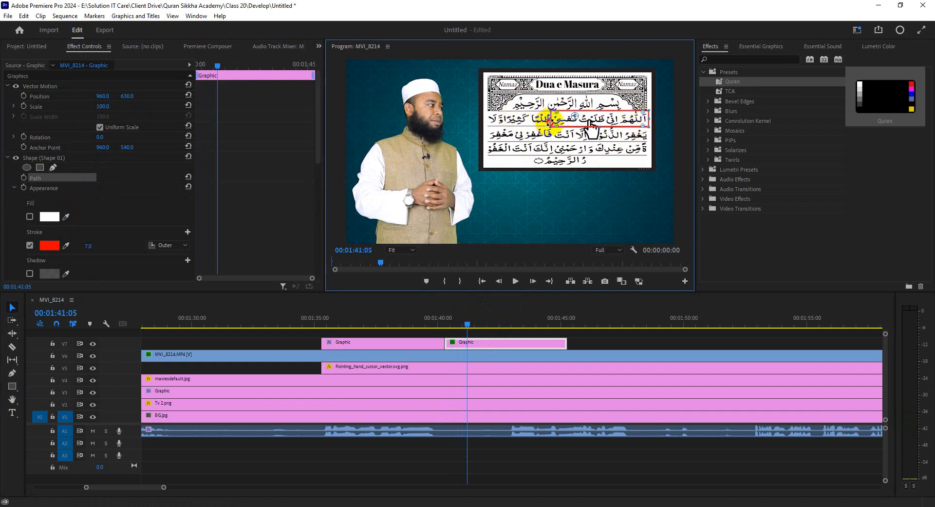
{"action": "left_click", "coordinate": [443, 324]}
{"action": "key", "text": "space"}
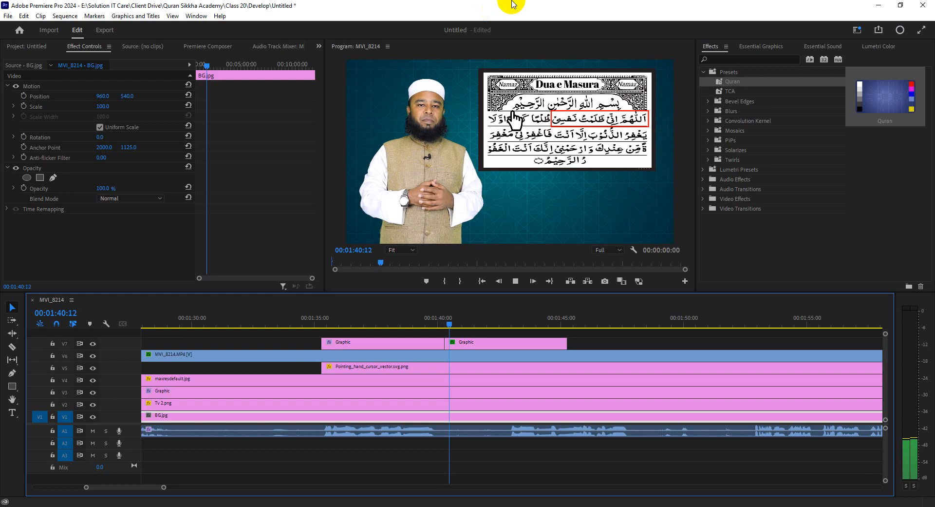
Move the cut between the two red frame clips to about 00:01:41 and play back the changeover.
{"action": "left_click", "coordinate": [450, 347]}
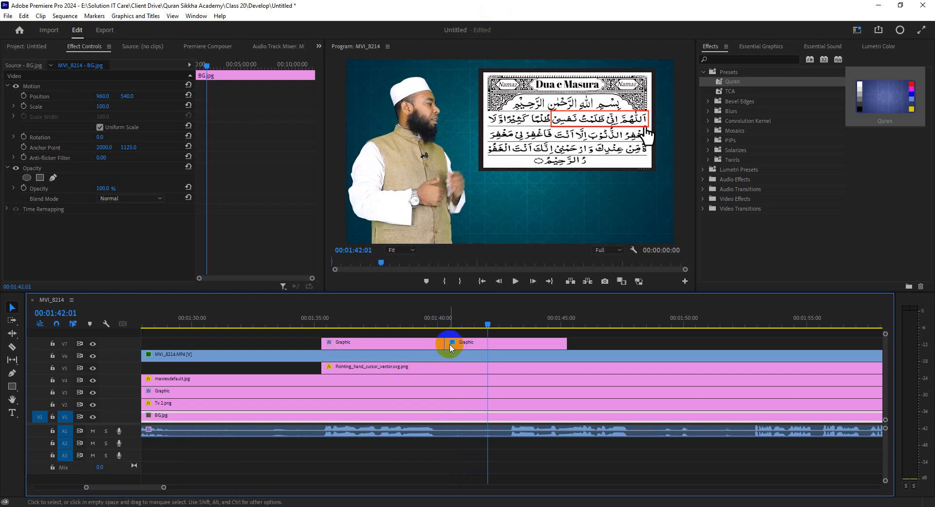
{"action": "left_click_drag", "start_coordinate": [448, 345], "coordinate": [464, 344]}
{"action": "left_click", "coordinate": [449, 324]}
{"action": "key", "text": "space"}
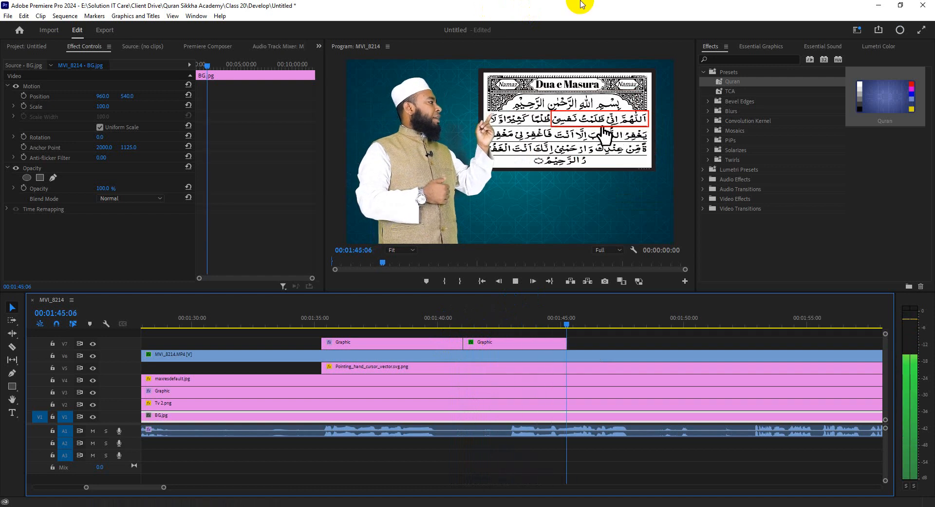
{"action": "left_click_drag", "start_coordinate": [539, 322], "coordinate": [521, 322]}
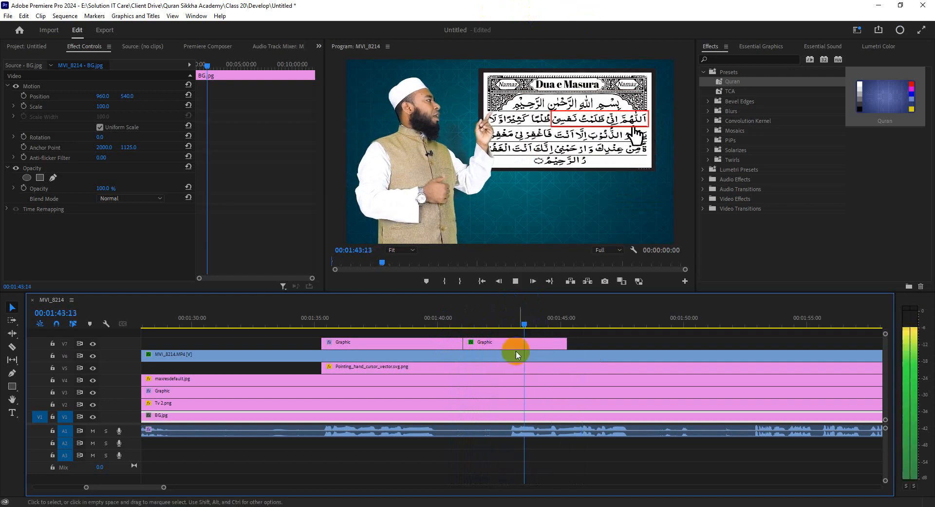
{"action": "left_click", "coordinate": [511, 343]}
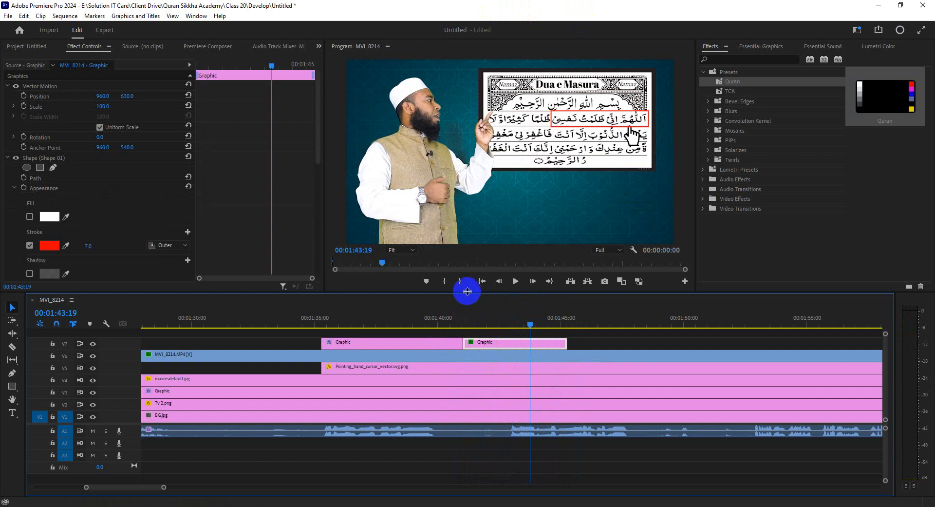
Restack the clips with the speaker video on V7, the pointing hand on V6 and the red frames on V5.
{"action": "left_click_drag", "start_coordinate": [467, 291], "coordinate": [470, 259]}
{"action": "left_click", "coordinate": [340, 345]}
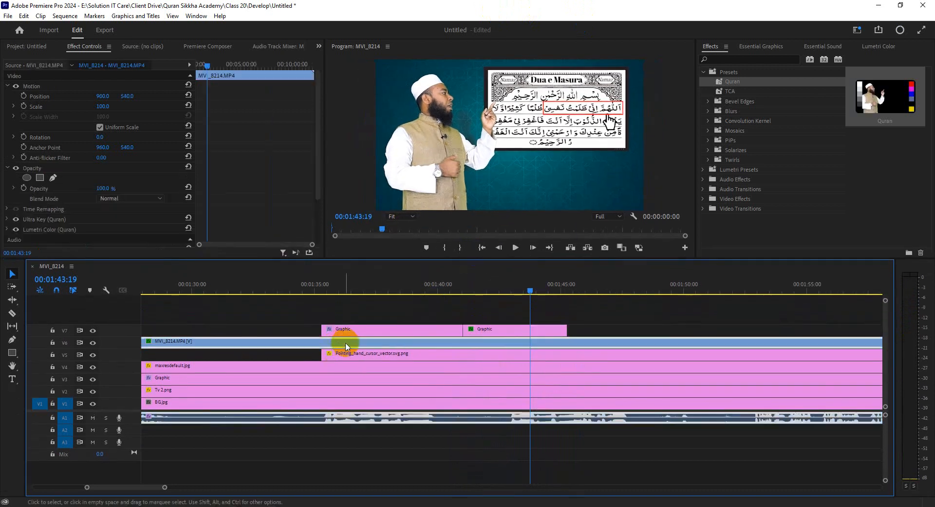
{"action": "left_click_drag", "start_coordinate": [164, 487], "coordinate": [246, 488]}
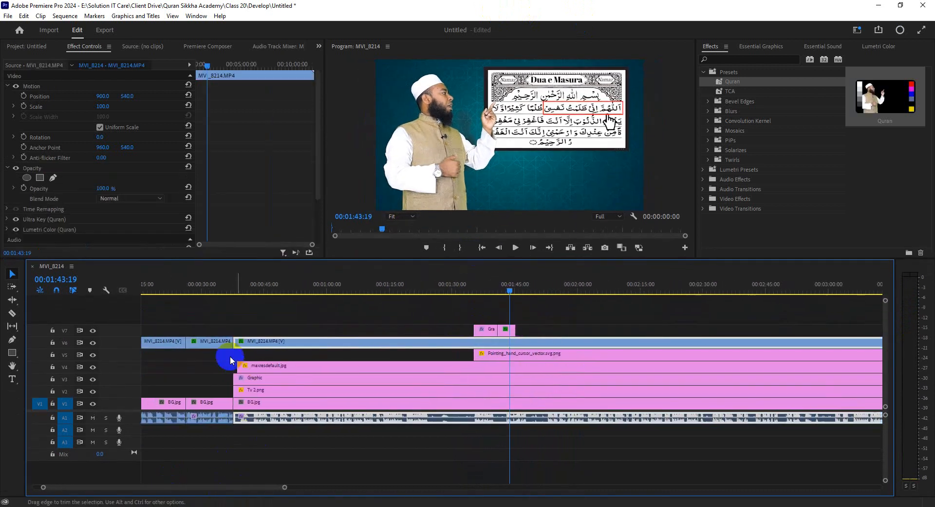
{"action": "left_click_drag", "start_coordinate": [261, 342], "coordinate": [258, 316]}
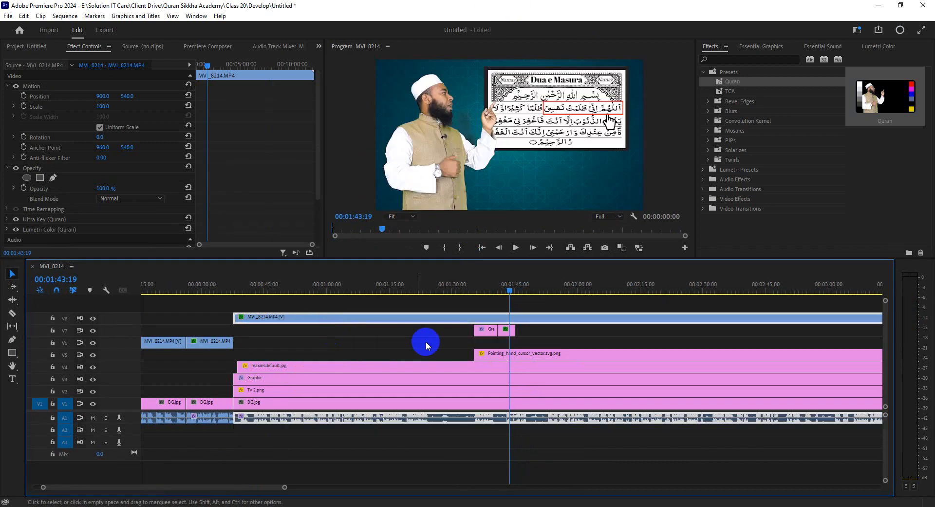
{"action": "left_click", "coordinate": [496, 354]}
{"action": "left_click_drag", "start_coordinate": [497, 342], "coordinate": [482, 354]}
{"action": "left_click", "coordinate": [531, 330]}
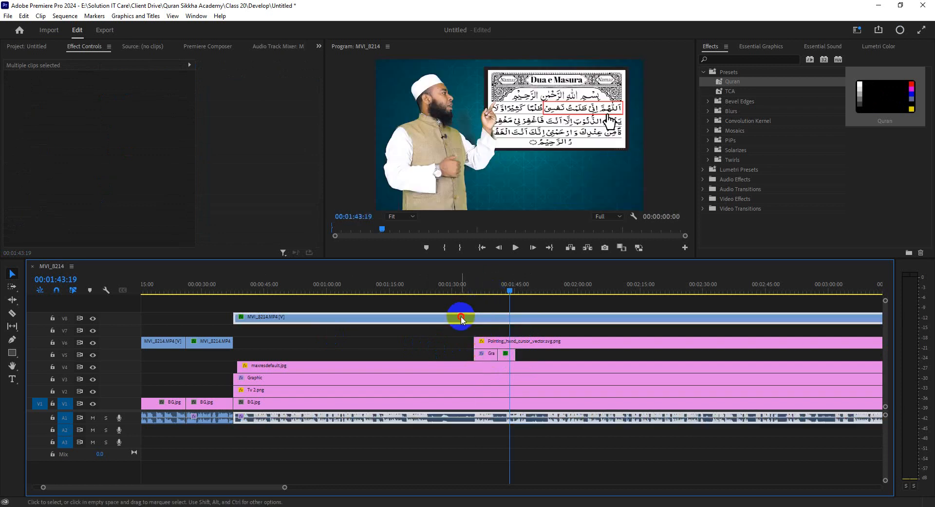
{"action": "left_click_drag", "start_coordinate": [463, 319], "coordinate": [463, 332]}
{"action": "left_click_drag", "start_coordinate": [485, 286], "coordinate": [469, 302]}
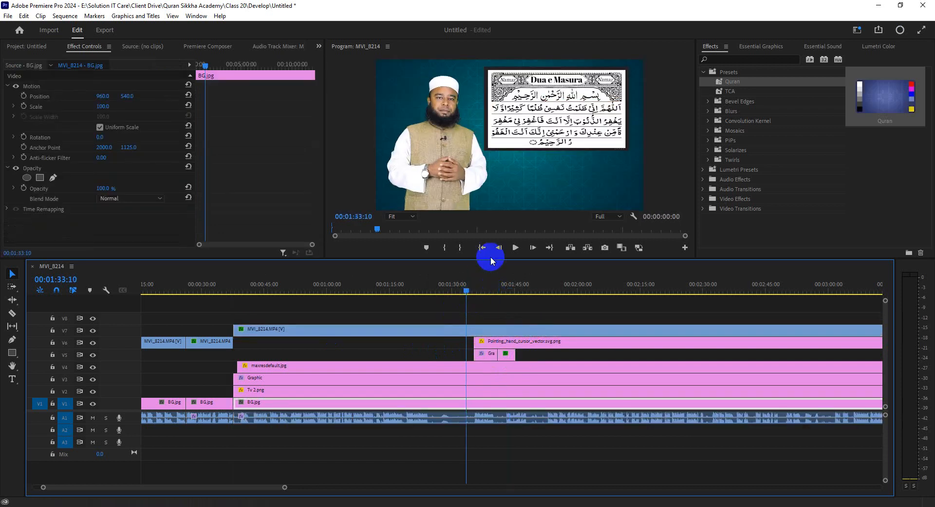
{"action": "left_click_drag", "start_coordinate": [489, 259], "coordinate": [539, 303]}
Play the recitation from the end of the second red frame past 00:01:53 to check the hand and highlight timing.
{"action": "key", "text": "space"}
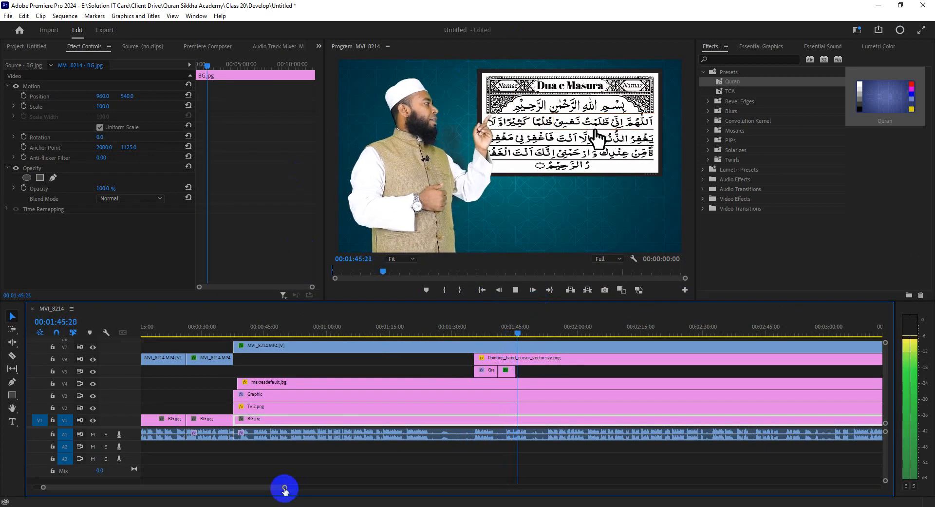
{"action": "left_click_drag", "start_coordinate": [285, 487], "coordinate": [243, 476]}
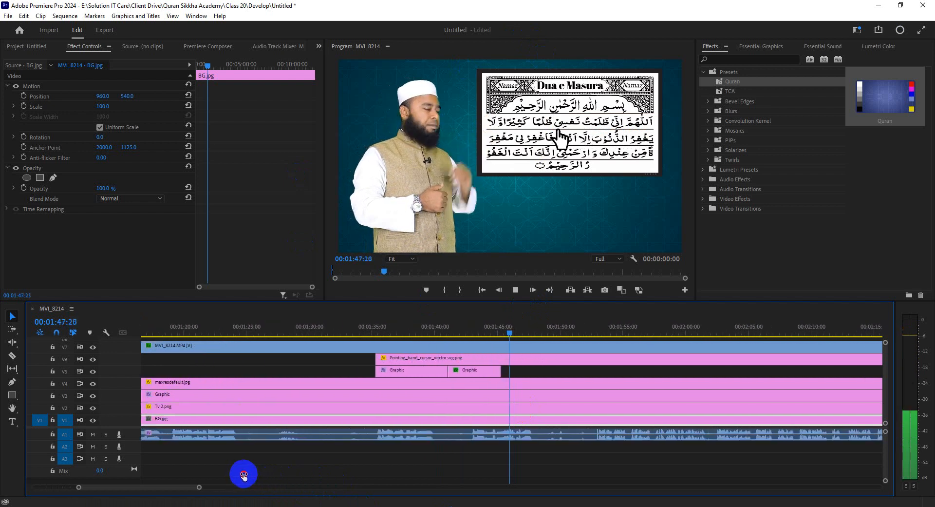
{"action": "left_click", "coordinate": [519, 356]}
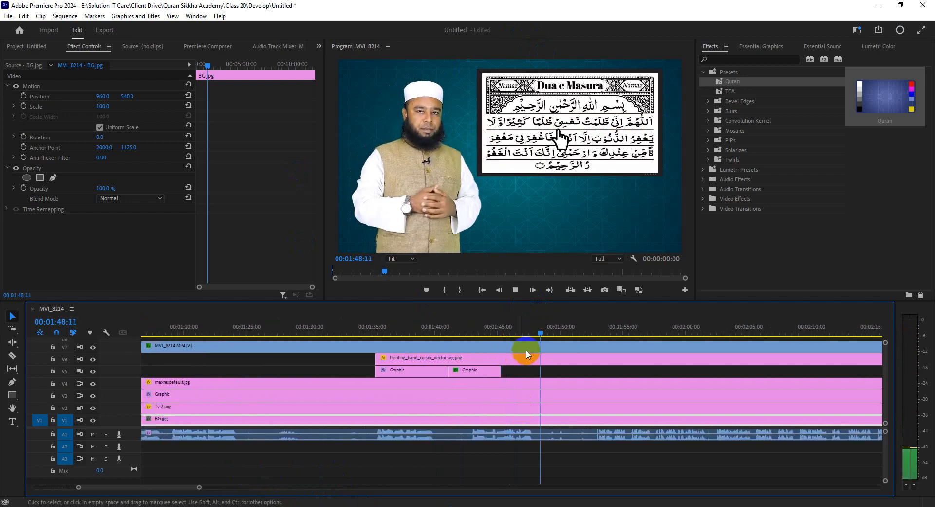
{"action": "left_click_drag", "start_coordinate": [590, 323], "coordinate": [597, 333]}
{"action": "key", "text": "space"}
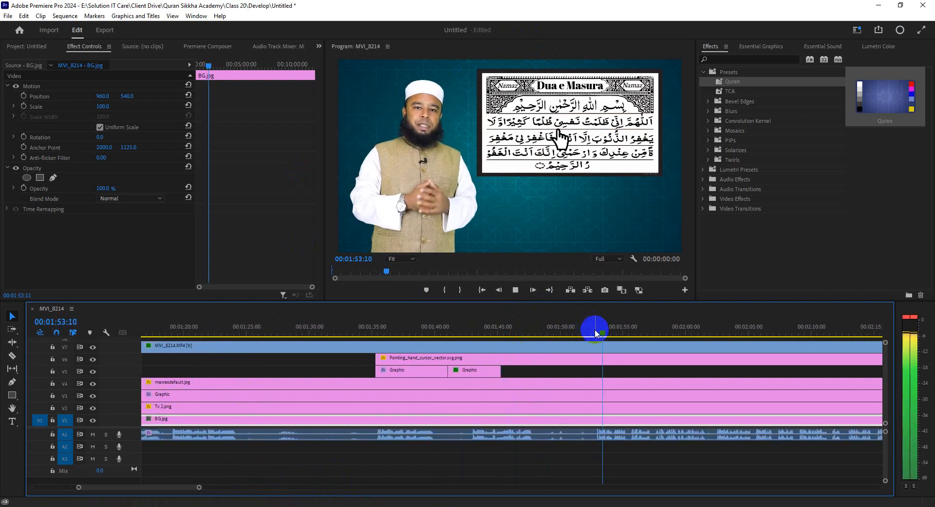
{"action": "left_click_drag", "start_coordinate": [198, 488], "coordinate": [287, 489]}
Lower the computer's speaker volume to 18.
{"action": "left_click", "coordinate": [831, 506]}
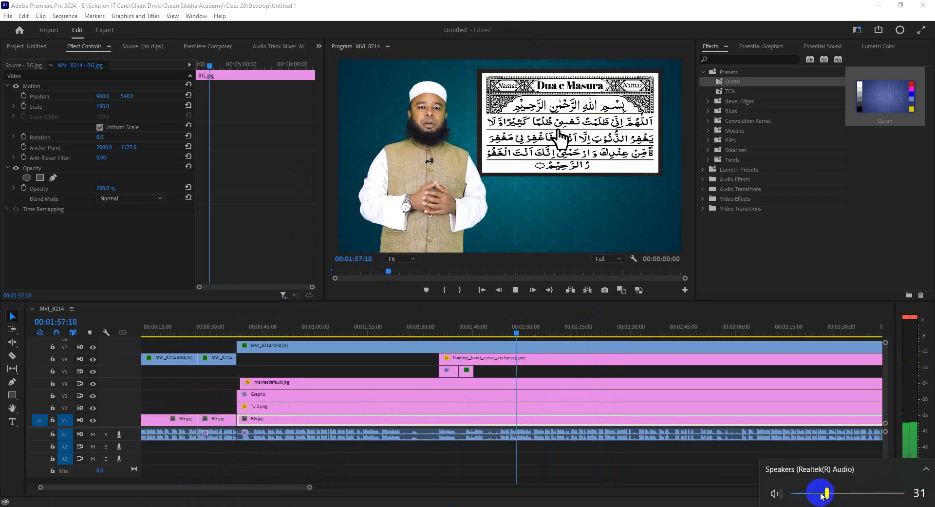
{"action": "scroll", "coordinate": [828, 503], "scroll_direction": "down", "scroll_amount": 7}
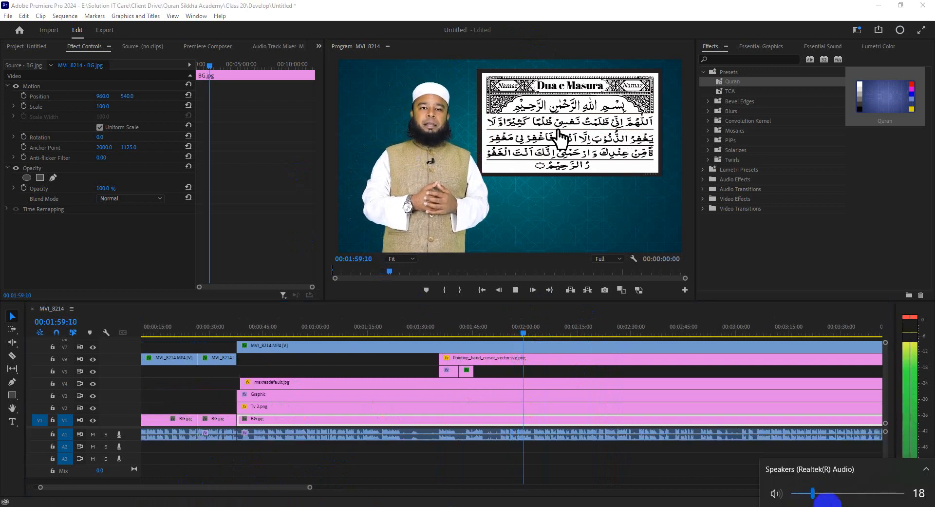
{"action": "left_click", "coordinate": [653, 468]}
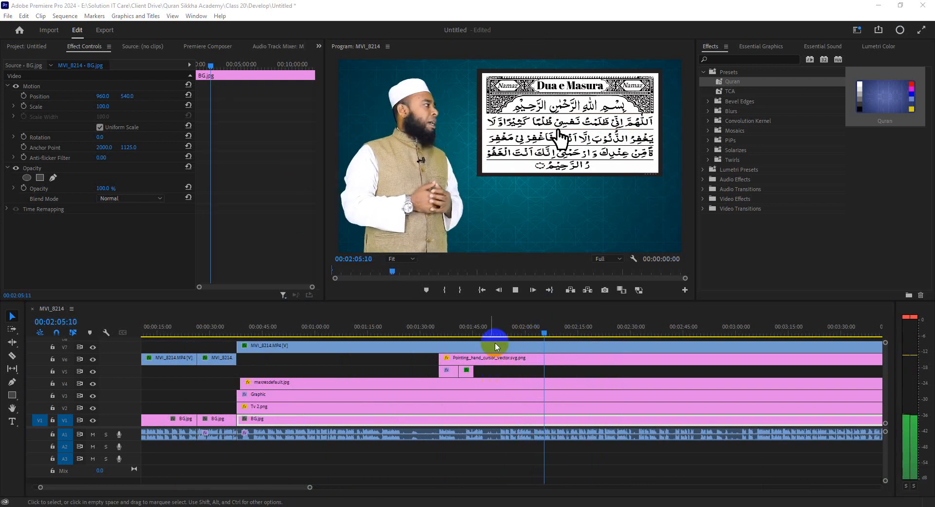
Preview the recitation at about 00:02:41, then return to the end of the second red frame clip.
{"action": "left_click", "coordinate": [541, 336]}
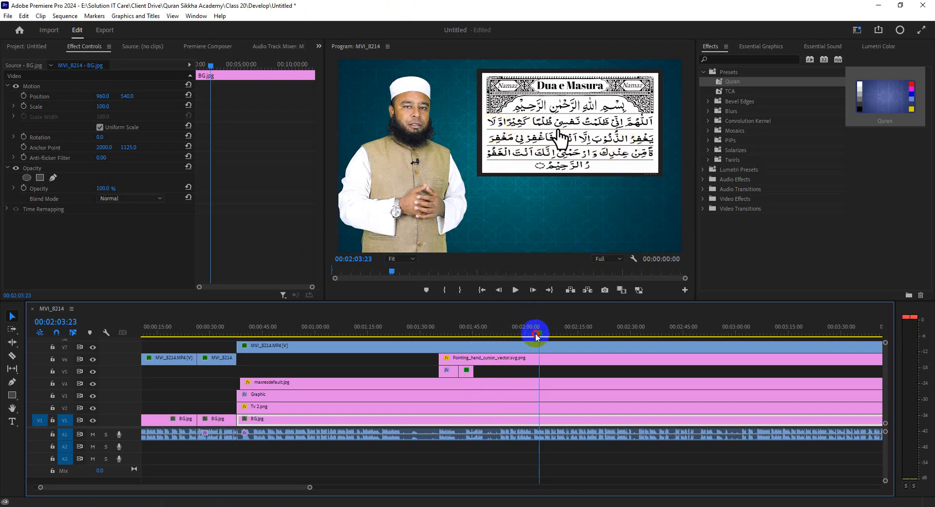
{"action": "left_click_drag", "start_coordinate": [536, 334], "coordinate": [670, 334]}
{"action": "key", "text": "space"}
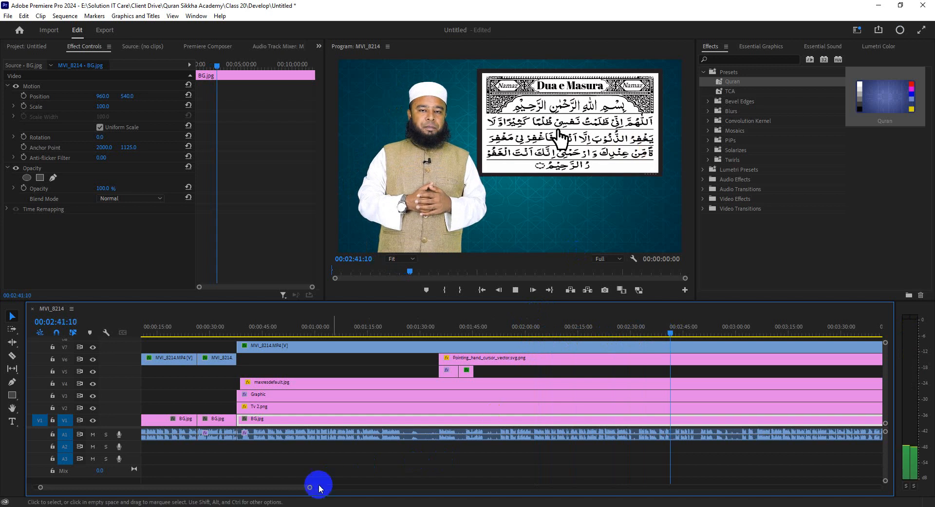
{"action": "mouse_move", "coordinate": [310, 488]}
{"action": "left_mouse_down"}
{"action": "mouse_move", "coordinate": [332, 486]}
{"action": "mouse_move", "coordinate": [314, 484]}
{"action": "left_mouse_up"}
{"action": "left_click", "coordinate": [326, 335]}
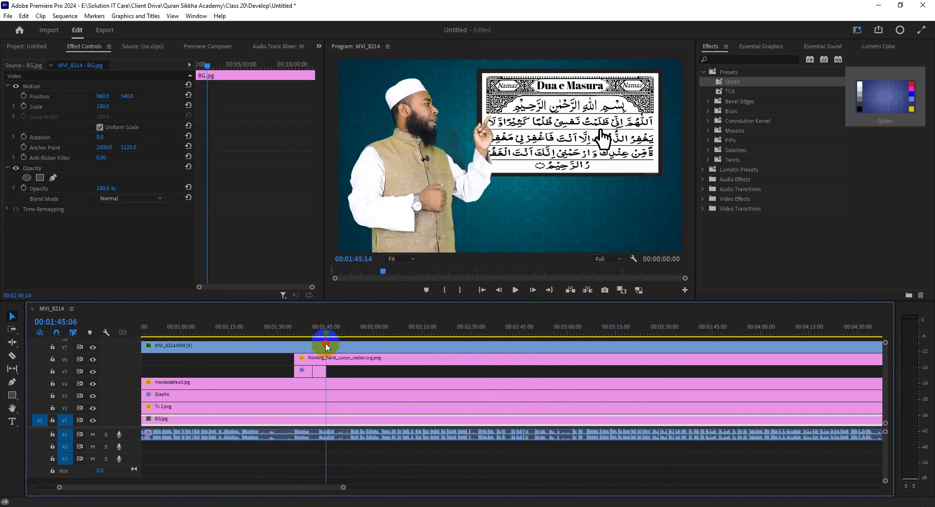
Extend the second red frame clip's end in stages to about 00:03:06, previewing the recitation along the way.
{"action": "left_click_drag", "start_coordinate": [326, 346], "coordinate": [456, 371]}
{"action": "left_click", "coordinate": [404, 329]}
{"action": "key", "text": "space"}
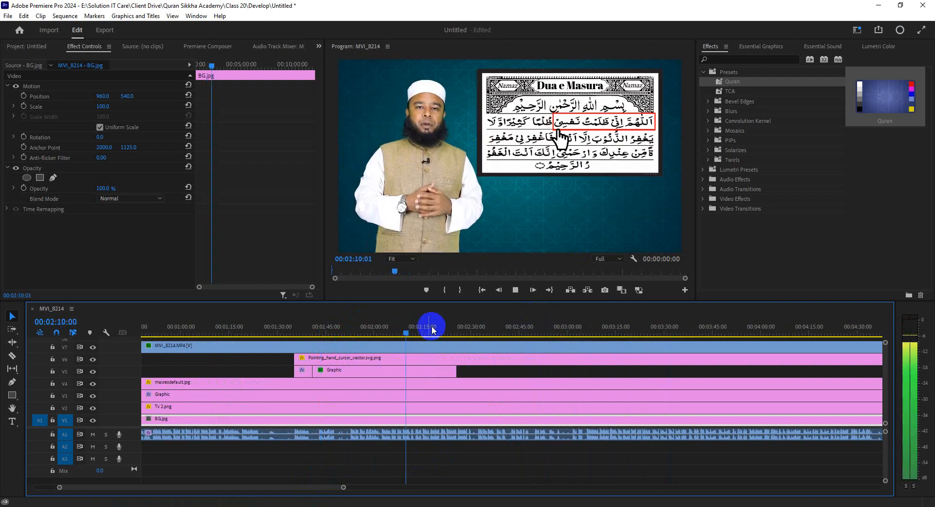
{"action": "left_click_drag", "start_coordinate": [425, 334], "coordinate": [448, 336]}
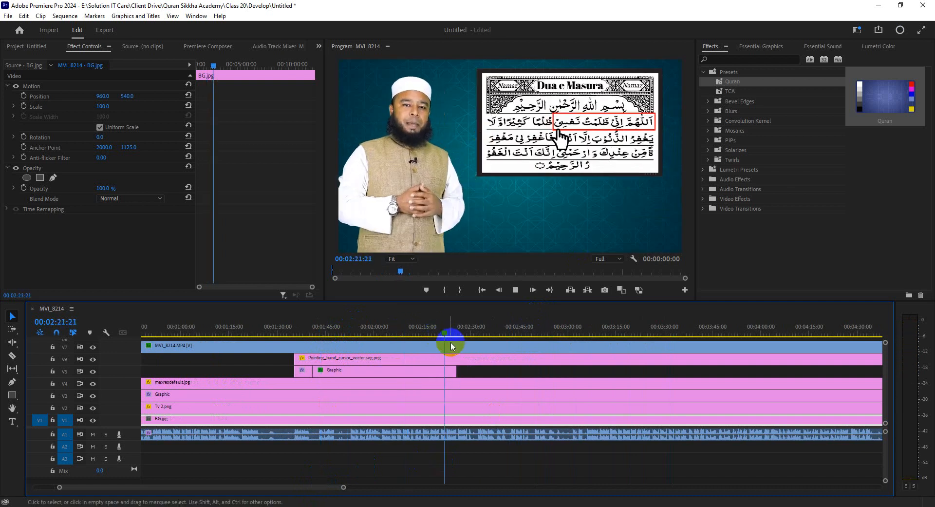
{"action": "left_click_drag", "start_coordinate": [453, 372], "coordinate": [554, 372]}
{"action": "left_click", "coordinate": [530, 336]}
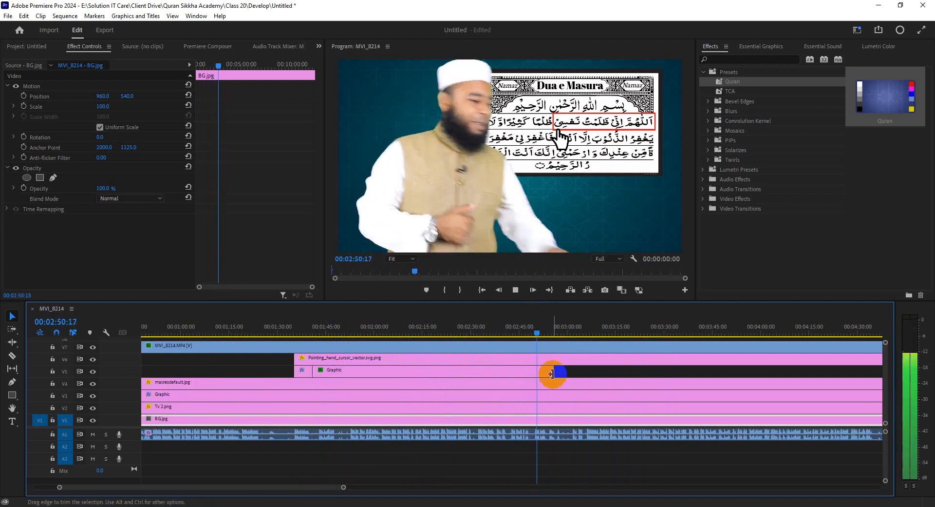
{"action": "left_click_drag", "start_coordinate": [553, 373], "coordinate": [586, 370]}
{"action": "left_click_drag", "start_coordinate": [555, 328], "coordinate": [575, 333]}
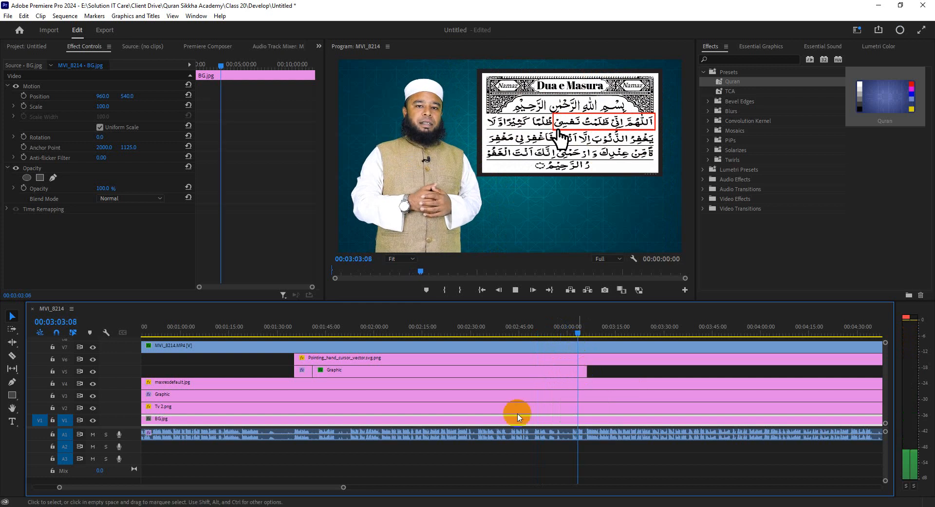
Extend the second red frame clip's end further to about 00:03:36 on V5.
{"action": "left_click_drag", "start_coordinate": [345, 486], "coordinate": [258, 487]}
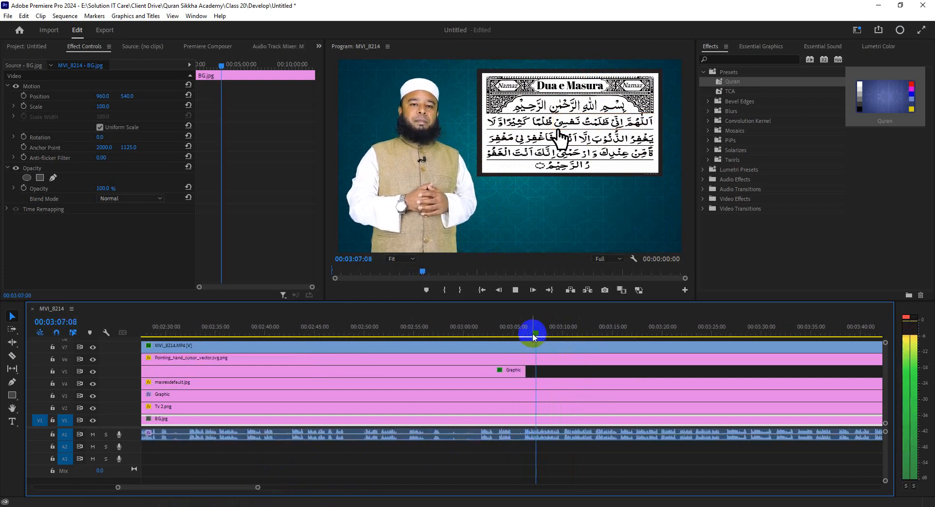
{"action": "left_click_drag", "start_coordinate": [525, 370], "coordinate": [820, 369]}
{"action": "key", "text": "space"}
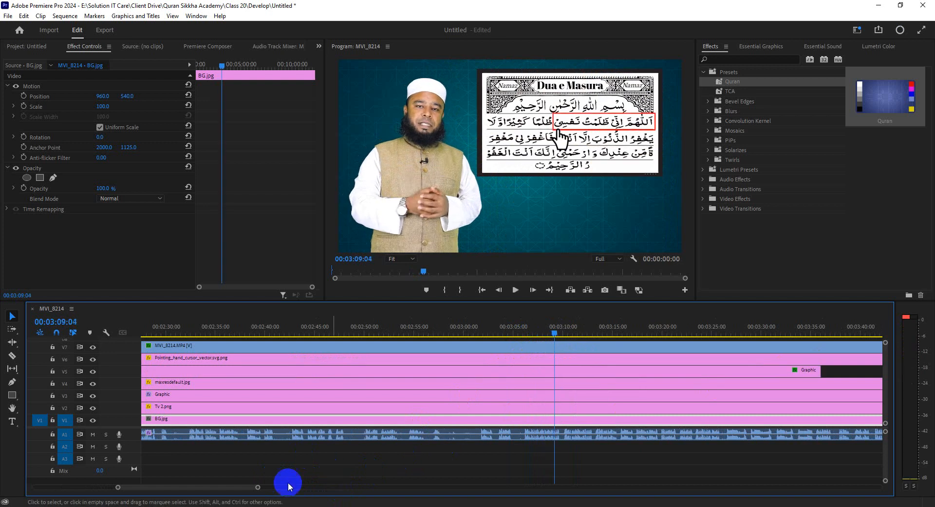
{"action": "left_click_drag", "start_coordinate": [257, 487], "coordinate": [514, 487]}
Scrub ahead from about 00:03:45 to 00:07:52 to examine where the speaker points at the board again.
{"action": "left_click", "coordinate": [458, 334]}
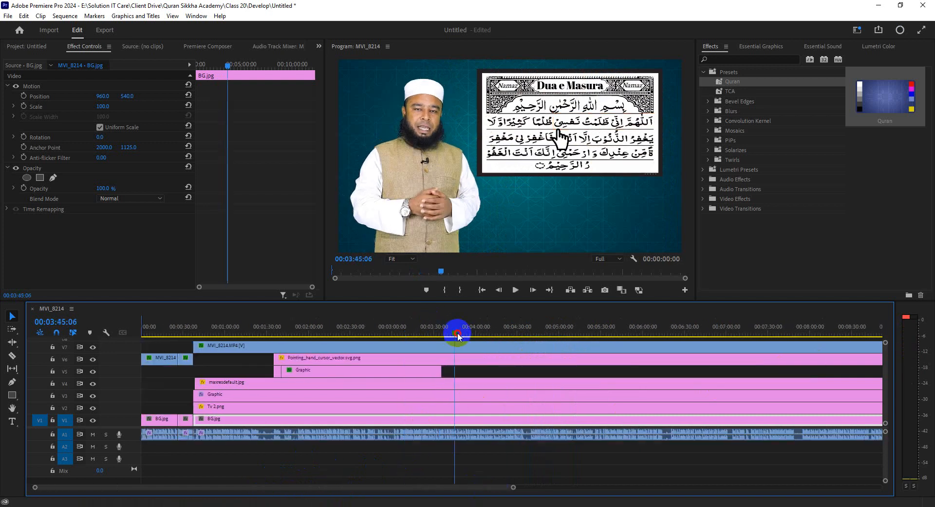
{"action": "left_click_drag", "start_coordinate": [458, 334], "coordinate": [597, 334]}
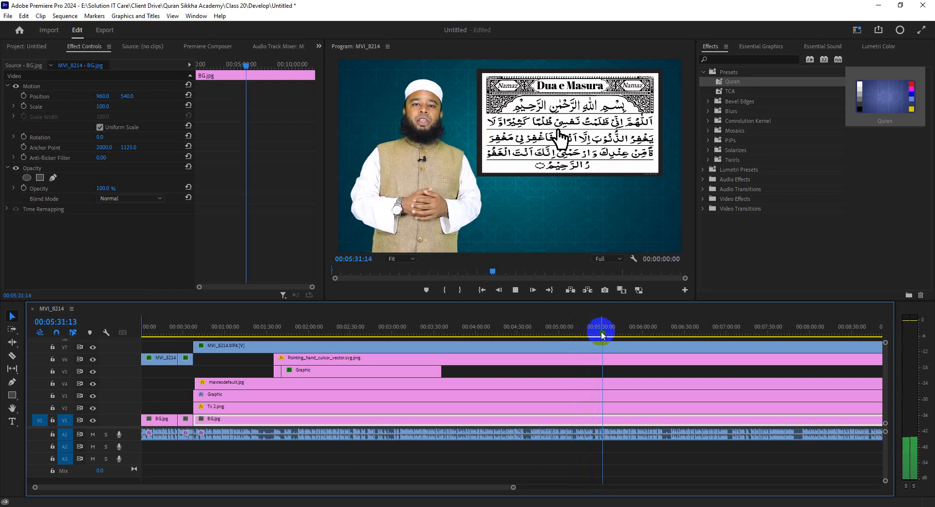
{"action": "left_click_drag", "start_coordinate": [603, 334], "coordinate": [599, 336]}
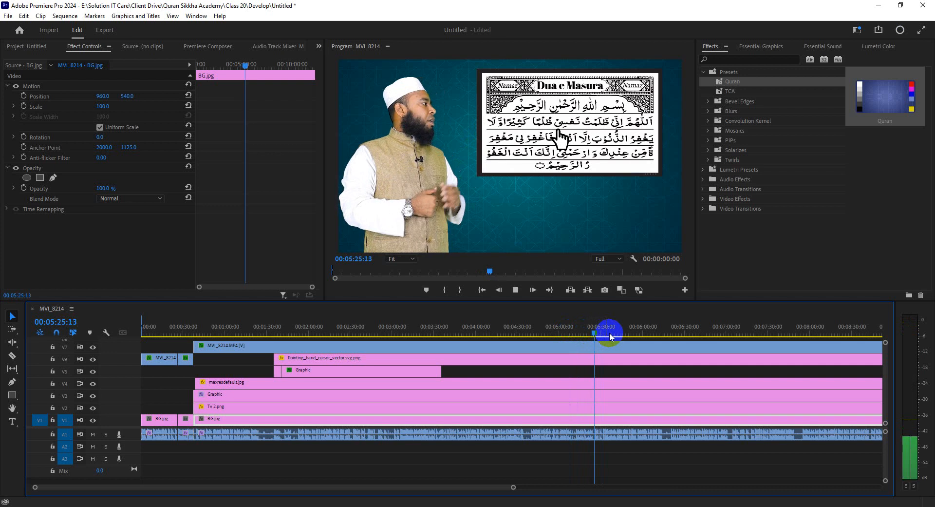
{"action": "left_click_drag", "start_coordinate": [514, 486], "coordinate": [615, 477]}
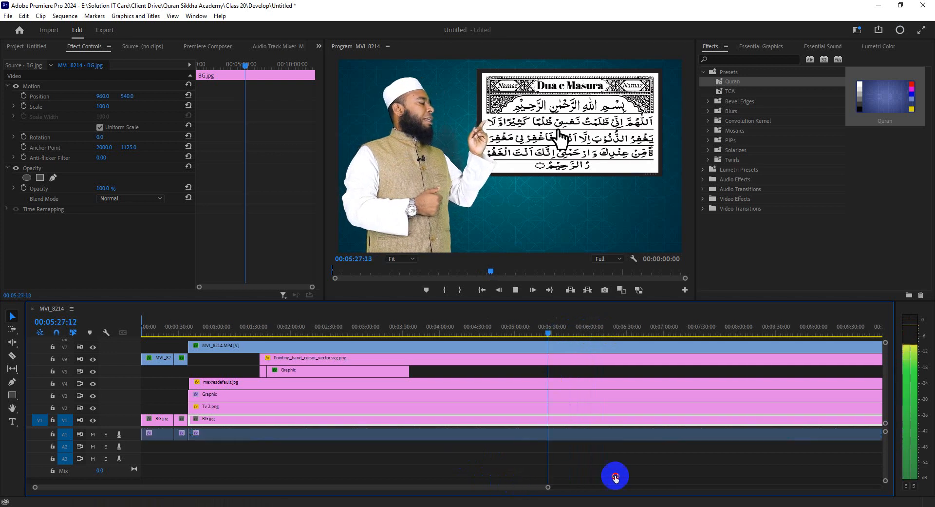
{"action": "left_click_drag", "start_coordinate": [516, 330], "coordinate": [546, 338]}
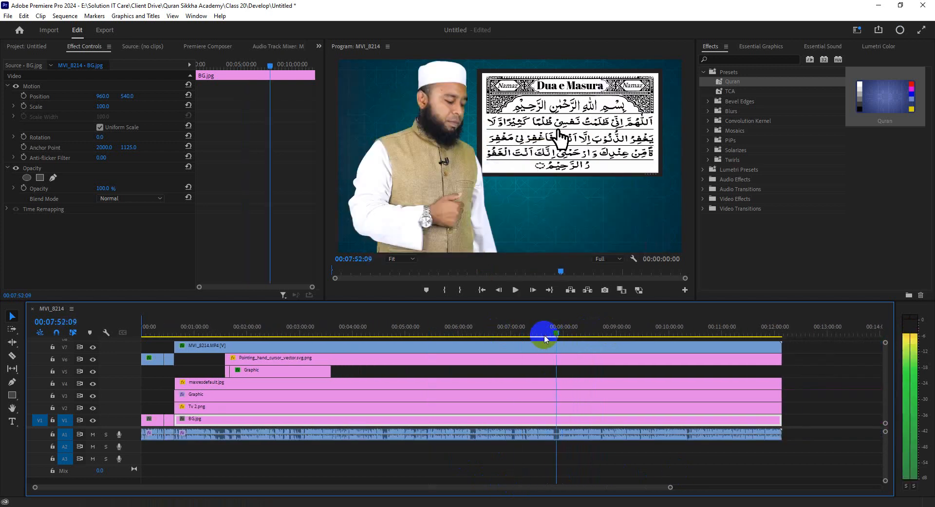
Split the pointing hand clip on V6 at about 00:04:57 with the Razor tool.
{"action": "left_click", "coordinate": [263, 374]}
{"action": "left_click", "coordinate": [285, 362]}
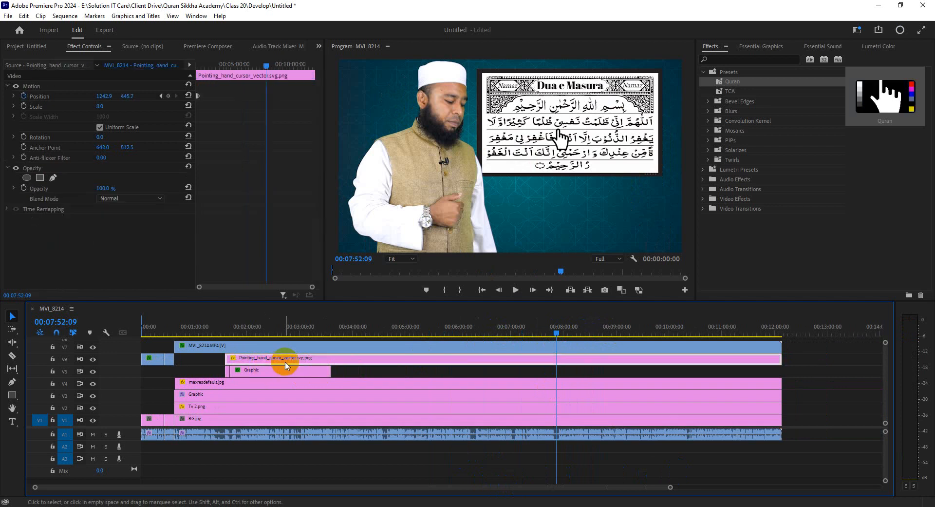
{"action": "key", "text": "c"}
{"action": "left_click", "coordinate": [402, 358]}
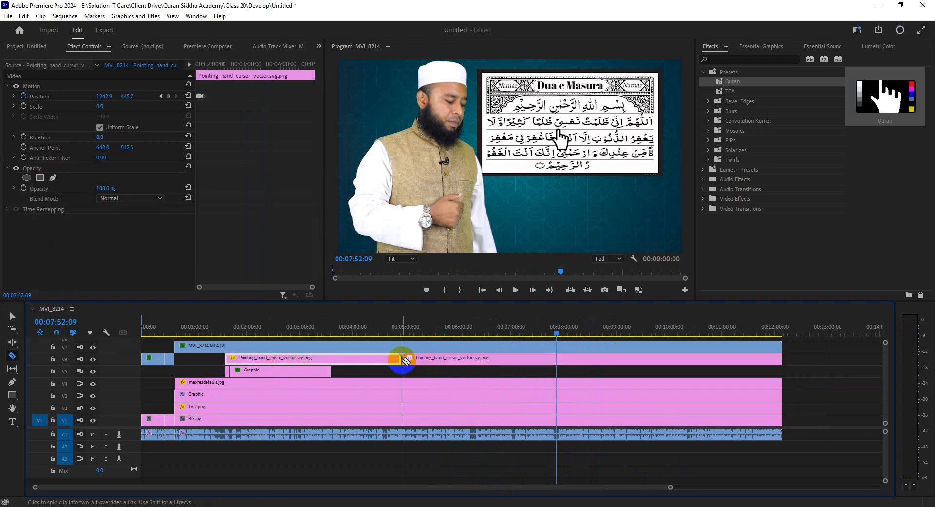
Move the second pointing hand clip on V6 to 00:07:52:09 and restart its Position animation there with X at 921.9.
{"action": "key", "text": "v"}
{"action": "left_click_drag", "start_coordinate": [444, 359], "coordinate": [580, 362]}
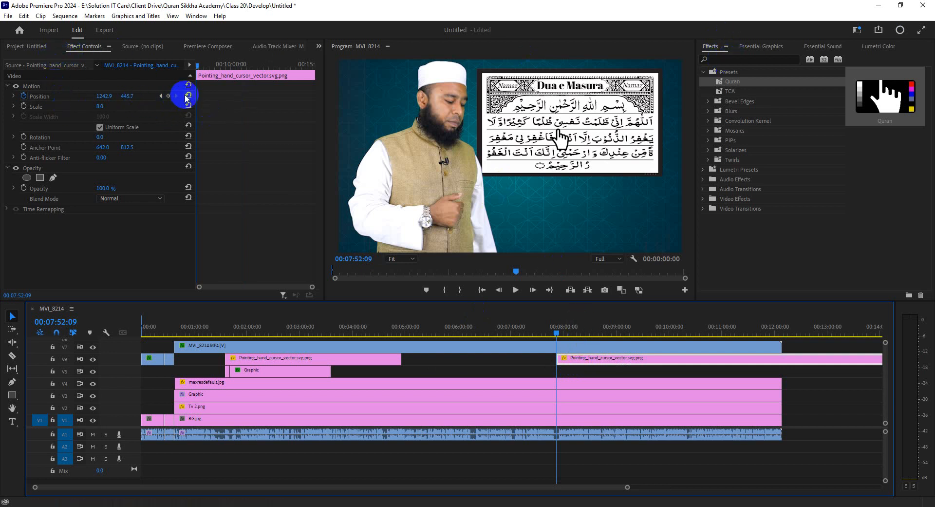
{"action": "left_click", "coordinate": [23, 96]}
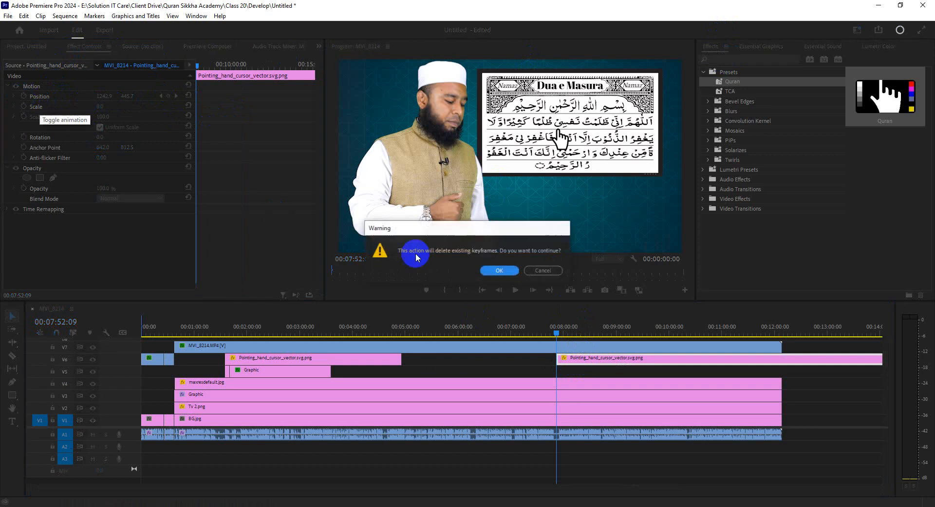
{"action": "left_click", "coordinate": [502, 268]}
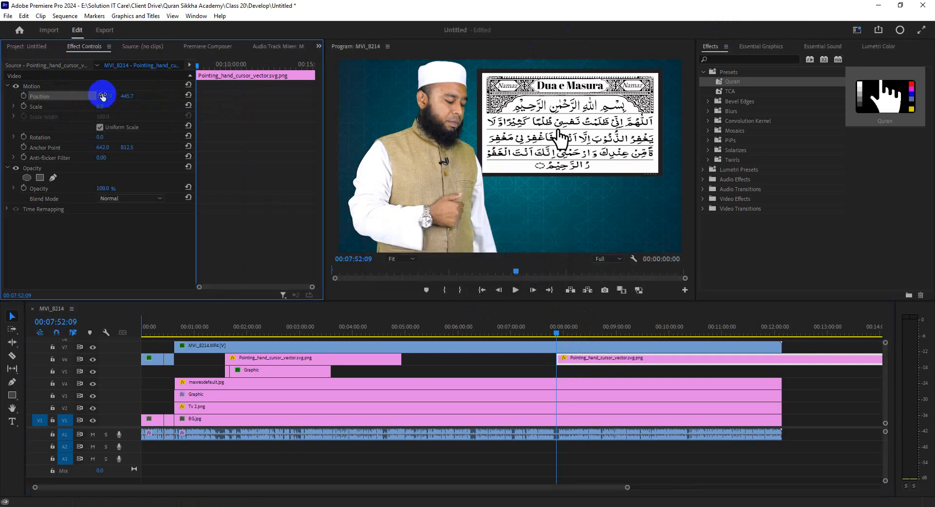
{"action": "mouse_move", "coordinate": [104, 97]}
{"action": "left_mouse_down"}
{"action": "mouse_move", "coordinate": [10, 115]}
{"action": "mouse_move", "coordinate": [104, 94]}
{"action": "left_mouse_up"}
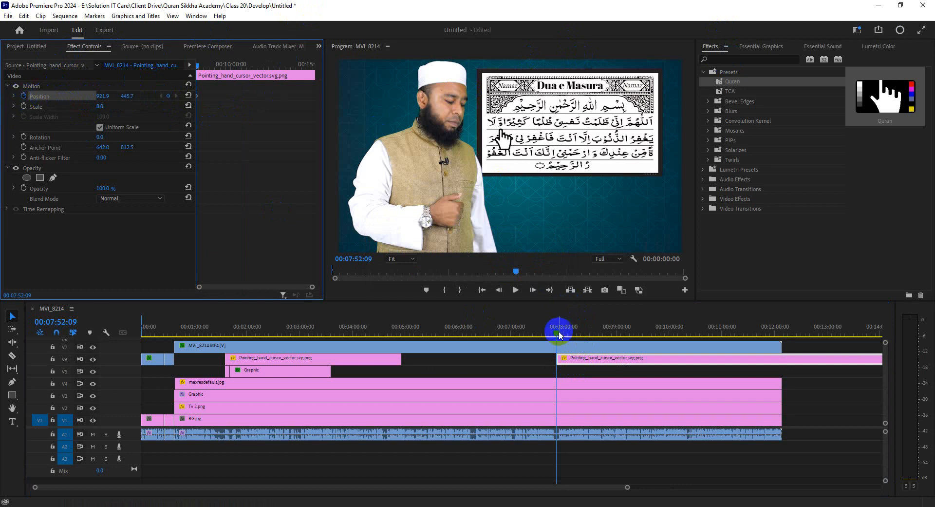
Preview the speaker and shift the second pointing hand clip on V6 so it starts at about 00:07:54:09.
{"action": "key", "text": "space"}
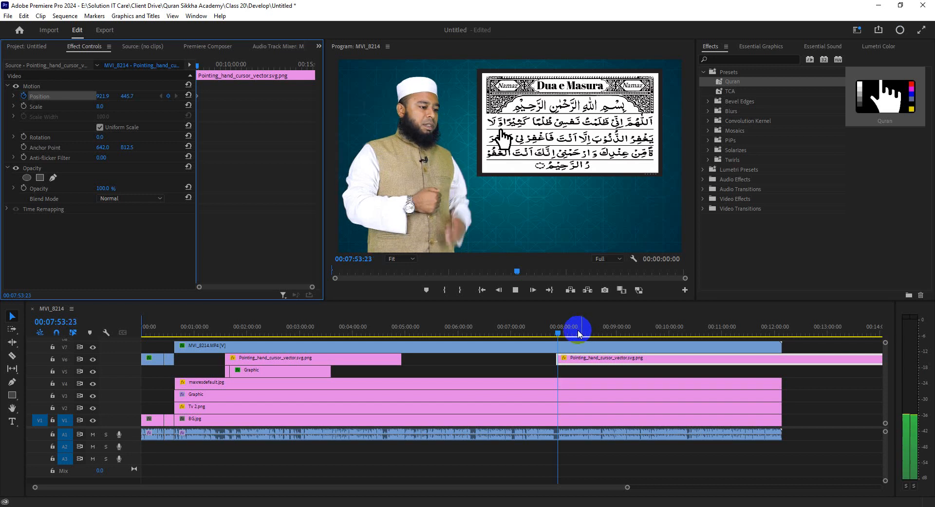
{"action": "left_click_drag", "start_coordinate": [565, 357], "coordinate": [570, 355]}
{"action": "left_click", "coordinate": [560, 328]}
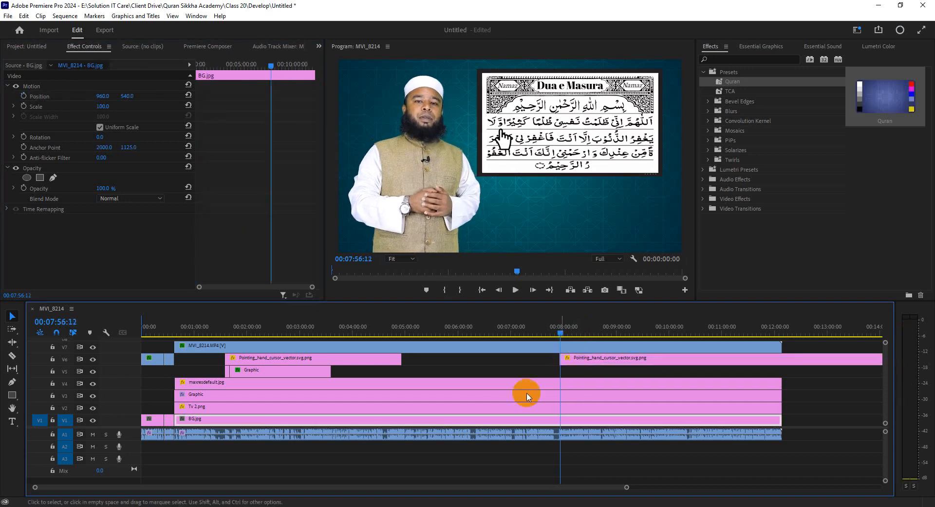
{"action": "left_click_drag", "start_coordinate": [618, 487], "coordinate": [435, 486]}
{"action": "left_click", "coordinate": [530, 365]}
{"action": "left_click_drag", "start_coordinate": [530, 364], "coordinate": [522, 364]}
{"action": "mouse_move", "coordinate": [512, 331]}
{"action": "left_mouse_down"}
{"action": "mouse_move", "coordinate": [501, 340]}
{"action": "mouse_move", "coordinate": [569, 340]}
{"action": "mouse_move", "coordinate": [516, 345]}
{"action": "mouse_move", "coordinate": [499, 332]}
{"action": "left_mouse_up"}
{"action": "left_click", "coordinate": [41, 87]}
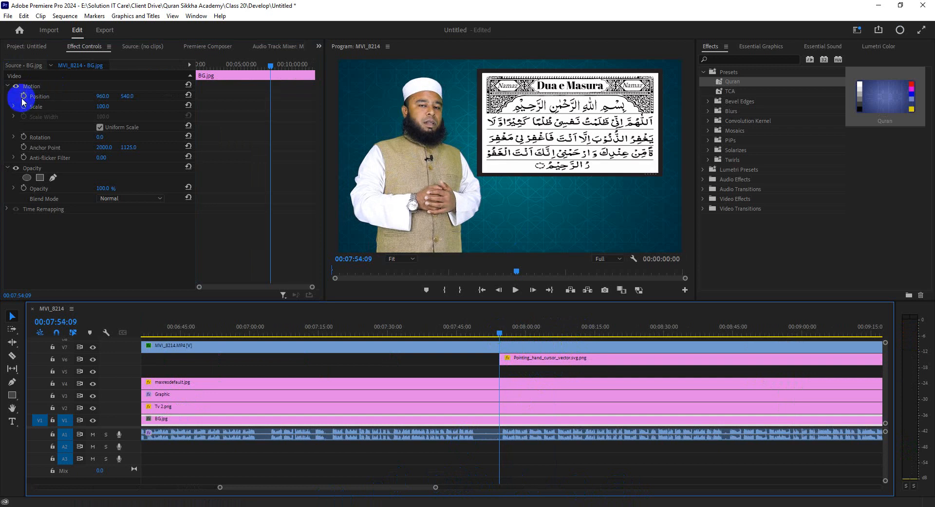
{"action": "left_click", "coordinate": [24, 96]}
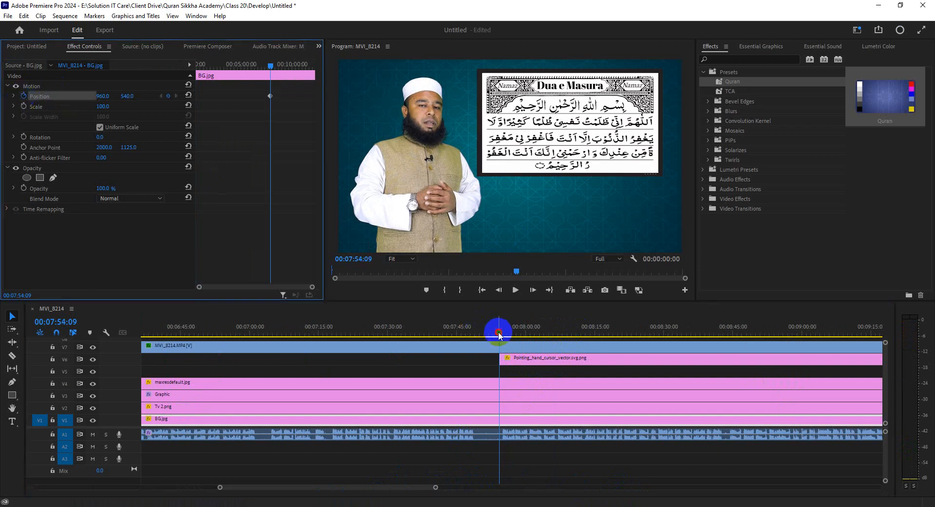
{"action": "left_click_drag", "start_coordinate": [498, 333], "coordinate": [503, 333]}
{"action": "left_click_drag", "start_coordinate": [427, 486], "coordinate": [341, 486]}
{"action": "key", "text": "space"}
{"action": "key", "text": "space"}
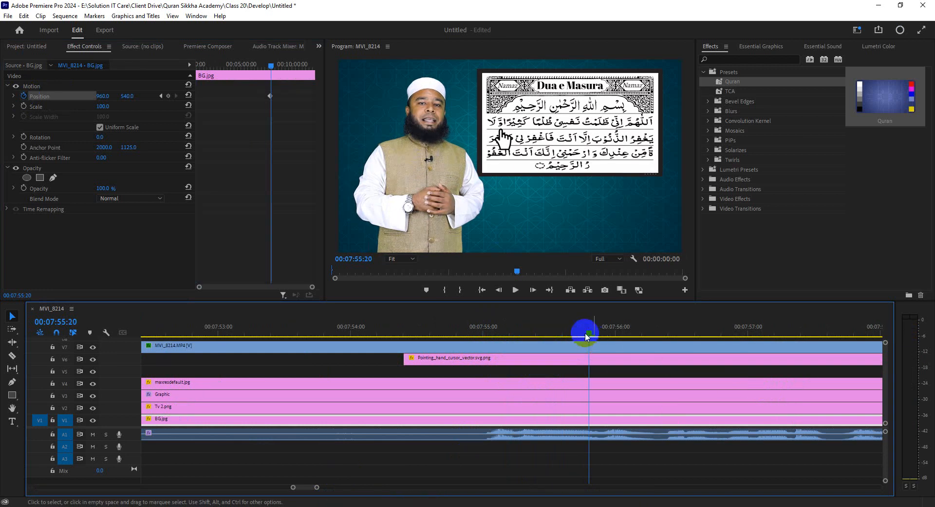
{"action": "left_click_drag", "start_coordinate": [101, 95], "coordinate": [122, 97]}
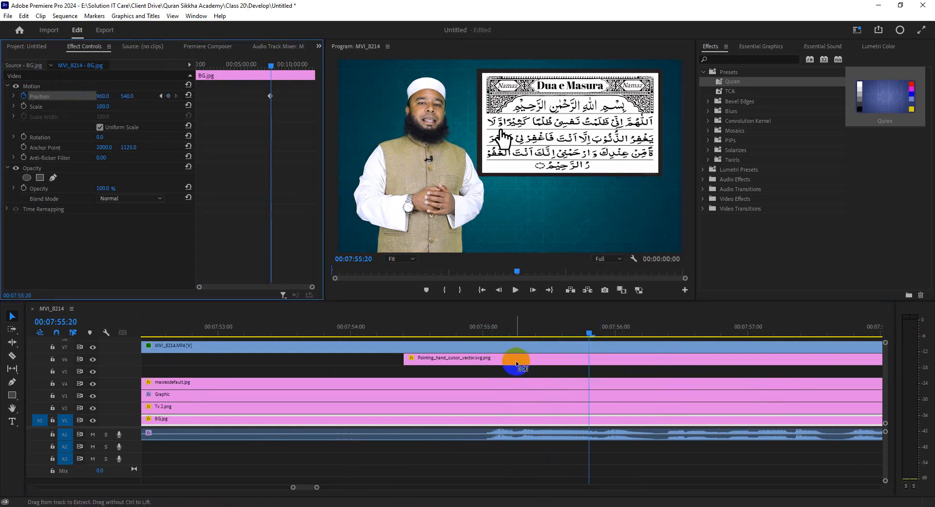
Clear the second pointing hand clip's Position keyframes and set a new starting keyframe at 00:07:54:11.
{"action": "left_click", "coordinate": [540, 358]}
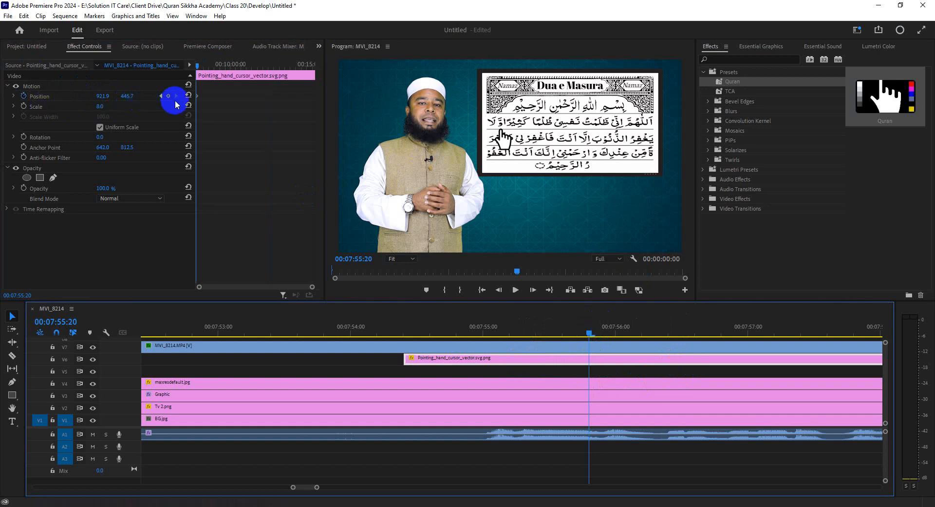
{"action": "left_click", "coordinate": [24, 96]}
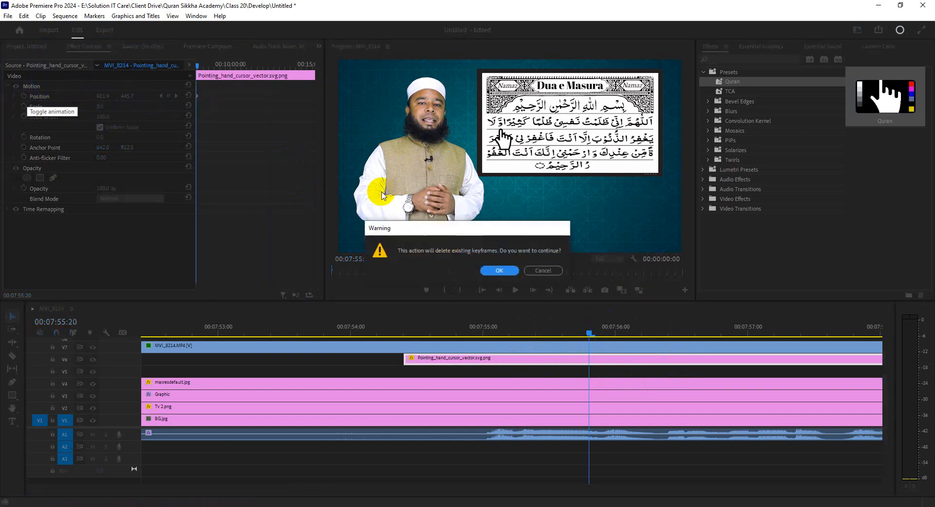
{"action": "left_click", "coordinate": [486, 271]}
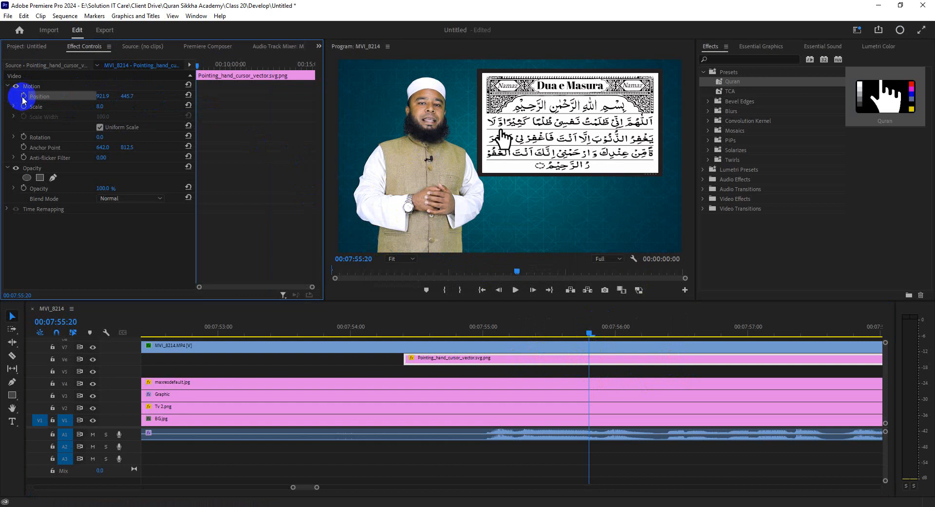
{"action": "left_click", "coordinate": [23, 96]}
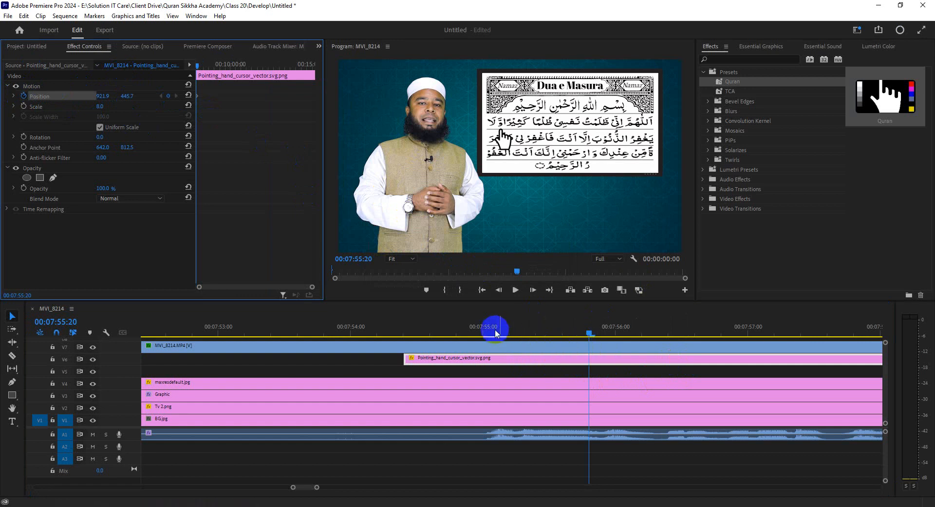
{"action": "left_click_drag", "start_coordinate": [495, 327], "coordinate": [408, 347]}
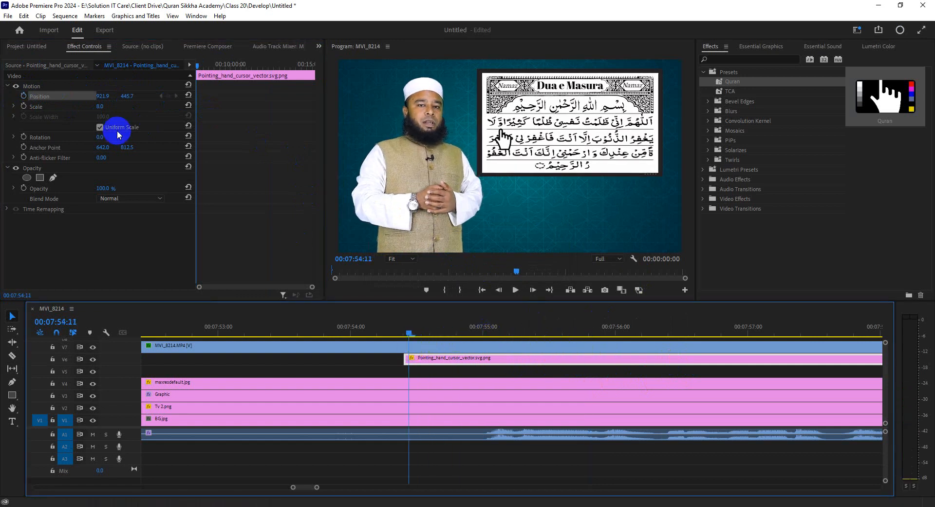
{"action": "left_click", "coordinate": [23, 97]}
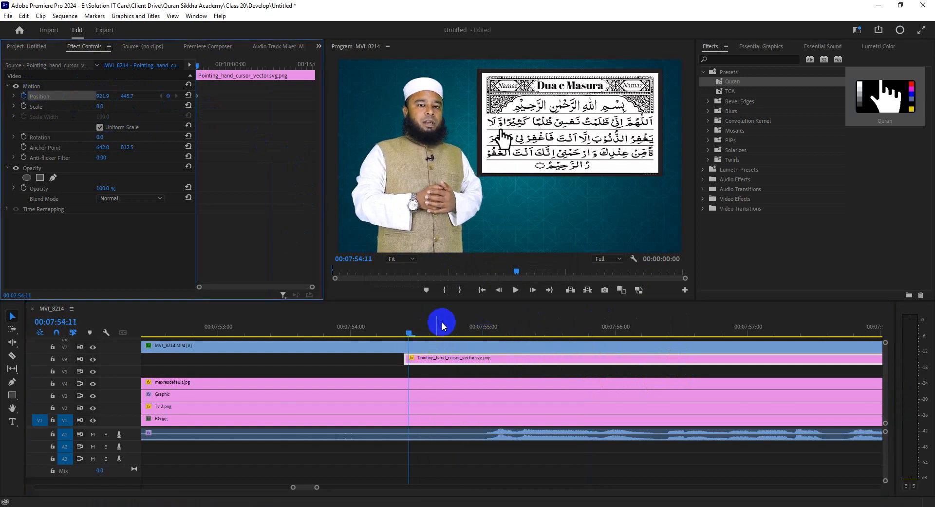
Move the hand to the end of the board's second line by keyframing Position X 852.9 at 00:07:55:19.
{"action": "left_click", "coordinate": [442, 321]}
{"action": "key", "text": "space"}
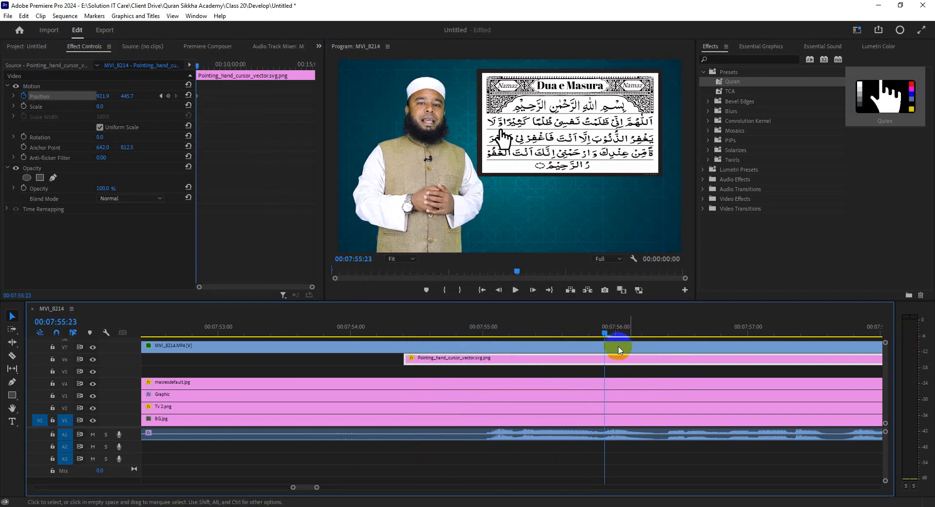
{"action": "left_click_drag", "start_coordinate": [603, 331], "coordinate": [584, 333]}
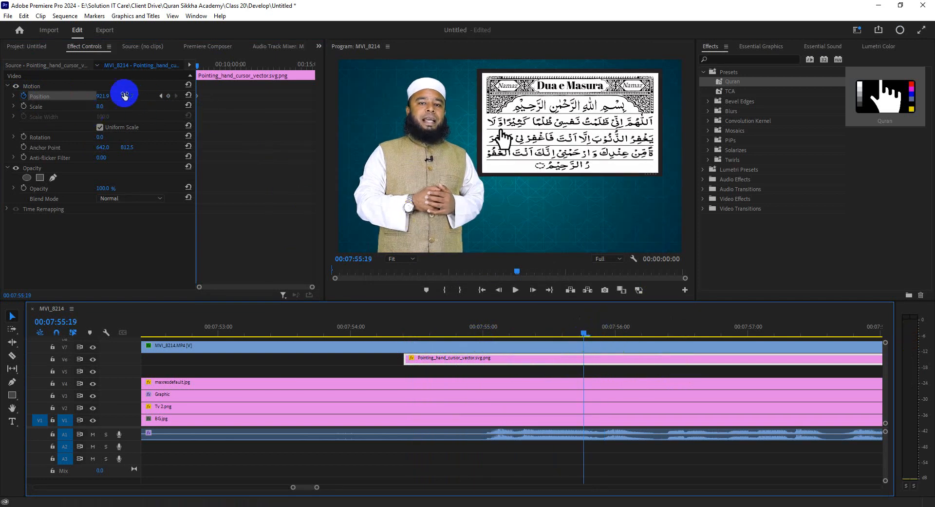
{"action": "left_click_drag", "start_coordinate": [109, 96], "coordinate": [75, 106]}
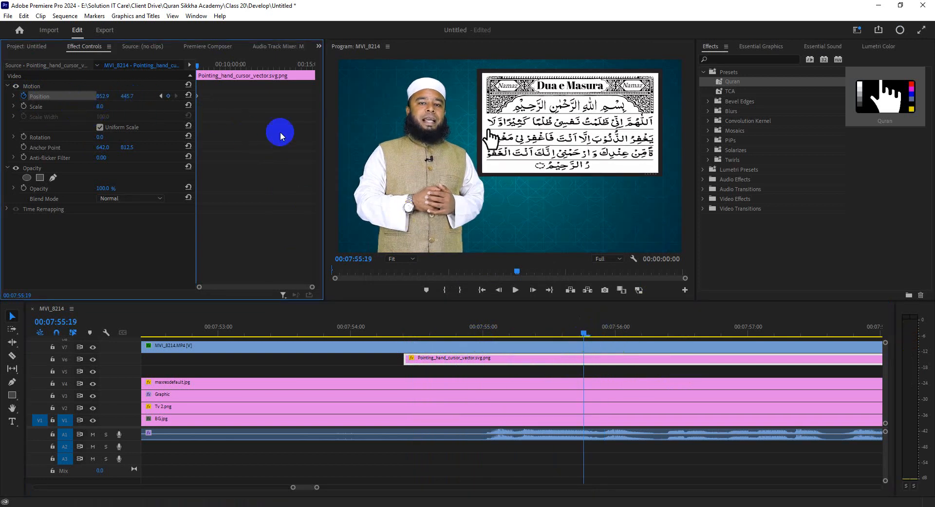
Hold the pointing hand in place with another Position keyframe at 00:07:55:20.
{"action": "left_click", "coordinate": [584, 335]}
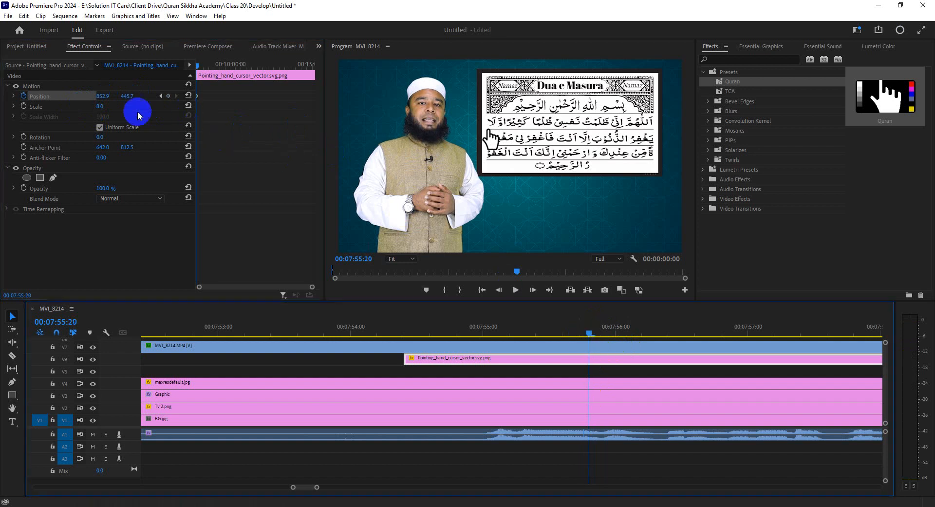
{"action": "left_click", "coordinate": [168, 97]}
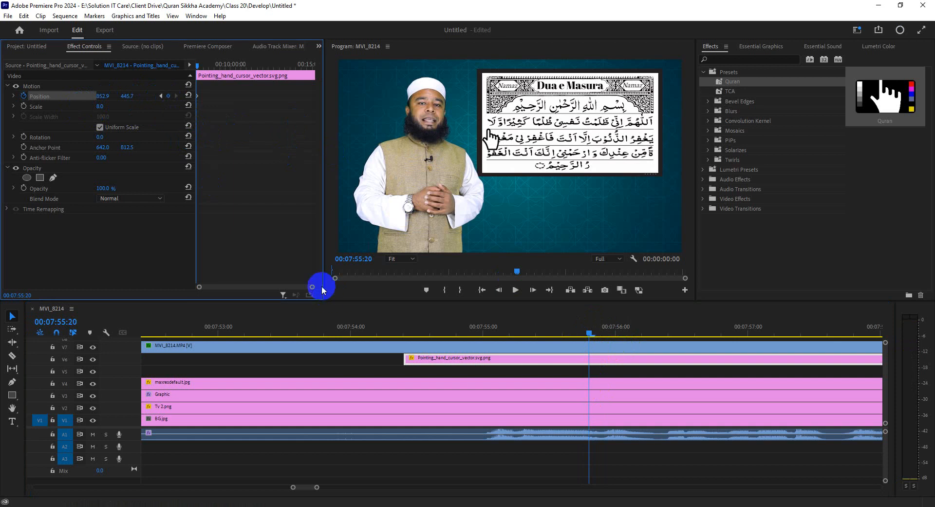
{"action": "left_click_drag", "start_coordinate": [314, 287], "coordinate": [265, 286]}
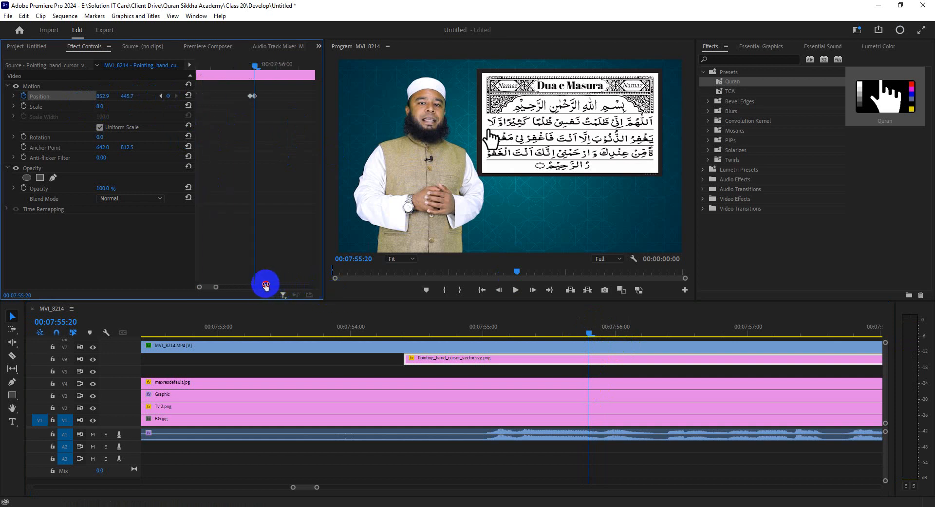
Try to lower the hand to the next line at 00:07:55:22 with Position Y 540.7, and delete the 00:07:55:20 keyframe.
{"action": "left_click", "coordinate": [590, 333]}
{"action": "left_click_drag", "start_coordinate": [591, 334], "coordinate": [600, 330]}
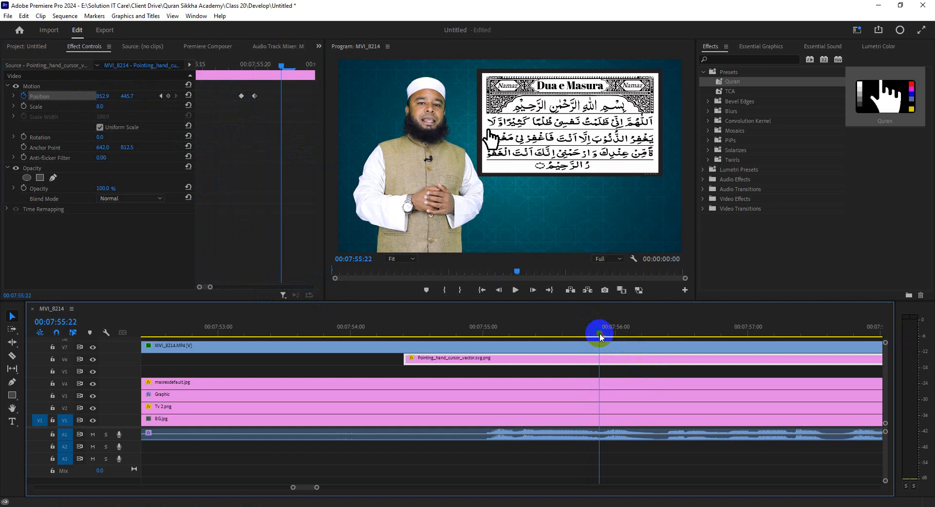
{"action": "left_click", "coordinate": [138, 86]}
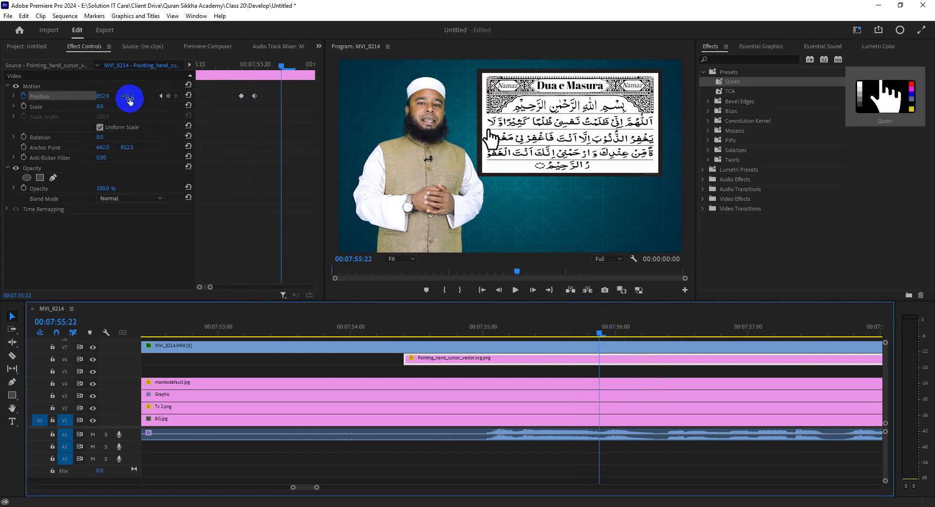
{"action": "left_click_drag", "start_coordinate": [129, 100], "coordinate": [162, 96]}
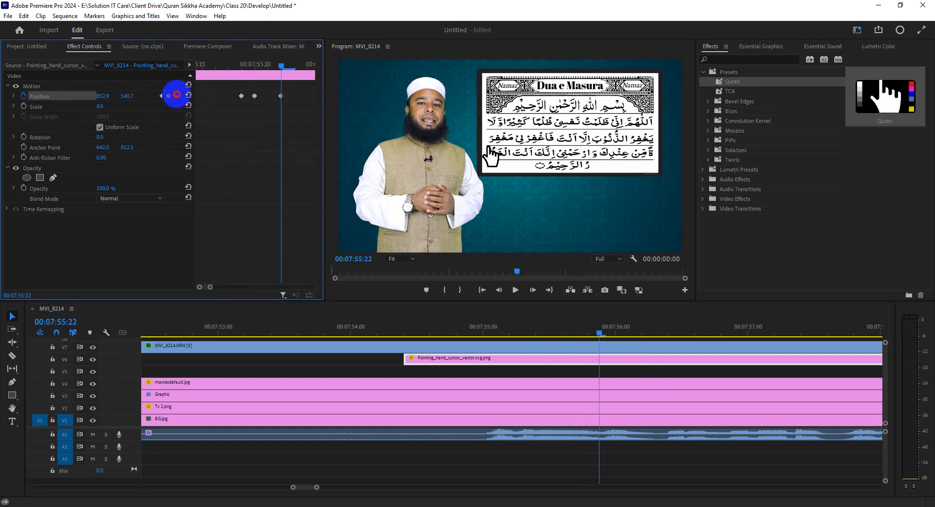
{"action": "left_click", "coordinate": [129, 99]}
{"action": "left_click_drag", "start_coordinate": [109, 96], "coordinate": [445, 119]}
{"action": "left_click_drag", "start_coordinate": [527, 115], "coordinate": [107, 97]}
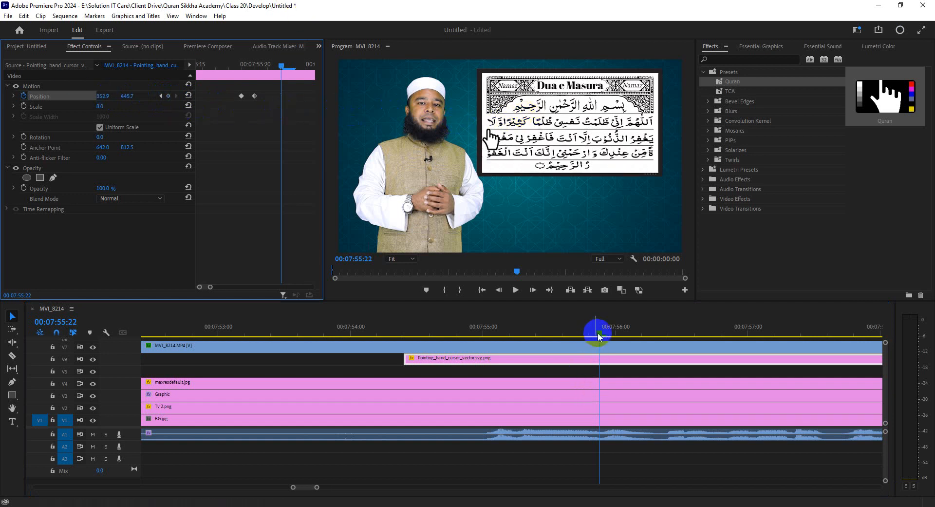
{"action": "left_click", "coordinate": [255, 96]}
{"action": "key", "text": "Delete"}
Preview the hand's movement and split the pointing hand clip on V6 at 00:07:55:20 with the Razor tool.
{"action": "left_click_drag", "start_coordinate": [254, 67], "coordinate": [205, 100]}
{"action": "key", "text": "space"}
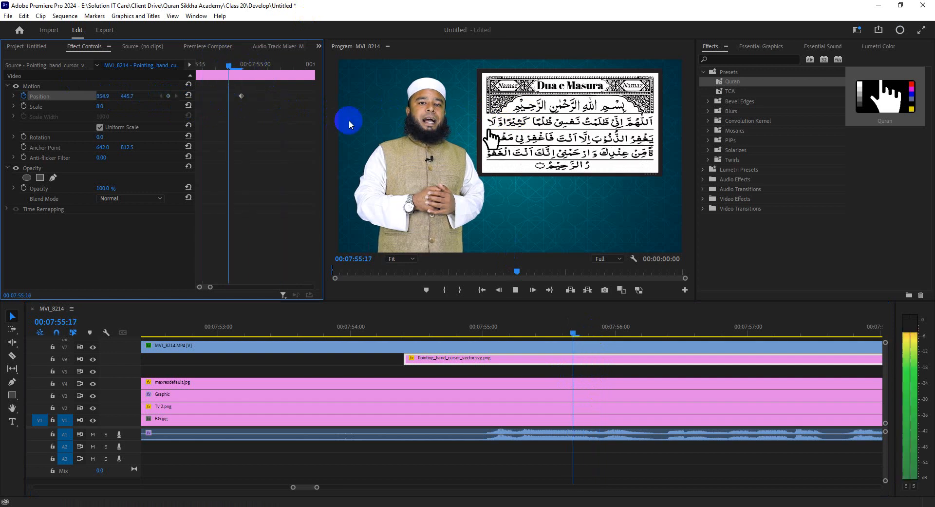
{"action": "left_click_drag", "start_coordinate": [263, 63], "coordinate": [267, 104]}
{"action": "key", "text": "c"}
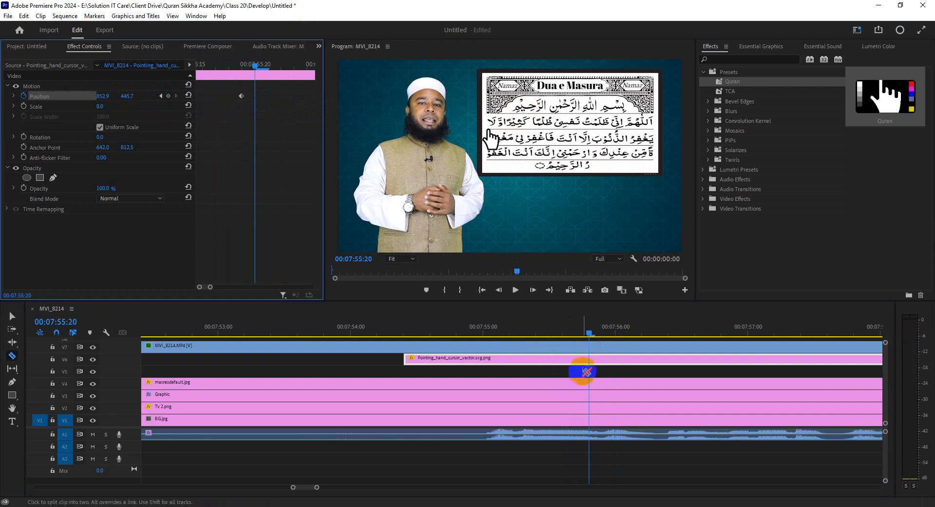
{"action": "left_click", "coordinate": [590, 363]}
{"action": "key", "text": "v"}
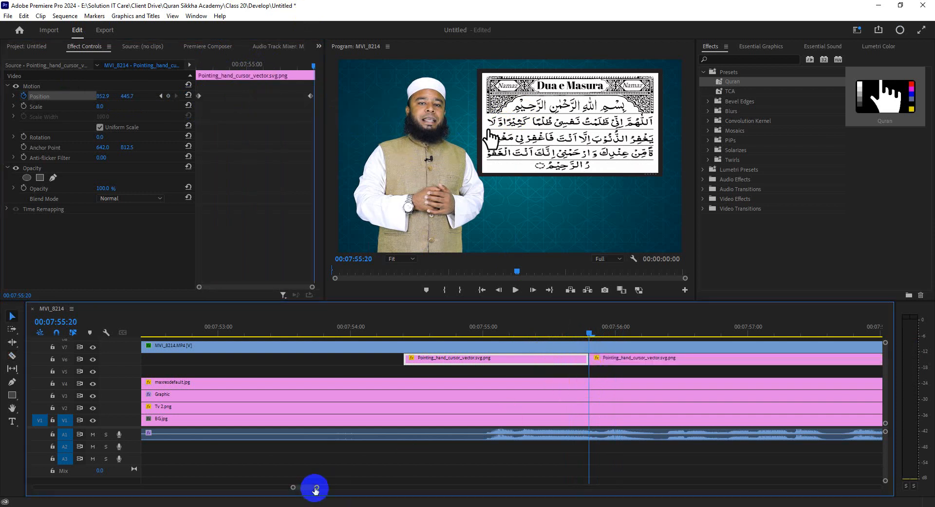
Clear the Position keyframes of the clip after the split and place its hand at 1771.9, 541.7, the next line's start.
{"action": "left_click_drag", "start_coordinate": [316, 486], "coordinate": [329, 487]}
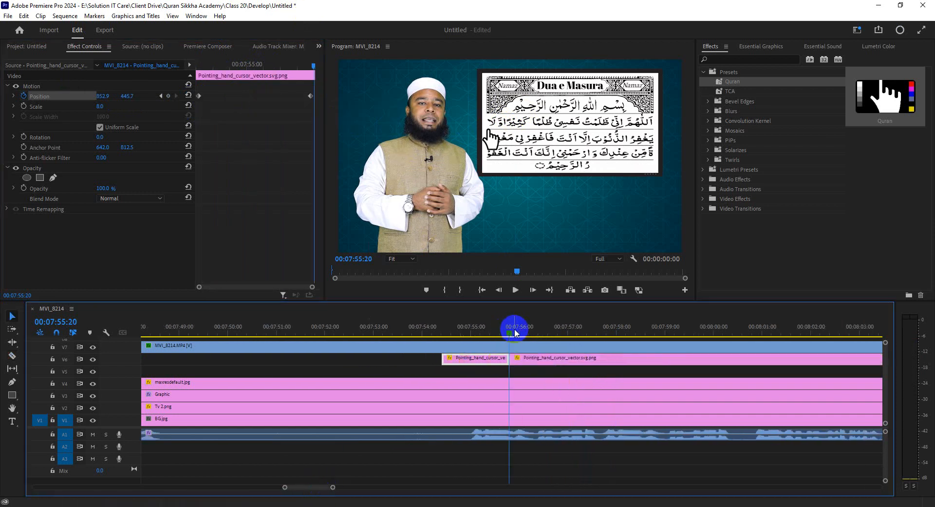
{"action": "left_click", "coordinate": [522, 357]}
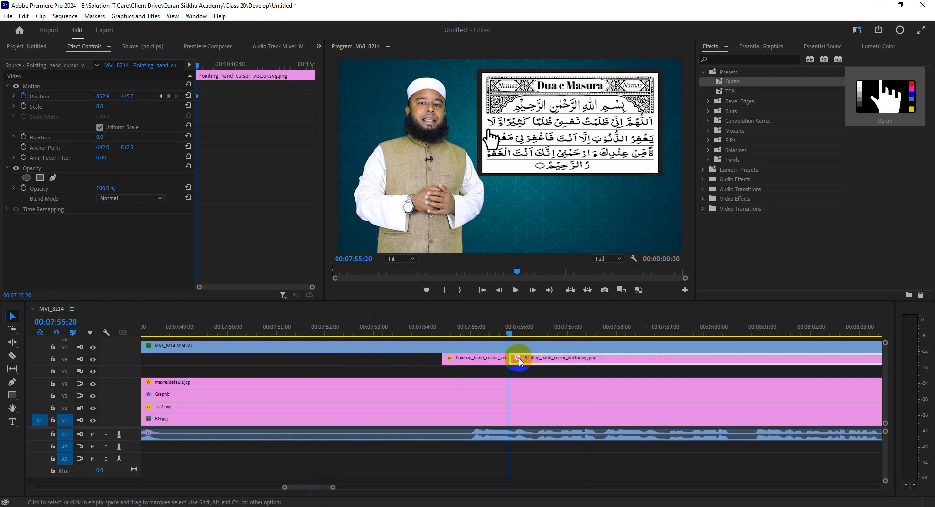
{"action": "left_click", "coordinate": [22, 97]}
{"action": "left_click", "coordinate": [494, 269]}
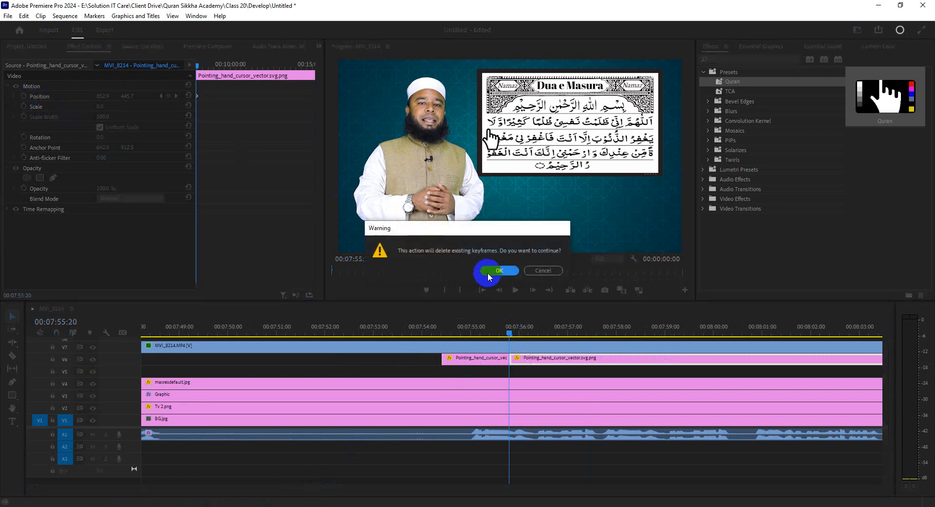
{"action": "left_click_drag", "start_coordinate": [129, 98], "coordinate": [554, 121]}
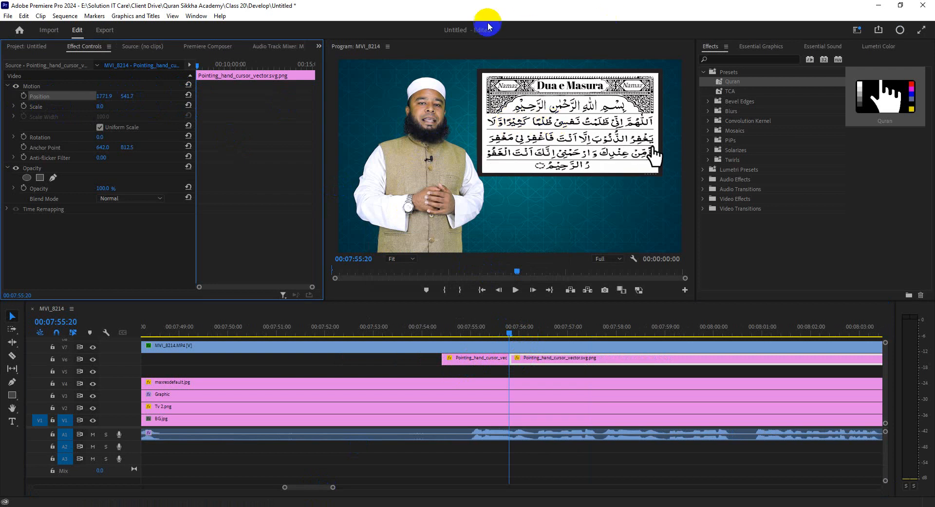
Preview the recitation and keyframe the hand's Position X to about 1462 at 00:07:57:16.
{"action": "key", "text": "space"}
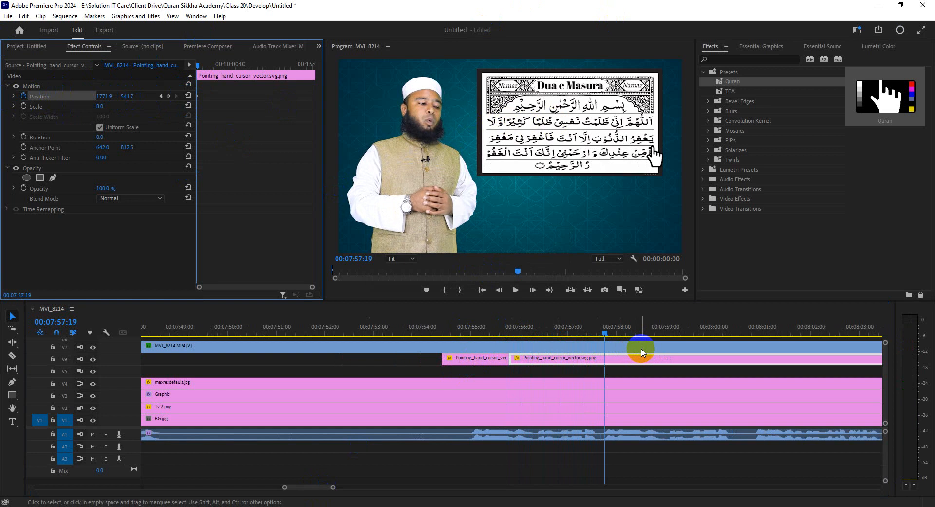
{"action": "left_click", "coordinate": [600, 323]}
{"action": "left_click_drag", "start_coordinate": [117, 106], "coordinate": [74, 102]}
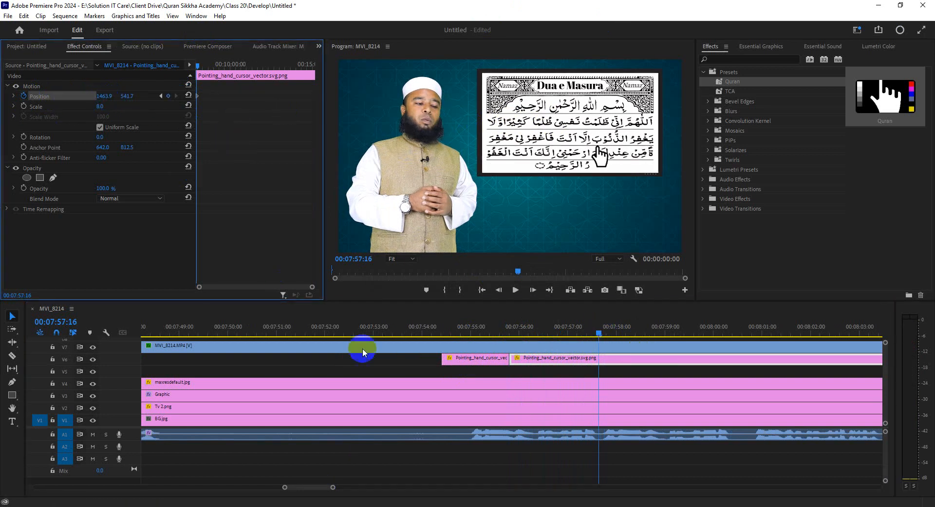
Preview the pointing hand's movement across the split on V6, starting just before 00:07:55.
{"action": "left_click", "coordinate": [446, 334]}
{"action": "key", "text": "space"}
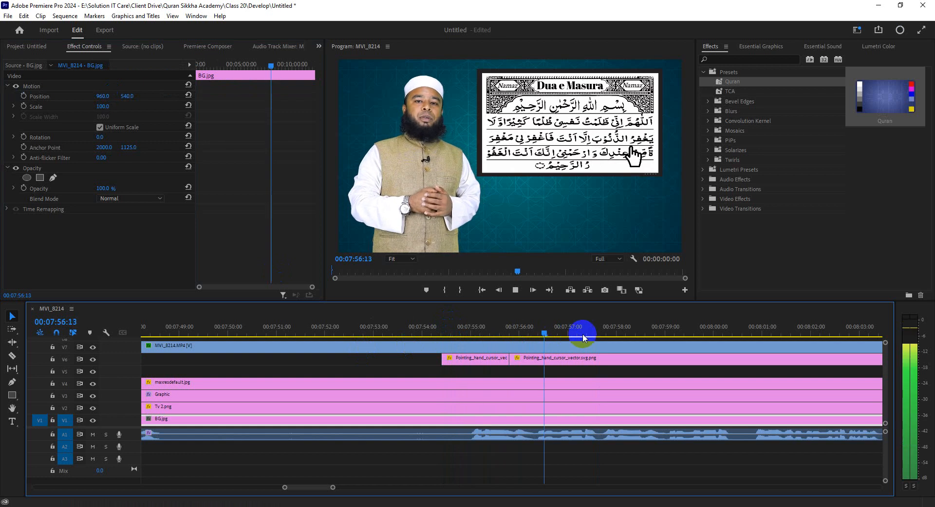
{"action": "left_click", "coordinate": [445, 337]}
{"action": "key", "text": "space"}
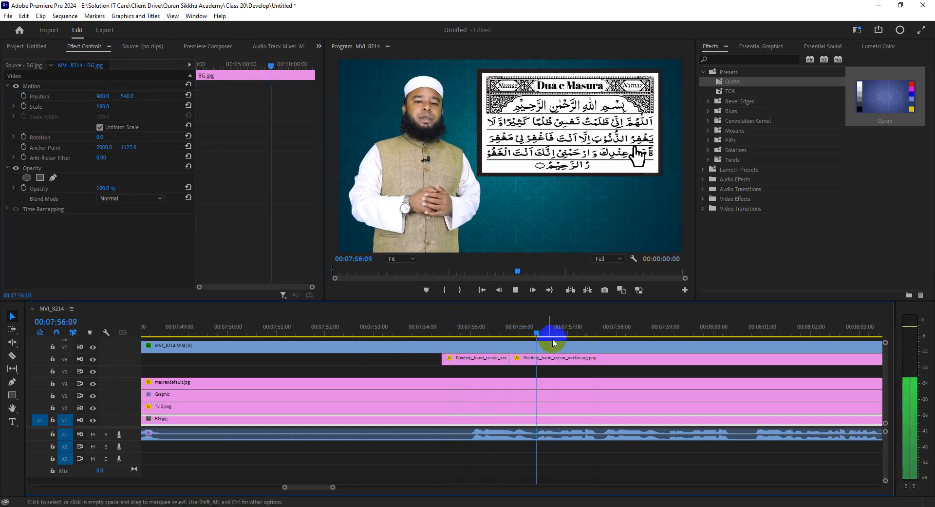
{"action": "key", "text": "space"}
{"action": "left_click", "coordinate": [480, 327]}
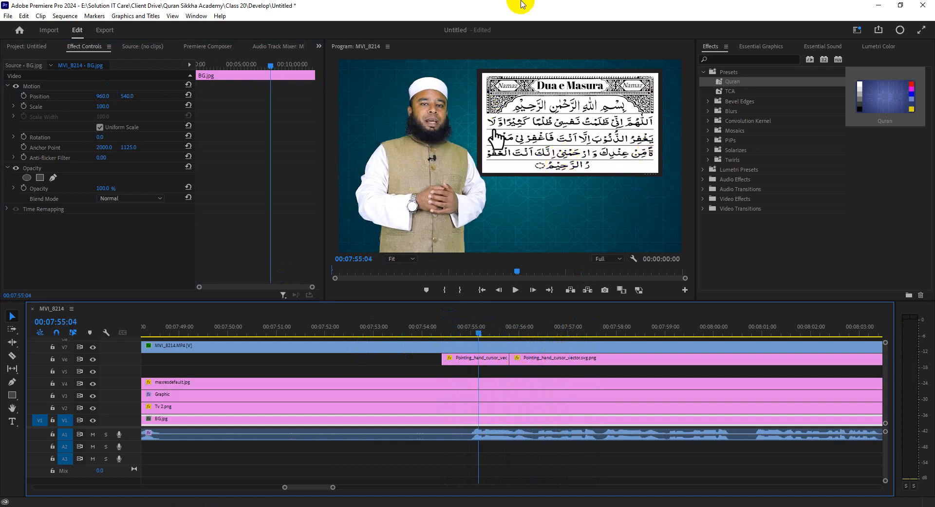
Trim the last pointing hand clip on V6 to the end of MVI_8214.MP4 and save the project.
{"action": "left_click_drag", "start_coordinate": [333, 487], "coordinate": [664, 433]}
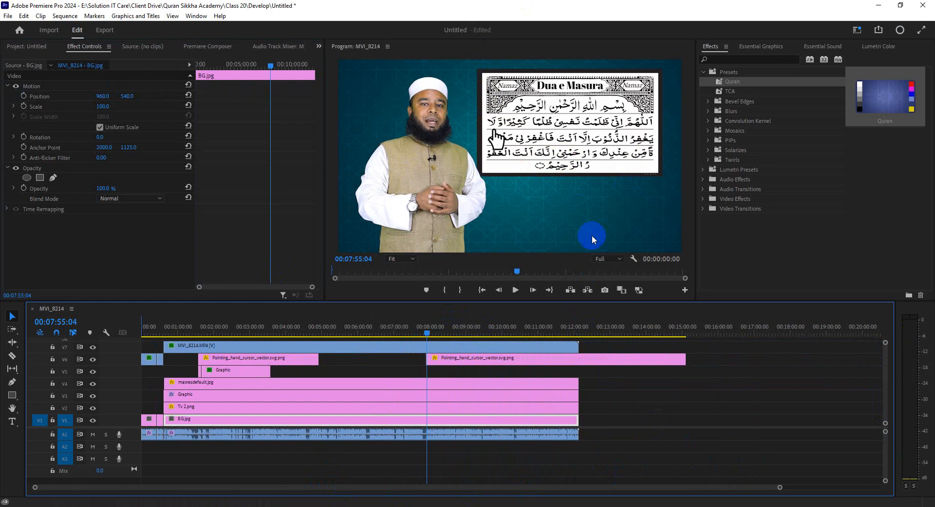
{"action": "left_click_drag", "start_coordinate": [685, 359], "coordinate": [579, 357]}
{"action": "left_click", "coordinate": [619, 382]}
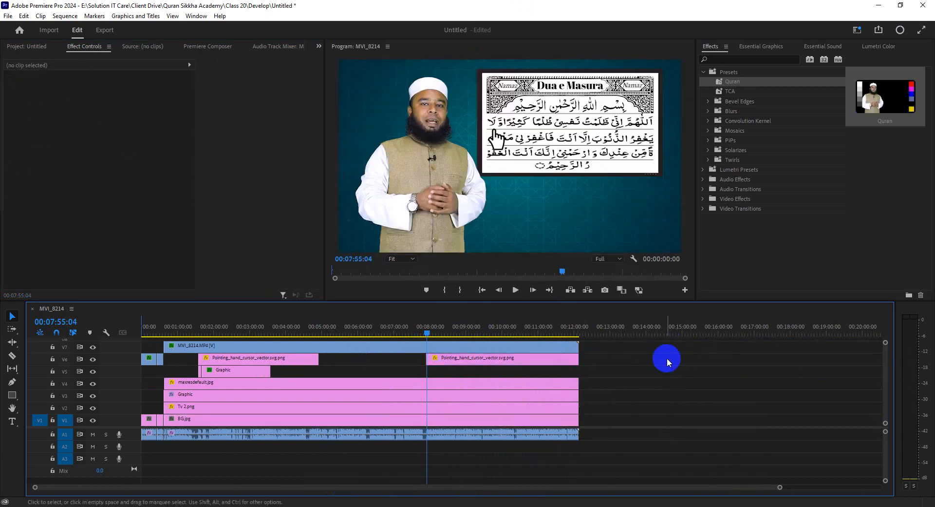
{"action": "key", "text": "ctrl+s"}
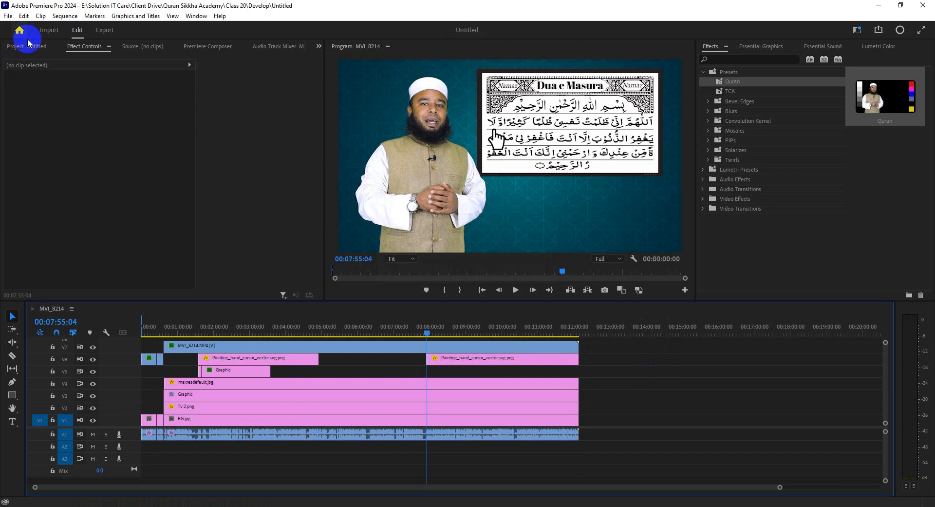
Import MVI_8215.MP4 into the project and place it on V7 directly after MVI_8214.MP4.
{"action": "left_click", "coordinate": [29, 47]}
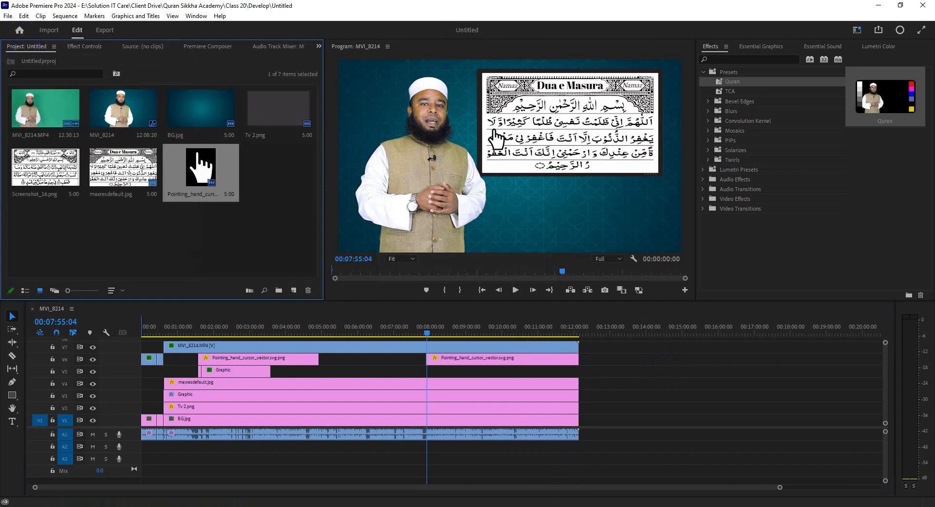
{"action": "left_click", "coordinate": [550, 506]}
{"action": "left_click_drag", "start_coordinate": [362, 83], "coordinate": [237, 216]}
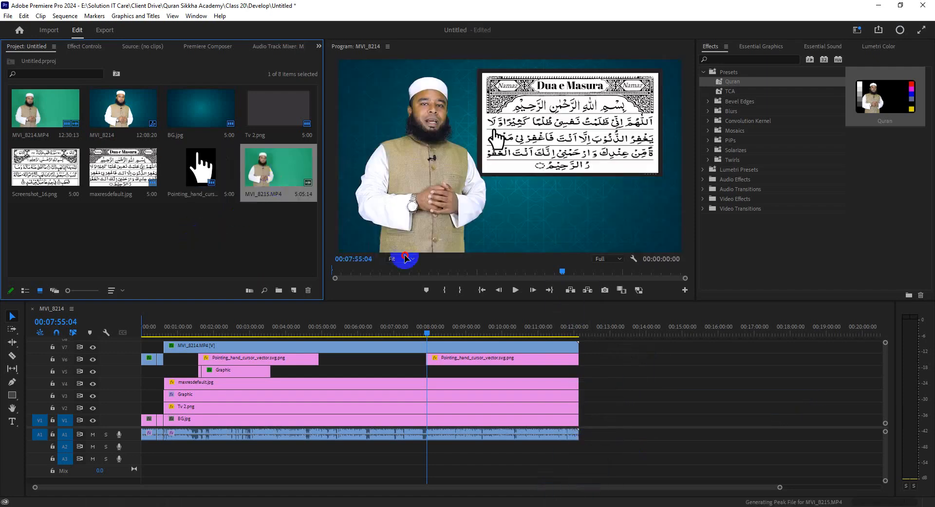
{"action": "left_click_drag", "start_coordinate": [405, 258], "coordinate": [596, 347]}
Extend the last pointing hand, board image, Graphic, Tv 2.png and BG.jpg clips to the end of MVI_8215.MP4.
{"action": "left_click", "coordinate": [600, 366]}
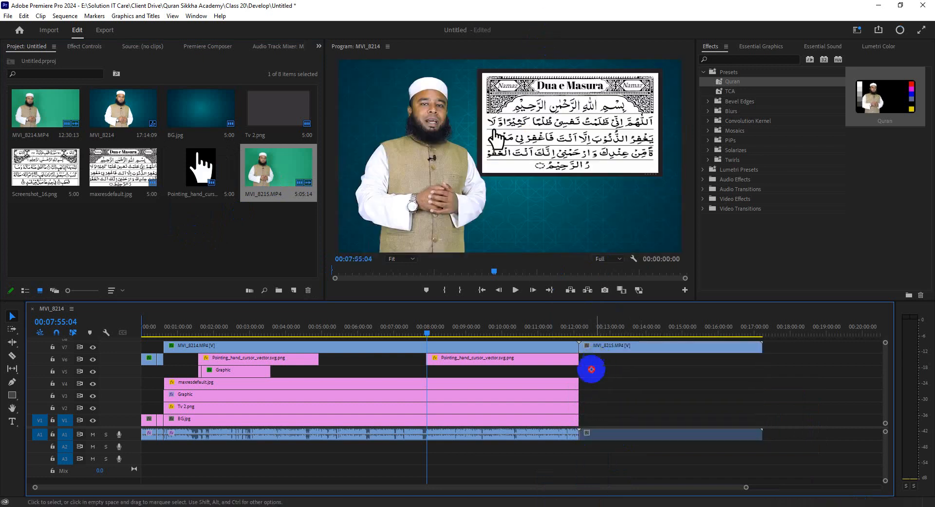
{"action": "left_click_drag", "start_coordinate": [591, 369], "coordinate": [556, 423]}
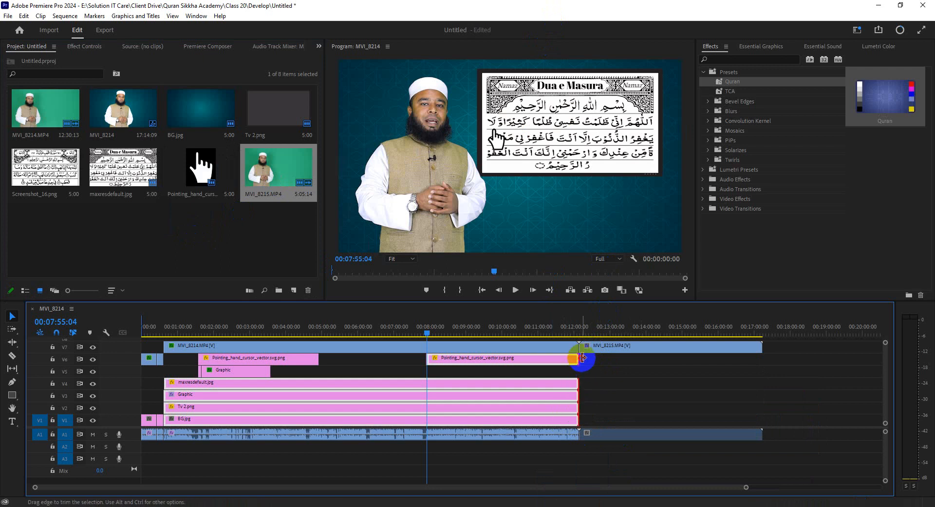
{"action": "left_click_drag", "start_coordinate": [583, 358], "coordinate": [769, 359]}
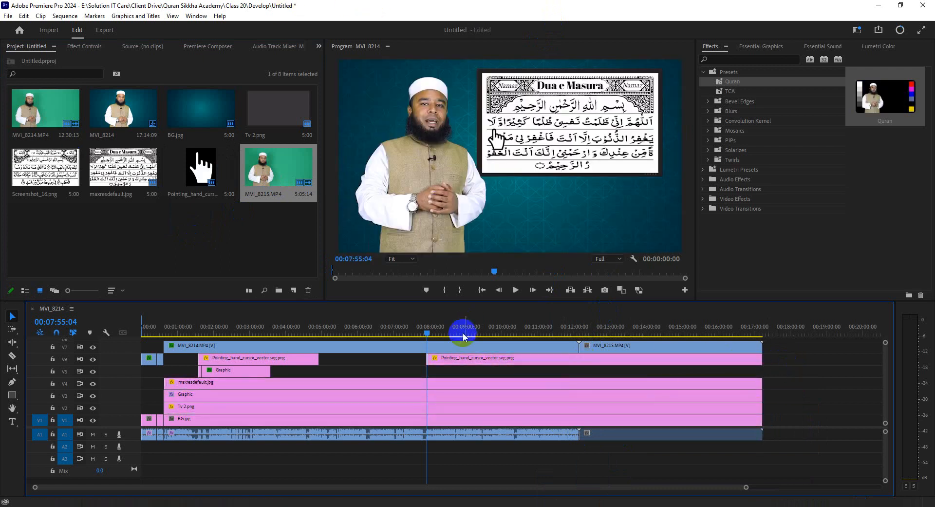
Apply the saved Quran effects preset to the MVI_8215.MP4 clip on V7.
{"action": "left_click_drag", "start_coordinate": [461, 329], "coordinate": [612, 333]}
{"action": "left_click", "coordinate": [622, 345]}
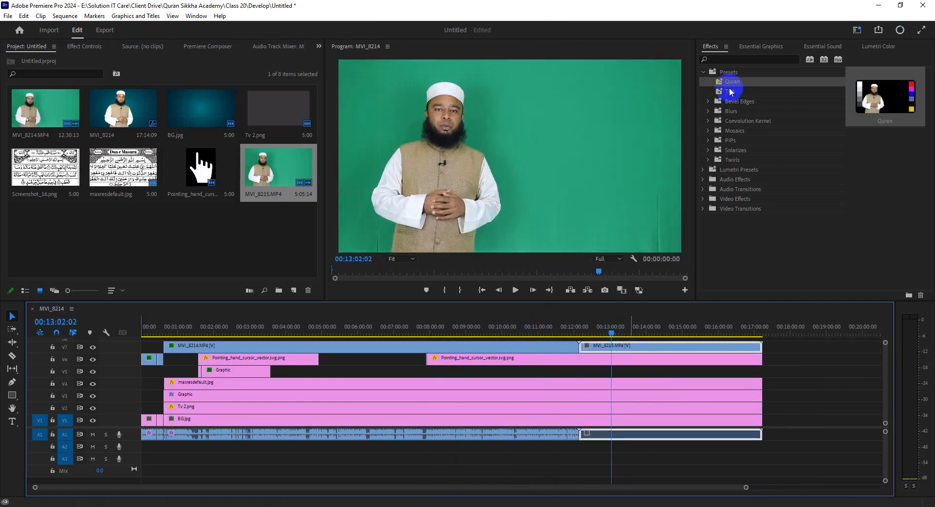
{"action": "left_click", "coordinate": [763, 48]}
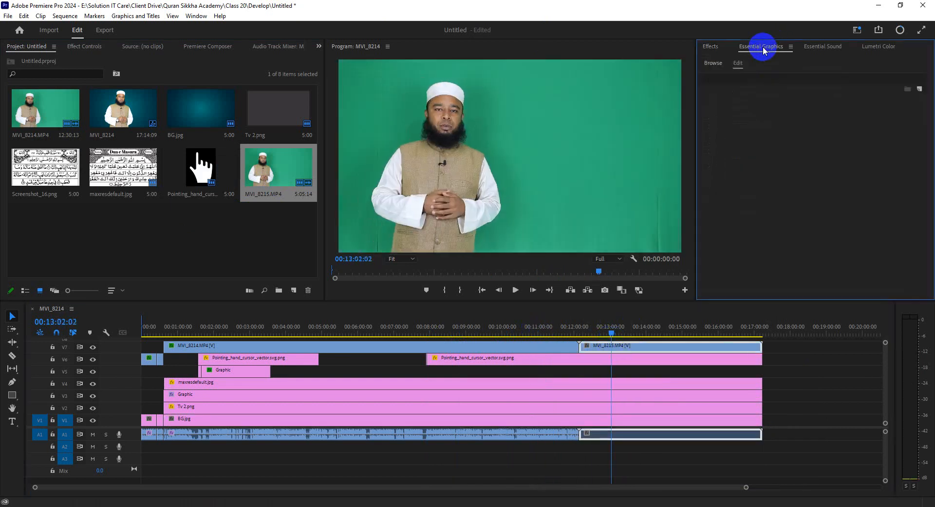
{"action": "left_click", "coordinate": [719, 49]}
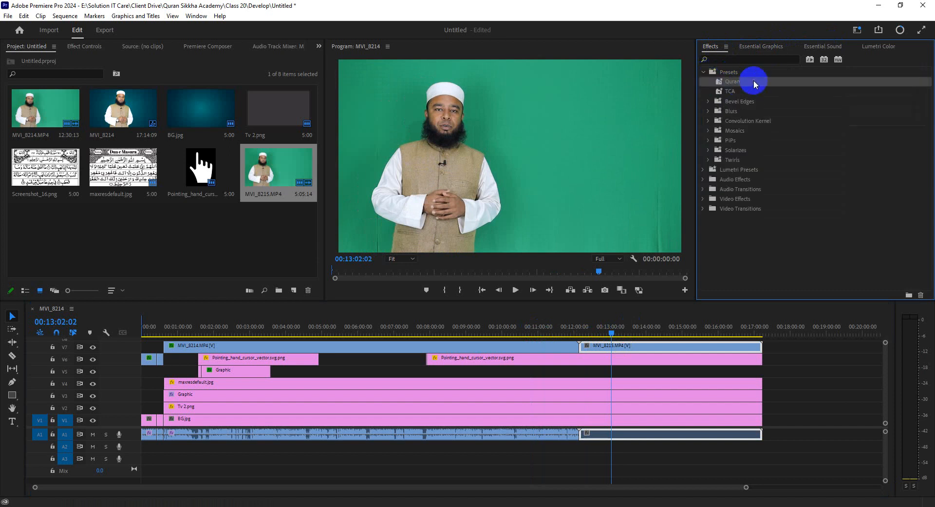
{"action": "left_click_drag", "start_coordinate": [755, 84], "coordinate": [640, 348]}
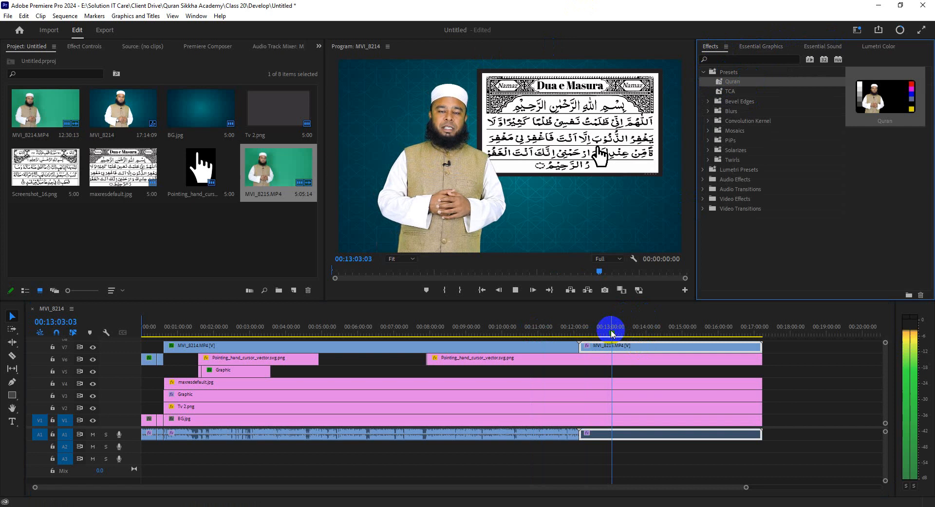
Preview the MVI_8215.MP4 clip with the Quran preset over the background around 00:14:10.
{"action": "left_click", "coordinate": [651, 336]}
{"action": "key", "text": "space"}
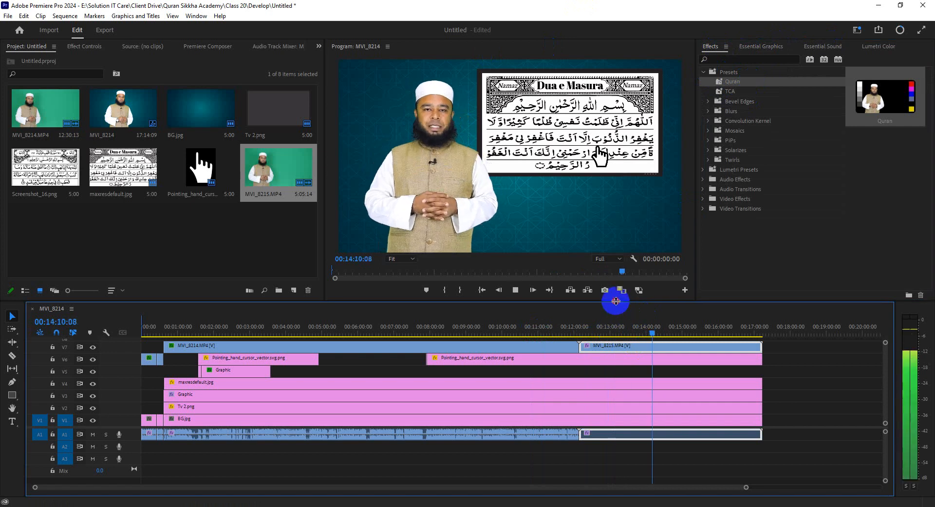
{"action": "left_click_drag", "start_coordinate": [616, 299], "coordinate": [621, 287]}
{"action": "key", "text": "space"}
{"action": "left_click_drag", "start_coordinate": [745, 487], "coordinate": [579, 488]}
{"action": "left_click", "coordinate": [658, 463]}
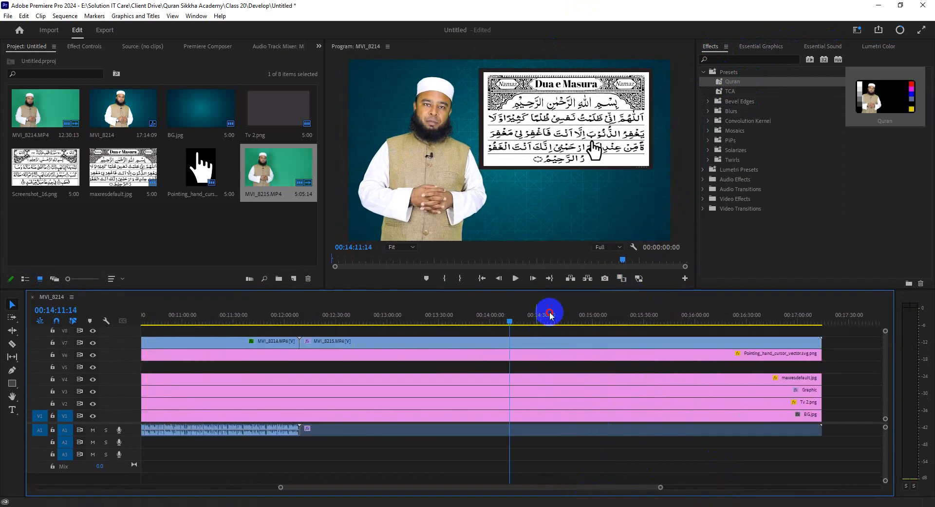
Play through the last part of MVI_8215.MP4 to find where the board should end, stopping at 00:15:48:13.
{"action": "left_click", "coordinate": [662, 322]}
{"action": "left_click", "coordinate": [583, 430]}
{"action": "left_click", "coordinate": [571, 453]}
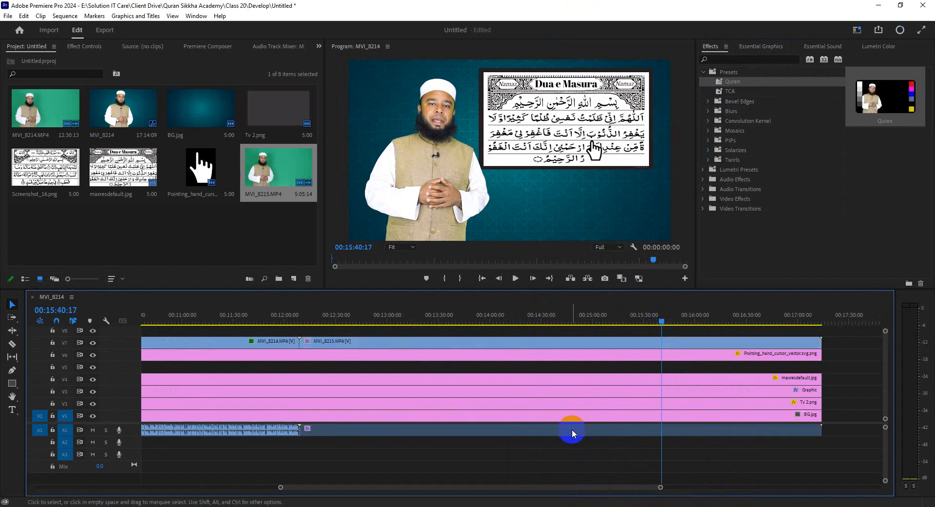
{"action": "key", "text": "space"}
{"action": "left_click_drag", "start_coordinate": [660, 488], "coordinate": [729, 482]}
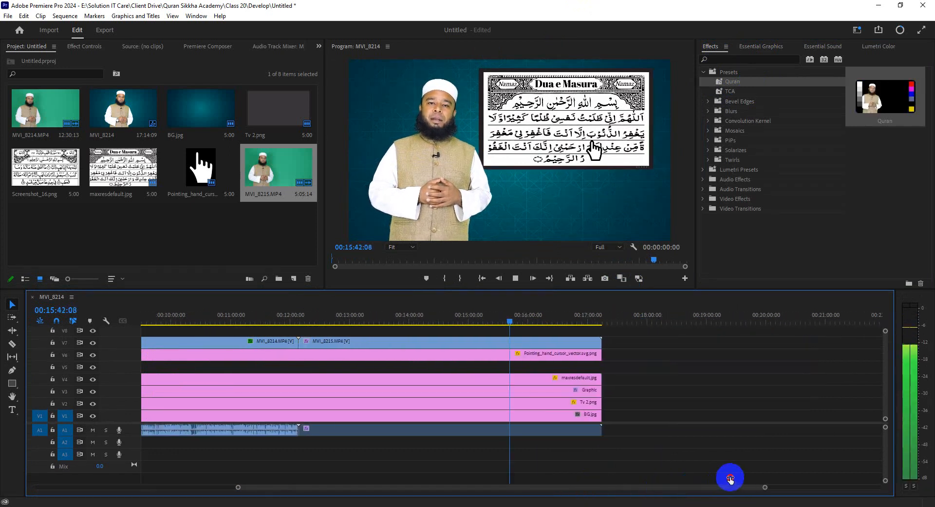
{"action": "left_click", "coordinate": [564, 323]}
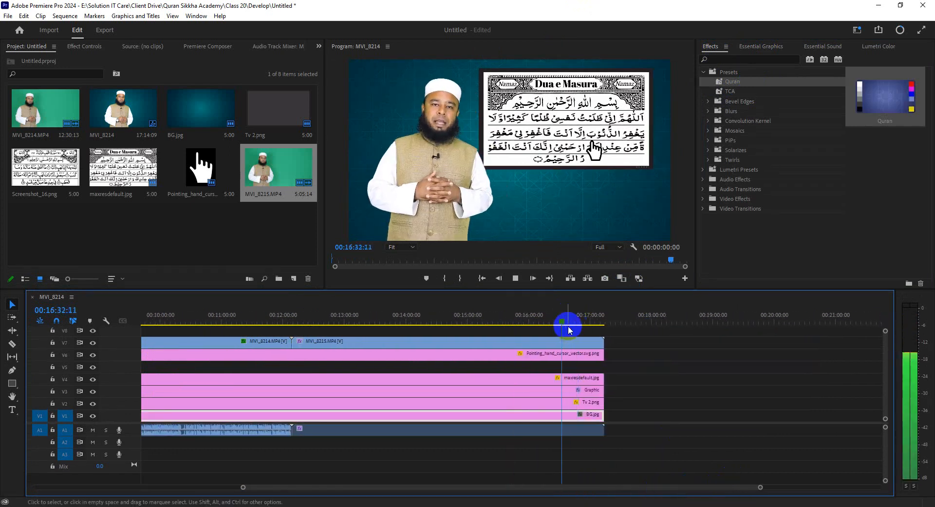
{"action": "left_click", "coordinate": [541, 322]}
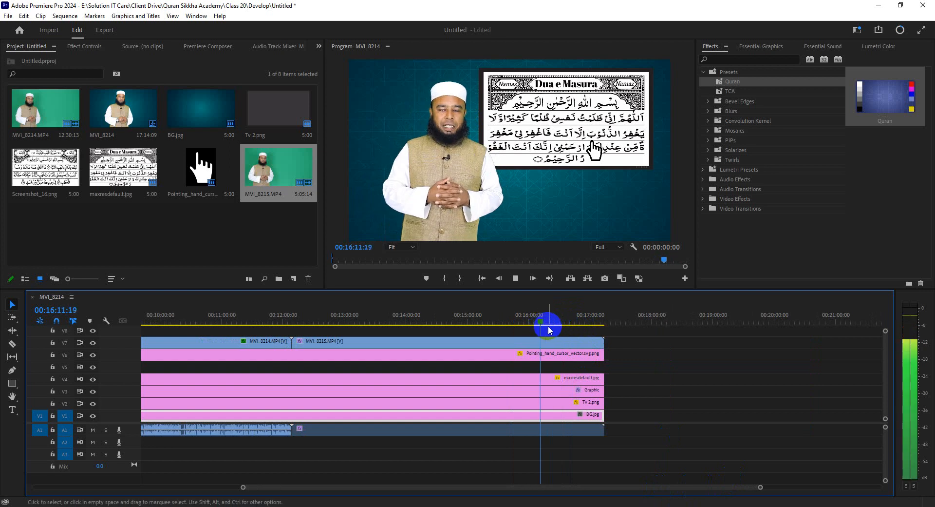
{"action": "left_click", "coordinate": [515, 333]}
{"action": "left_click", "coordinate": [508, 324]}
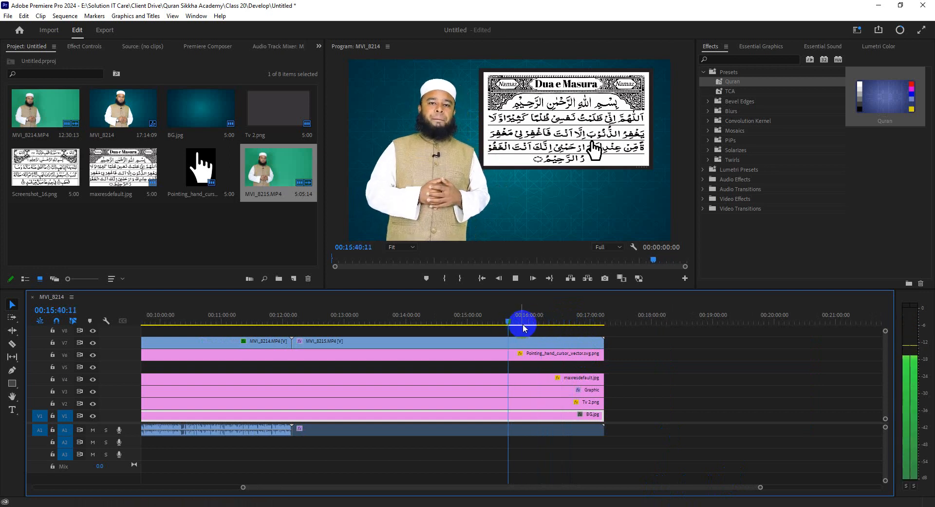
{"action": "left_click", "coordinate": [517, 322]}
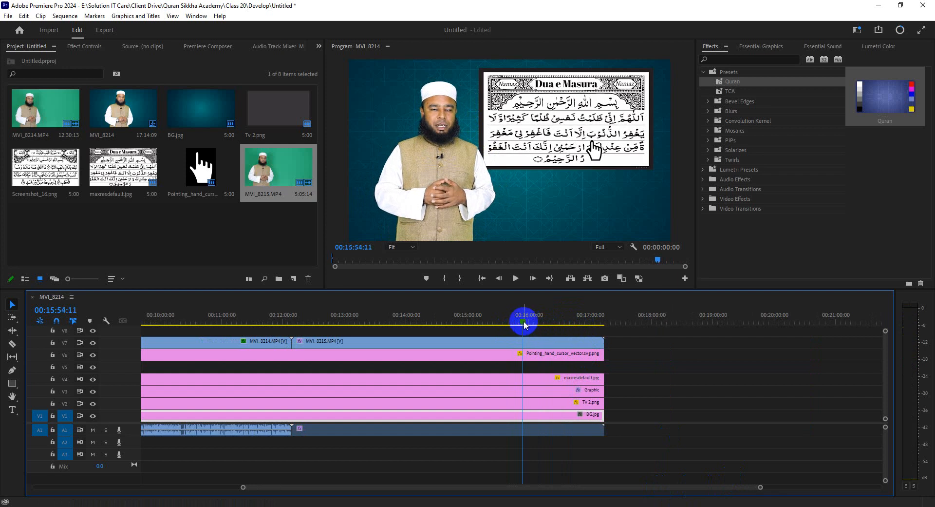
{"action": "left_click", "coordinate": [517, 326]}
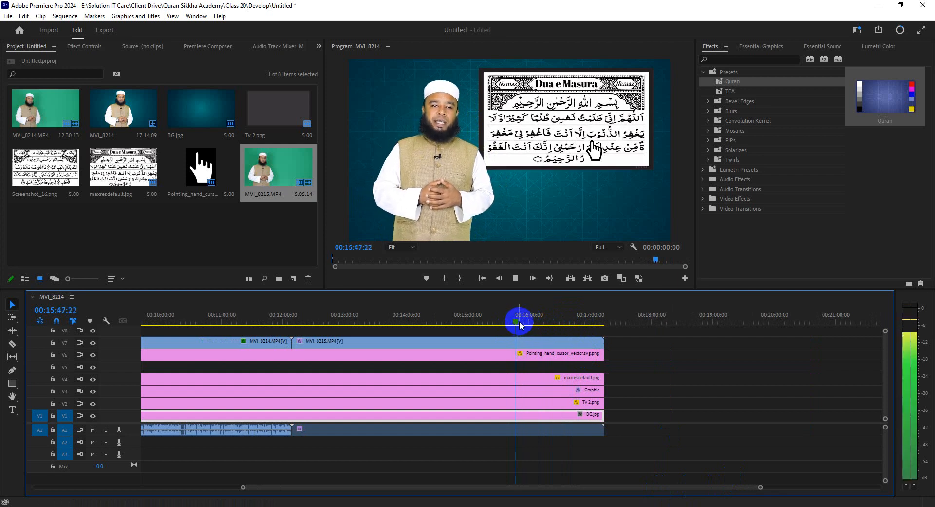
{"action": "key", "text": "space"}
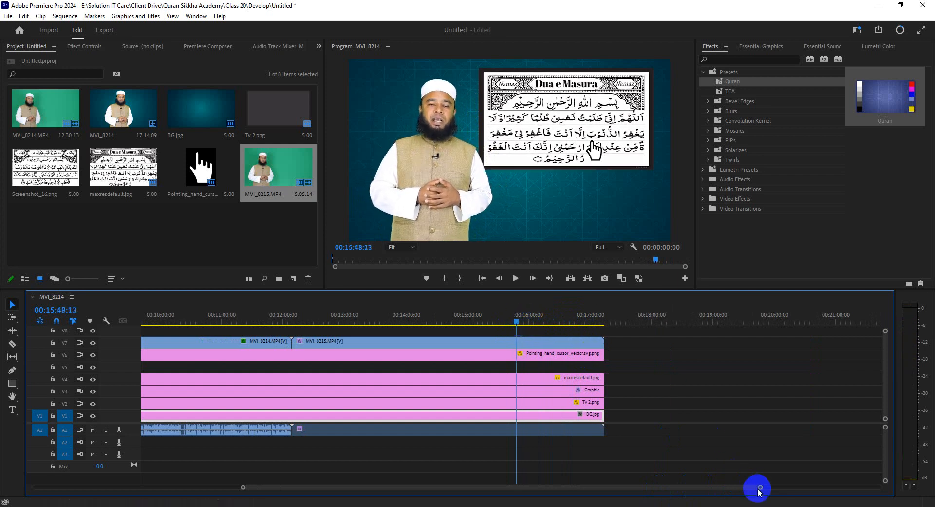
Trim the ends of the pointing hand, board image, Graphic and Tv 2.png clips back to 00:15:48:13.
{"action": "left_click_drag", "start_coordinate": [754, 487], "coordinate": [632, 485]}
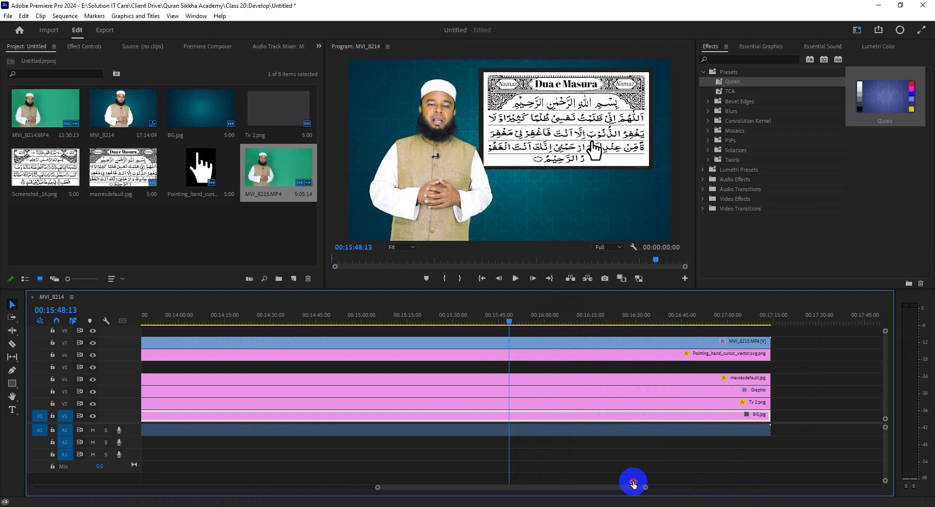
{"action": "left_click_drag", "start_coordinate": [781, 366], "coordinate": [758, 408]}
{"action": "left_click_drag", "start_coordinate": [769, 357], "coordinate": [509, 363]}
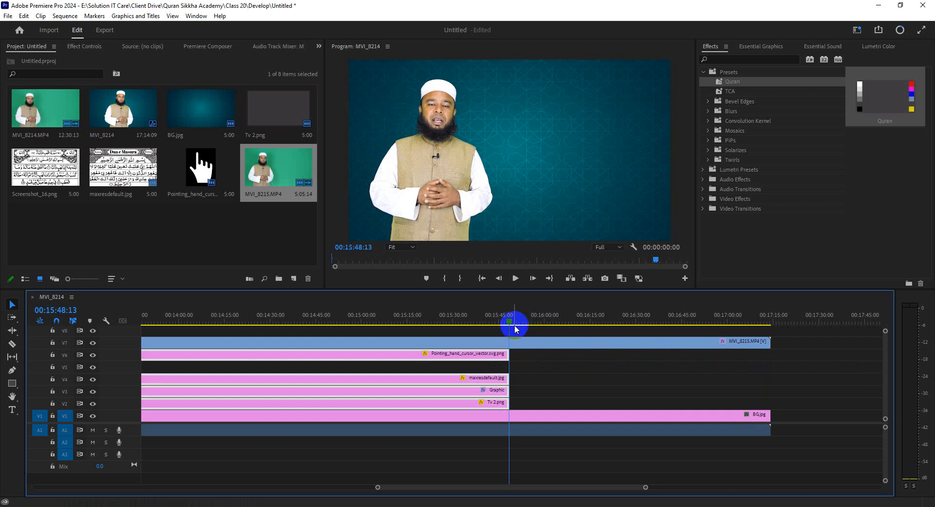
Copy the Motion settings of the first MVI_8214.MP4 clip on V6, at the start of the sequence.
{"action": "left_click", "coordinate": [390, 180]}
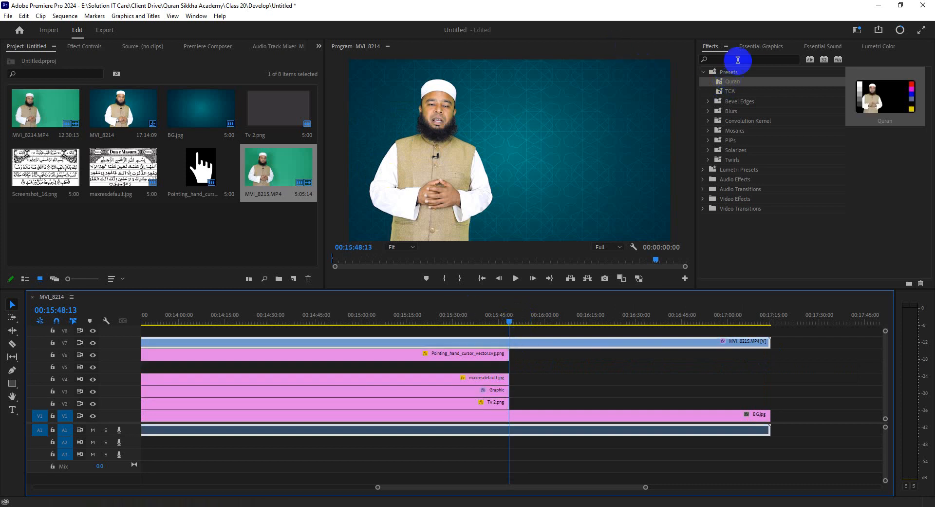
{"action": "left_click_drag", "start_coordinate": [648, 488], "coordinate": [919, 483]}
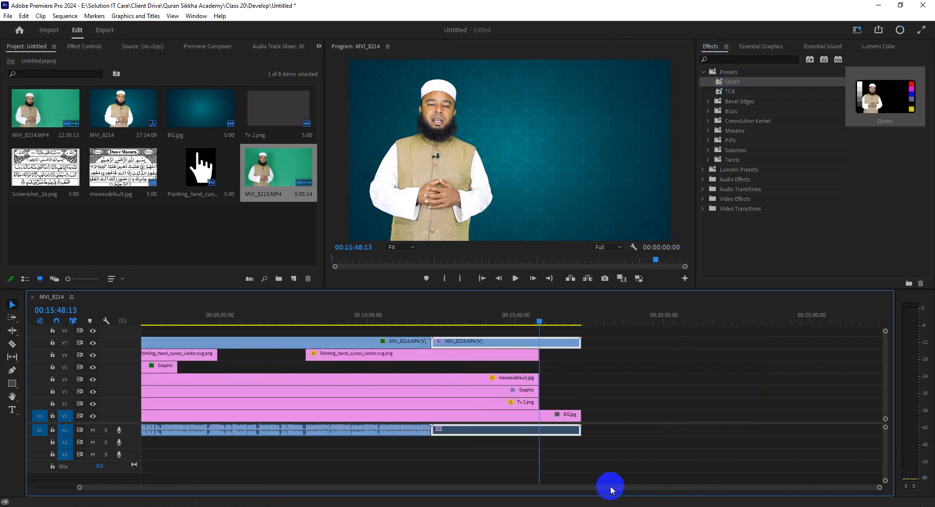
{"action": "left_click_drag", "start_coordinate": [610, 486], "coordinate": [462, 485]}
{"action": "left_click", "coordinate": [146, 355]}
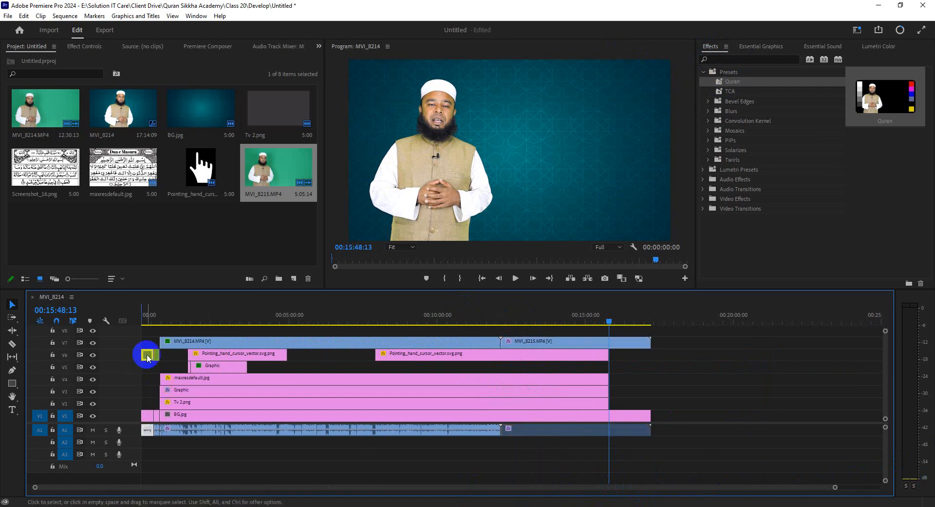
{"action": "left_click", "coordinate": [85, 46]}
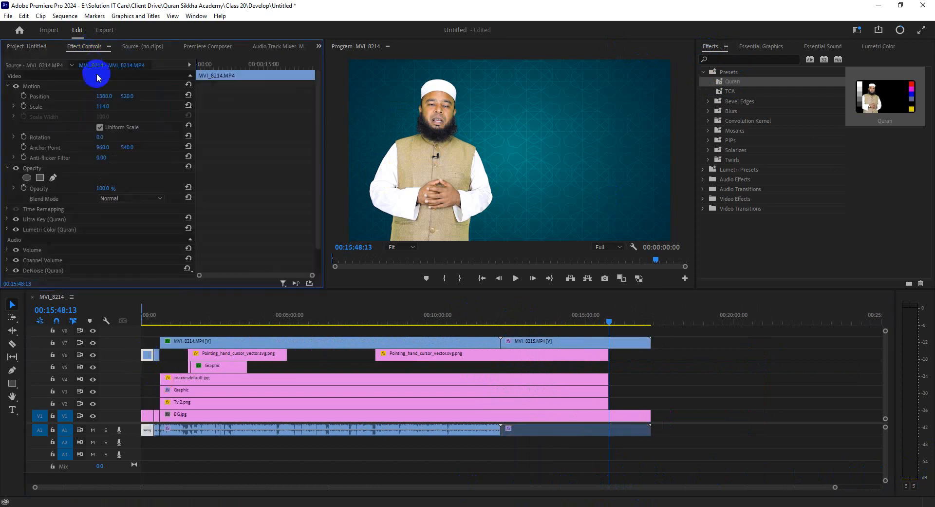
{"action": "left_click", "coordinate": [61, 87]}
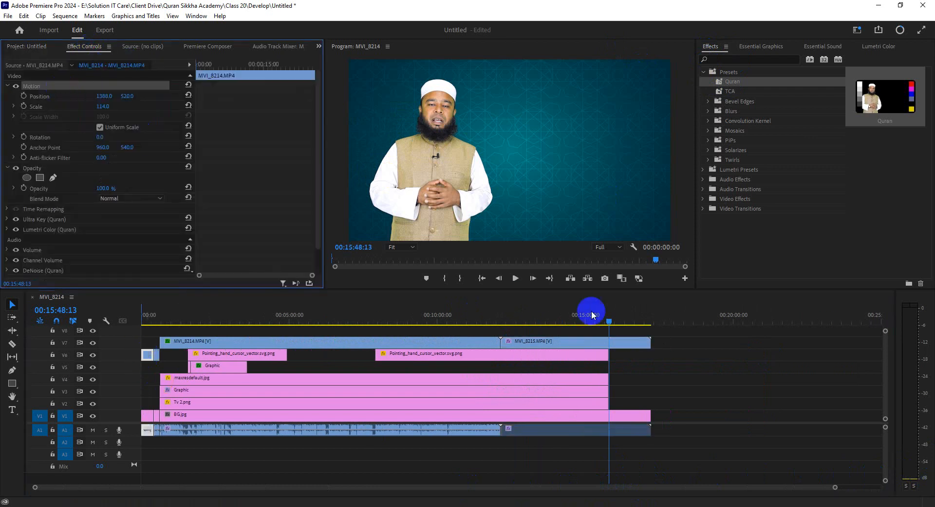
Split MVI_8215.MP4 at 00:15:48:13, paste the copied Motion settings onto the second part, and preview the cut.
{"action": "key", "text": "ctrl+k"}
{"action": "left_click", "coordinate": [623, 345]}
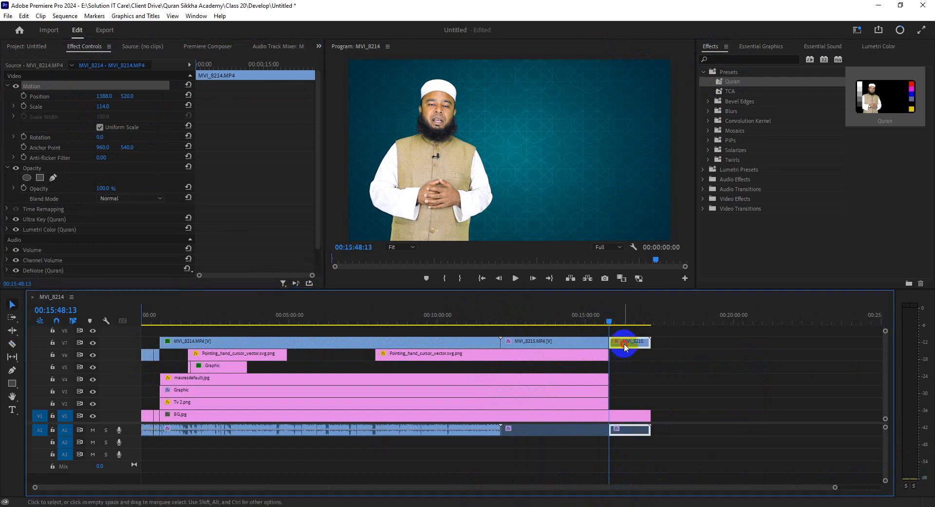
{"action": "left_click", "coordinate": [619, 320]}
{"action": "key", "text": "ctrl+v"}
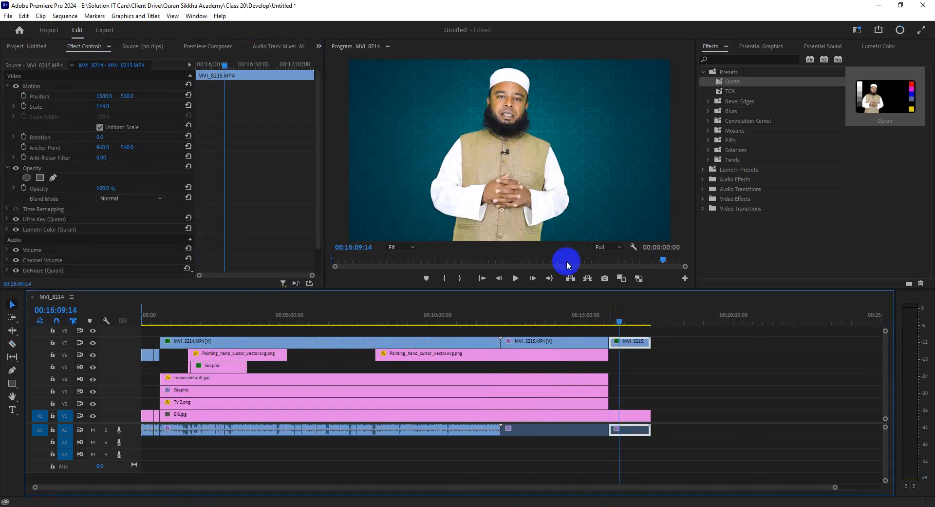
{"action": "left_click", "coordinate": [601, 321]}
{"action": "key", "text": "space"}
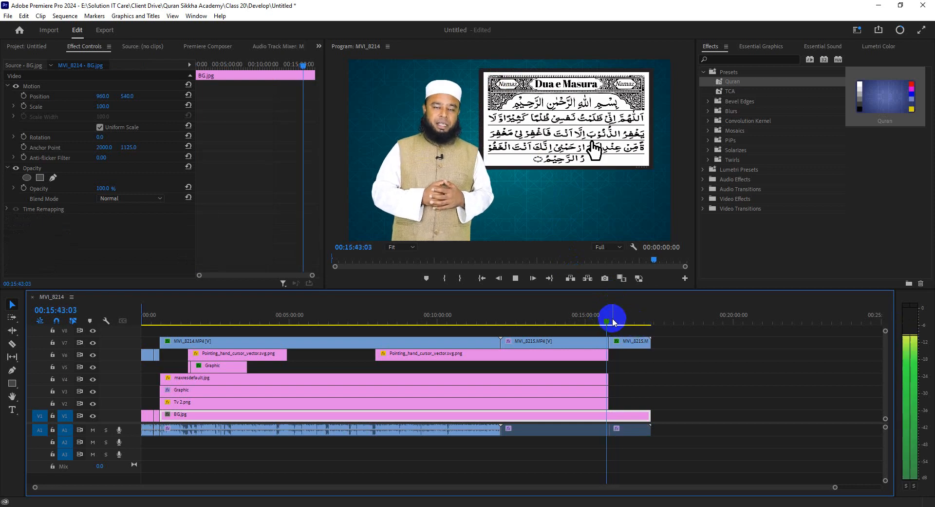
Play across the cut where the board ends to check the closing shot of the speaker.
{"action": "left_click", "coordinate": [606, 321]}
{"action": "key", "text": "space"}
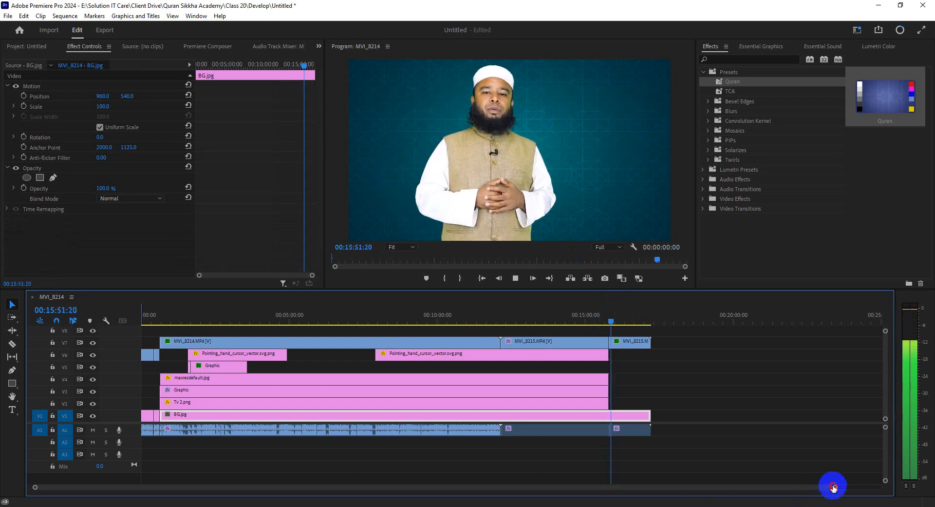
{"action": "left_click_drag", "start_coordinate": [833, 487], "coordinate": [551, 487]}
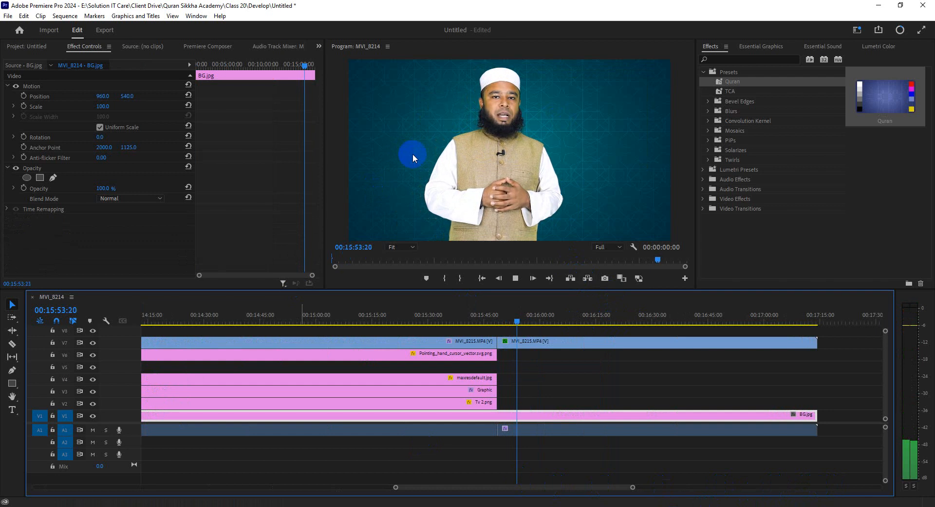
{"action": "key", "text": "space"}
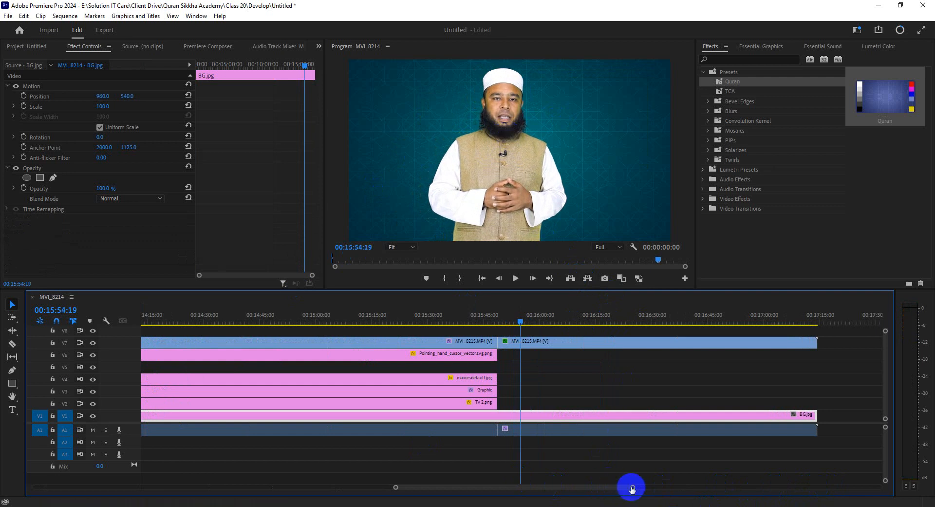
{"action": "mouse_move", "coordinate": [631, 488]}
{"action": "left_mouse_down"}
{"action": "mouse_move", "coordinate": [931, 476]}
{"action": "mouse_move", "coordinate": [902, 466]}
{"action": "left_mouse_up"}
{"action": "left_click", "coordinate": [695, 476]}
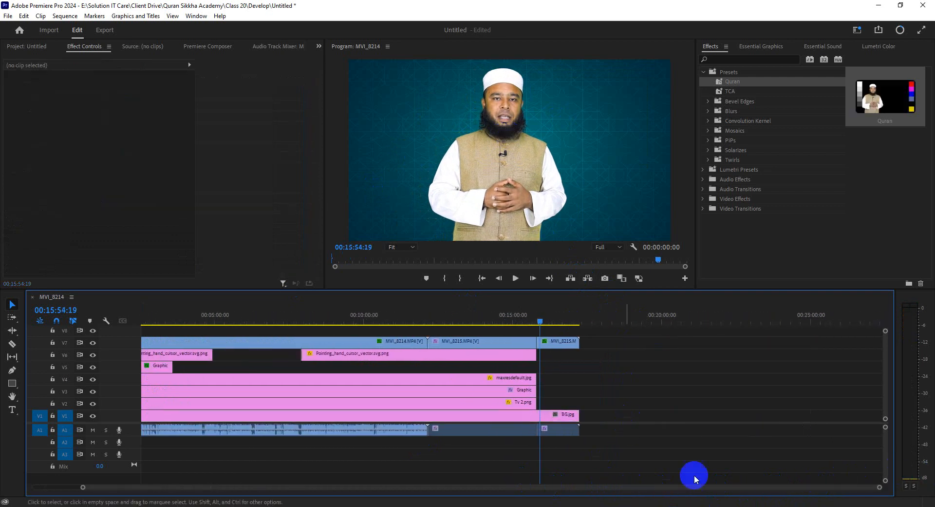
{"action": "left_click_drag", "start_coordinate": [778, 491], "coordinate": [632, 491]}
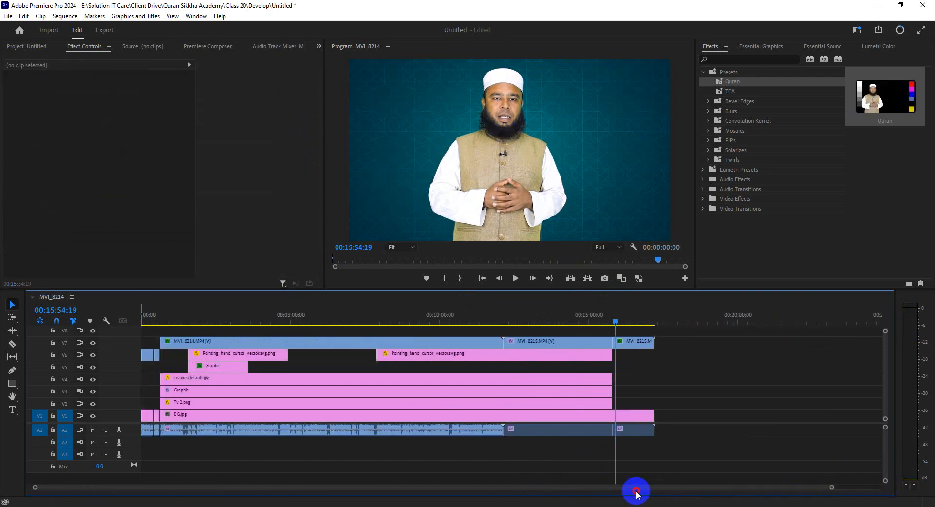
{"action": "left_click", "coordinate": [640, 374]}
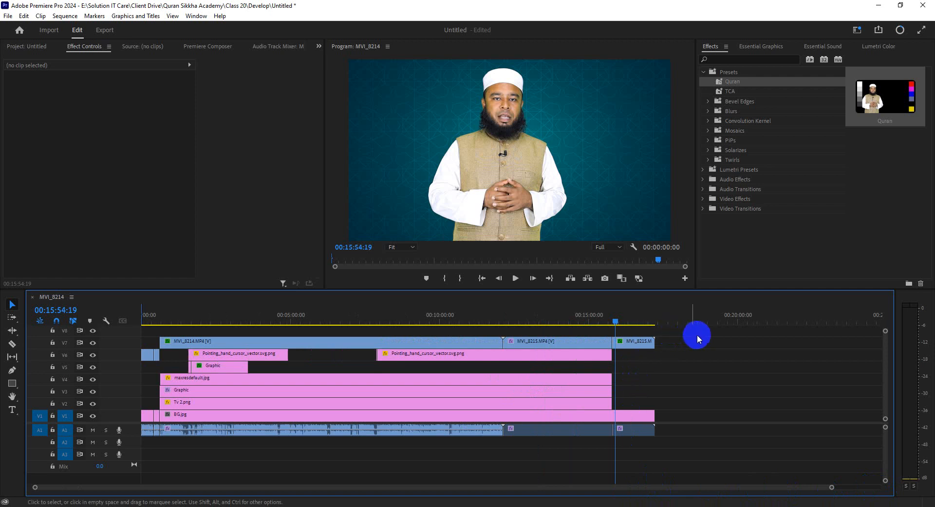
Select all the clips in the MVI_8214 sequence and nest them under the default name.
{"action": "left_click_drag", "start_coordinate": [632, 286], "coordinate": [636, 278]}
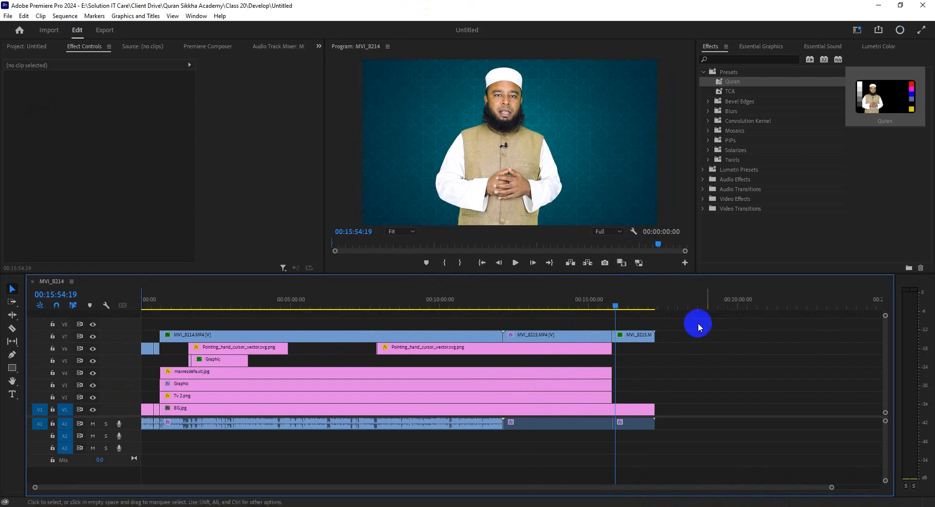
{"action": "left_click_drag", "start_coordinate": [697, 323], "coordinate": [147, 434]}
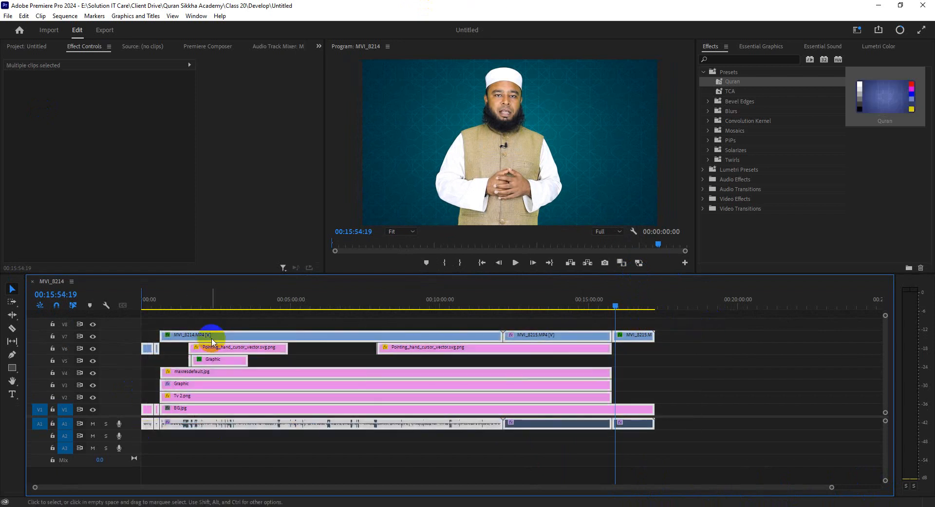
{"action": "right_click", "coordinate": [215, 339]}
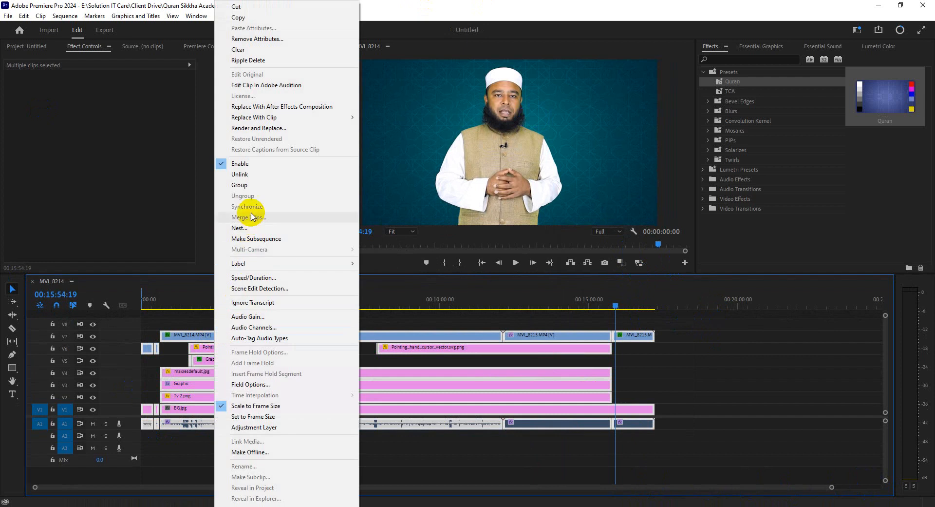
{"action": "left_click", "coordinate": [248, 229]}
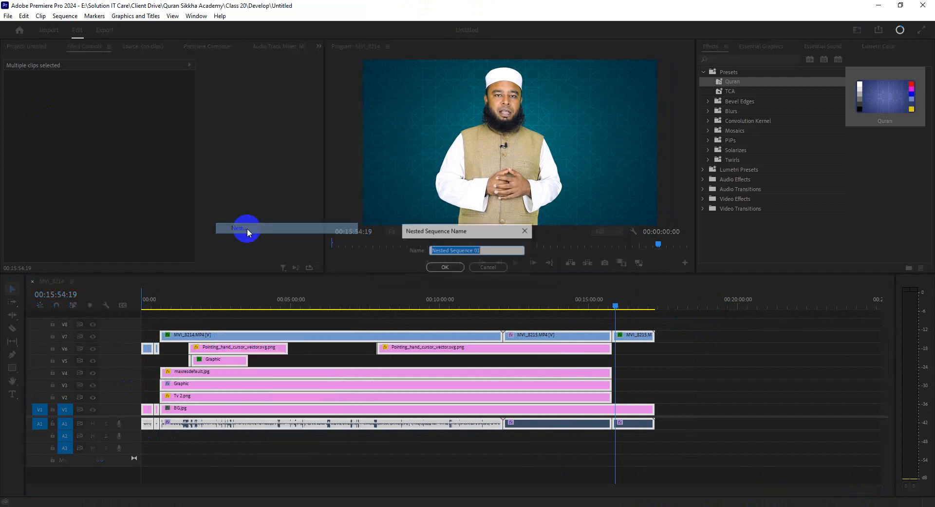
{"action": "left_click", "coordinate": [445, 267]}
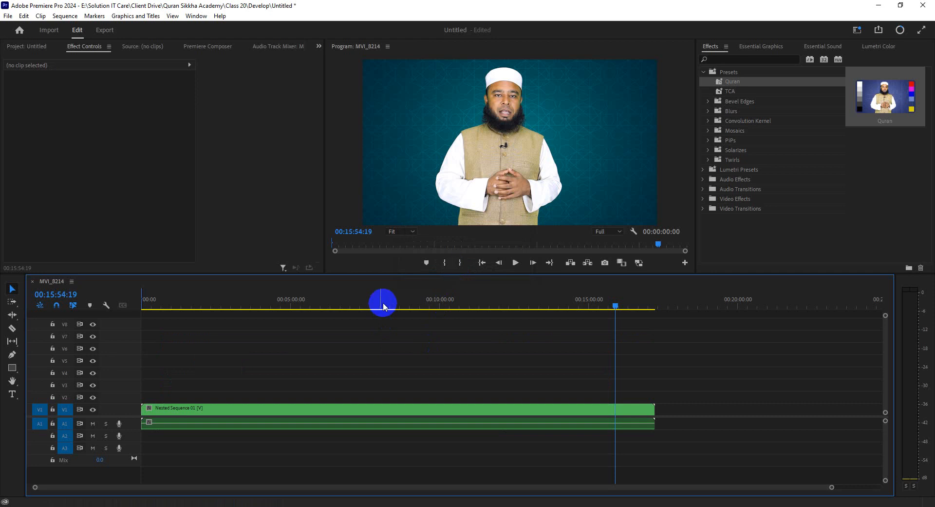
Split the nested sequence at 00:04:18:00 and 00:04:52:04 to isolate a section for a zoom effect.
{"action": "left_click", "coordinate": [296, 304]}
{"action": "left_click_drag", "start_coordinate": [368, 275], "coordinate": [382, 376]}
{"action": "left_click", "coordinate": [299, 404]}
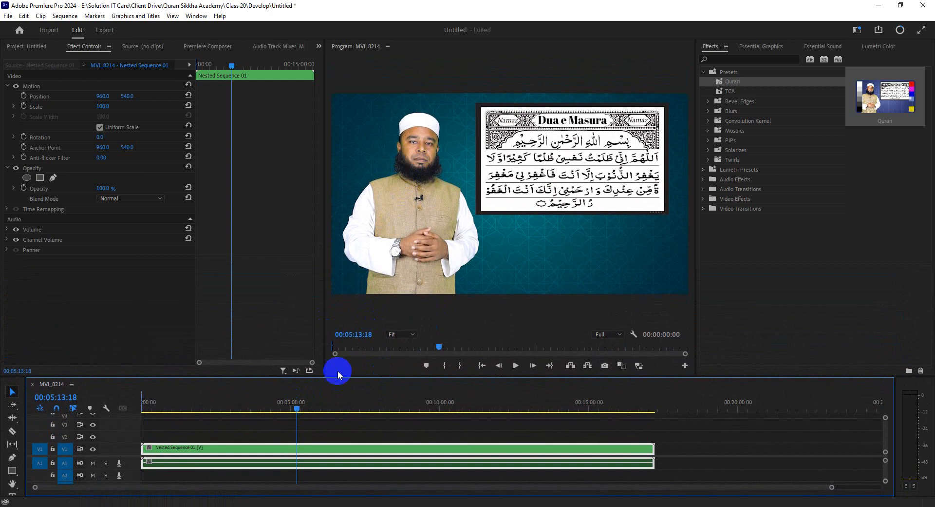
{"action": "left_click_drag", "start_coordinate": [279, 411], "coordinate": [269, 412]}
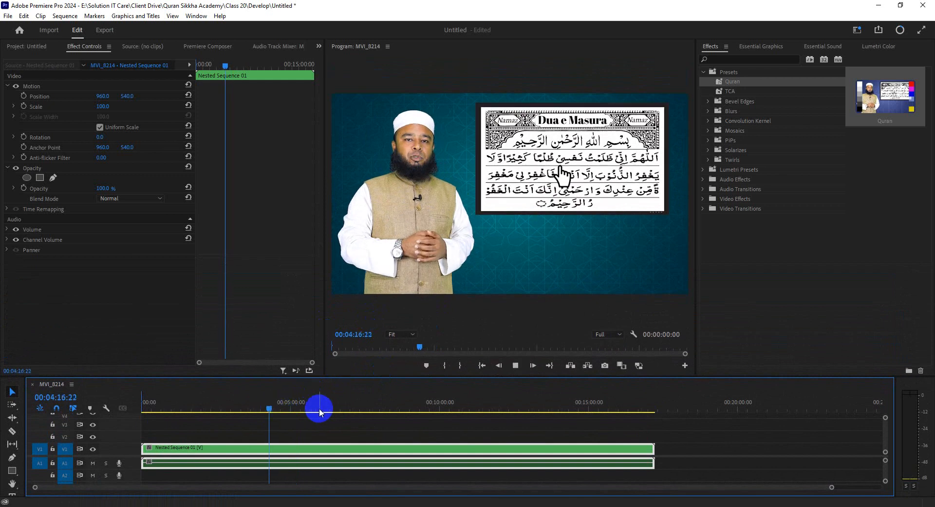
{"action": "key", "text": "space"}
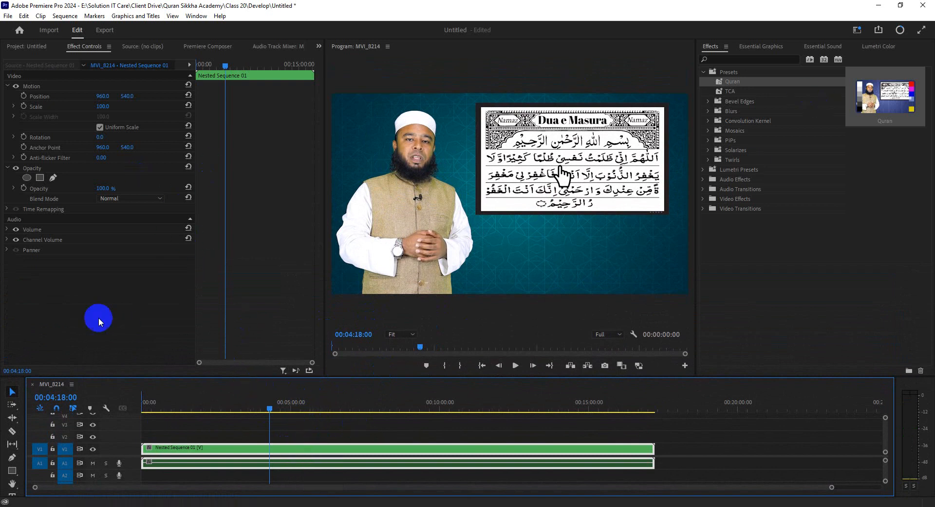
{"action": "left_click", "coordinate": [19, 431]}
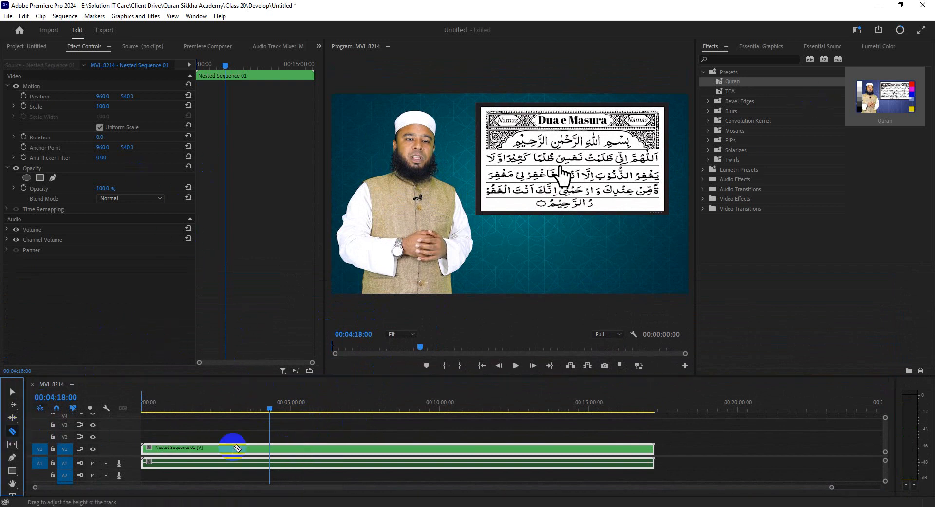
{"action": "left_click", "coordinate": [269, 448]}
{"action": "left_click_drag", "start_coordinate": [272, 410], "coordinate": [288, 417]}
{"action": "left_click", "coordinate": [286, 448]}
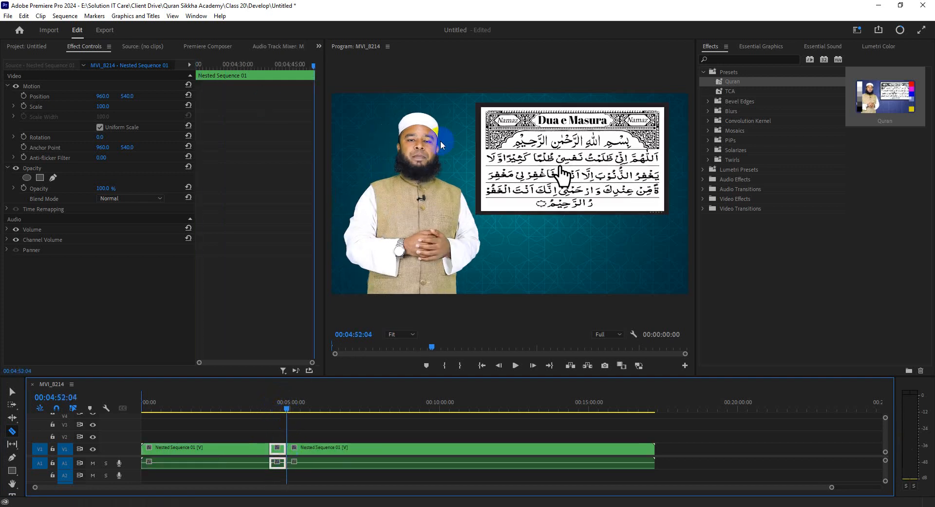
{"action": "left_click_drag", "start_coordinate": [832, 486], "coordinate": [579, 493]}
{"action": "key", "text": "v"}
{"action": "left_click", "coordinate": [452, 408]}
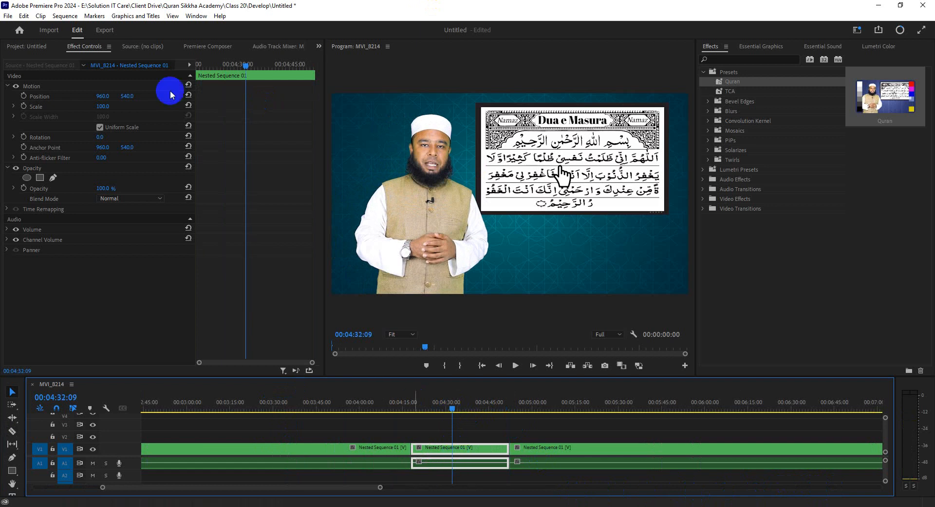
{"action": "mouse_move", "coordinate": [102, 107]}
{"action": "left_mouse_down"}
{"action": "mouse_move", "coordinate": [125, 105]}
{"action": "mouse_move", "coordinate": [109, 105]}
{"action": "left_mouse_up"}
{"action": "key", "text": "ctrl+z"}
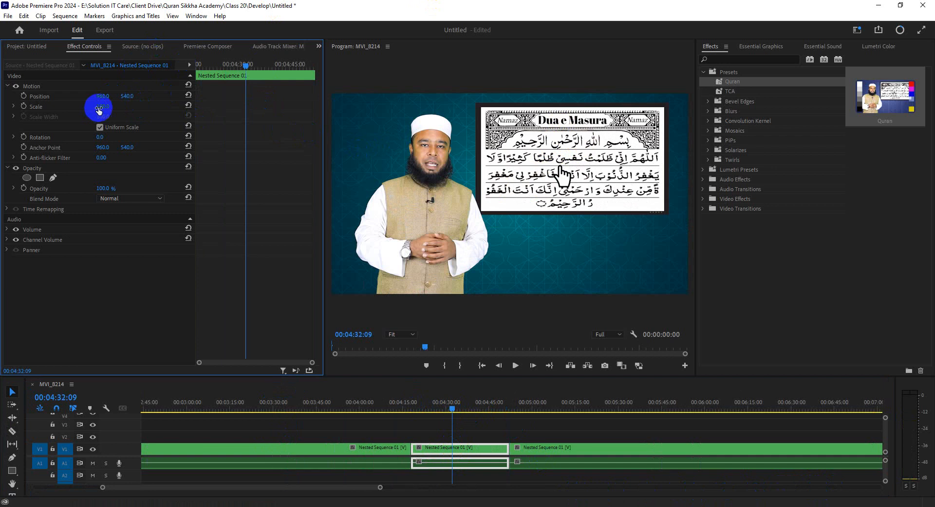
Add starting Scale and Position keyframes at 00:04:18:00, the beginning of the isolated nested section.
{"action": "left_click_drag", "start_coordinate": [426, 408], "coordinate": [414, 414]}
{"action": "left_click", "coordinate": [216, 213]}
{"action": "left_click", "coordinate": [24, 107]}
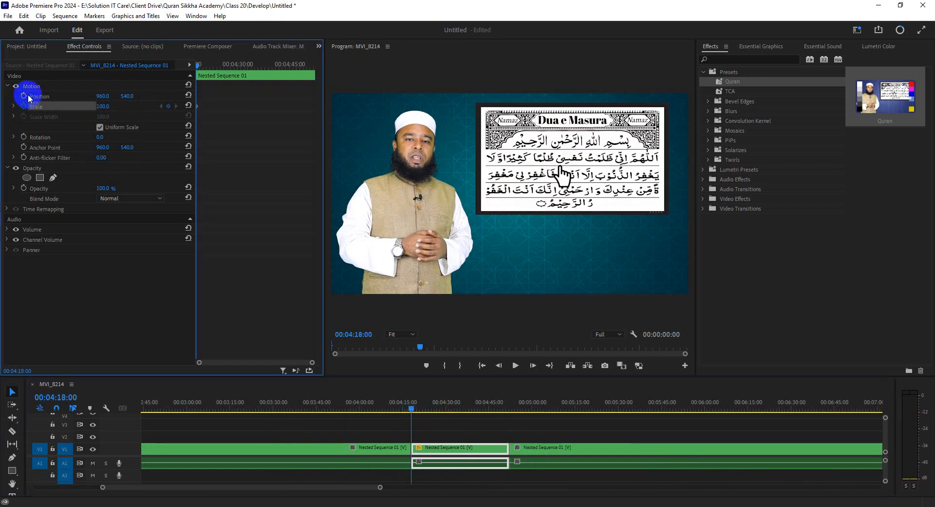
{"action": "left_click", "coordinate": [23, 96]}
At 00:04:34:18, keyframe the section's Scale to 186 and Position to 1729, 835, framing the speaker closer.
{"action": "left_click", "coordinate": [460, 411]}
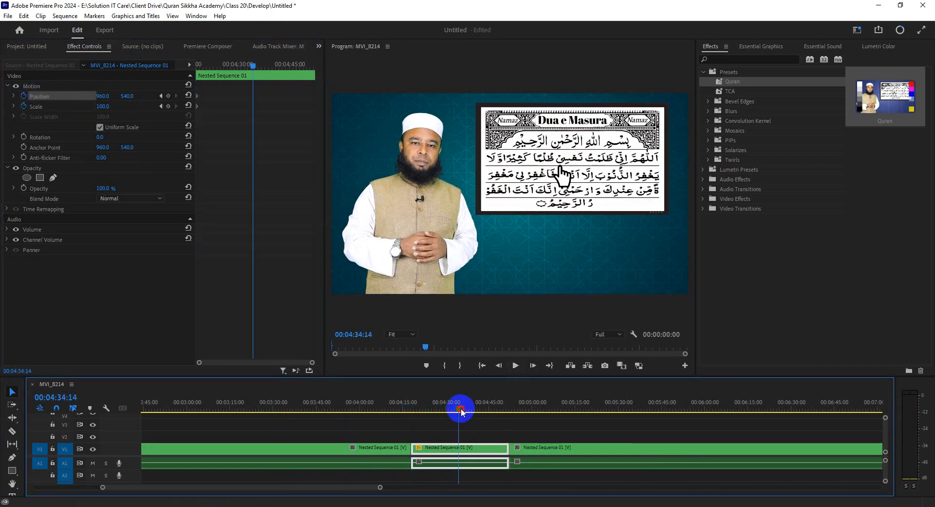
{"action": "left_click", "coordinate": [111, 107]}
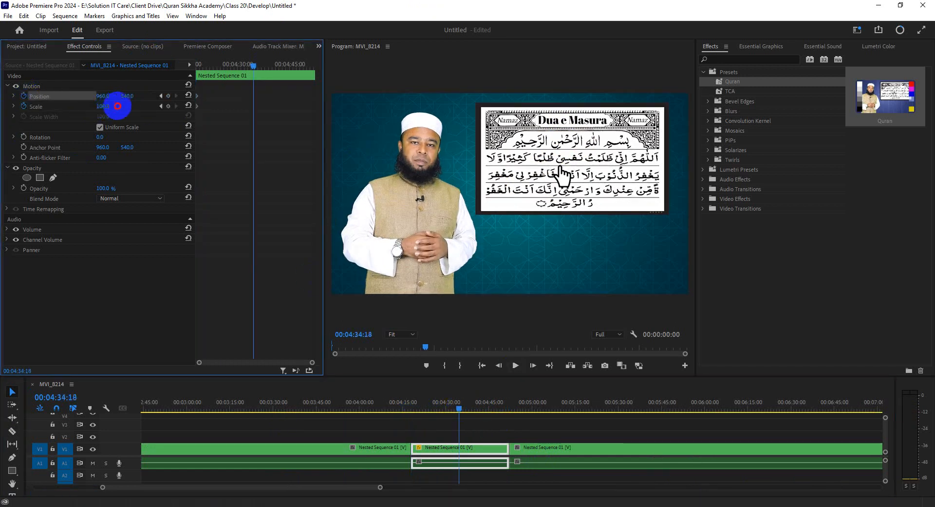
{"action": "left_click_drag", "start_coordinate": [130, 106], "coordinate": [49, 83]}
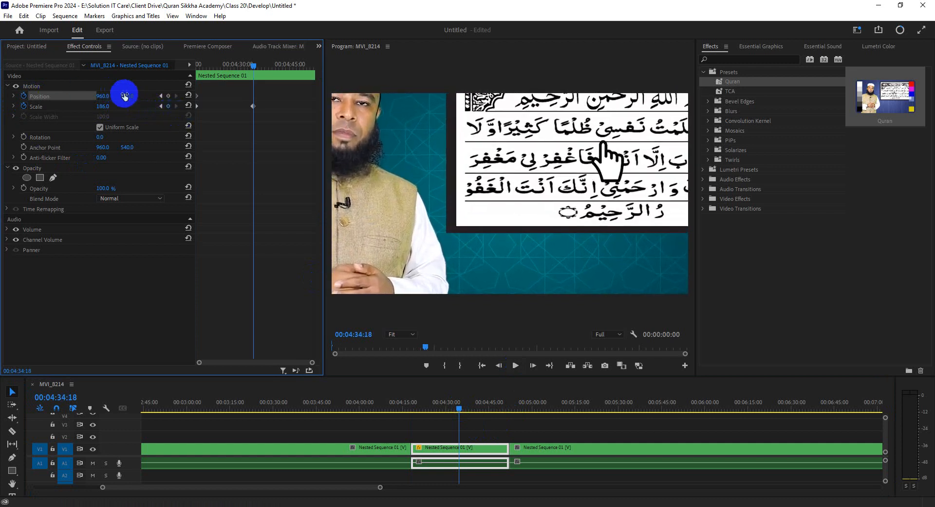
{"action": "mouse_move", "coordinate": [125, 96]}
{"action": "left_mouse_down"}
{"action": "mouse_move", "coordinate": [482, 93]}
{"action": "mouse_move", "coordinate": [568, 101]}
{"action": "mouse_move", "coordinate": [496, 120]}
{"action": "mouse_move", "coordinate": [108, 94]}
{"action": "left_mouse_up"}
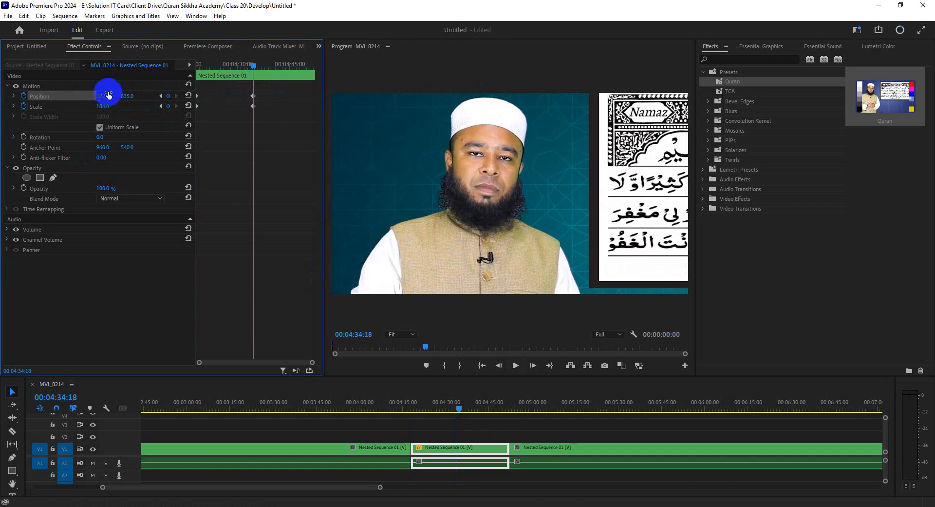
Preview the zoom-in and move the ending Position and Scale keyframes earlier, to about 00:04:25.
{"action": "left_click", "coordinate": [402, 411]}
{"action": "key", "text": "space"}
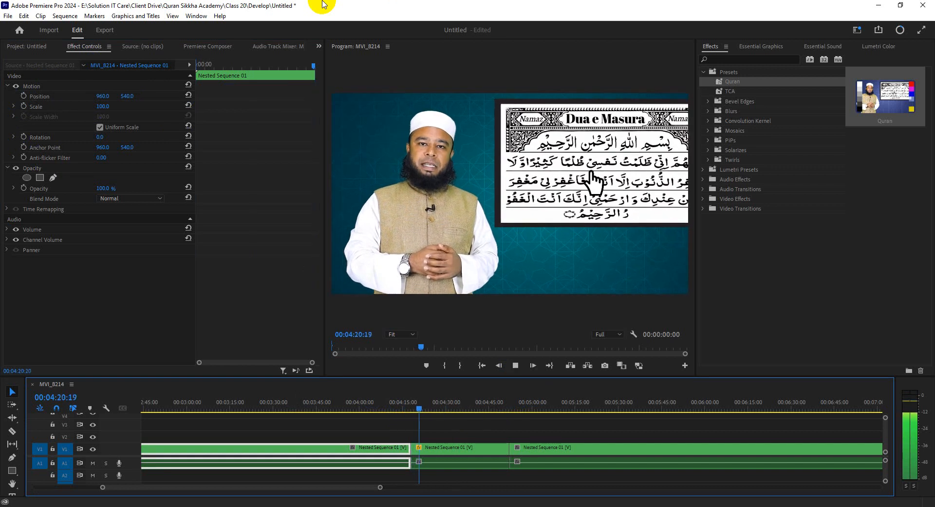
{"action": "left_click", "coordinate": [449, 448]}
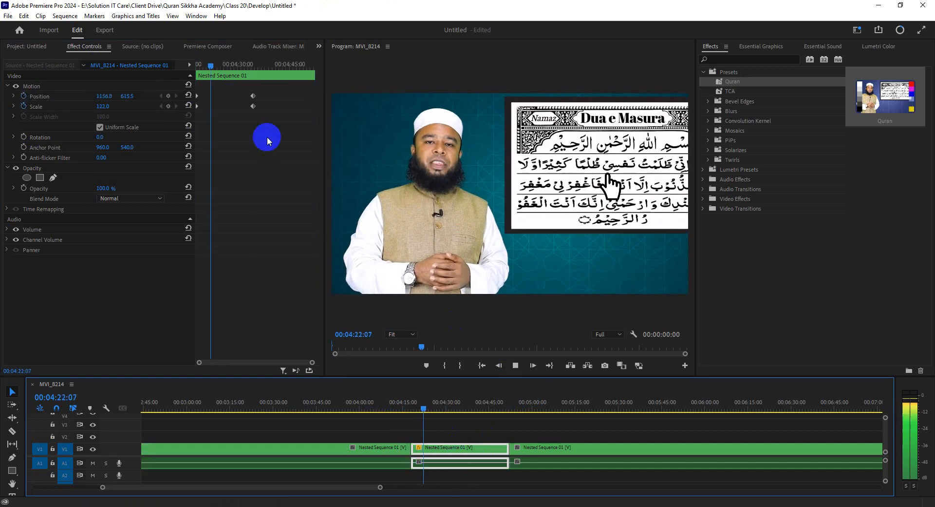
{"action": "left_click", "coordinate": [259, 99]}
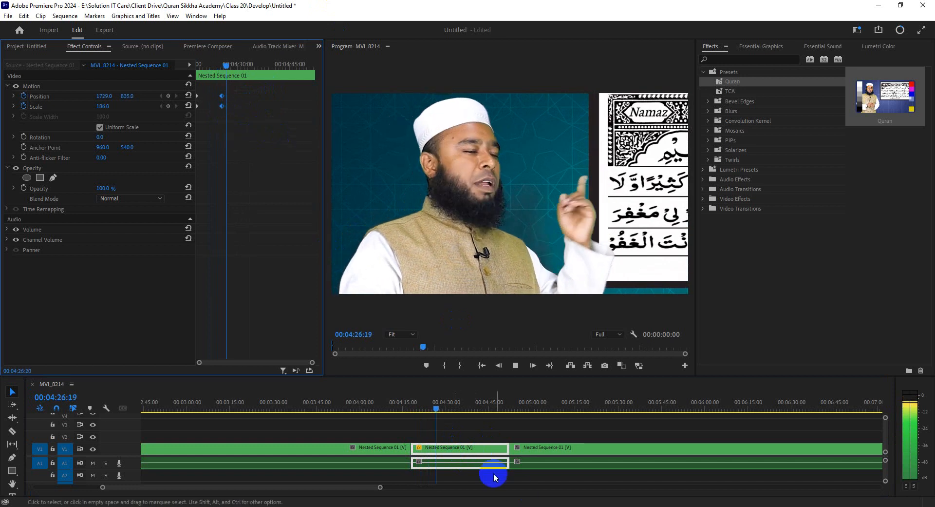
Play the end of the zoomed section through the cut back to the wide framing.
{"action": "left_click", "coordinate": [499, 410]}
{"action": "key", "text": "space"}
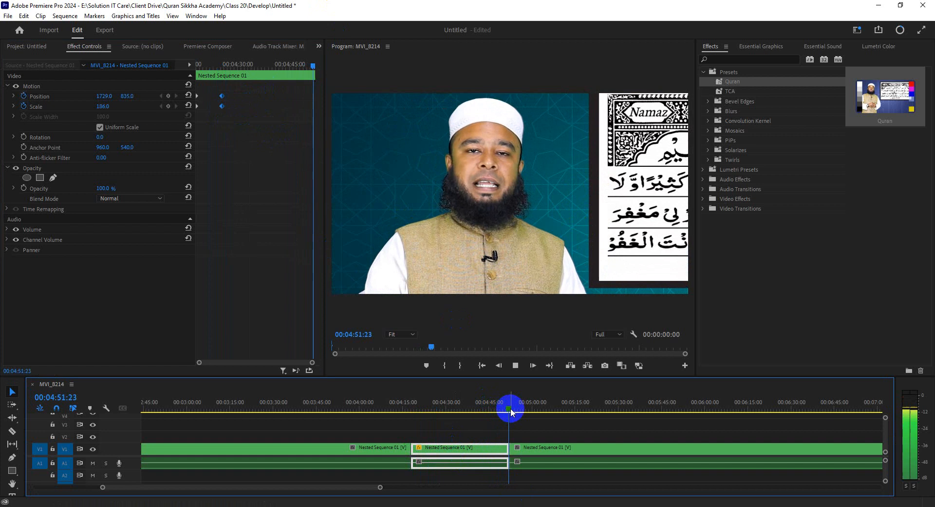
{"action": "key", "text": "space"}
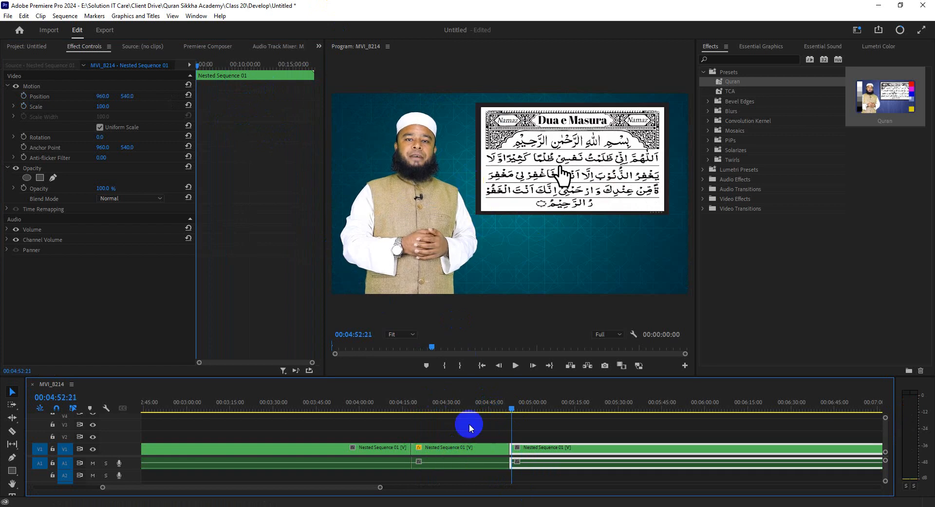
{"action": "left_click", "coordinate": [458, 434]}
{"action": "left_click_drag", "start_coordinate": [380, 487], "coordinate": [512, 477]}
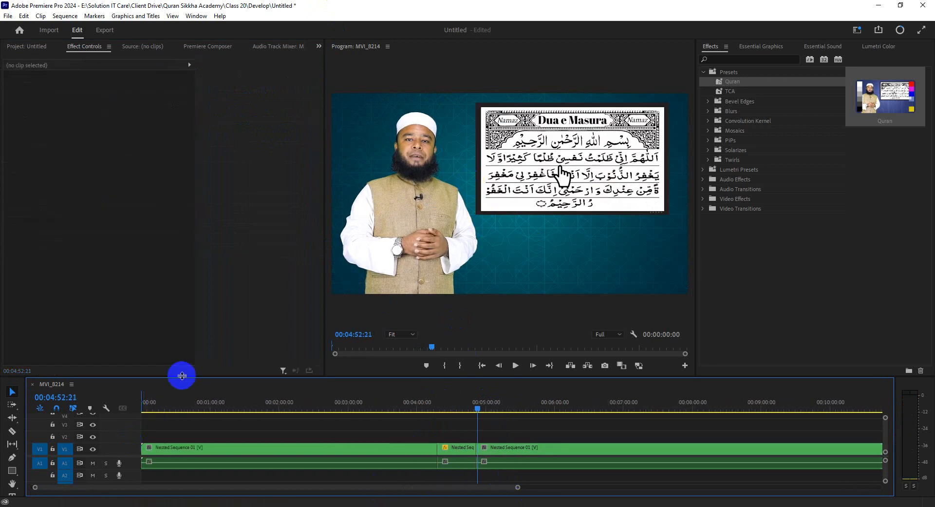
{"action": "mouse_move", "coordinate": [181, 376]}
{"action": "left_mouse_down"}
{"action": "mouse_move", "coordinate": [192, 325]}
{"action": "mouse_move", "coordinate": [188, 358]}
{"action": "left_mouse_up"}
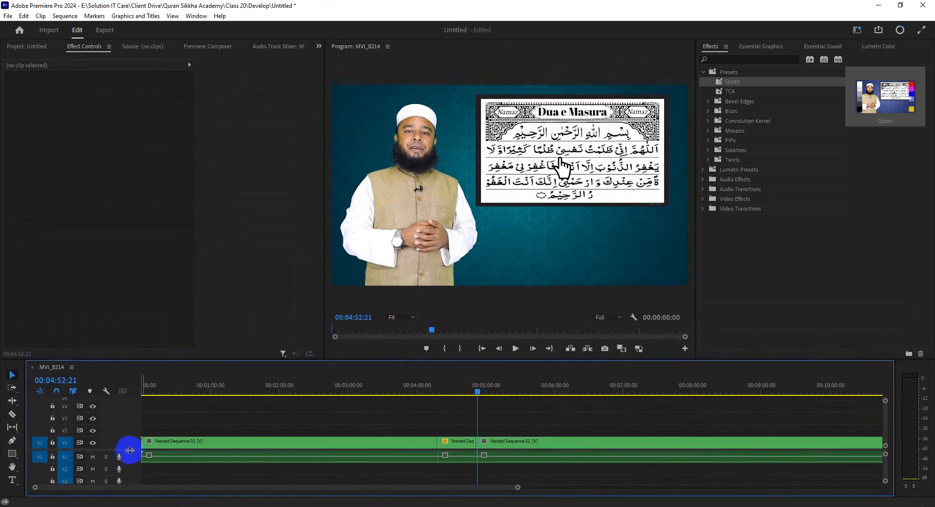
{"action": "left_click_drag", "start_coordinate": [128, 449], "coordinate": [129, 436]}
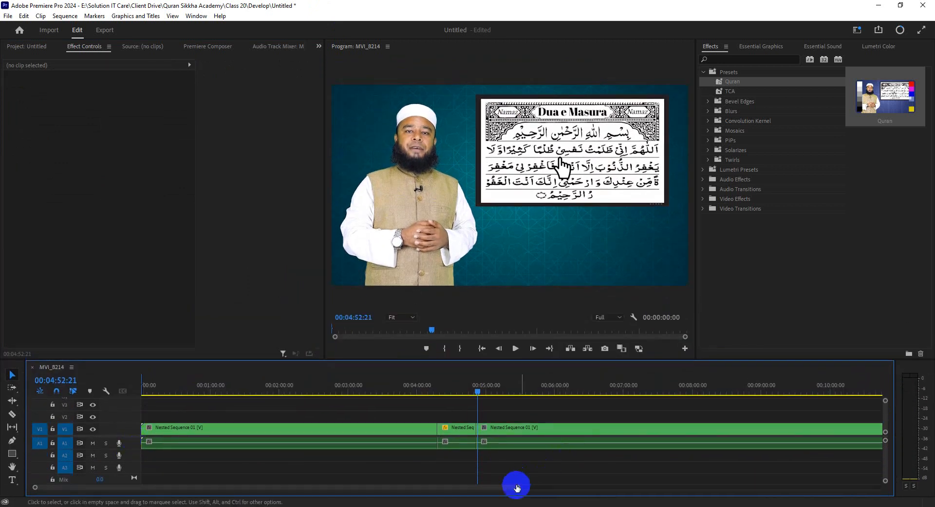
{"action": "left_click_drag", "start_coordinate": [517, 489], "coordinate": [785, 479]}
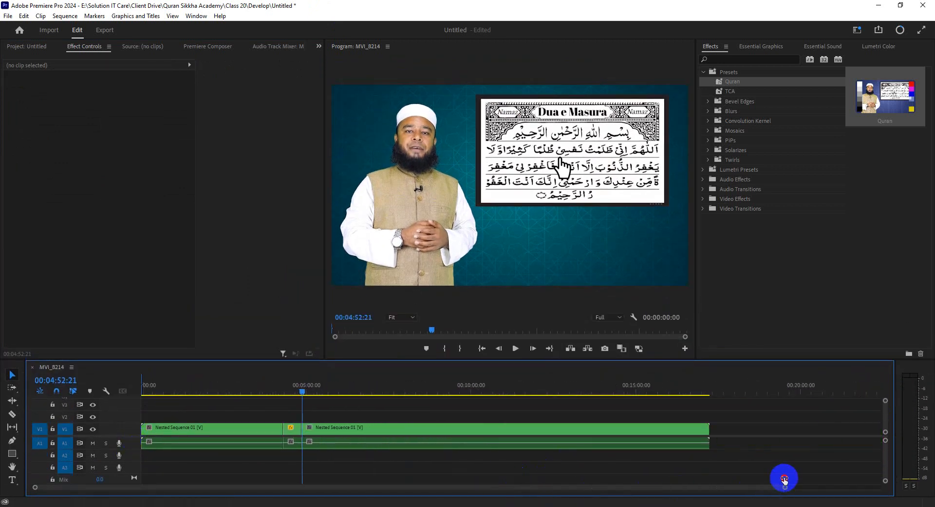
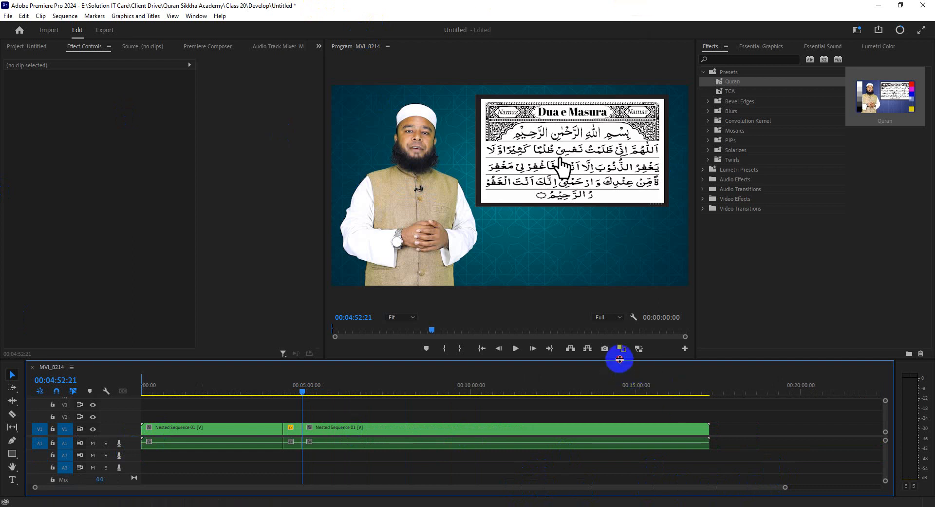
{"action": "left_click_drag", "start_coordinate": [620, 359], "coordinate": [620, 351]}
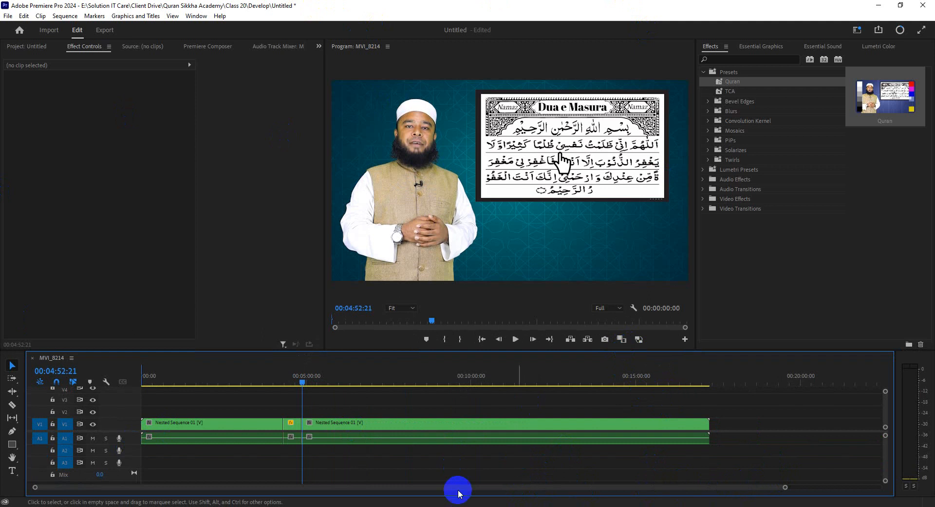
In File Explorer, go back to the Quran Sikkha Academy folder and skim through the Outro video up to about 00:09.
{"action": "left_click", "coordinate": [422, 506]}
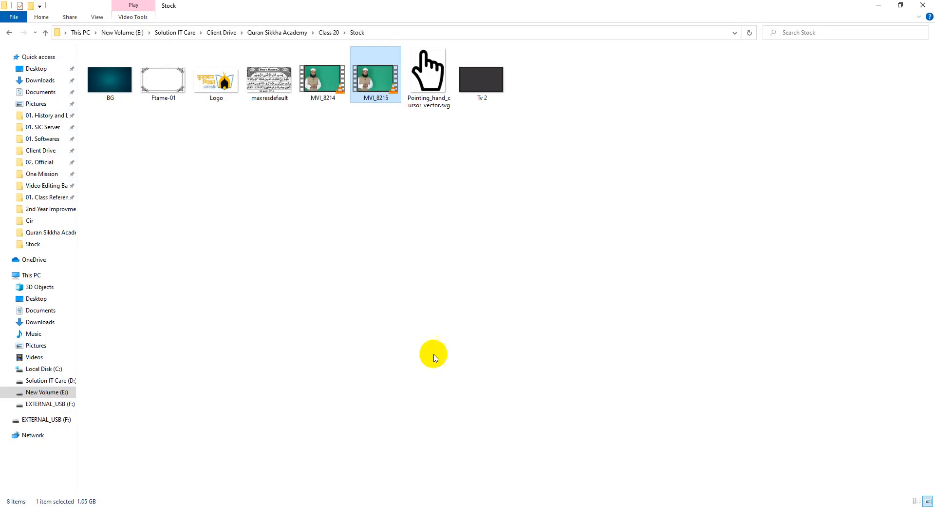
{"action": "left_click", "coordinate": [9, 33]}
{"action": "left_click", "coordinate": [9, 32]}
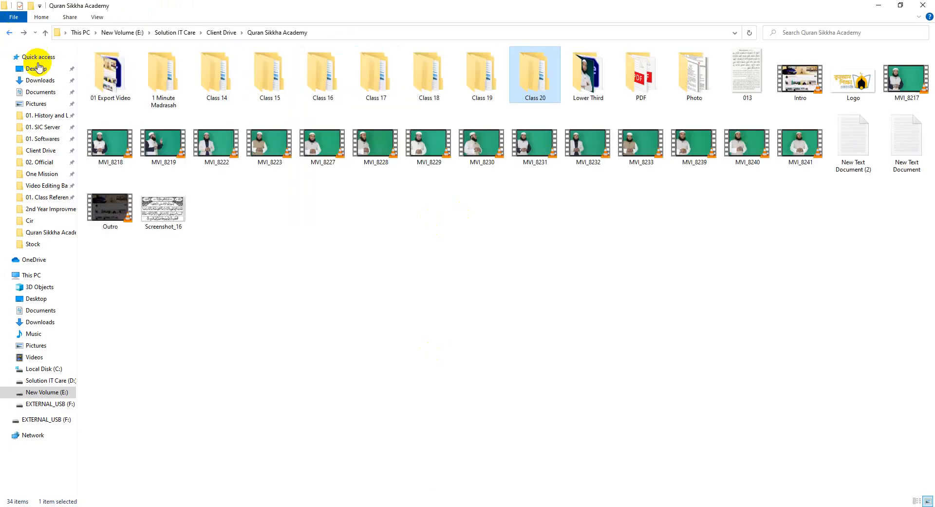
{"action": "double_click", "coordinate": [112, 209]}
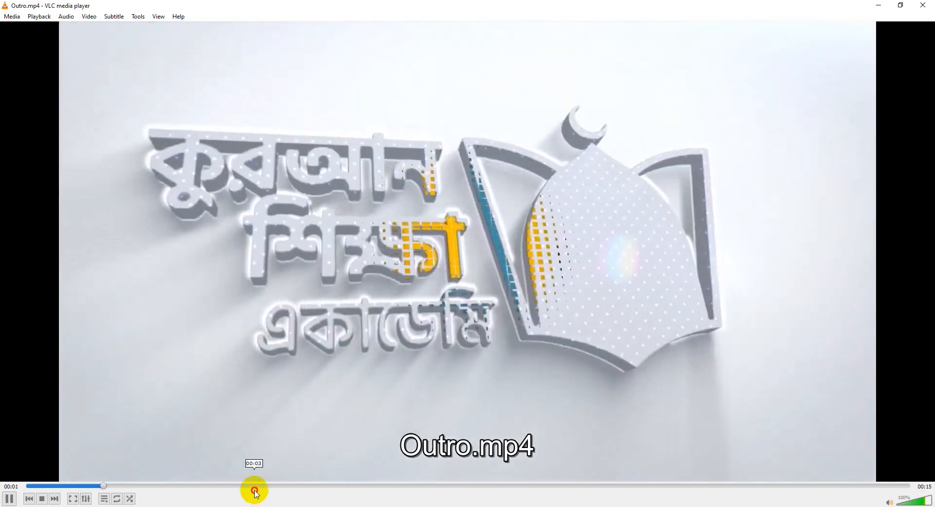
{"action": "left_click", "coordinate": [255, 488]}
{"action": "left_click", "coordinate": [323, 488]}
{"action": "left_click", "coordinate": [403, 488]}
{"action": "left_click", "coordinate": [586, 487]}
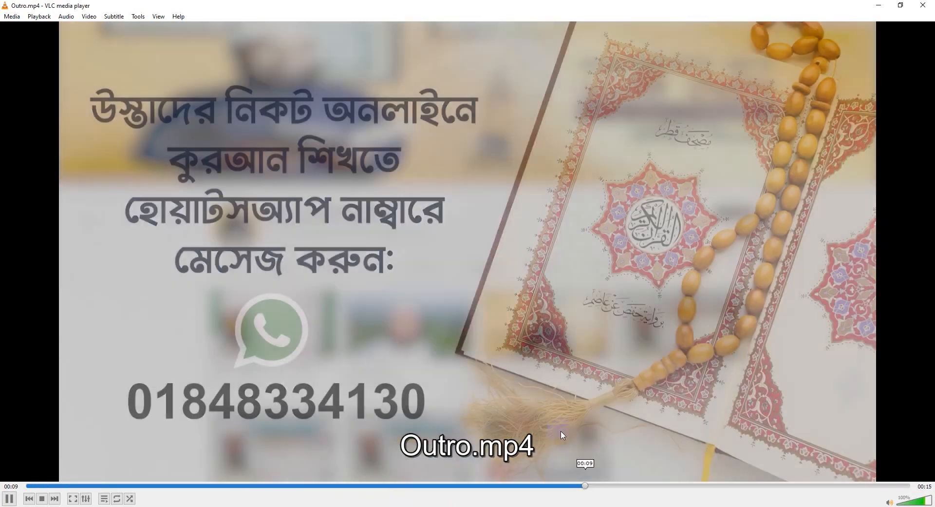
{"action": "left_click", "coordinate": [923, 5]}
Add the Outro video to the end of the last nested clip on V1 and play across the join.
{"action": "left_click_drag", "start_coordinate": [131, 205], "coordinate": [712, 432]}
{"action": "left_click", "coordinate": [708, 382]}
{"action": "key", "text": "space"}
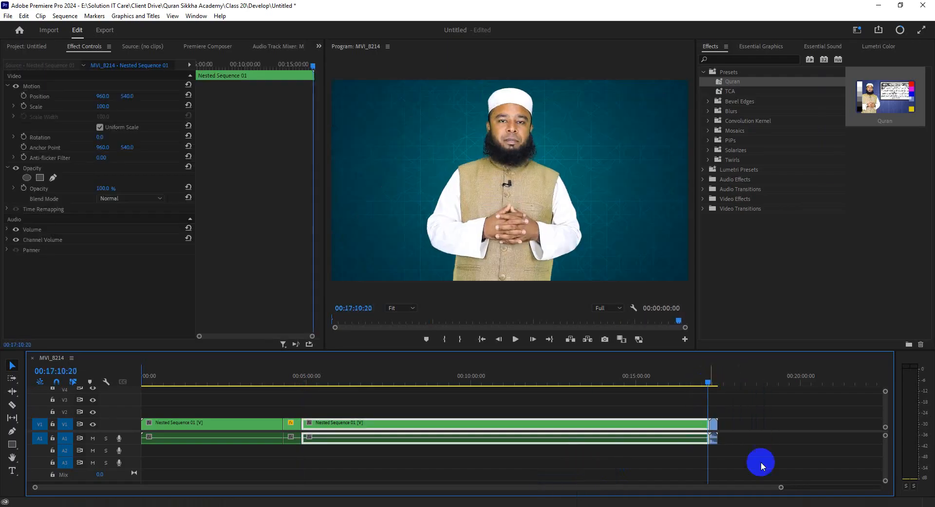
{"action": "scroll", "coordinate": [549, 488], "scroll_direction": "up", "scroll_amount": 4}
{"action": "scroll", "coordinate": [550, 487], "scroll_direction": "up", "scroll_amount": 2}
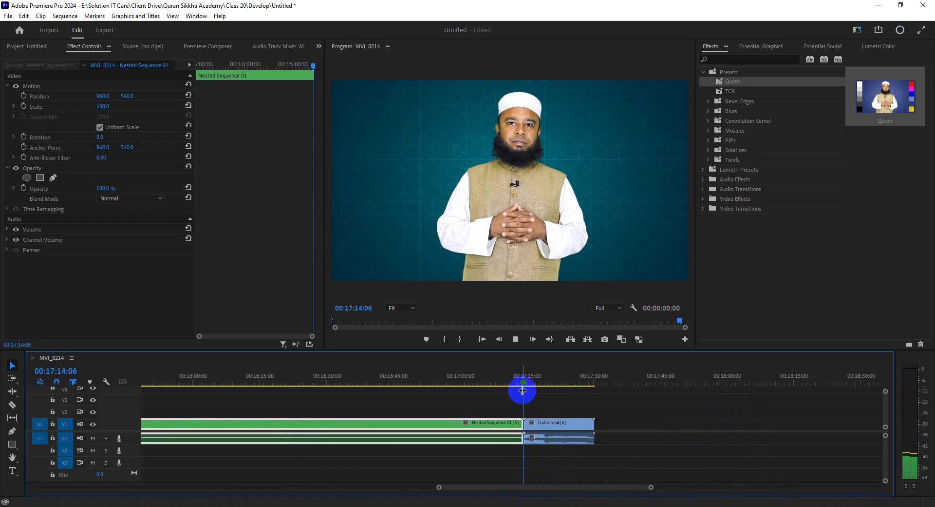
{"action": "key", "text": "space"}
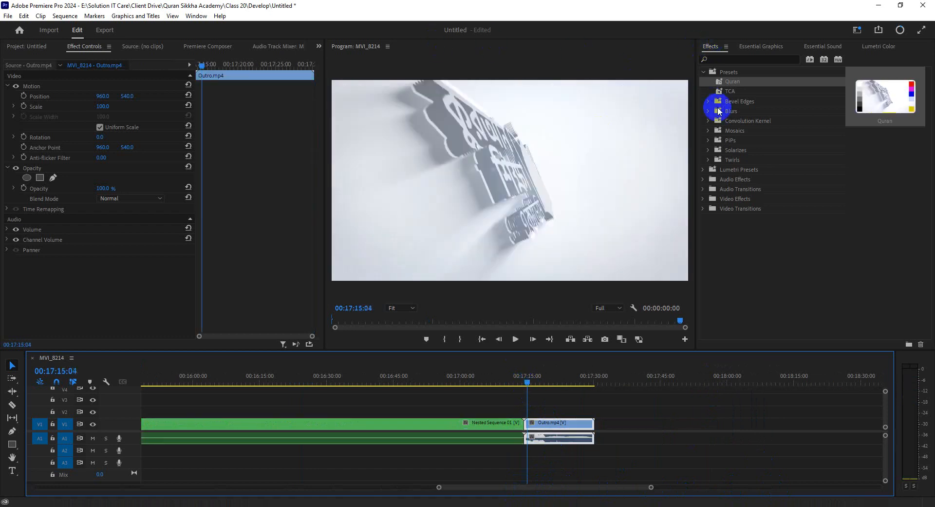
Apply a Dip to Black dissolve at the cut between the nested sequence and the outro, and preview it.
{"action": "left_click", "coordinate": [704, 72]}
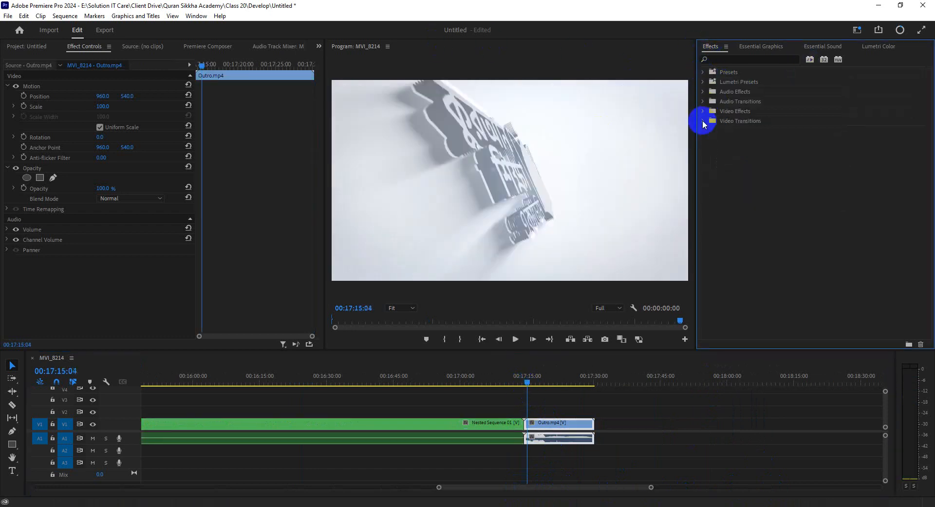
{"action": "left_click", "coordinate": [709, 131]}
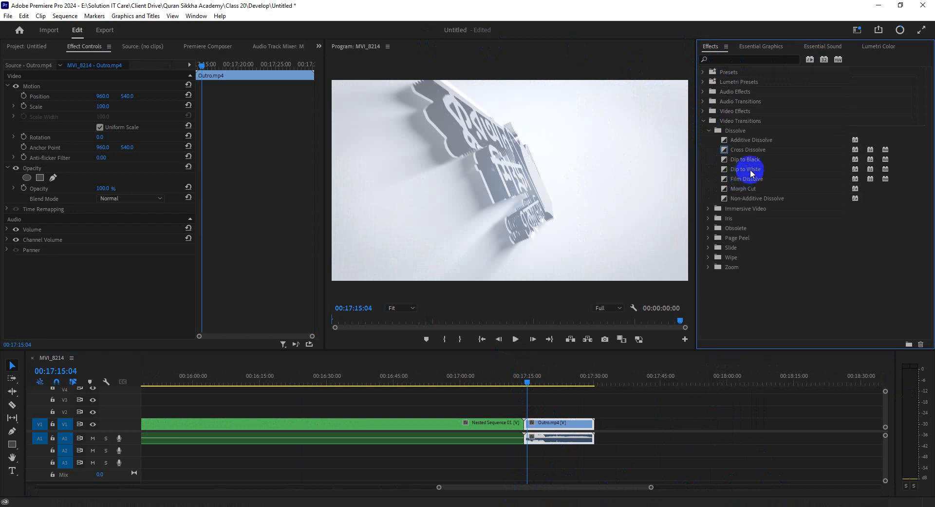
{"action": "left_click", "coordinate": [753, 171]}
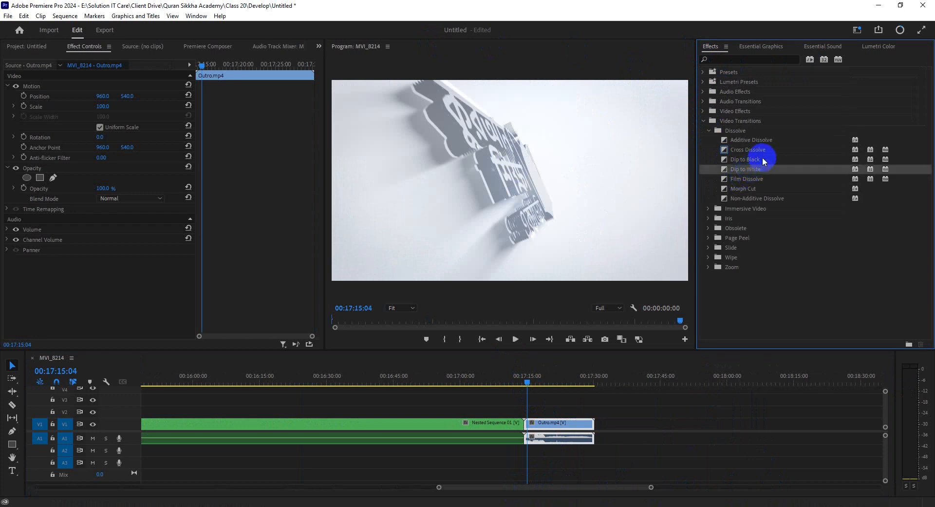
{"action": "left_click_drag", "start_coordinate": [764, 161], "coordinate": [525, 422]}
{"action": "left_click", "coordinate": [536, 270]}
{"action": "left_click", "coordinate": [520, 382]}
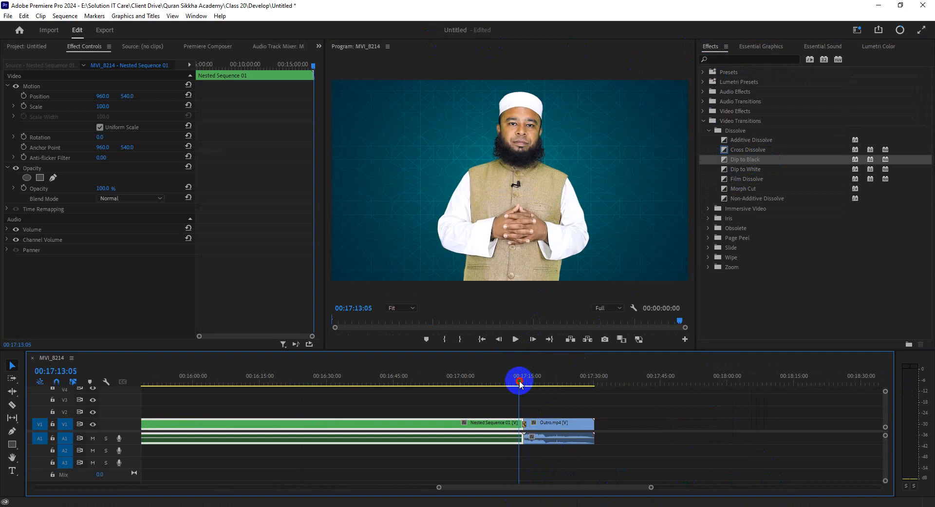
{"action": "left_click", "coordinate": [545, 392]}
{"action": "key", "text": "space"}
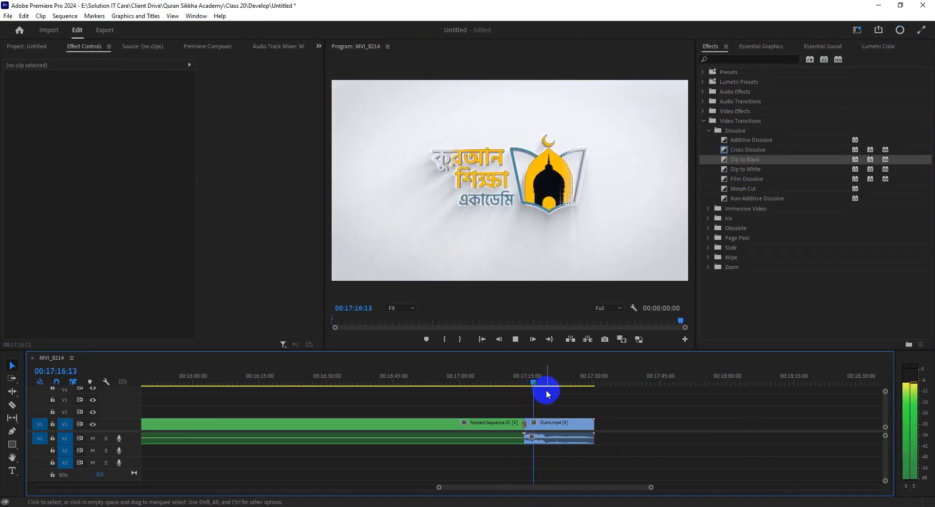
Return the playhead to 00:11:20:06, within the part of the lesson that shows the prayer board.
{"action": "left_click_drag", "start_coordinate": [555, 378], "coordinate": [383, 405]}
{"action": "left_click", "coordinate": [533, 458]}
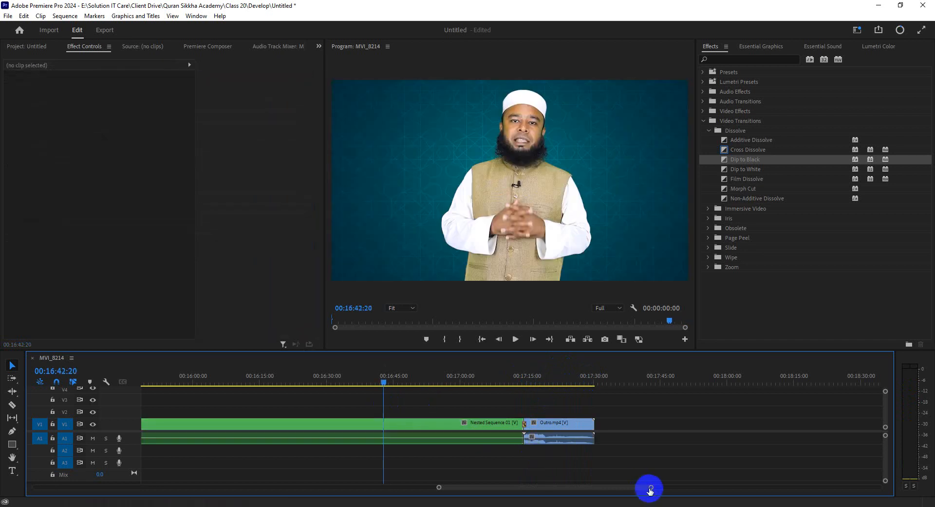
{"action": "left_click_drag", "start_coordinate": [650, 490], "coordinate": [834, 475]}
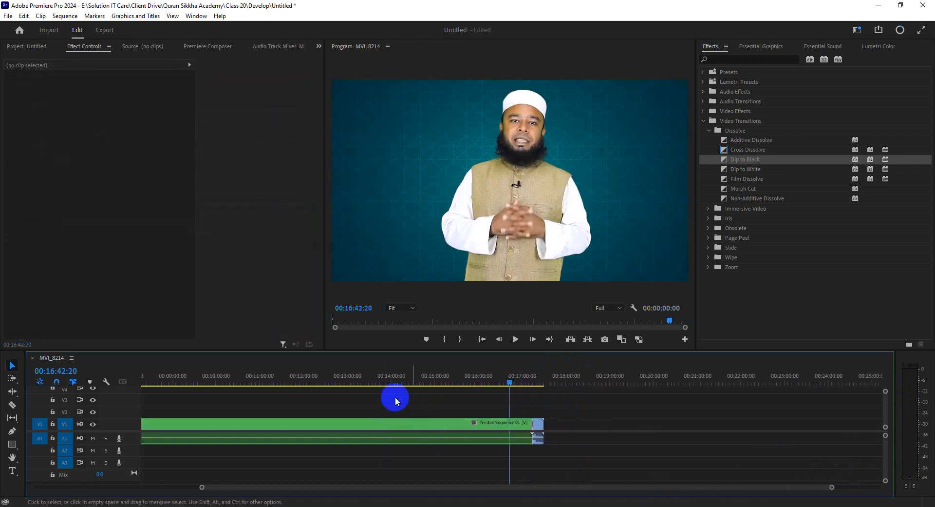
{"action": "left_click", "coordinate": [274, 383]}
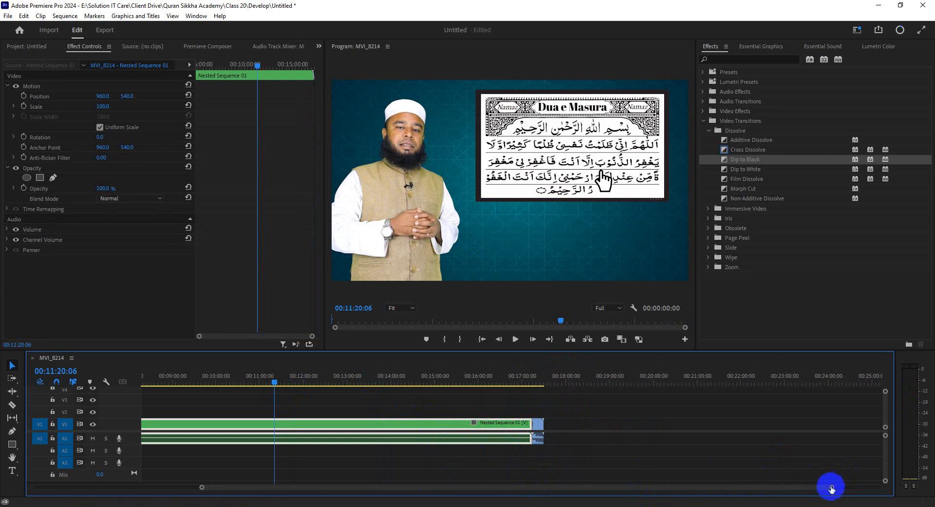
{"action": "left_click_drag", "start_coordinate": [833, 487], "coordinate": [716, 485]}
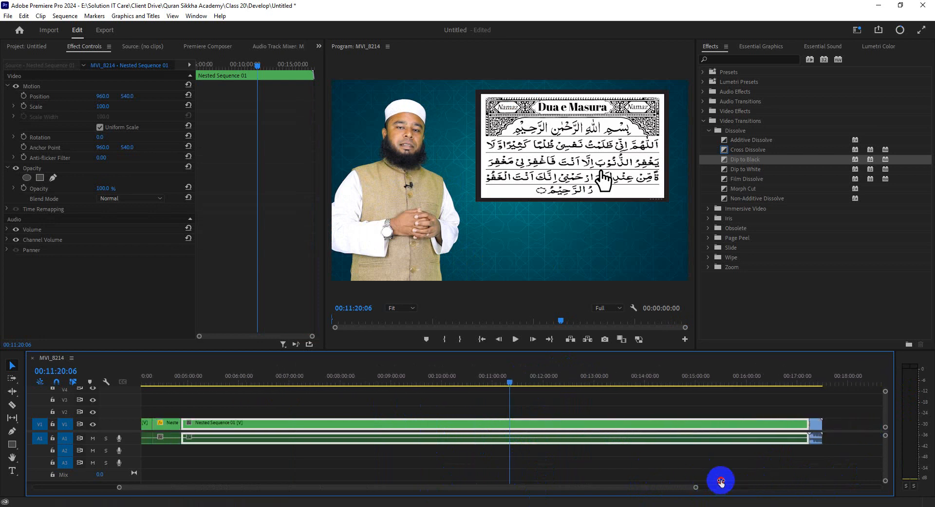
{"action": "left_click", "coordinate": [682, 466]}
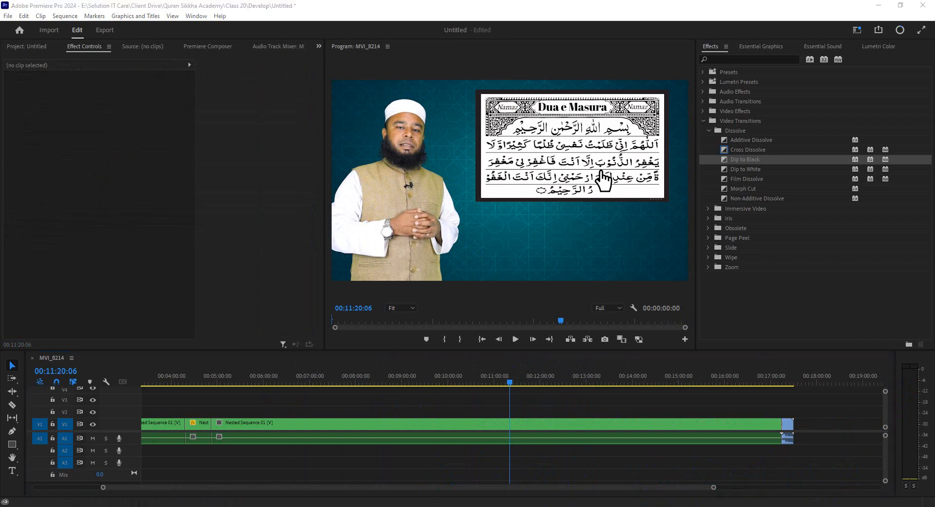
Open the rendered video 15 from the Class 15 Render folder and examine its logo and scrolling text around 03:57.
{"action": "key", "text": "alt+Tab"}
{"action": "left_click", "coordinate": [280, 73]}
{"action": "double_click", "coordinate": [280, 71]}
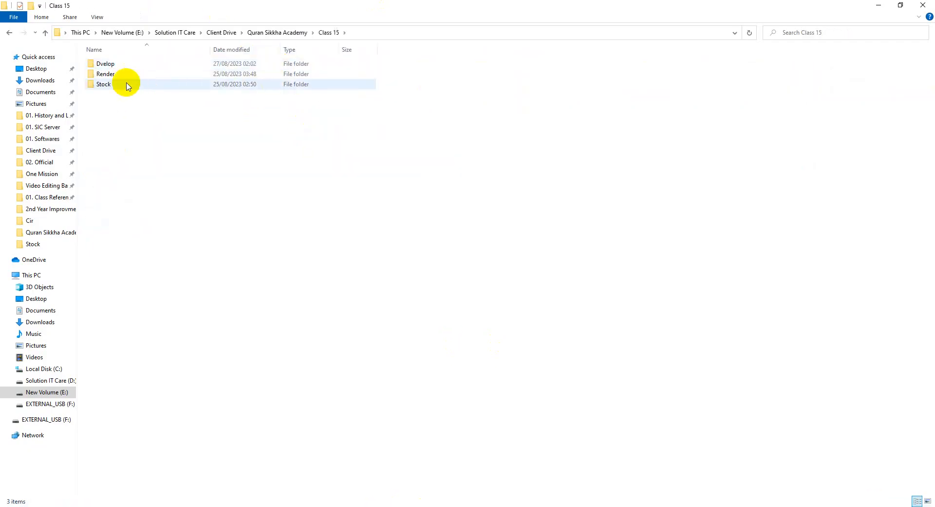
{"action": "double_click", "coordinate": [125, 79]}
{"action": "double_click", "coordinate": [119, 80]}
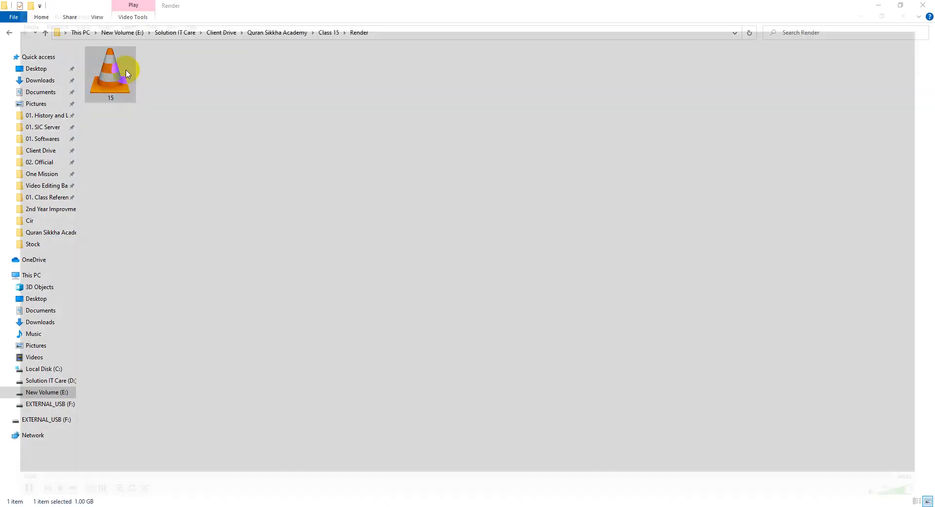
{"action": "left_click_drag", "start_coordinate": [188, 486], "coordinate": [413, 485]}
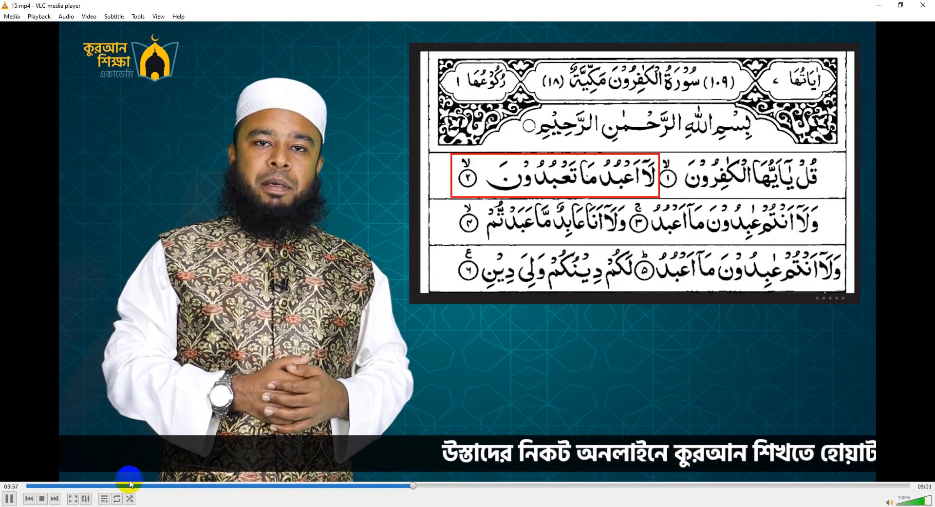
{"action": "left_click", "coordinate": [223, 452]}
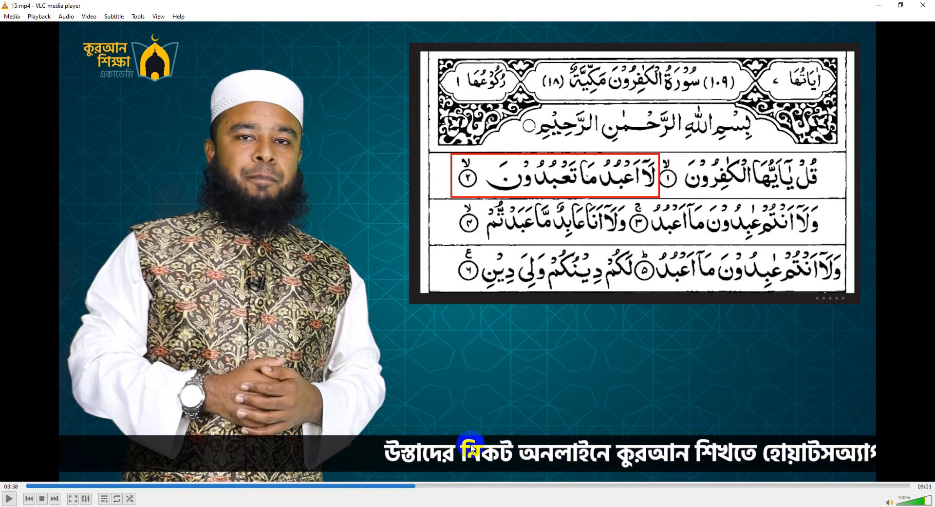
{"action": "left_click", "coordinate": [9, 500]}
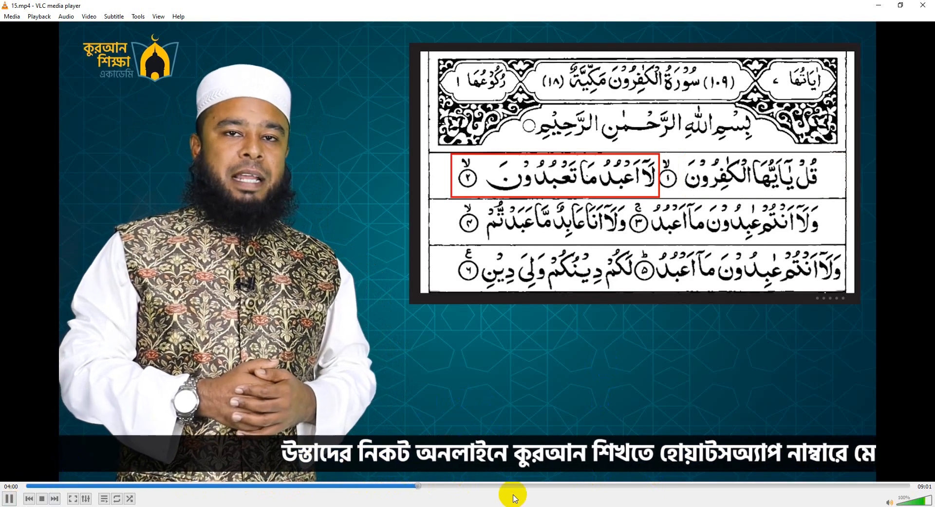
Skim the reference video between about 04:15 and 06:54, checking the logo and scrolling text, and close it.
{"action": "left_click", "coordinate": [438, 486]}
{"action": "left_click", "coordinate": [462, 486]}
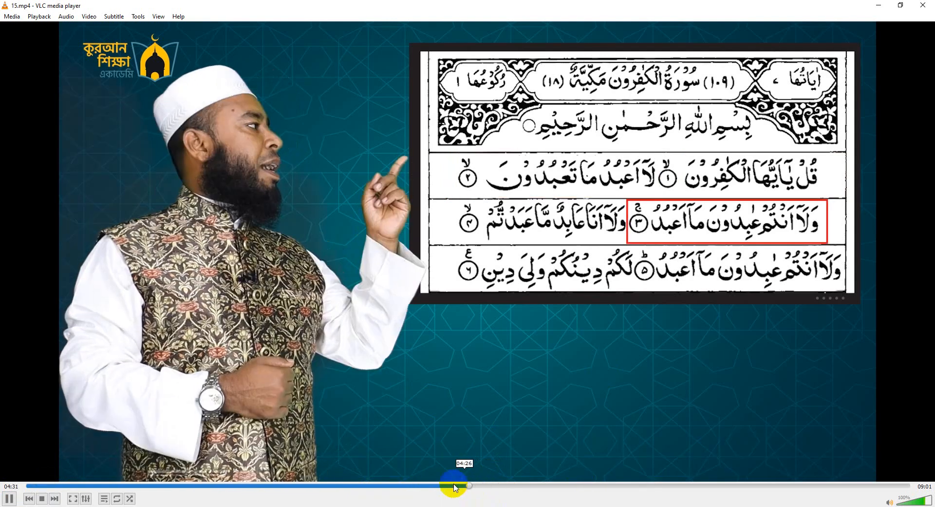
{"action": "left_click", "coordinate": [454, 487]}
{"action": "left_click", "coordinate": [443, 486]}
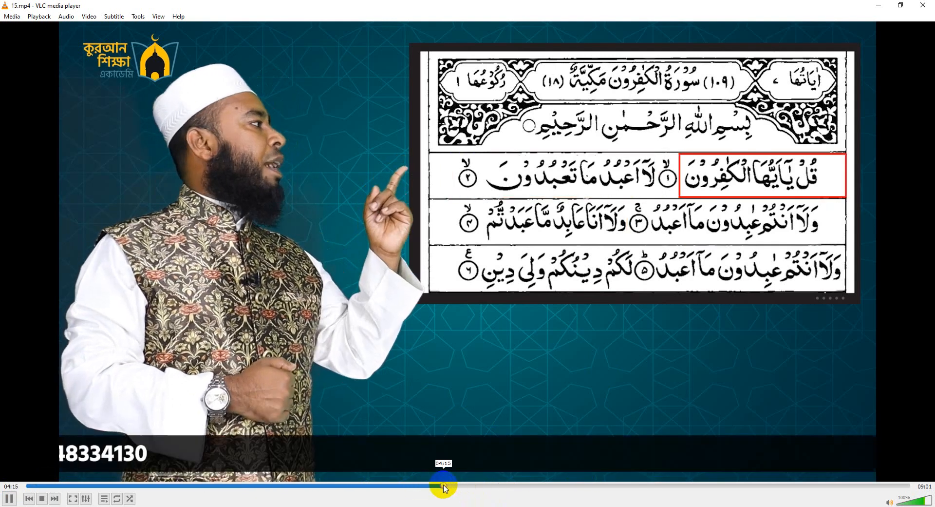
{"action": "left_click", "coordinate": [11, 498]}
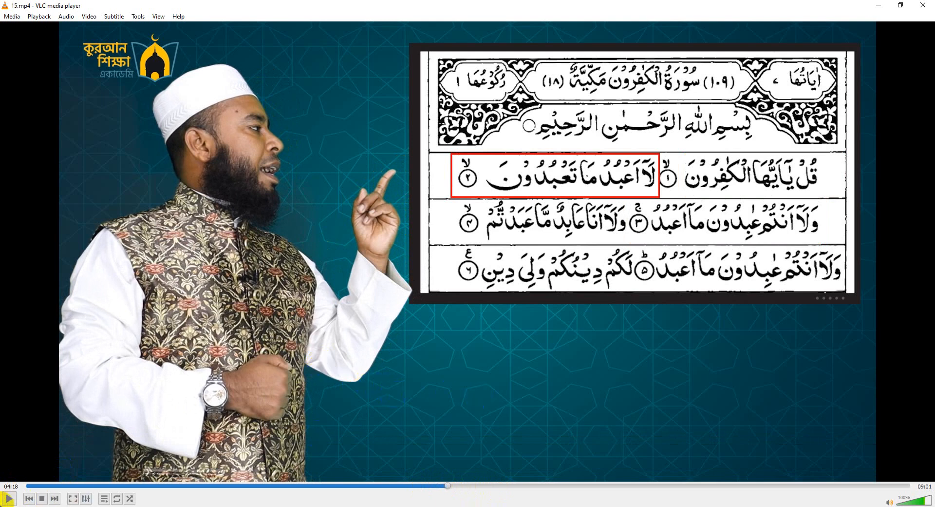
{"action": "left_click", "coordinate": [551, 486]}
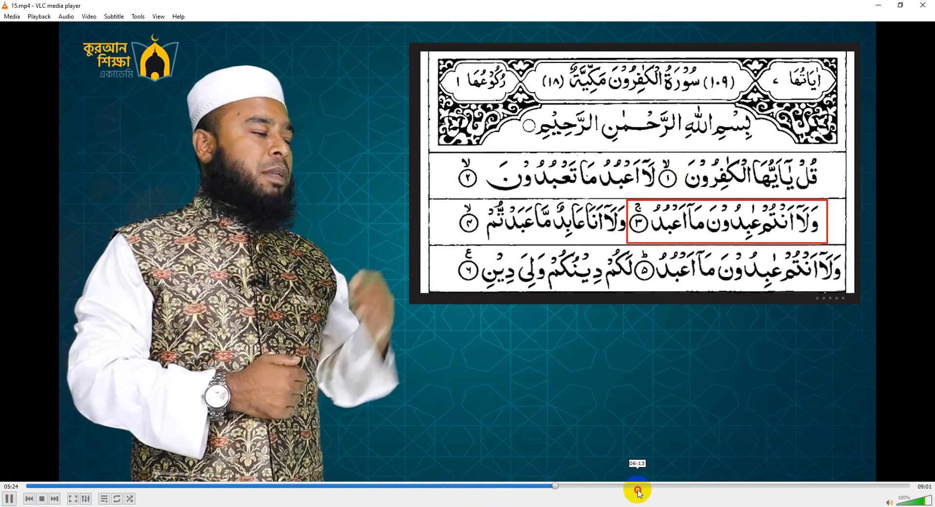
{"action": "left_click", "coordinate": [636, 486]}
{"action": "left_click", "coordinate": [701, 486]}
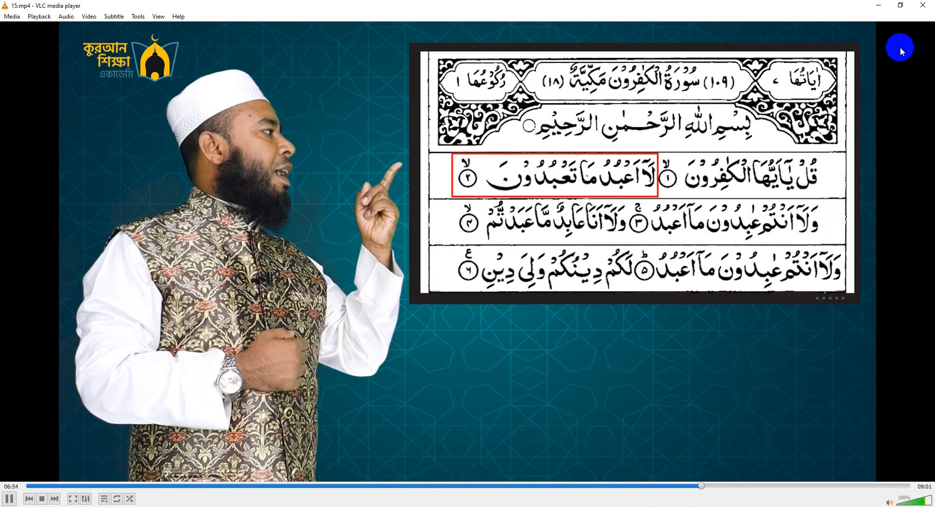
{"action": "left_click", "coordinate": [930, 5]}
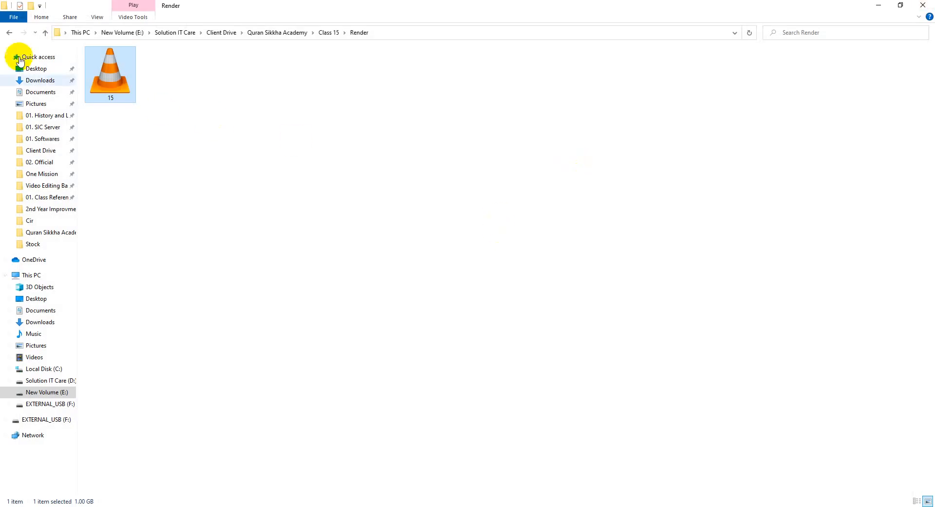
Return to the Quran Sikkha Academy folder, view the Logo image, and place it on V2 from the start of the sequence.
{"action": "left_click", "coordinate": [11, 34]}
{"action": "left_click", "coordinate": [9, 34]}
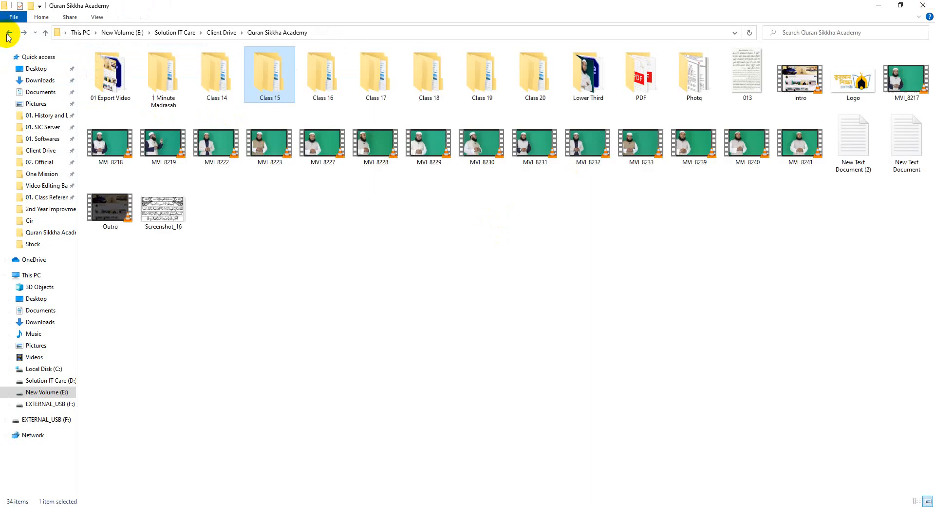
{"action": "left_click", "coordinate": [845, 92]}
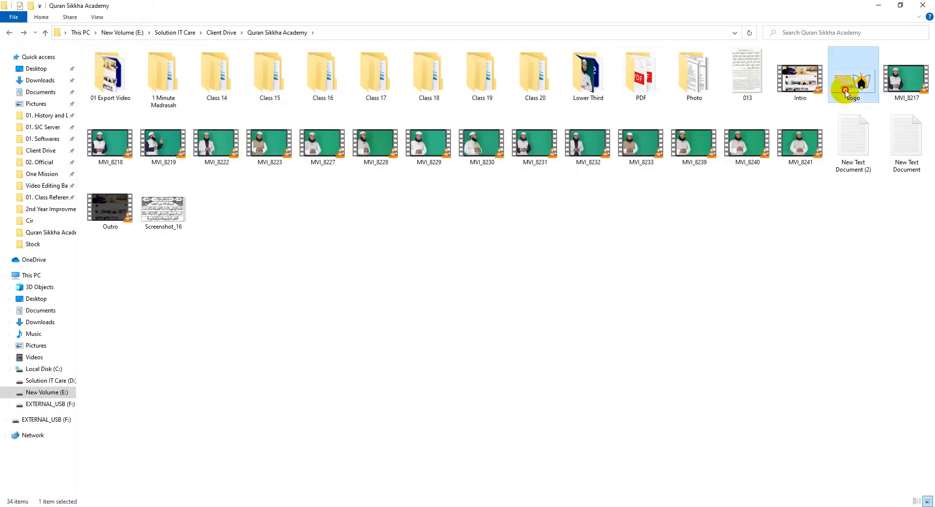
{"action": "double_click", "coordinate": [845, 92]}
{"action": "left_click", "coordinate": [928, 6]}
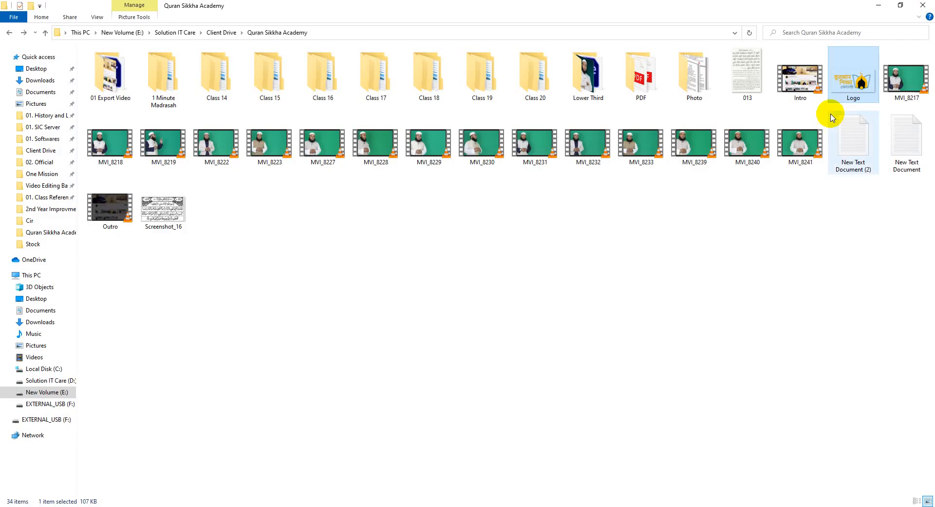
{"action": "left_click_drag", "start_coordinate": [835, 95], "coordinate": [145, 412]}
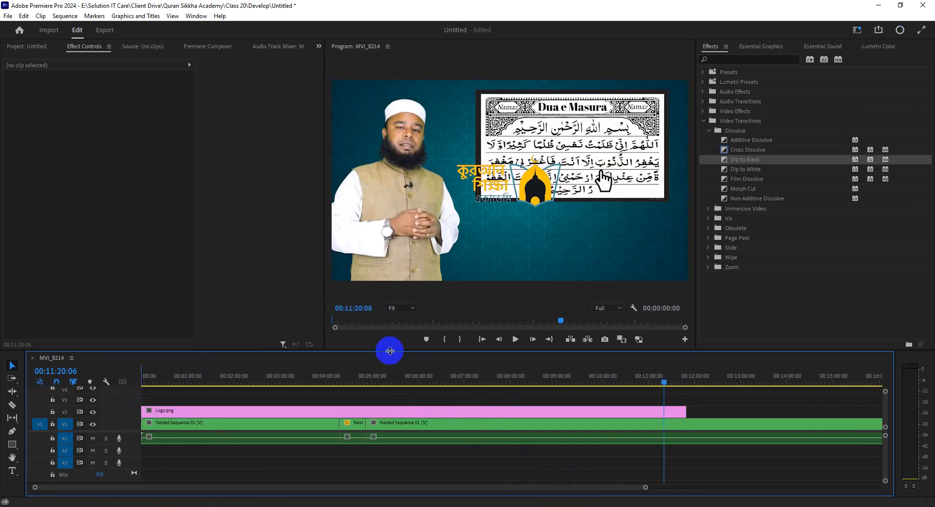
Enlarge the timeline area and move the Logo.png clip up to track V4.
{"action": "left_click_drag", "start_coordinate": [389, 350], "coordinate": [393, 304]}
{"action": "left_click", "coordinate": [325, 383]}
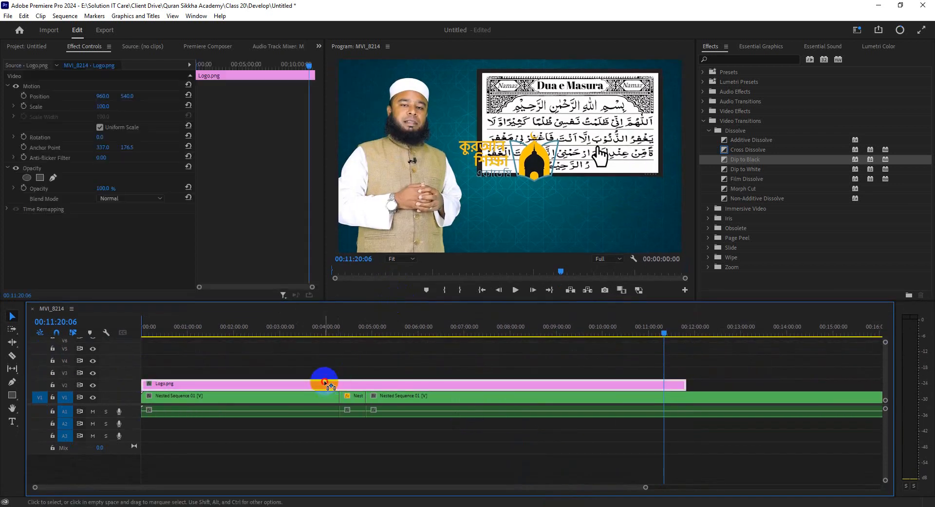
{"action": "left_click_drag", "start_coordinate": [325, 383], "coordinate": [328, 361]}
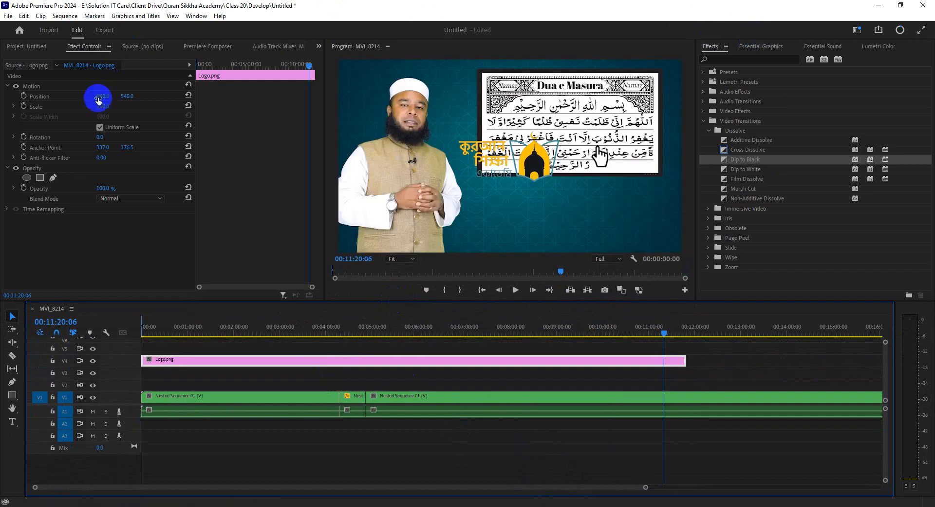
Scale the Logo.png overlay to 26.8 and place it in the video's upper-left corner at position 122.7, 76.4.
{"action": "mouse_move", "coordinate": [104, 108]}
{"action": "left_mouse_down"}
{"action": "mouse_move", "coordinate": [94, 119]}
{"action": "mouse_move", "coordinate": [104, 101]}
{"action": "left_mouse_up"}
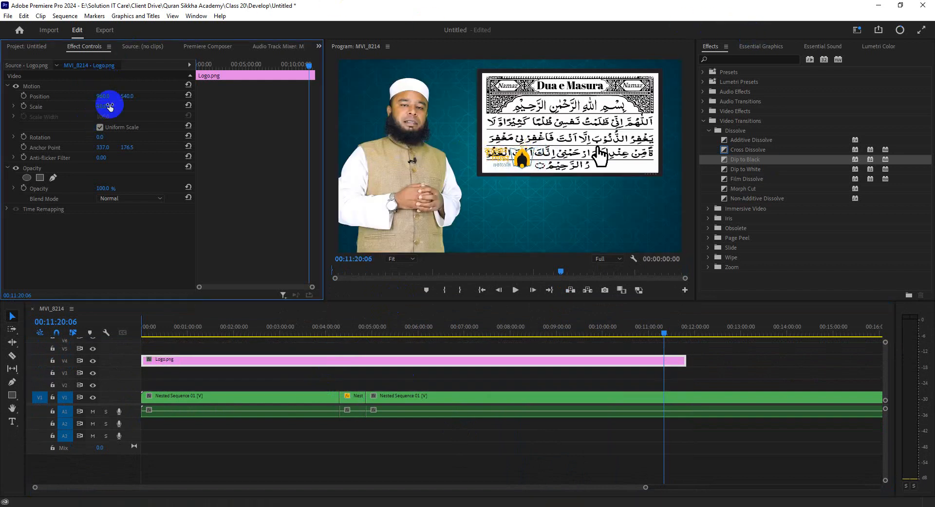
{"action": "left_click", "coordinate": [52, 87]}
{"action": "left_click_drag", "start_coordinate": [526, 150], "coordinate": [392, 62]}
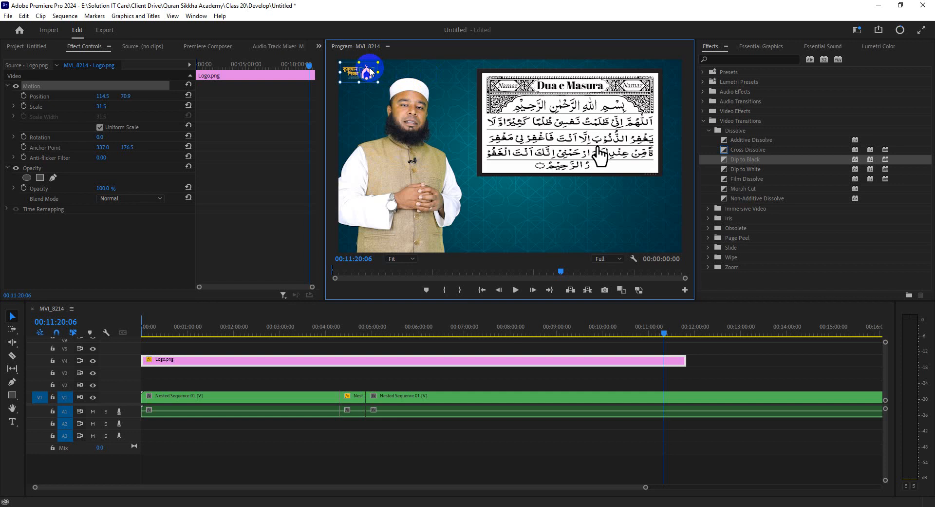
{"action": "left_click_drag", "start_coordinate": [379, 62], "coordinate": [401, 50]}
{"action": "left_click_drag", "start_coordinate": [359, 74], "coordinate": [409, 78]}
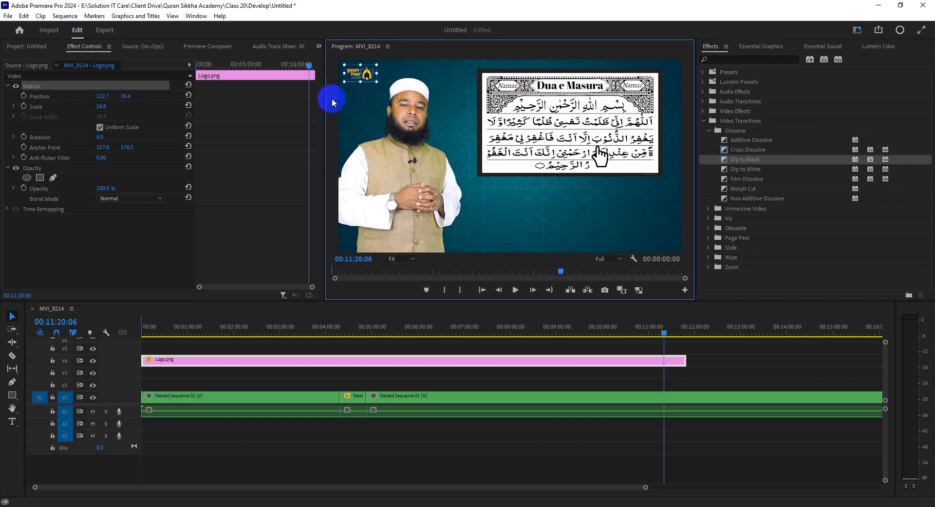
{"action": "left_click", "coordinate": [564, 375]}
{"action": "left_click", "coordinate": [534, 361]}
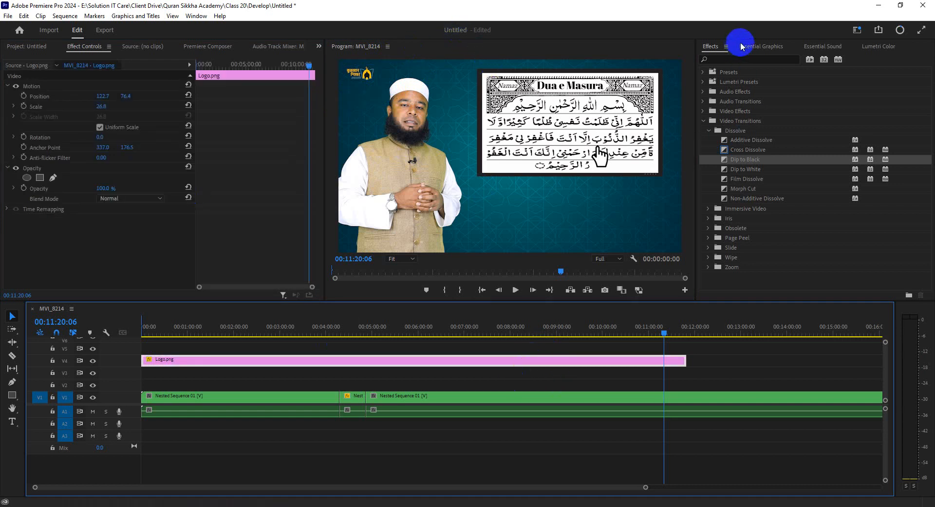
Place the logo in the video's lower-right corner at position 1737.3, 987.3 with a scale of 36.1, and deselect it.
{"action": "left_click", "coordinate": [71, 87]}
{"action": "left_click_drag", "start_coordinate": [366, 73], "coordinate": [661, 239]}
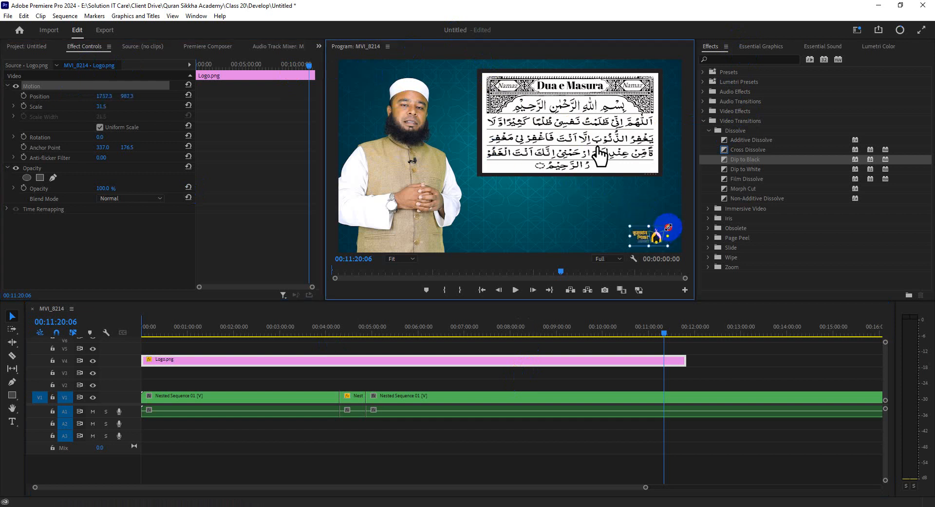
{"action": "left_click", "coordinate": [829, 506]}
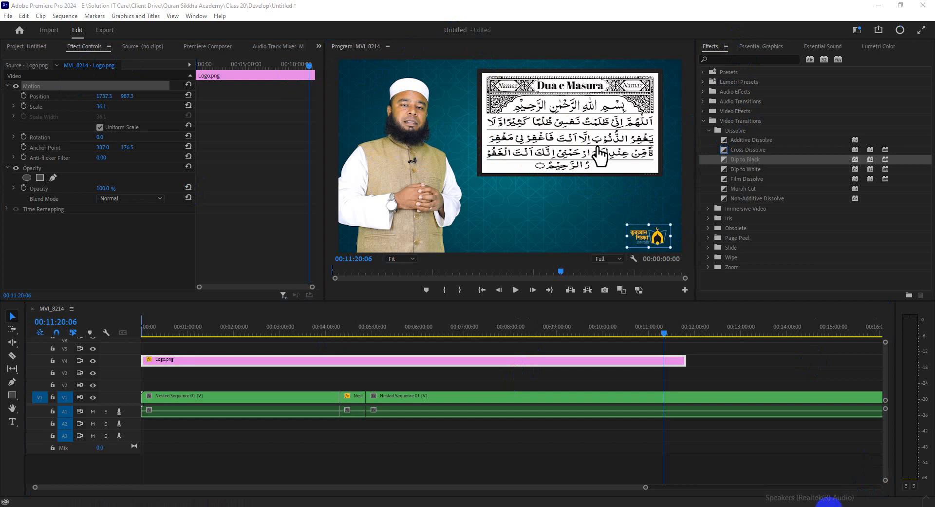
{"action": "left_click", "coordinate": [644, 203]}
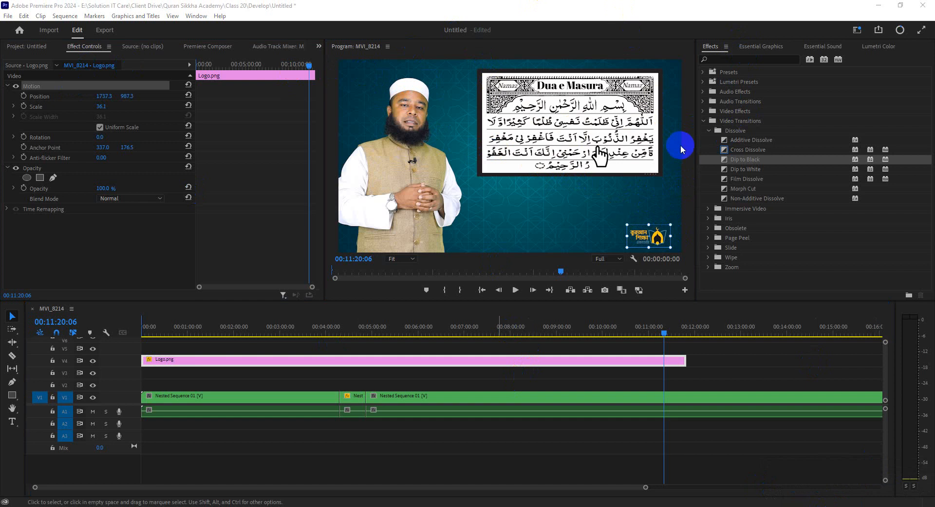
{"action": "left_click", "coordinate": [653, 197]}
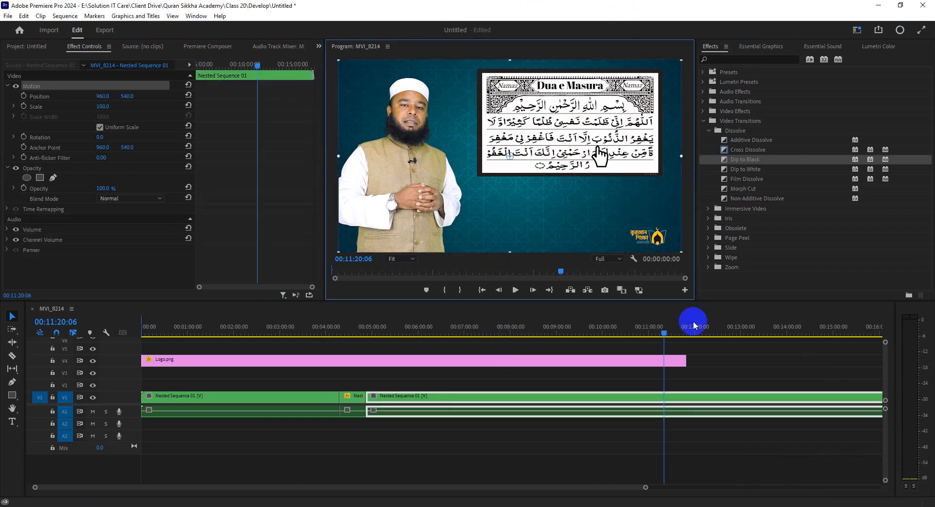
{"action": "left_click", "coordinate": [716, 366]}
{"action": "left_click", "coordinate": [643, 231]}
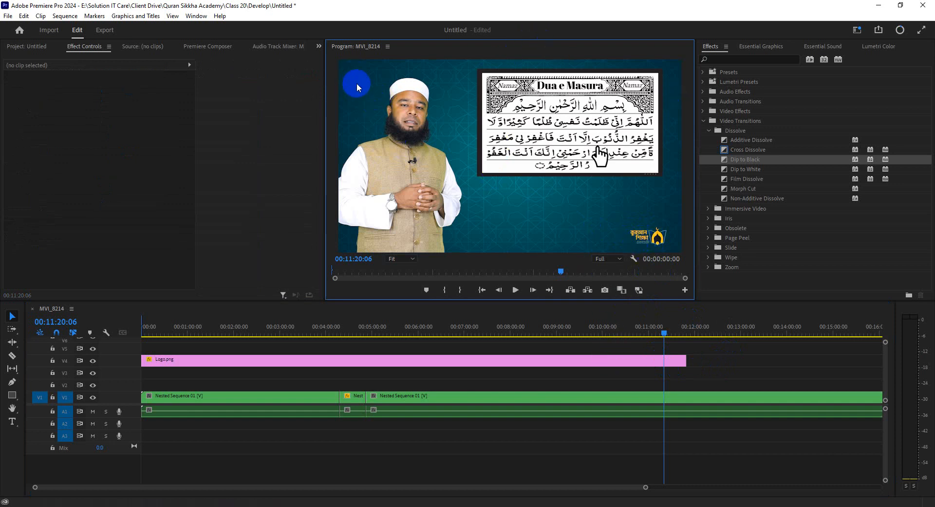
{"action": "left_click", "coordinate": [431, 361]}
{"action": "left_click", "coordinate": [437, 421]}
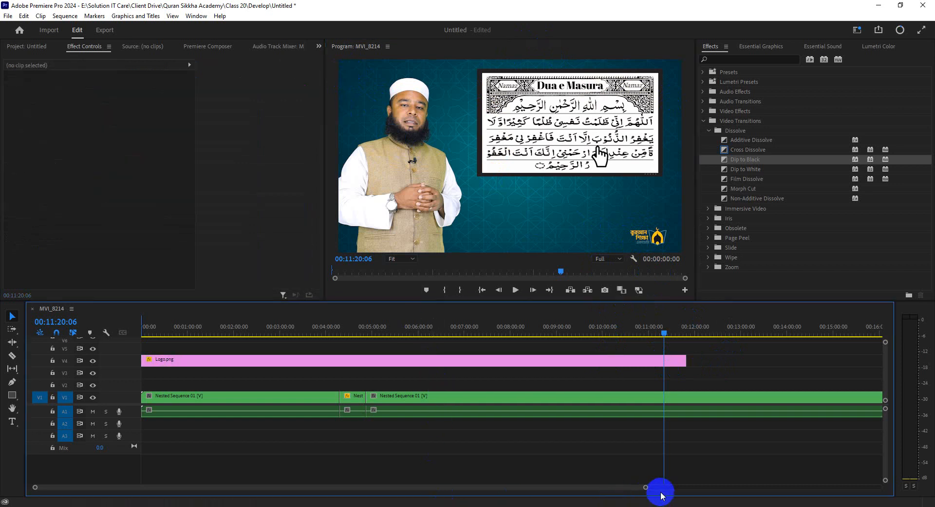
Import Comp 1 from the Lower Third After Effects project in the academy's Lower Third folder.
{"action": "left_click_drag", "start_coordinate": [643, 488], "coordinate": [693, 487]}
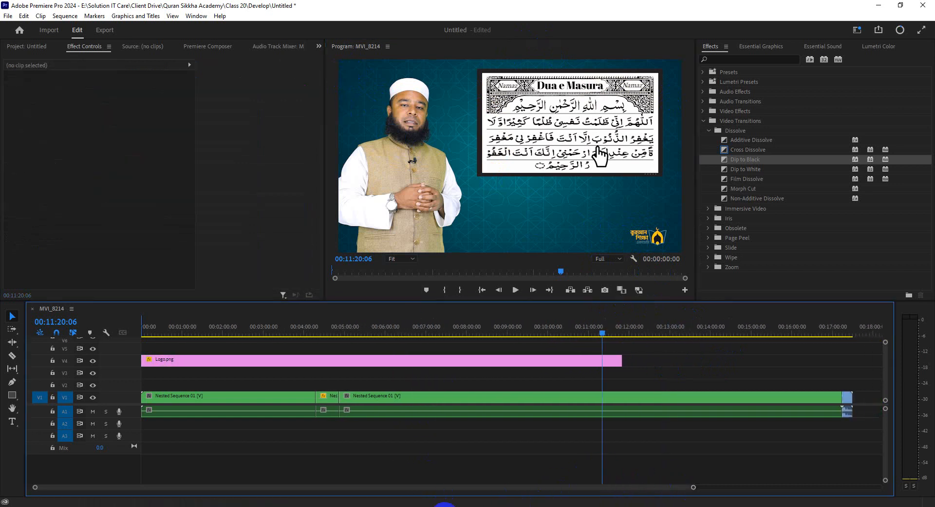
{"action": "key", "text": "alt+Tab"}
{"action": "left_click", "coordinate": [587, 73]}
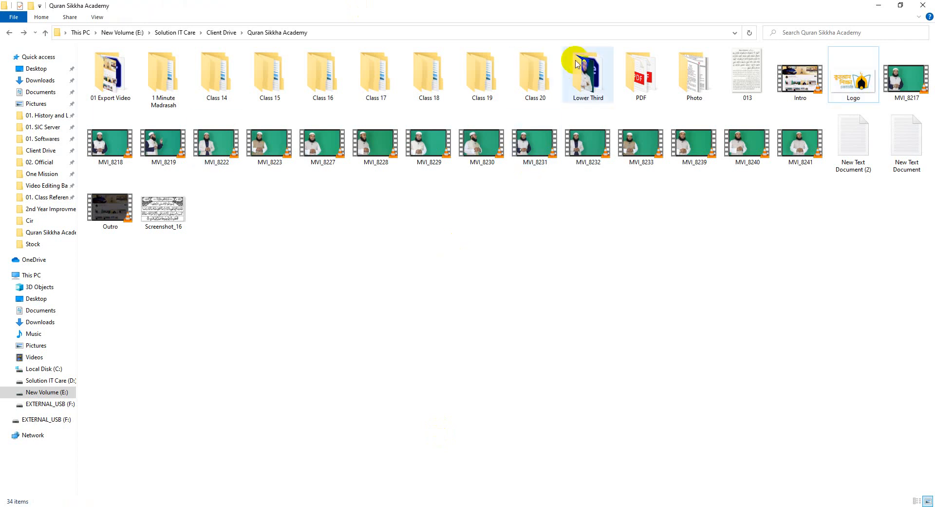
{"action": "double_click", "coordinate": [587, 73]}
{"action": "left_click", "coordinate": [114, 95]}
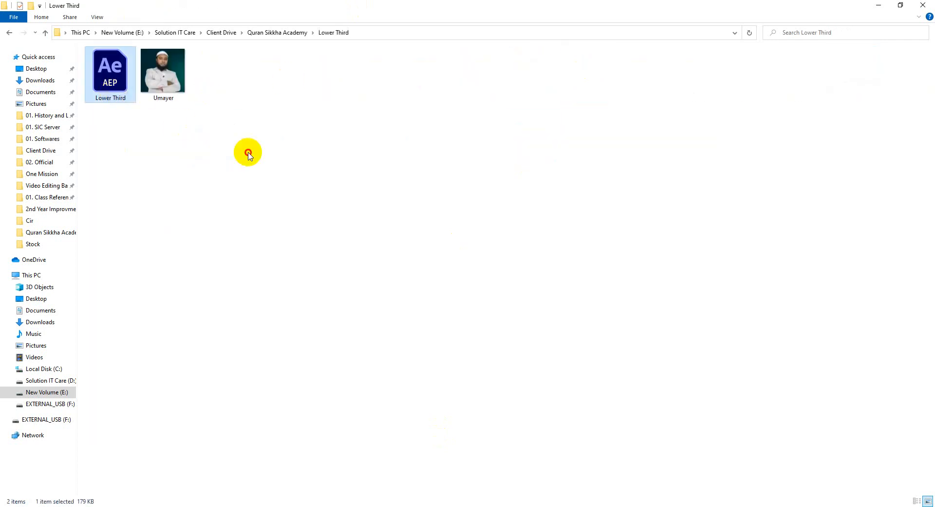
{"action": "left_click", "coordinate": [249, 152]}
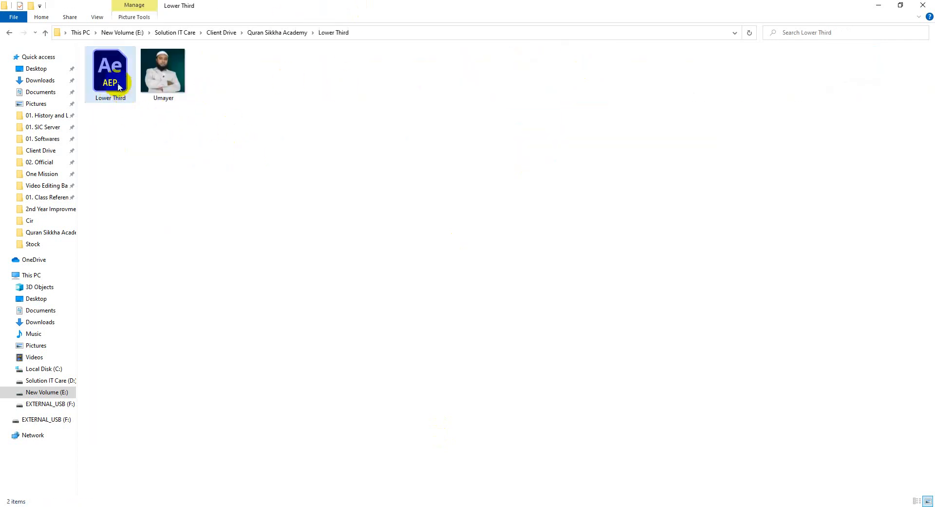
{"action": "left_click_drag", "start_coordinate": [124, 95], "coordinate": [292, 241]}
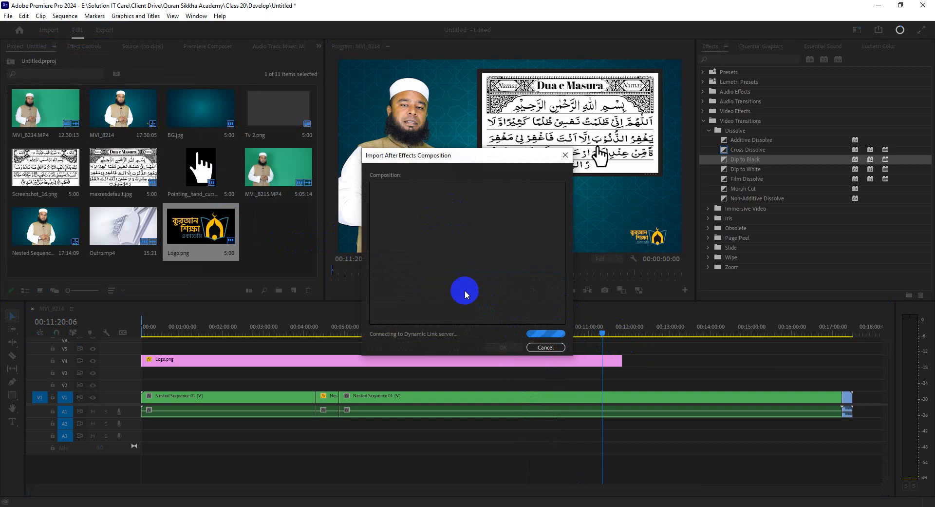
{"action": "left_click", "coordinate": [395, 189]}
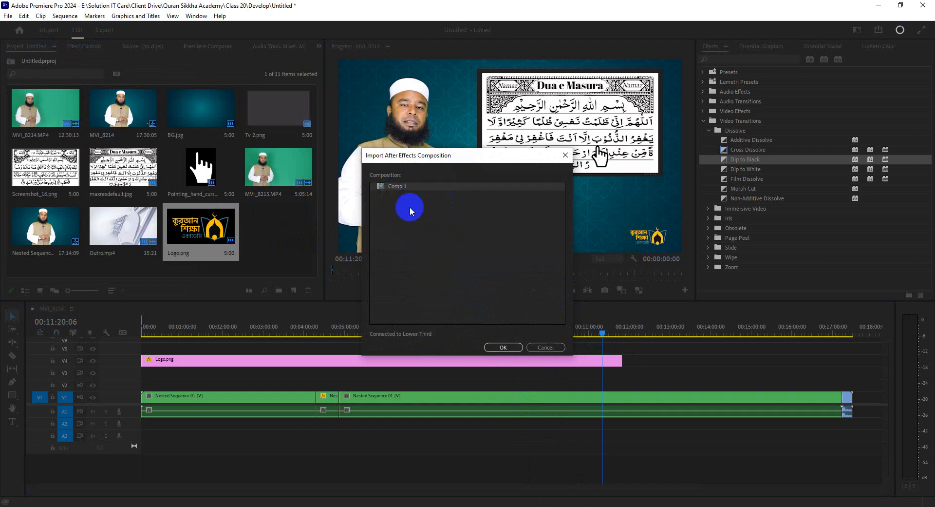
{"action": "left_click", "coordinate": [514, 349]}
Place the lower-third composition on V2 at about 47 seconds and preview its animation.
{"action": "left_click_drag", "start_coordinate": [267, 231], "coordinate": [175, 381]}
{"action": "left_click", "coordinate": [174, 332]}
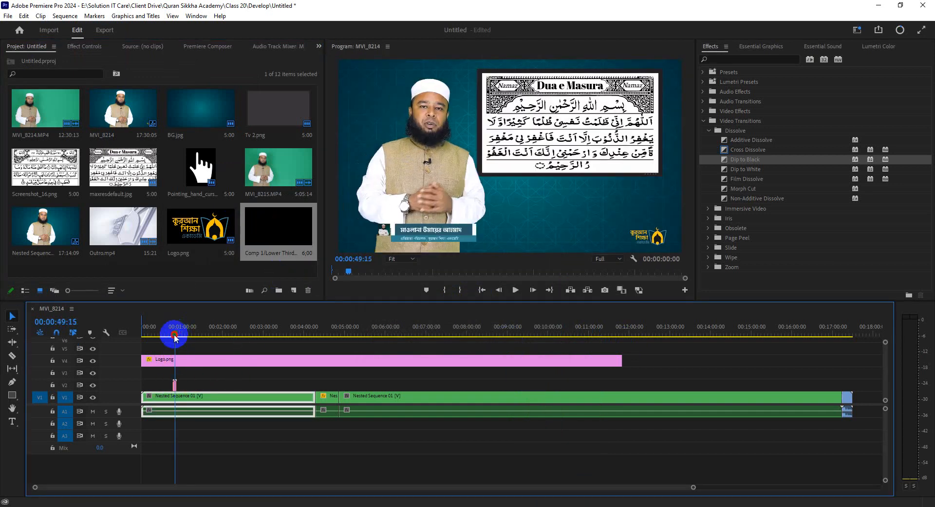
{"action": "left_click_drag", "start_coordinate": [692, 487], "coordinate": [155, 487]}
{"action": "left_click", "coordinate": [501, 334]}
{"action": "key", "text": "space"}
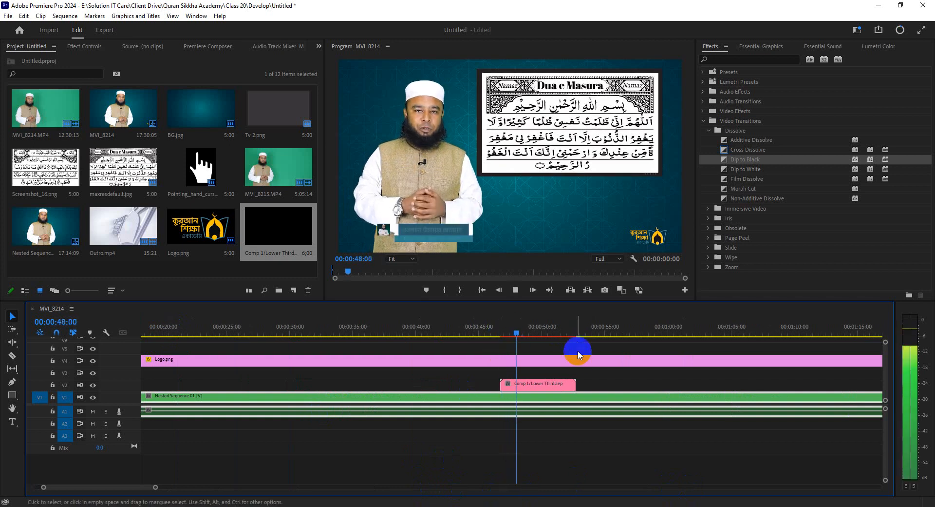
{"action": "key", "text": "space"}
Scale the lower third to 126, position it at 1073, 447, and play it back.
{"action": "left_click", "coordinate": [546, 384]}
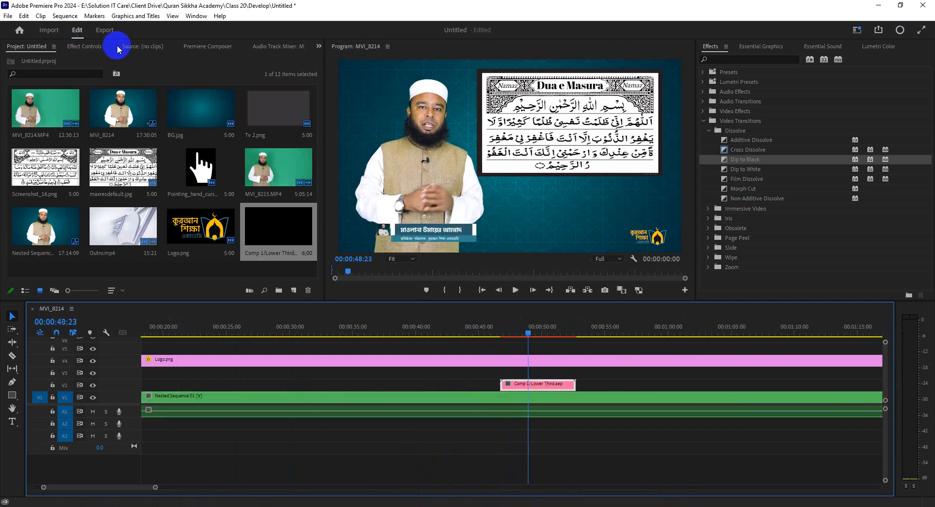
{"action": "left_click", "coordinate": [84, 46]}
{"action": "left_click_drag", "start_coordinate": [102, 107], "coordinate": [79, 125]}
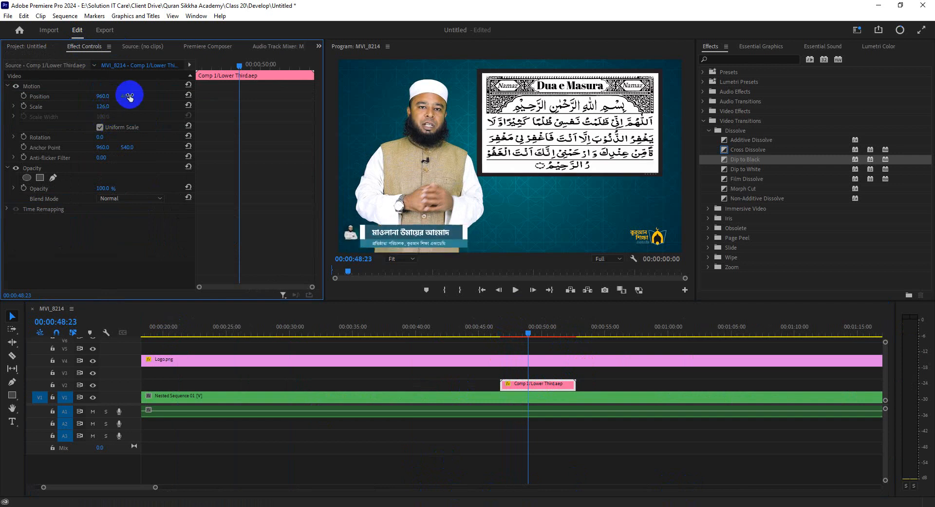
{"action": "left_click_drag", "start_coordinate": [107, 96], "coordinate": [161, 106]}
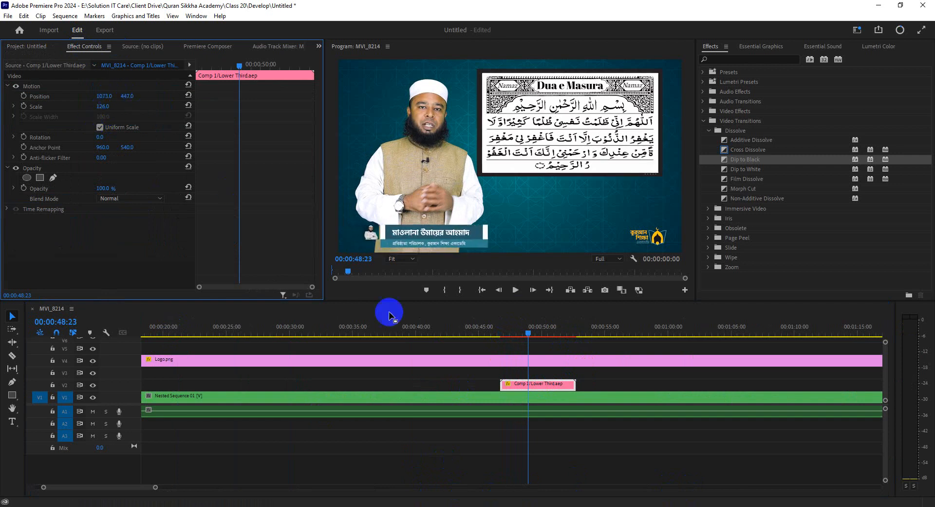
{"action": "left_click", "coordinate": [497, 334]}
{"action": "key", "text": "space"}
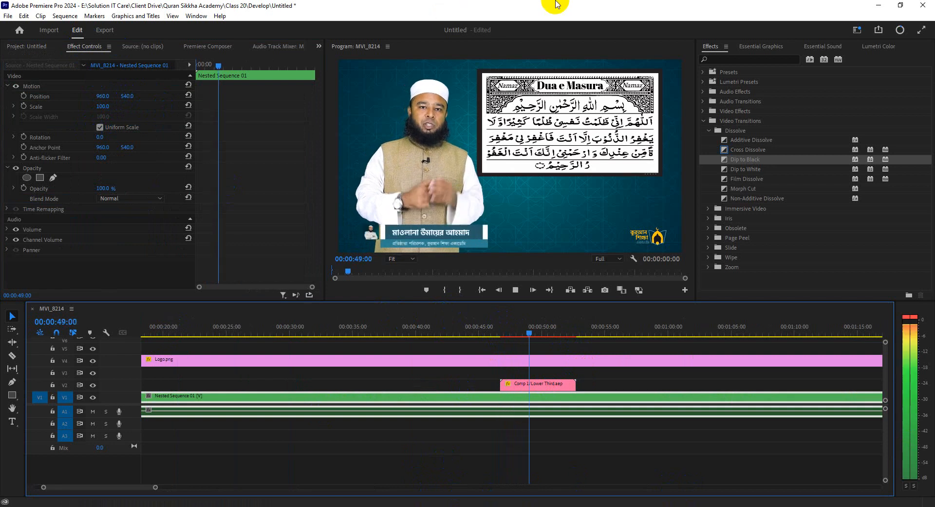
{"action": "key", "text": "space"}
Move the lower-third clip on V2 to about 6 seconds and preview that part of the lesson.
{"action": "left_click", "coordinate": [159, 488]}
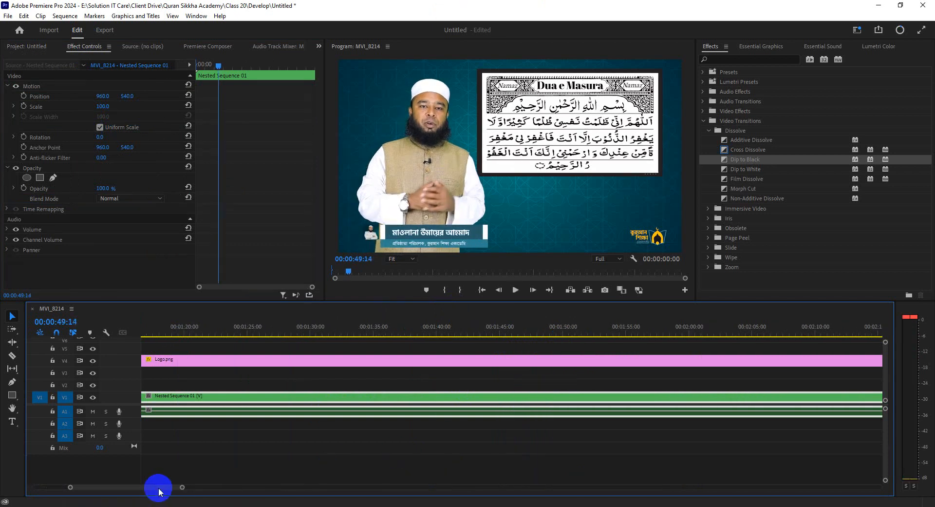
{"action": "left_click_drag", "start_coordinate": [183, 488], "coordinate": [295, 486]}
{"action": "left_click", "coordinate": [298, 384]}
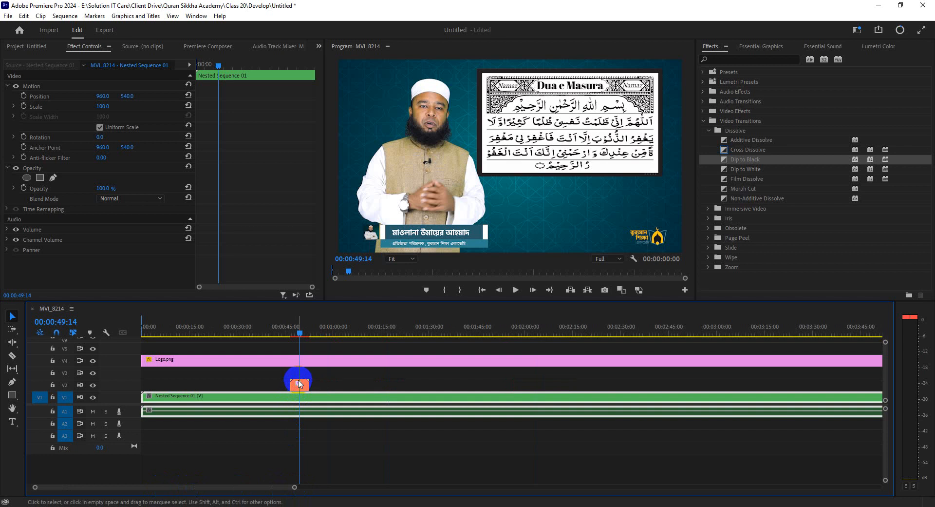
{"action": "left_click_drag", "start_coordinate": [299, 384], "coordinate": [170, 384]}
{"action": "left_click", "coordinate": [164, 329]}
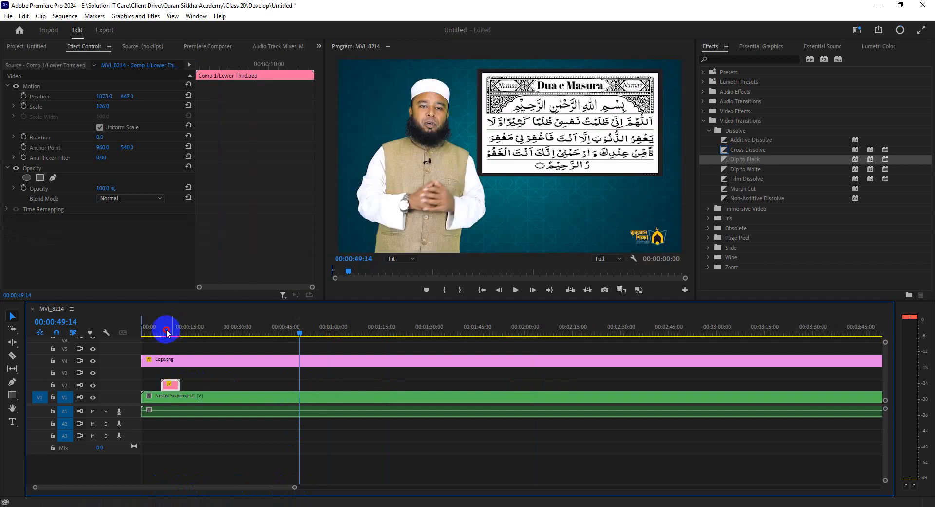
{"action": "key", "text": "space"}
Shift the lower-third clip to start at about 22 seconds on V2, previewing its timing.
{"action": "left_click_drag", "start_coordinate": [294, 487], "coordinate": [221, 485]}
{"action": "left_click_drag", "start_coordinate": [250, 381], "coordinate": [418, 381]}
{"action": "left_click", "coordinate": [418, 395]}
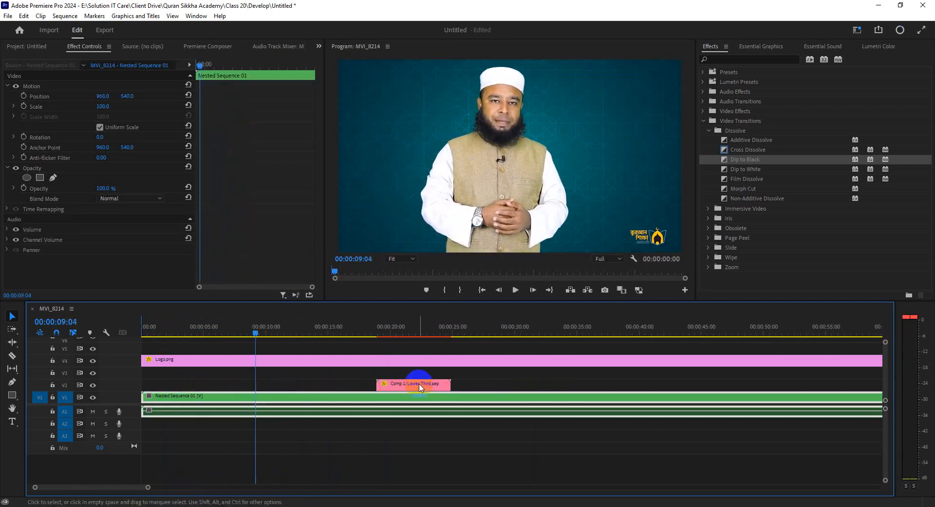
{"action": "left_click", "coordinate": [375, 333]}
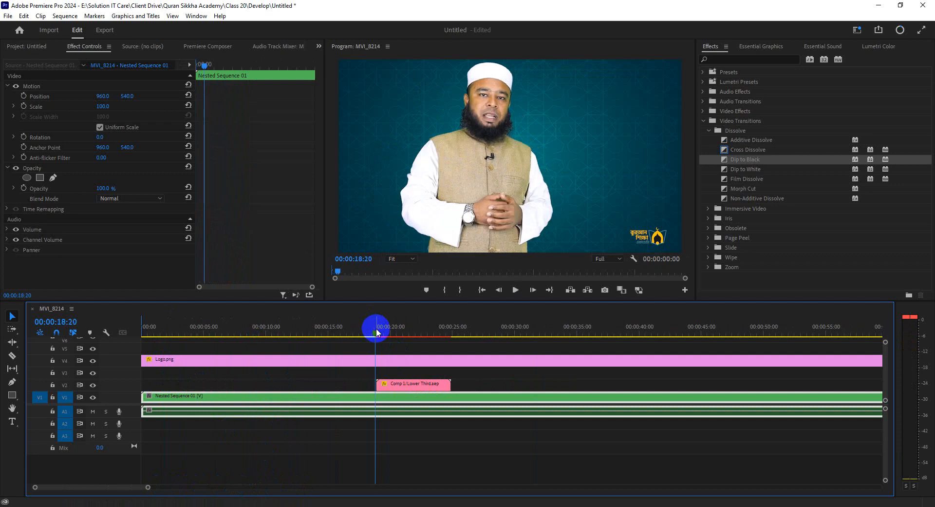
{"action": "key", "text": "space"}
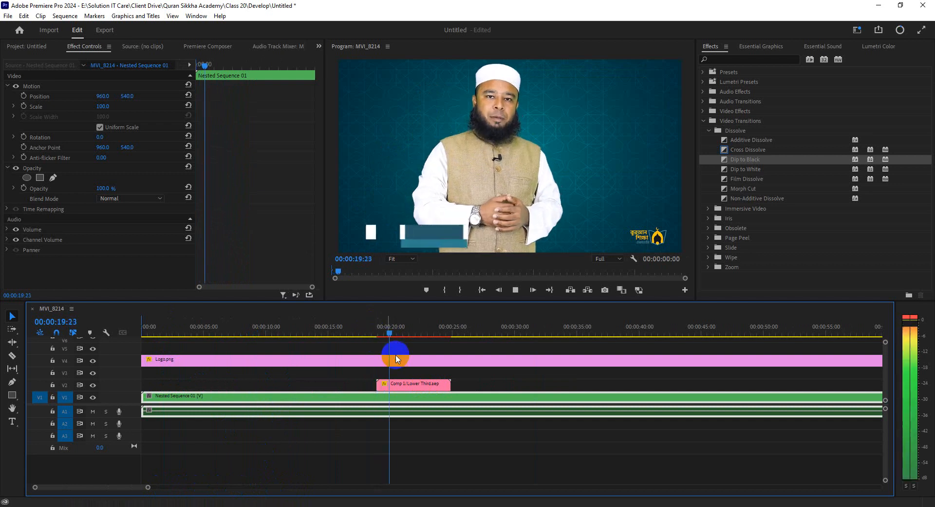
{"action": "left_click_drag", "start_coordinate": [388, 386], "coordinate": [434, 386]}
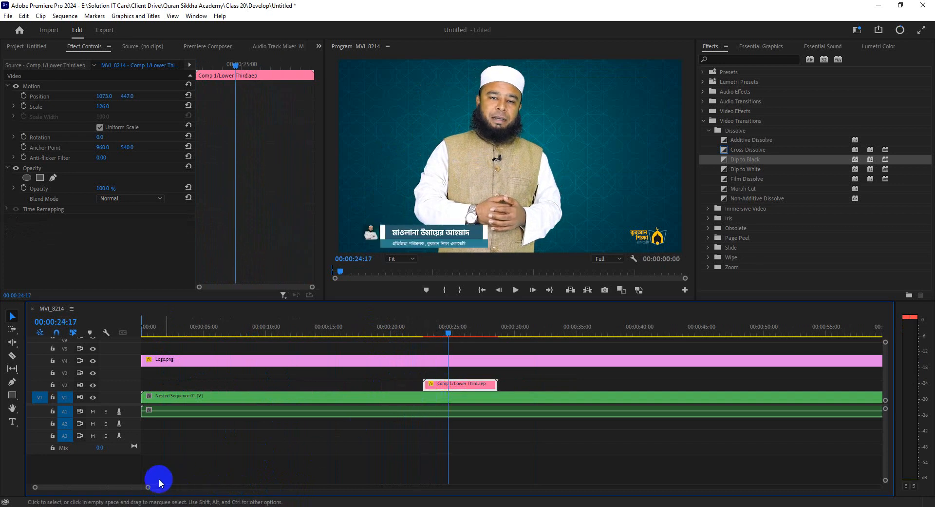
Align the lower third to the safe margins at position 1023, 420, showing the margins only for the adjustment.
{"action": "left_click_drag", "start_coordinate": [146, 487], "coordinate": [200, 483]}
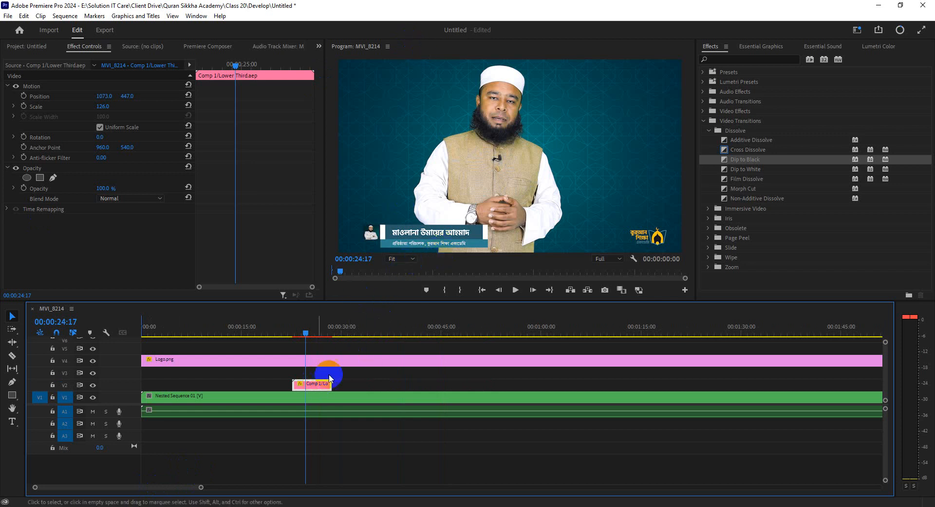
{"action": "left_click", "coordinate": [634, 259]}
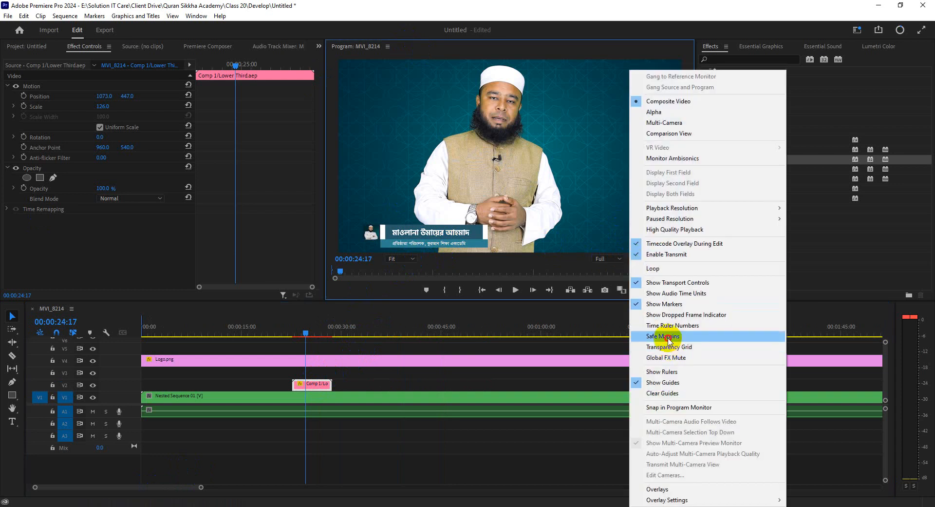
{"action": "left_click", "coordinate": [668, 342]}
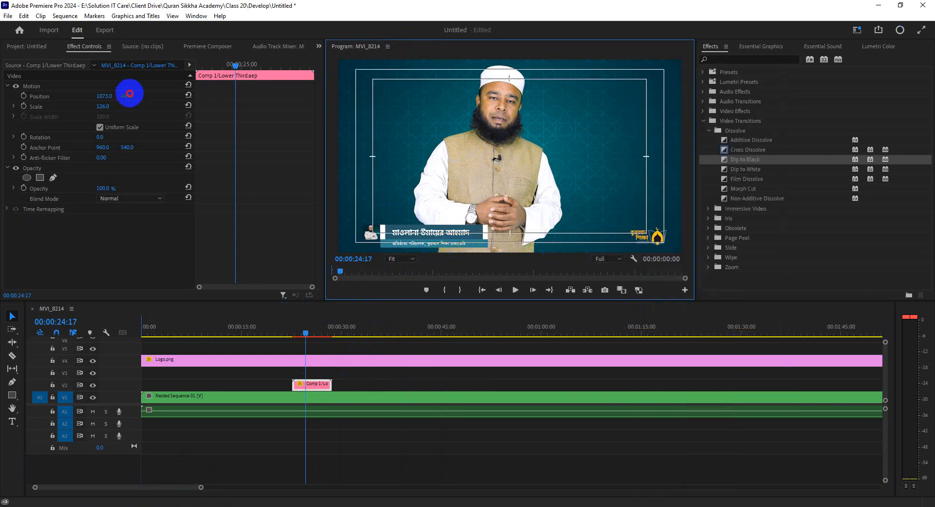
{"action": "left_click_drag", "start_coordinate": [125, 94], "coordinate": [84, 104]}
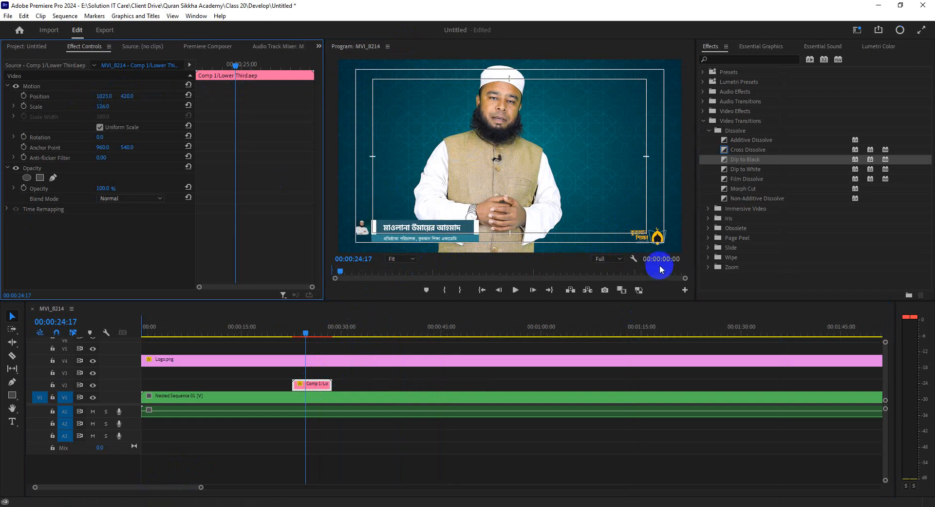
{"action": "left_click", "coordinate": [634, 262]}
{"action": "left_click", "coordinate": [682, 332]}
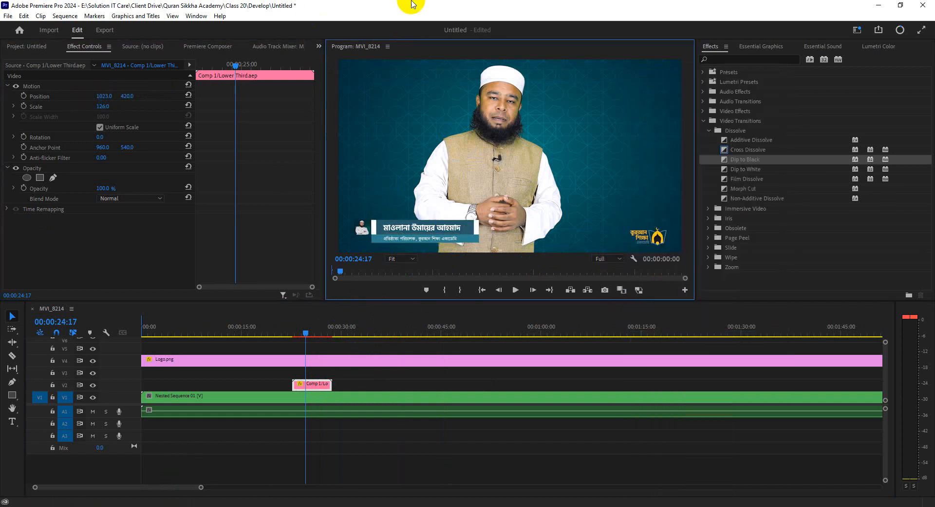
Extend the Logo.png clip on V4 up to the start of the outro.
{"action": "left_click_drag", "start_coordinate": [200, 487], "coordinate": [766, 475]}
{"action": "left_click_drag", "start_coordinate": [574, 360], "coordinate": [772, 385]}
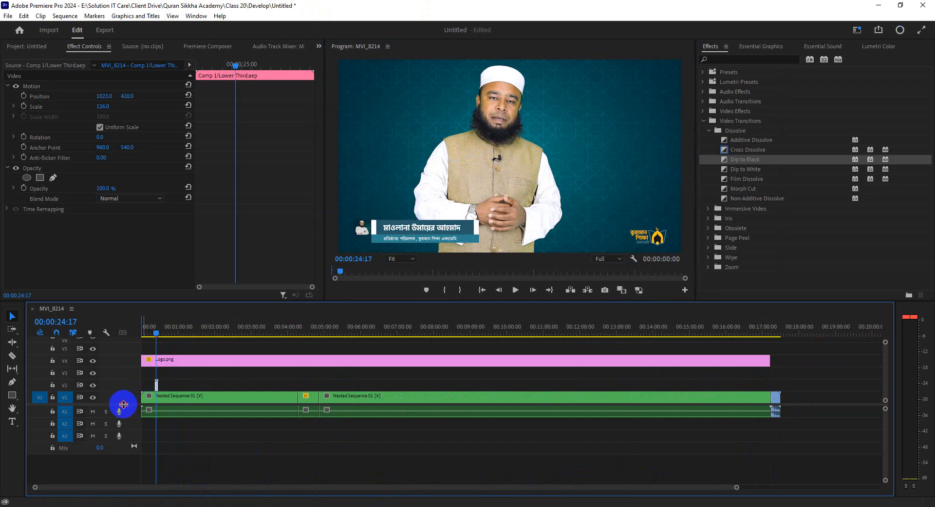
Enlarge the program monitor area by reducing the height of the timeline.
{"action": "scroll", "coordinate": [195, 368], "scroll_direction": "up", "scroll_amount": 1}
{"action": "left_click_drag", "start_coordinate": [274, 300], "coordinate": [273, 335]}
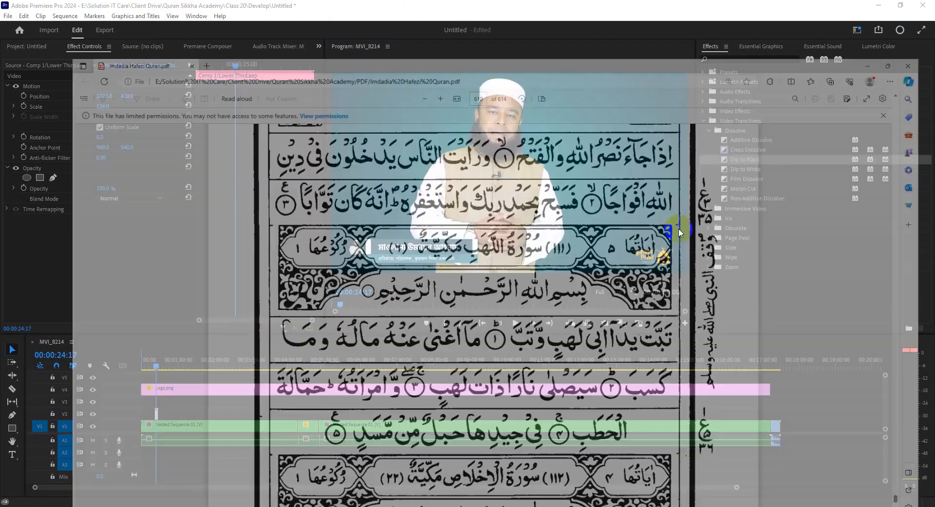
Switch to the Google Meet call and raise the computer's speaker volume to 36.
{"action": "left_click", "coordinate": [618, 470]}
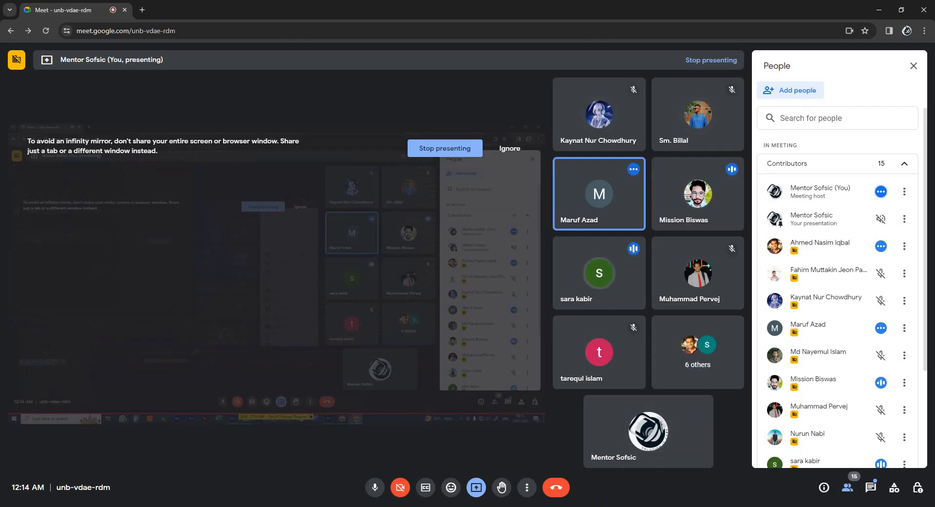
{"action": "left_click", "coordinate": [842, 498]}
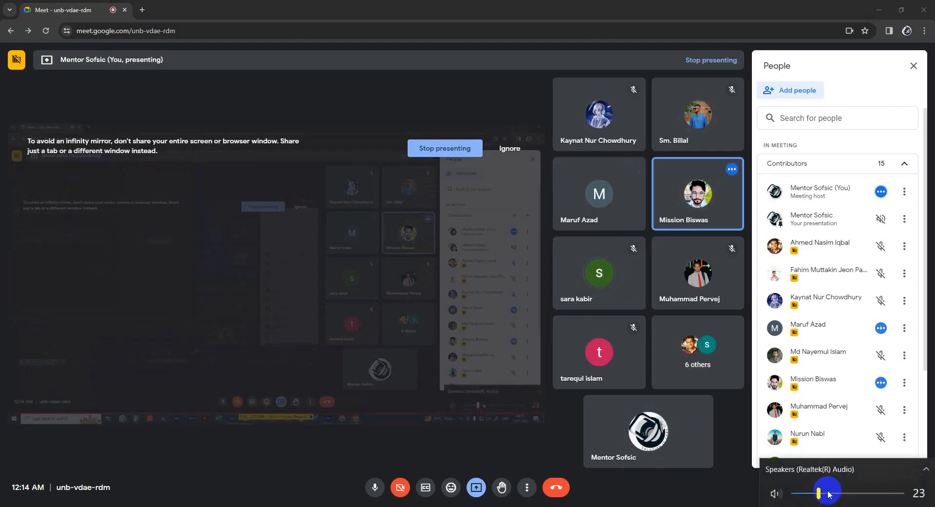
{"action": "left_click", "coordinate": [829, 502]}
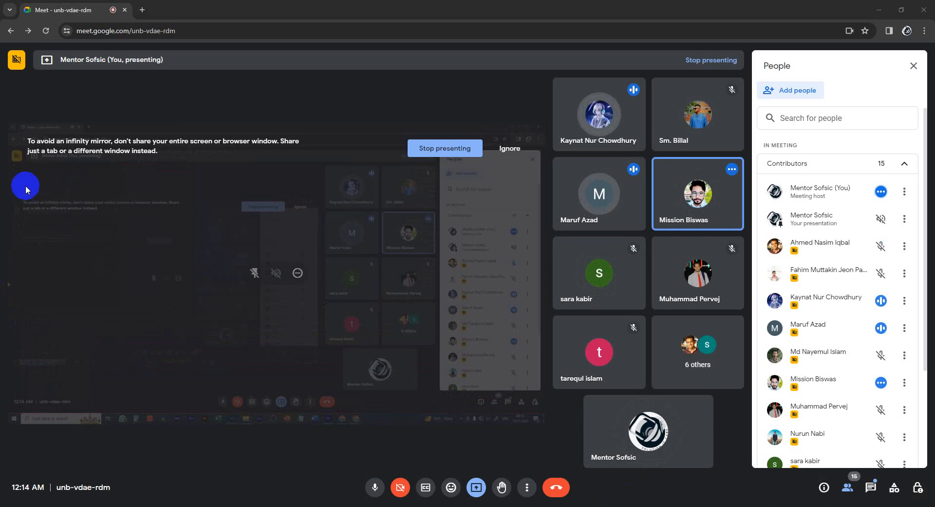
{"action": "left_click", "coordinate": [823, 502]}
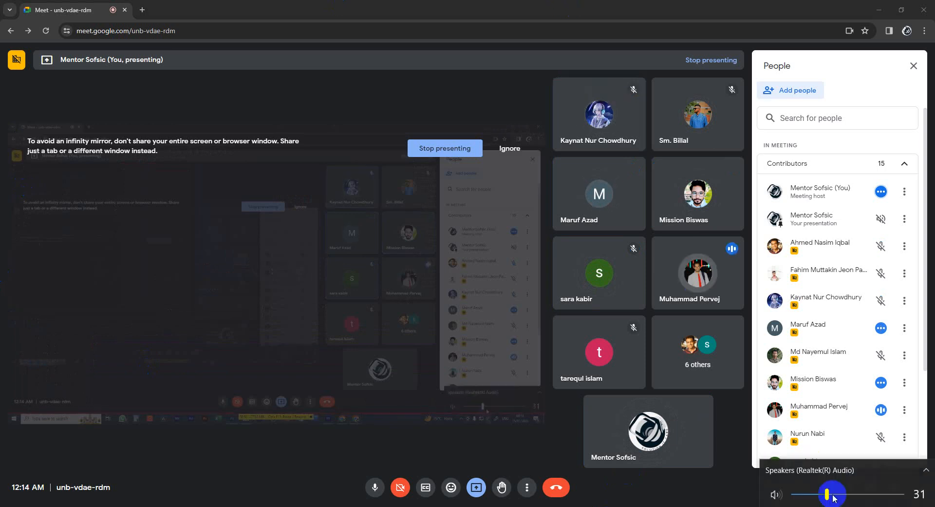
{"action": "left_click", "coordinate": [833, 495]}
{"action": "left_click", "coordinate": [694, 496]}
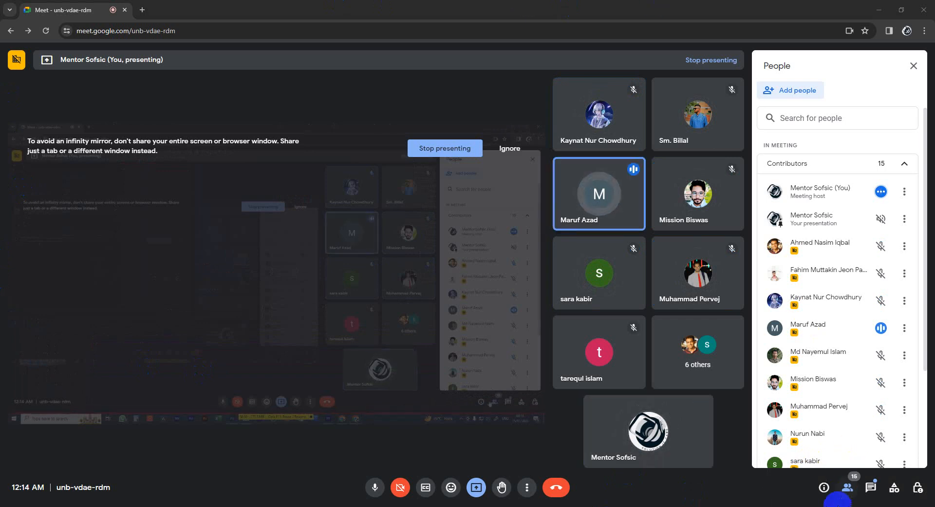
{"action": "left_click", "coordinate": [836, 505]}
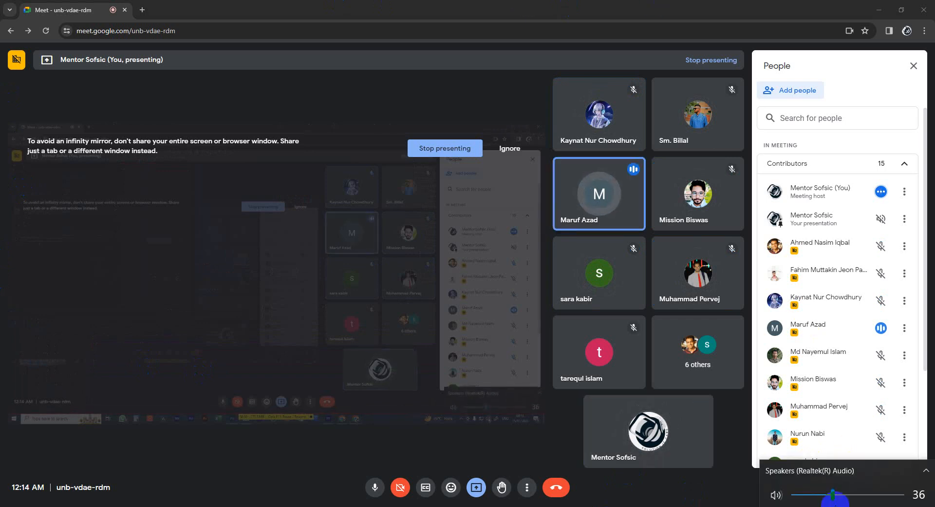
{"action": "left_click", "coordinate": [837, 506]}
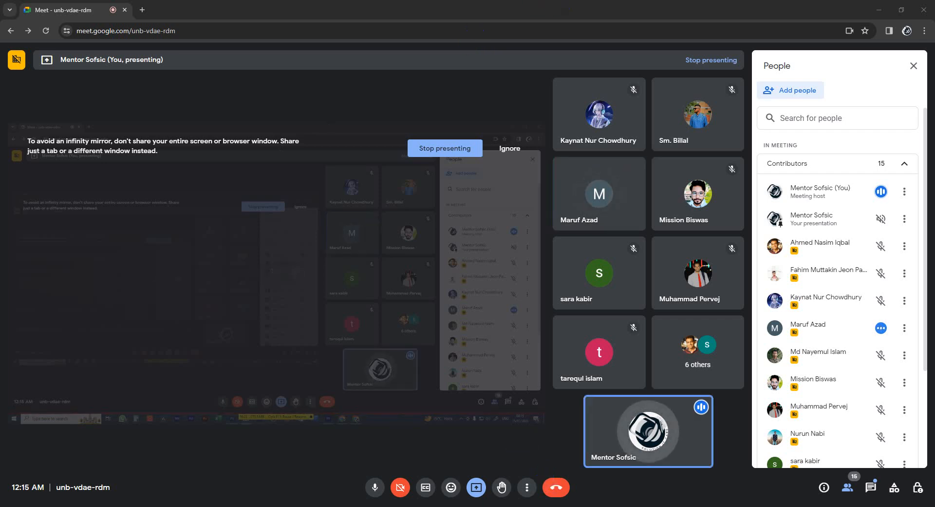
Switch to File Explorer, open folder 01 inside 01 Export Video, and play the 01 video in VLC at about 29% volume.
{"action": "left_click", "coordinate": [413, 505]}
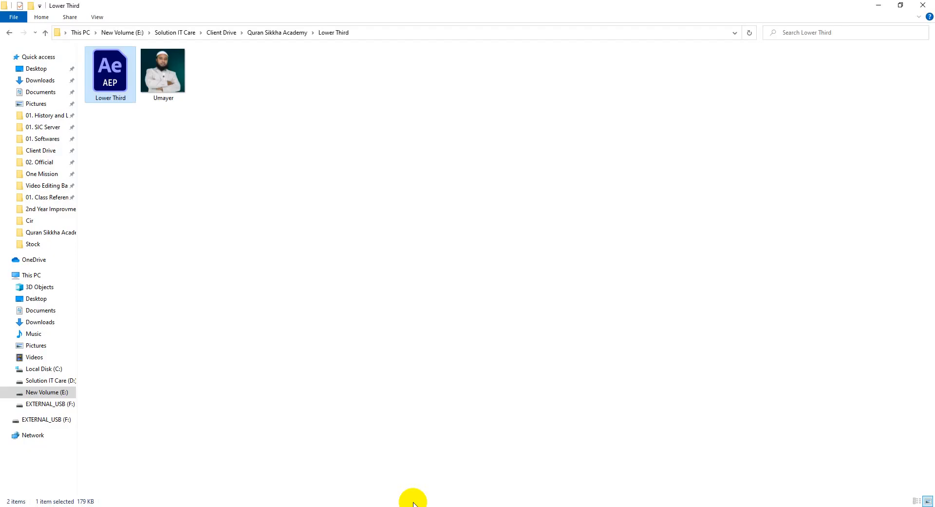
{"action": "left_click", "coordinate": [6, 33]}
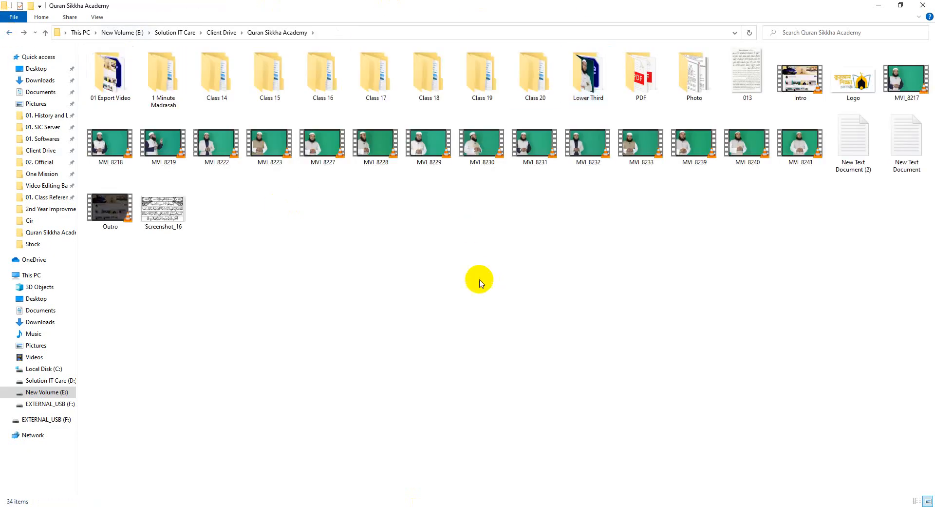
{"action": "left_click", "coordinate": [130, 87]}
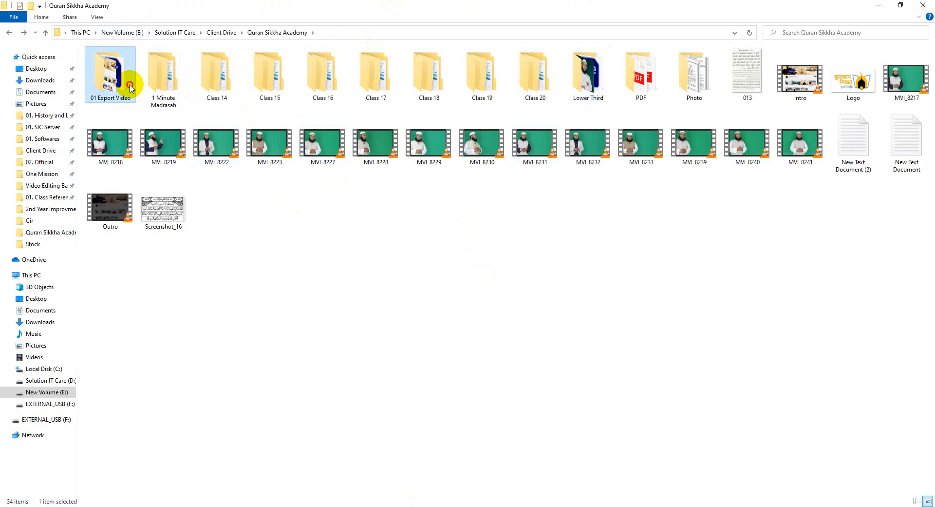
{"action": "double_click", "coordinate": [130, 88]}
{"action": "double_click", "coordinate": [114, 73]}
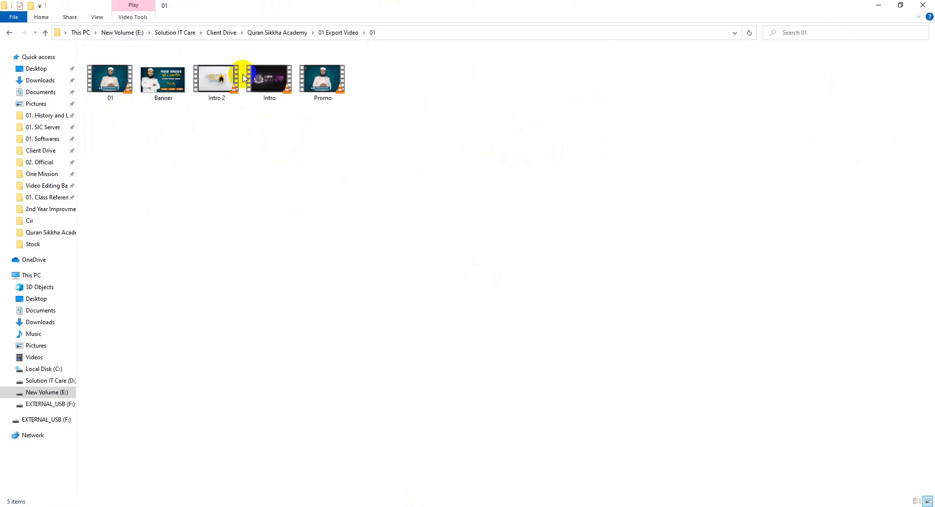
{"action": "double_click", "coordinate": [125, 93]}
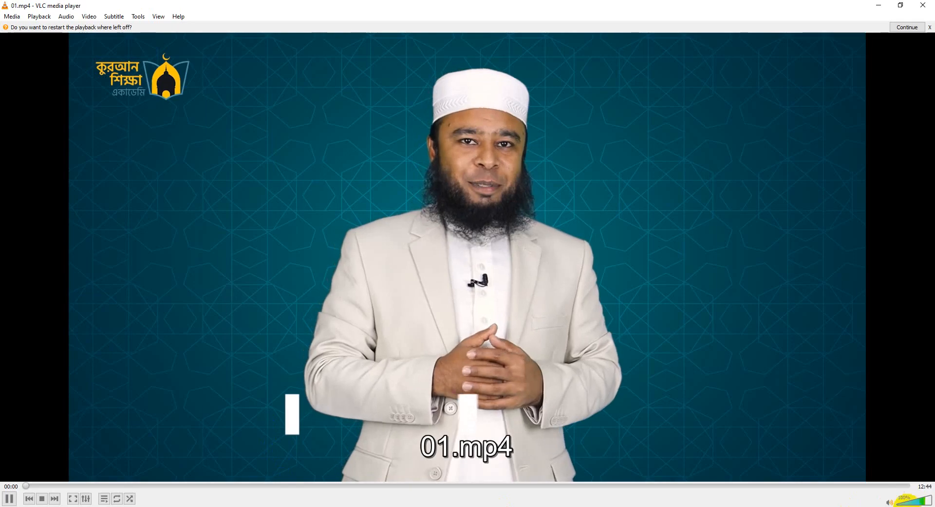
{"action": "left_click", "coordinate": [905, 500]}
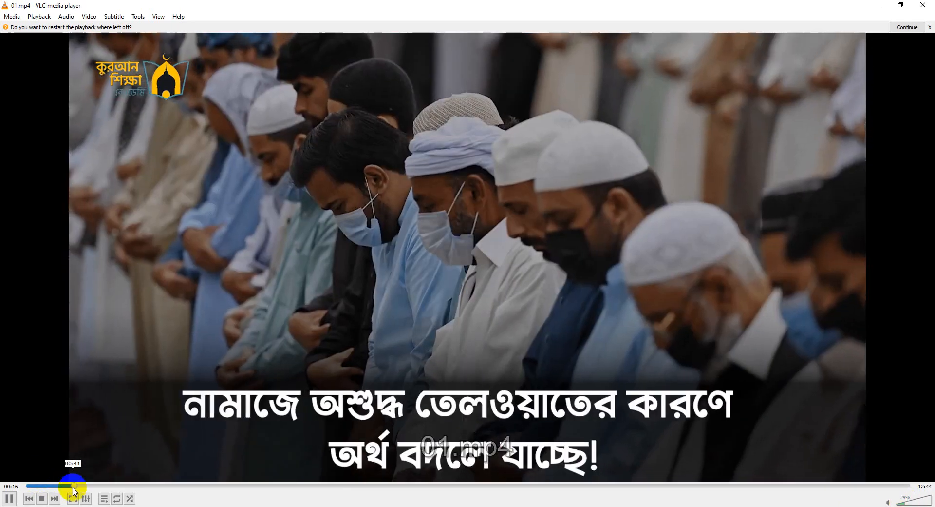
Skim the 01.mp4 class video from about 0:41 to 1:46 to review its board text highlights, and close the player.
{"action": "left_click", "coordinate": [74, 485]}
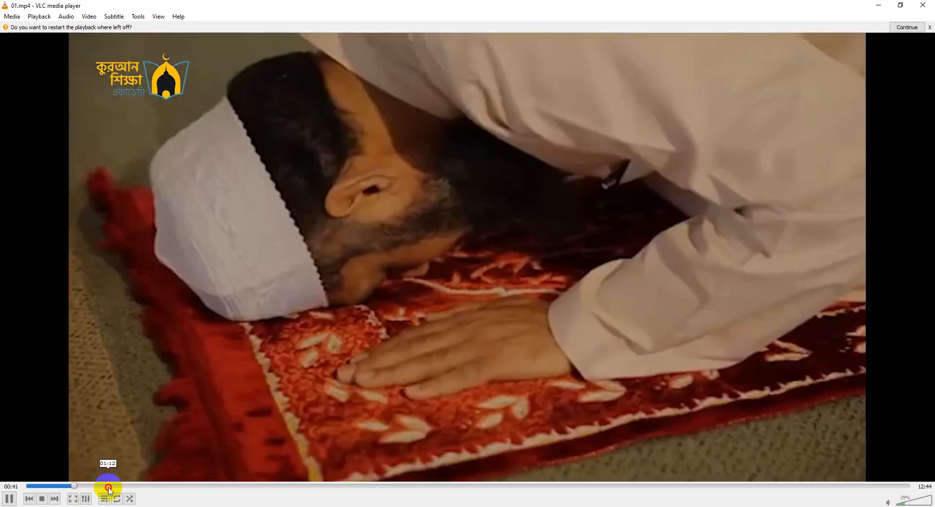
{"action": "left_click", "coordinate": [146, 485]}
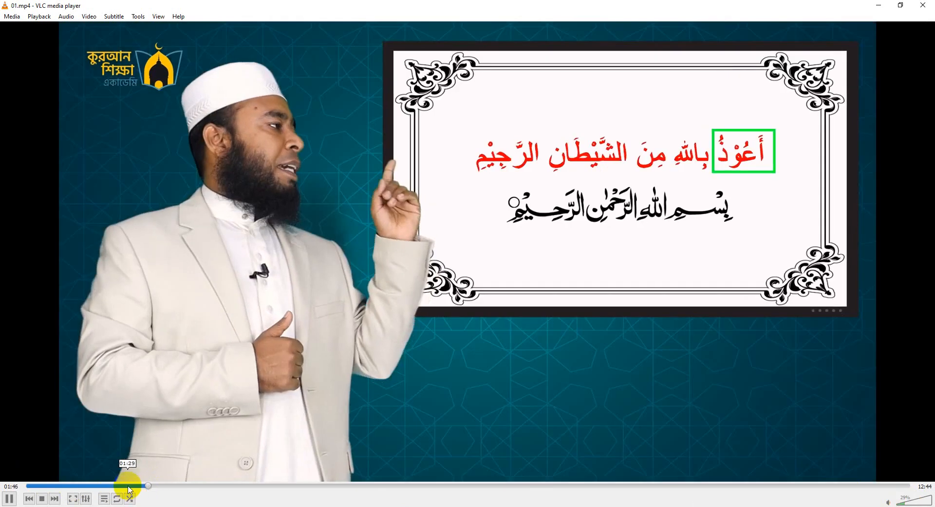
{"action": "left_click", "coordinate": [129, 486]}
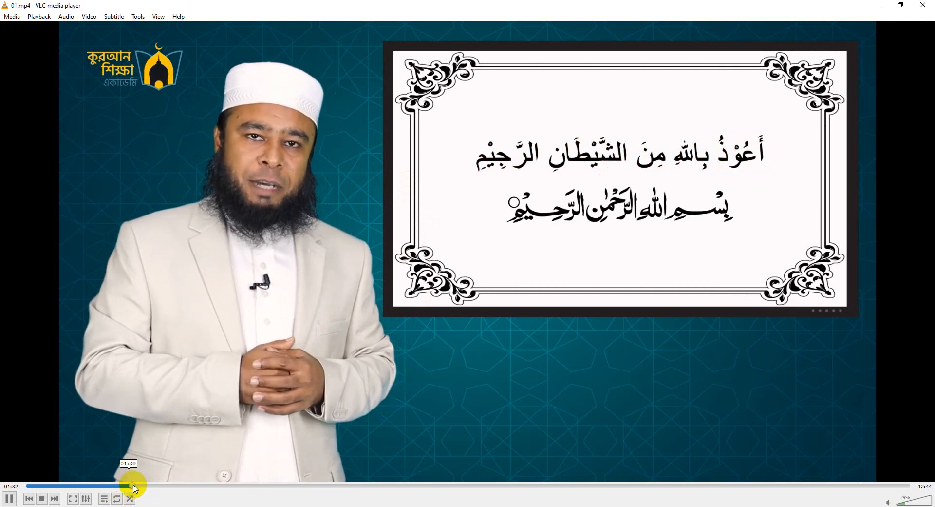
{"action": "left_click", "coordinate": [137, 487]}
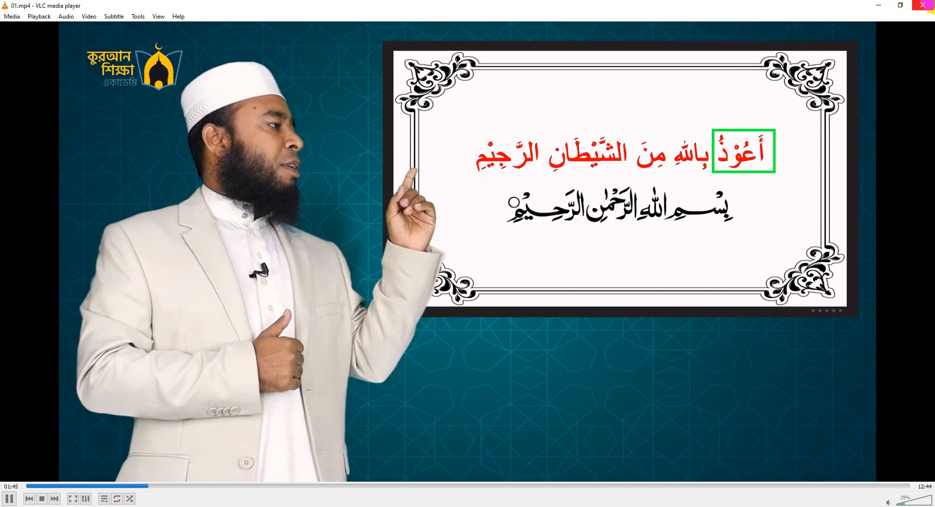
{"action": "left_click", "coordinate": [924, 5]}
Refresh the 01 folder and go back to the Quran Sikkha Academy folder.
{"action": "right_click", "coordinate": [436, 136]}
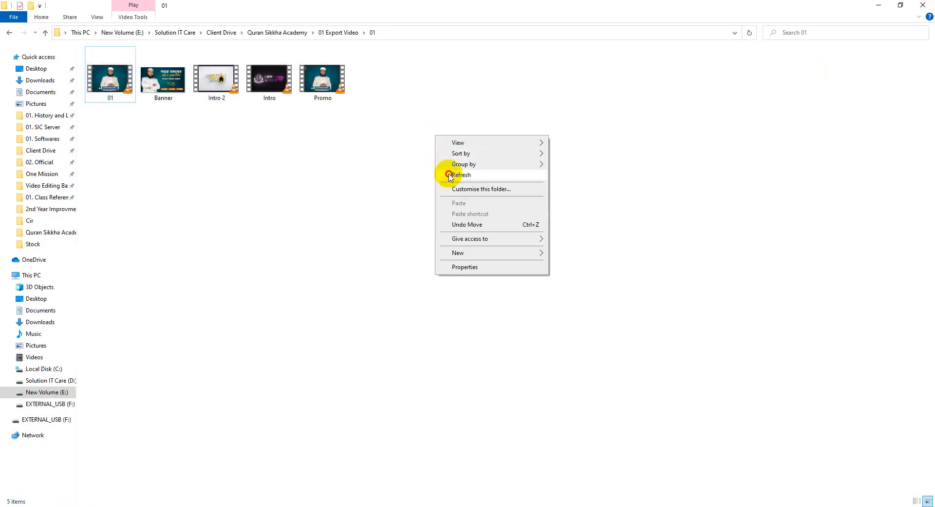
{"action": "left_click", "coordinate": [460, 174]}
{"action": "left_click", "coordinate": [8, 36]}
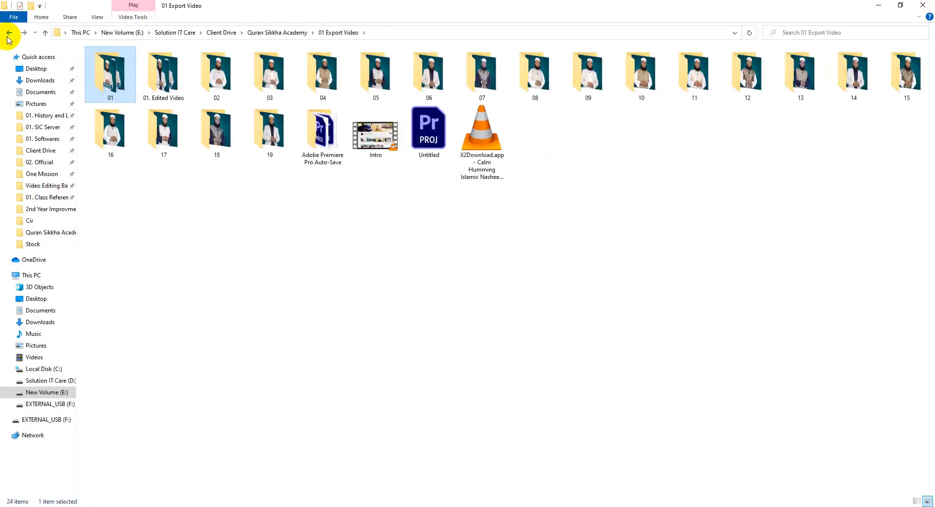
{"action": "left_click", "coordinate": [9, 33]}
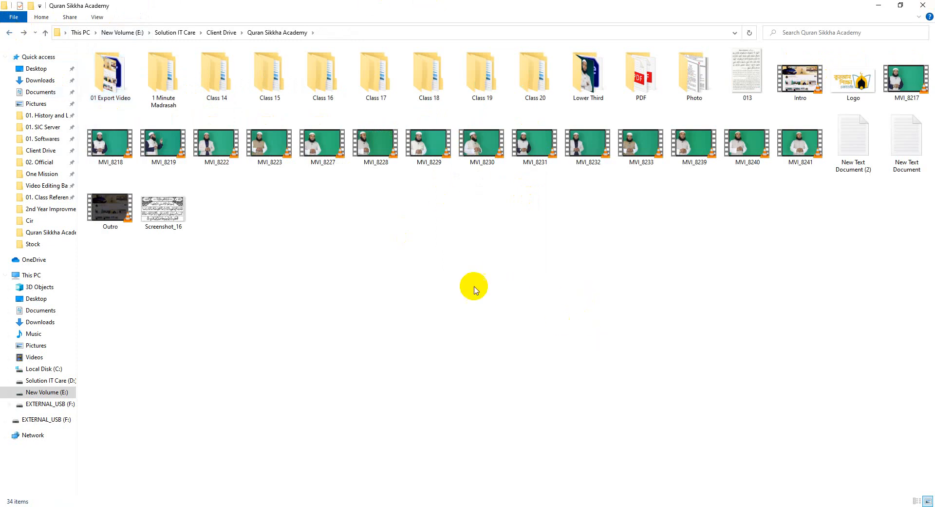
Return to Premiere Pro, move the Logo.png clip from V4 down to V3, and clear the selection.
{"action": "left_click", "coordinate": [560, 505]}
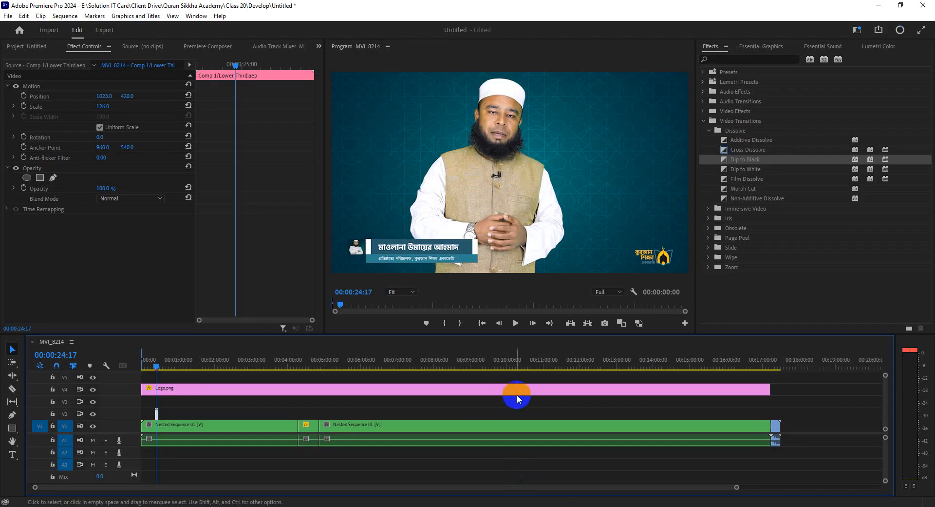
{"action": "left_click", "coordinate": [275, 390]}
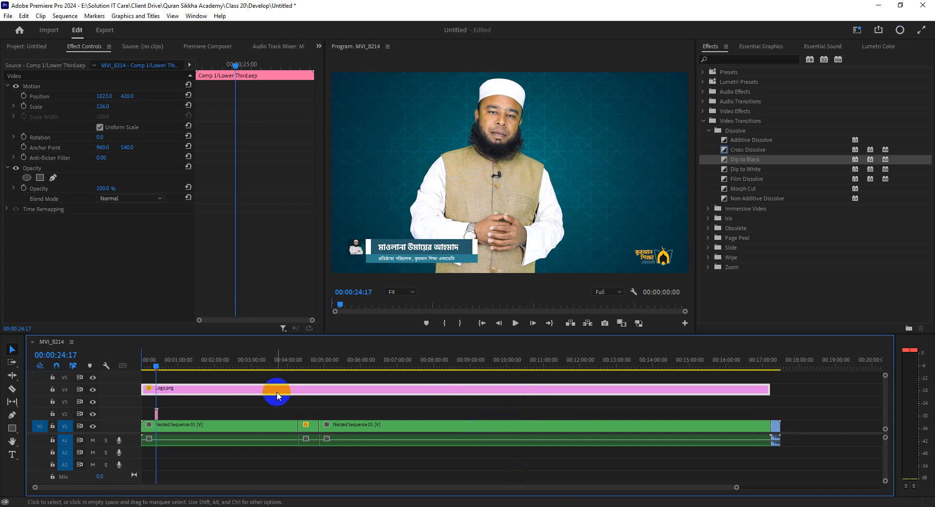
{"action": "left_click_drag", "start_coordinate": [273, 392], "coordinate": [271, 402]}
{"action": "left_click", "coordinate": [268, 379]}
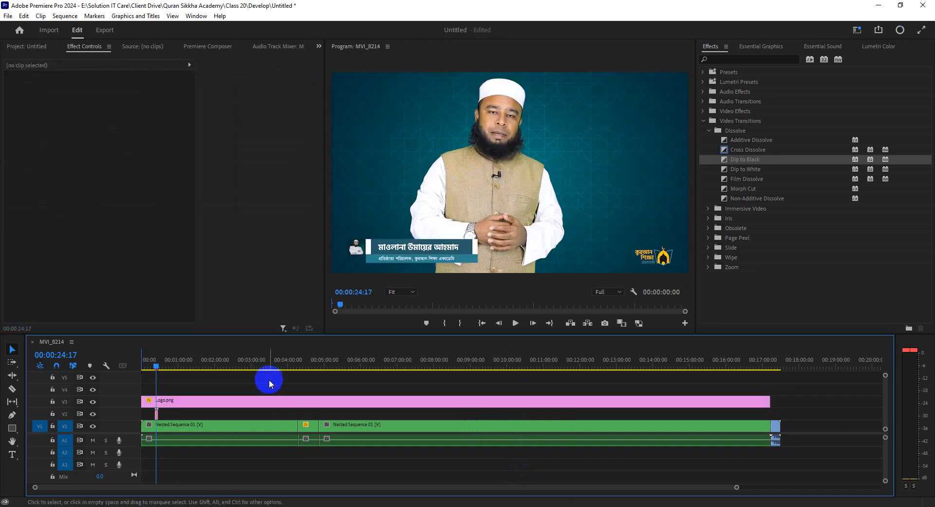
Check the Dua e Masura board at about 1:25 and 2:27 in the sequence, and switch to the Google Meet call.
{"action": "left_click", "coordinate": [194, 365]}
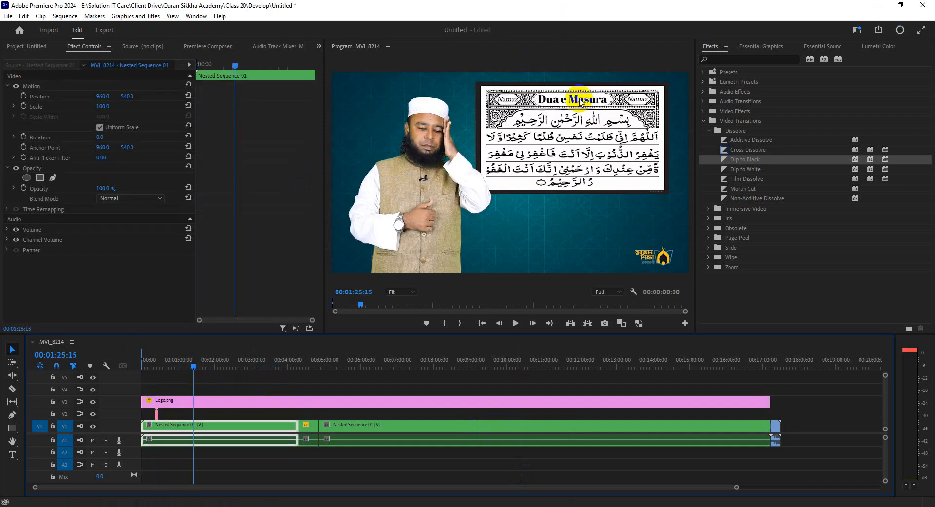
{"action": "left_click", "coordinate": [231, 365]}
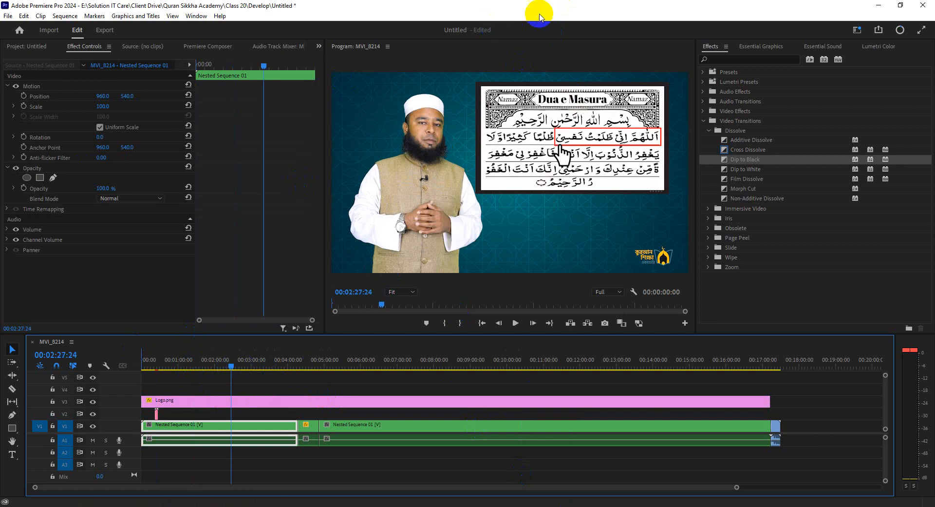
{"action": "left_click", "coordinate": [606, 505]}
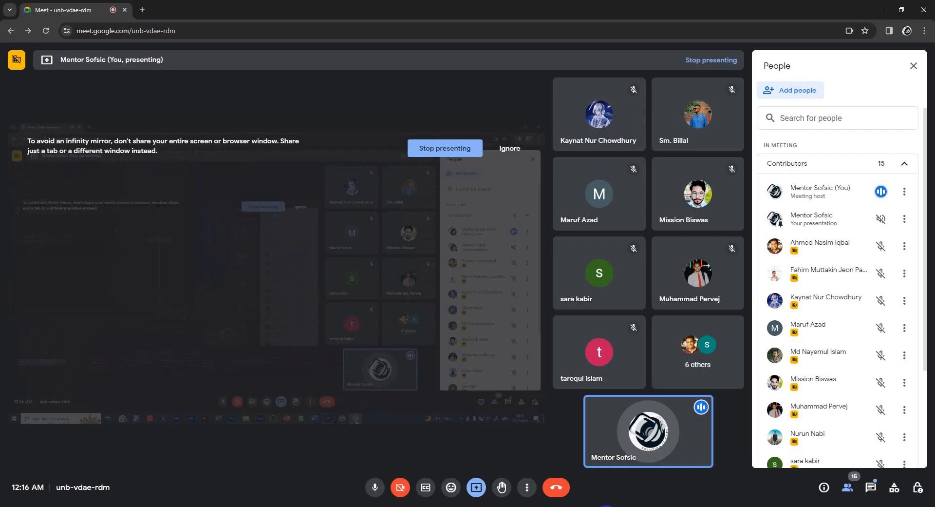